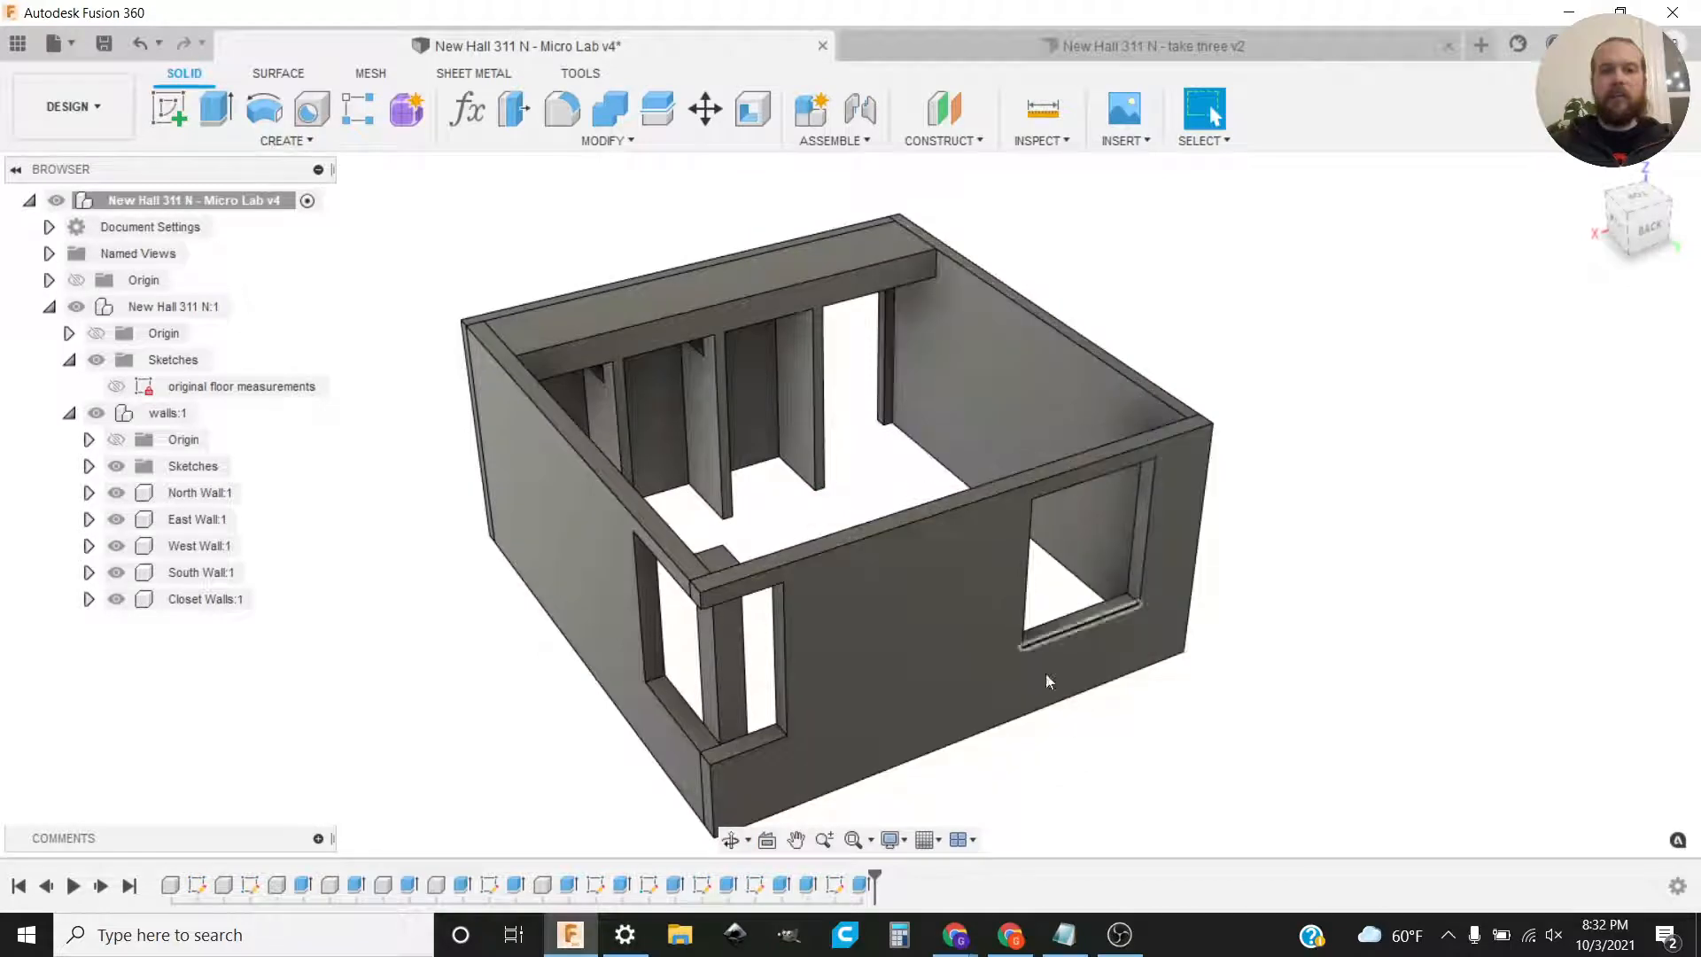
# Step: Hide the East Wall component to examine the room's closets and interior, and show the wall again
pyautogui.keyDown('shift'); pyautogui.moveTo(1131, 774); pyautogui.dragTo(1231, 620, button='middle'); pyautogui.keyUp('shift')
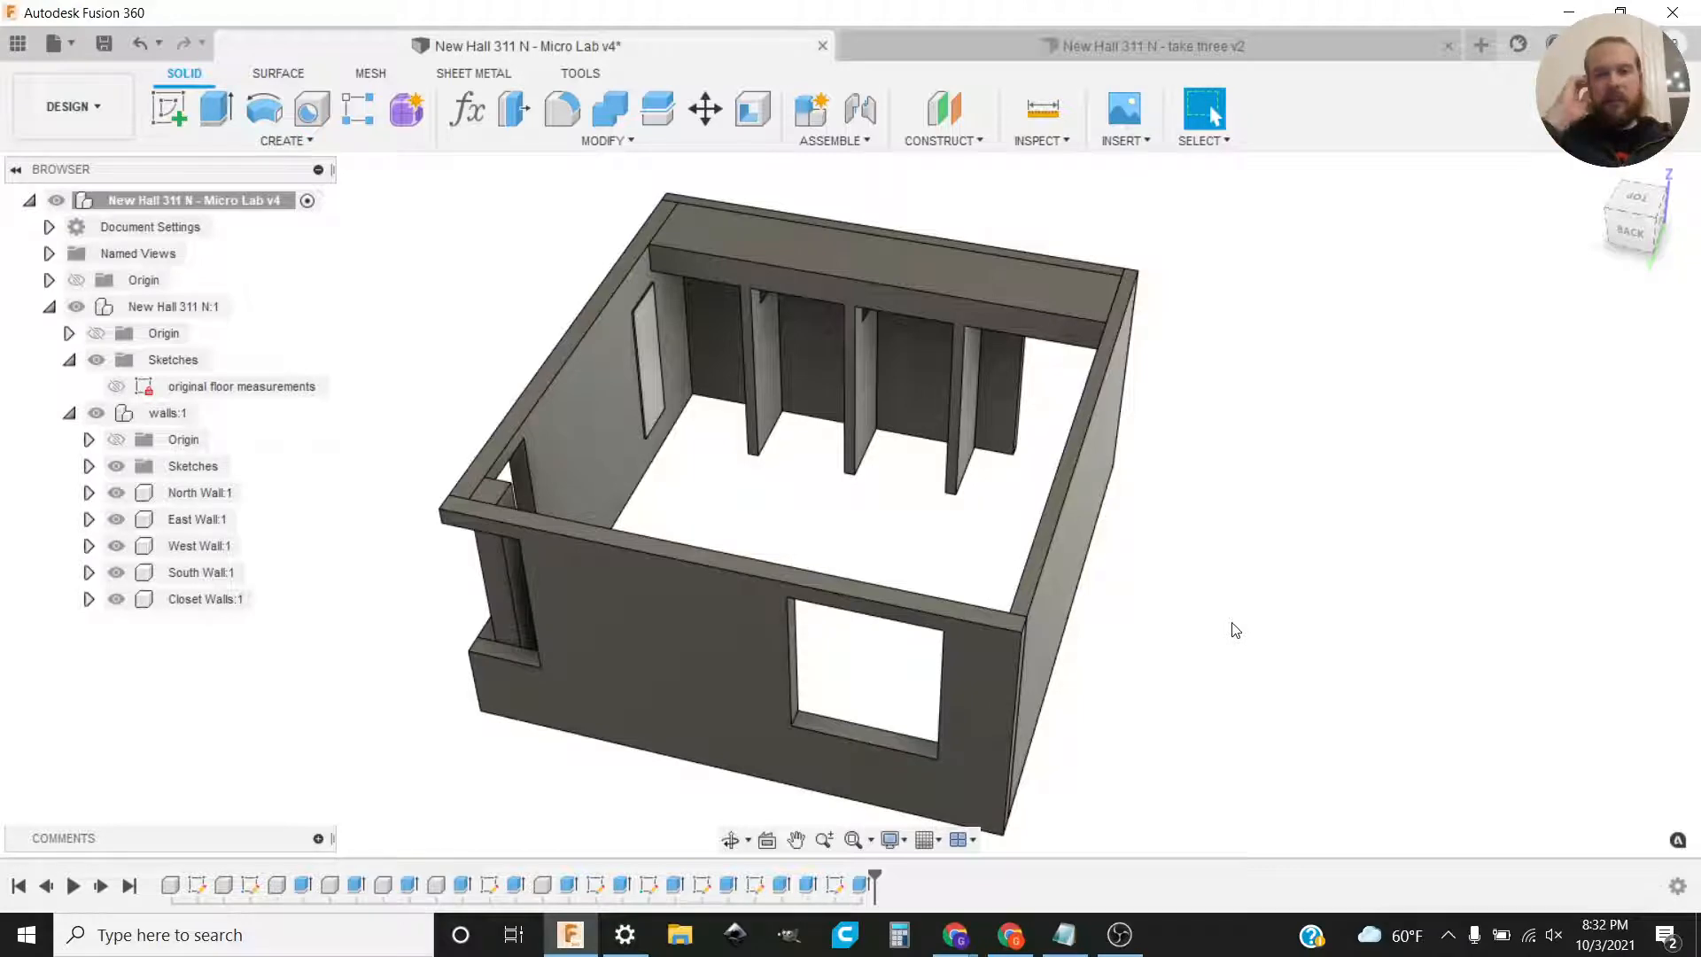
pyautogui.keyDown('shift'); pyautogui.moveTo(1236, 630); pyautogui.dragTo(961, 665, button='middle'); pyautogui.keyUp('shift')
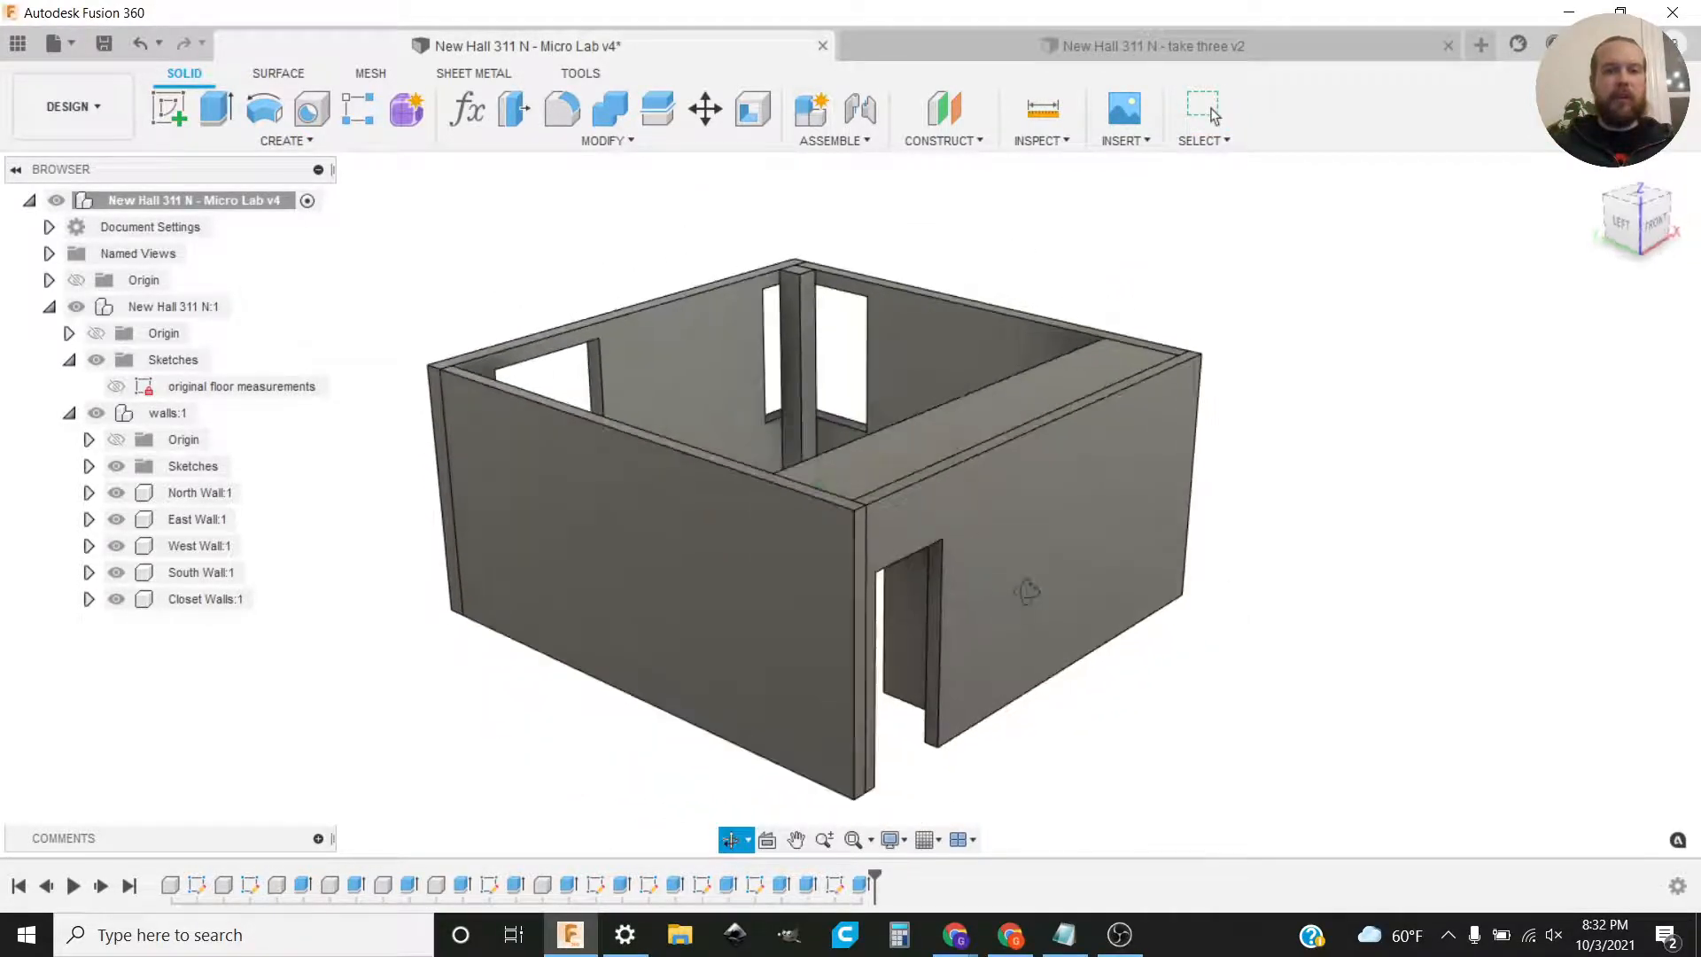
pyautogui.moveTo(934, 557)
pyautogui.keyDown('shift'); pyautogui.mouseDown(button='middle')
pyautogui.moveTo(935, 620)
pyautogui.moveTo(937, 555)
pyautogui.mouseUp(button='middle'); pyautogui.keyUp('shift')
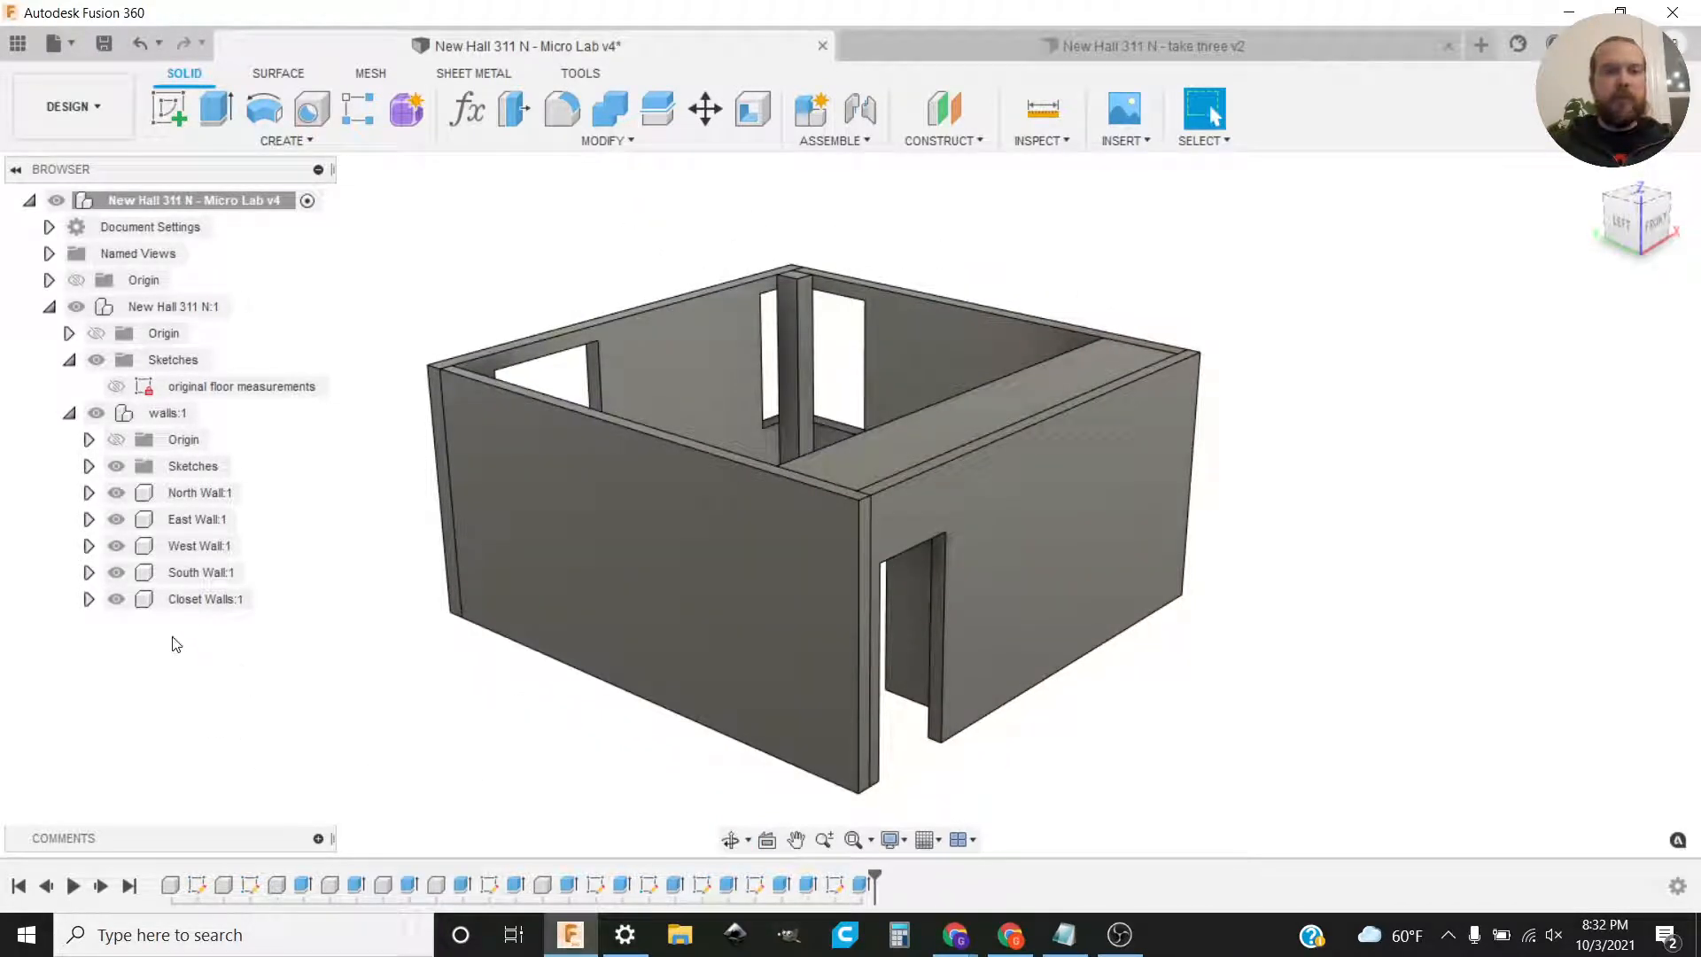
pyautogui.click(108, 544)
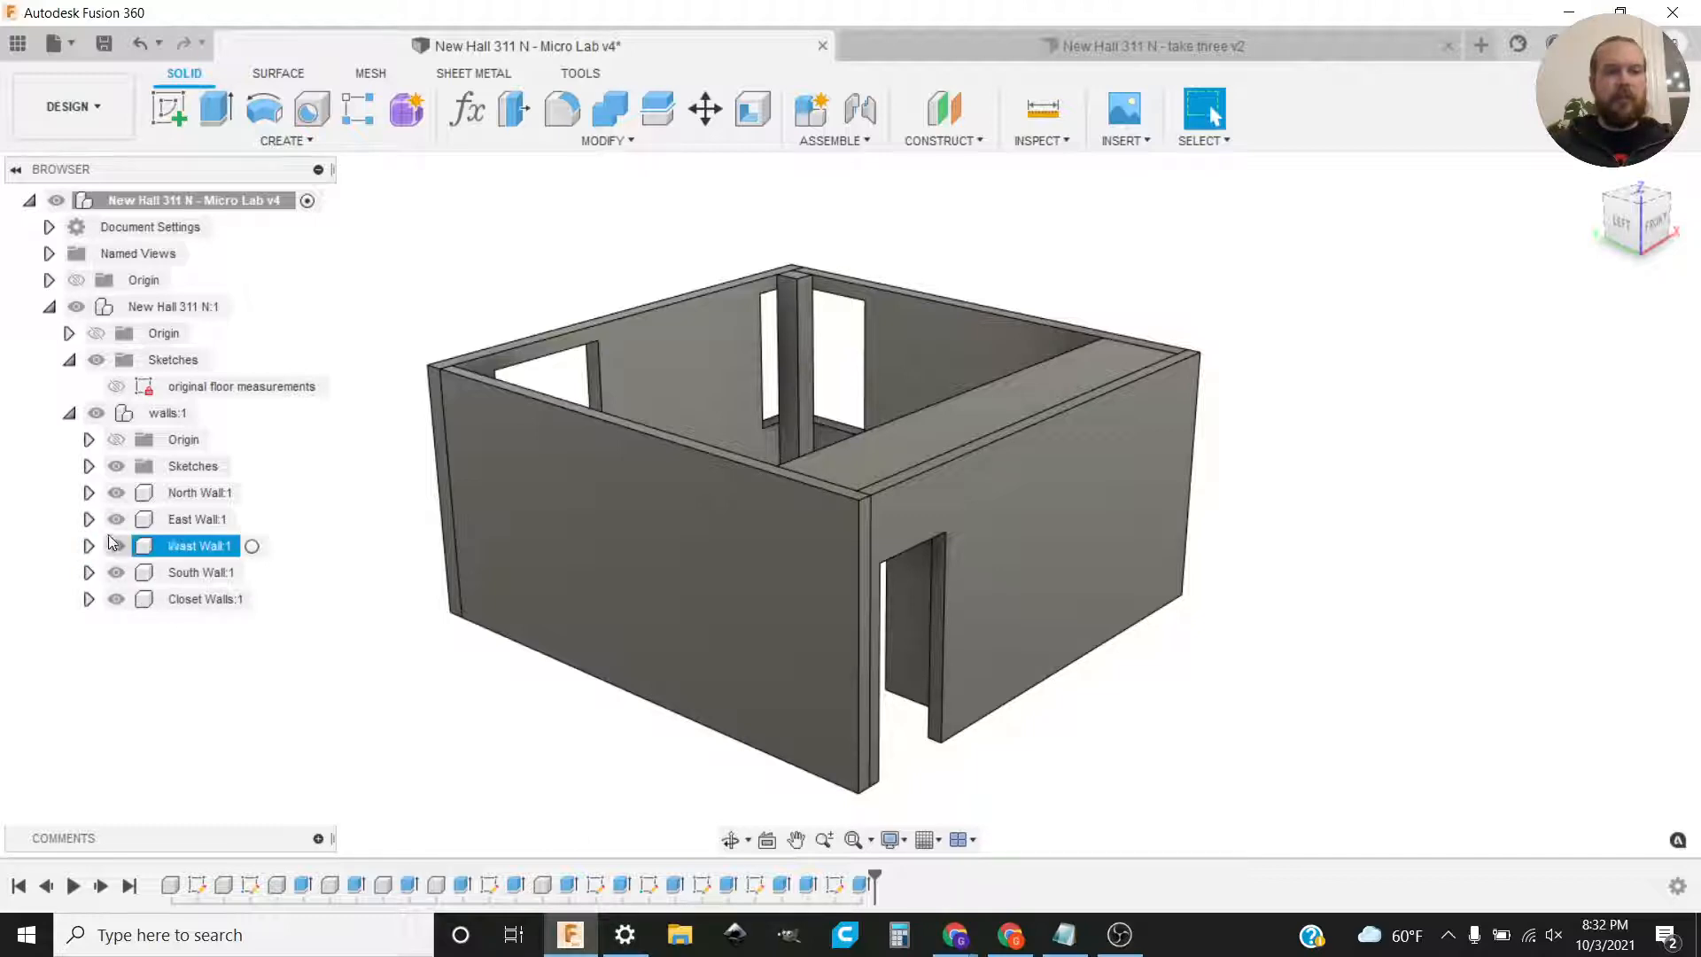
pyautogui.click(111, 518)
pyautogui.click(110, 518)
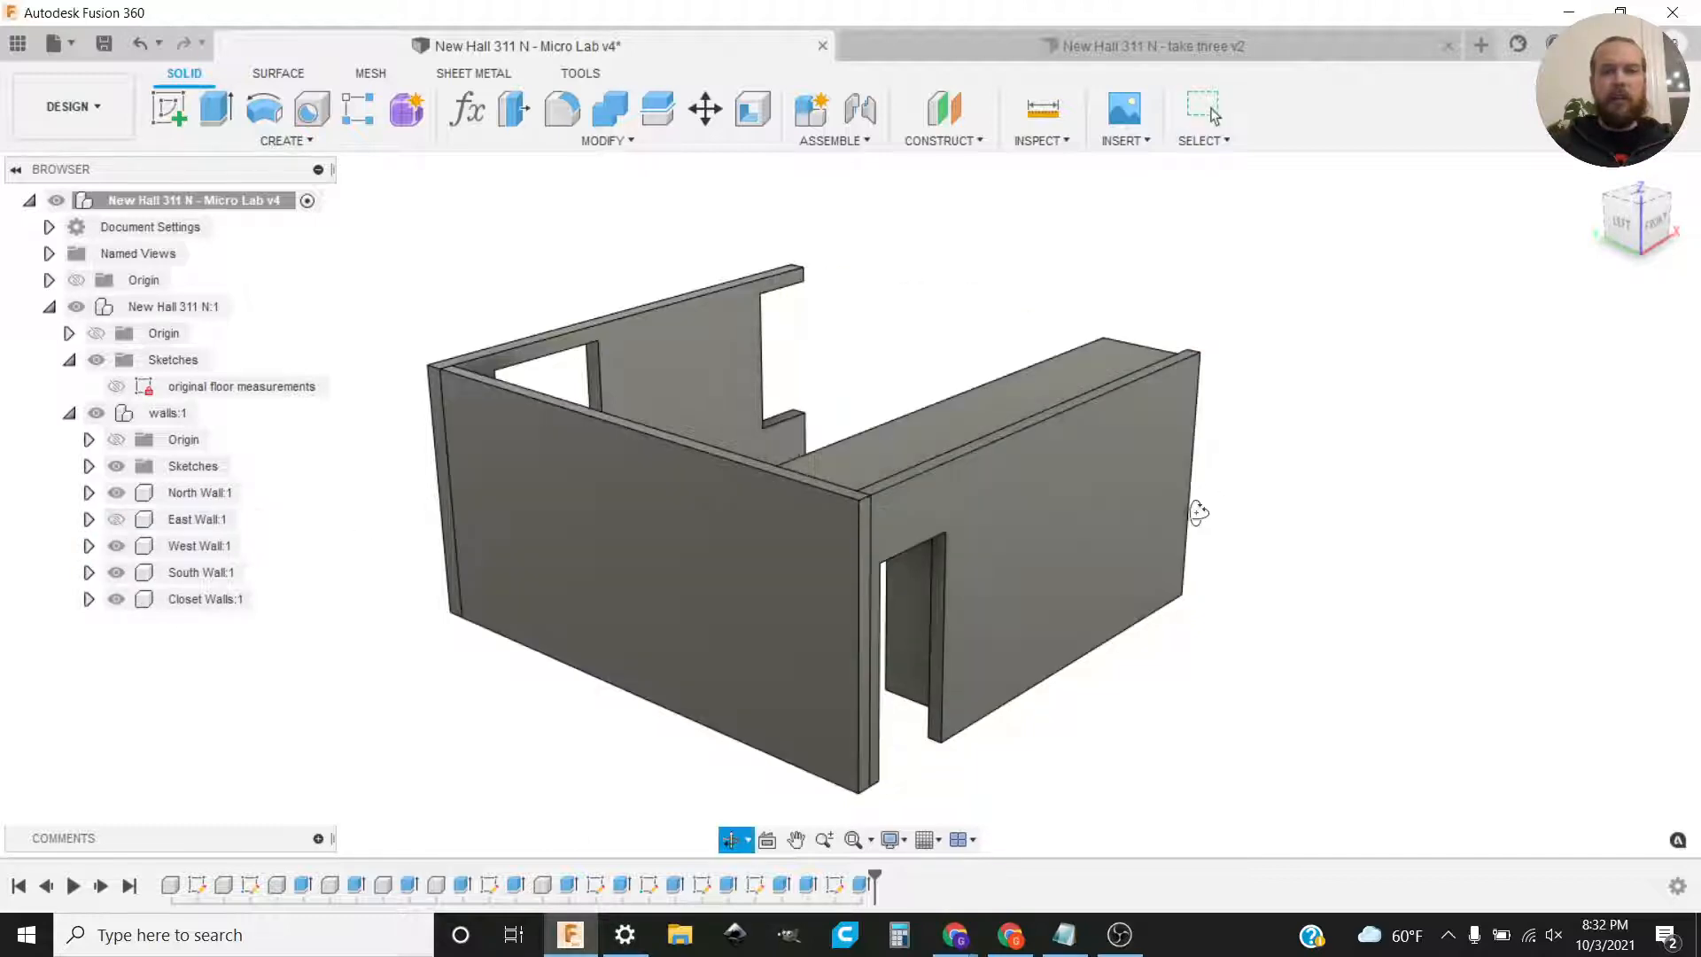
pyautogui.keyDown('shift'); pyautogui.moveTo(1199, 508); pyautogui.dragTo(924, 493, button='middle'); pyautogui.keyUp('shift')
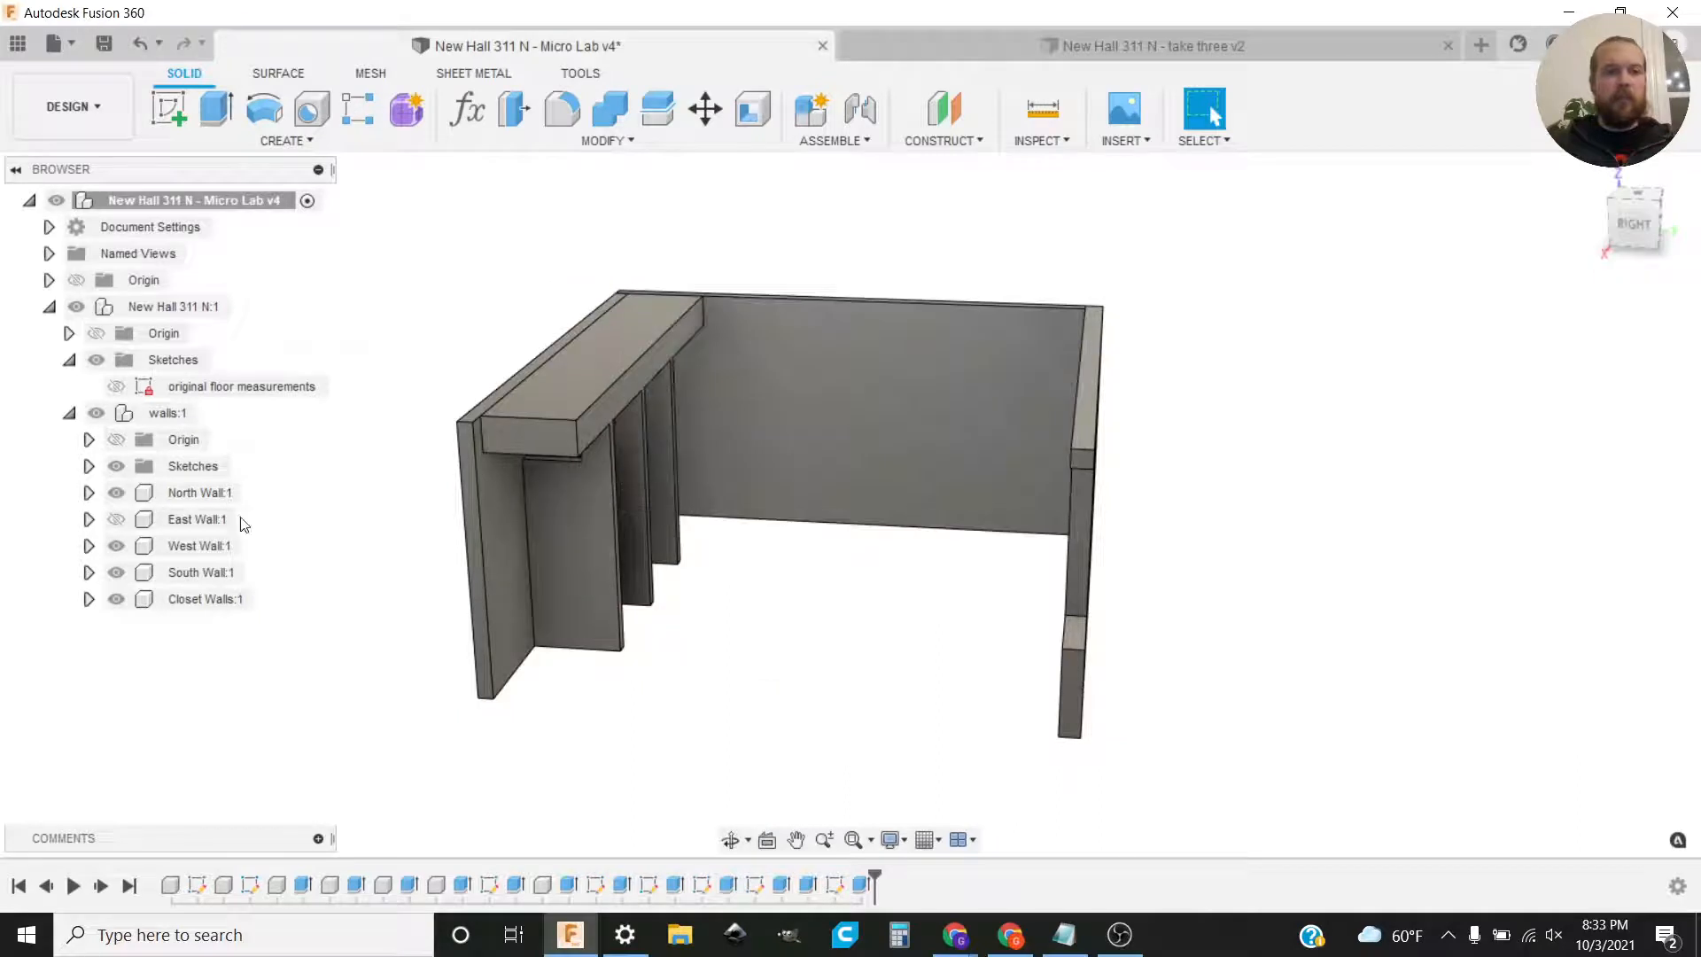
pyautogui.click(116, 519)
pyautogui.keyDown('shift'); pyautogui.moveTo(471, 519); pyautogui.dragTo(607, 529, button='middle'); pyautogui.keyUp('shift')
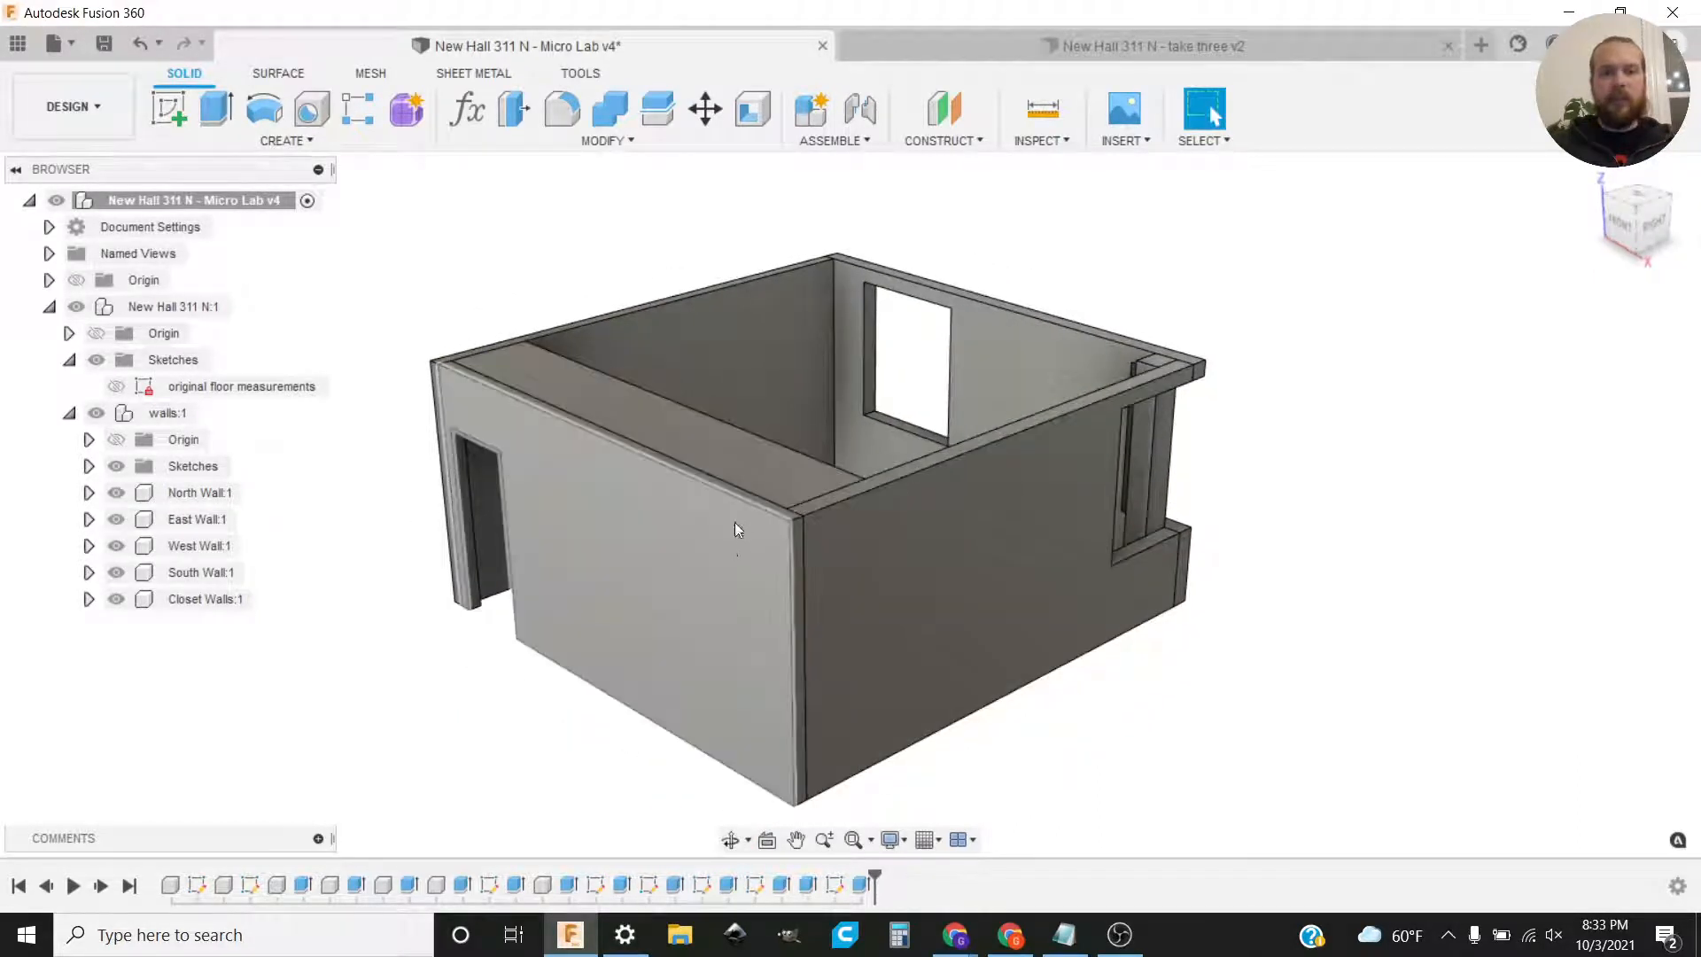
# Step: Pull the door wall, the closet walls and the West Wall away from the room as separate components
pyautogui.moveTo(737, 525); pyautogui.dragTo(465, 686)
pyautogui.moveTo(595, 482); pyautogui.dragTo(528, 227)
pyautogui.keyDown('shift'); pyautogui.moveTo(1125, 631); pyautogui.dragTo(1393, 573, button='middle'); pyautogui.keyUp('shift')
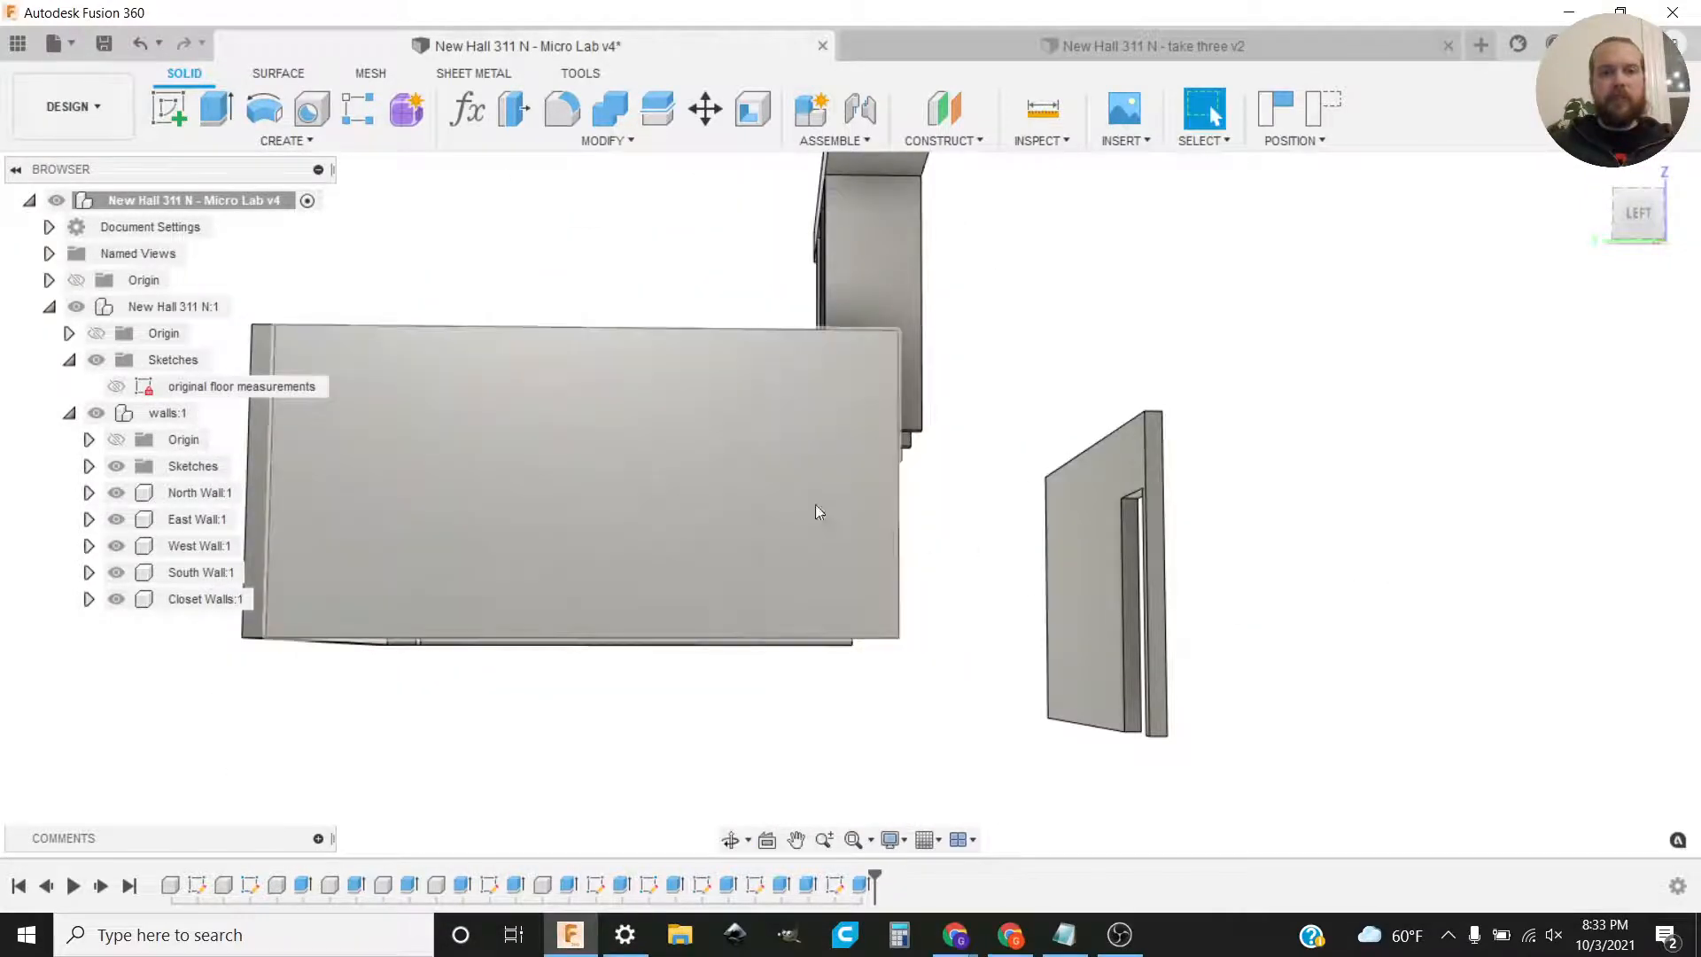
pyautogui.moveTo(816, 508); pyautogui.dragTo(748, 706)
pyautogui.keyDown('shift'); pyautogui.moveTo(1134, 542); pyautogui.dragTo(970, 578, button='middle'); pyautogui.keyUp('shift')
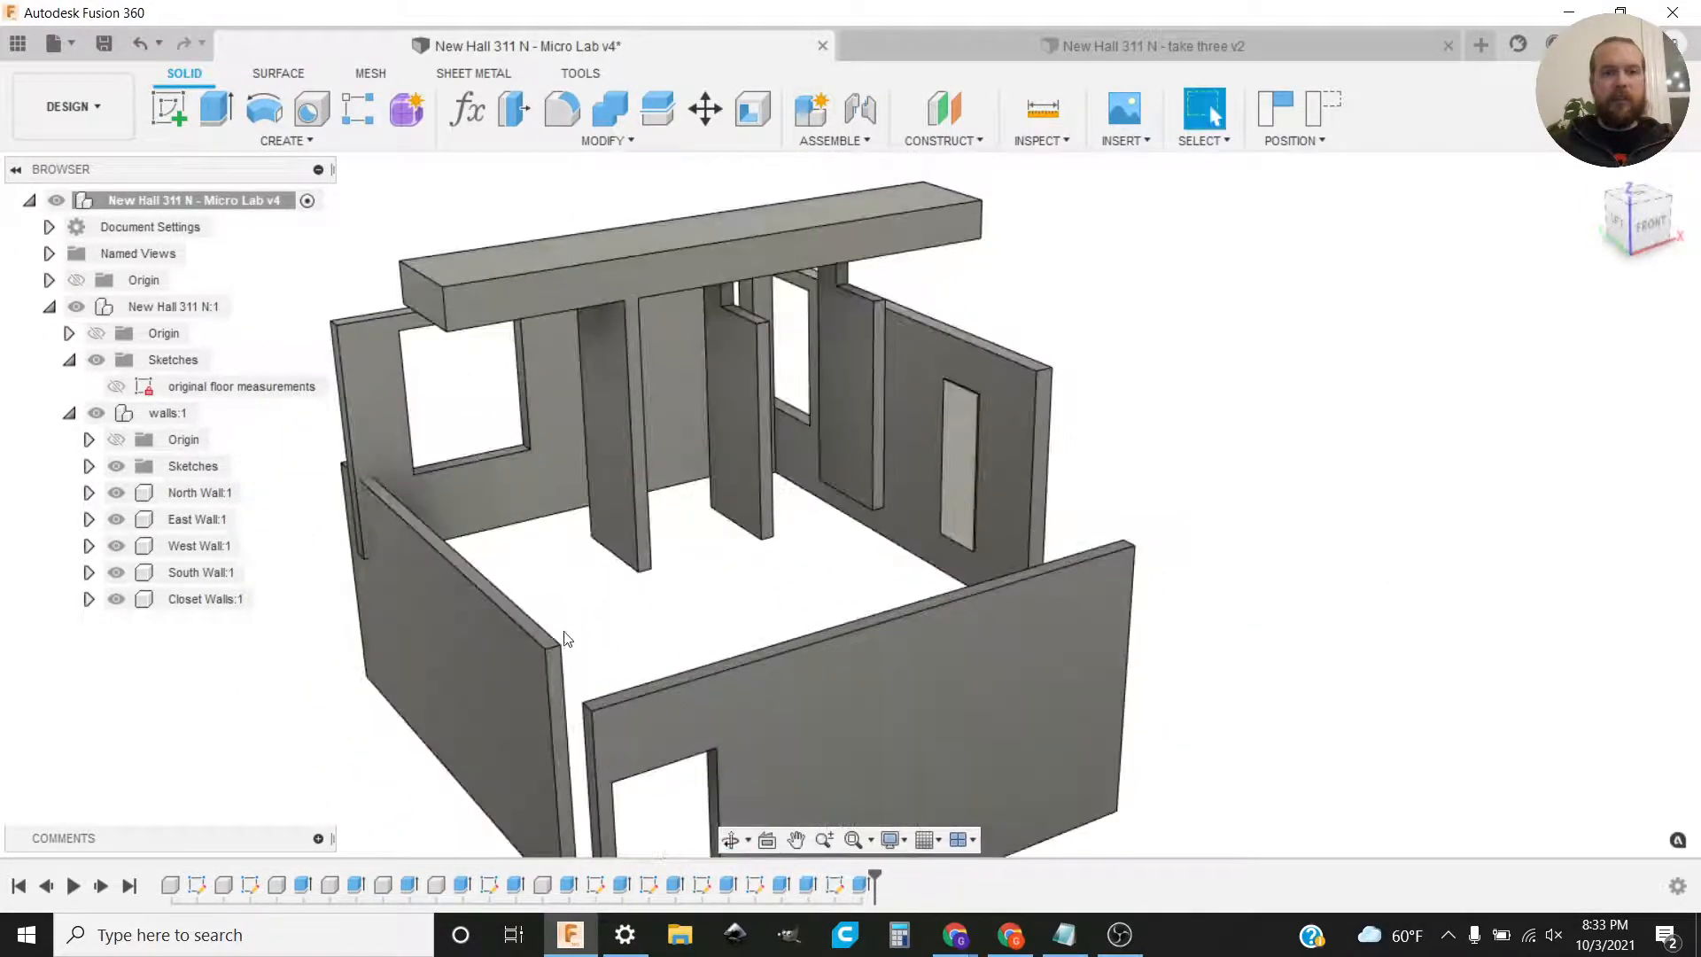
pyautogui.moveTo(513, 642); pyautogui.dragTo(262, 654)
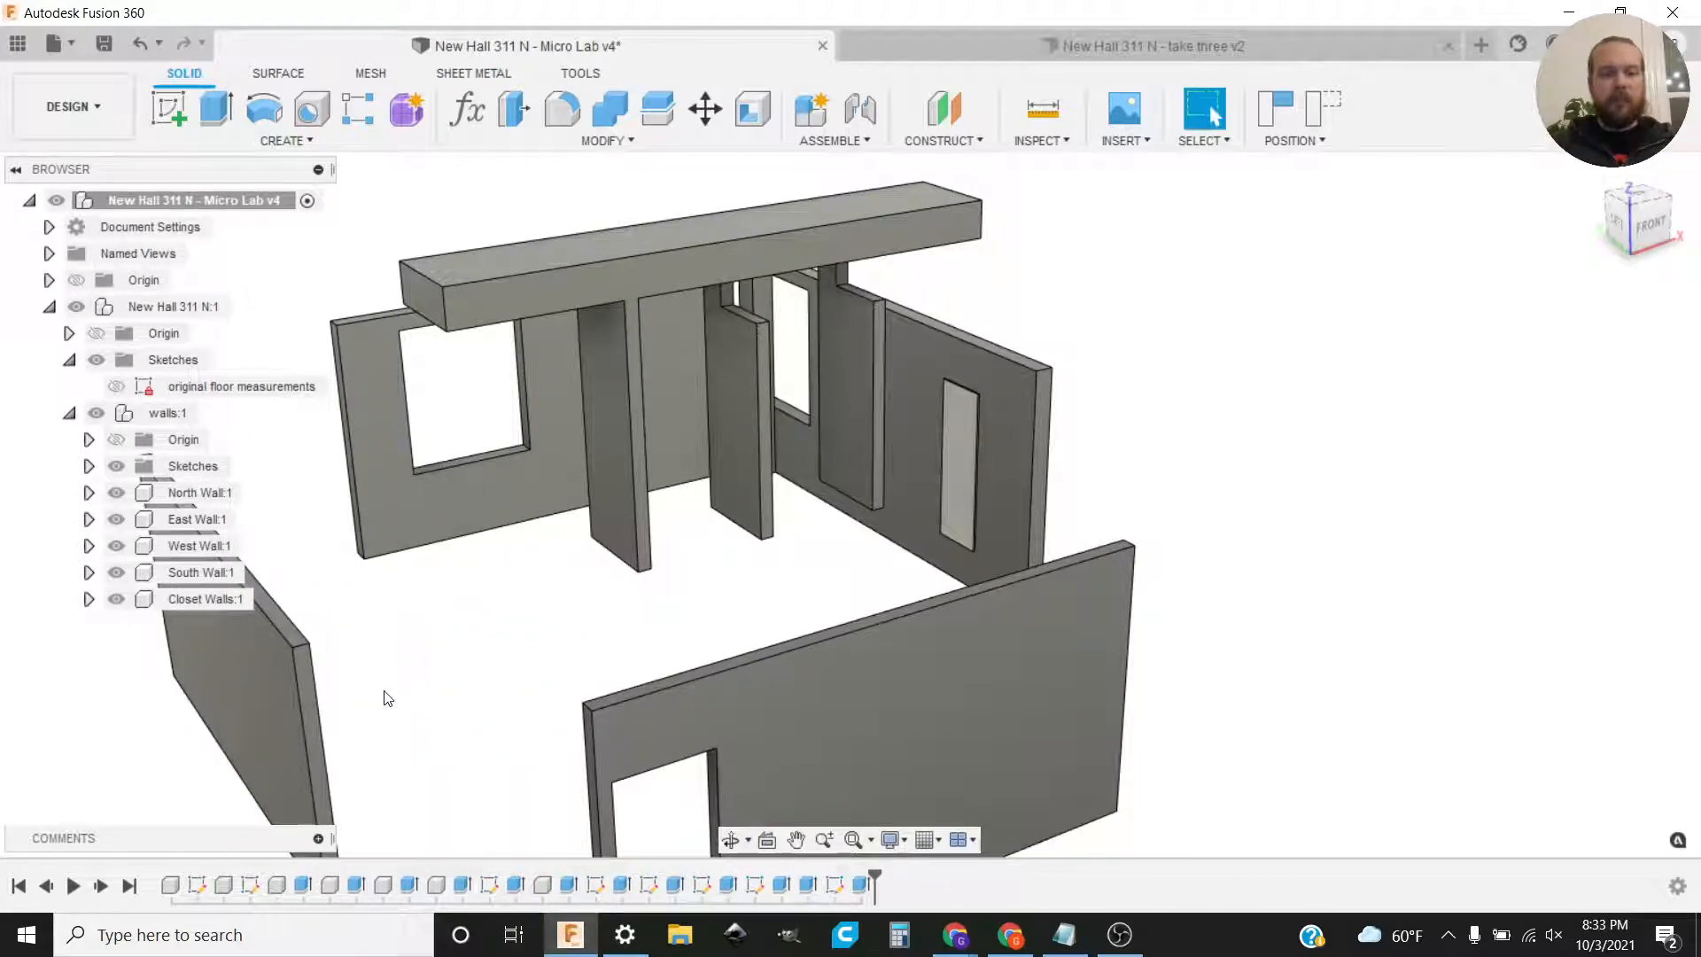
# Step: Undo the wall and closet moves and view the reassembled room from the opposite side
pyautogui.hotkey('ctrl', 'z')
pyautogui.hotkey('ctrl', 'z')
pyautogui.hotkey('ctrl', 'z')
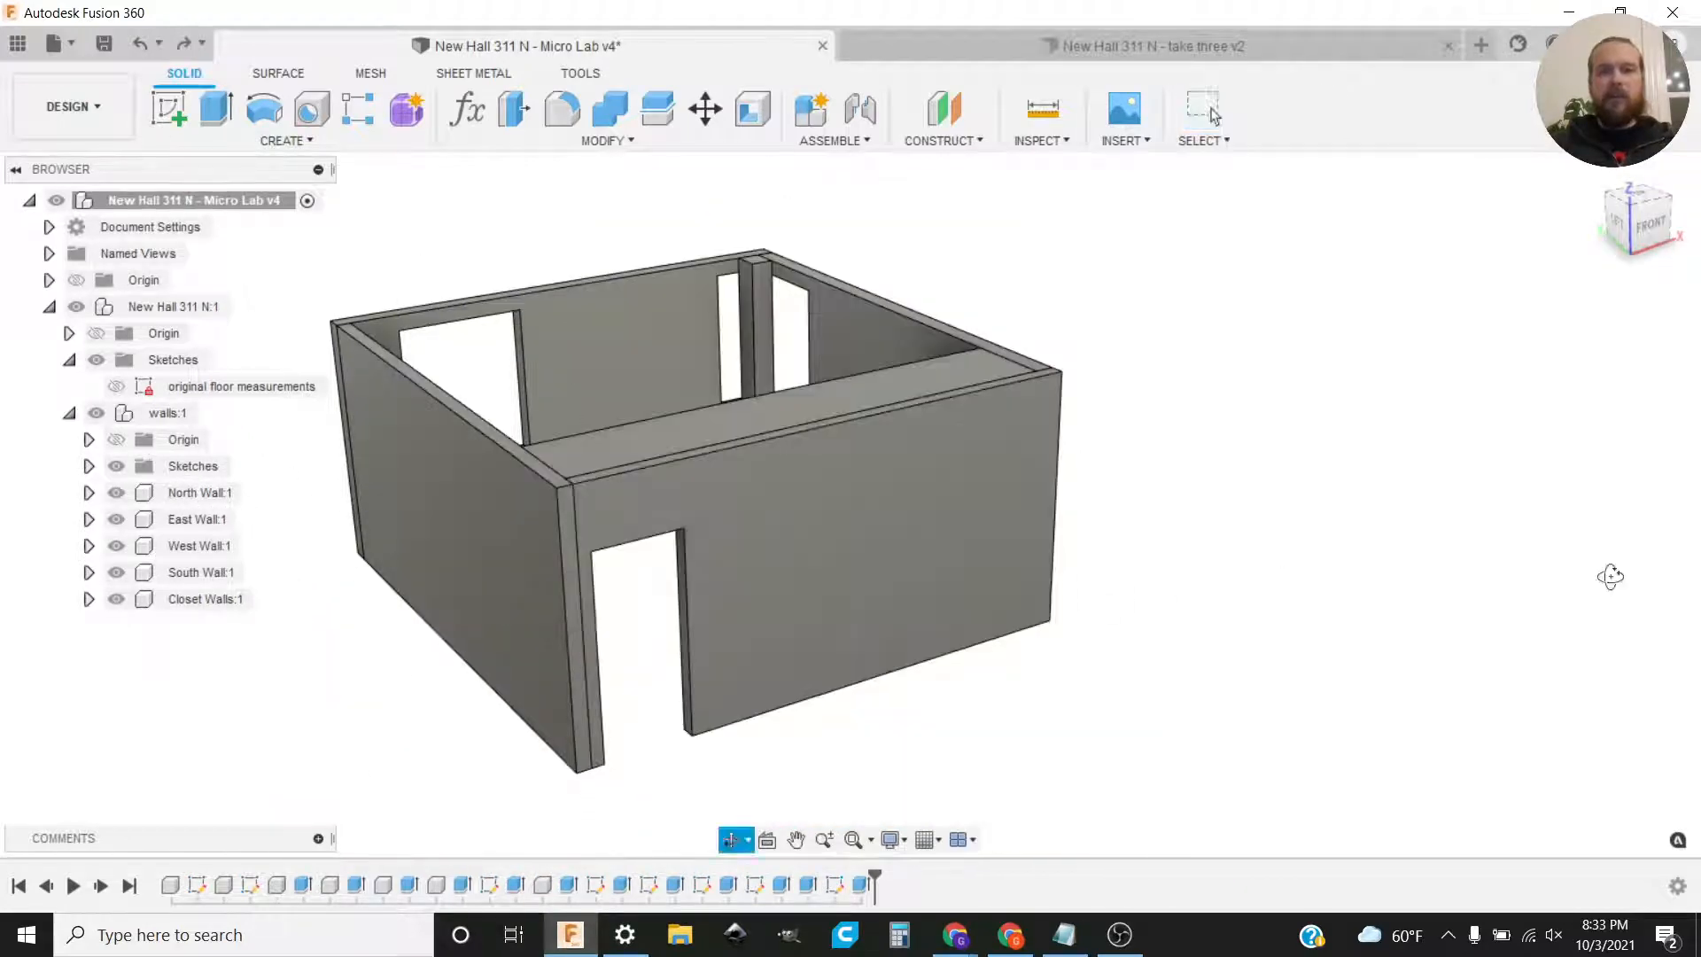
pyautogui.keyDown('shift'); pyautogui.moveTo(1180, 583); pyautogui.dragTo(1444, 579, button='middle'); pyautogui.keyUp('shift')
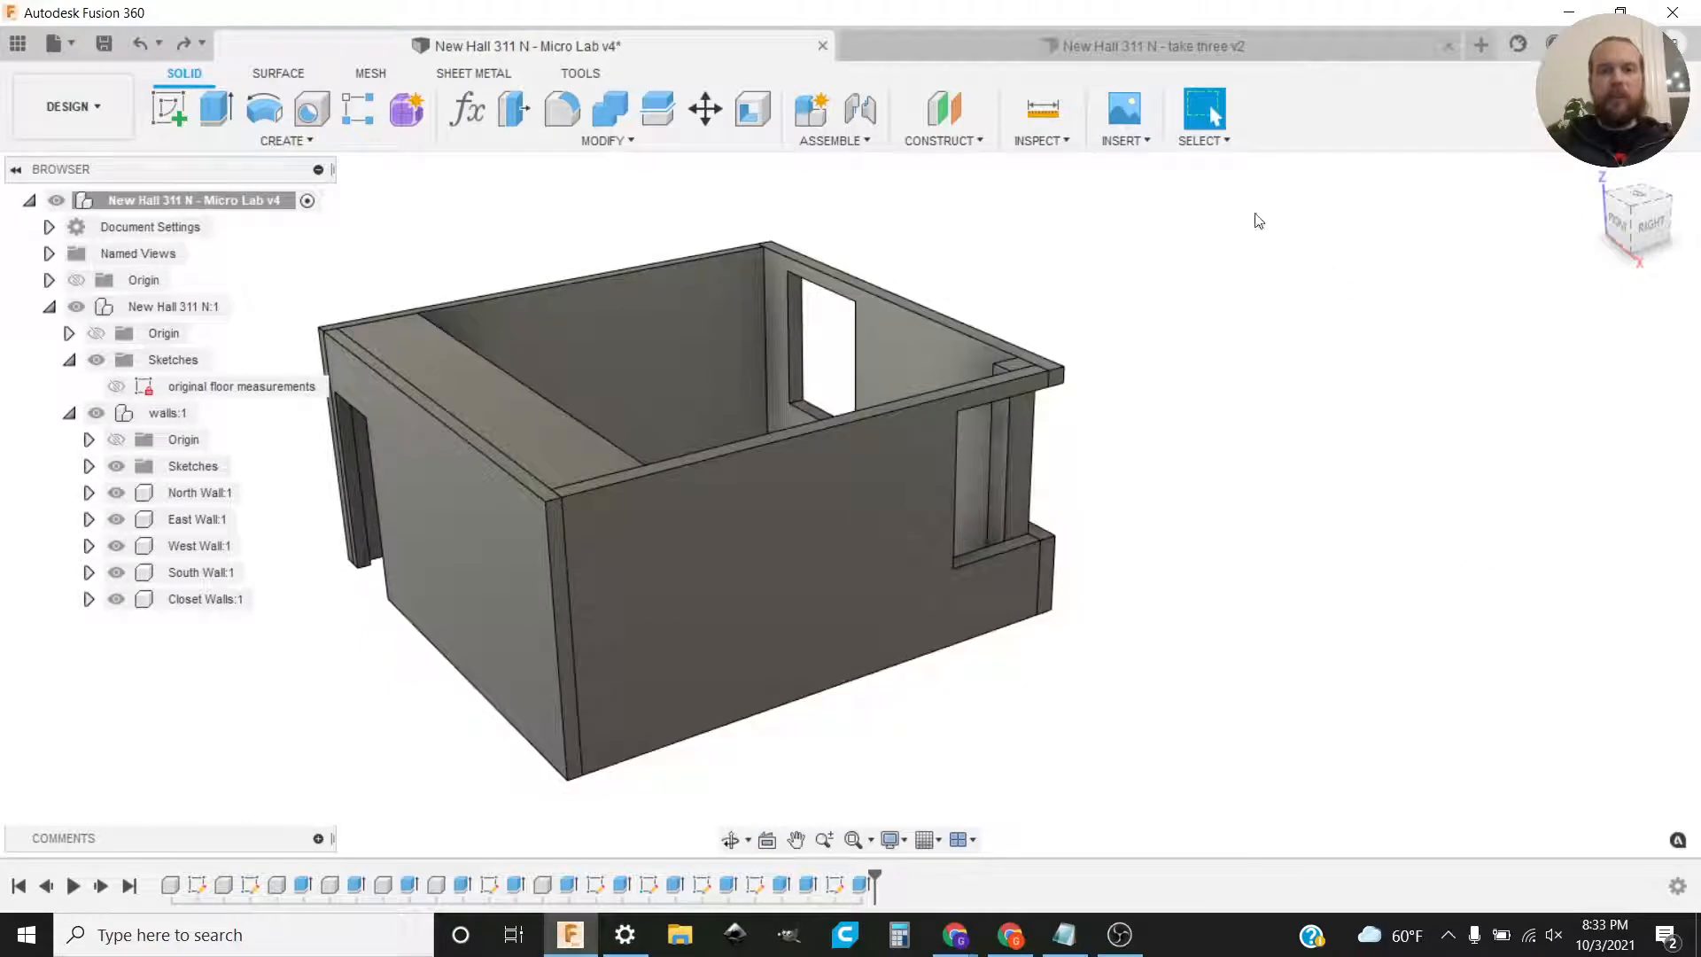
# Step: Switch to the New Hall 311 N - take three design and expand the sketches of component 311 N
pyautogui.click(1067, 44)
pyautogui.moveTo(554, 493)
pyautogui.keyDown('shift'); pyautogui.mouseDown(button='middle')
pyautogui.moveTo(673, 614)
pyautogui.moveTo(801, 520)
pyautogui.moveTo(506, 432)
pyautogui.mouseUp(button='middle'); pyautogui.keyUp('shift')
pyautogui.click(106, 308)
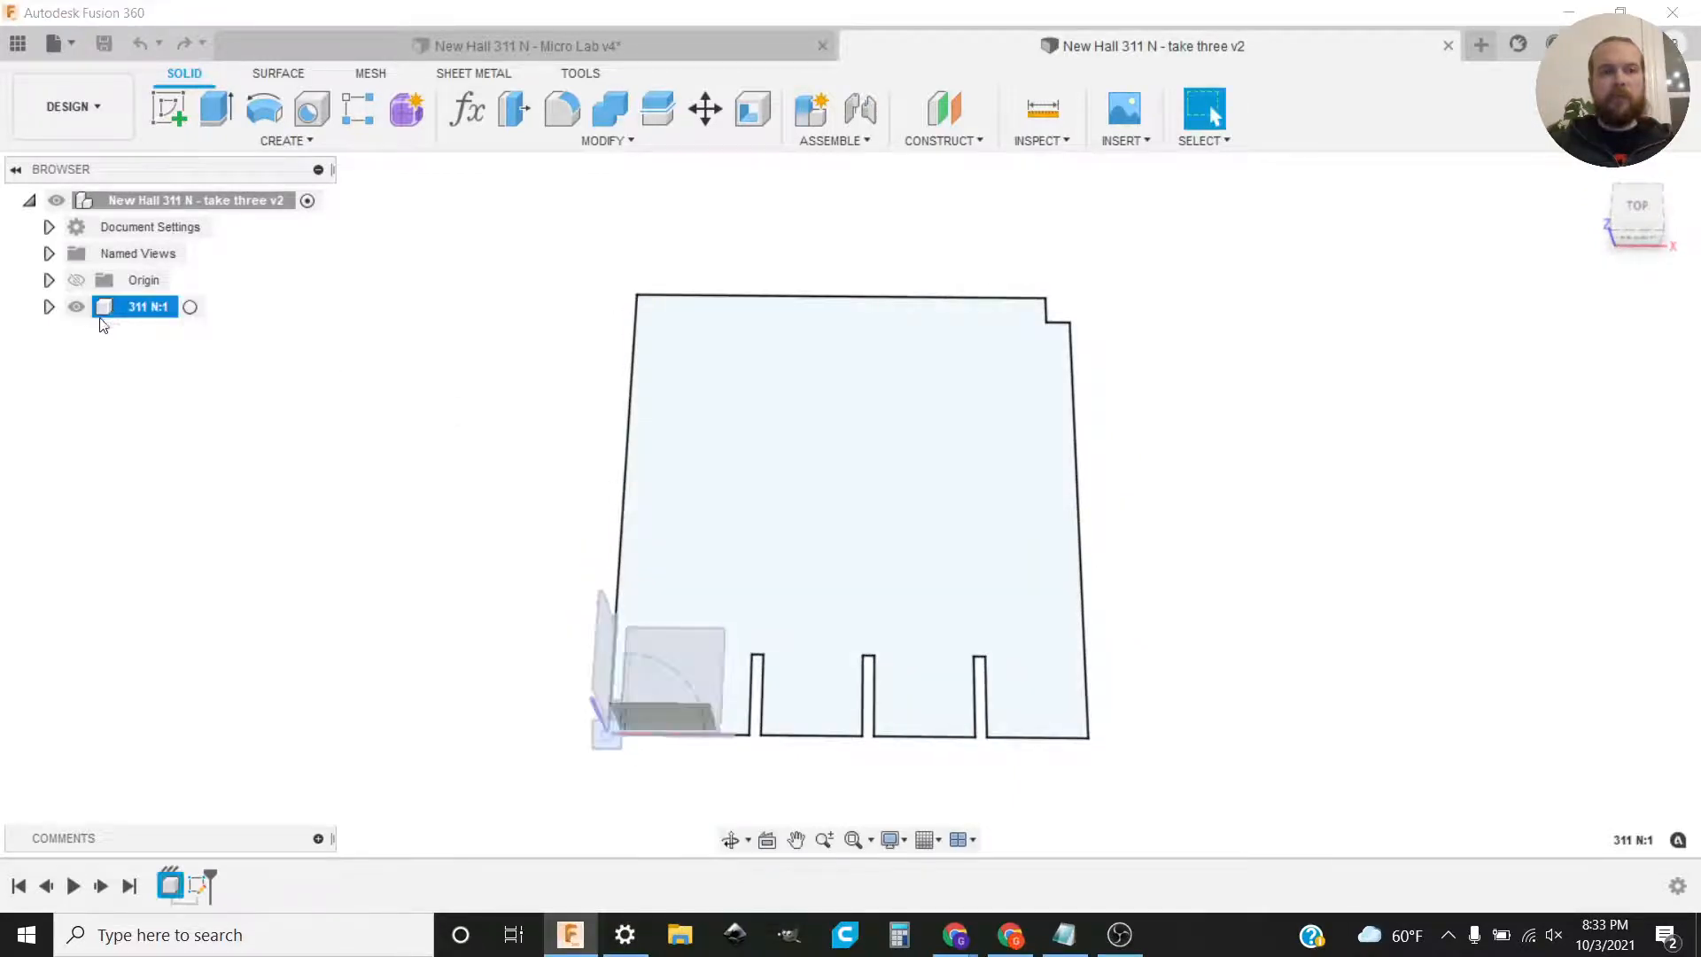
pyautogui.click(48, 306)
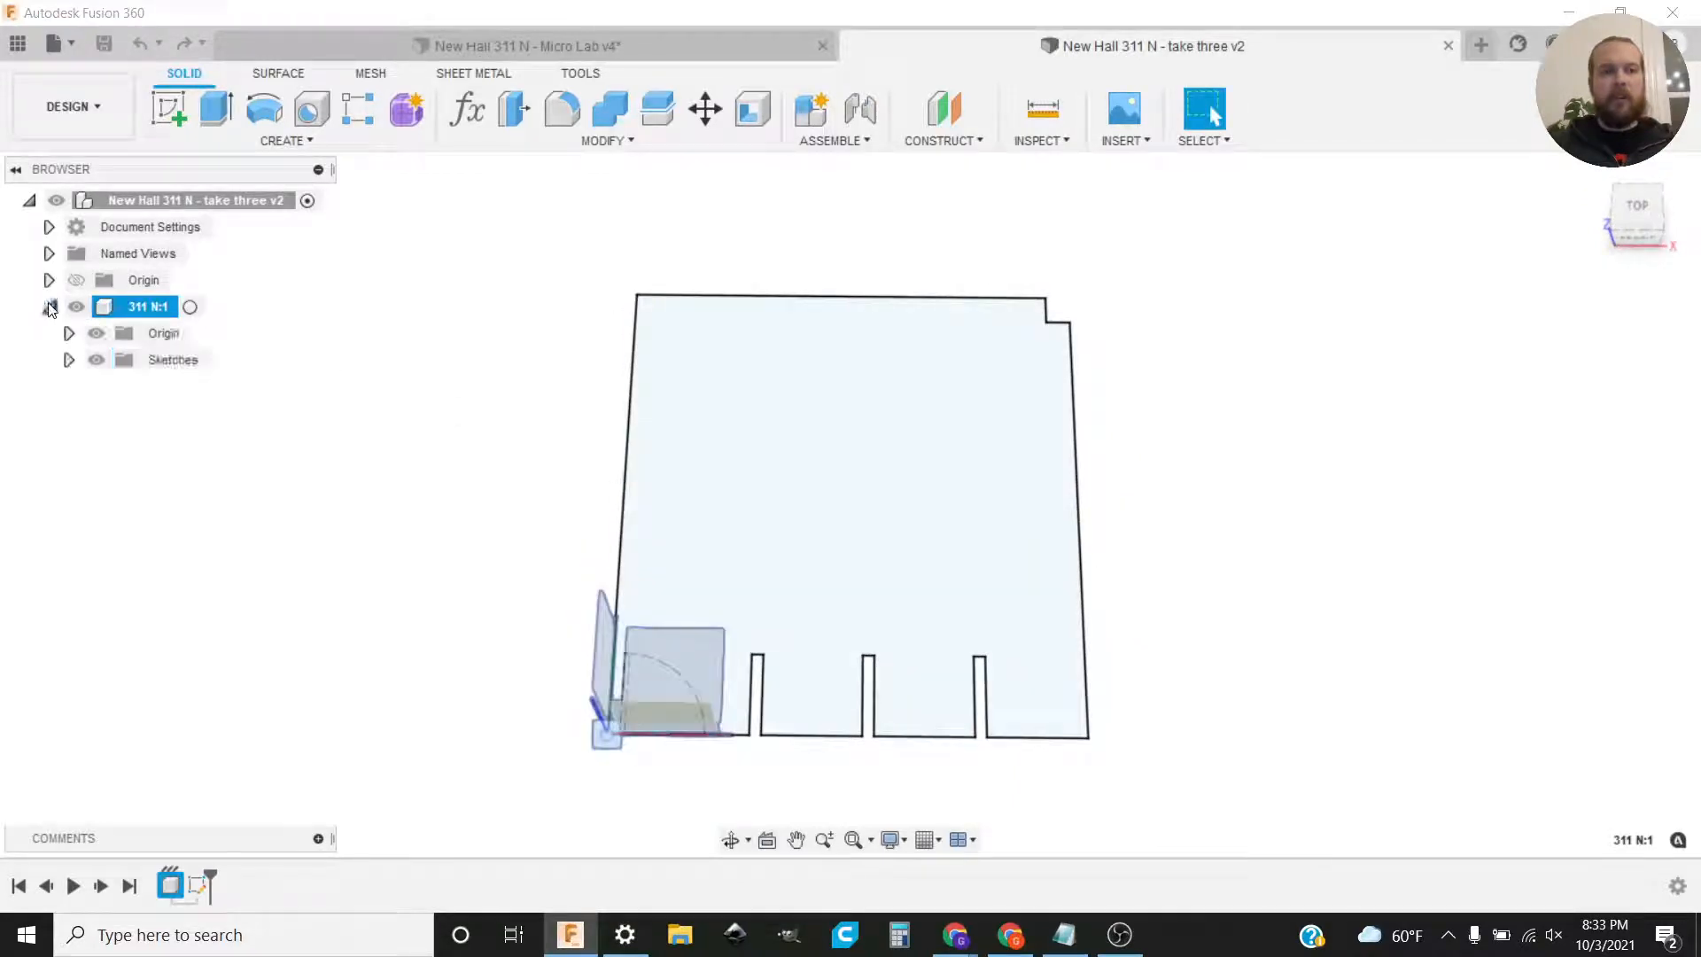
pyautogui.click(71, 362)
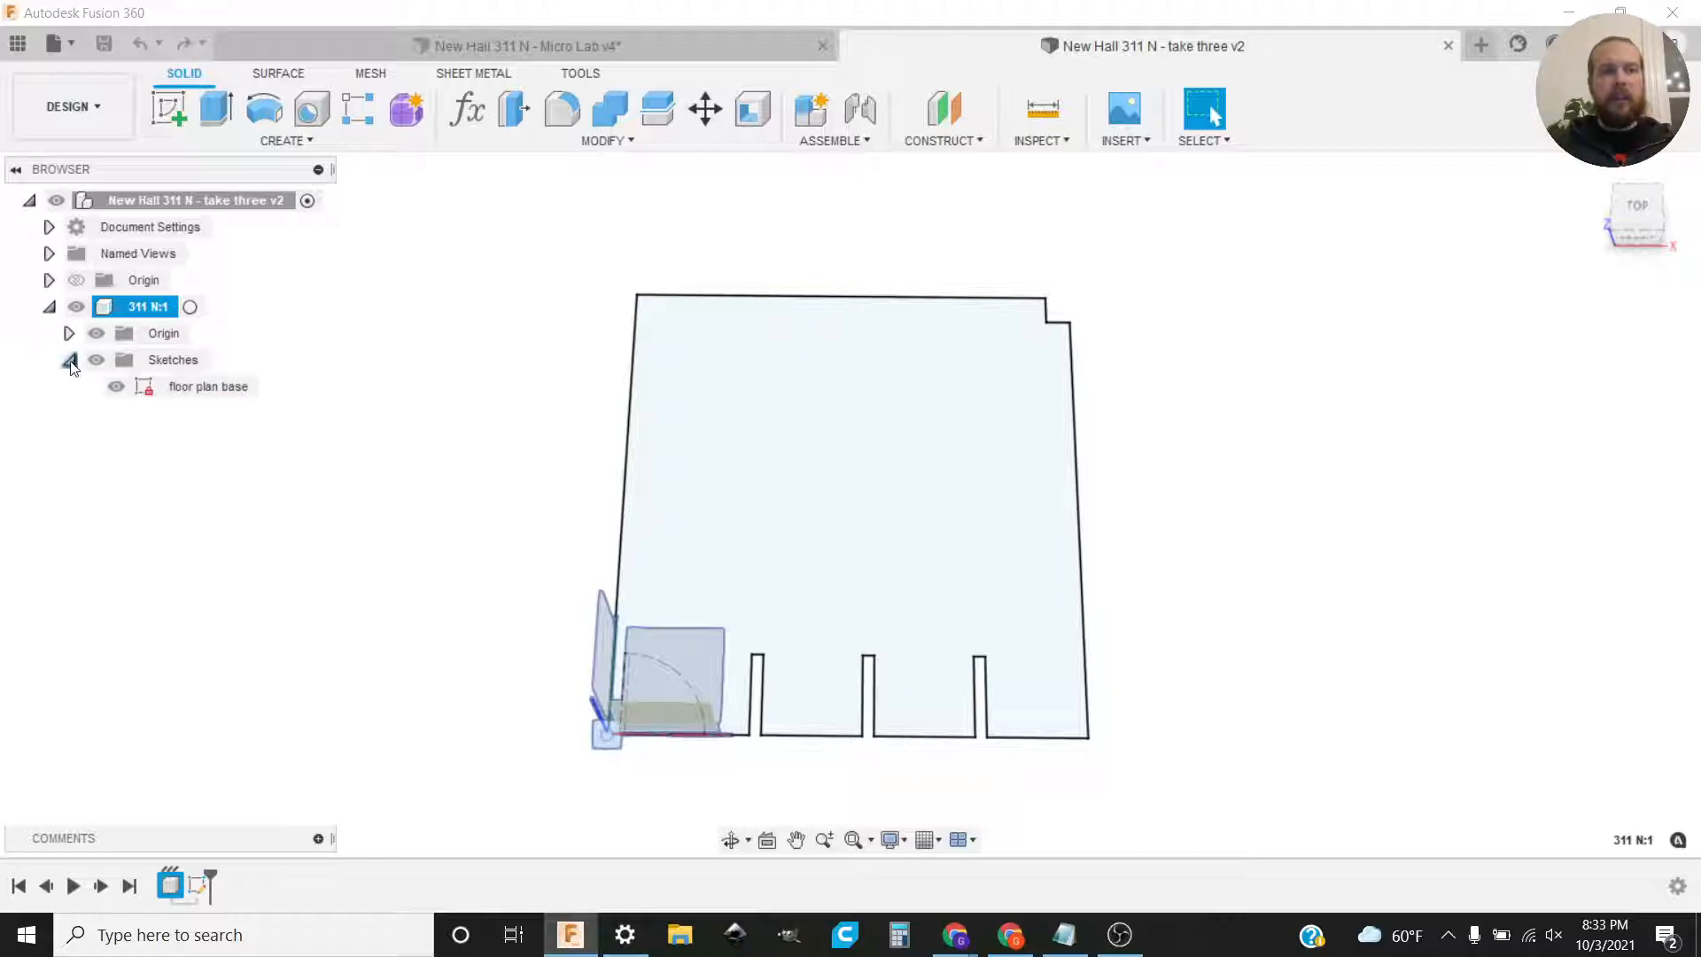
# Step: Open the floor plan base sketch for editing to review its dimensions, and finish the sketch without changes
pyautogui.click(199, 391)
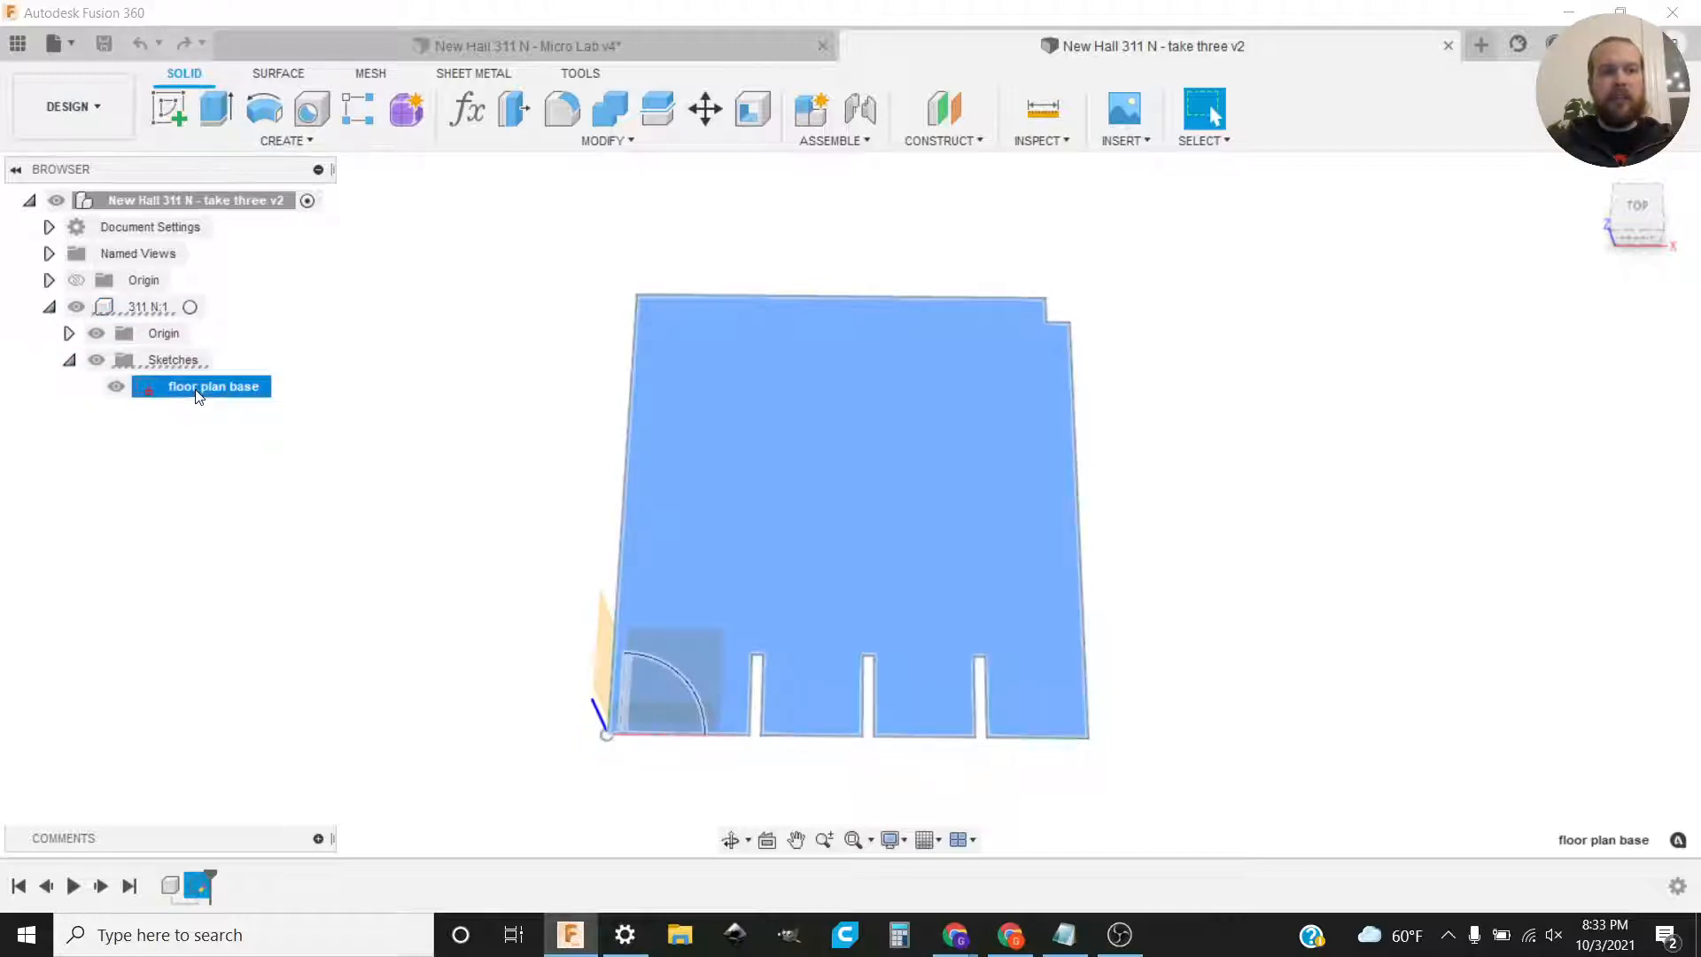
pyautogui.click(219, 421)
pyautogui.rightClick(219, 392)
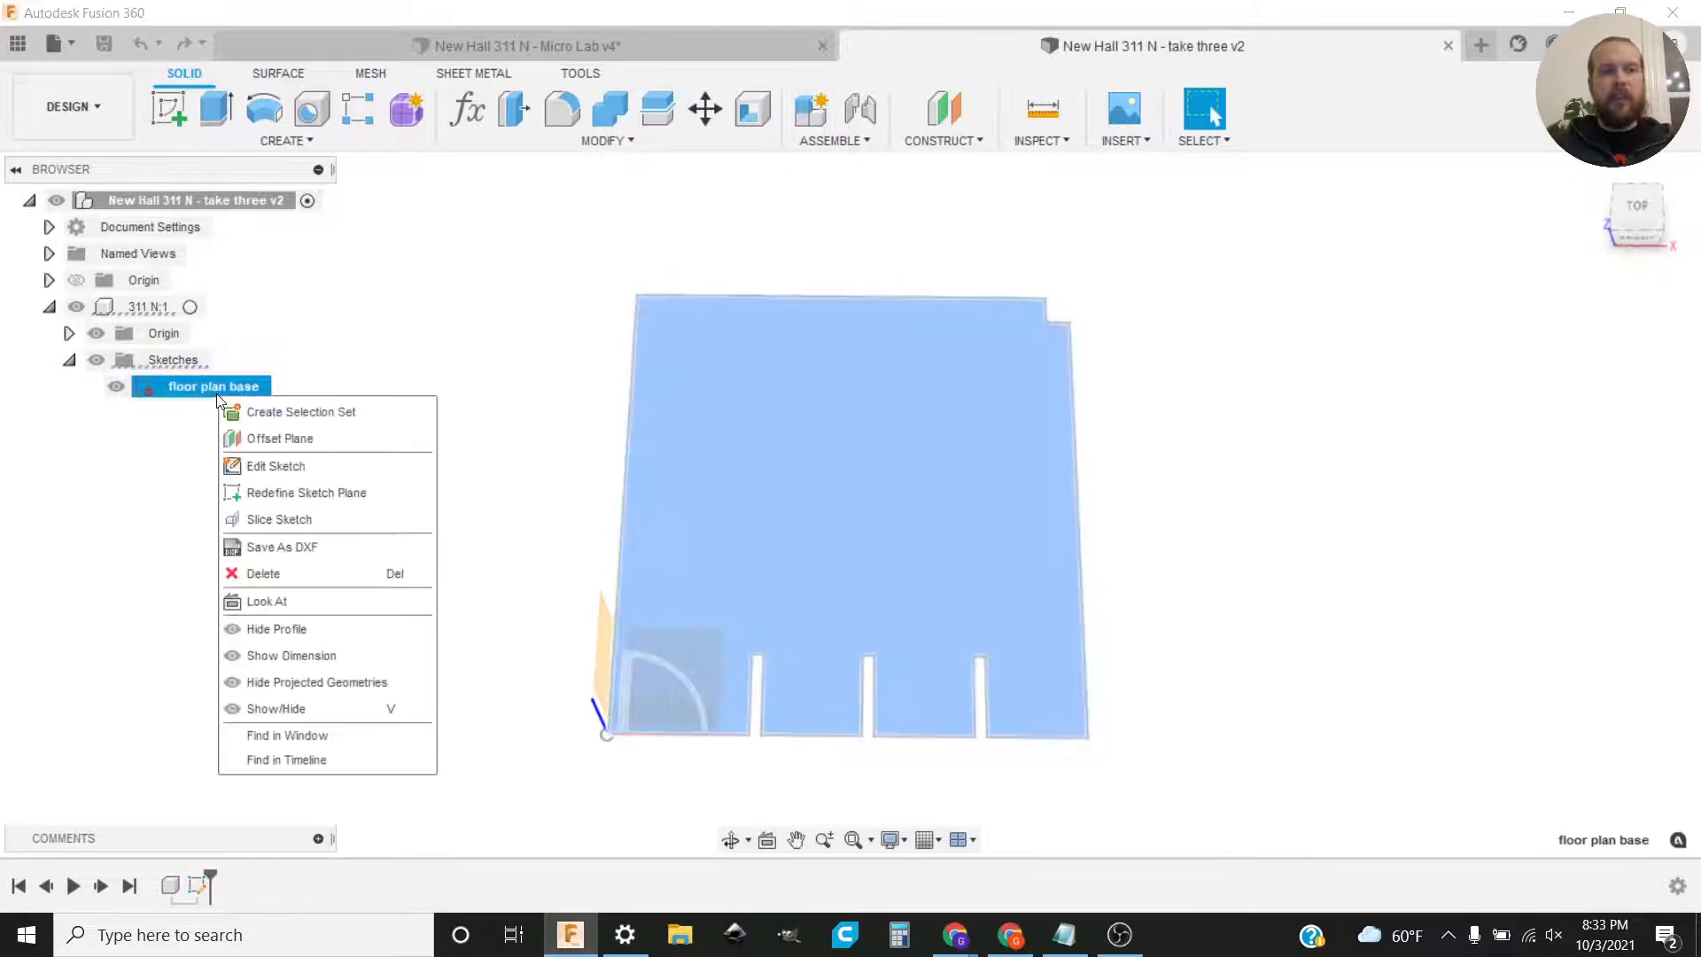
pyautogui.click(277, 466)
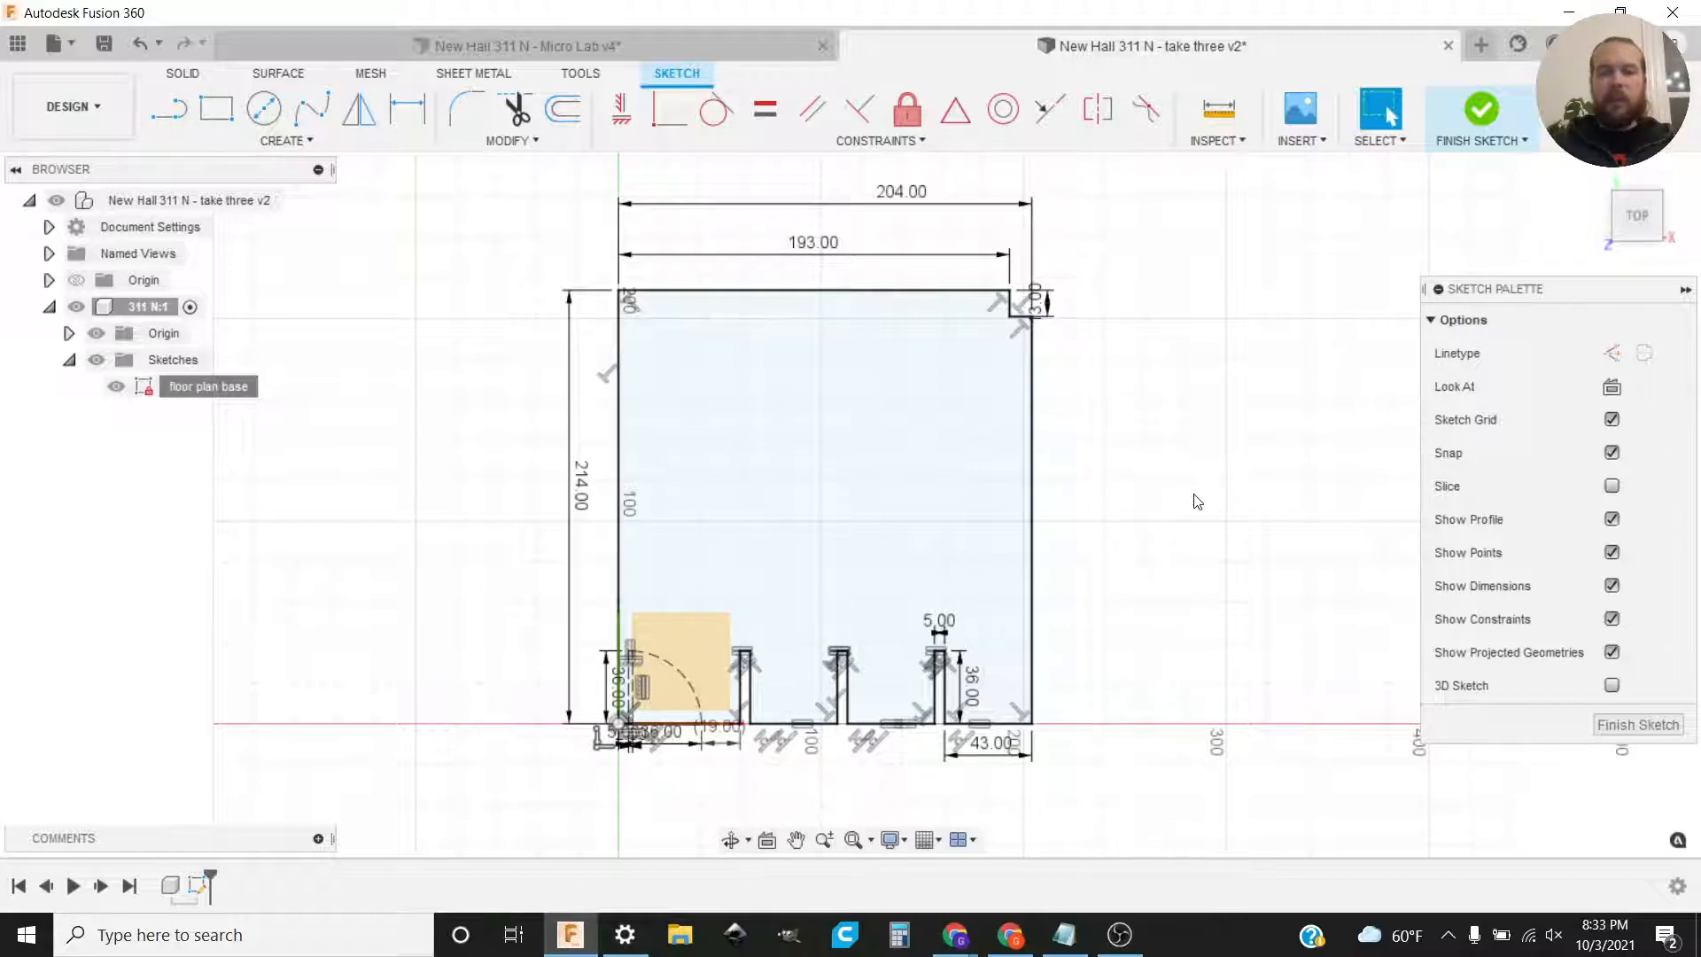
pyautogui.click(1470, 113)
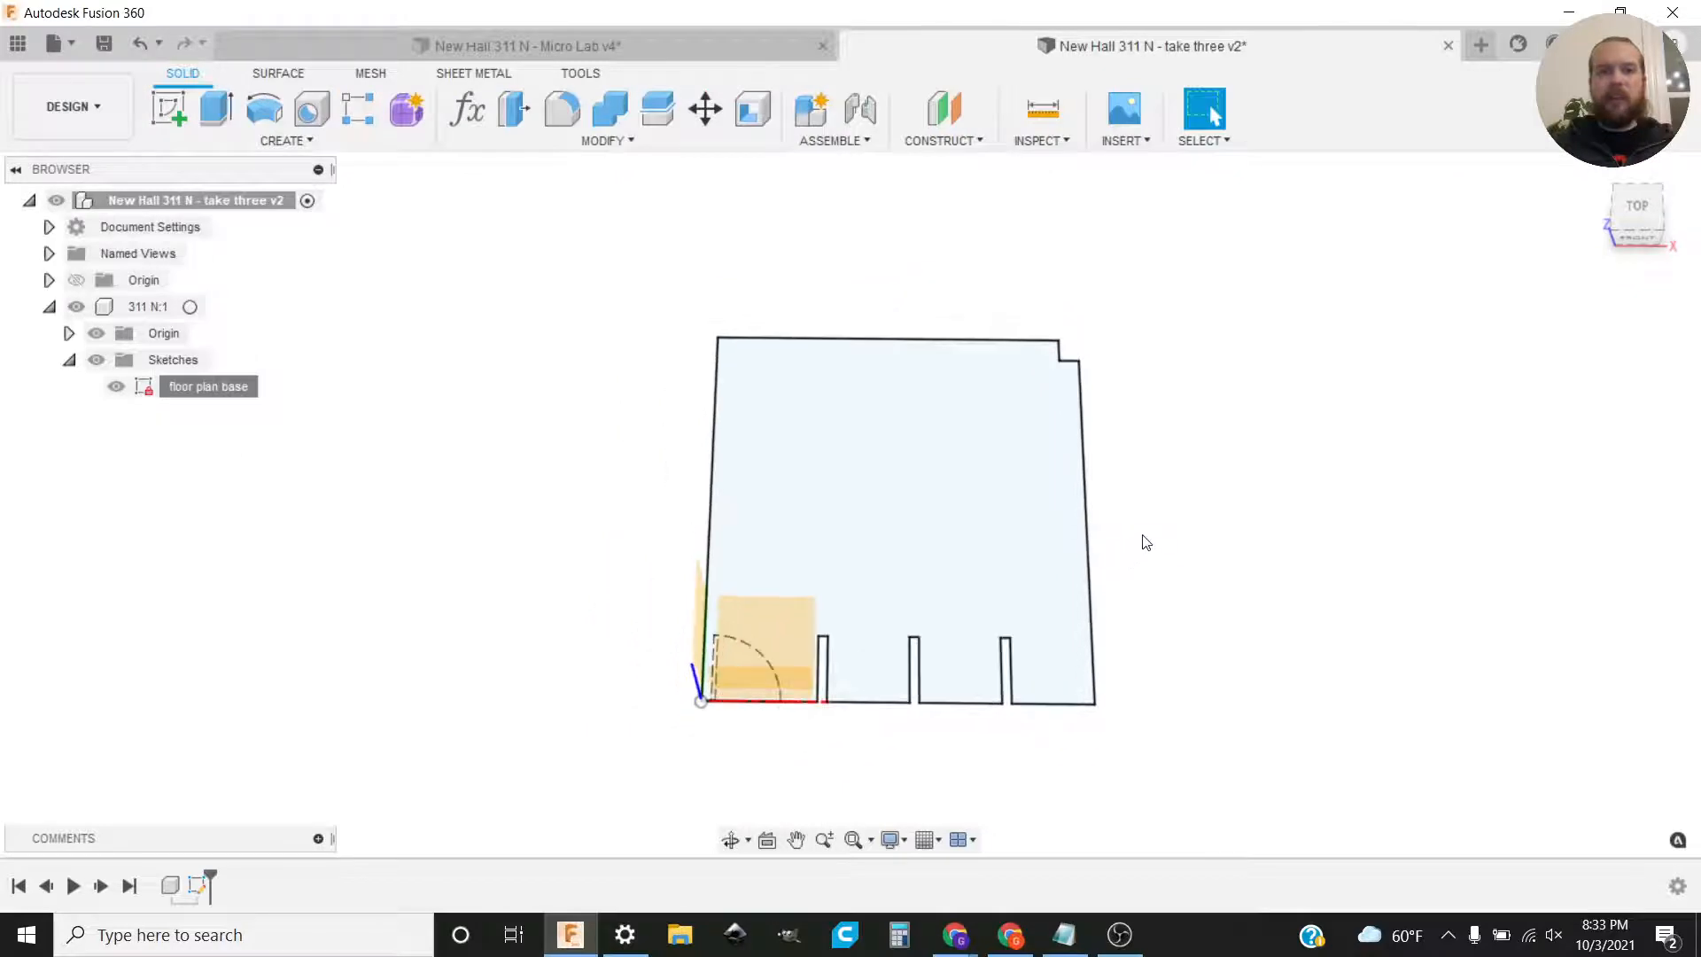
pyautogui.keyDown('shift'); pyautogui.moveTo(1145, 542); pyautogui.dragTo(1291, 470, button='middle'); pyautogui.keyUp('shift')
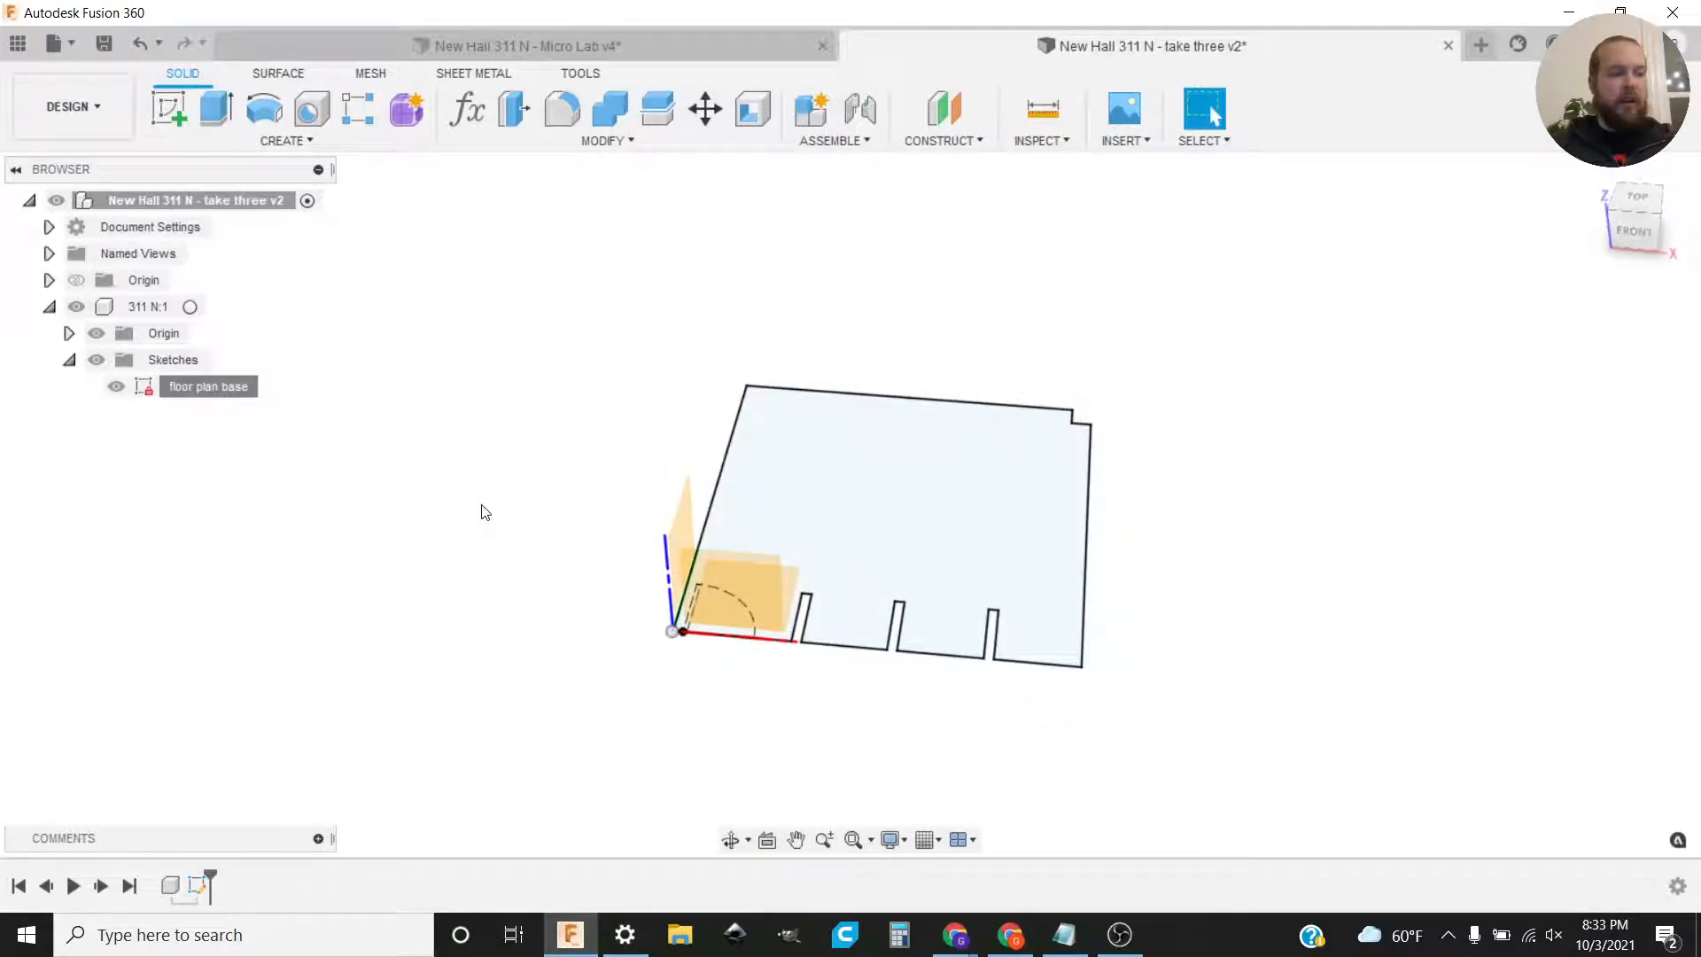
pyautogui.click(464, 112)
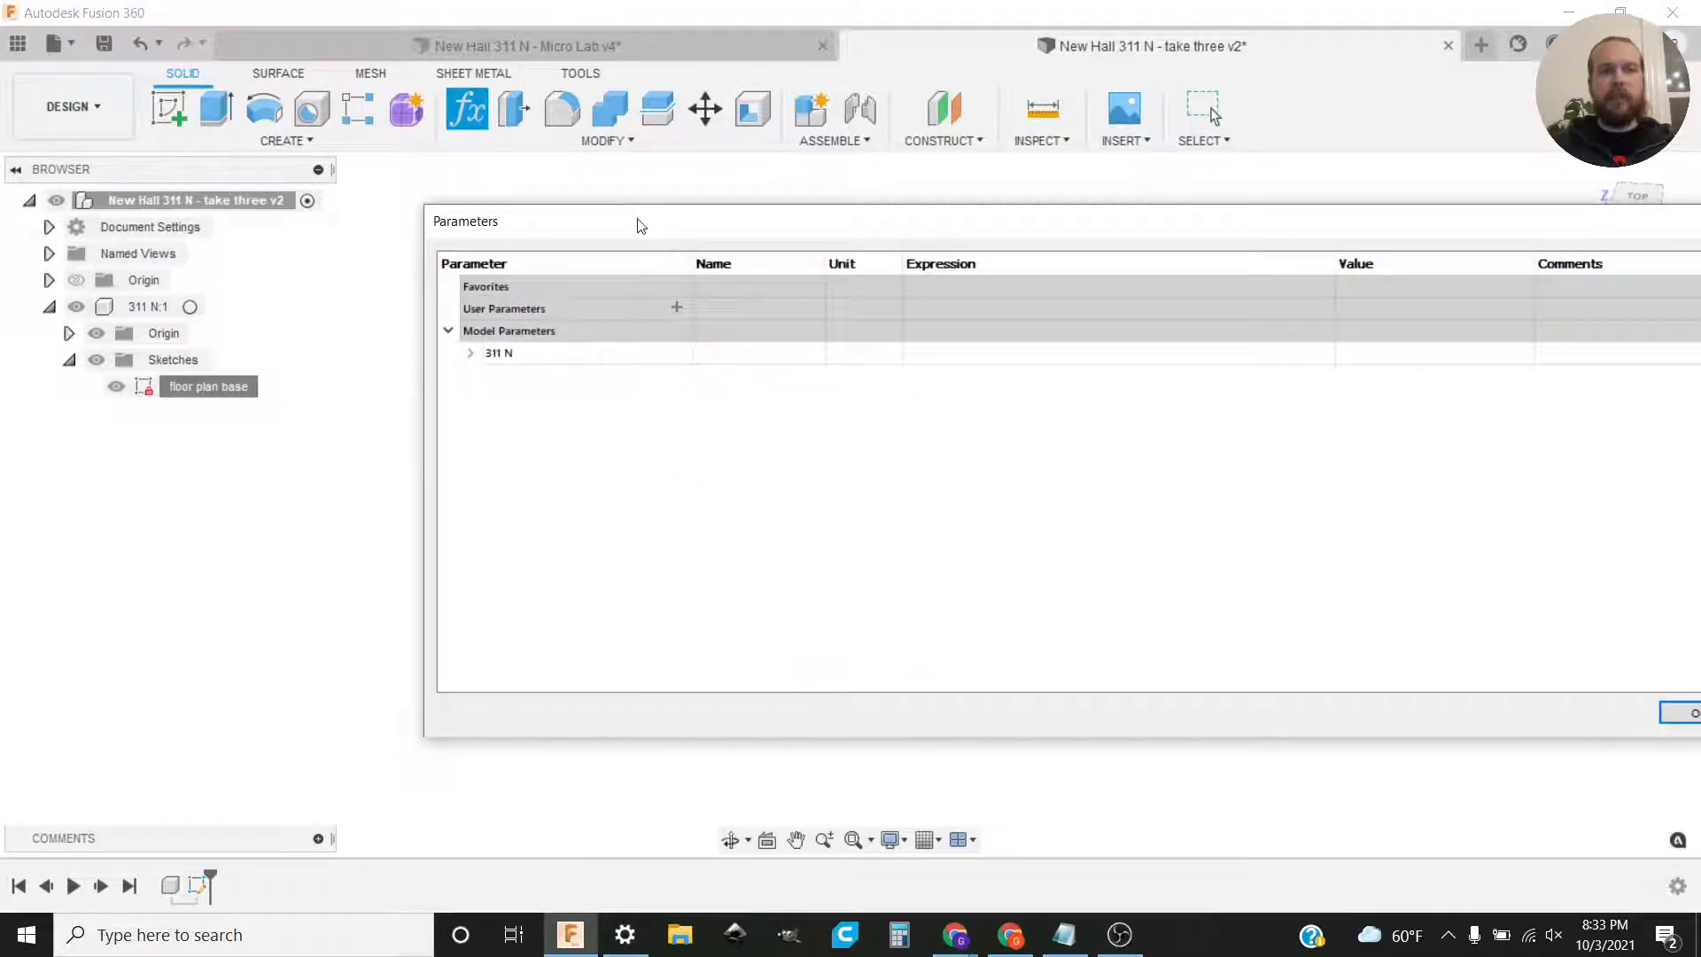
pyautogui.moveTo(640, 225); pyautogui.dragTo(408, 183)
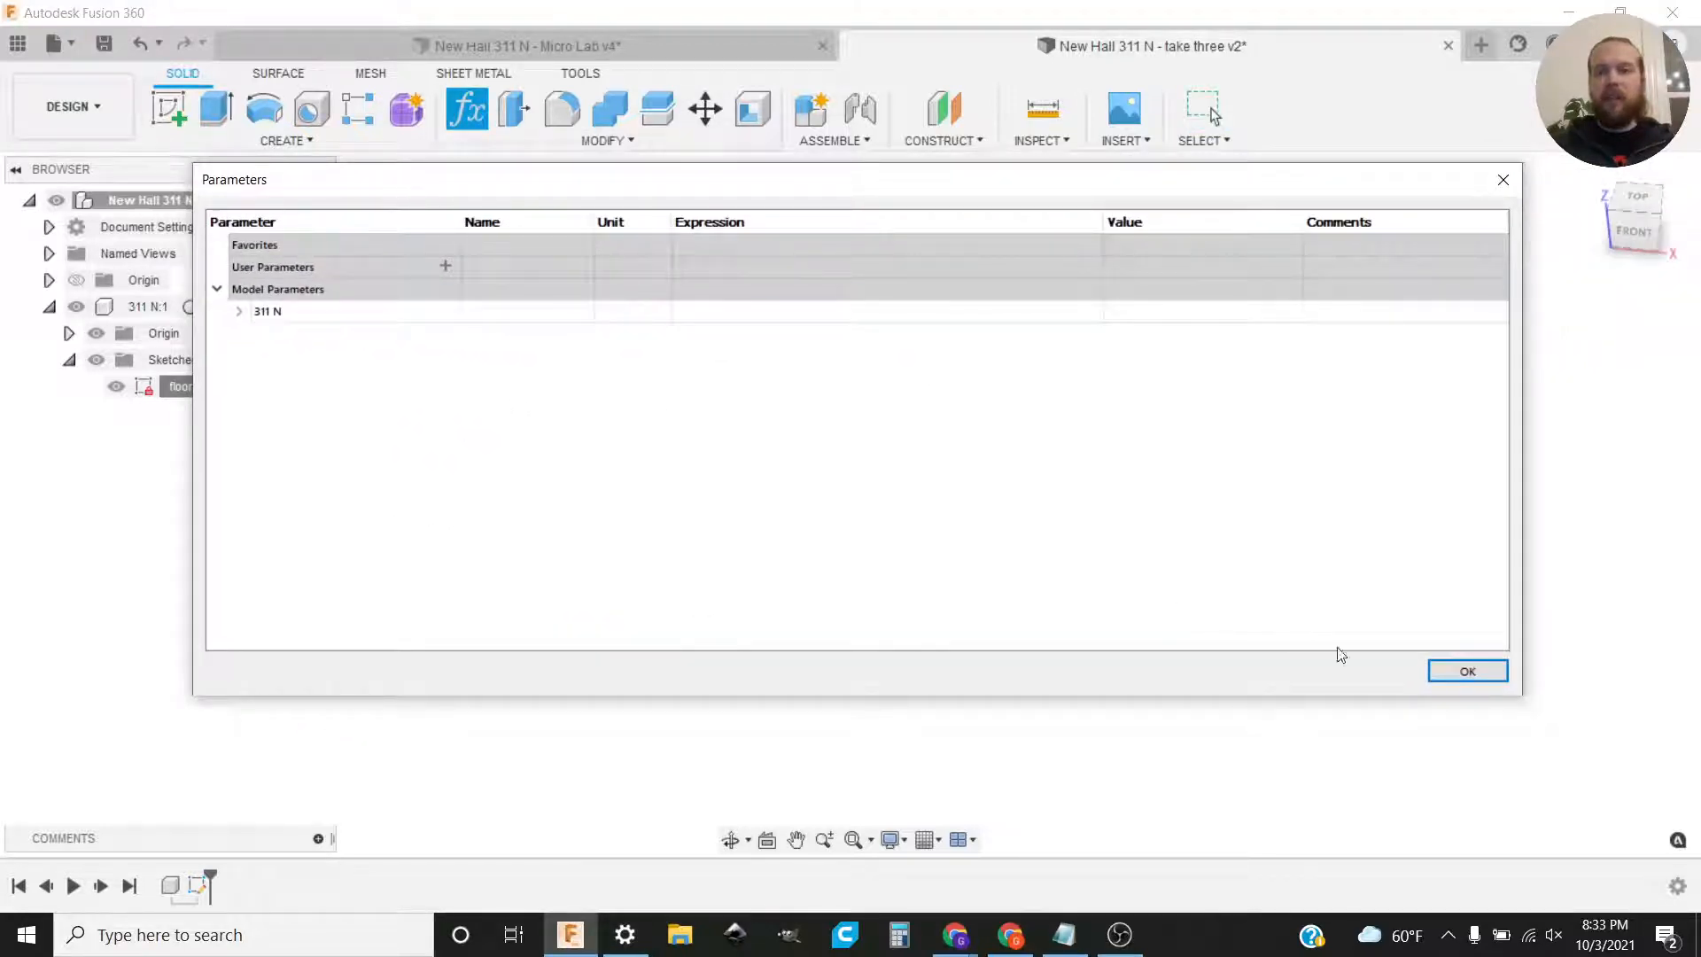
pyautogui.click(1466, 670)
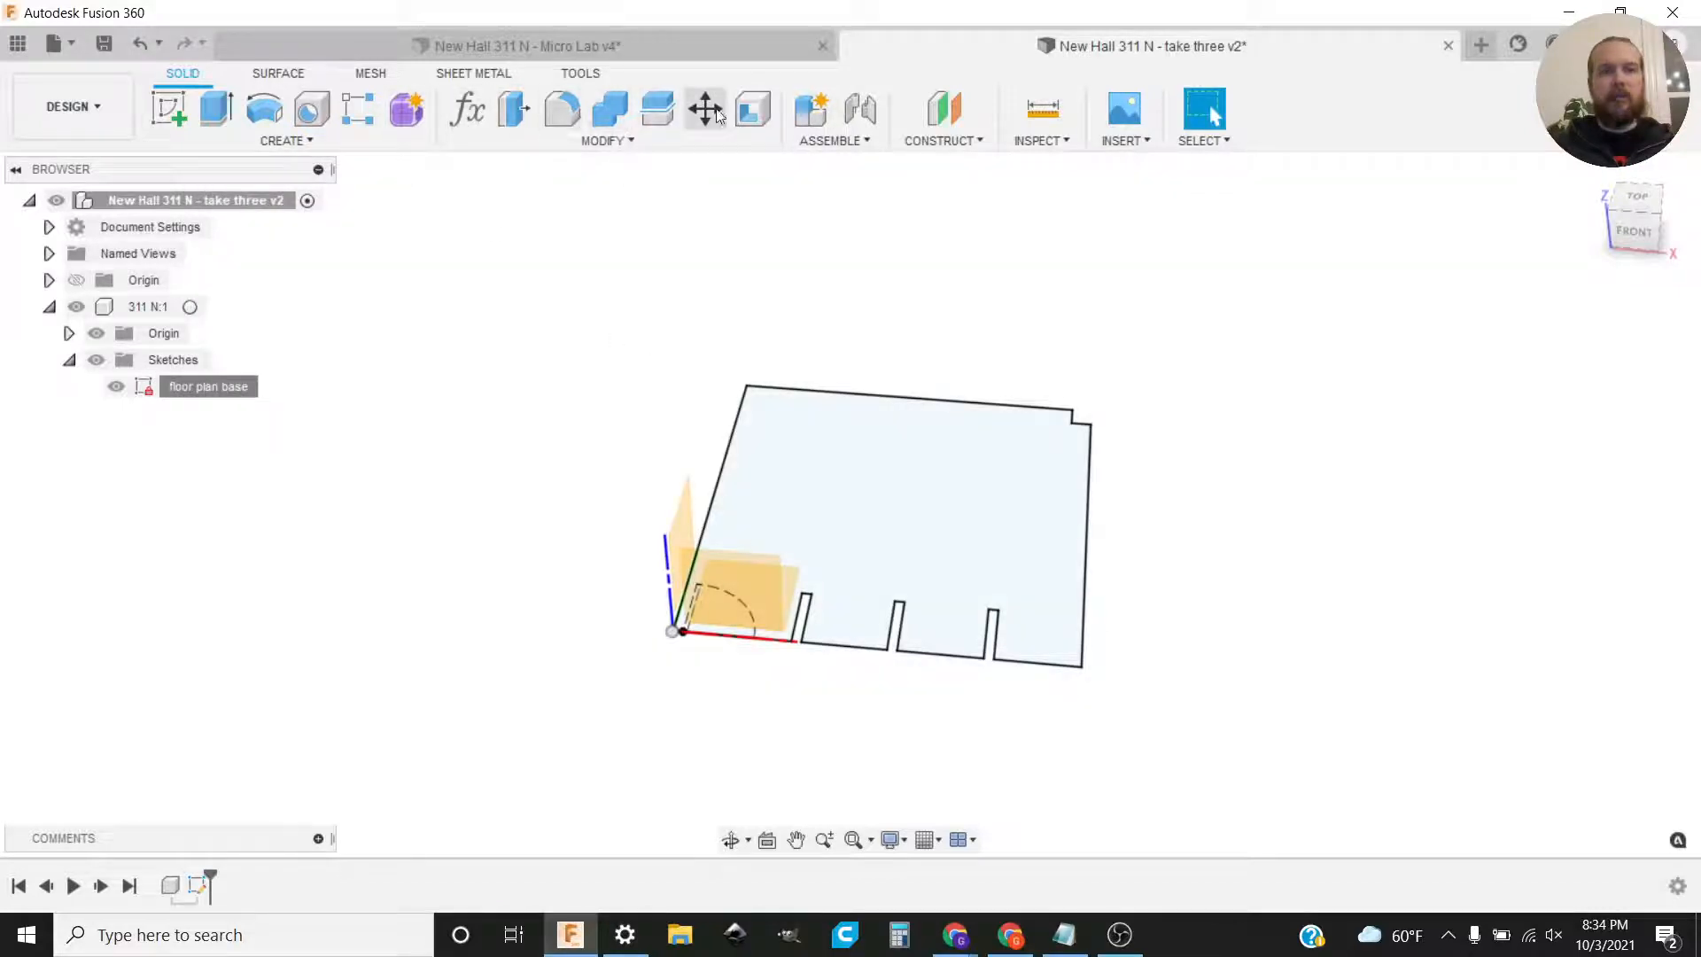
# Step: Add a user parameter ceiling_ht of 109 in with the comment "in the main part of the room"
pyautogui.click(580, 141)
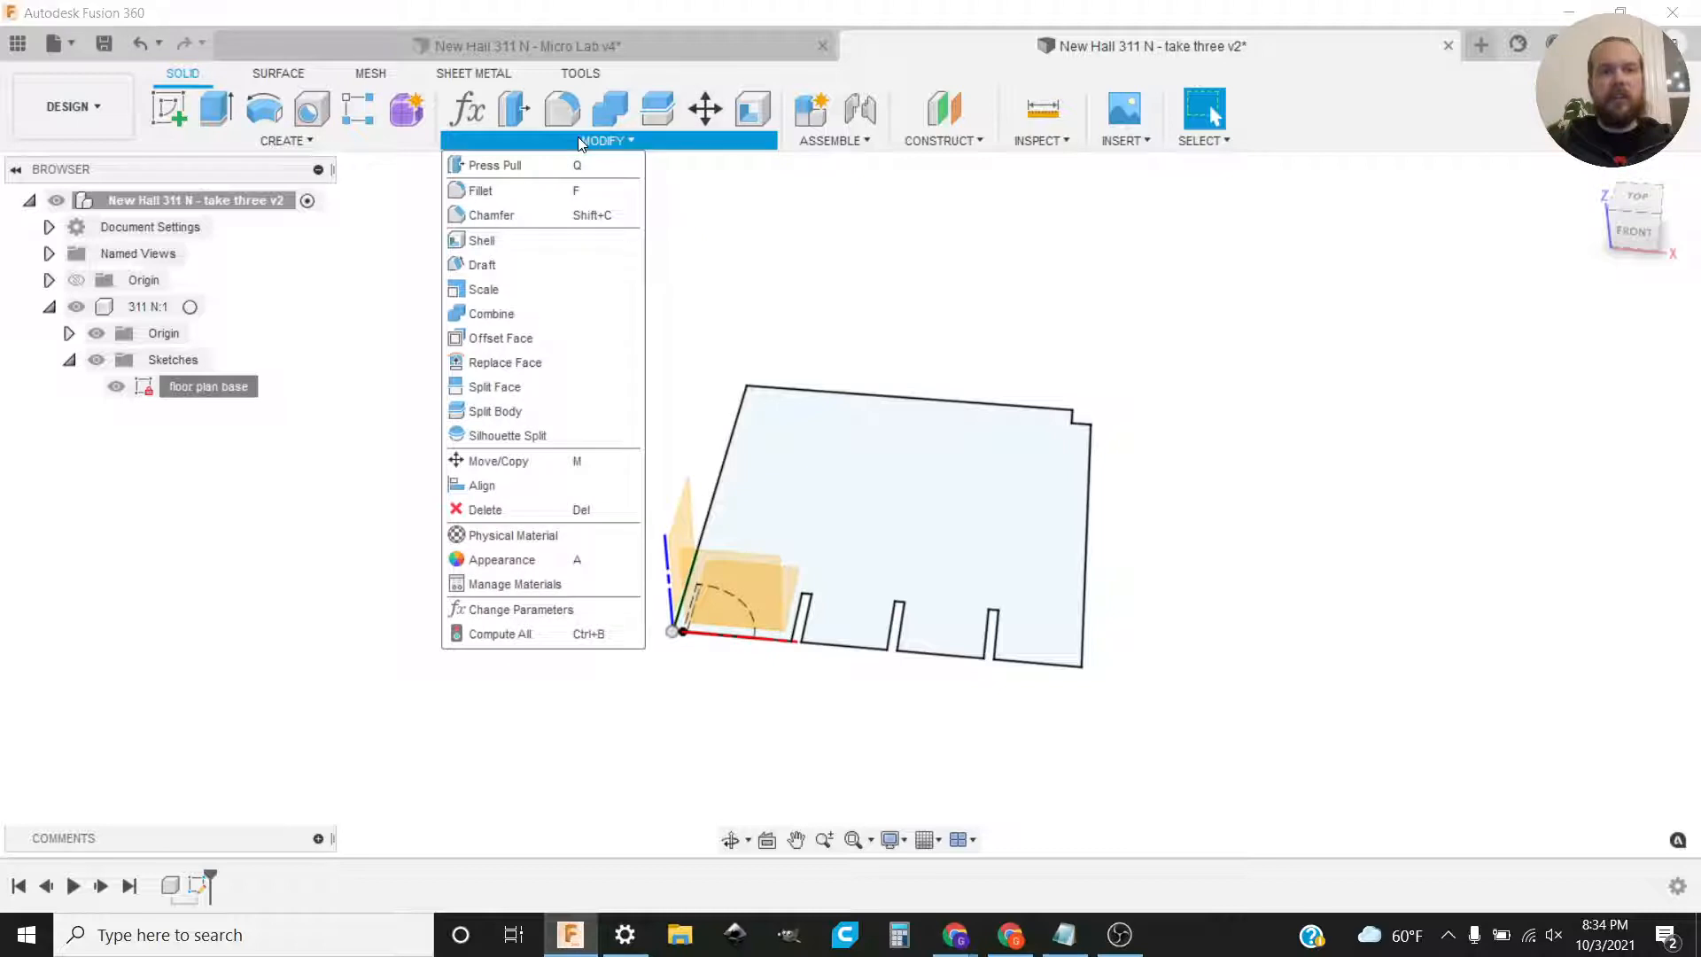
pyautogui.click(534, 610)
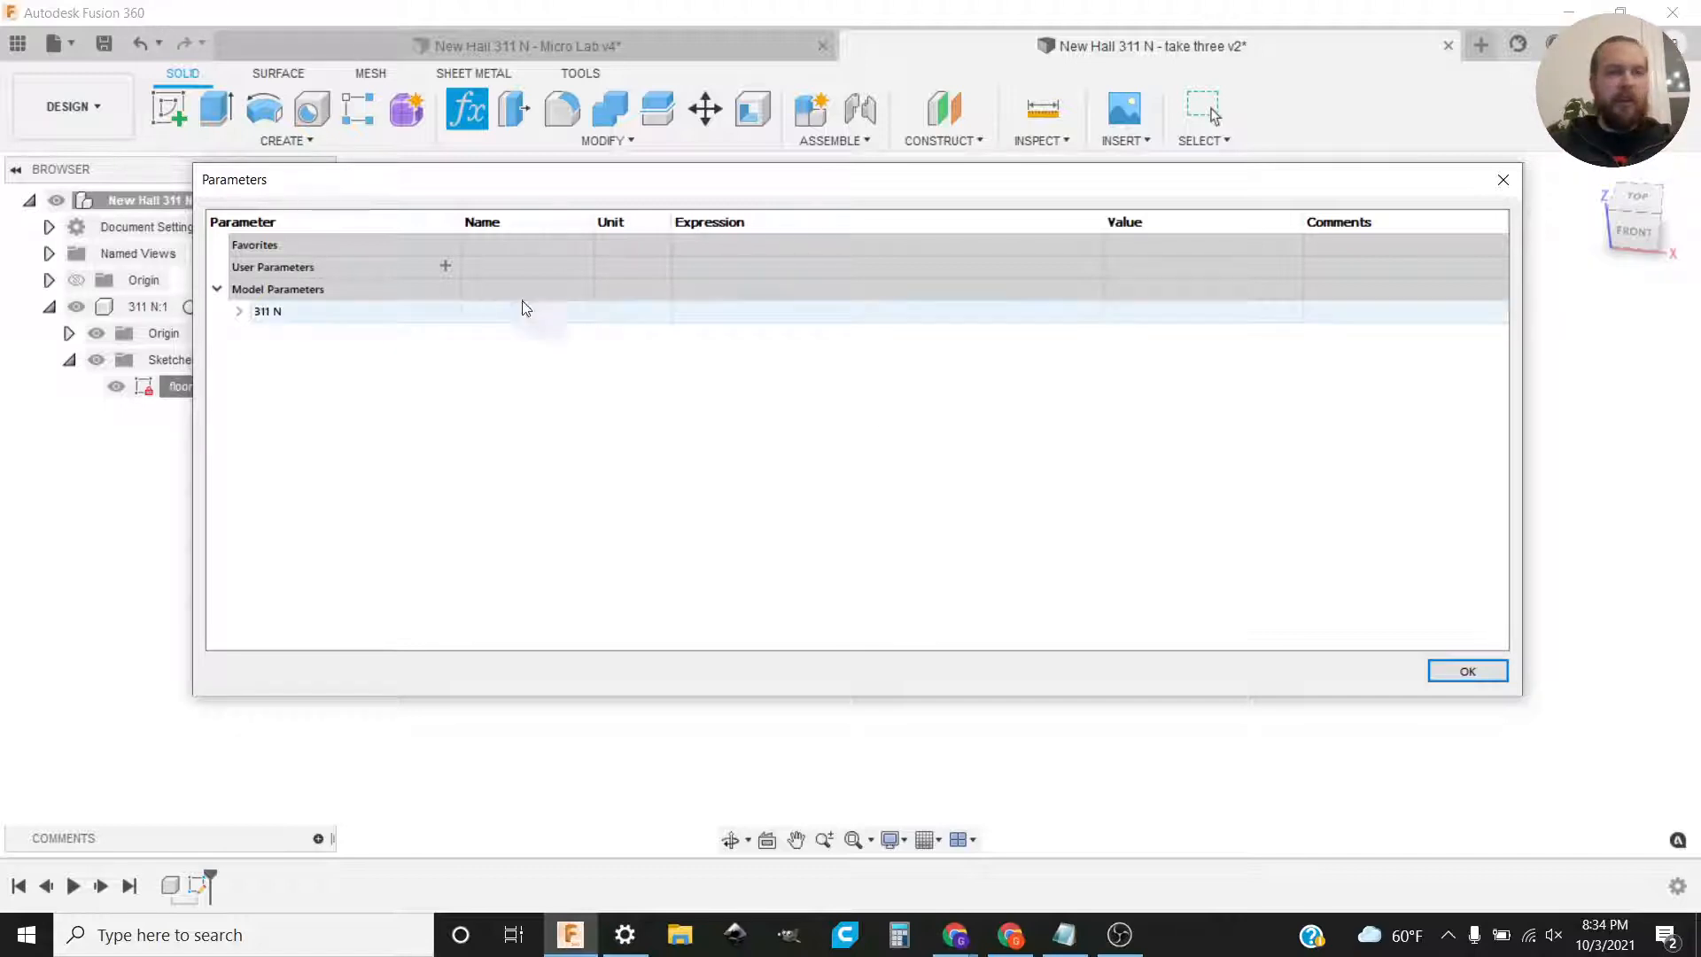
pyautogui.click(445, 266)
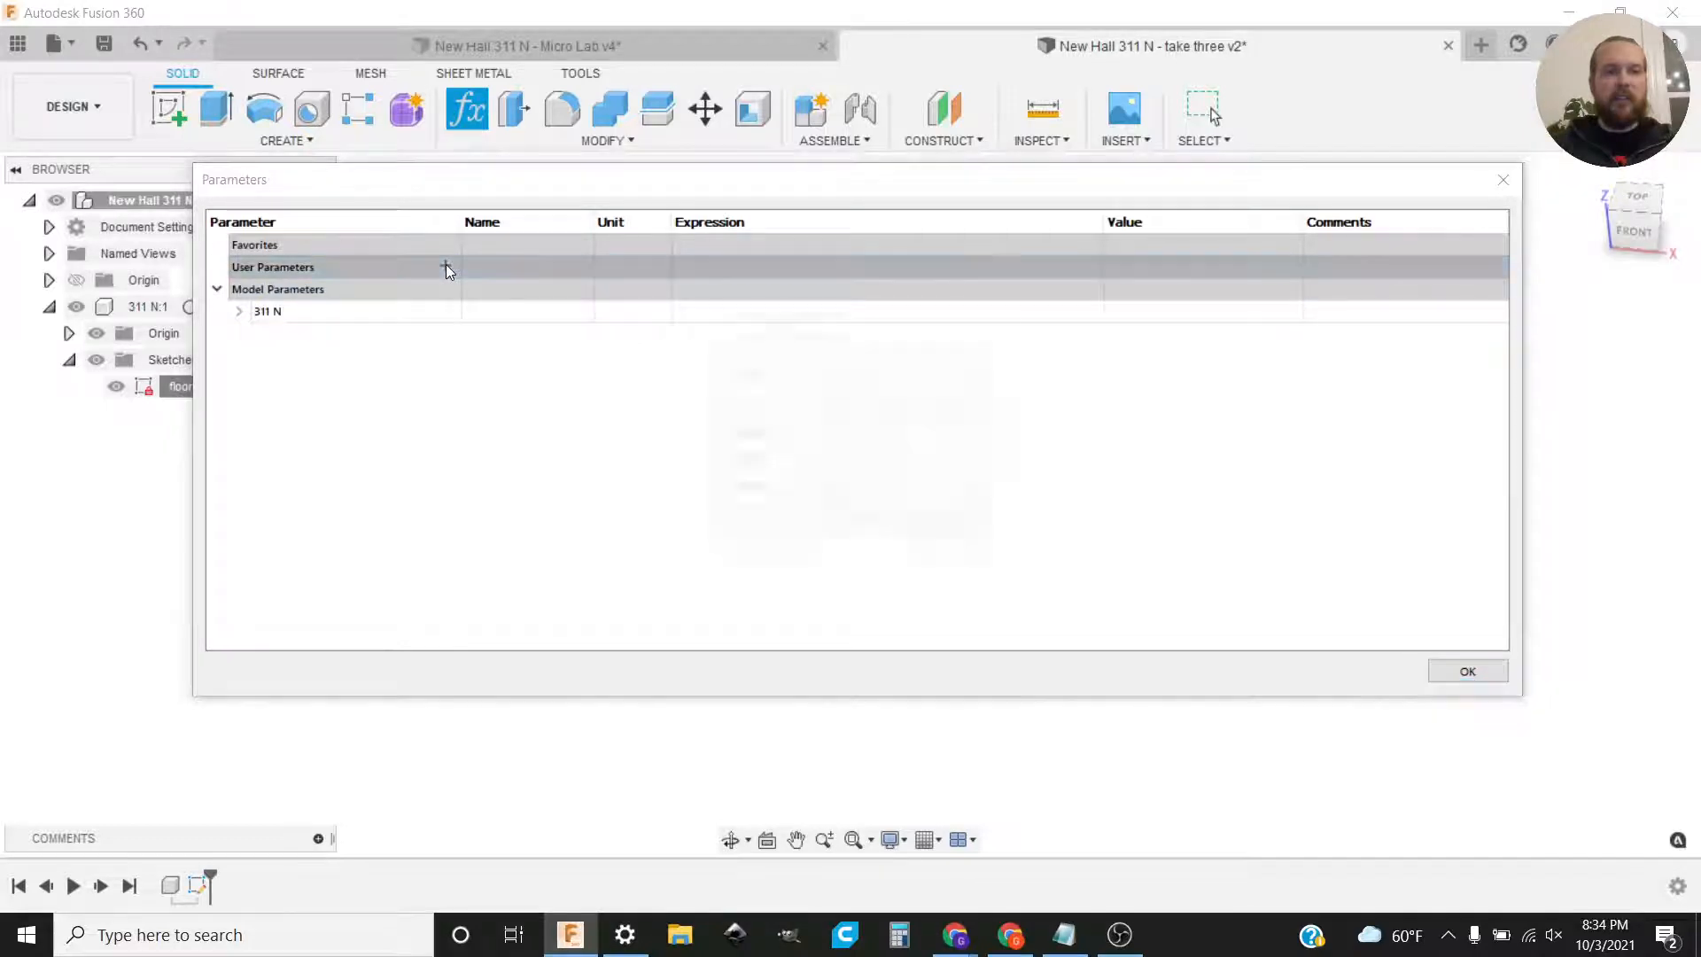
pyautogui.write('celling_ht')
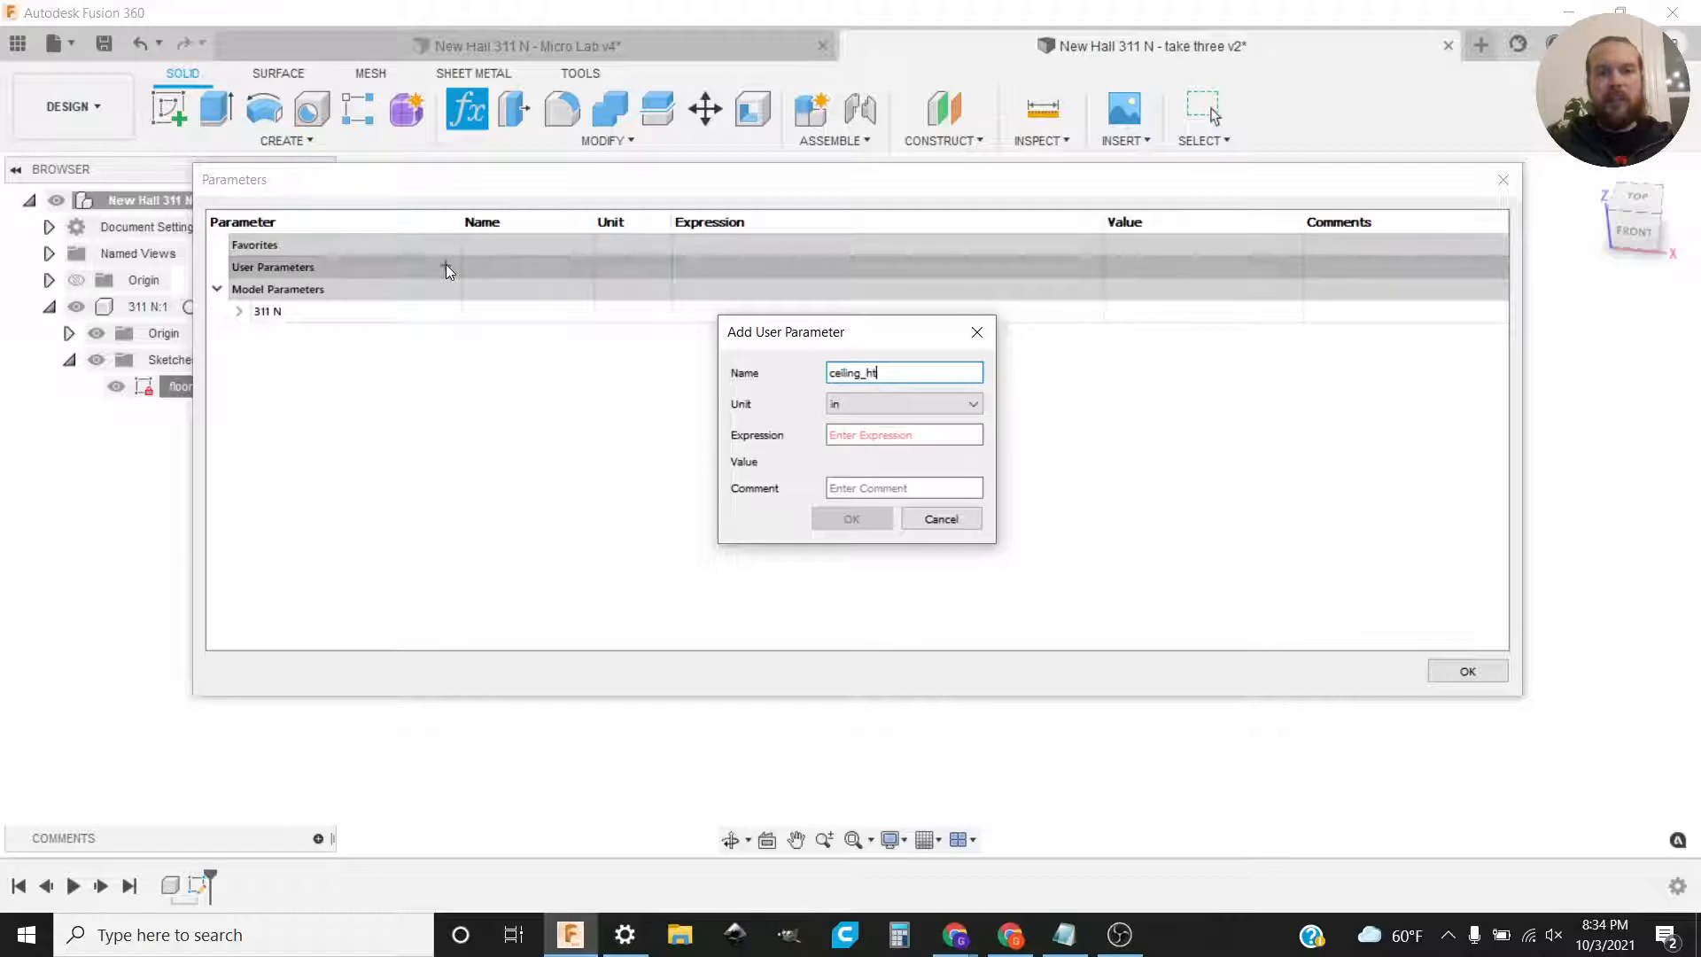
pyautogui.press('Tab')
pyautogui.press('Tab')
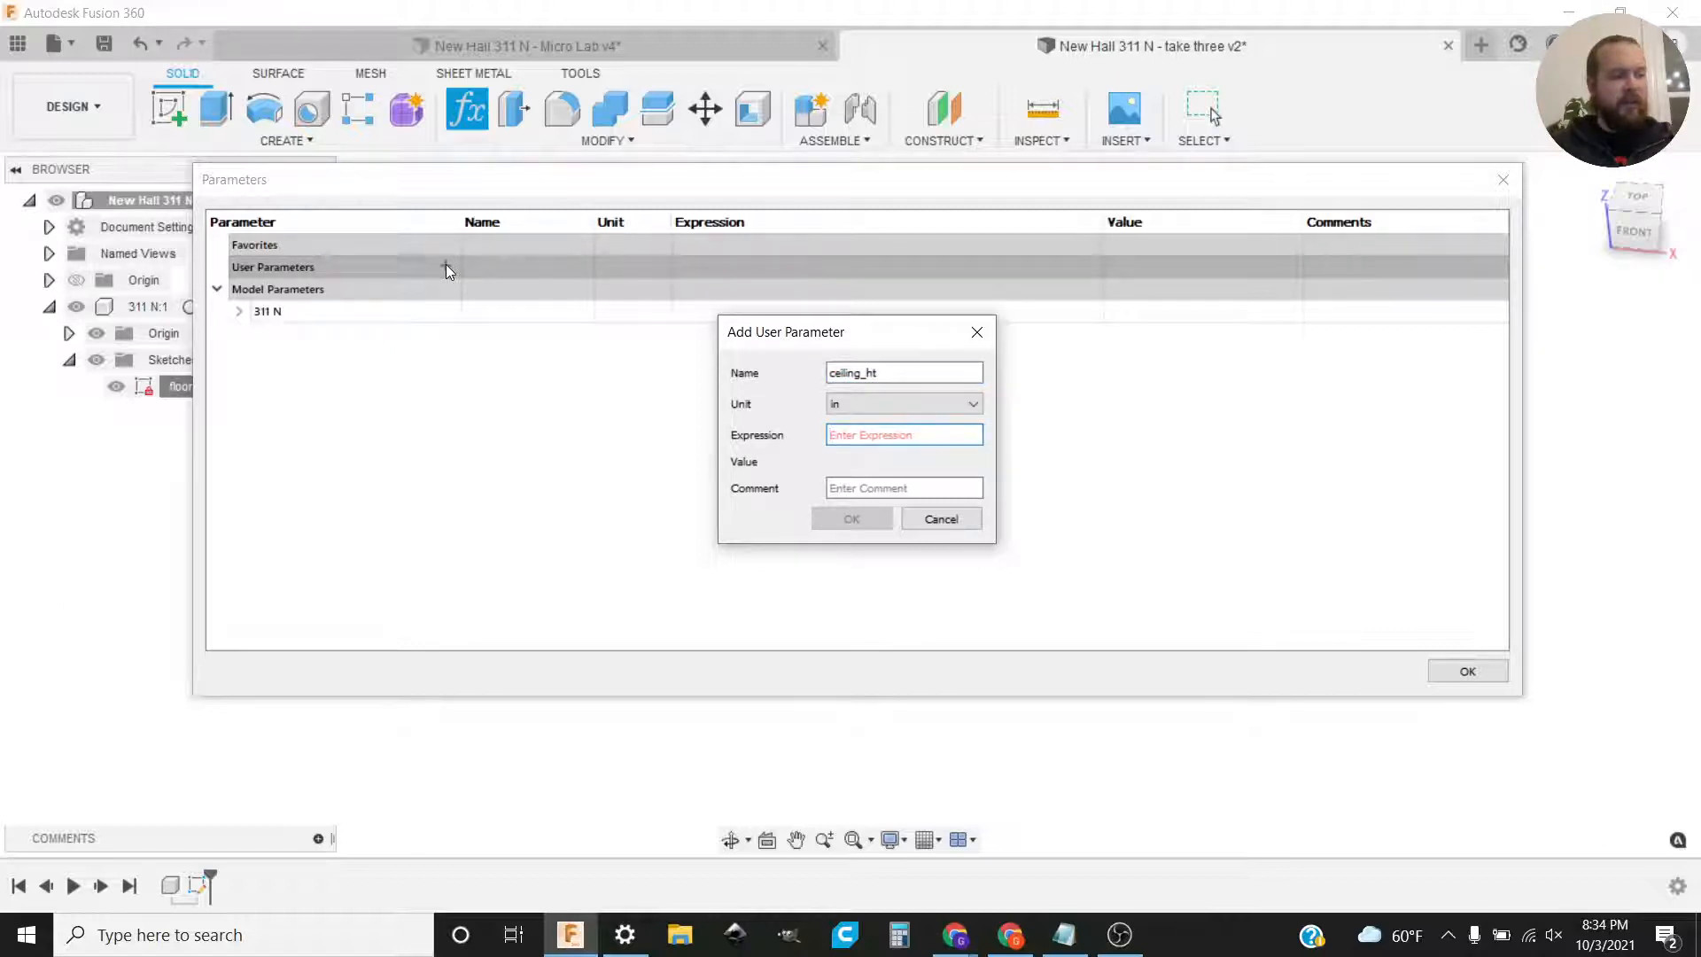
pyautogui.write('109')
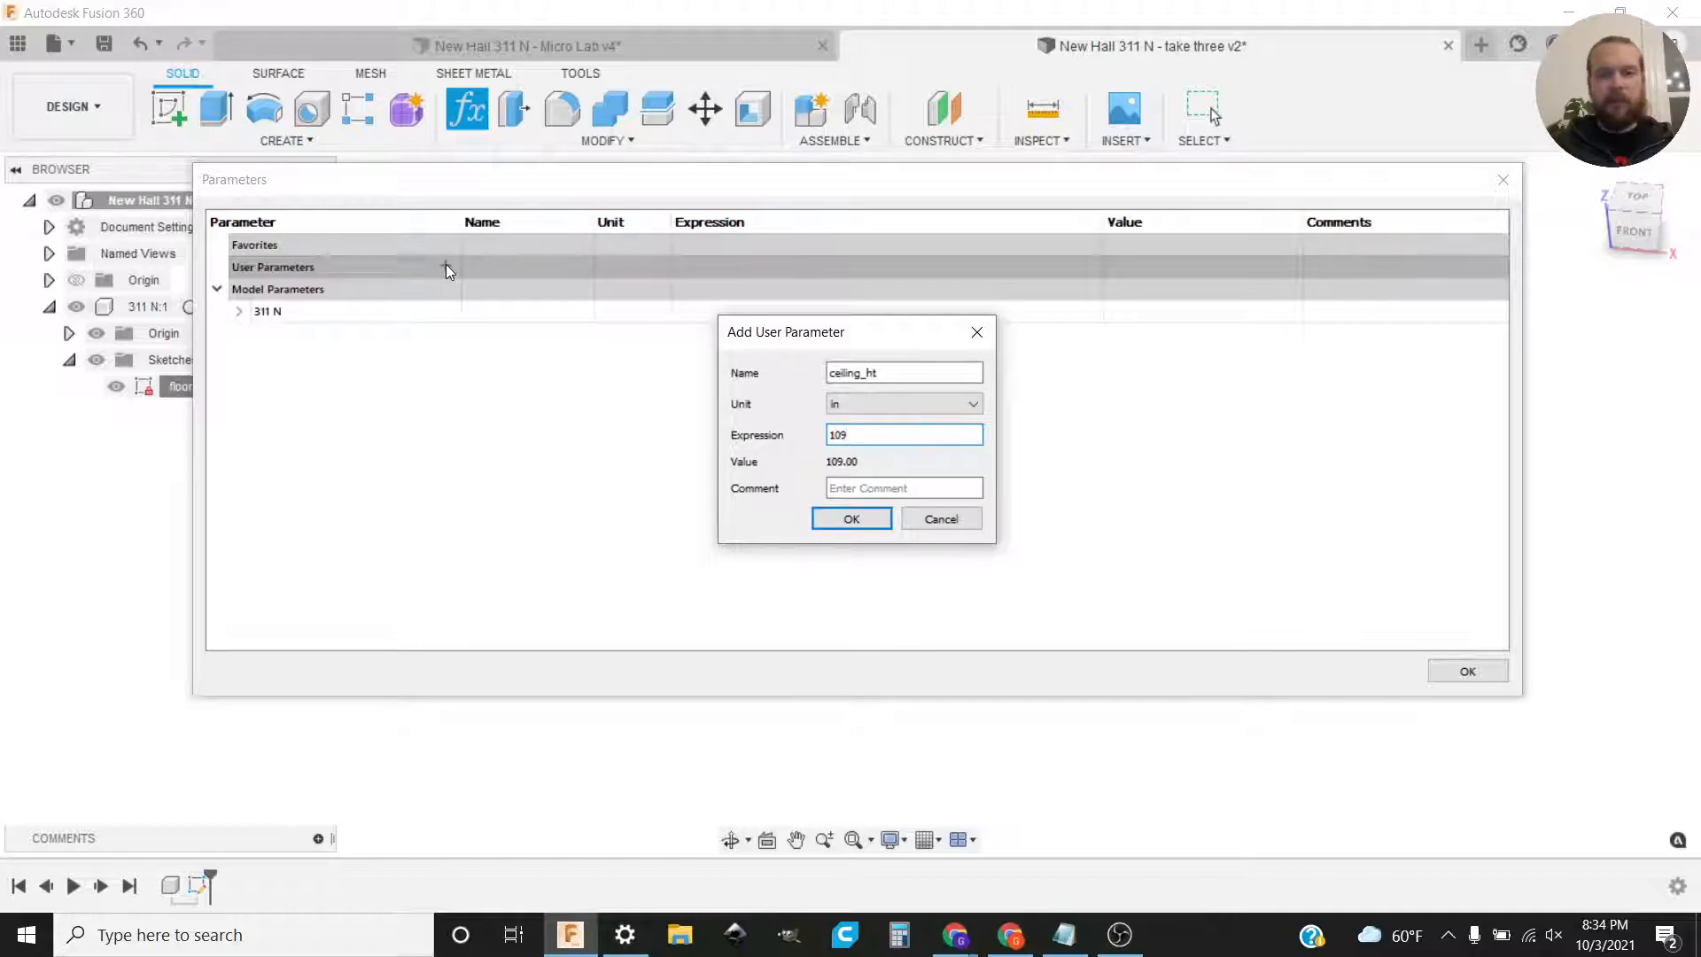
pyautogui.press('Tab')
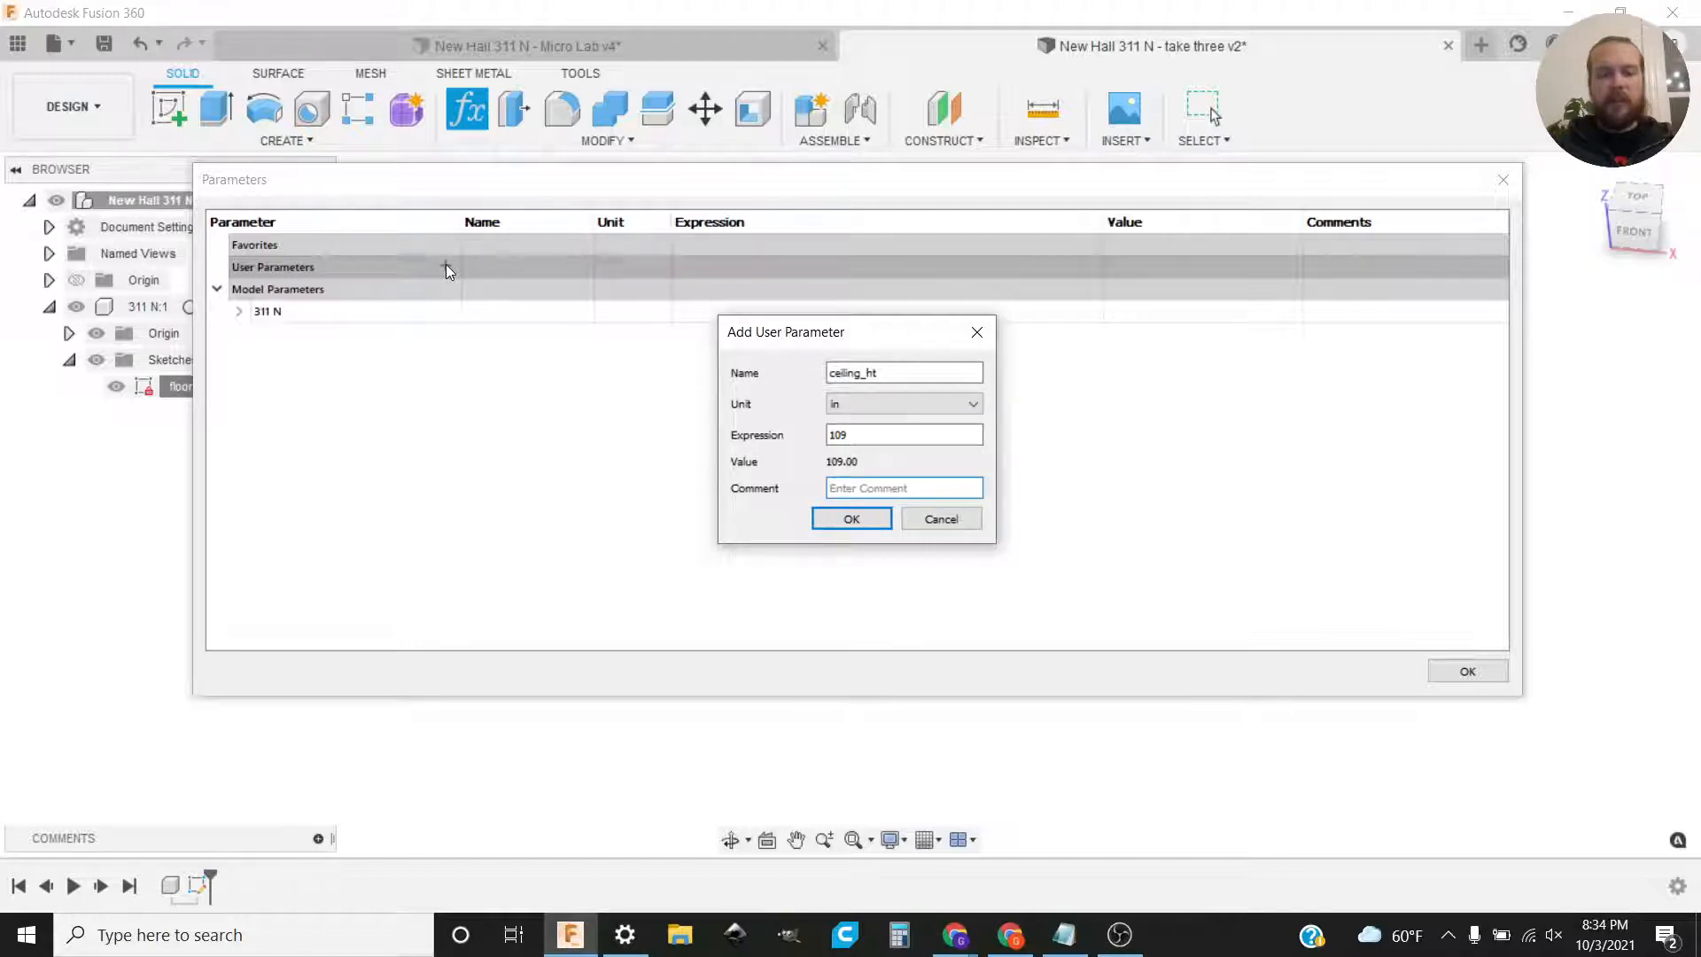
pyautogui.write('in the main part of the room')
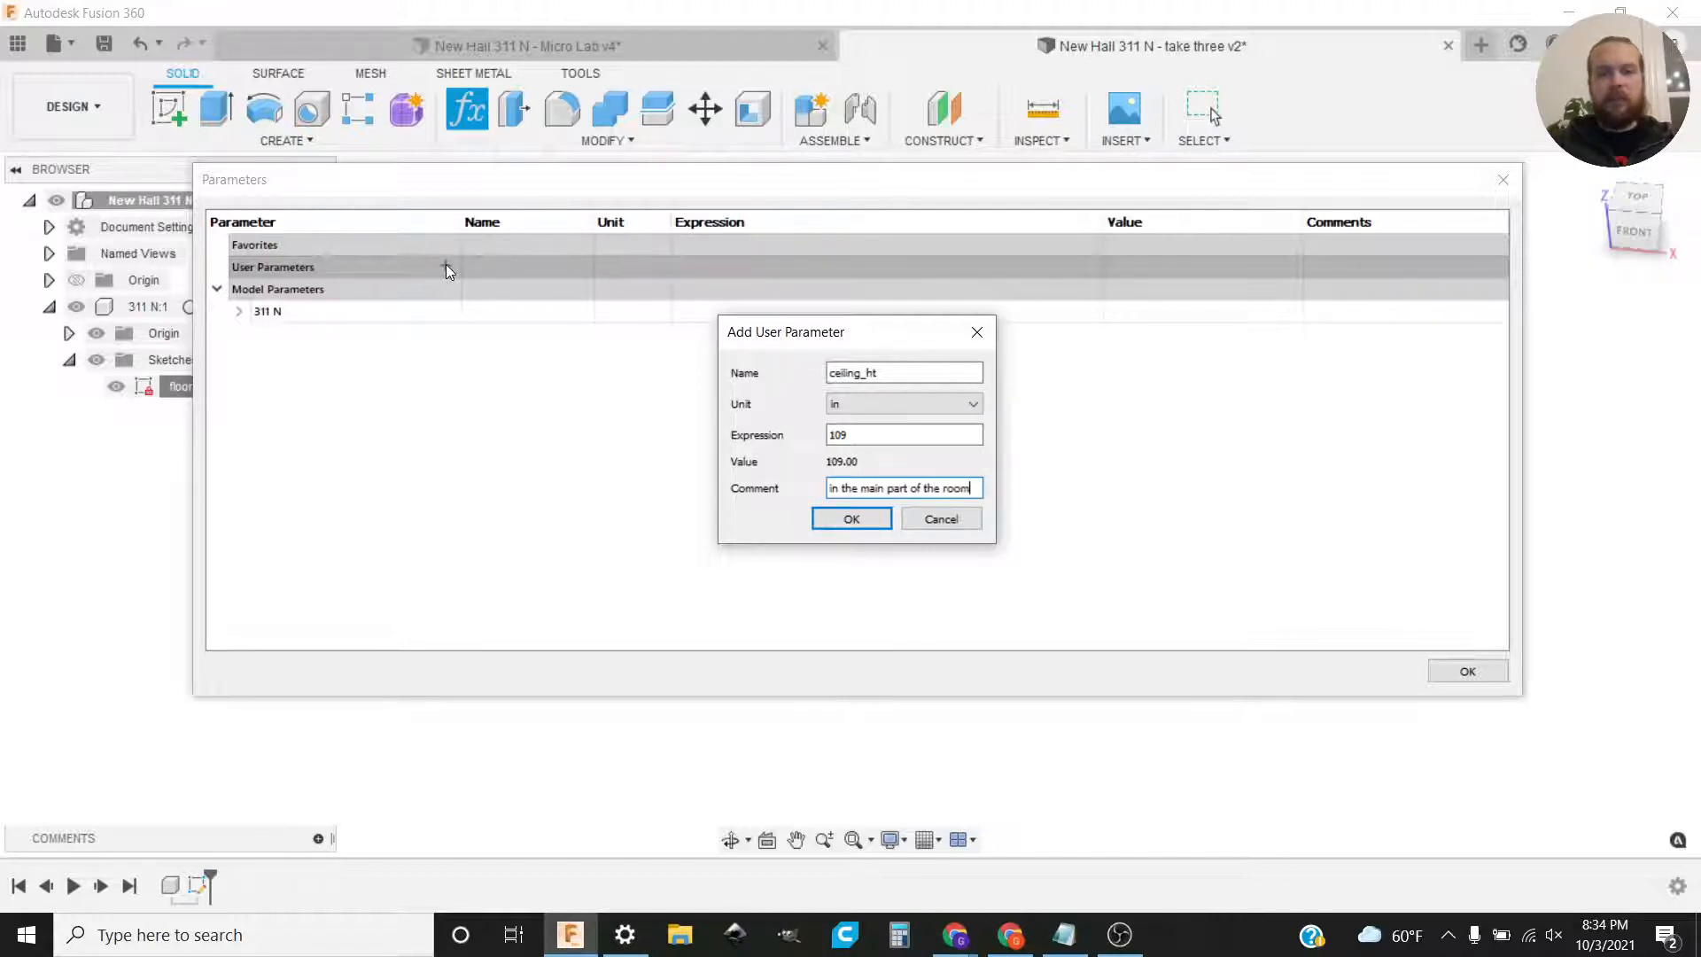
pyautogui.press('Return')
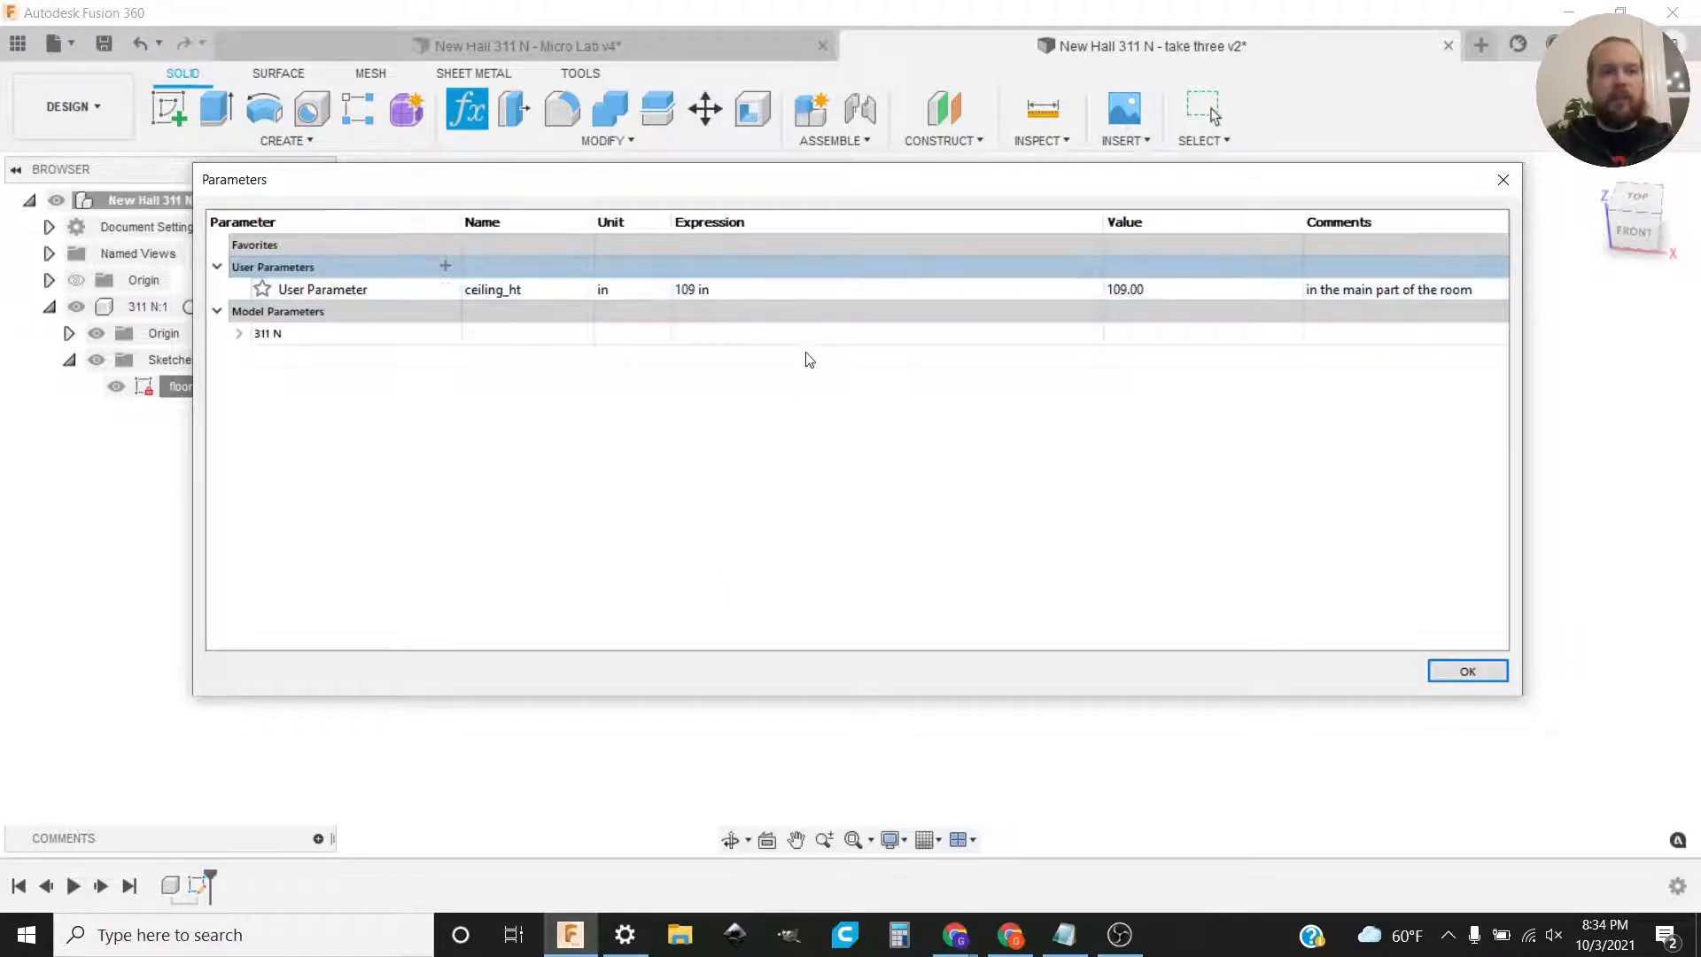
# Step: Add a user parameter closet_ht of 96 in with the comment "inside the closets"
pyautogui.click(445, 266)
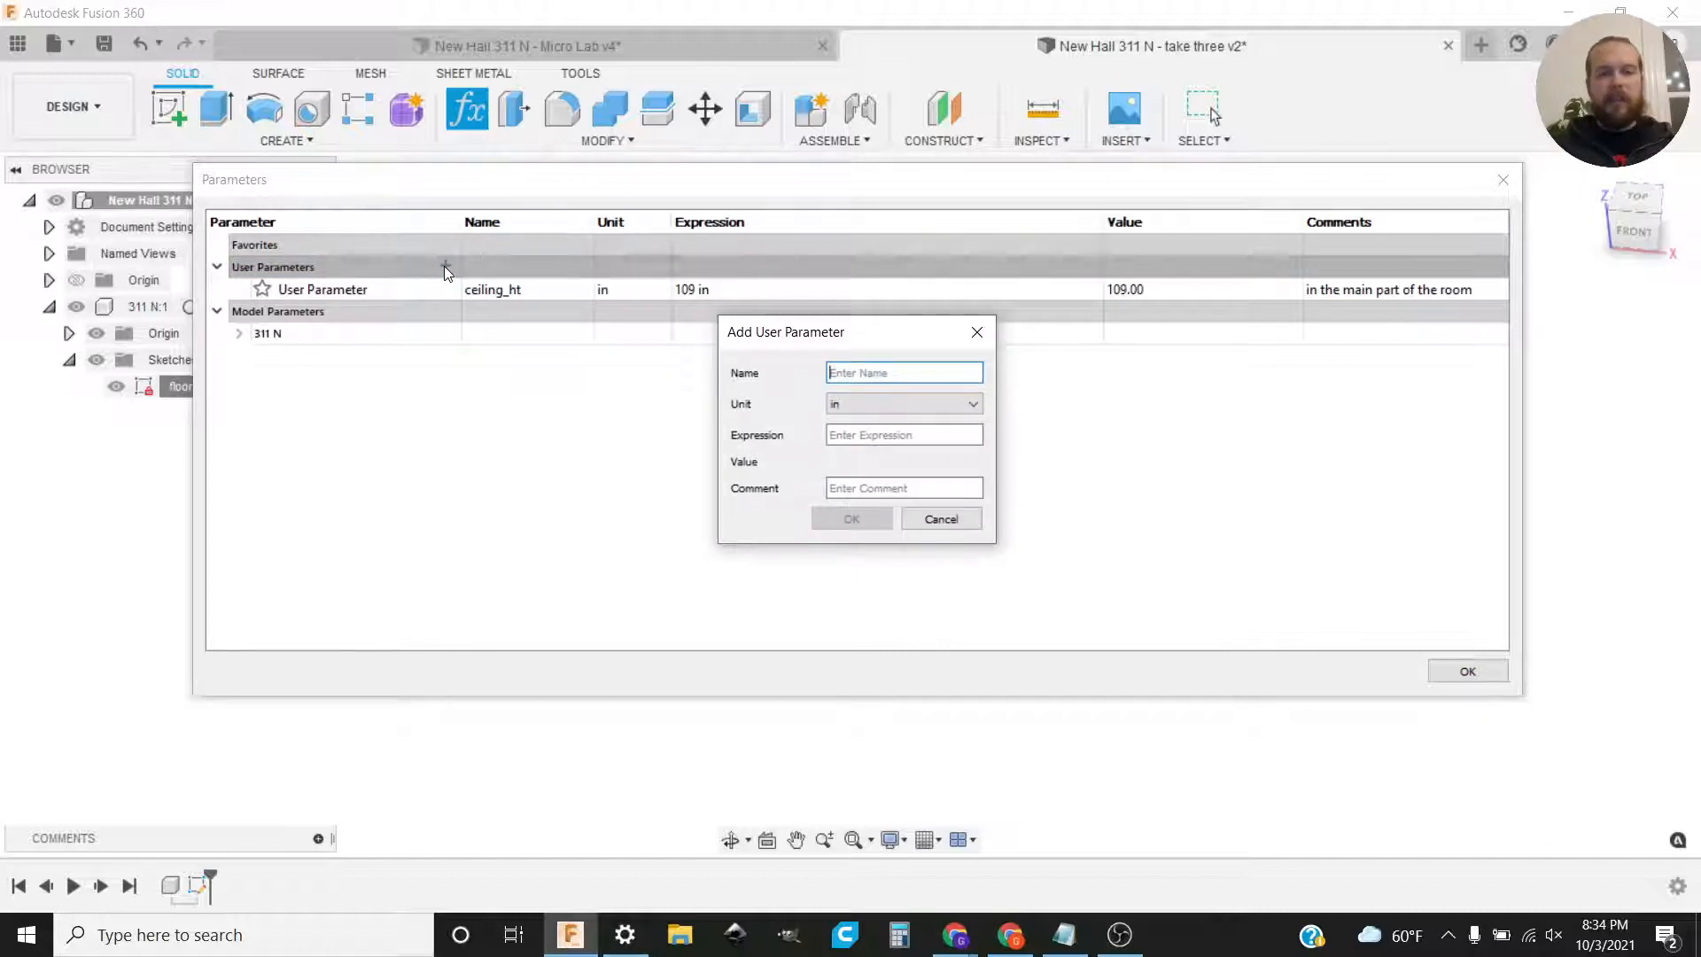
pyautogui.write('closet')
pyautogui.press('Tab')
pyautogui.press('Tab')
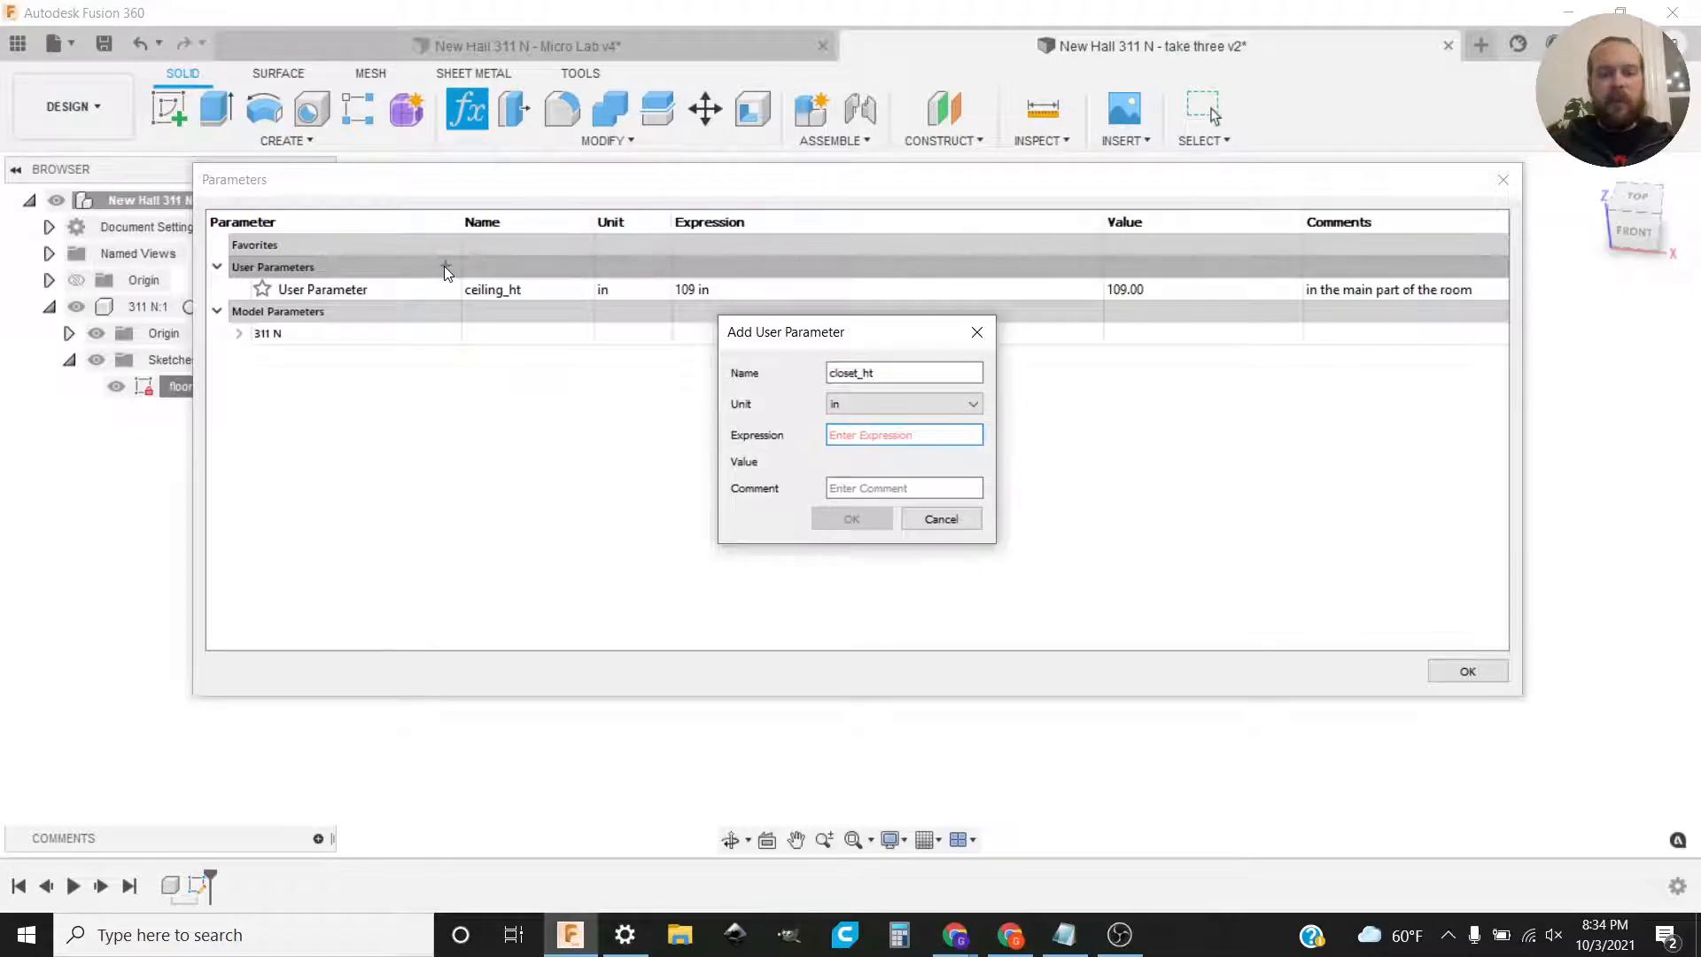
pyautogui.write('96')
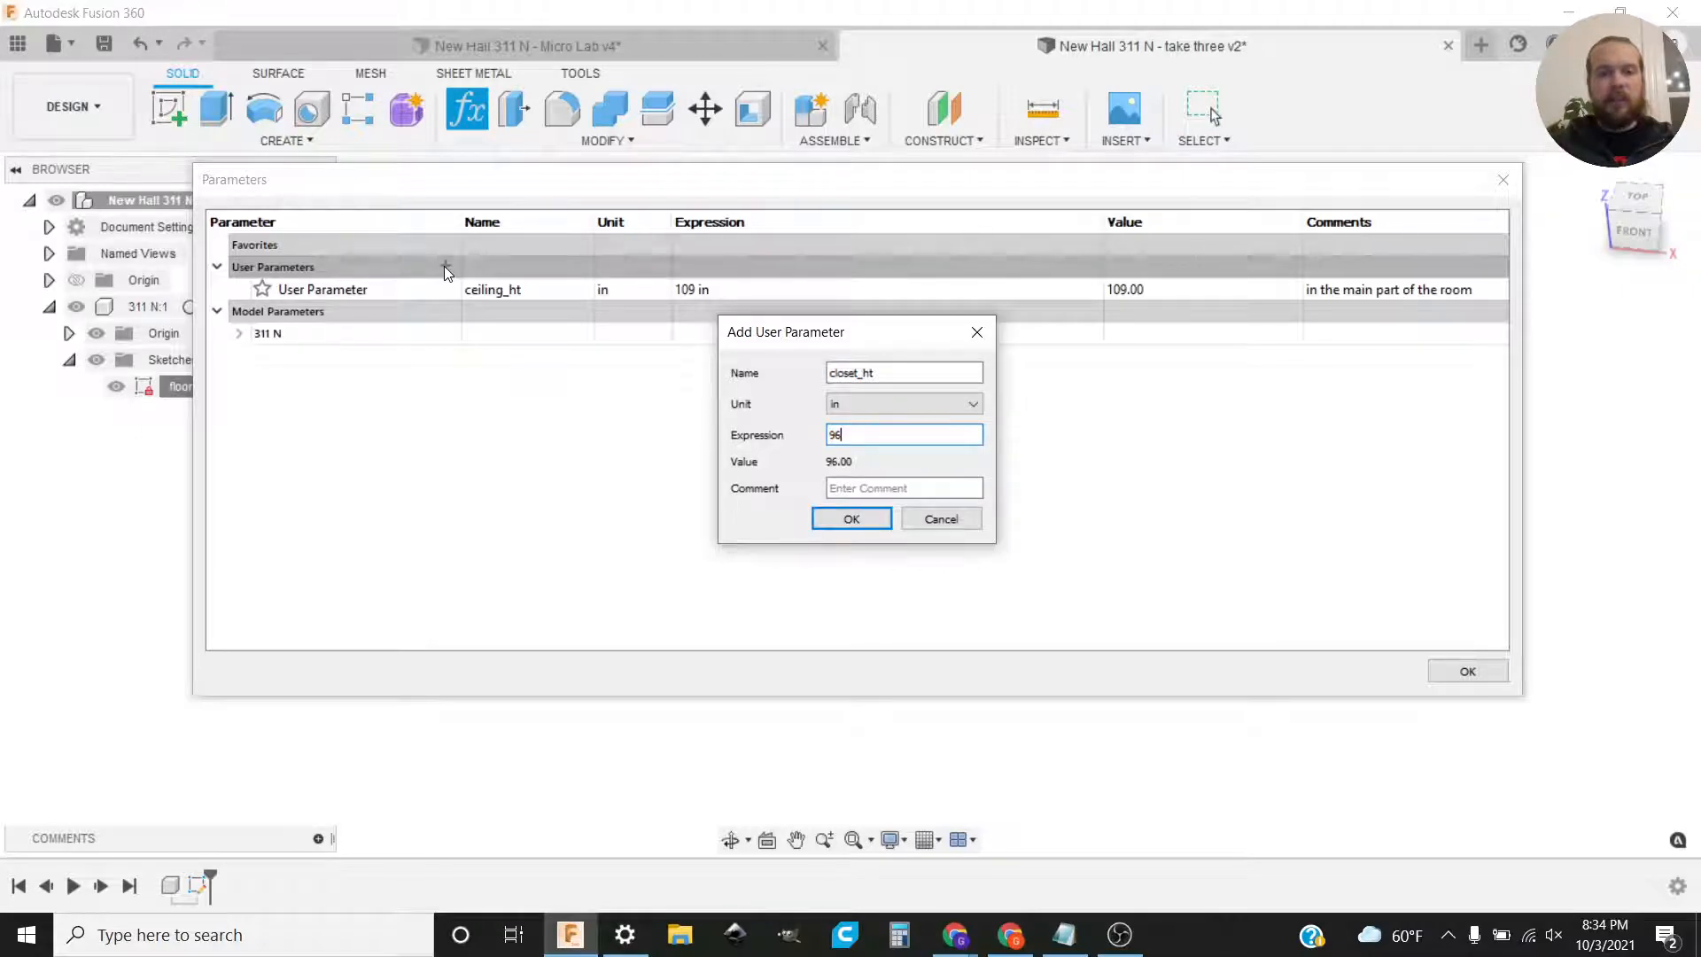
pyautogui.write('in')
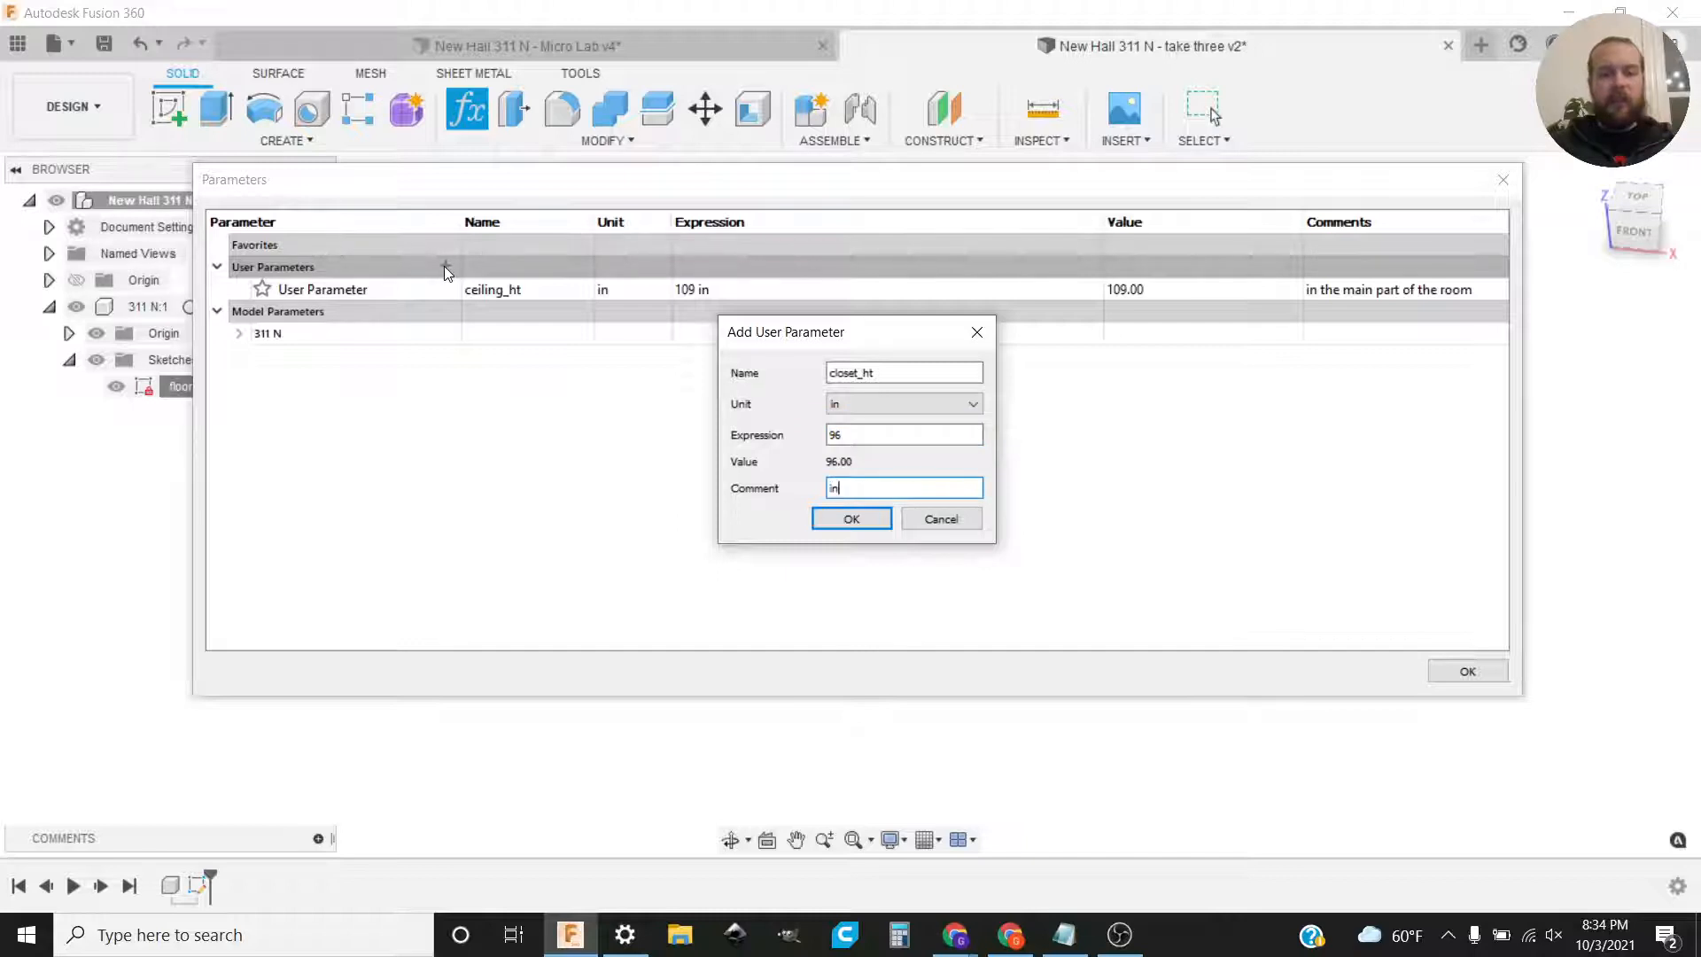
pyautogui.write('side the closets')
pyautogui.press('Return')
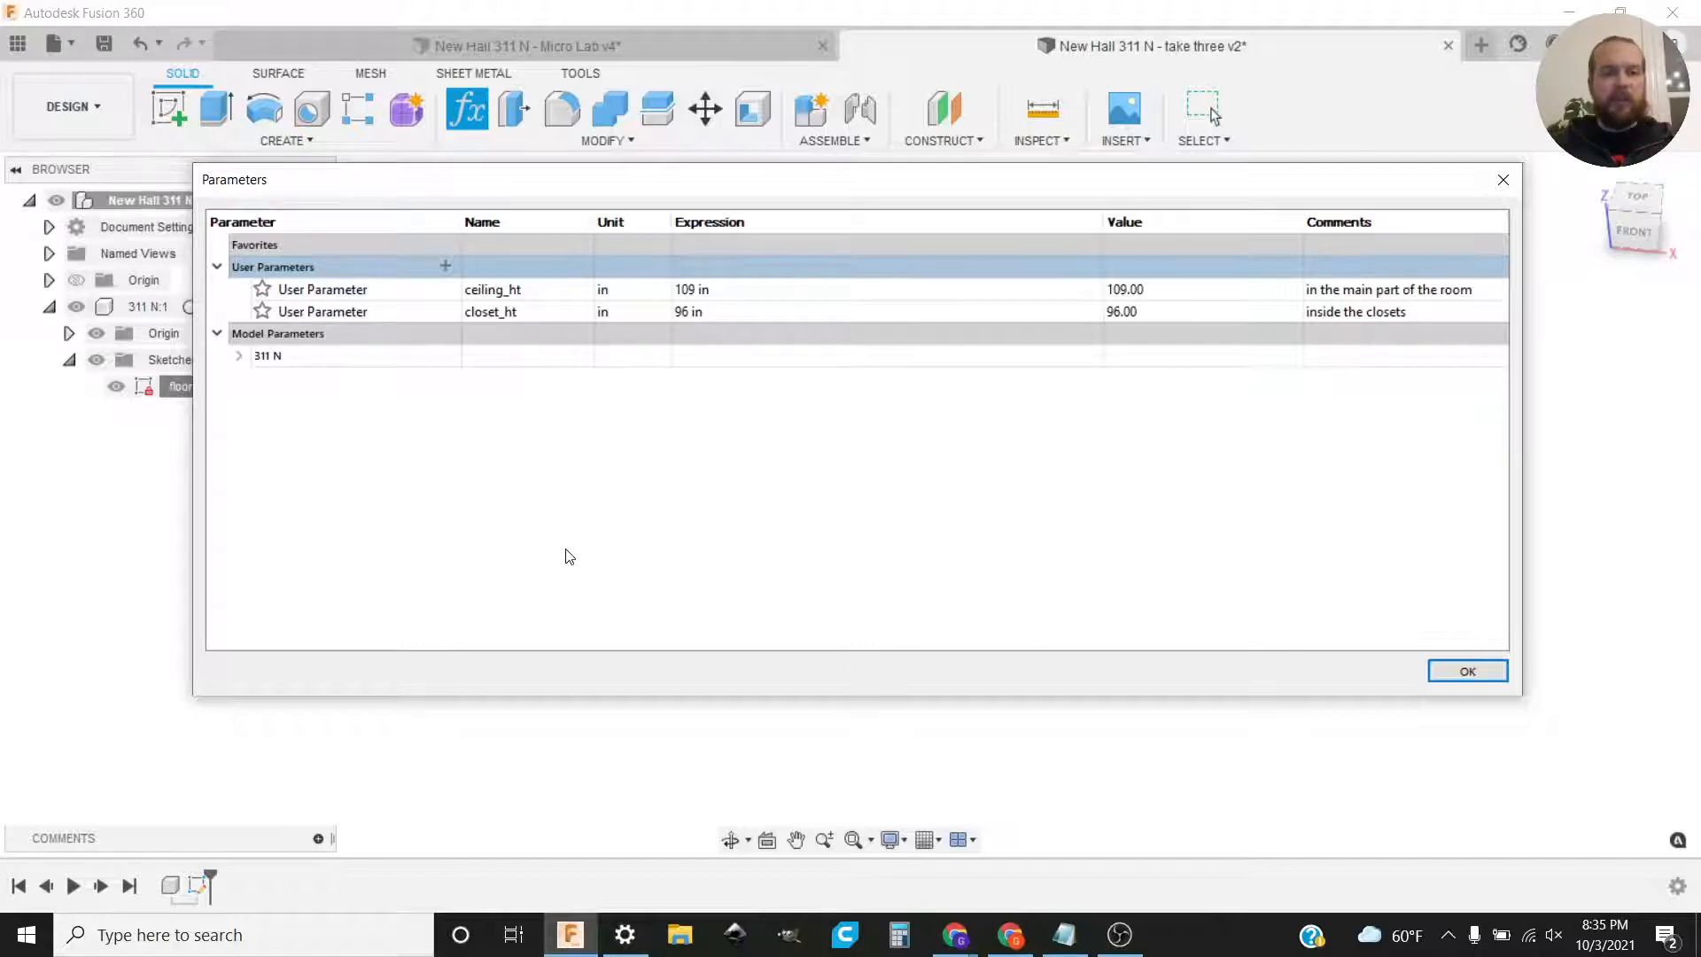
# Step: Add a user parameter outside_wall_thickness of 8 in without a comment
pyautogui.click(445, 264)
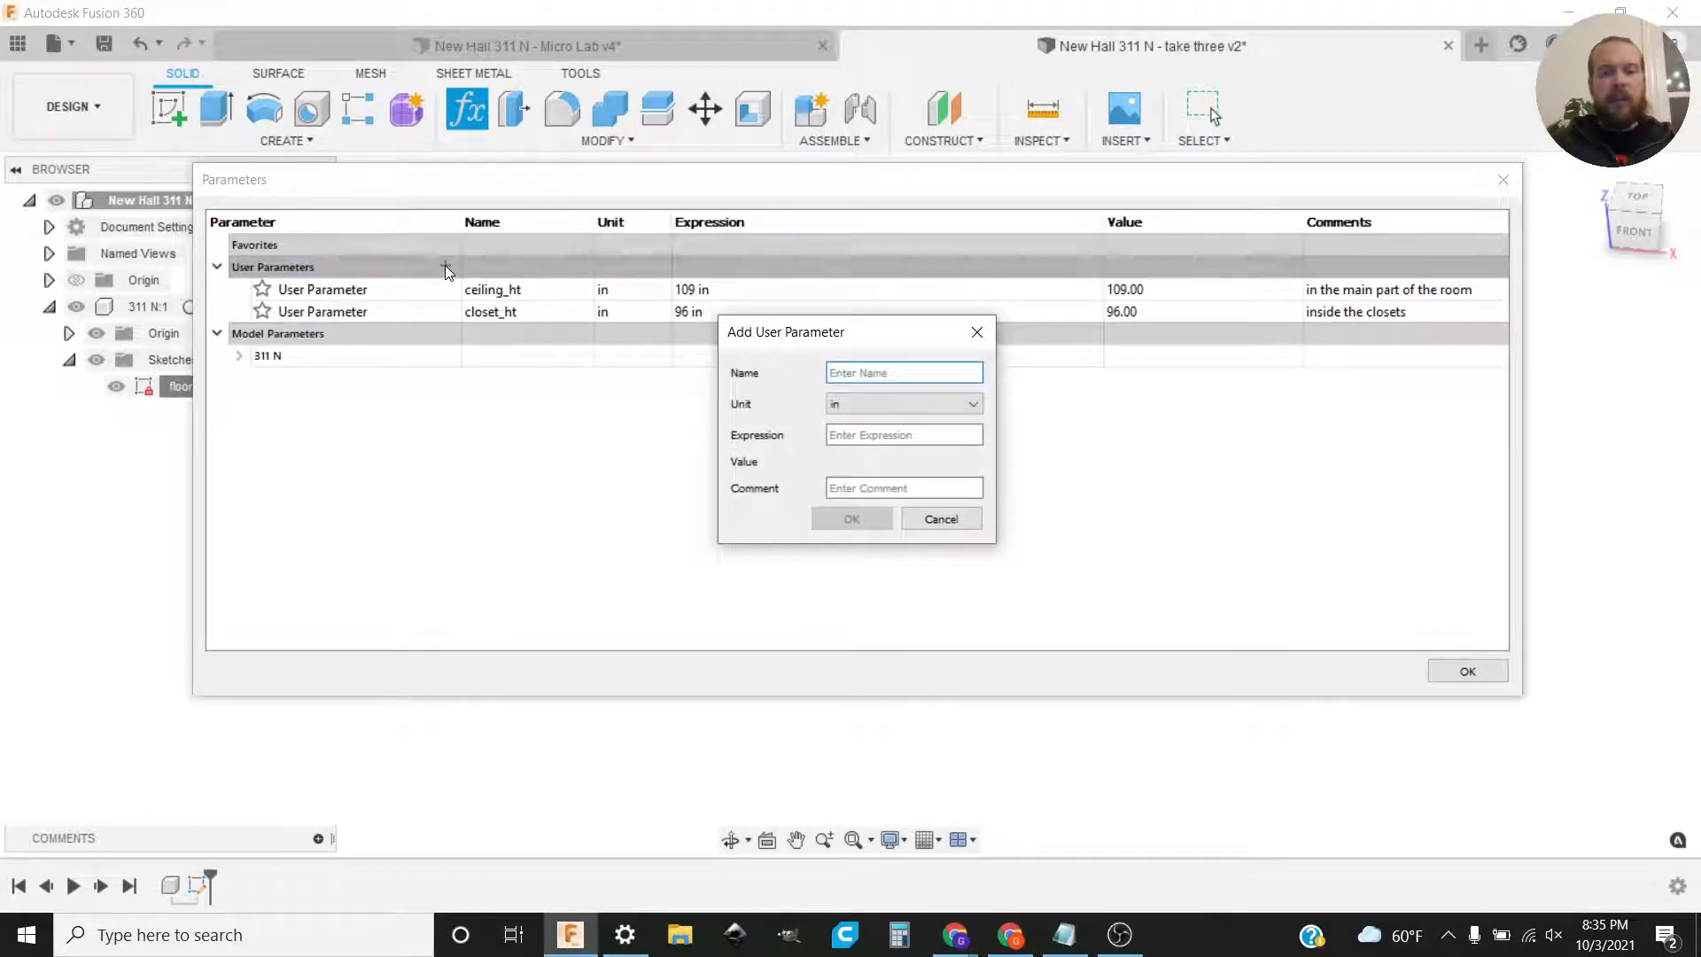
pyautogui.write('c')
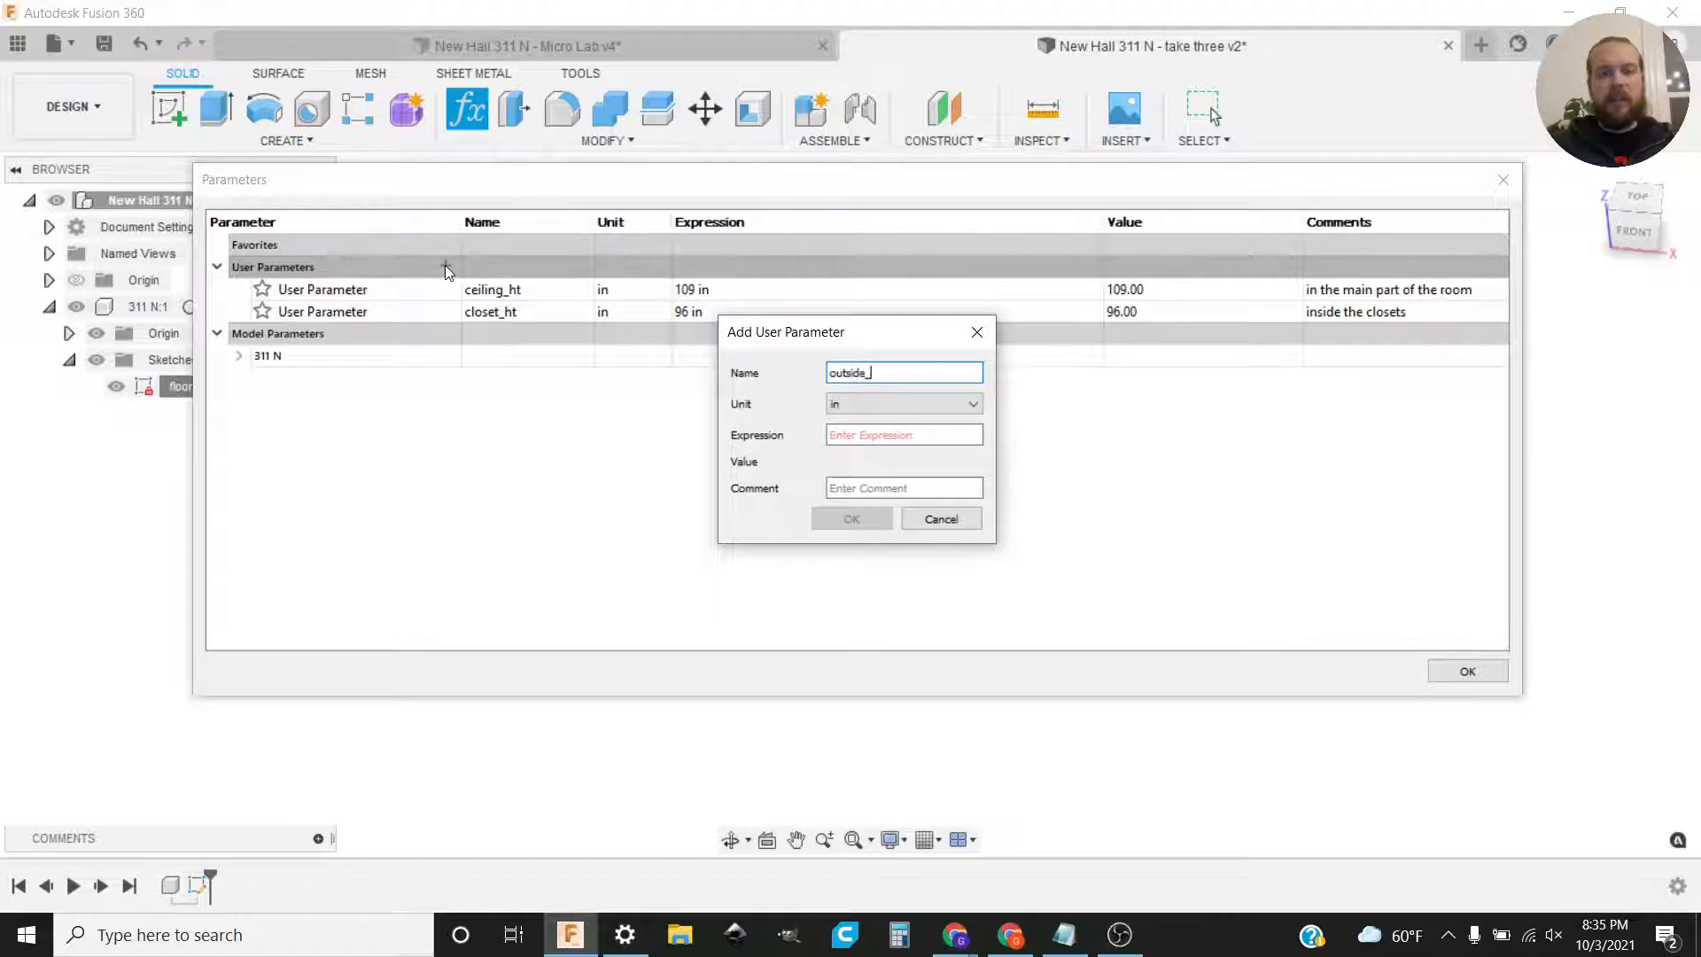
pyautogui.press('BackSpace')
pyautogui.write('ckness')
pyautogui.press('Tab')
pyautogui.press('Tab')
pyautogui.write('8')
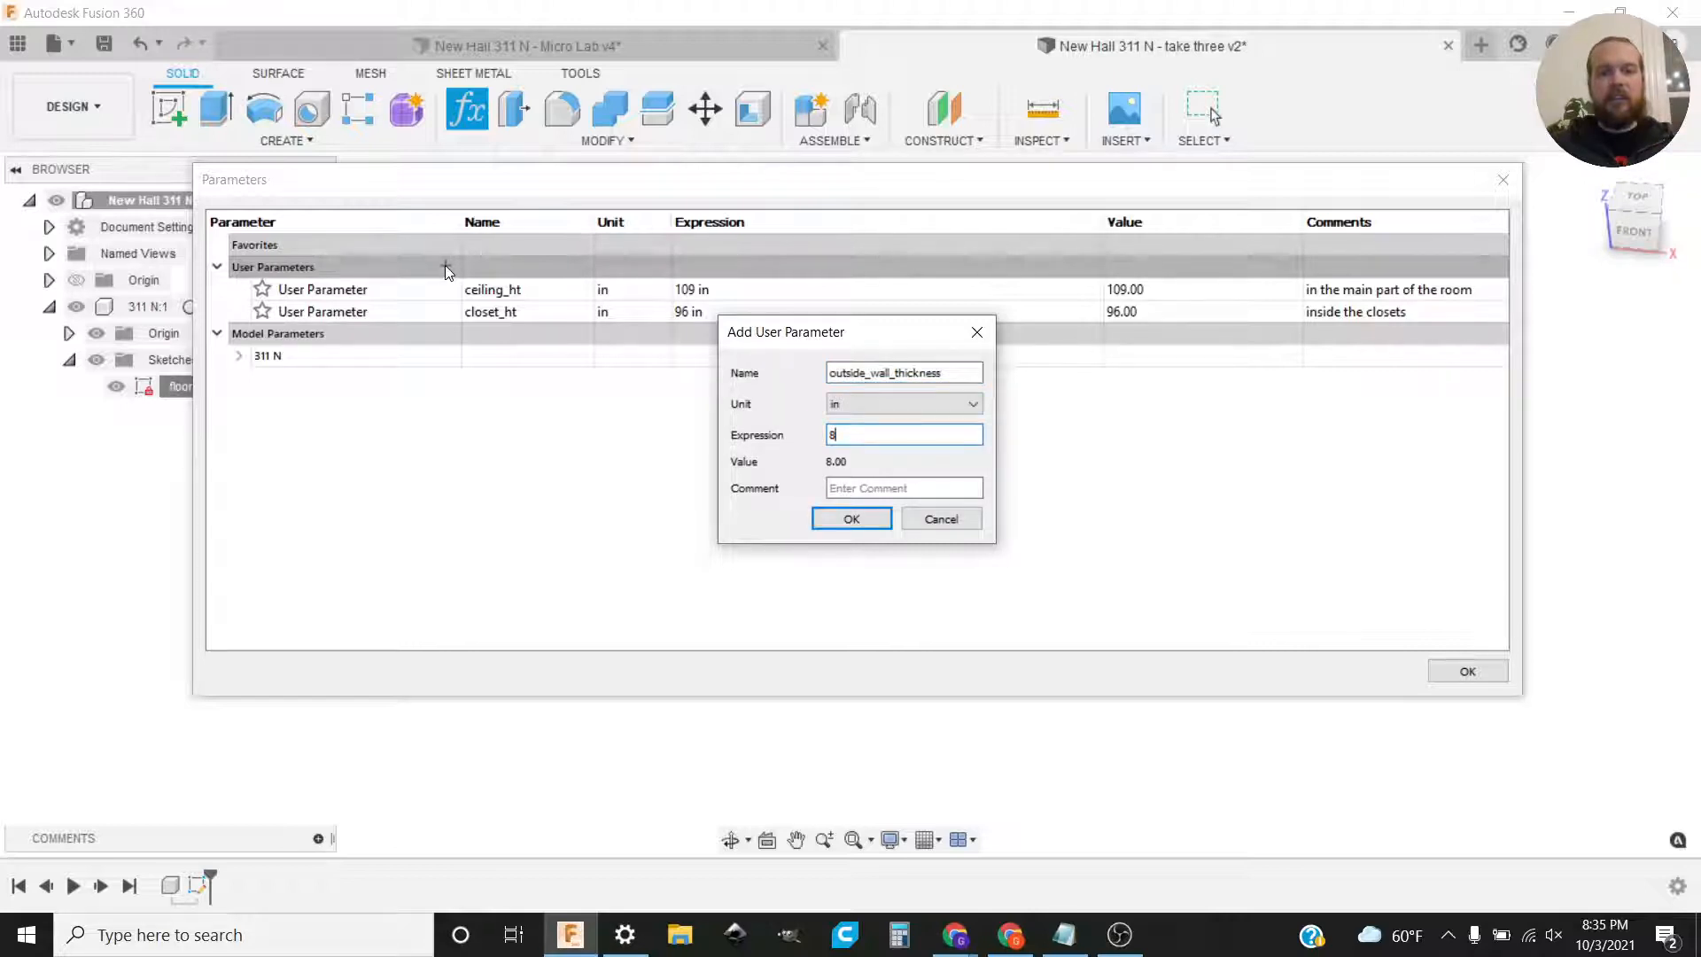
pyautogui.press('Return')
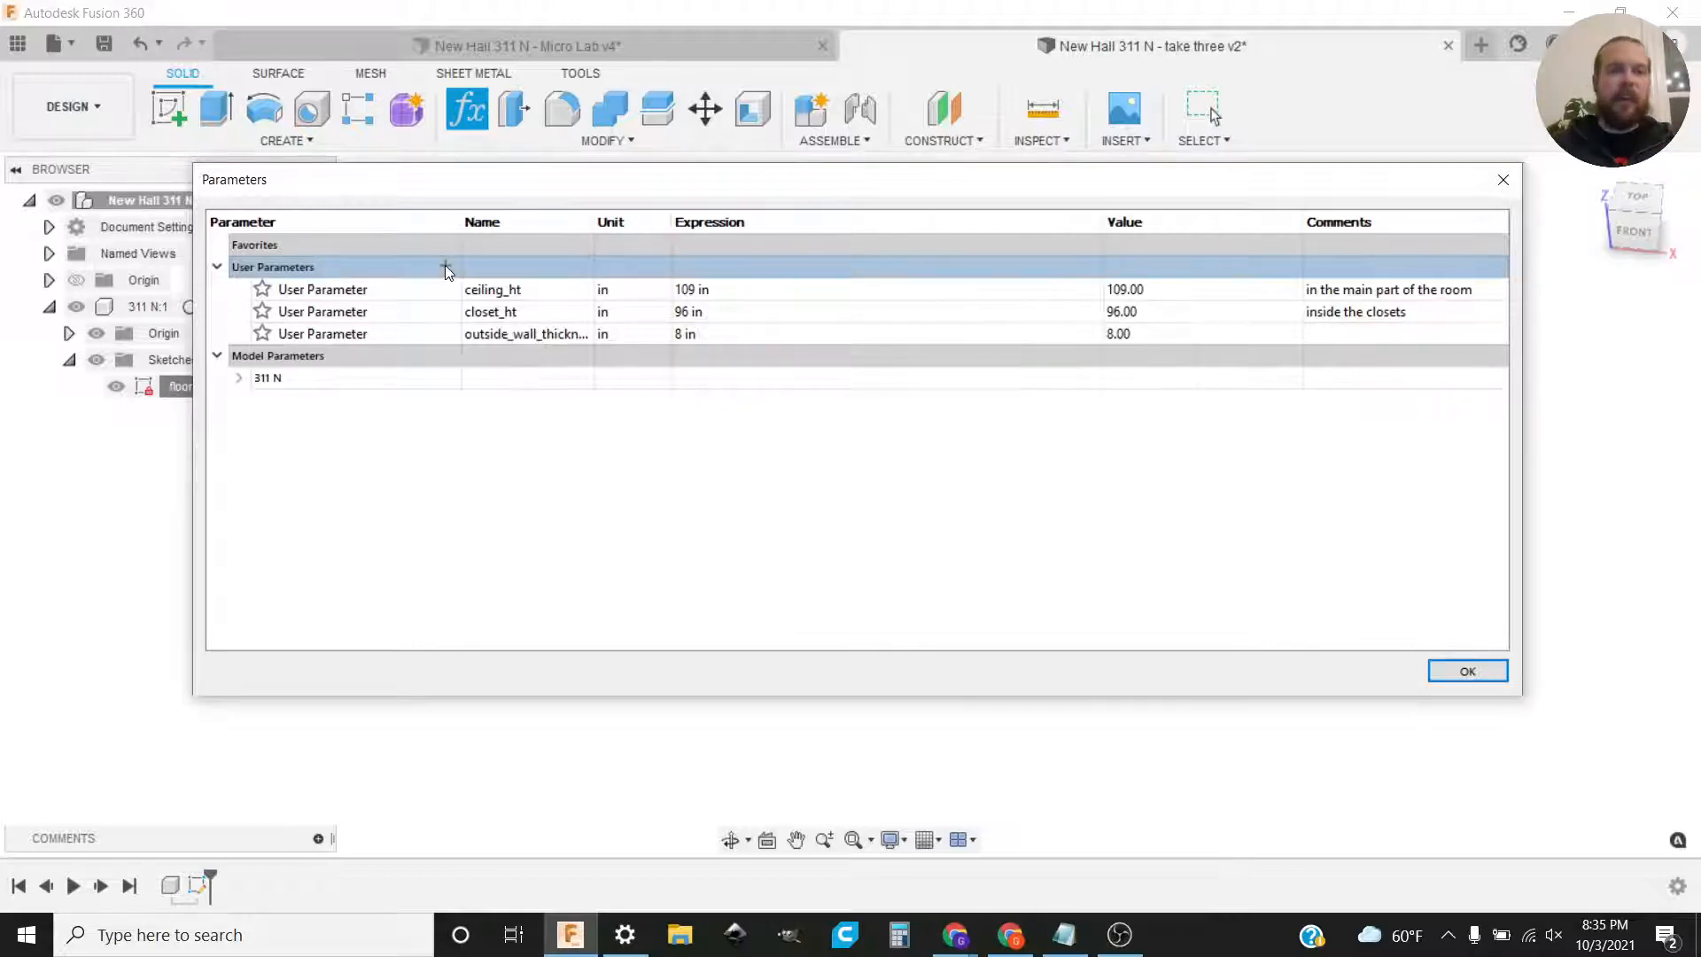
# Step: Add a user parameter inside_wall_thickness of 6 in and close the parameter list
pyautogui.click(445, 264)
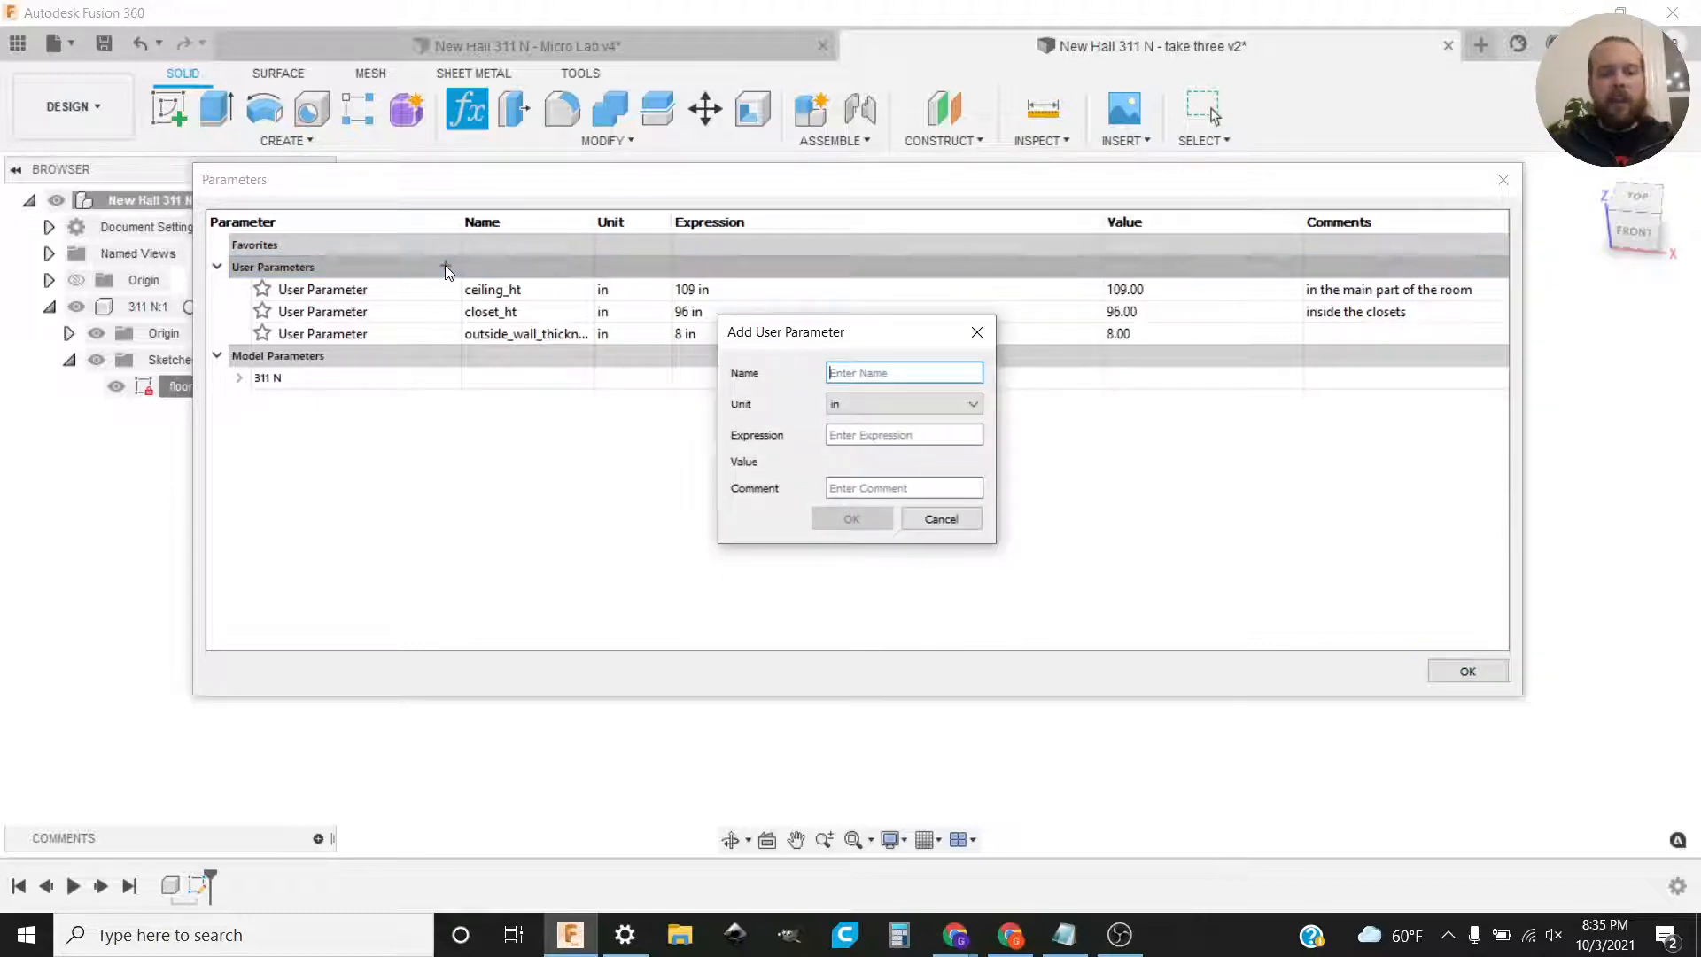
pyautogui.write('inside_')
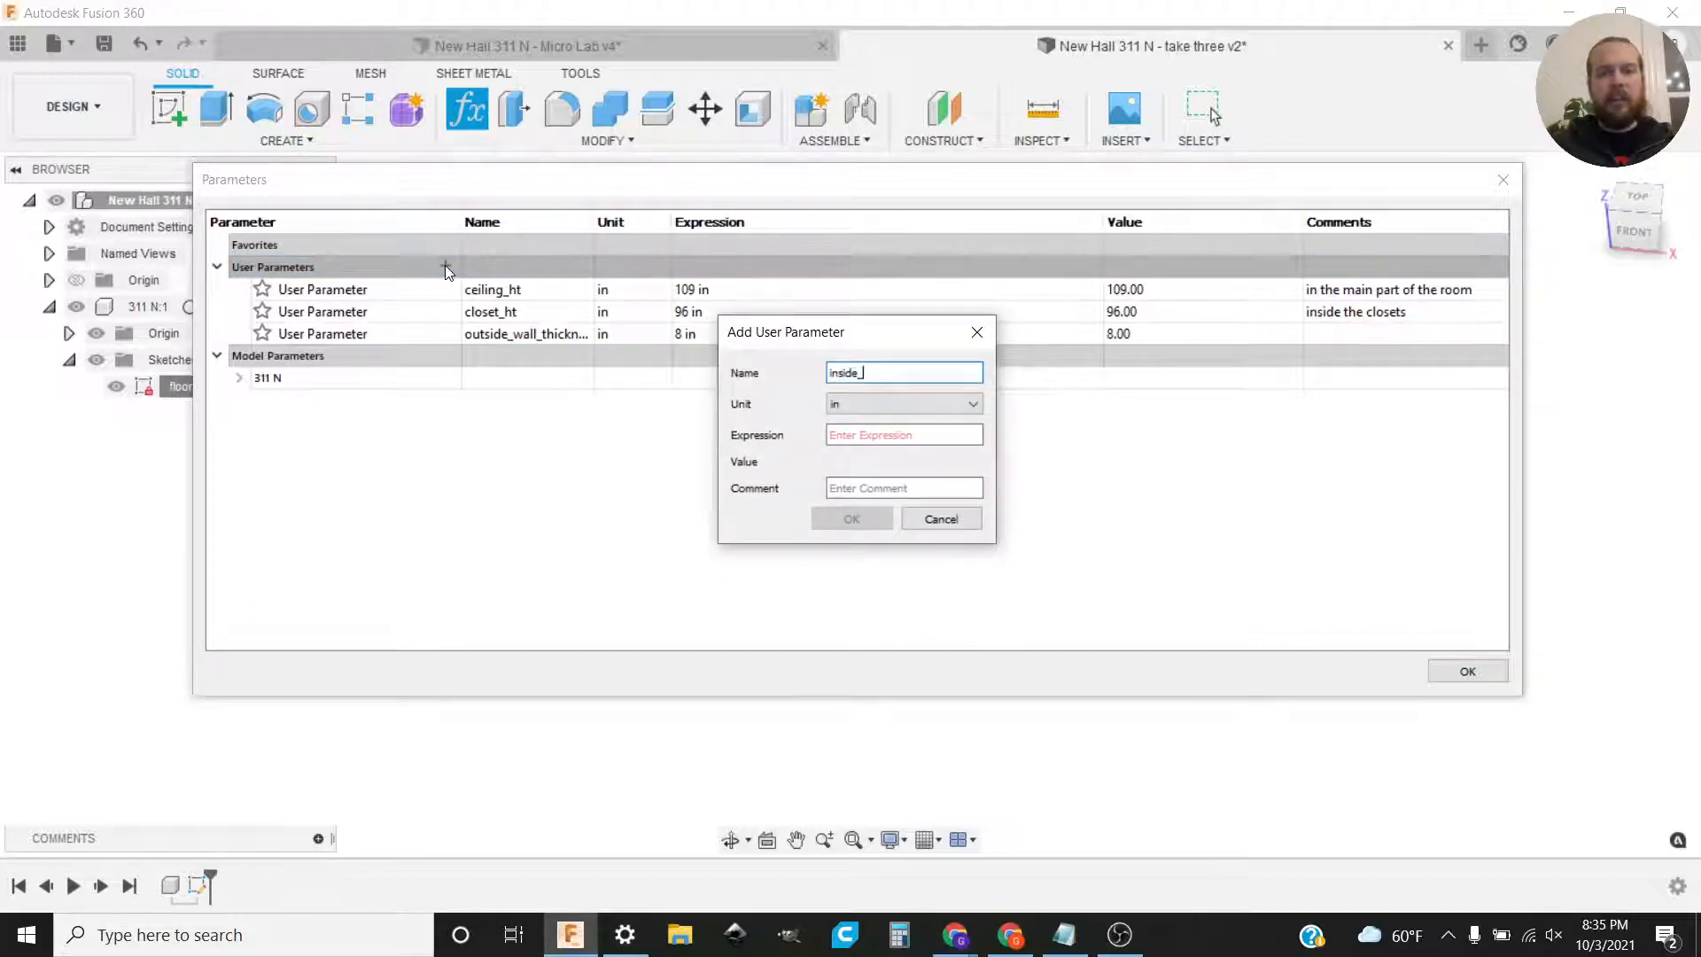
pyautogui.write('wall_thickness')
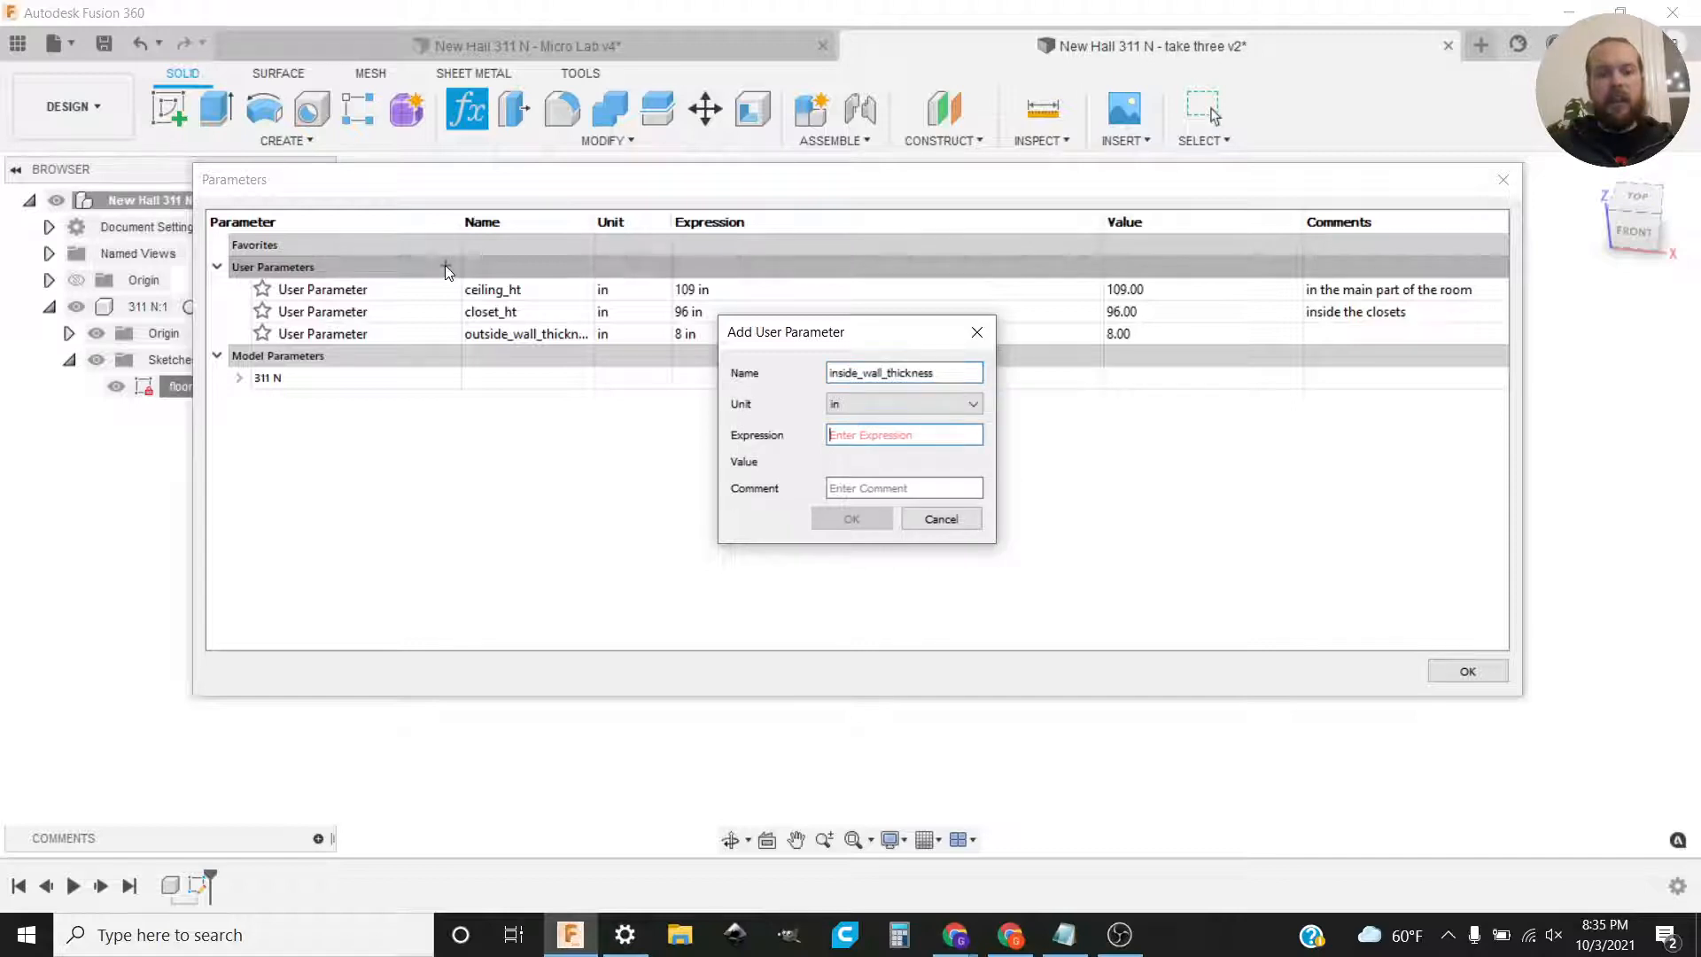
pyautogui.write('6')
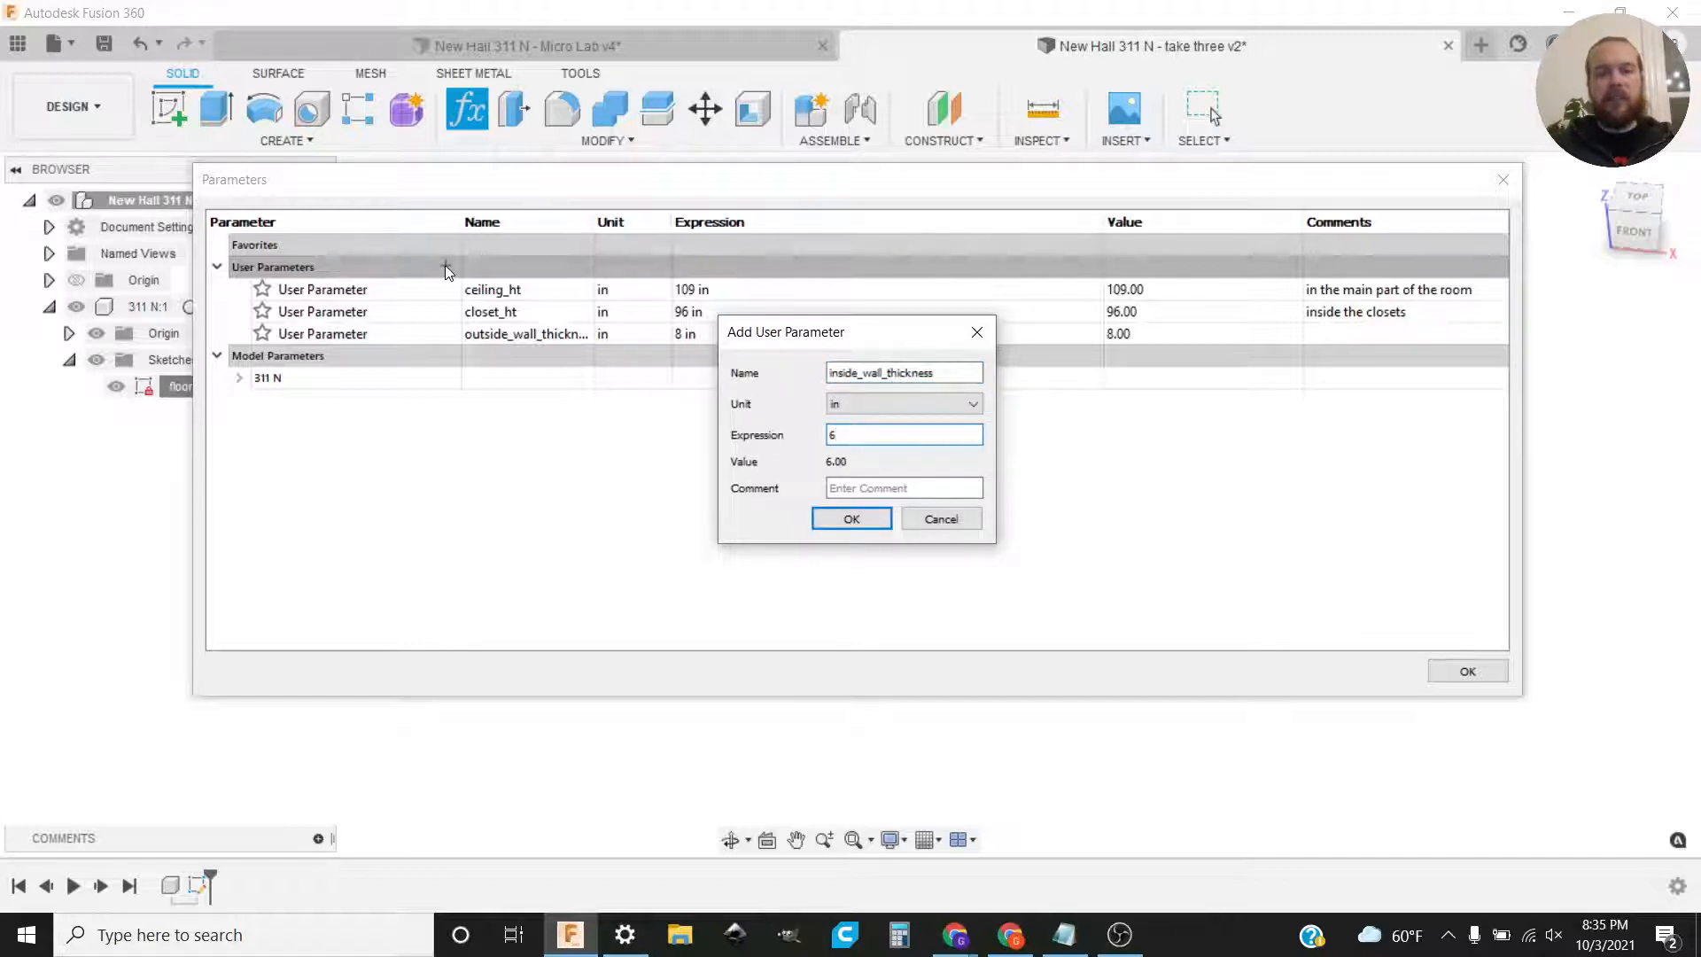
pyautogui.press('Return')
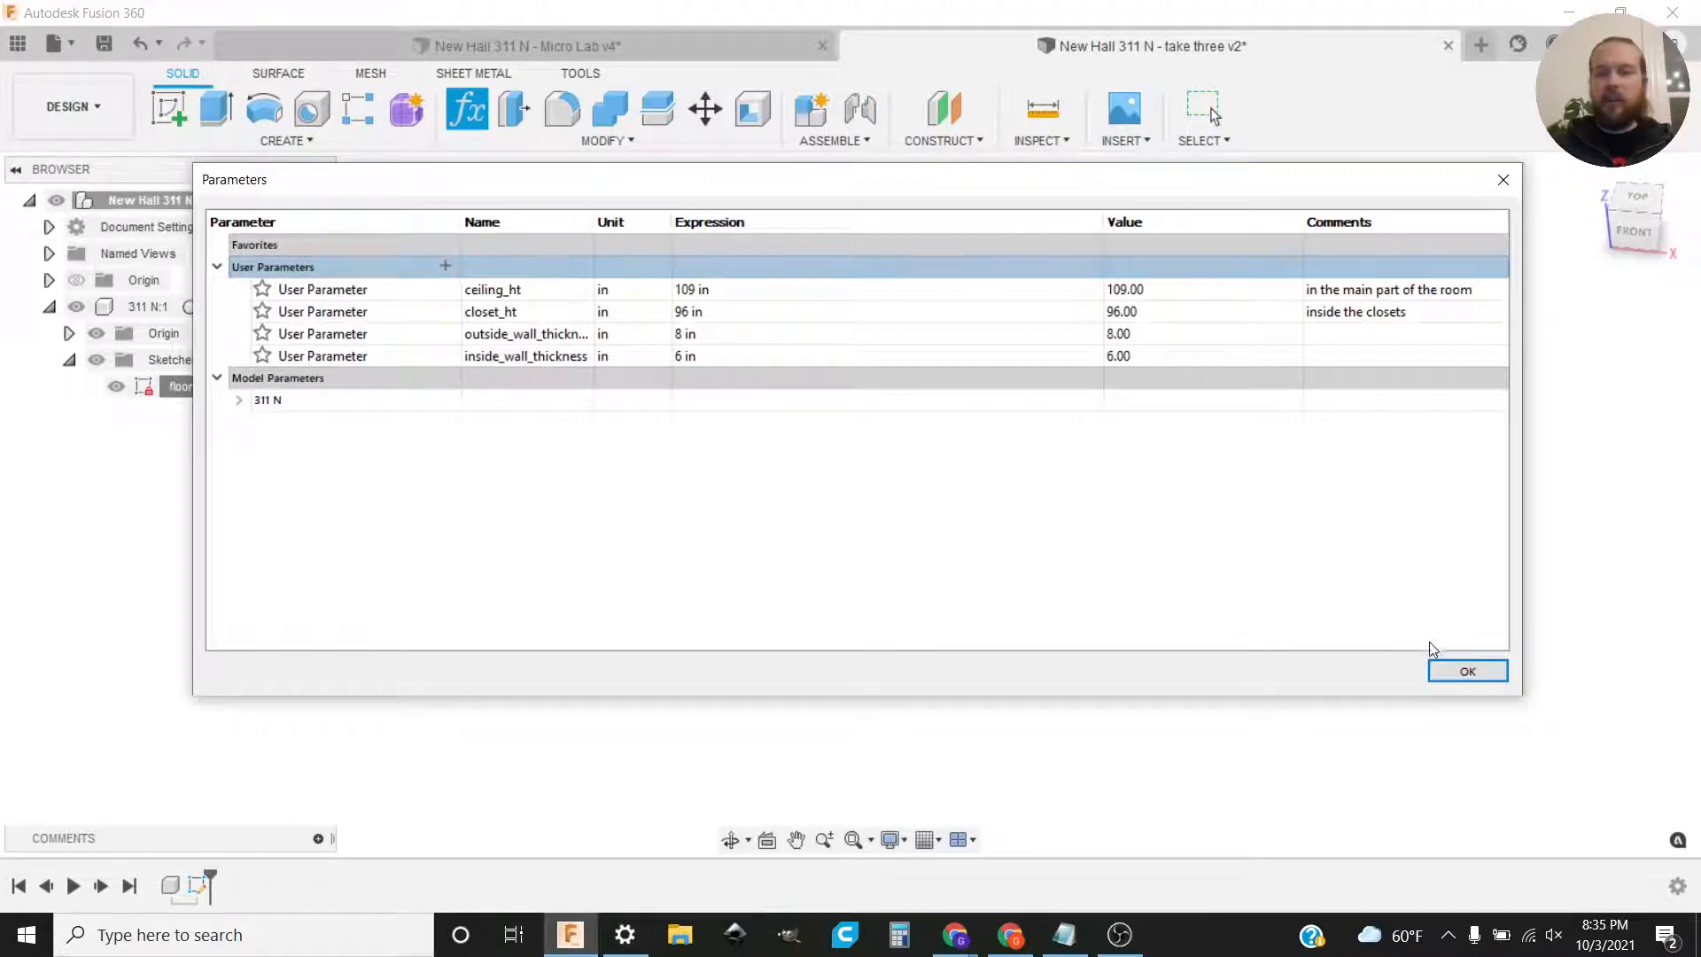
pyautogui.click(1439, 673)
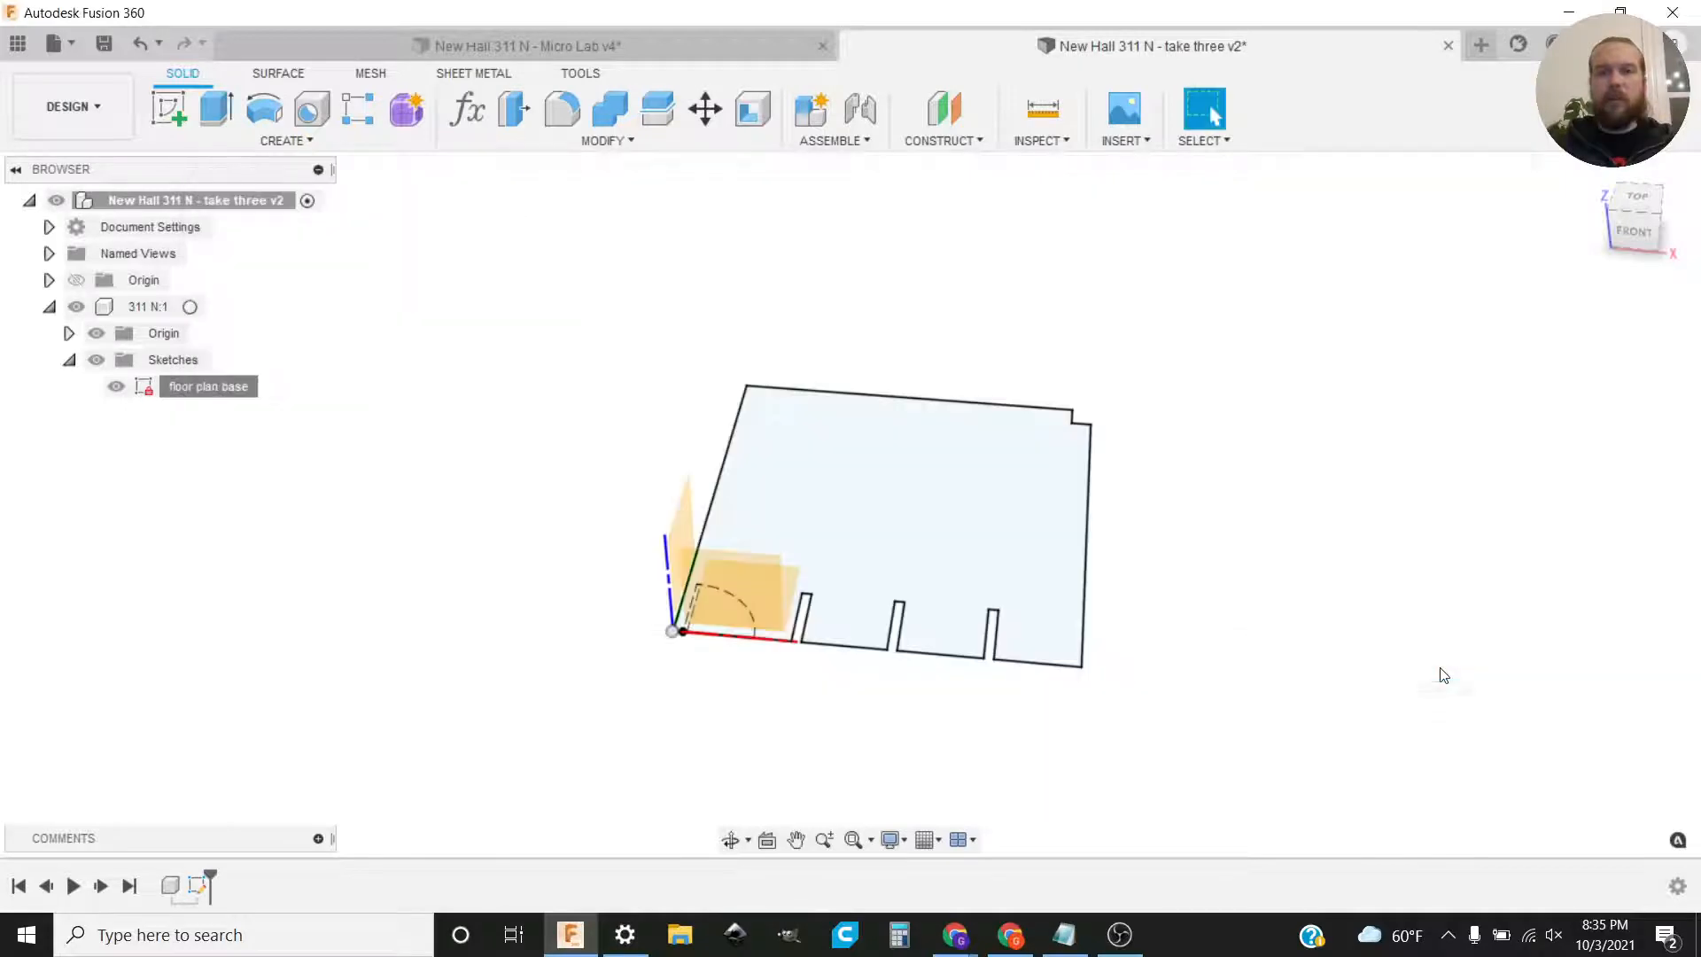
# Step: Examine the outer walls from above in the New Hall 311 N - Micro Lab design, and return to the take three design
pyautogui.click(509, 56)
pyautogui.keyDown('shift'); pyautogui.moveTo(685, 468); pyautogui.dragTo(1051, 479, button='middle'); pyautogui.keyUp('shift')
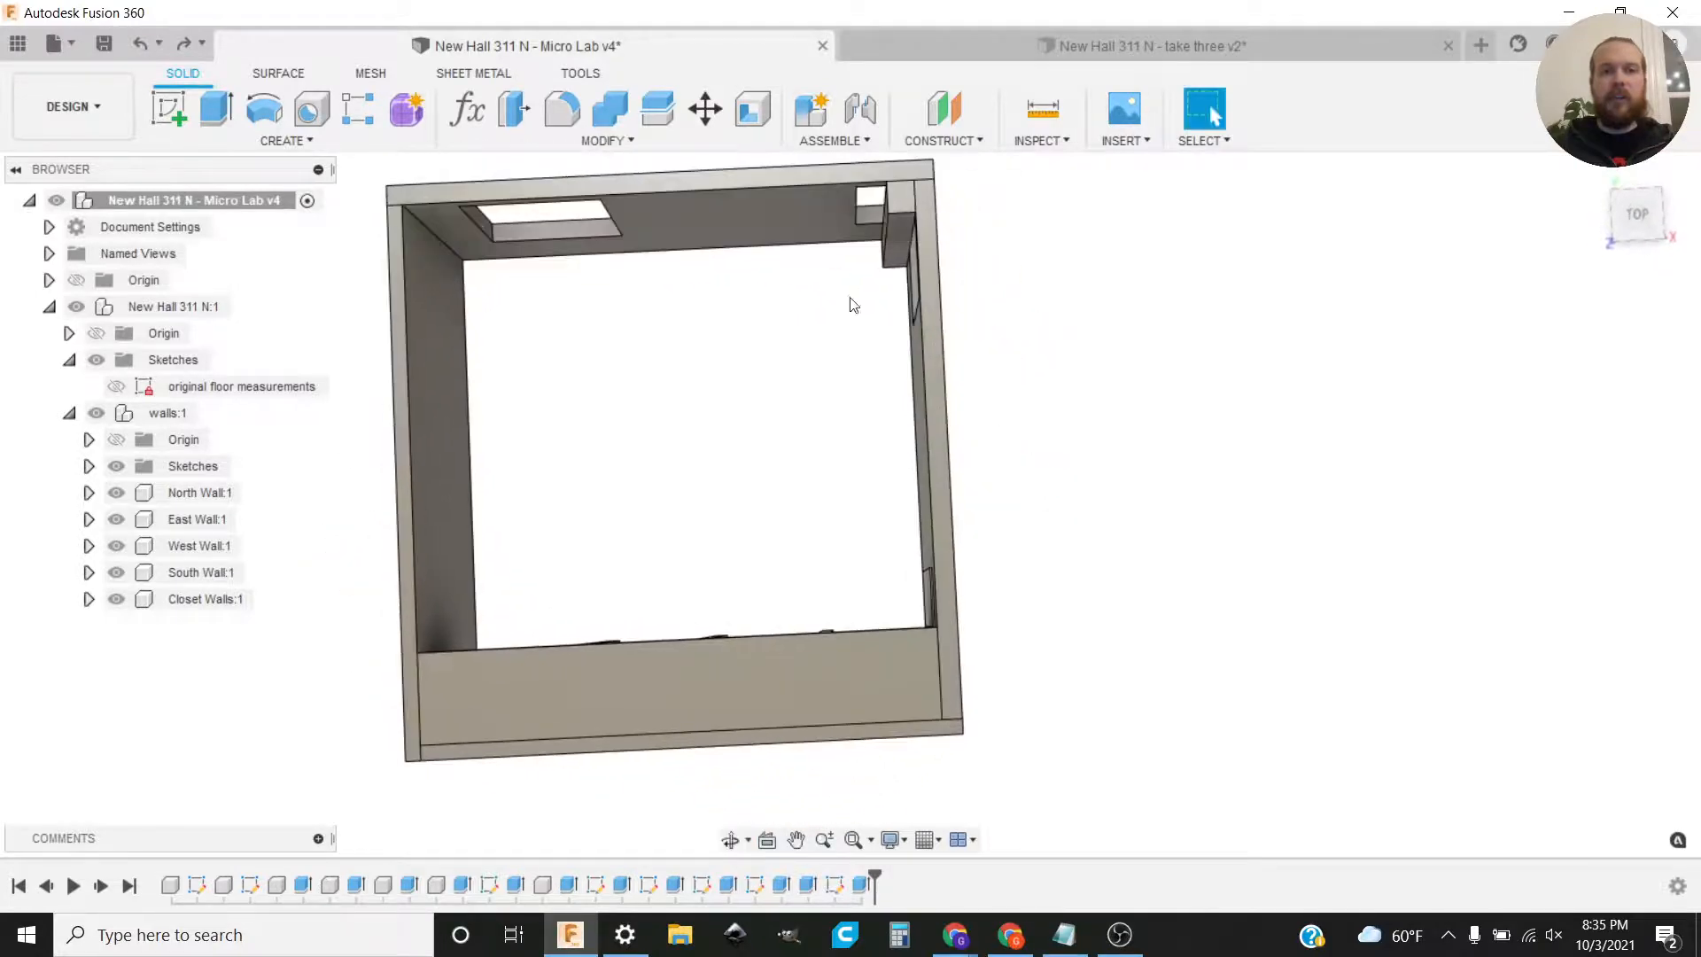
pyautogui.click(726, 221)
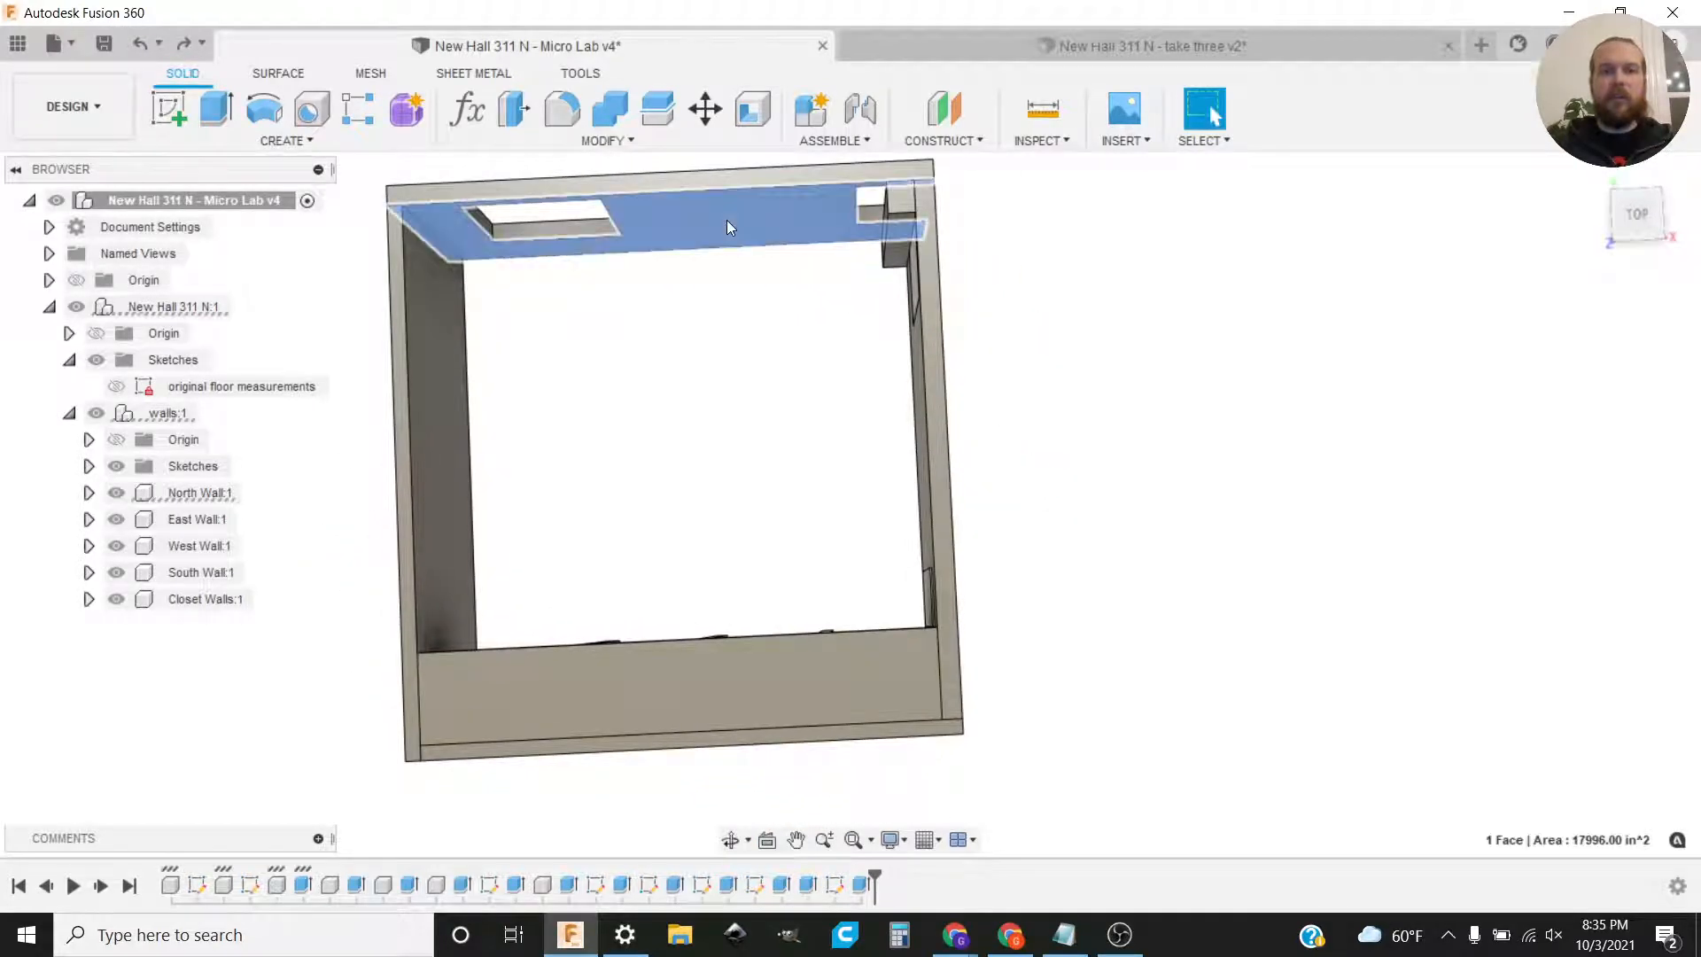
pyautogui.click(935, 330)
pyautogui.click(1099, 499)
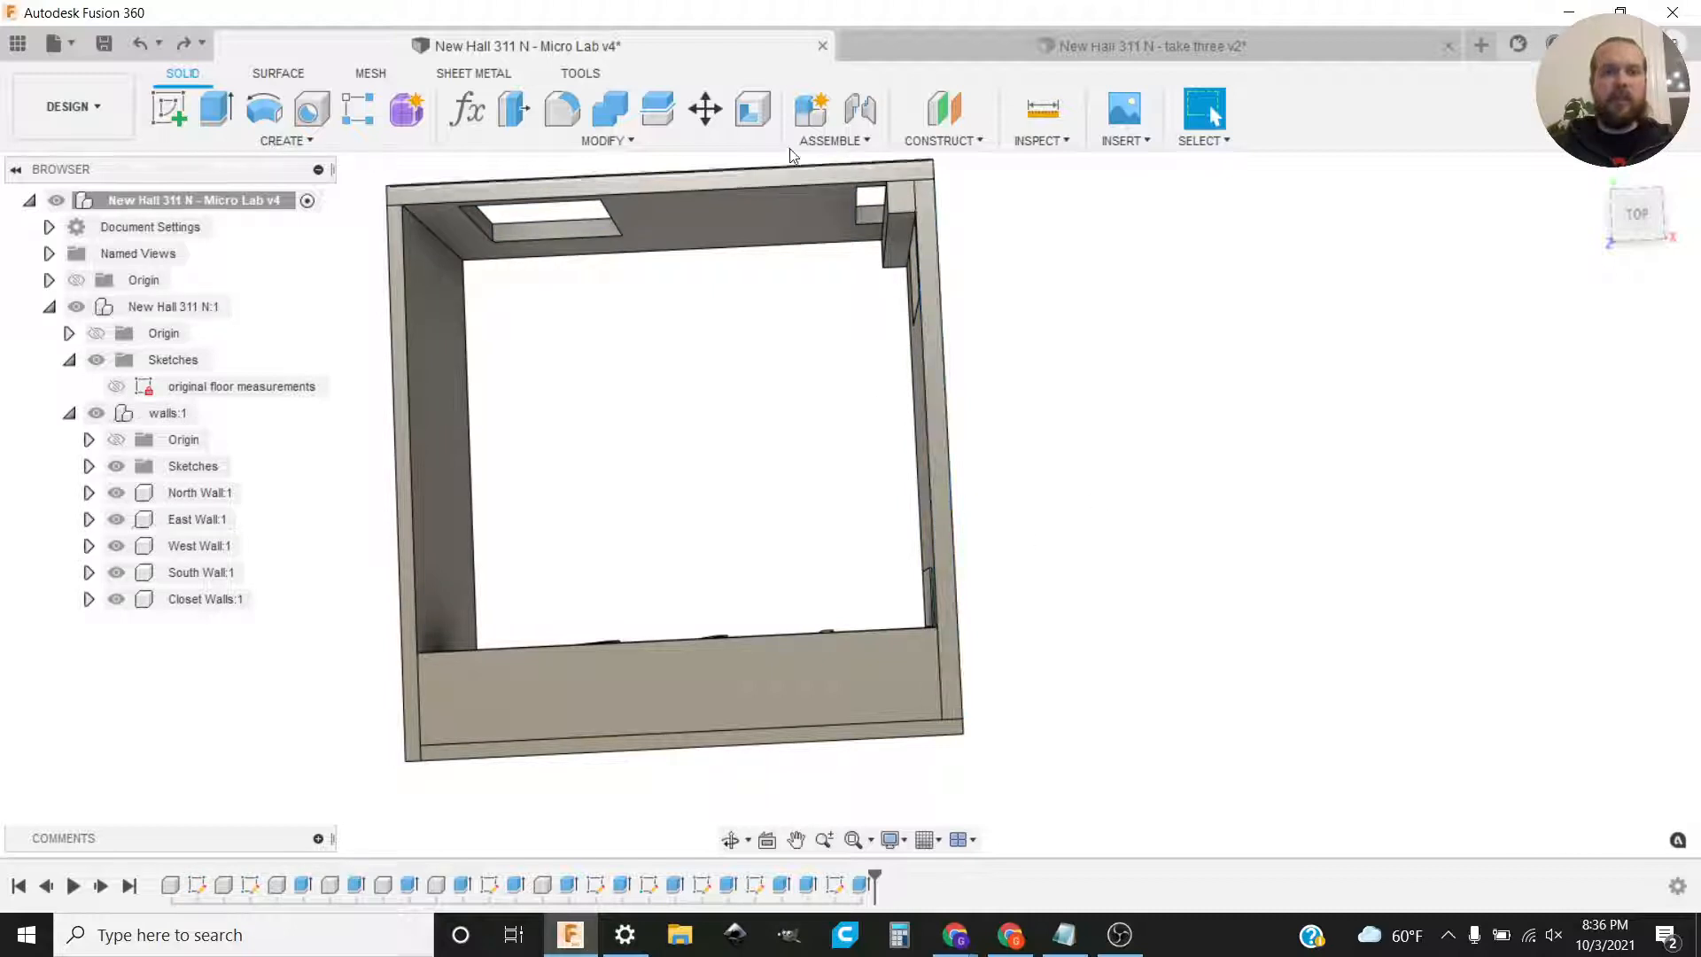
pyautogui.click(401, 360)
pyautogui.click(621, 751)
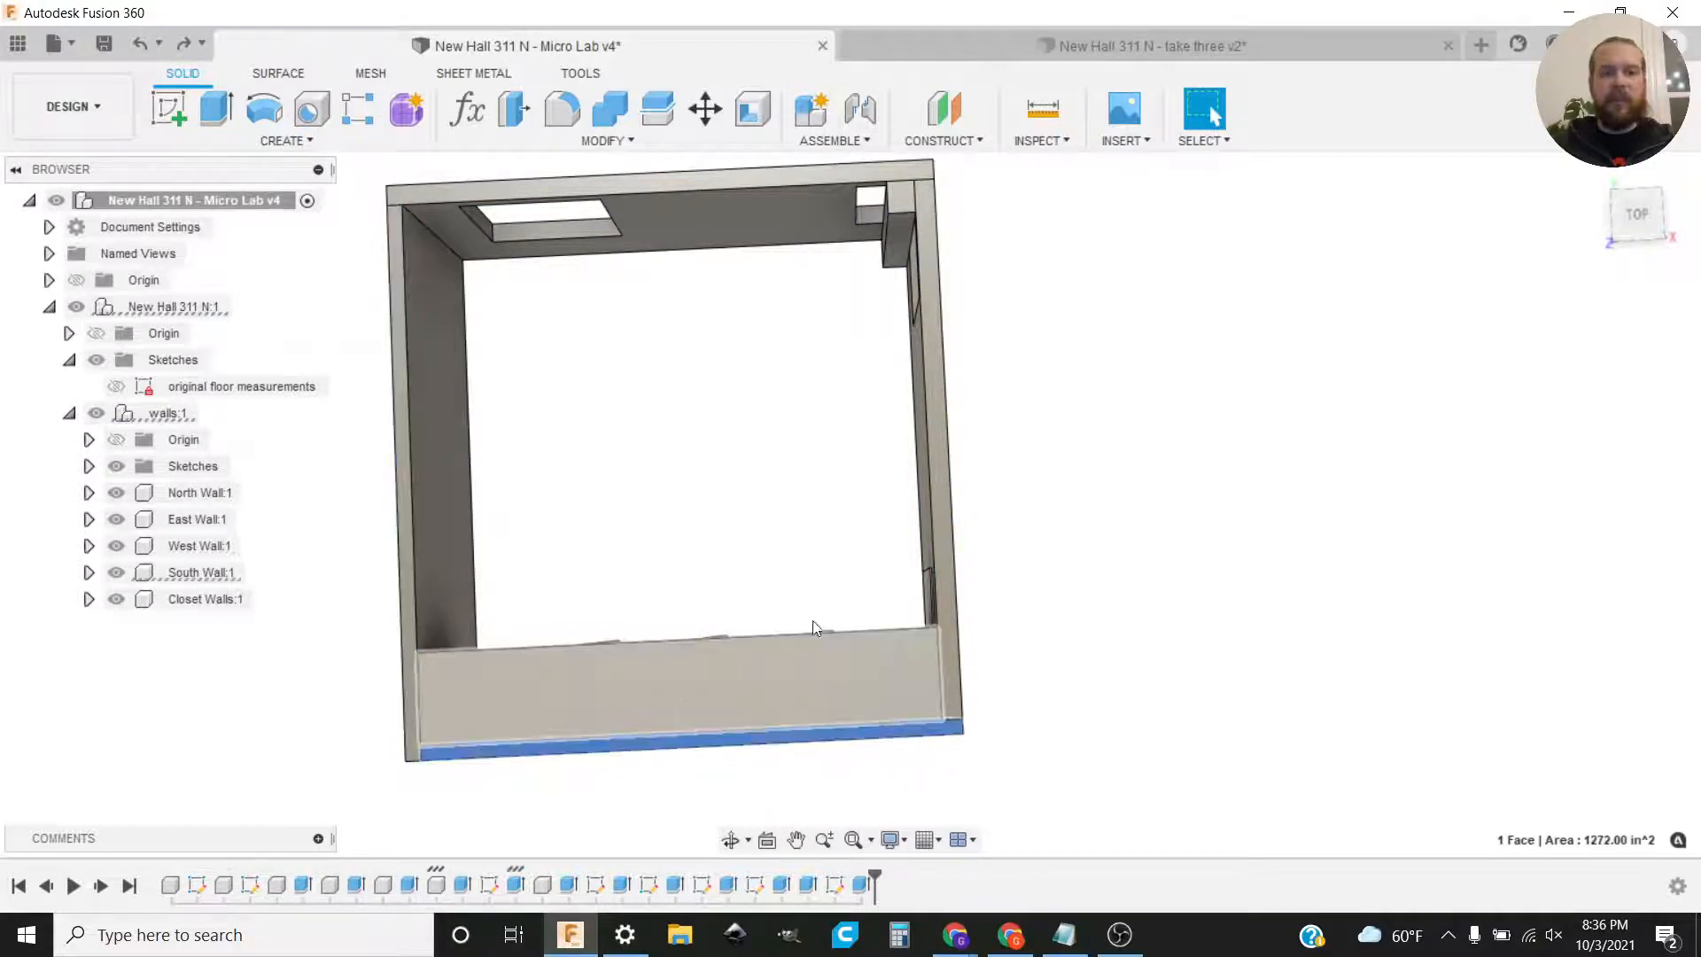
pyautogui.click(968, 535)
pyautogui.click(1068, 45)
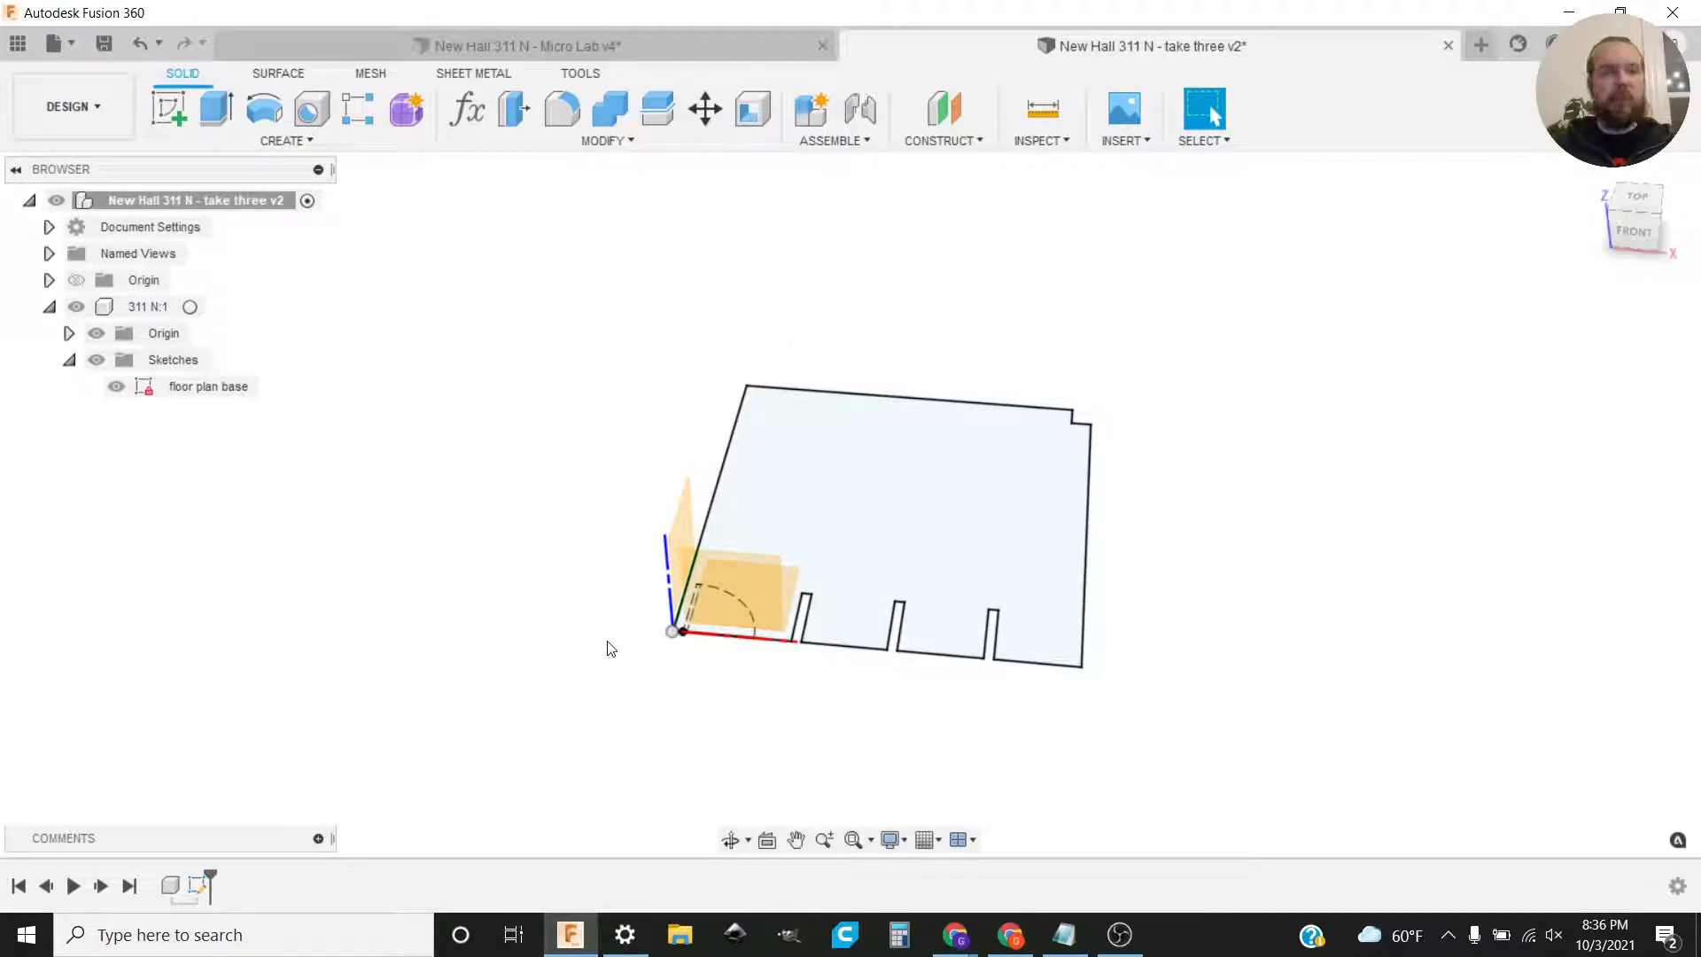
# Step: Create an internal standard component named Walls inside component 311 N and make it active
pyautogui.click(139, 307)
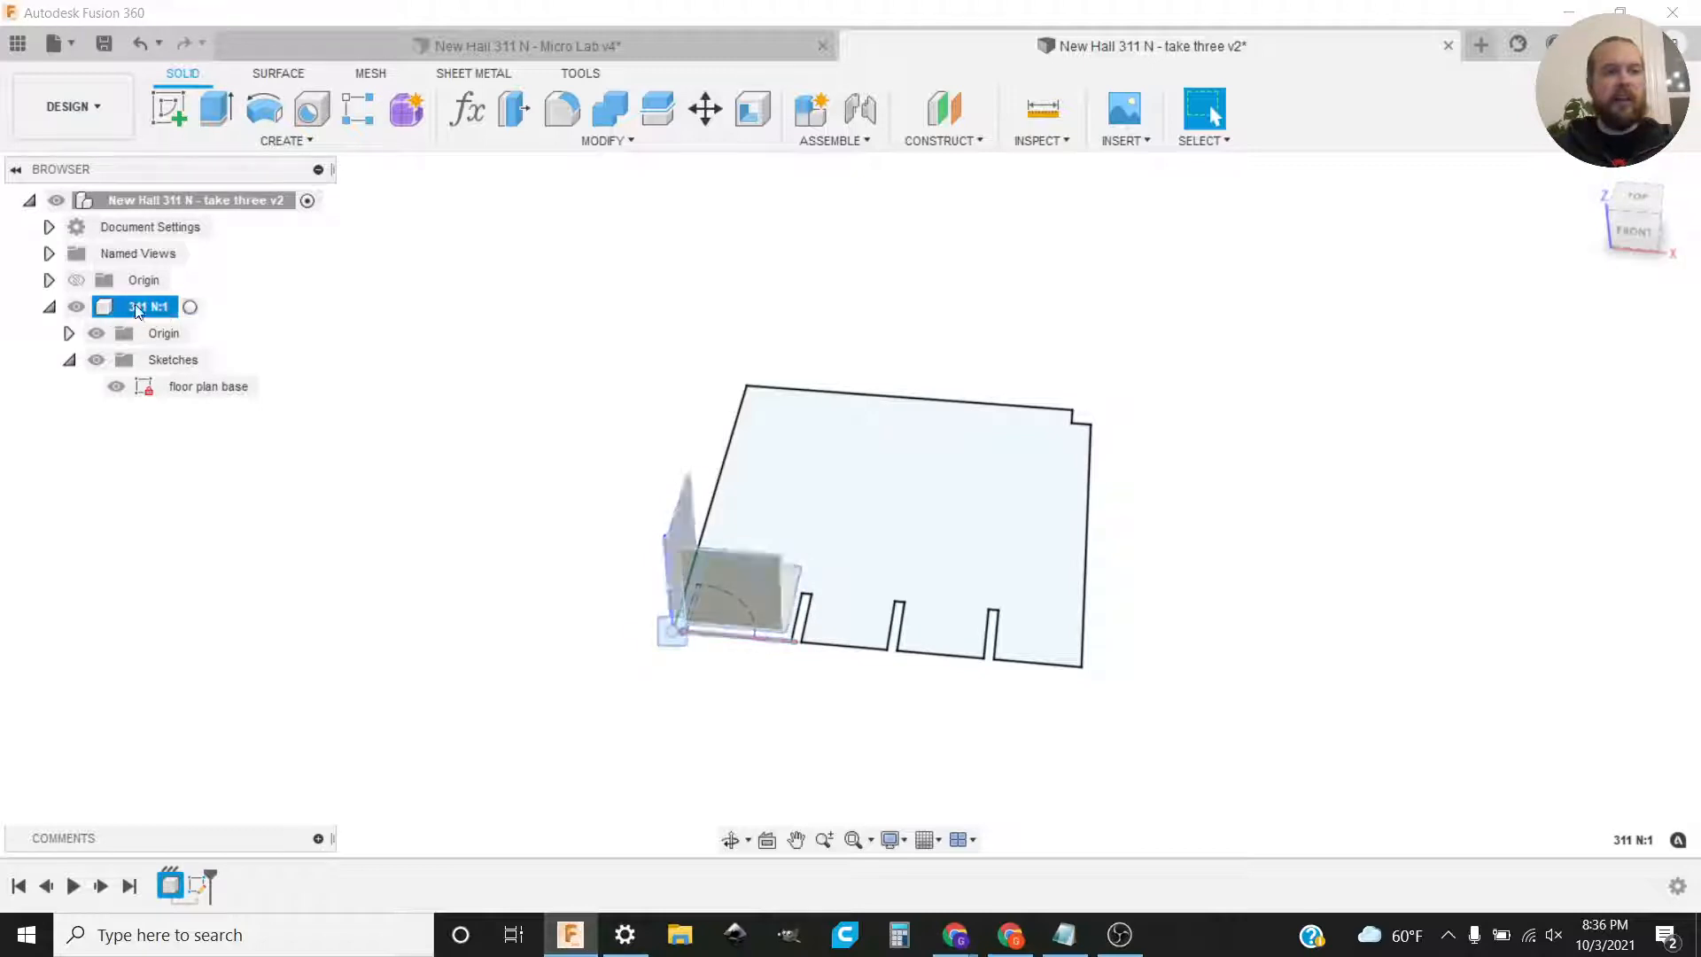
pyautogui.click(274, 327)
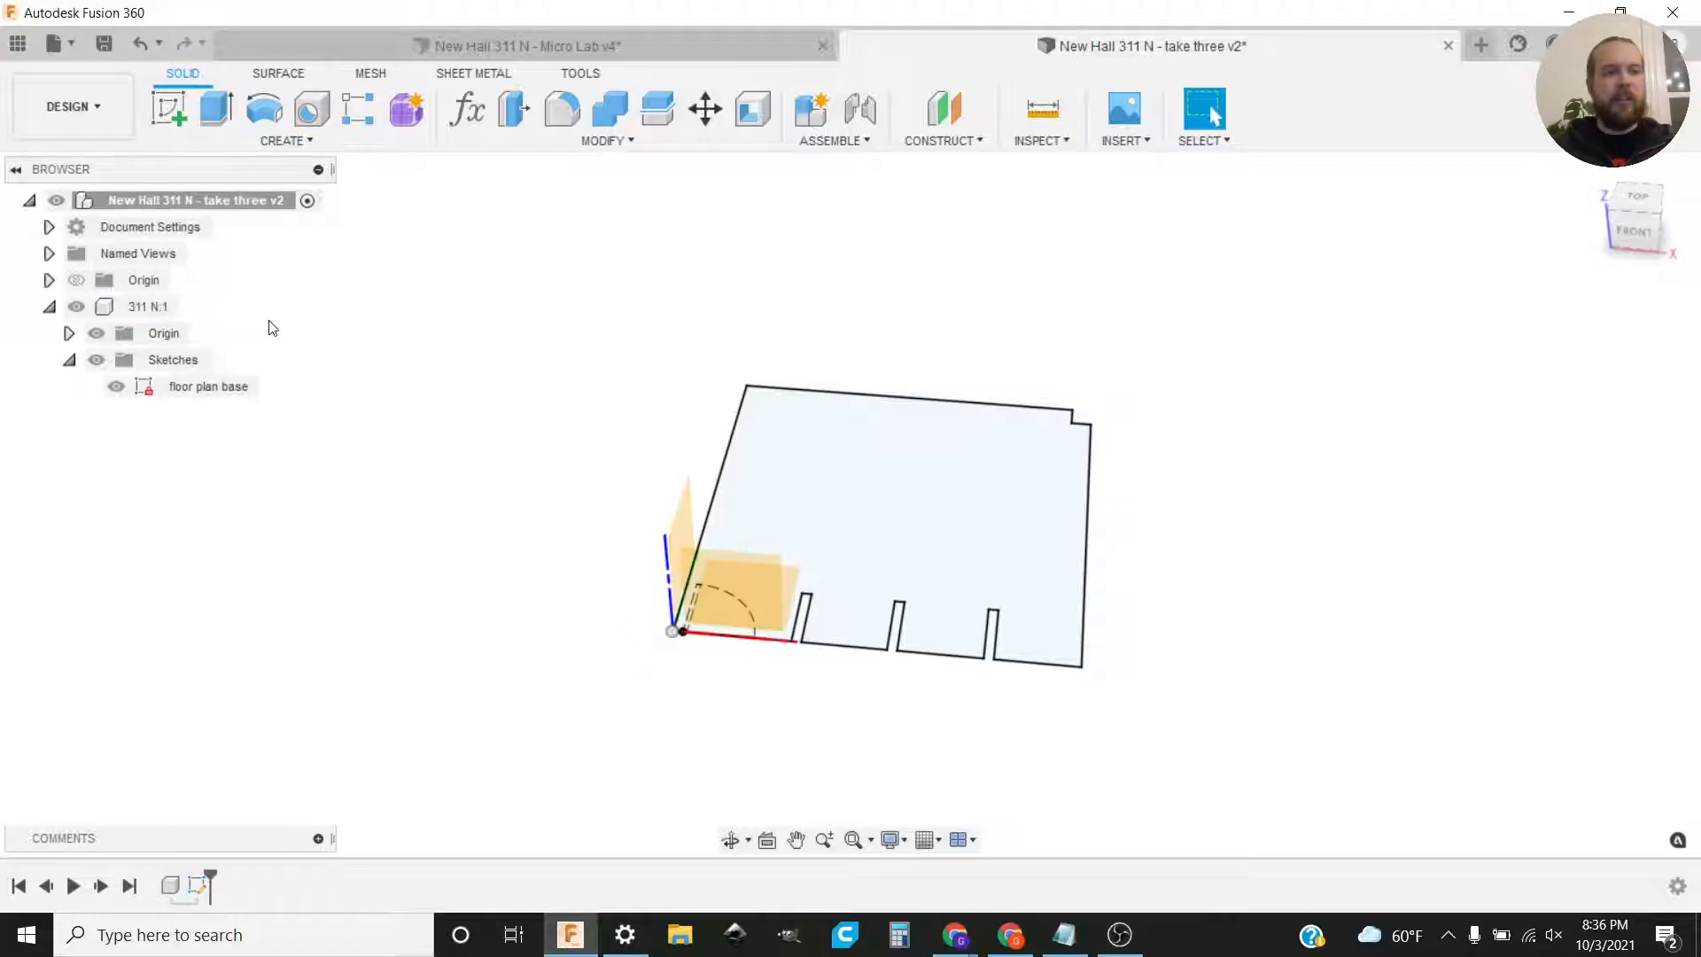
pyautogui.rightClick(133, 312)
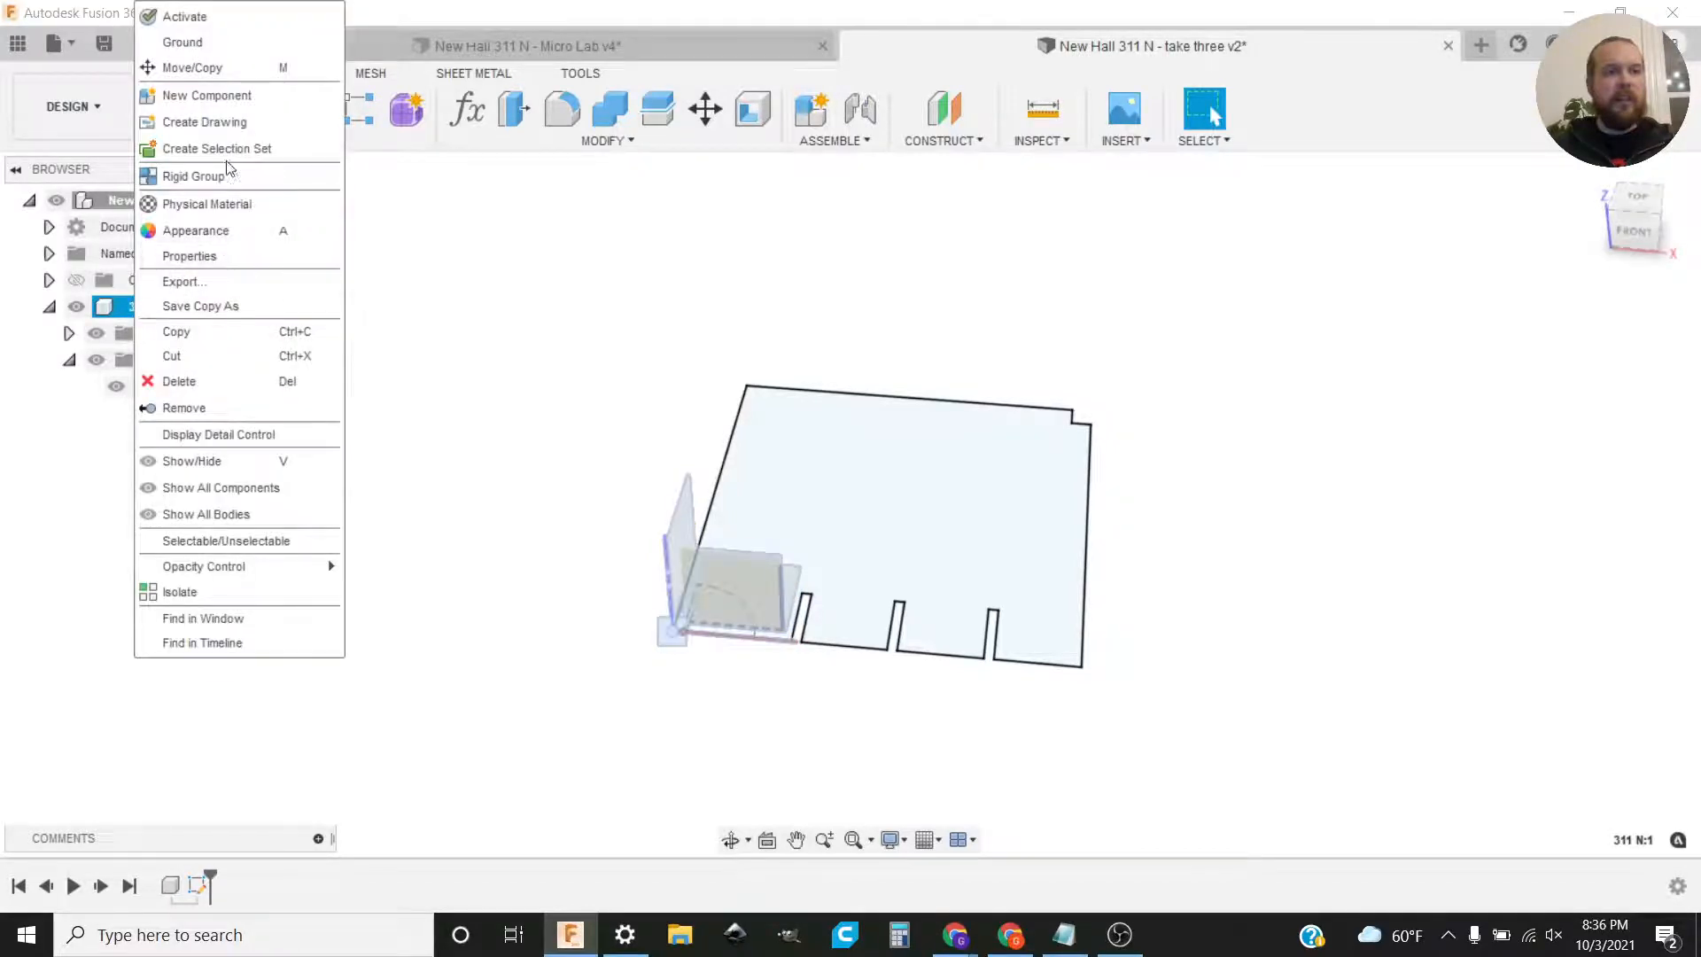
pyautogui.click(221, 95)
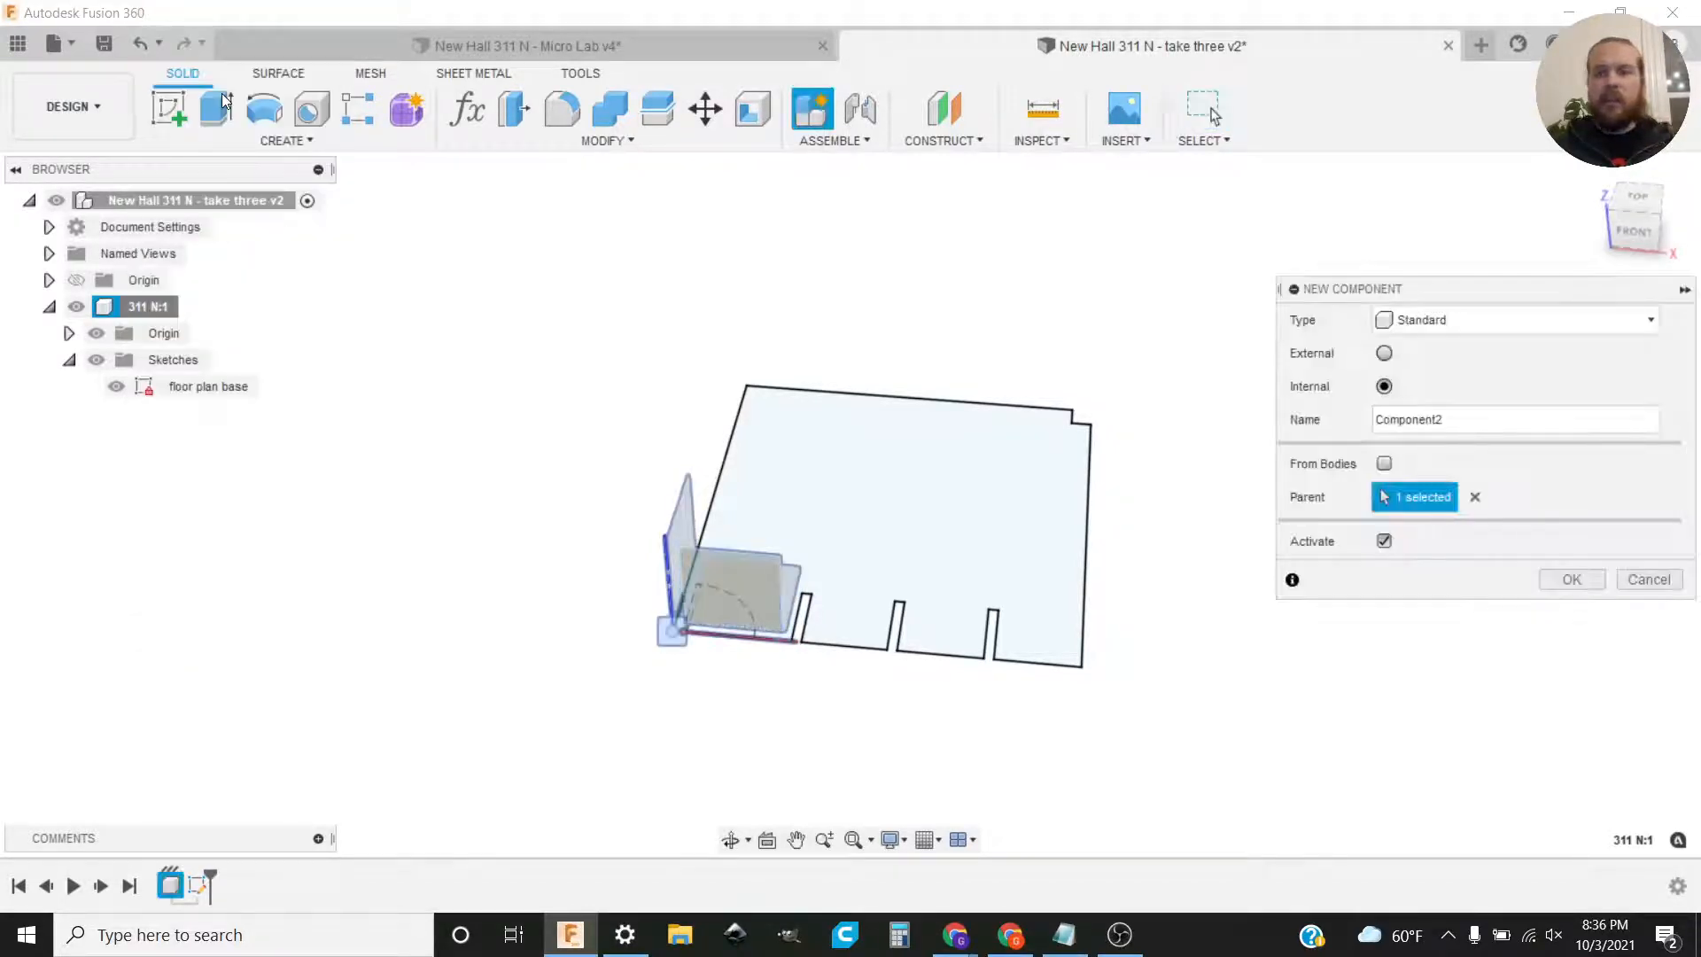
pyautogui.moveTo(1440, 421); pyautogui.dragTo(1374, 422)
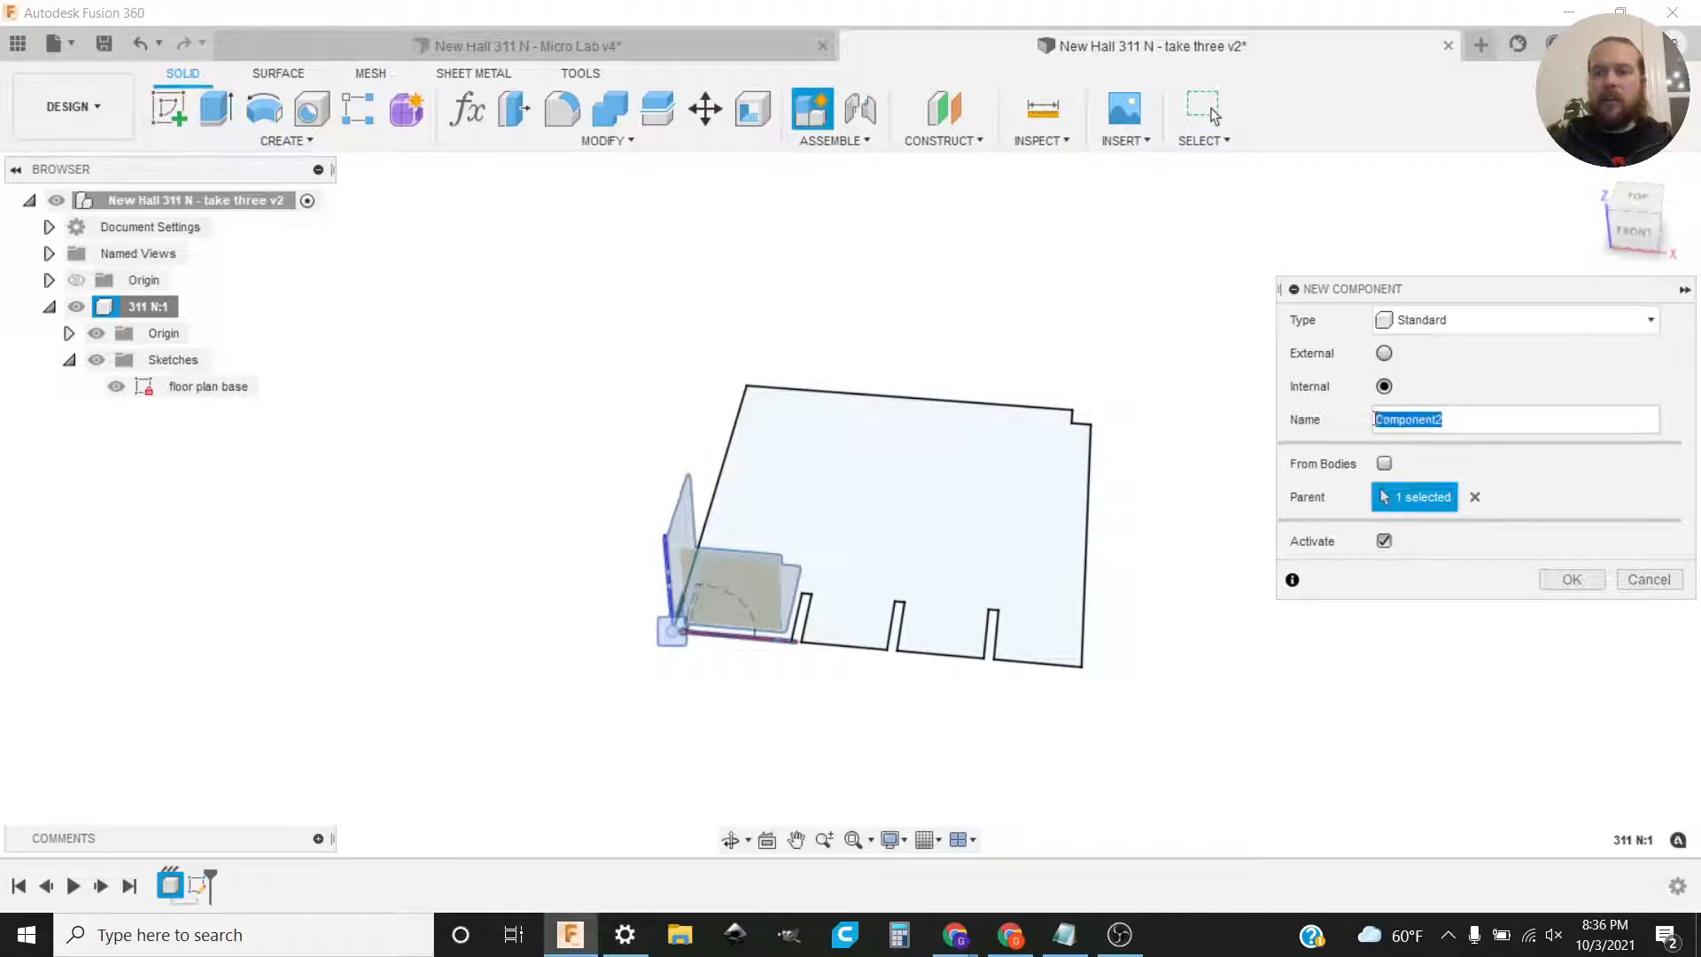
pyautogui.write('Walls')
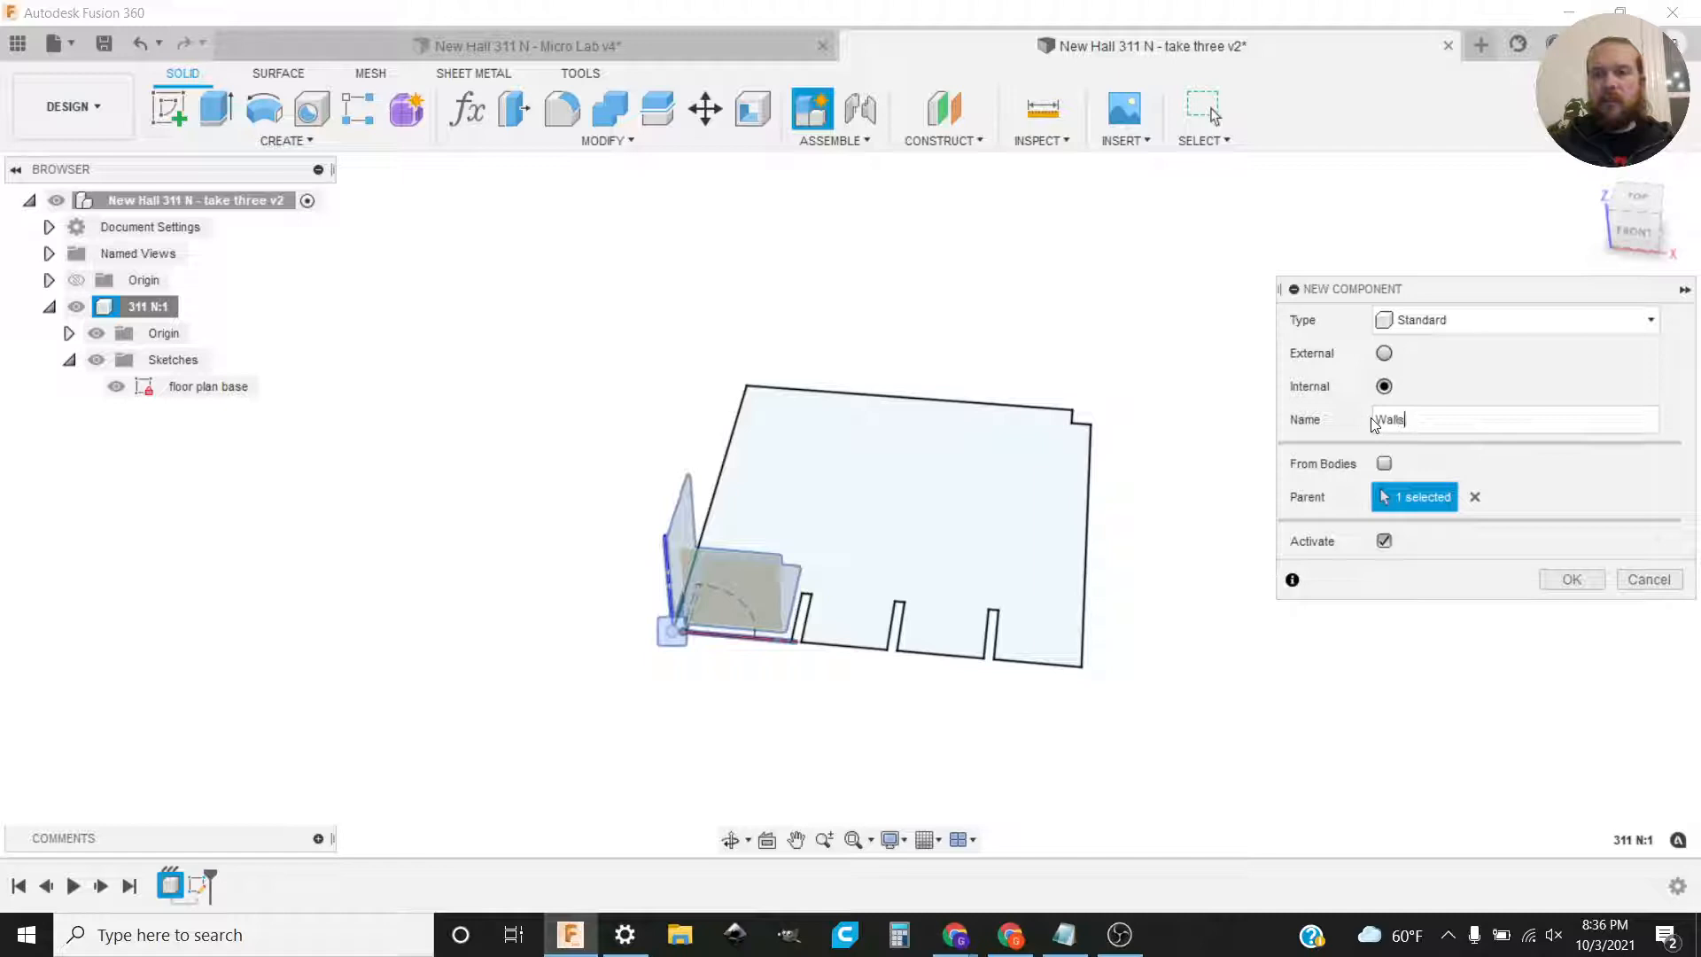
pyautogui.press('Return')
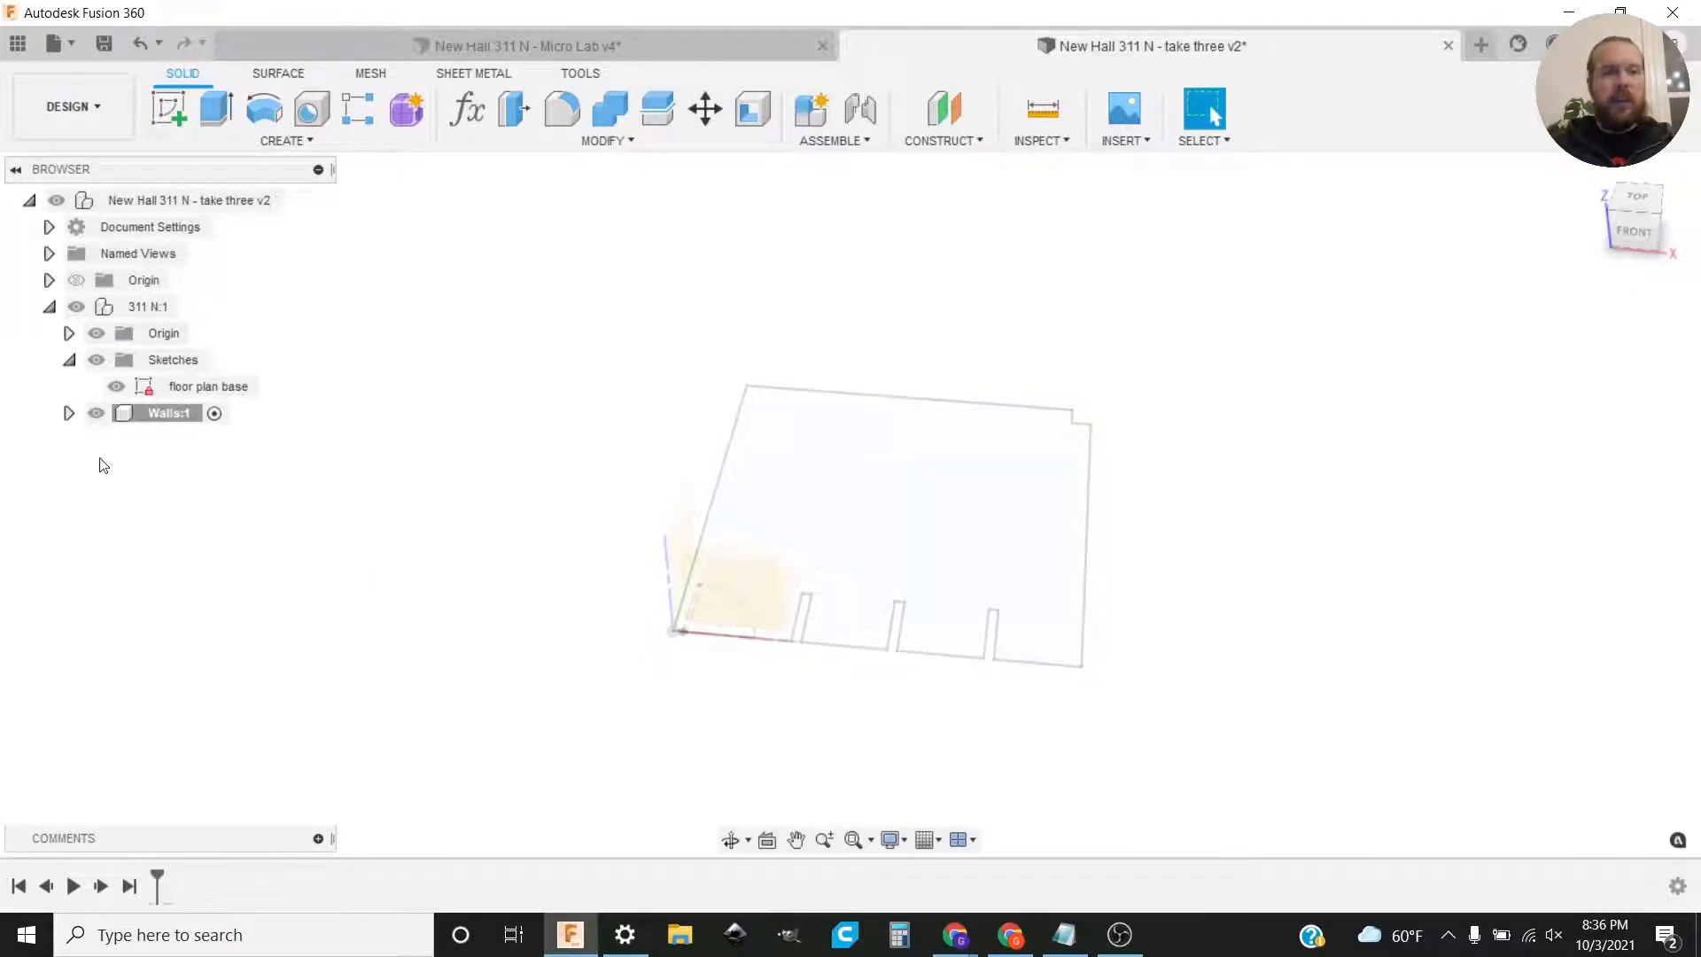
# Step: Show the origin of the Walls component and start a new sketch on its XY plane
pyautogui.click(69, 413)
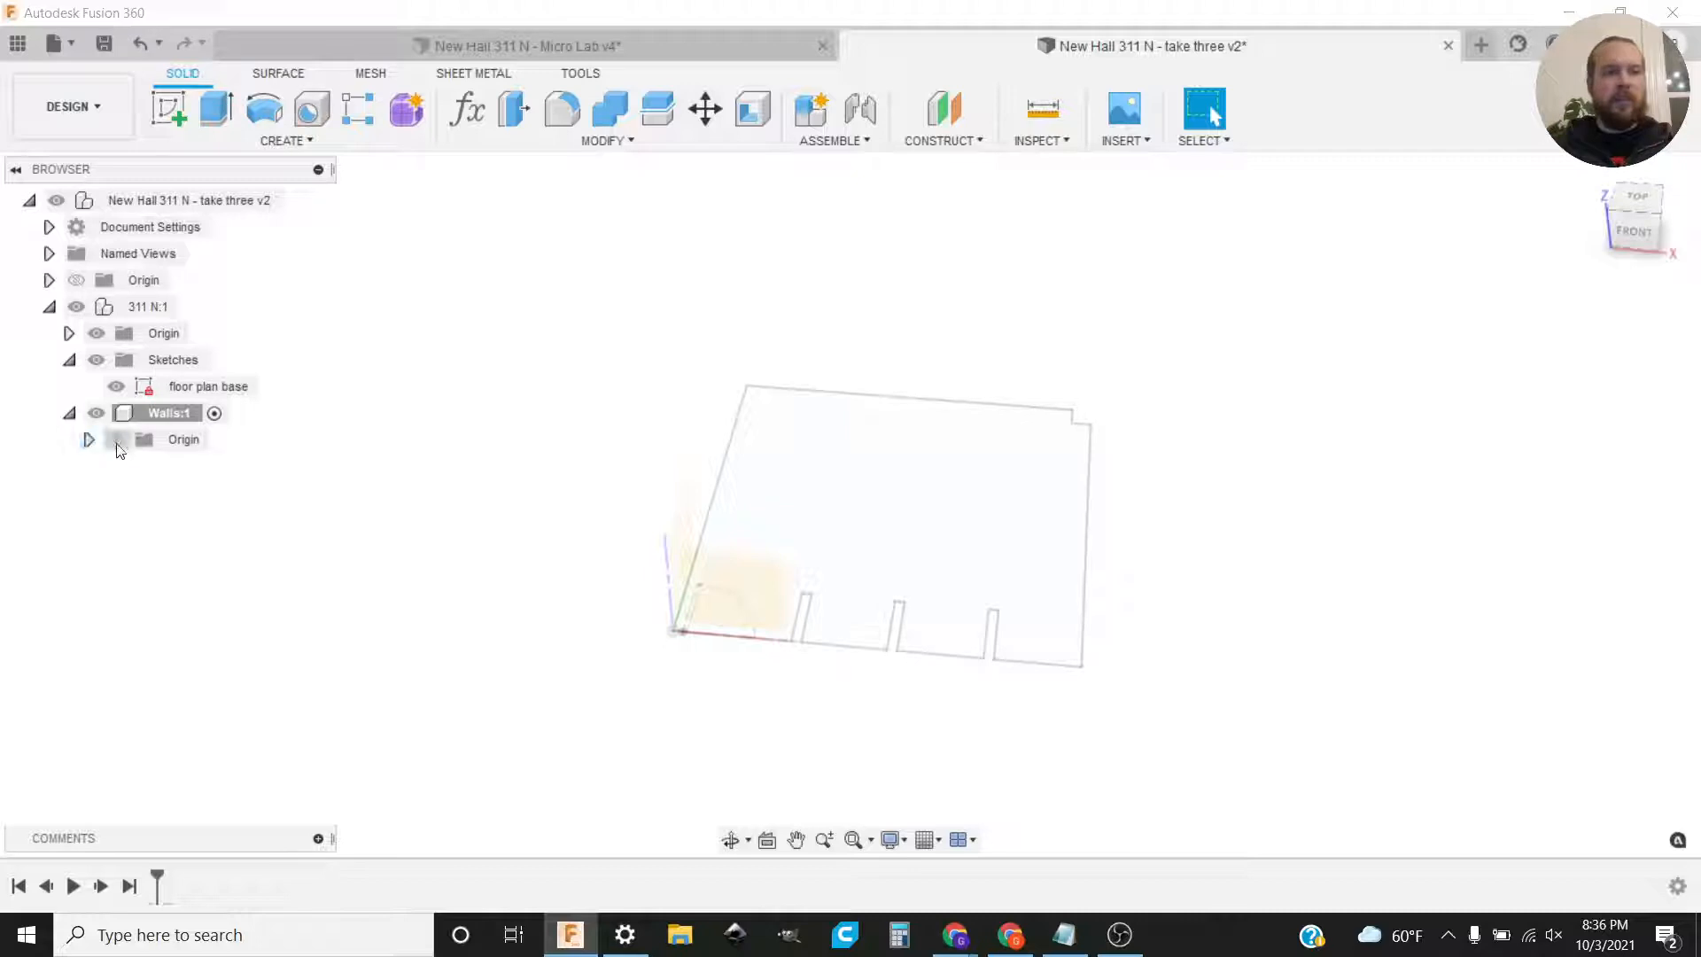
pyautogui.click(116, 440)
pyautogui.keyDown('shift'); pyautogui.moveTo(517, 566); pyautogui.dragTo(546, 610, button='middle'); pyautogui.keyUp('shift')
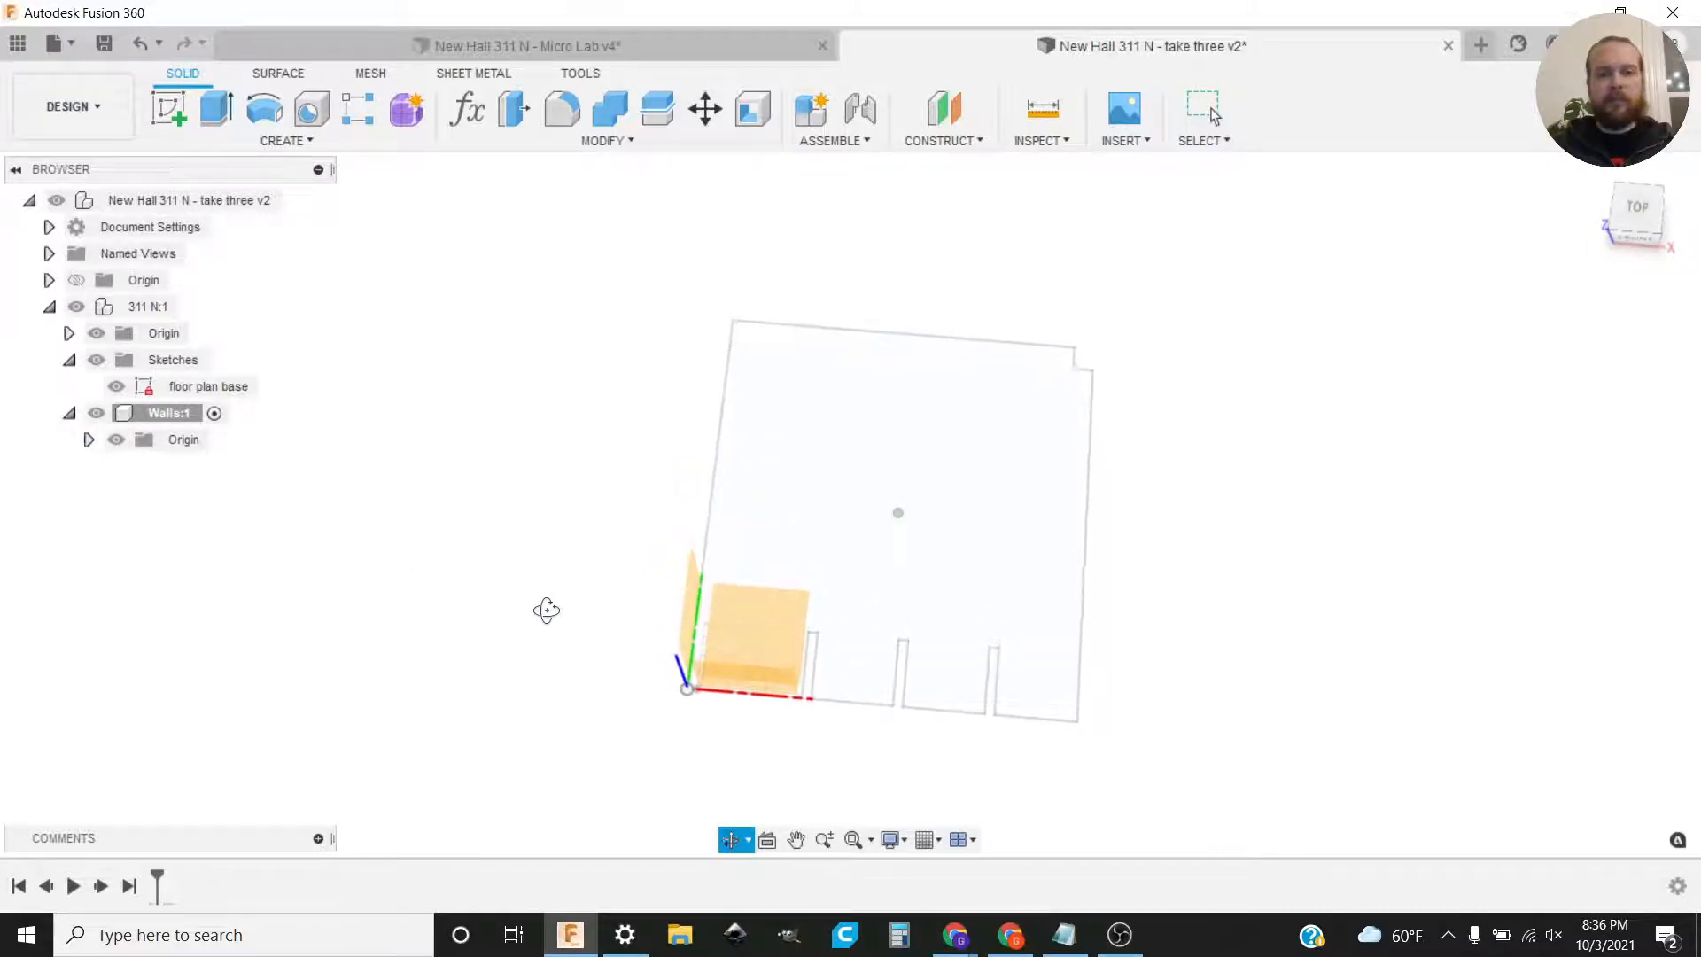
pyautogui.click(760, 615)
pyautogui.rightClick(760, 614)
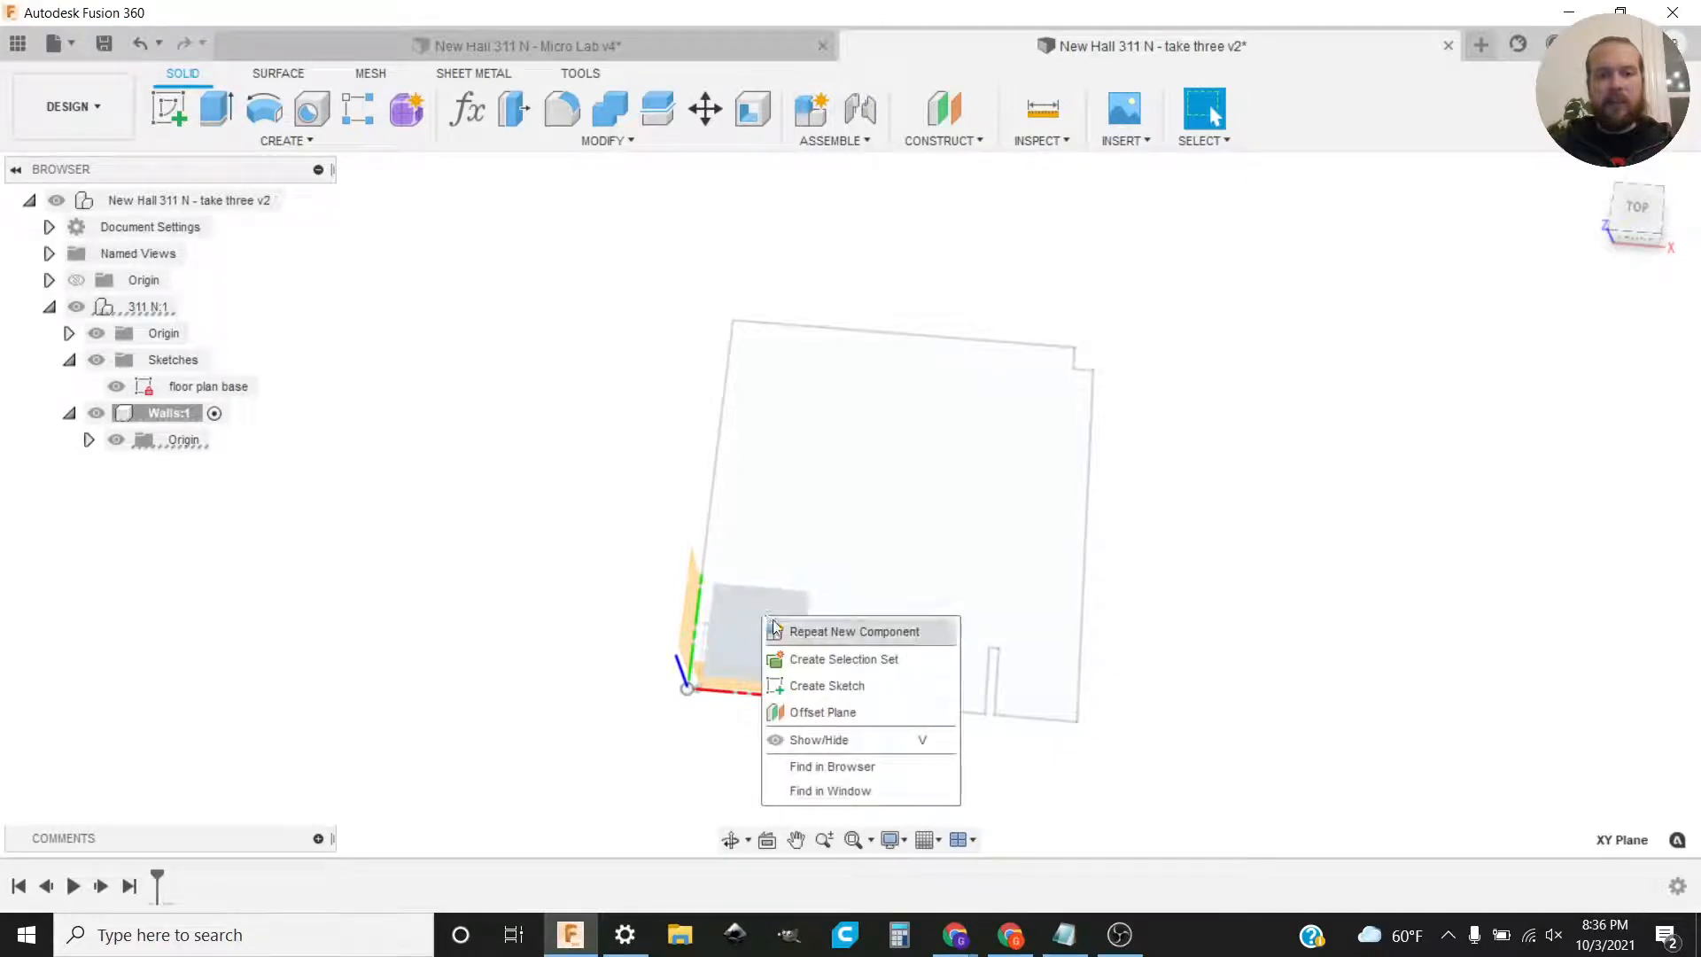
pyautogui.click(796, 684)
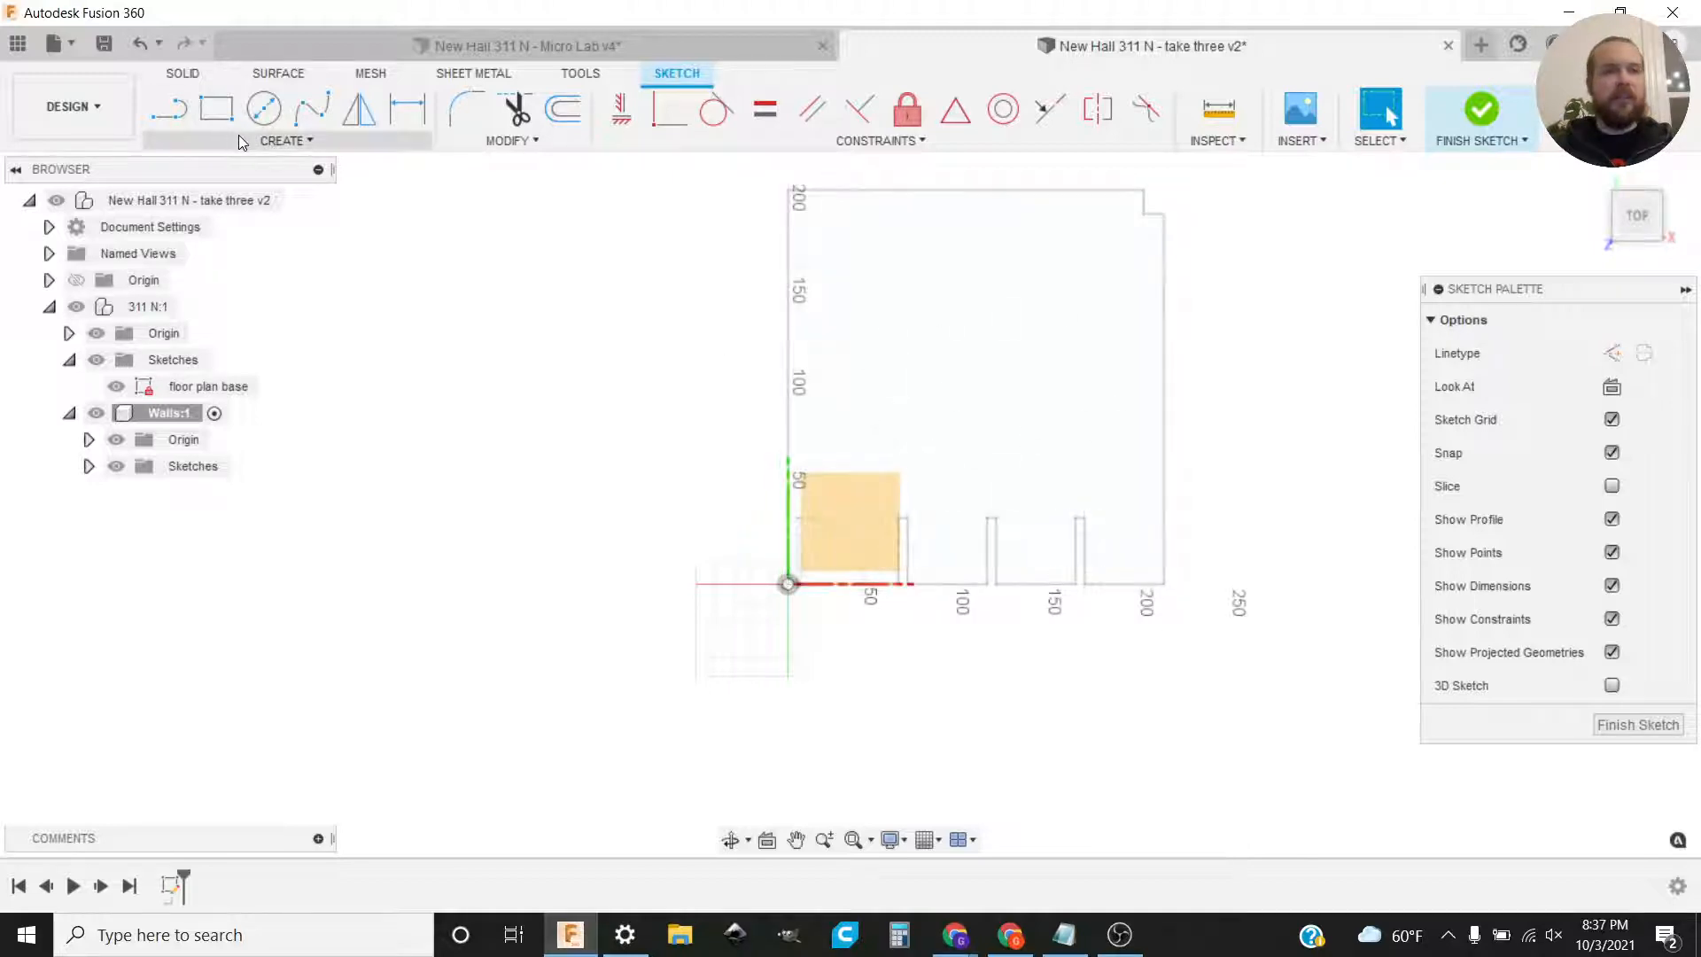
# Step: Rename the new sketch in the Walls component as "wall bases"
pyautogui.click(89, 466)
pyautogui.click(217, 496)
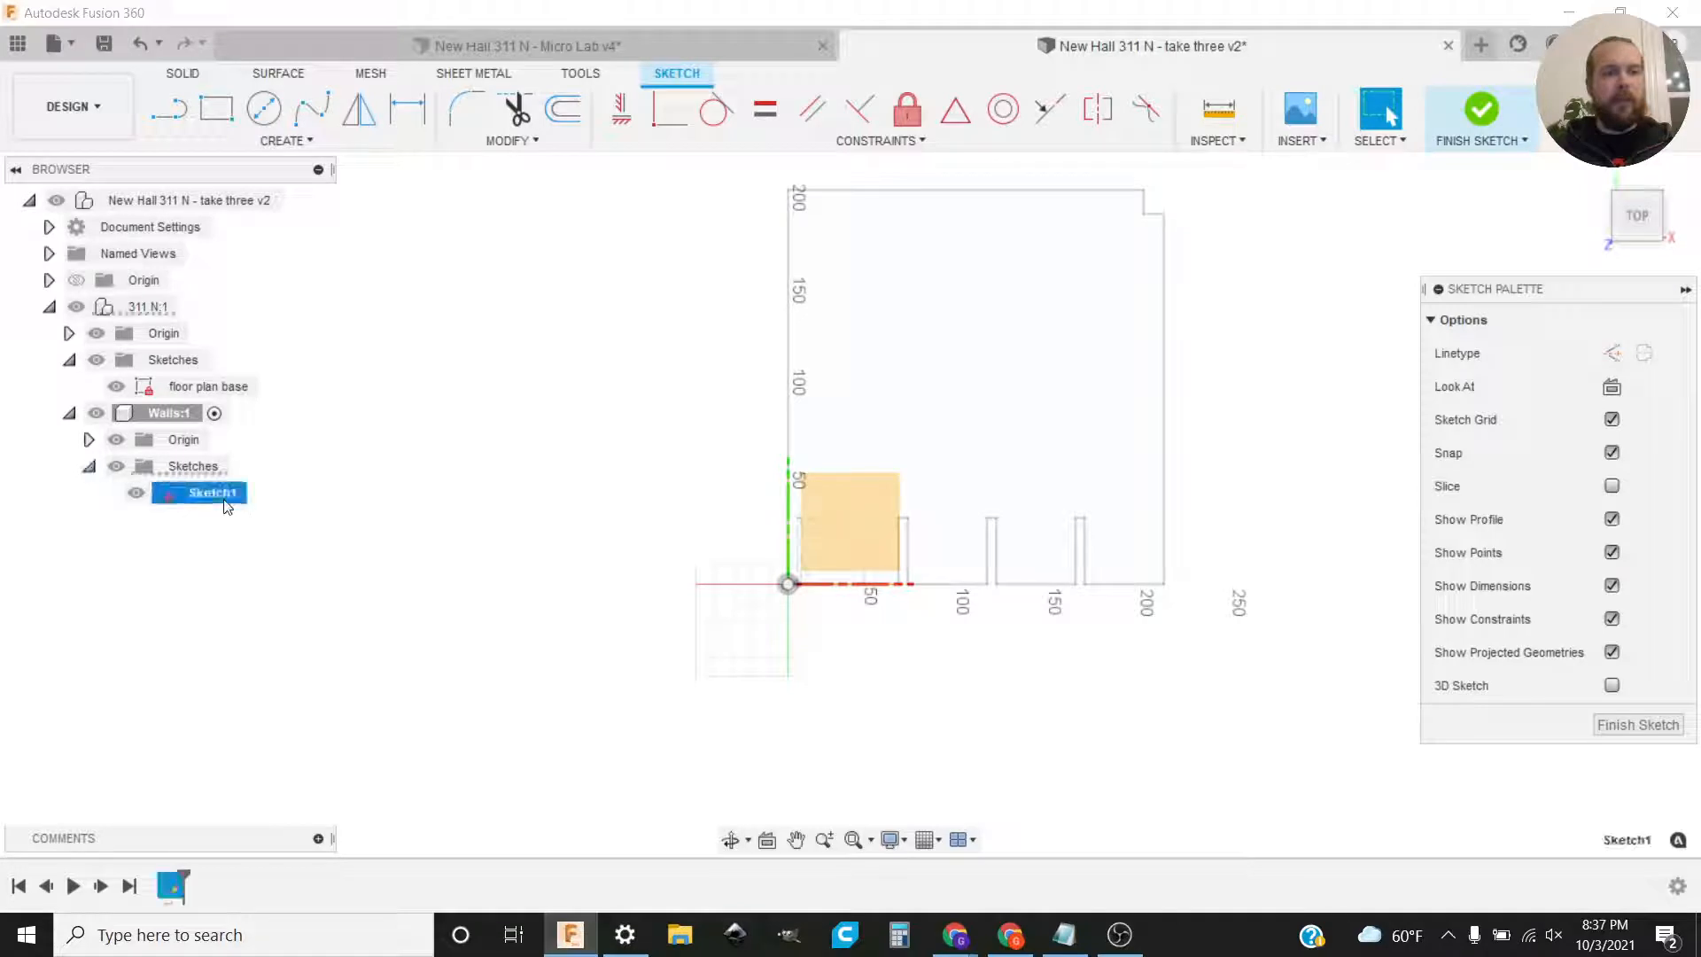
pyautogui.click(216, 496)
pyautogui.write('wa')
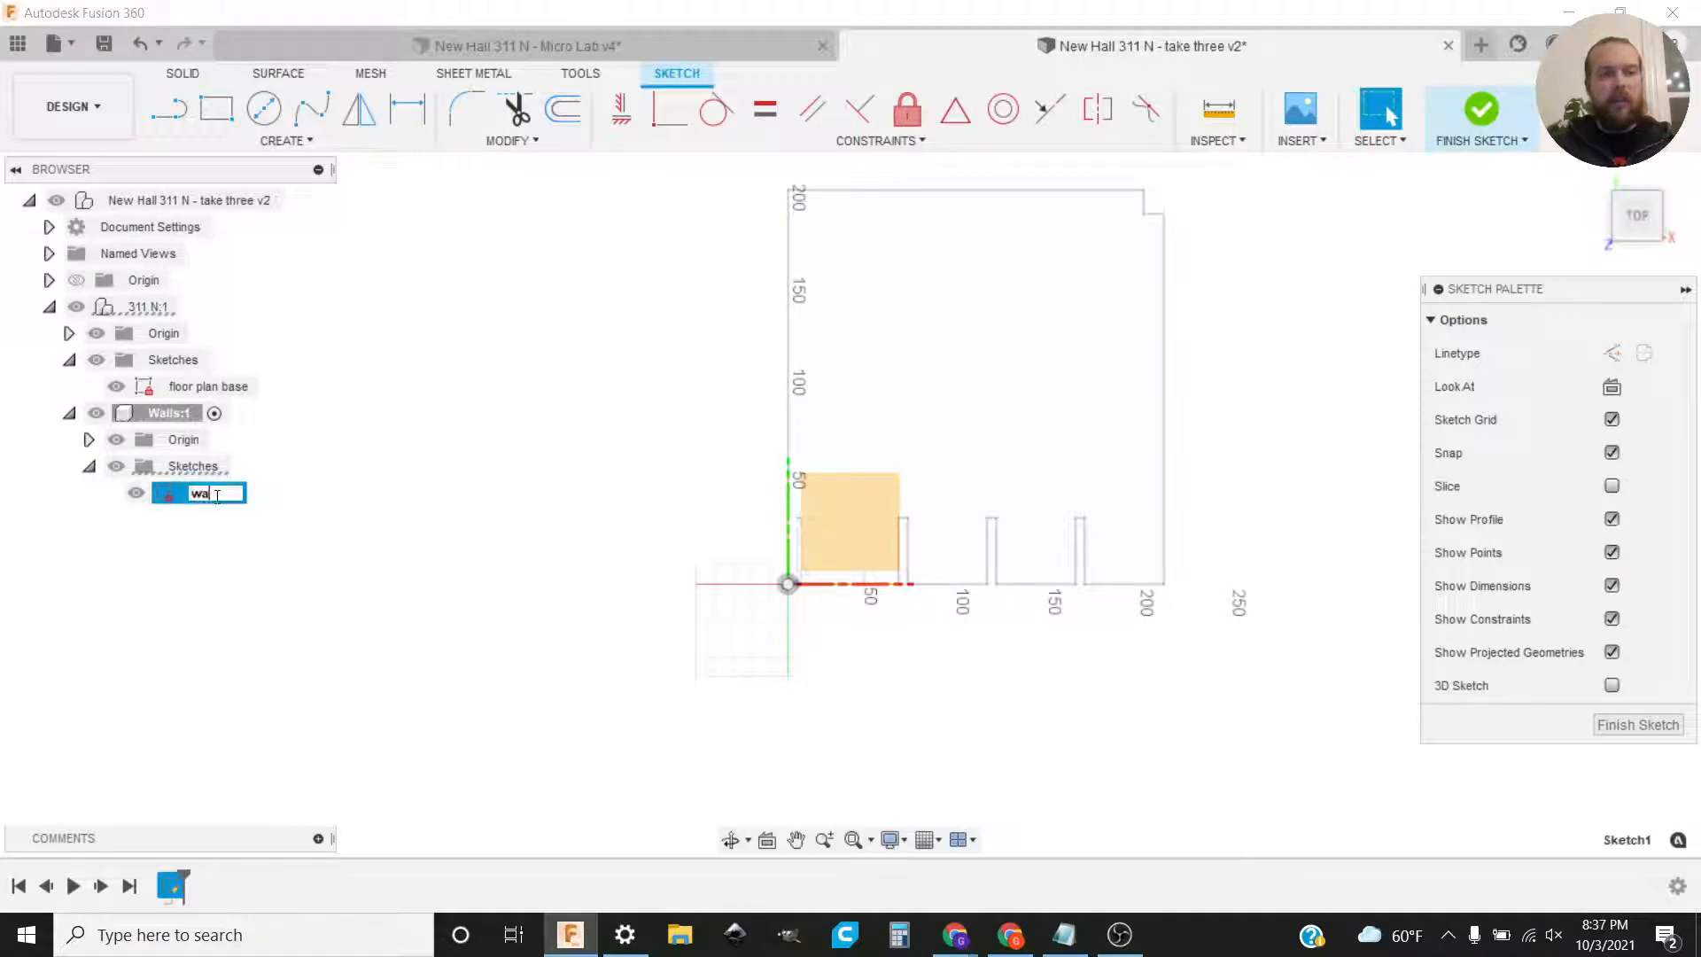
pyautogui.write('llthickness')
pyautogui.press('BackSpace')
pyautogui.press('BackSpace')
pyautogui.press('BackSpace')
pyautogui.press('BackSpace')
pyautogui.press('BackSpace')
pyautogui.press('BackSpace')
pyautogui.press('BackSpace')
pyautogui.press('BackSpace')
pyautogui.press('BackSpace')
pyautogui.press('BackSpace')
pyautogui.press('BackSpace')
pyautogui.write('bases')
pyautogui.press('Return')
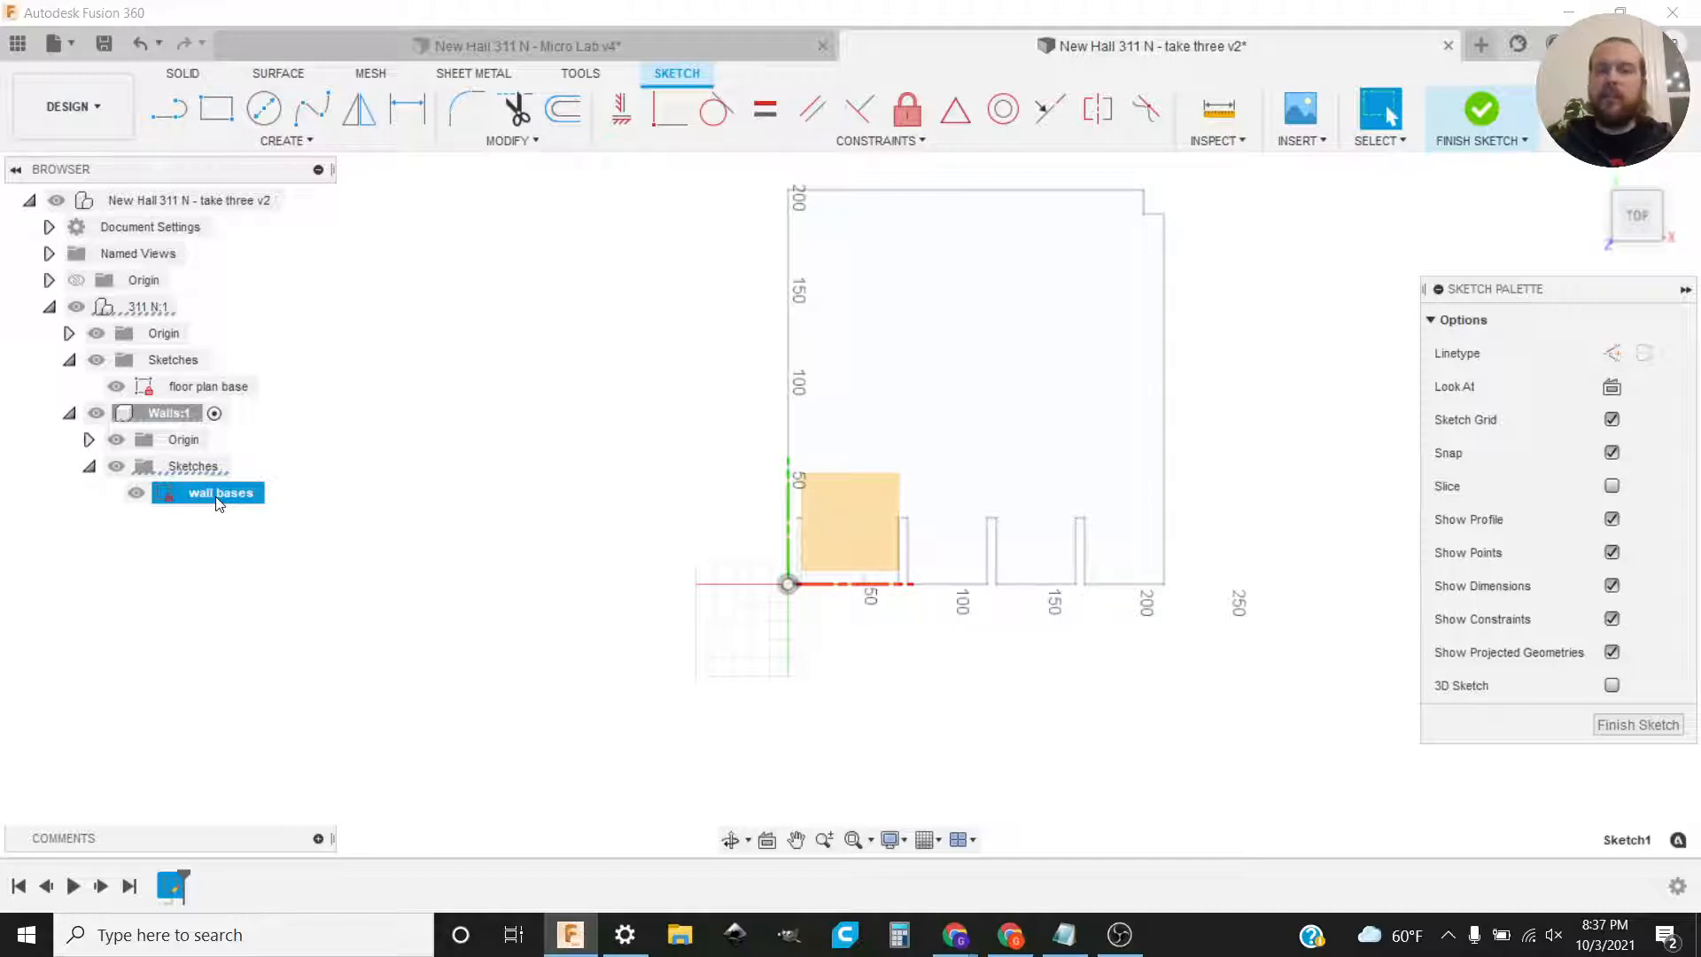
pyautogui.moveTo(740, 369); pyautogui.dragTo(665, 420, button='middle')
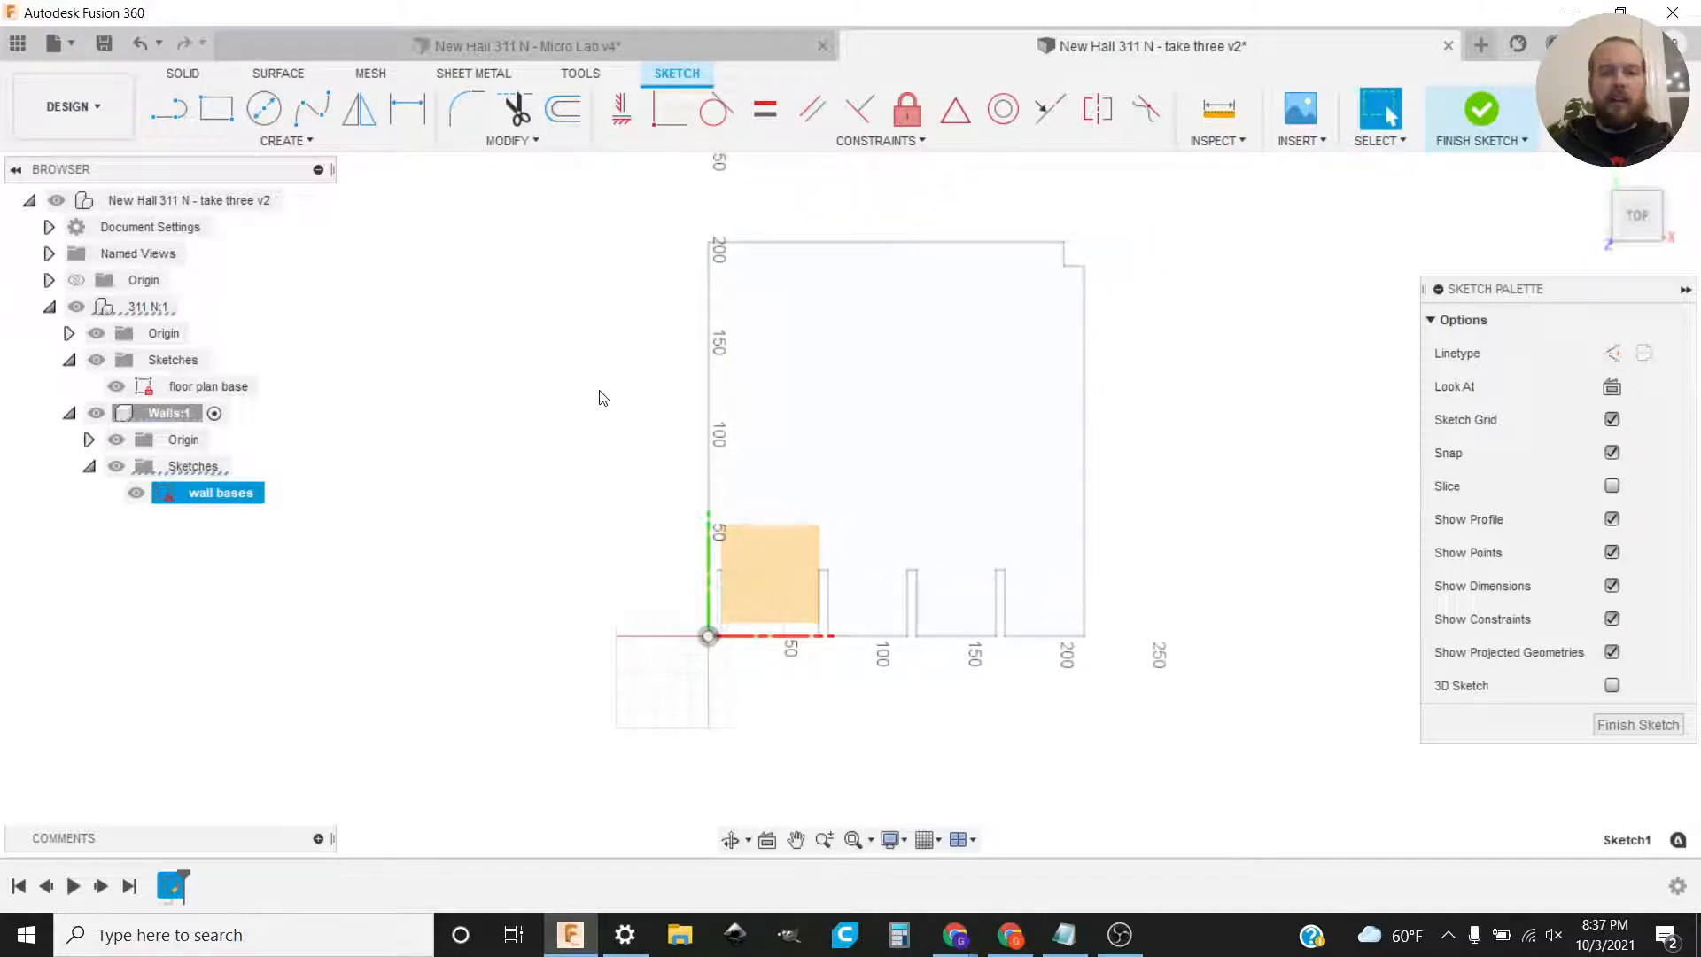
# Step: Project the entire floor plan outline into the wall bases sketch with the projection link kept on
pyautogui.click(285, 141)
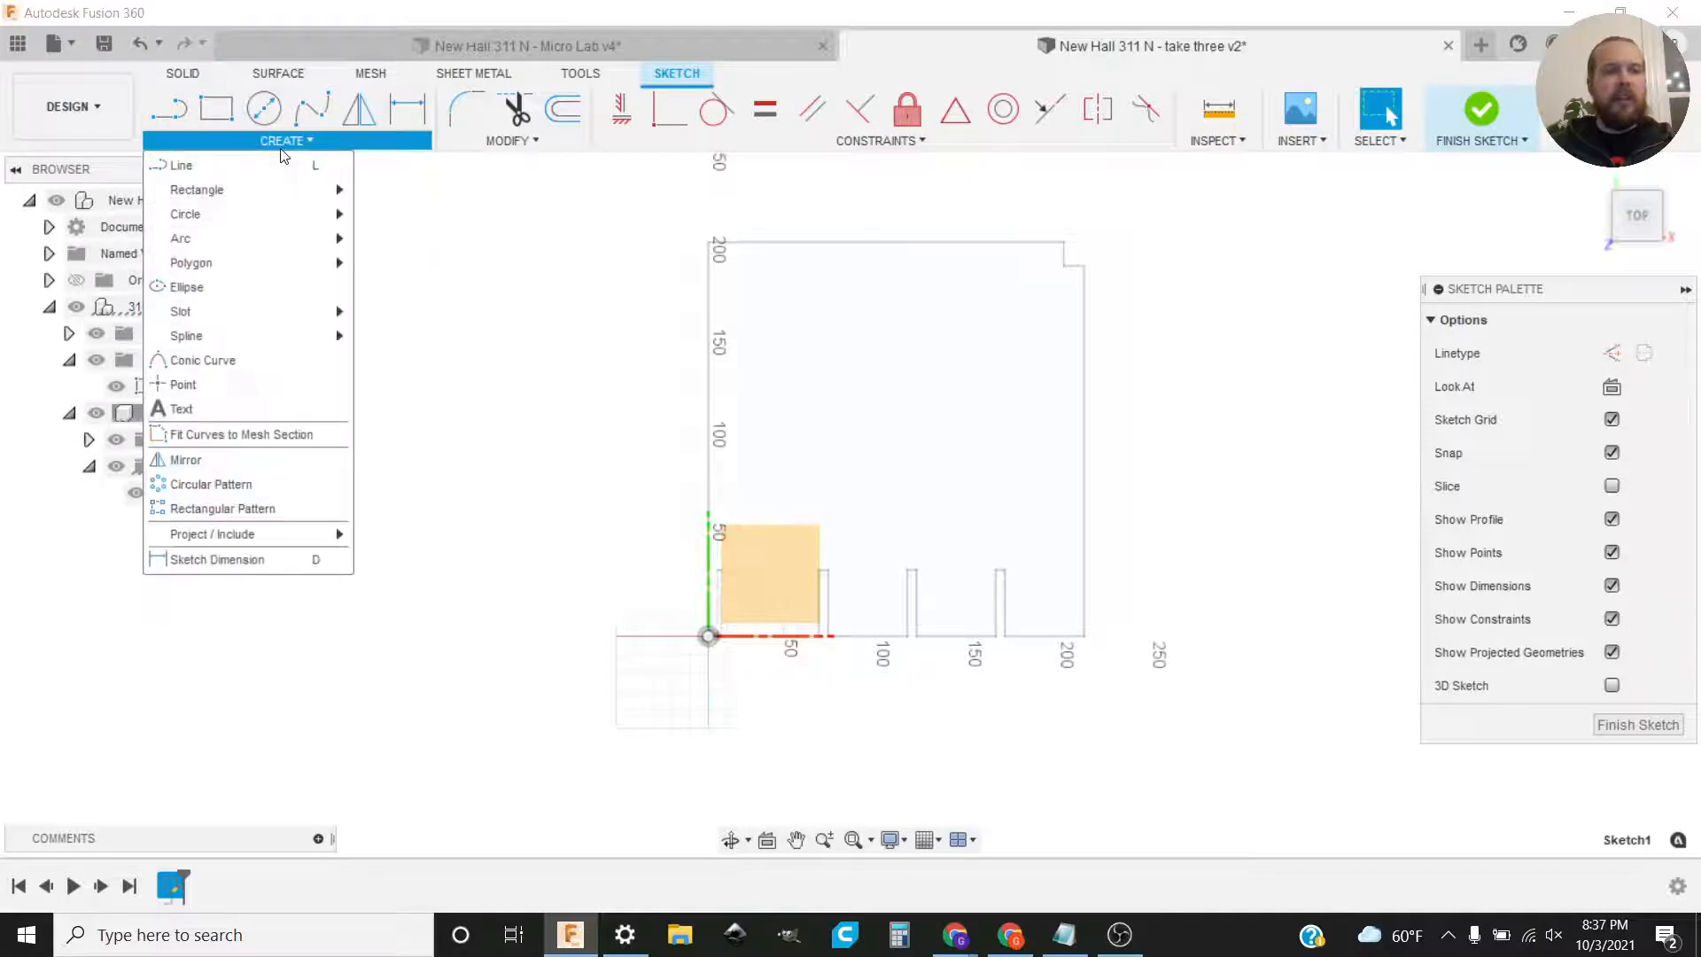
pyautogui.moveTo(252, 534)
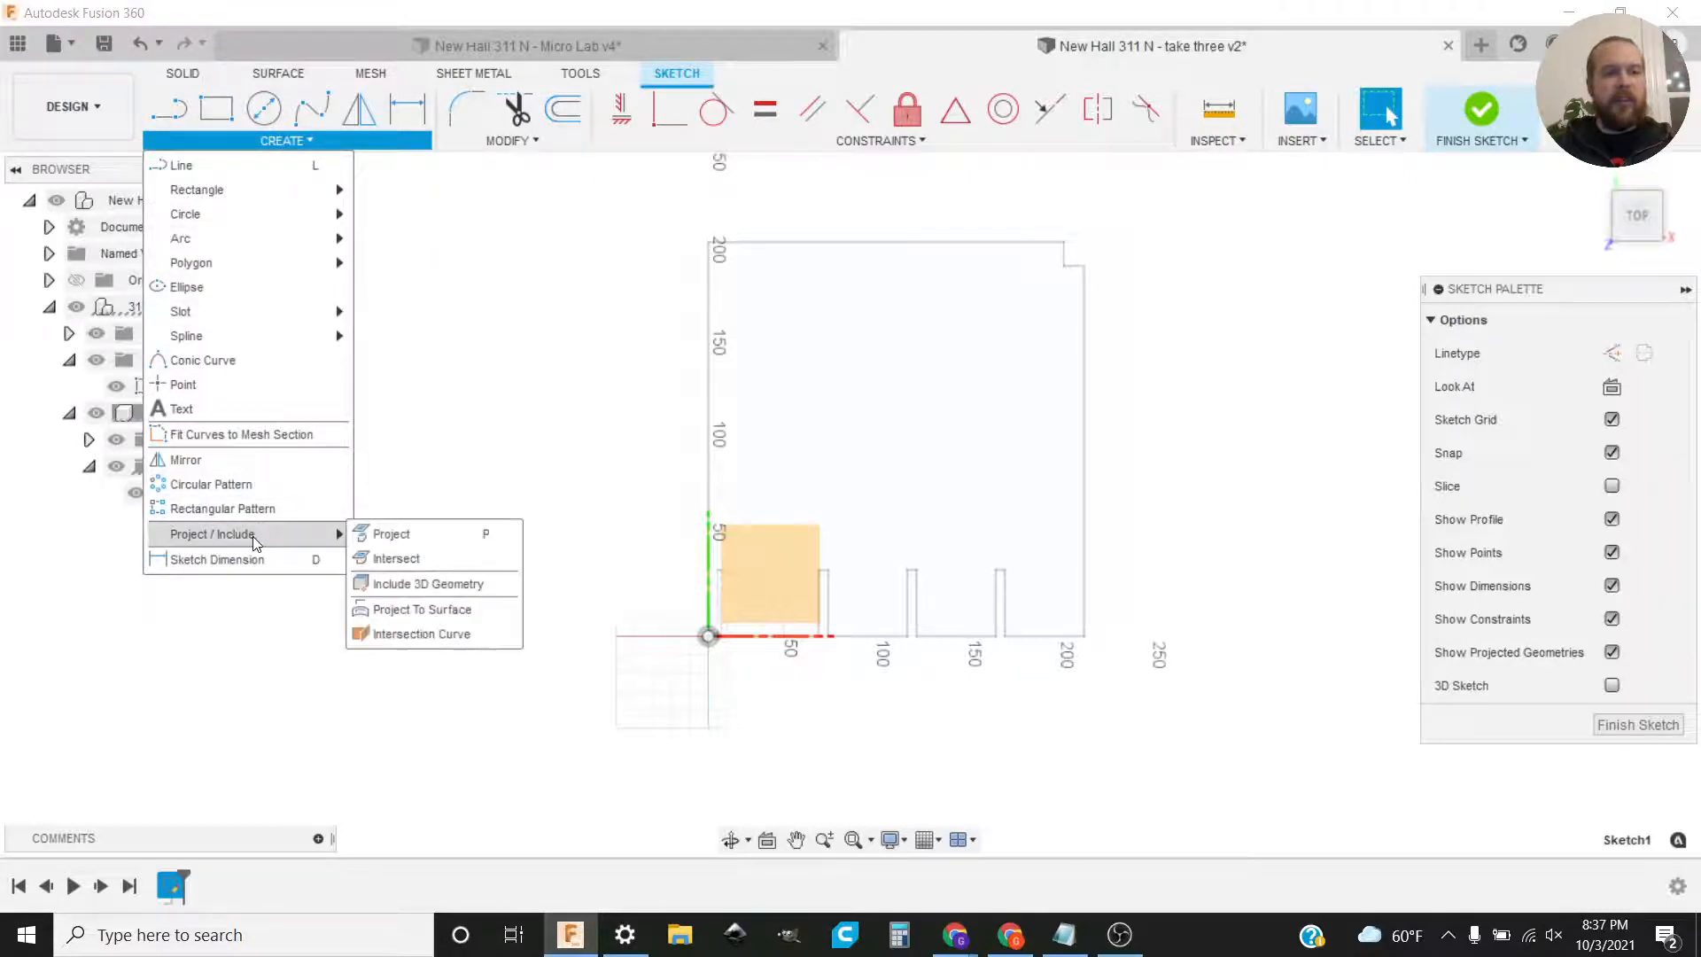
pyautogui.click(455, 544)
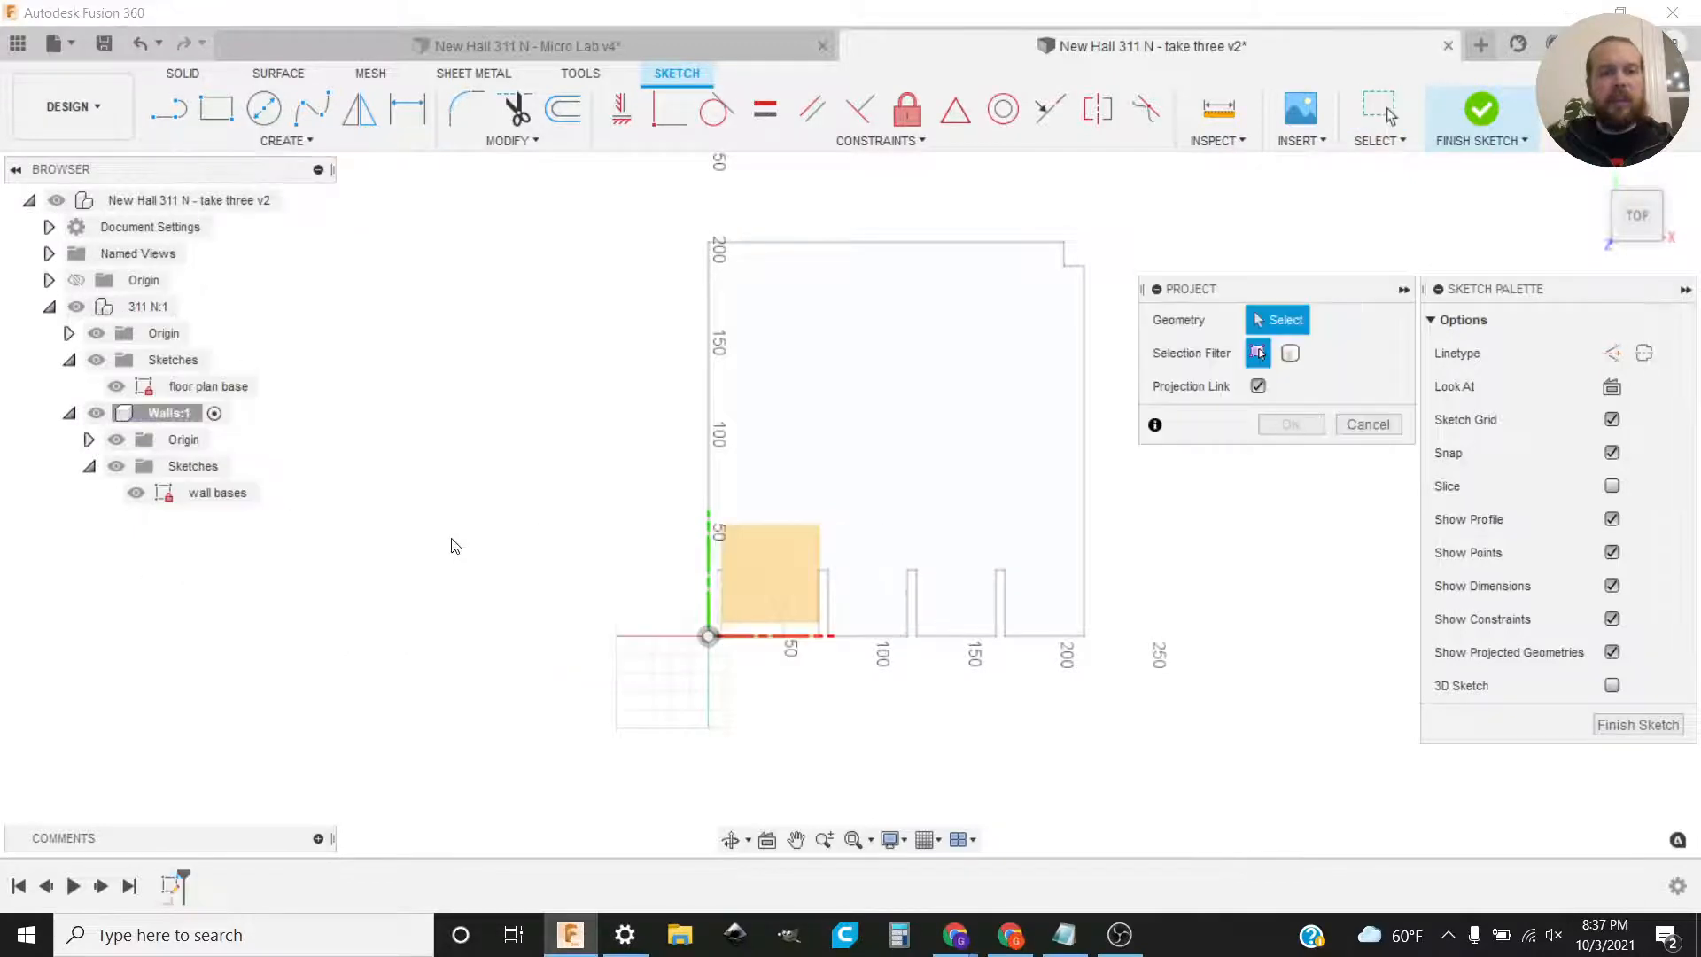
pyautogui.click(937, 245)
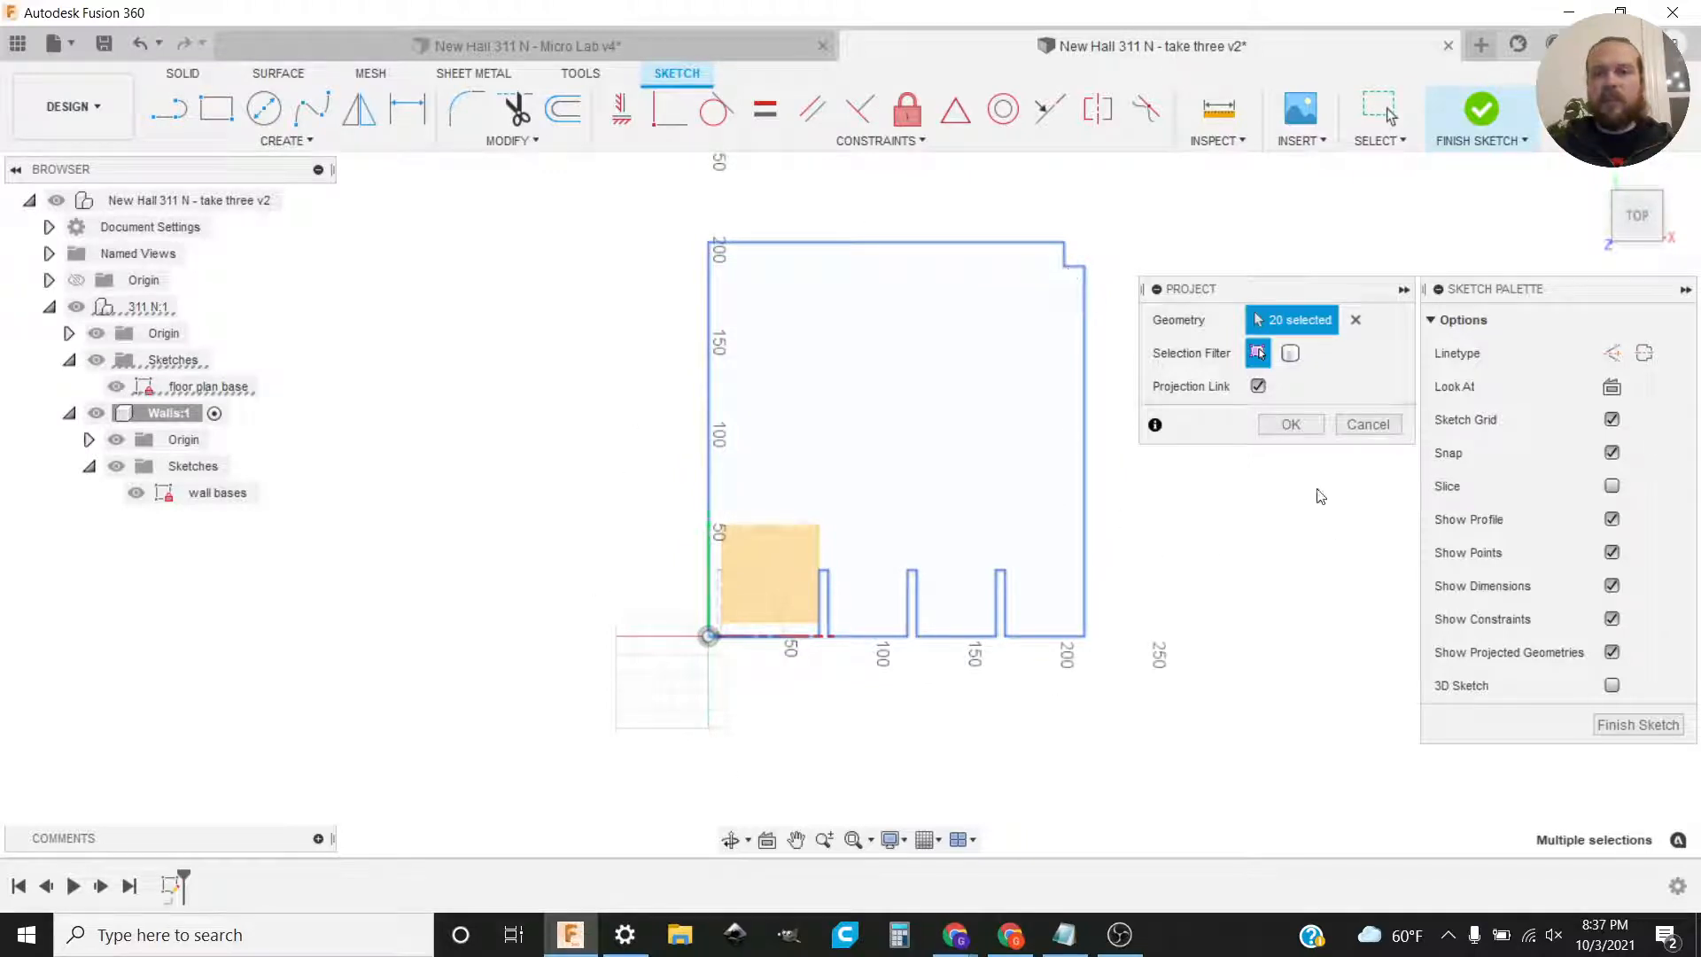
pyautogui.click(1290, 425)
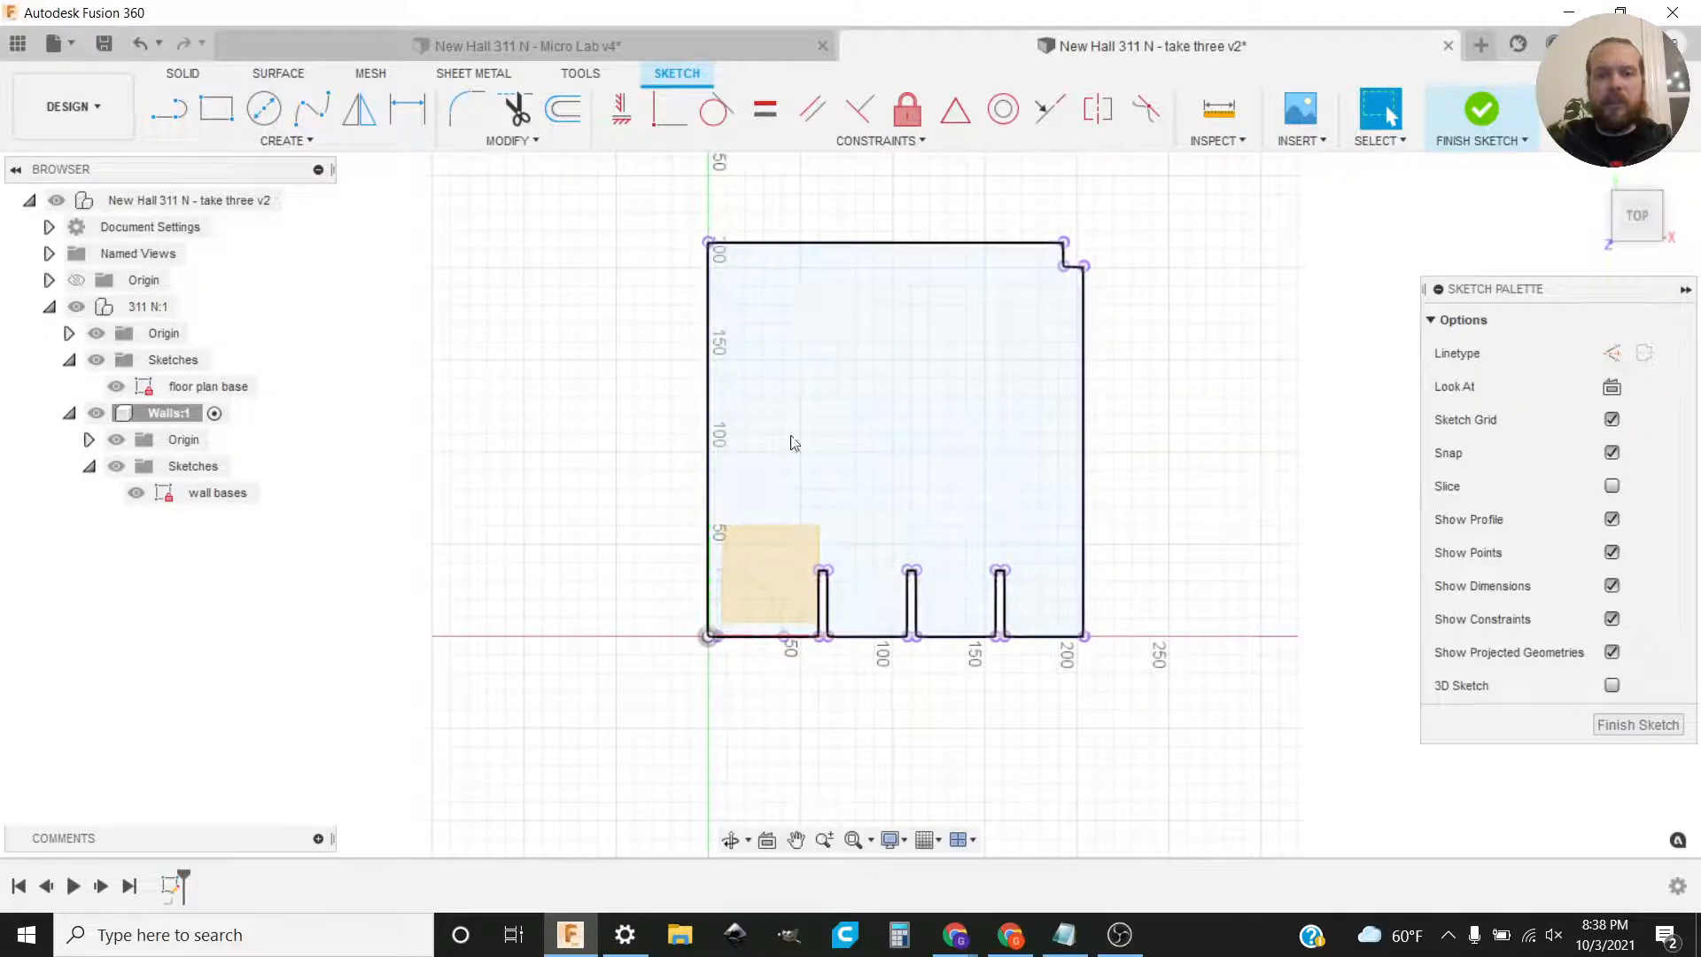
# Step: Sketch a horizontal line about 220 in long just above the floor plan's top edge, extending past both corners
pyautogui.moveTo(899, 285); pyautogui.dragTo(865, 330, button='middle')
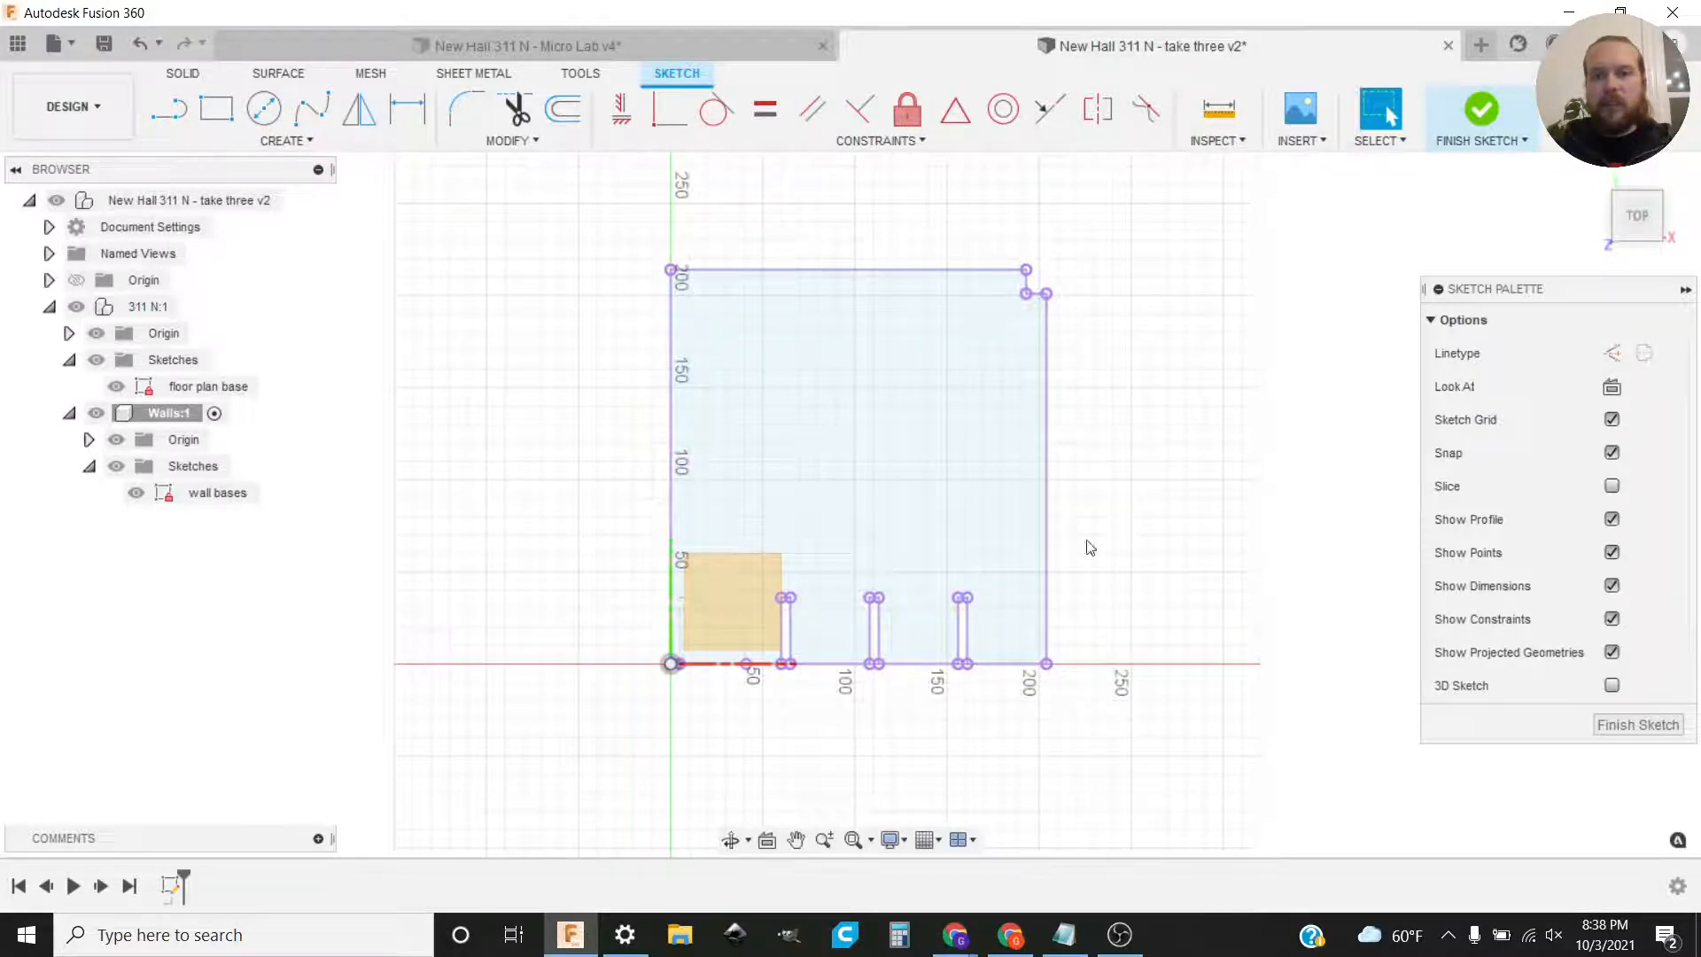
pyautogui.scroll(3, 676, 270)
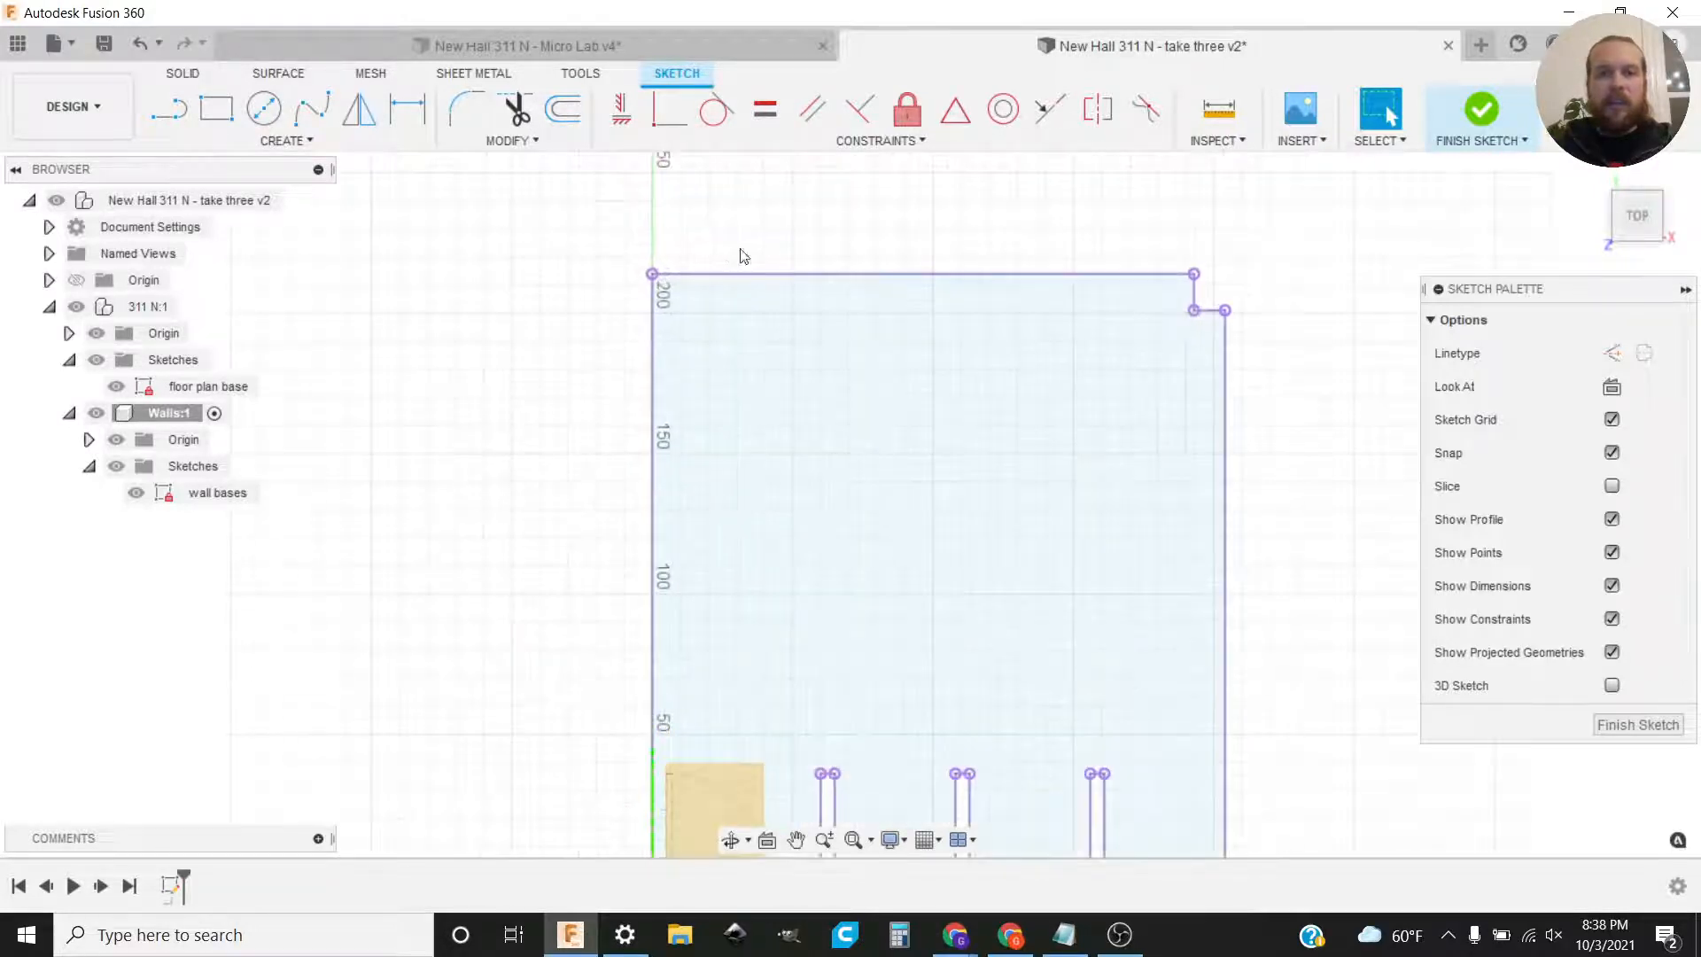
pyautogui.moveTo(740, 258); pyautogui.dragTo(673, 355, button='middle')
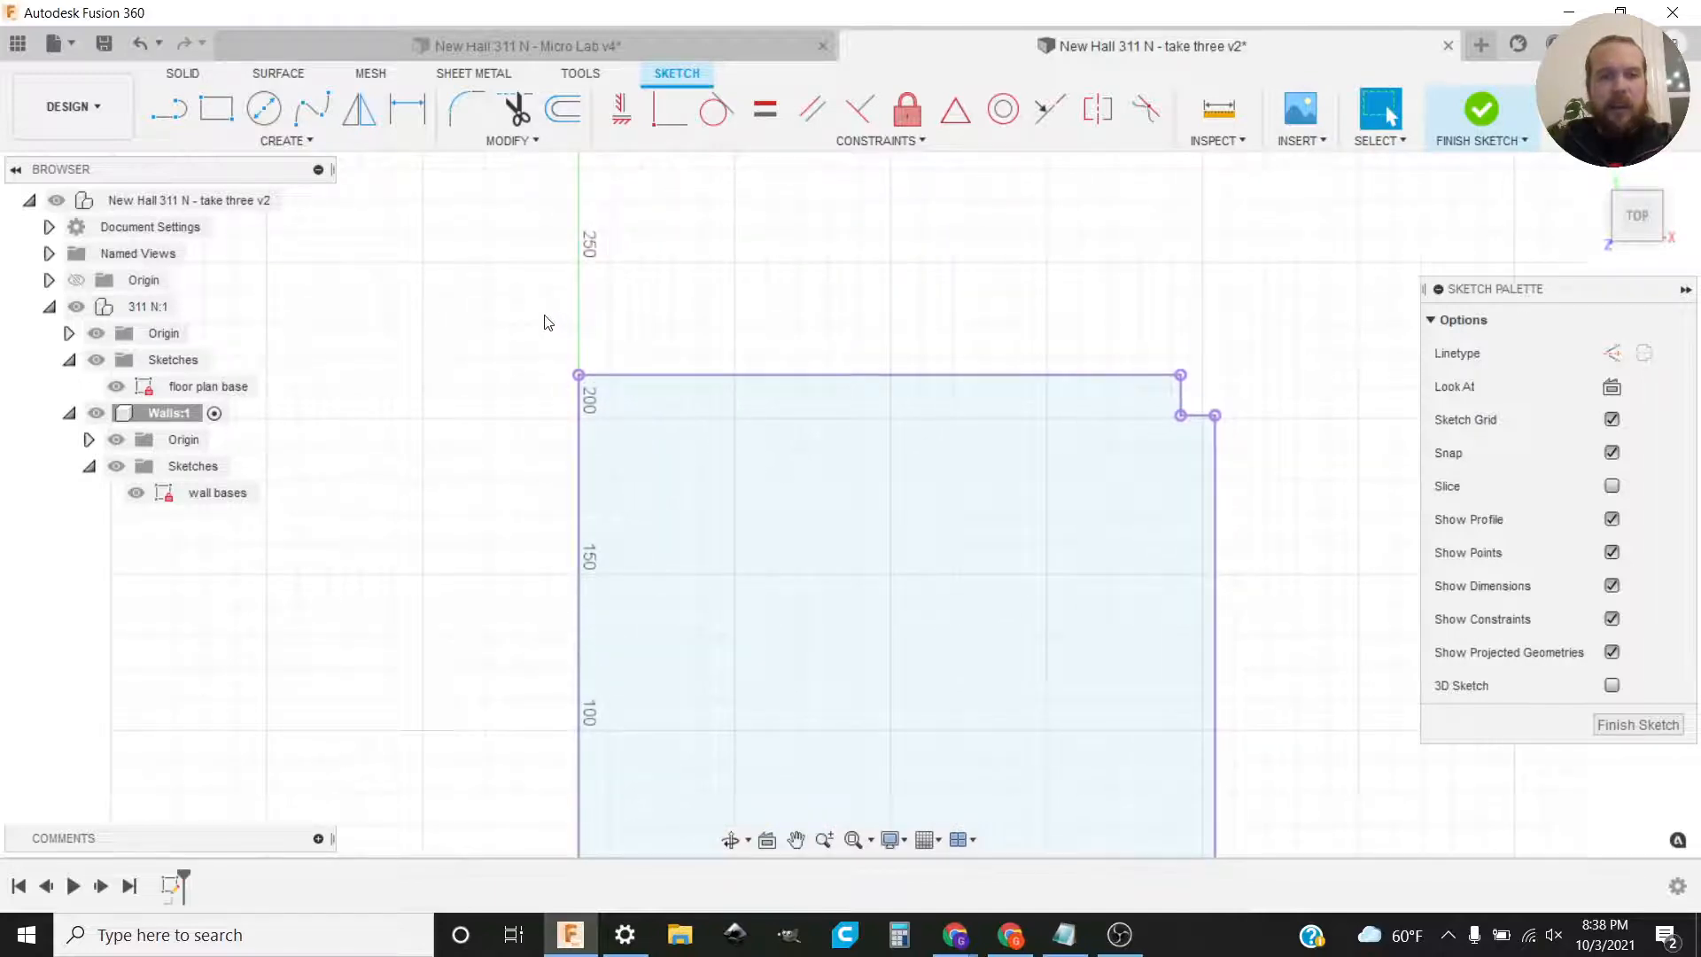
pyautogui.press('l')
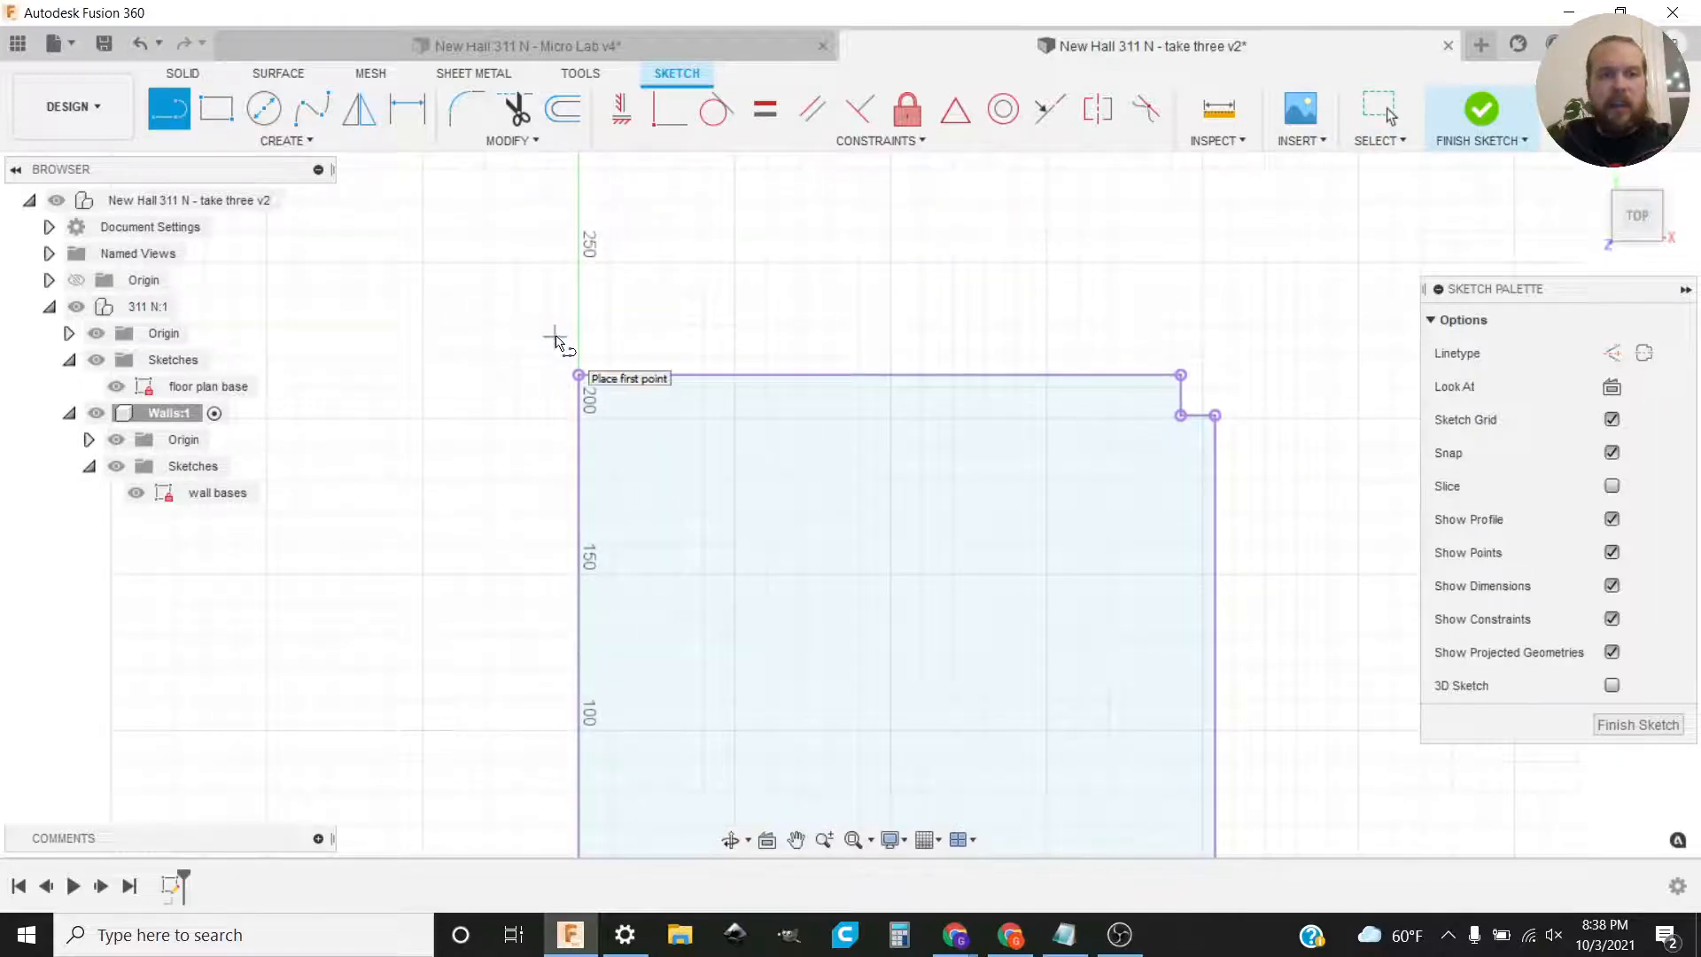
pyautogui.click(554, 336)
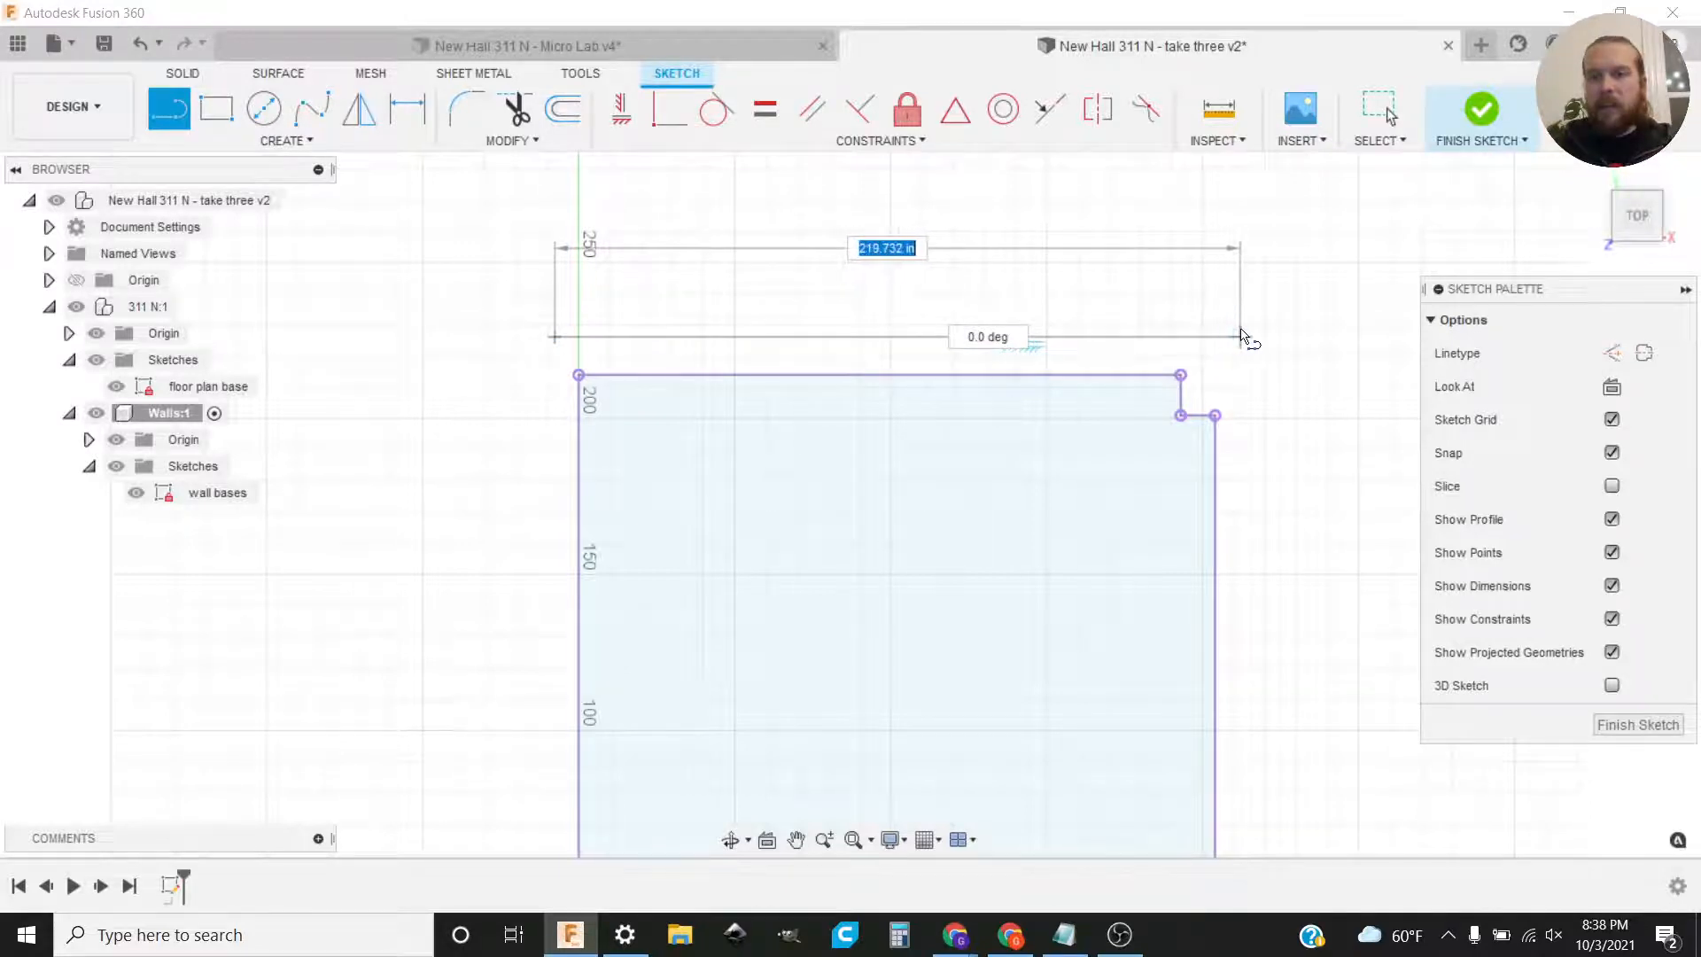
pyautogui.click(1241, 337)
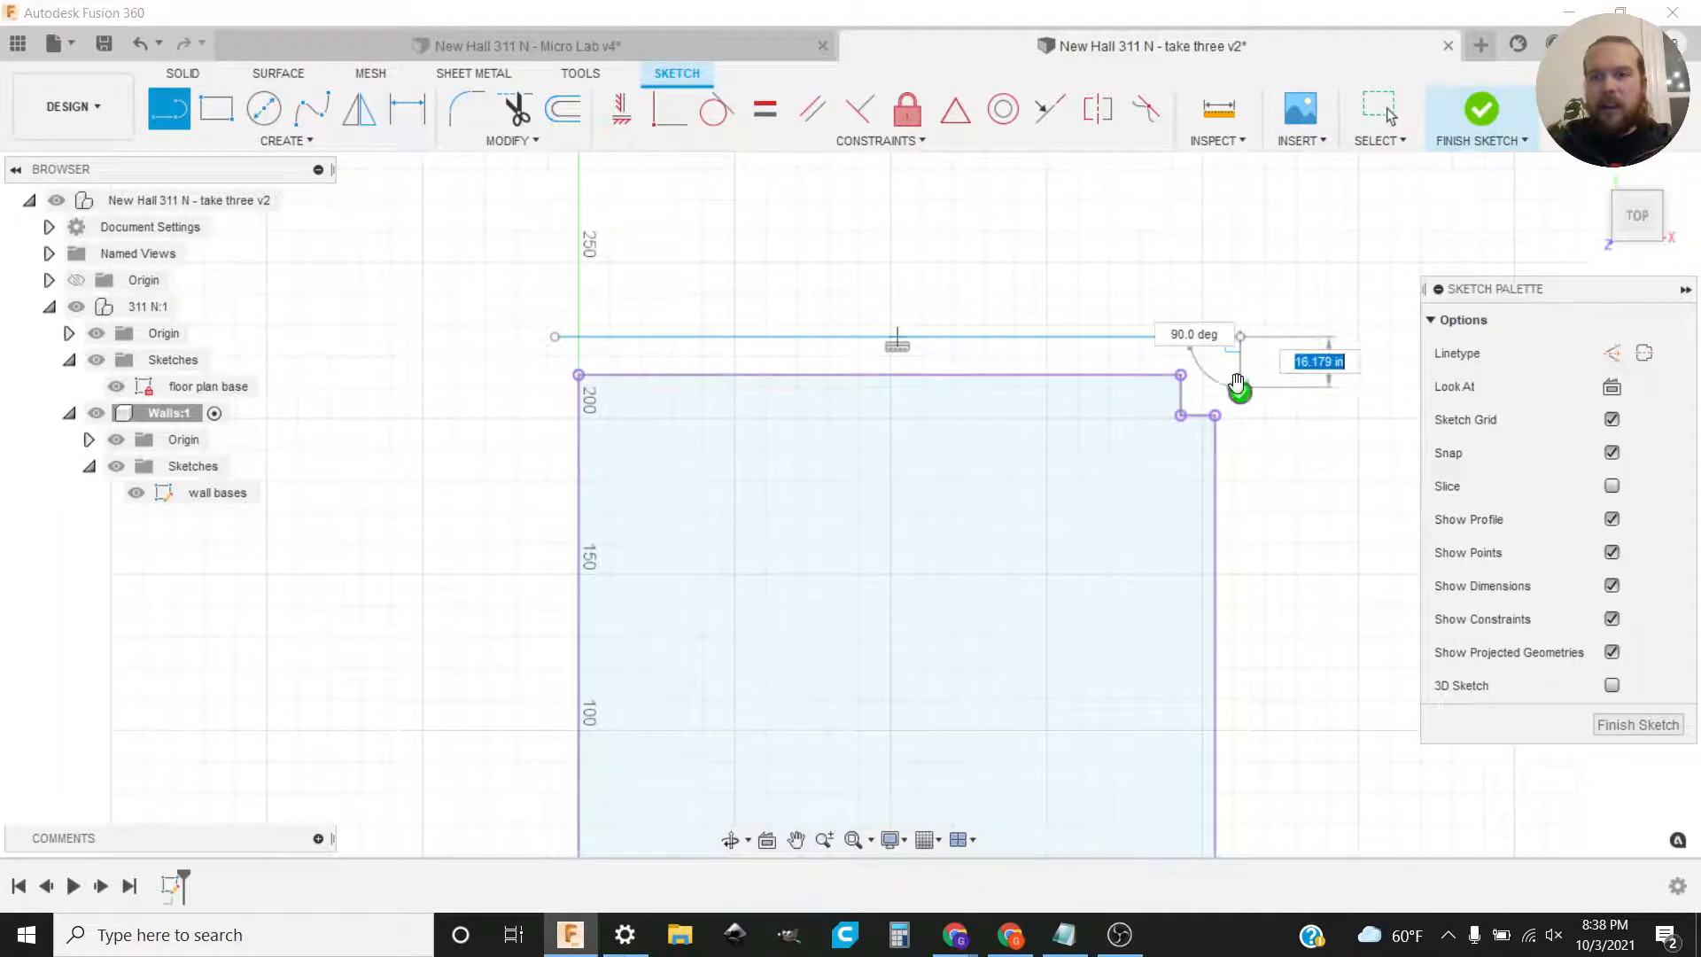
pyautogui.press('Escape')
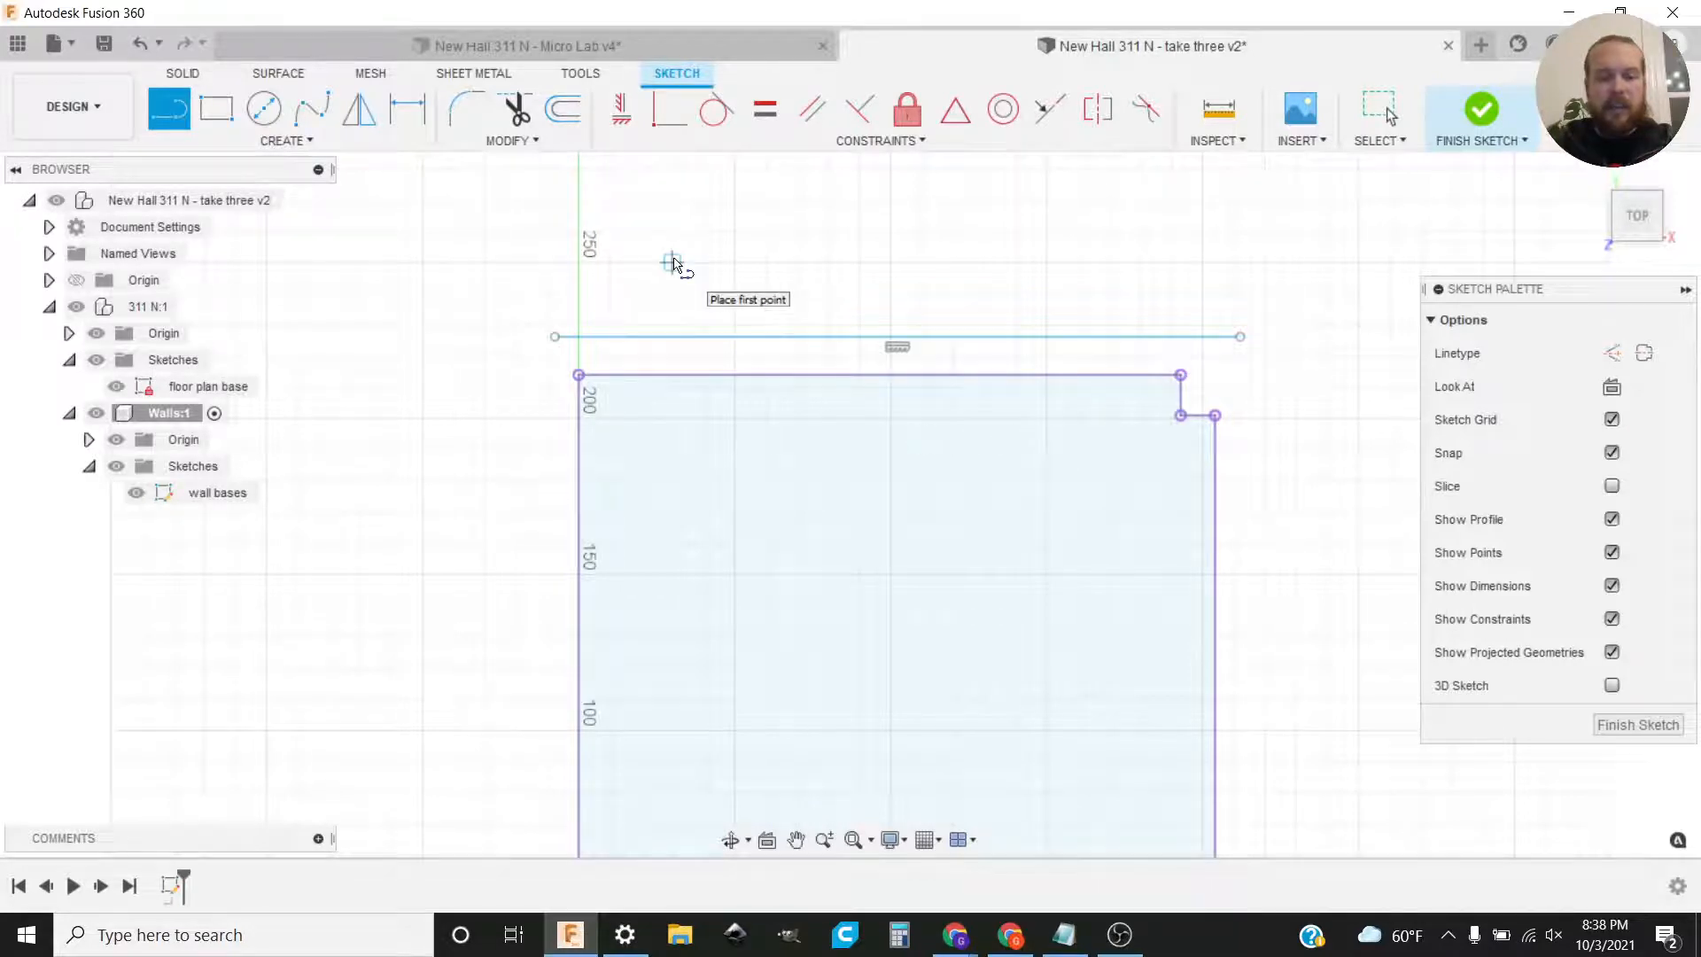
# Step: Dimension the gap between the new line and the floor plan's top edge using the outer wall thickness parameter
pyautogui.press('d')
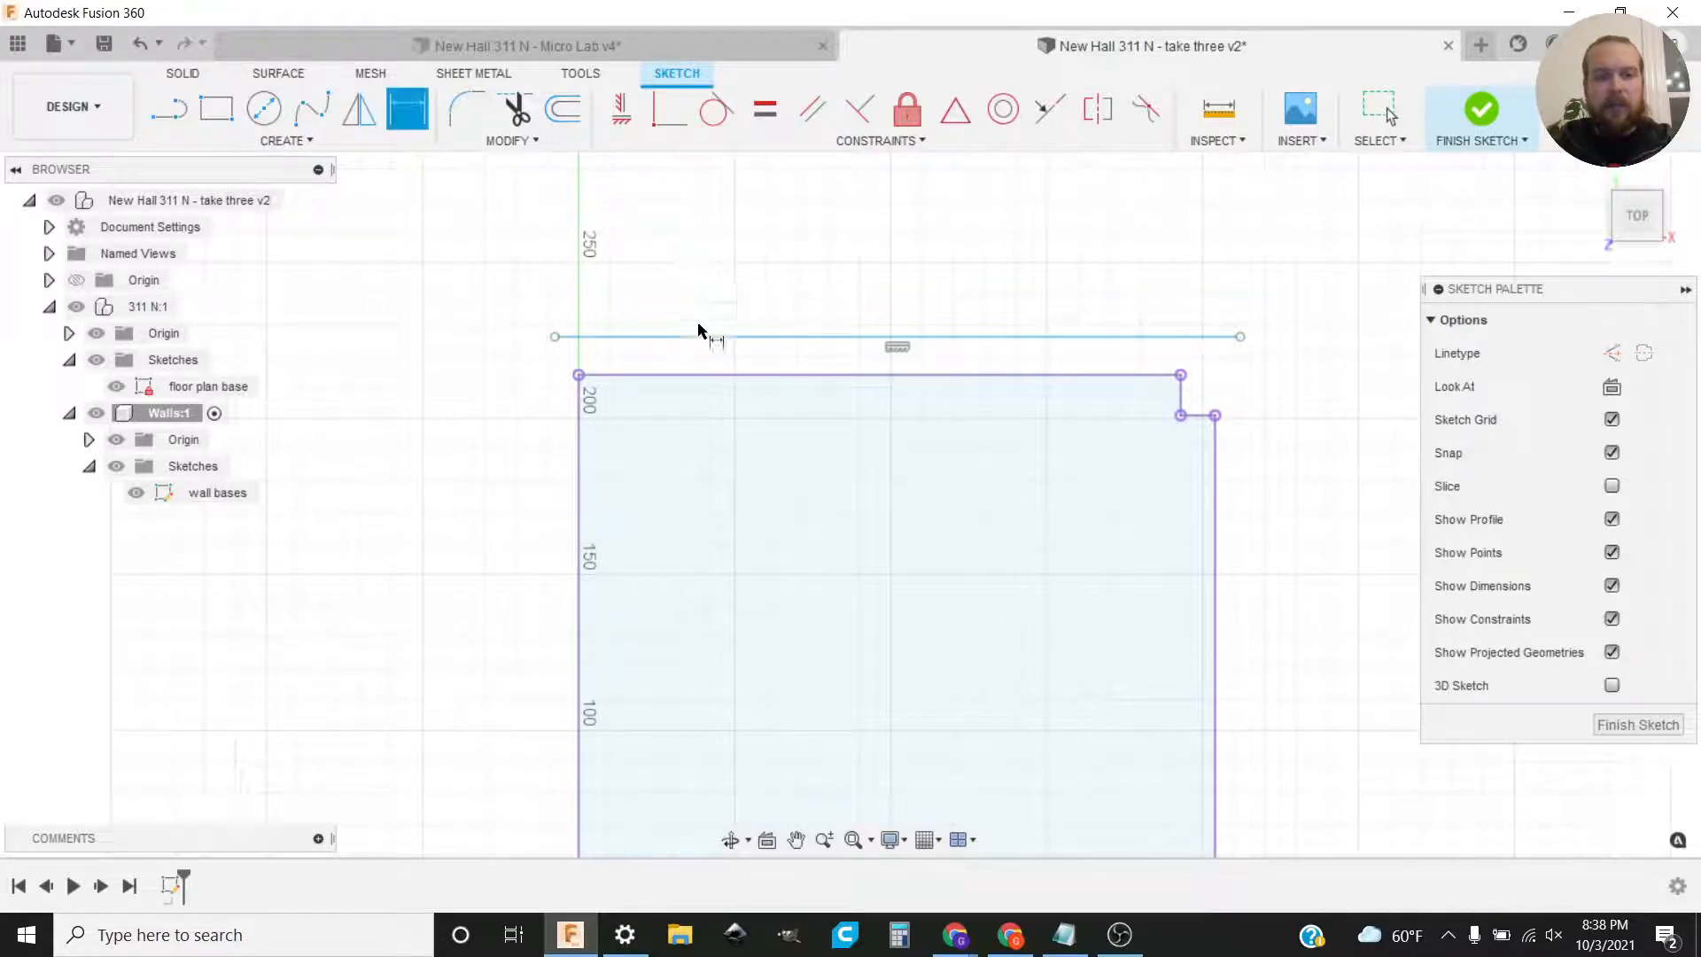
pyautogui.click(714, 375)
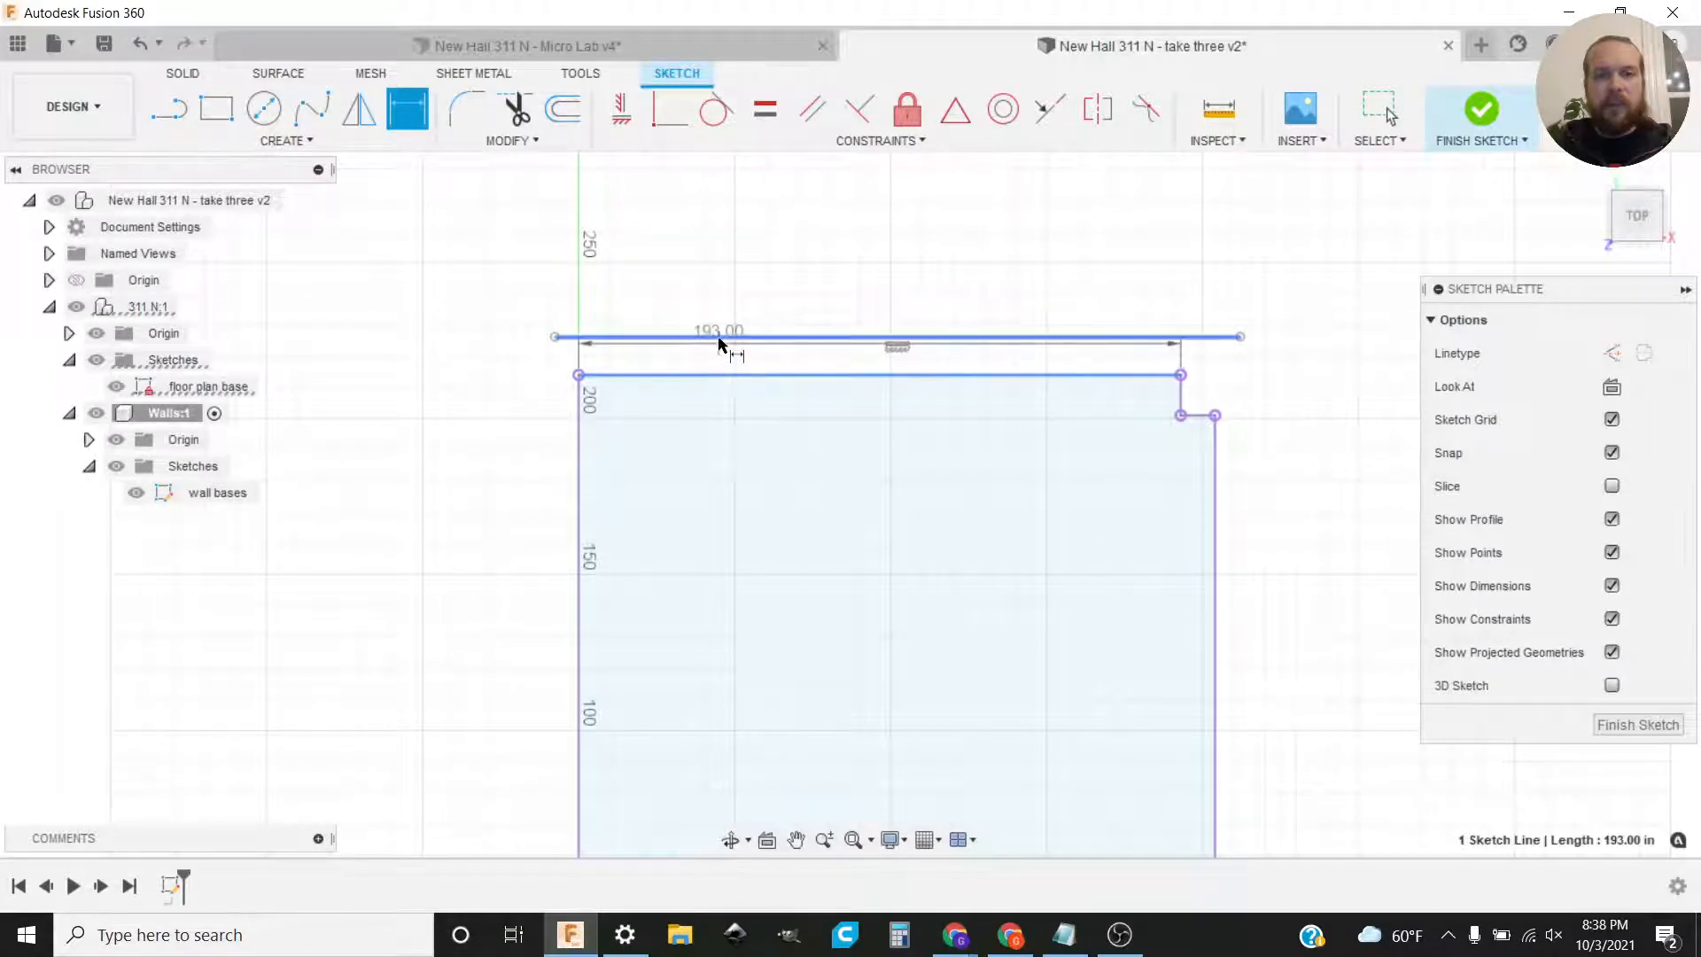
pyautogui.click(719, 336)
pyautogui.click(760, 279)
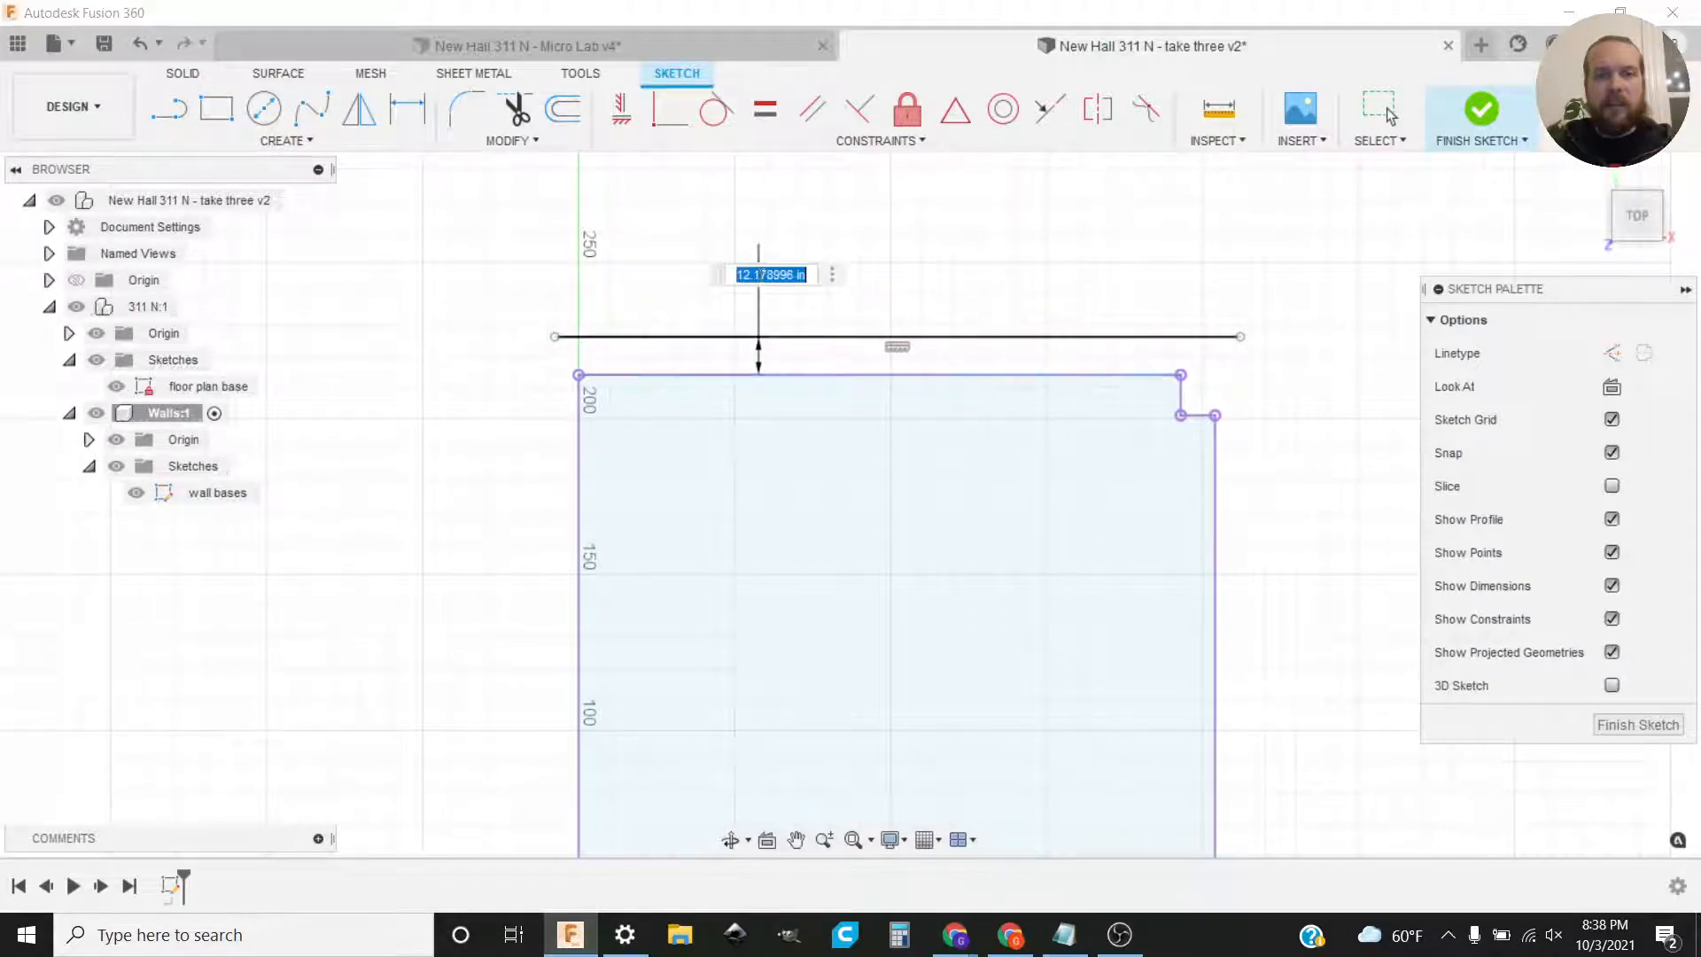
pyautogui.write('outt')
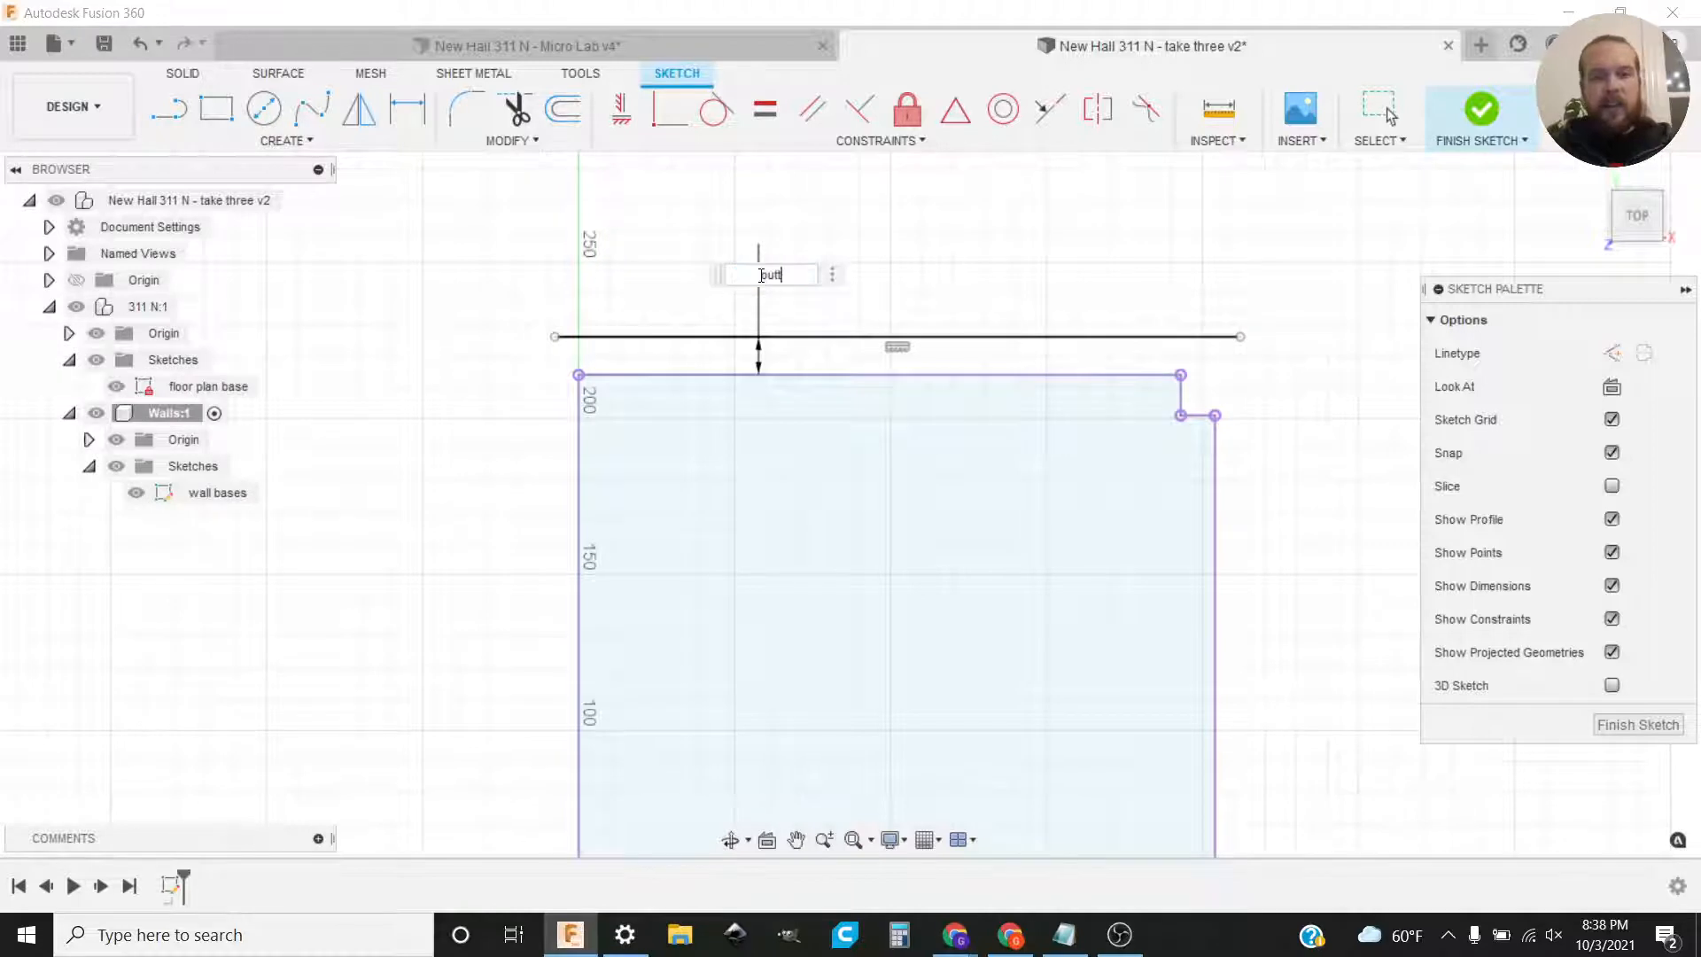
pyautogui.press('Return')
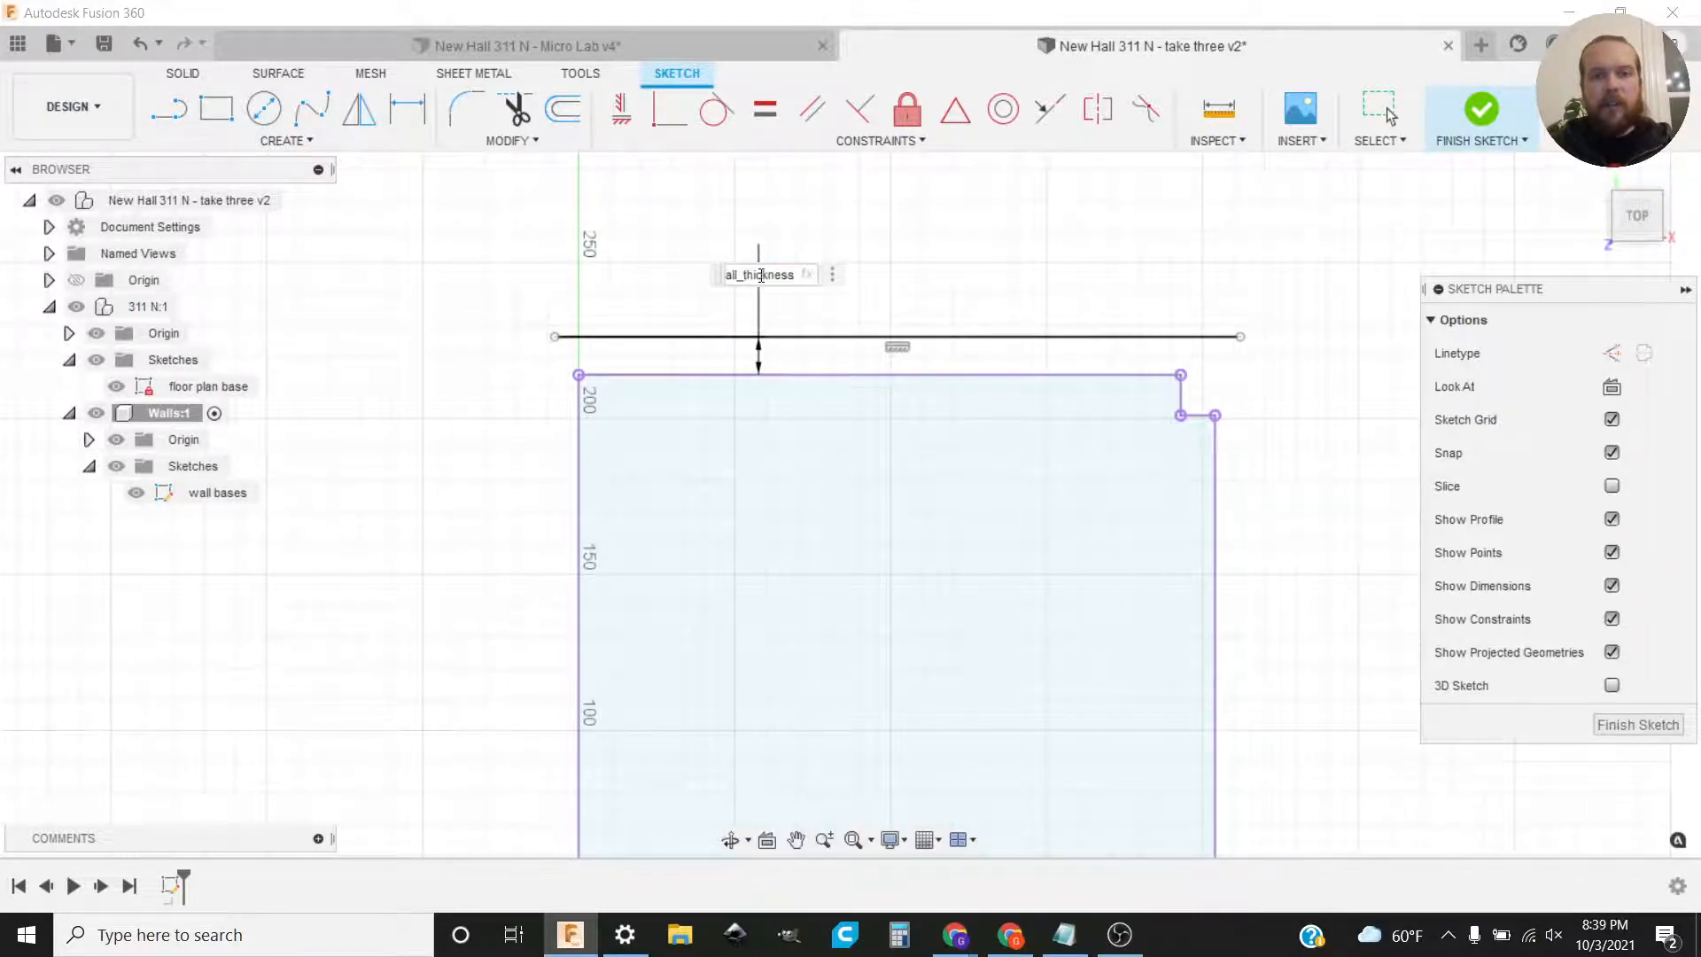
pyautogui.press('Return')
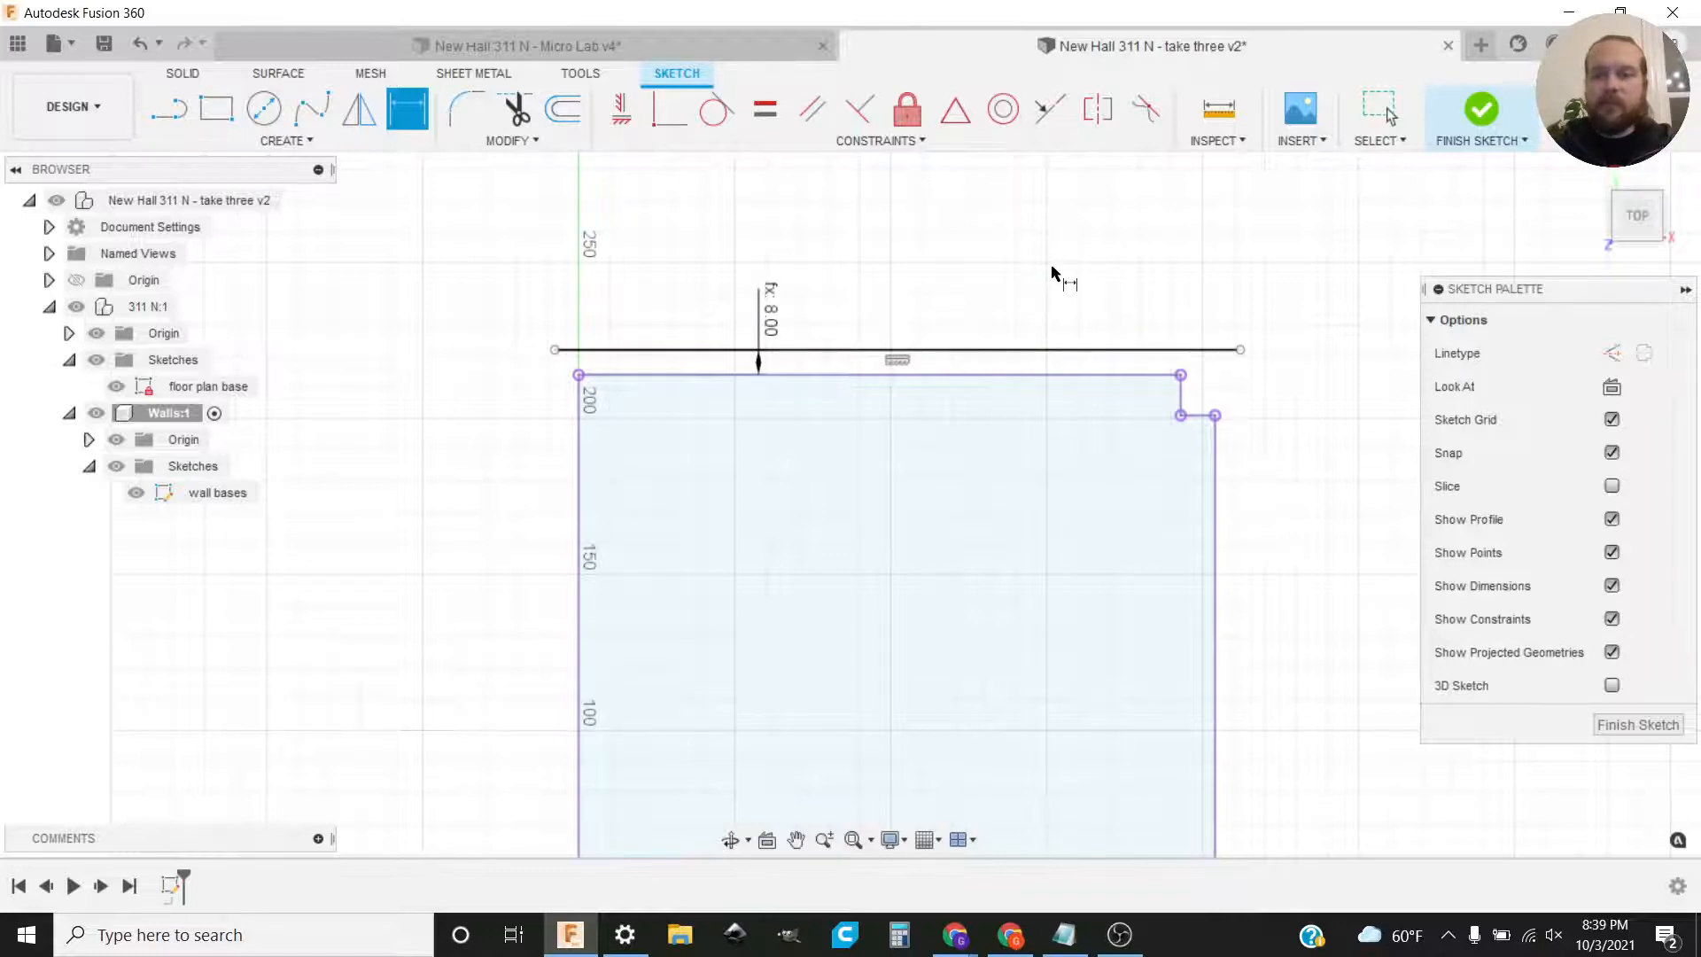
# Step: Set the horizontal distance from the floor plan's upper-left corner to the line's left endpoint to inside_wall_thickness
pyautogui.click(577, 374)
pyautogui.click(554, 350)
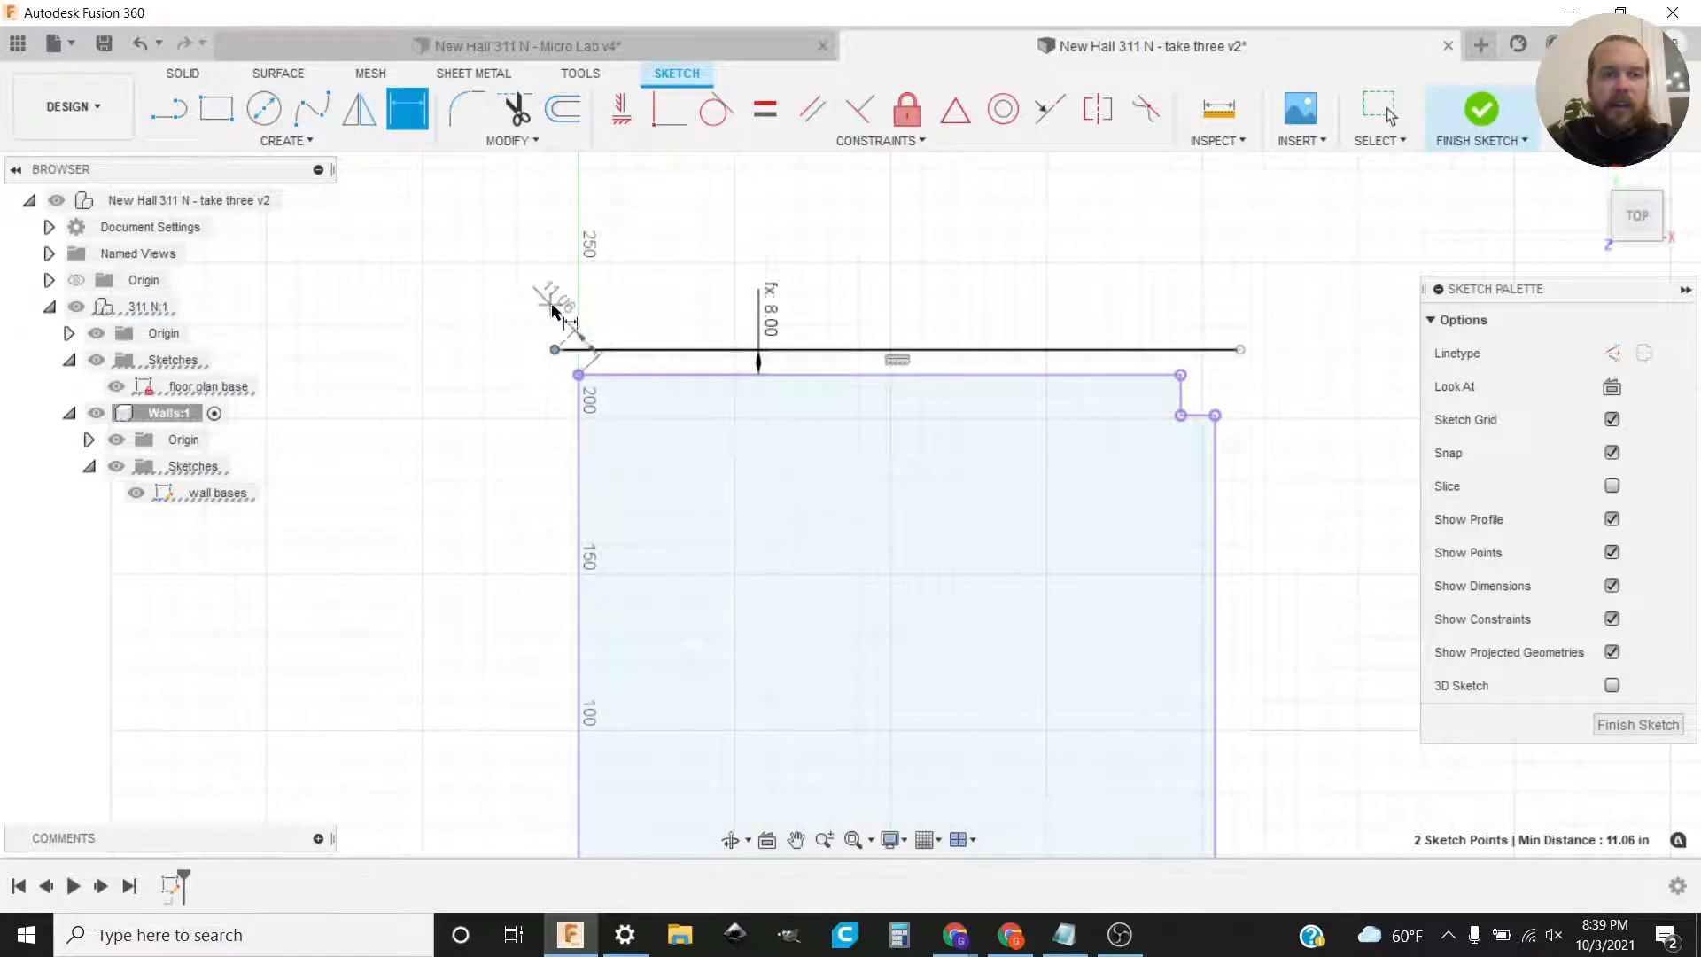
pyautogui.click(571, 306)
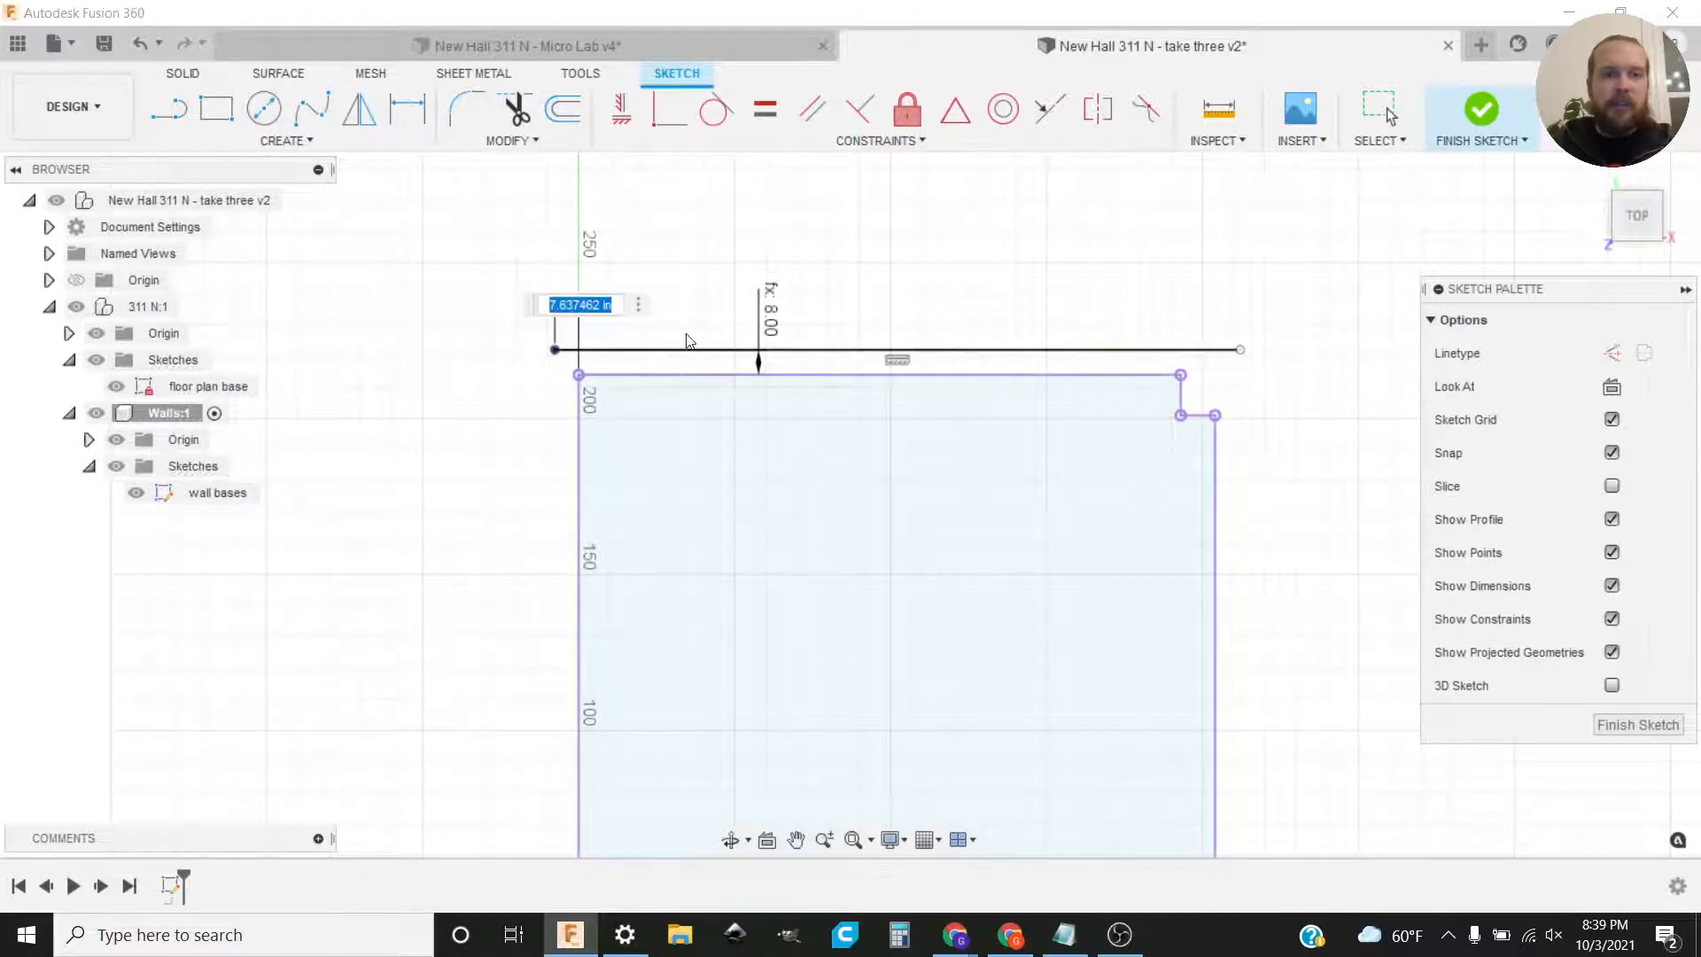
pyautogui.write('ins')
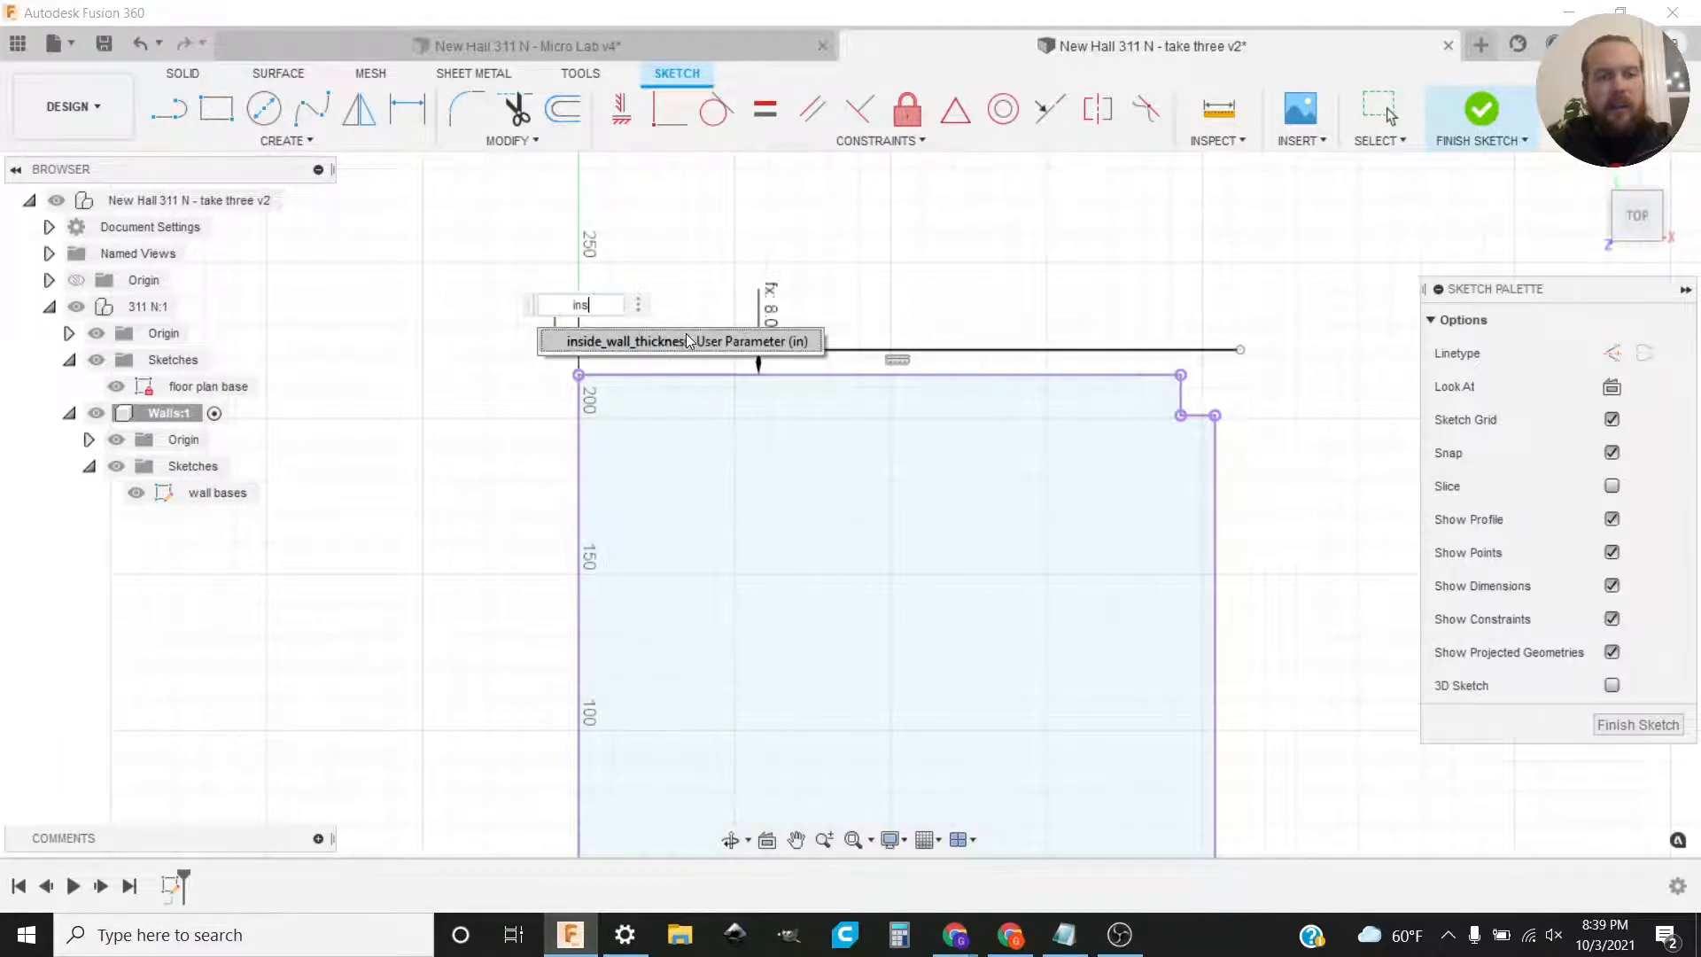
pyautogui.press('Return')
pyautogui.press('Return')
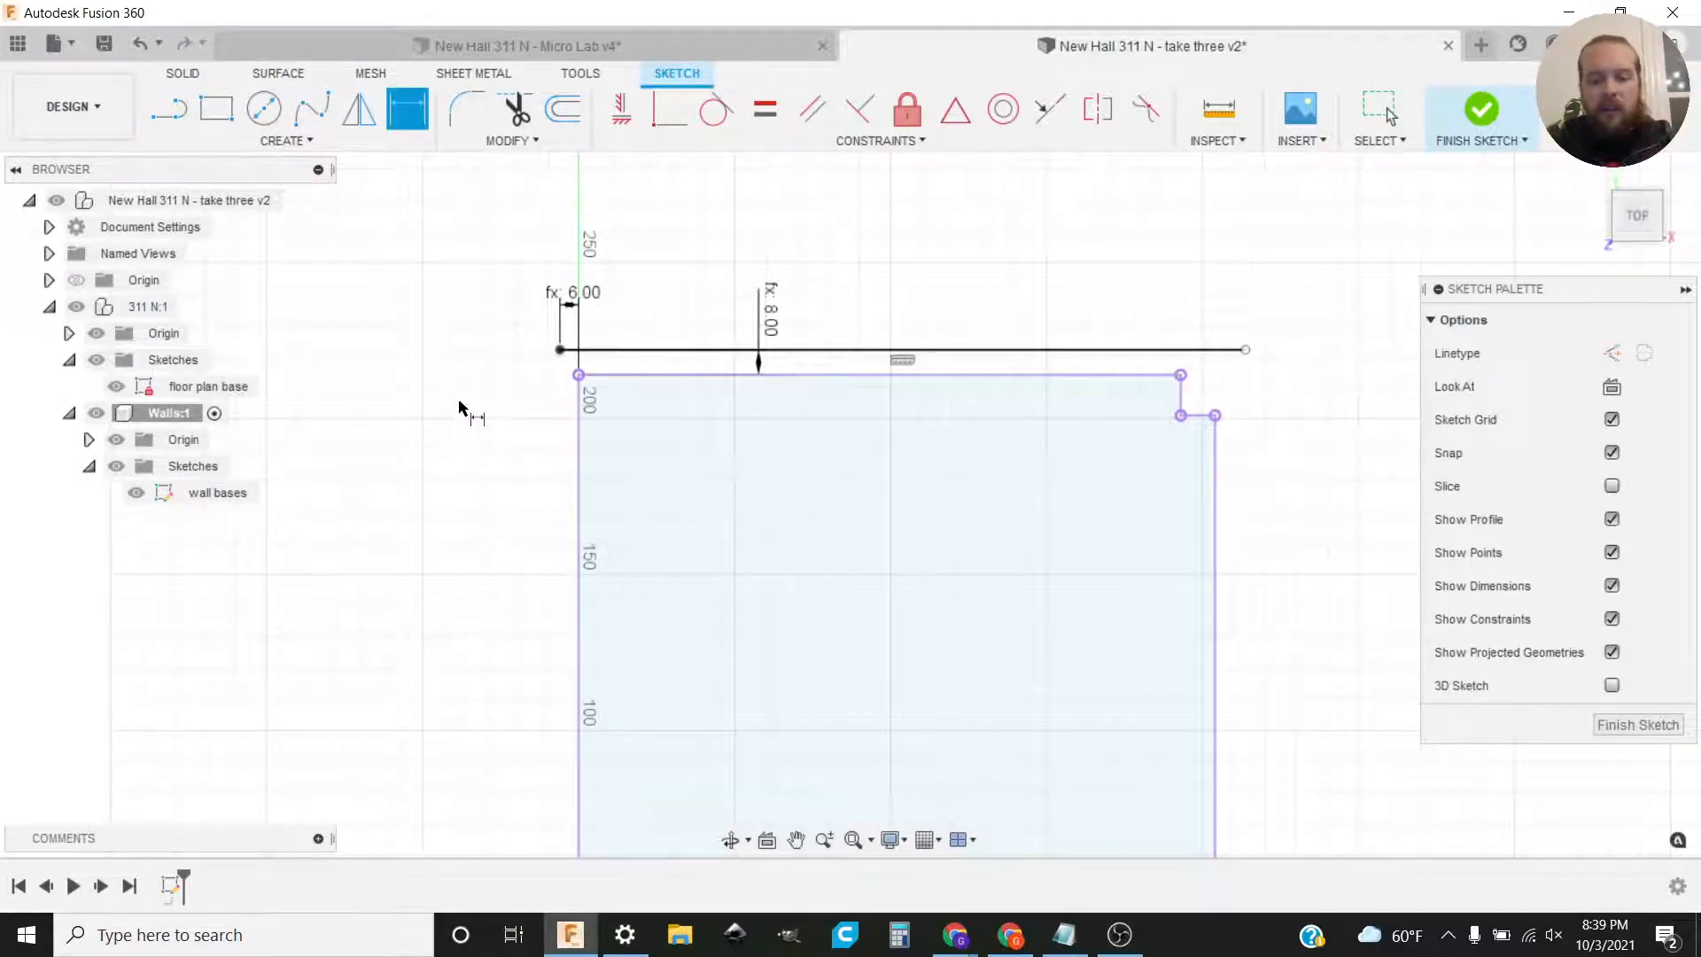
# Step: Draw lines closing both ends of the upper wall strip, joining the offset line to the floor plan's two top-edge corners
pyautogui.press('l')
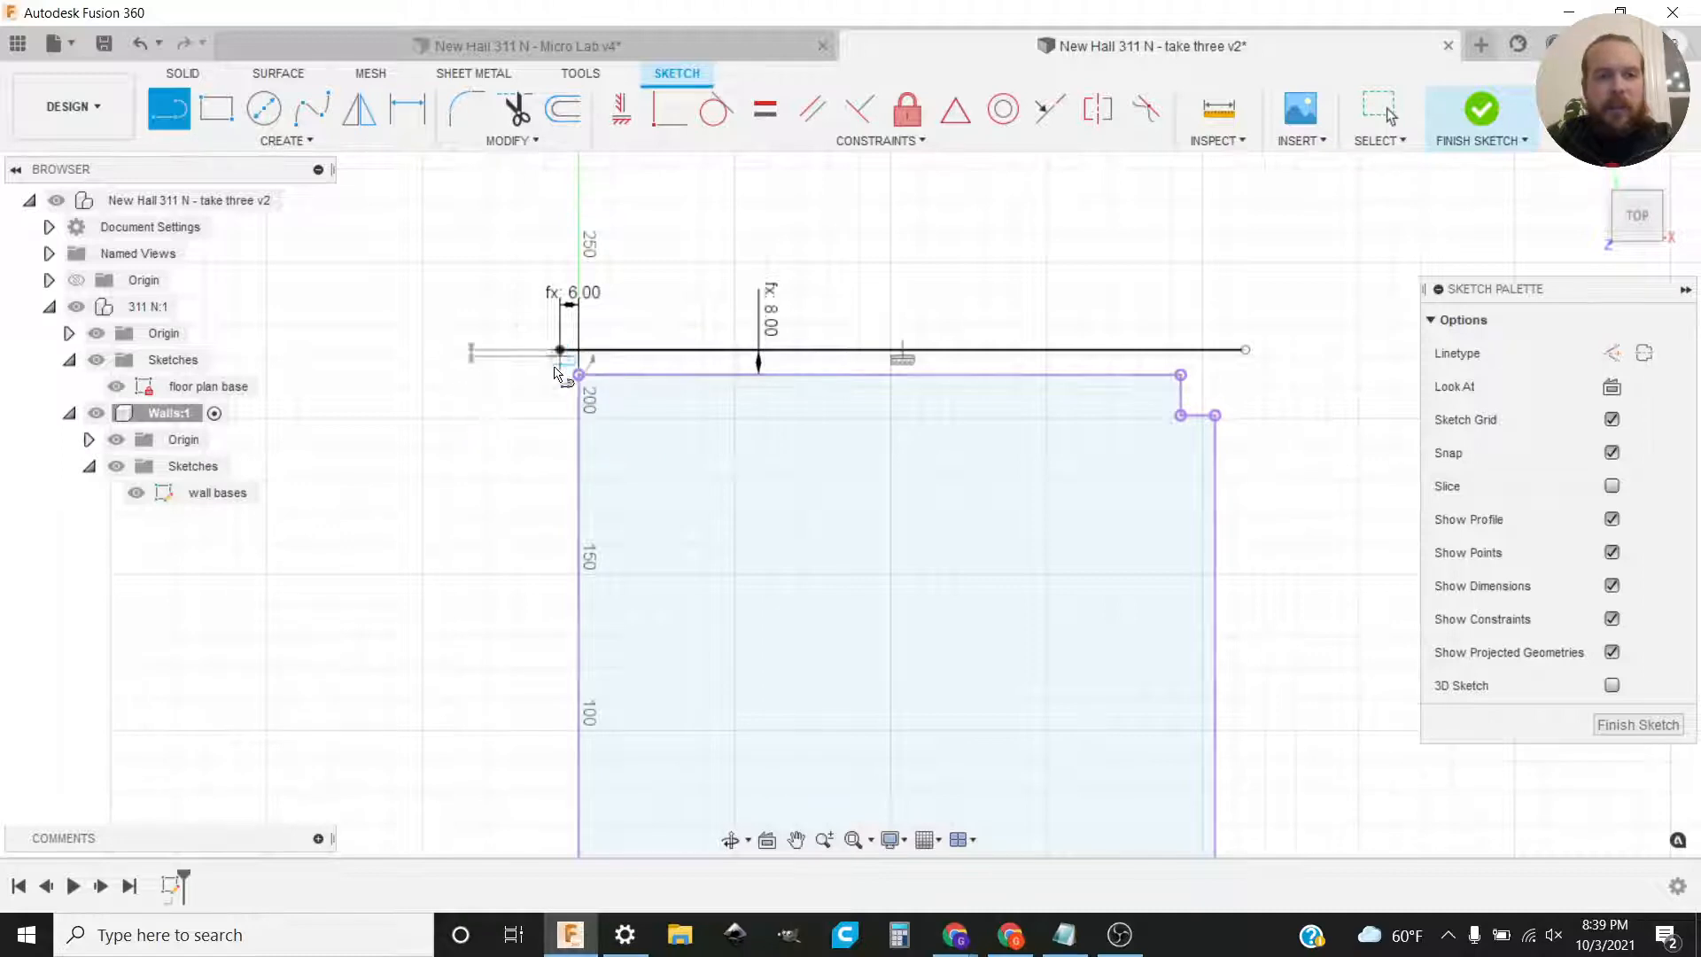
pyautogui.click(559, 351)
pyautogui.click(565, 373)
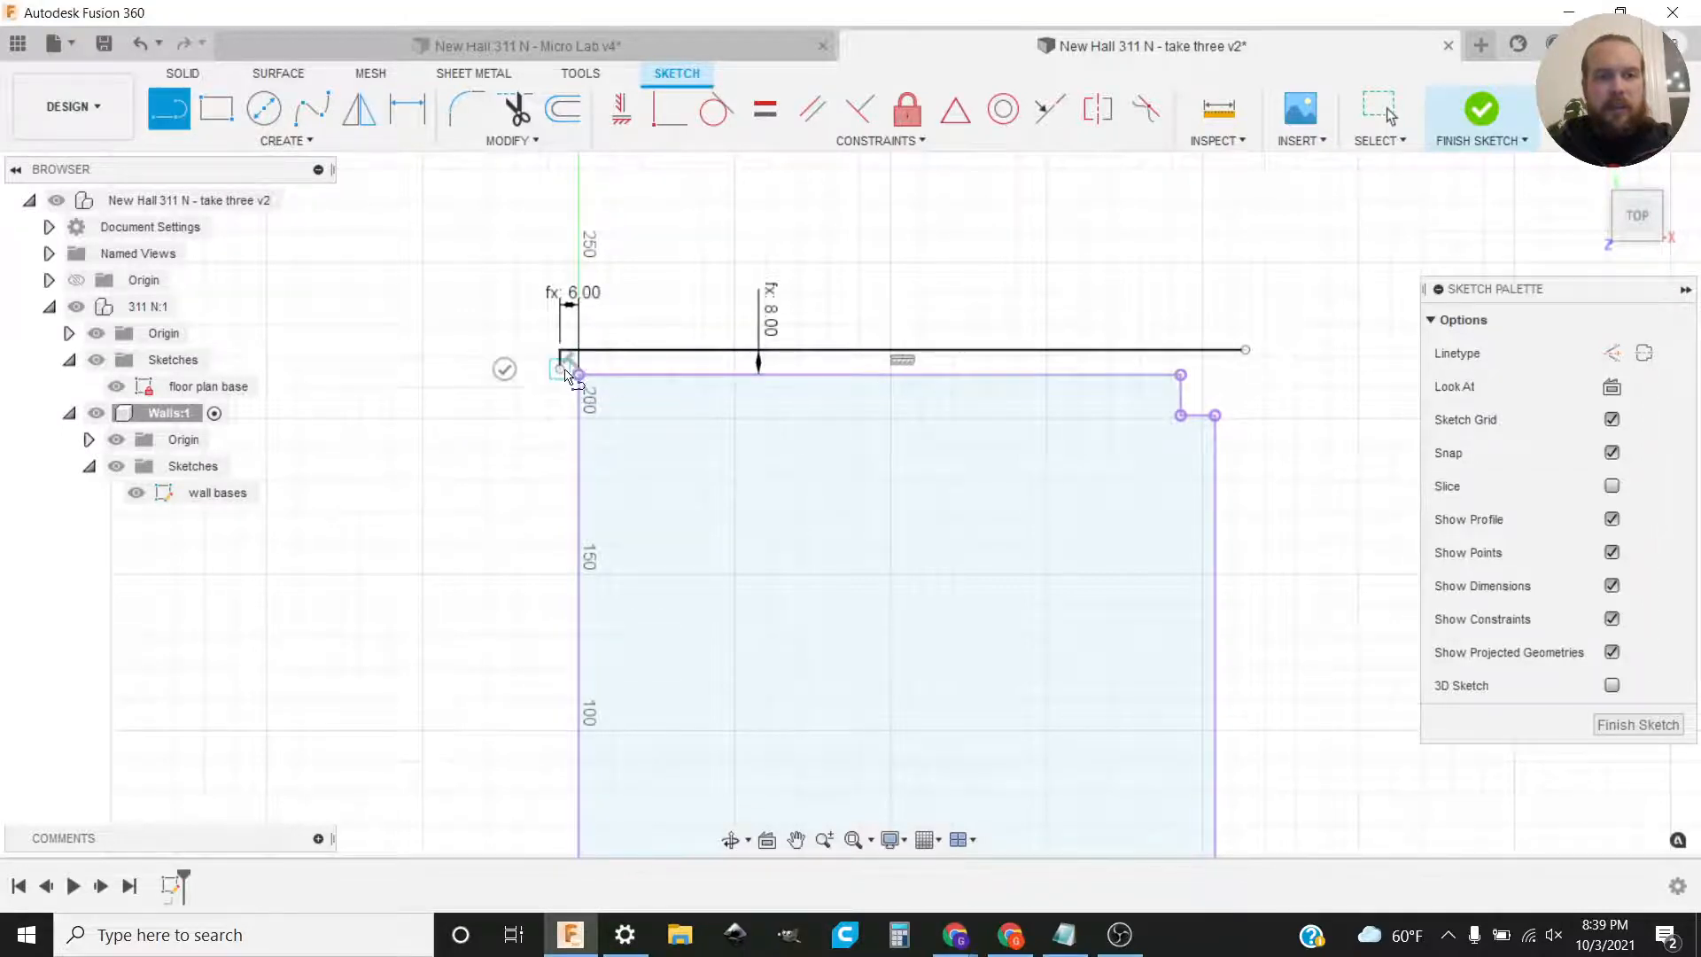
pyautogui.doubleClick(578, 374)
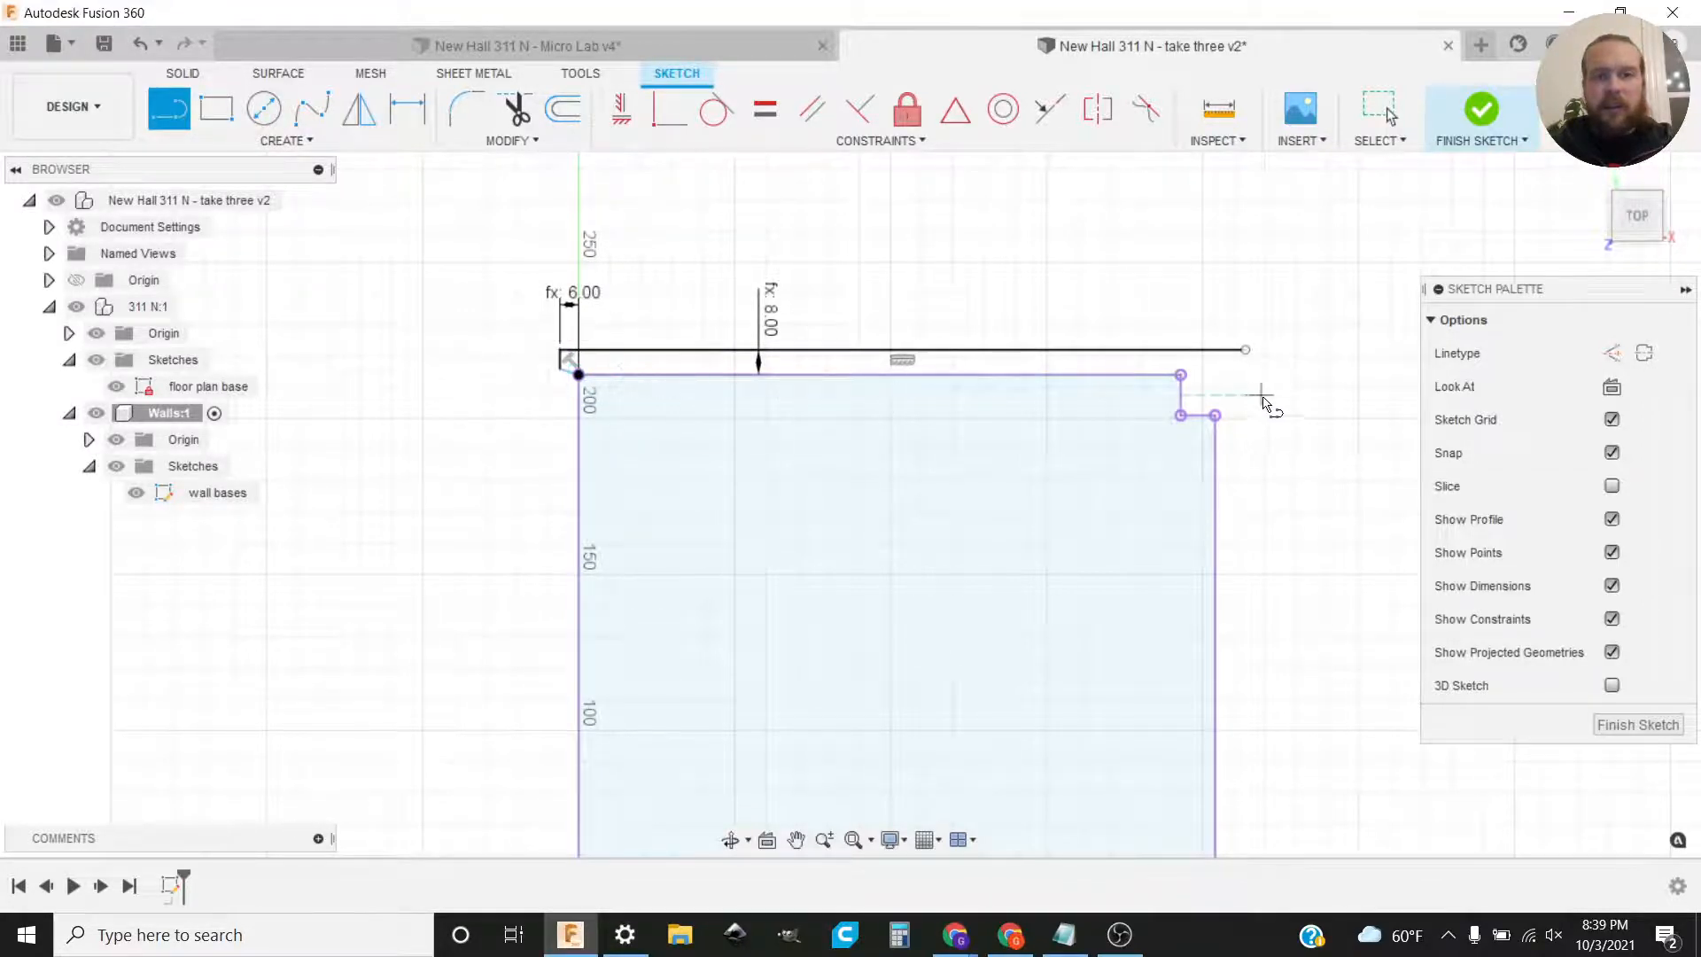
pyautogui.click(1180, 375)
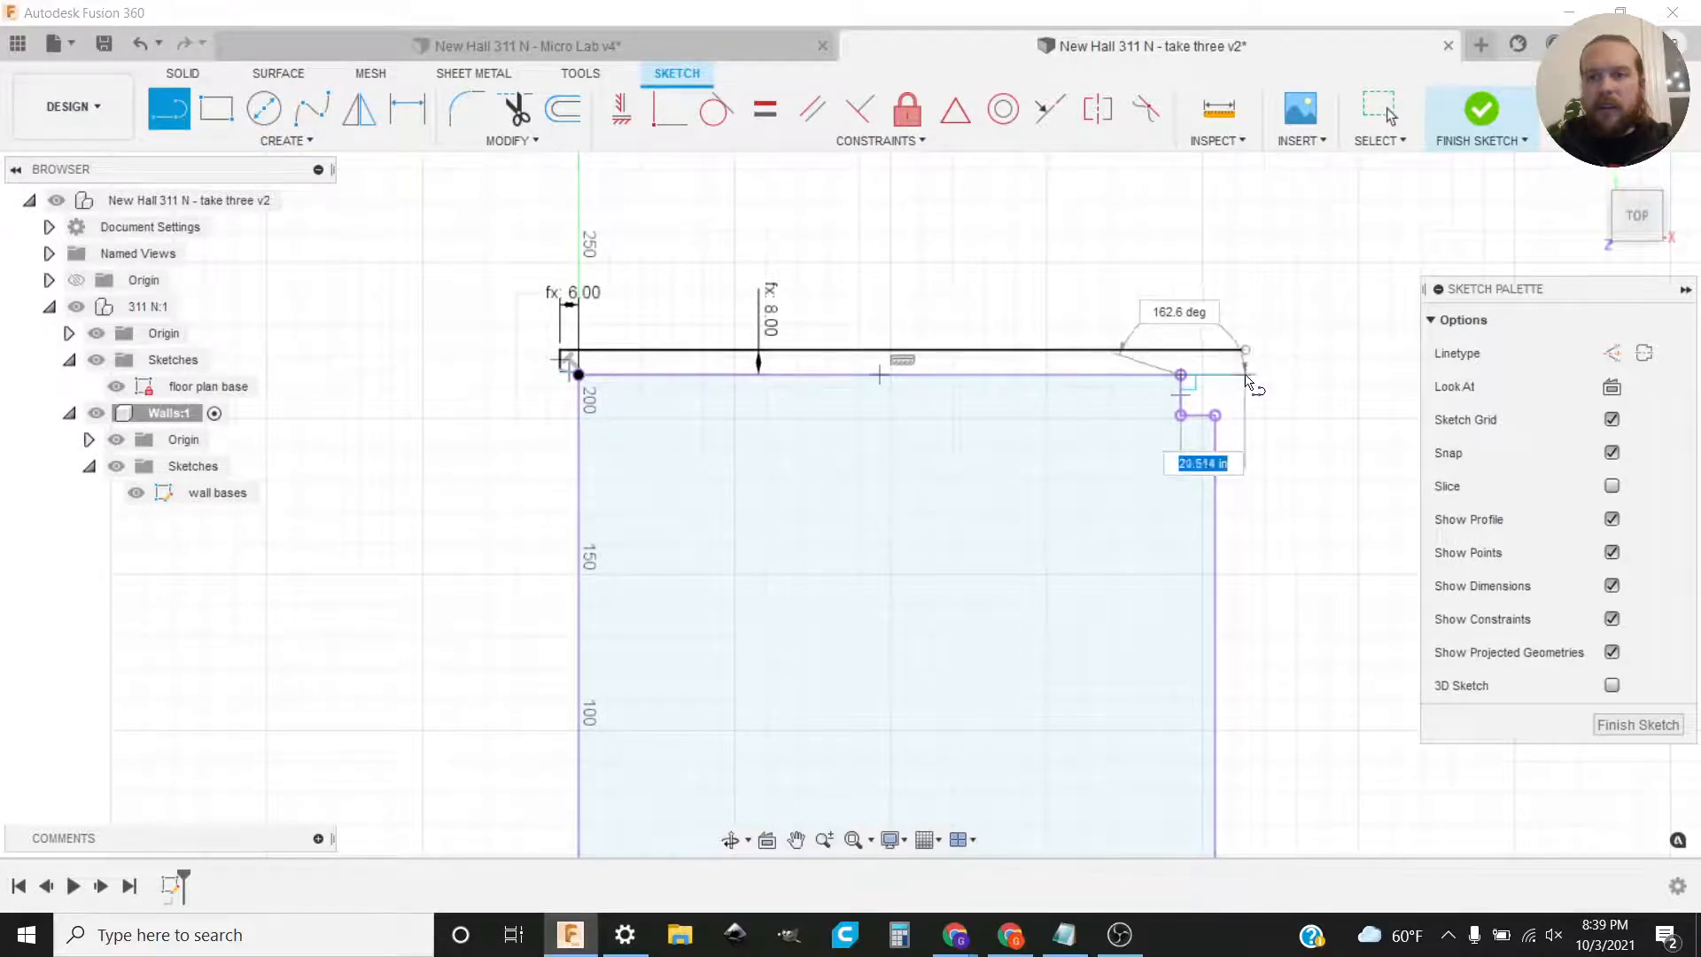
pyautogui.click(1246, 376)
pyautogui.click(1249, 354)
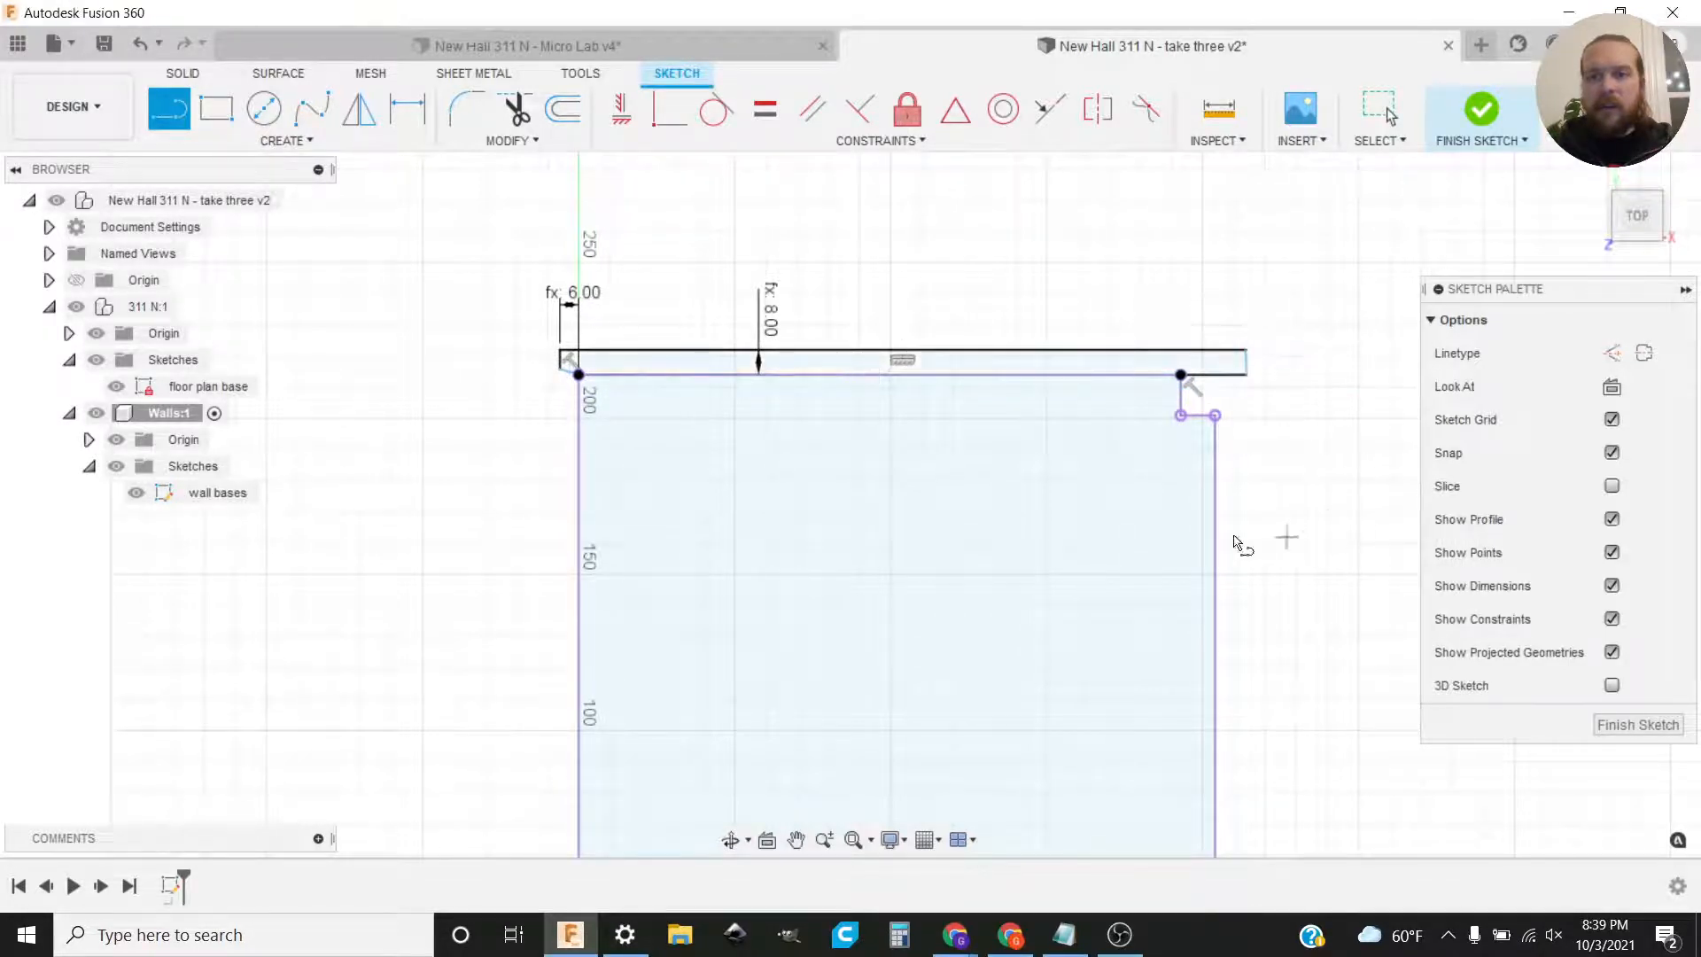
# Step: Apply a horizontal constraint to the short slanted line at the upper wall strip's left end
pyautogui.scroll(5, 1247, 354)
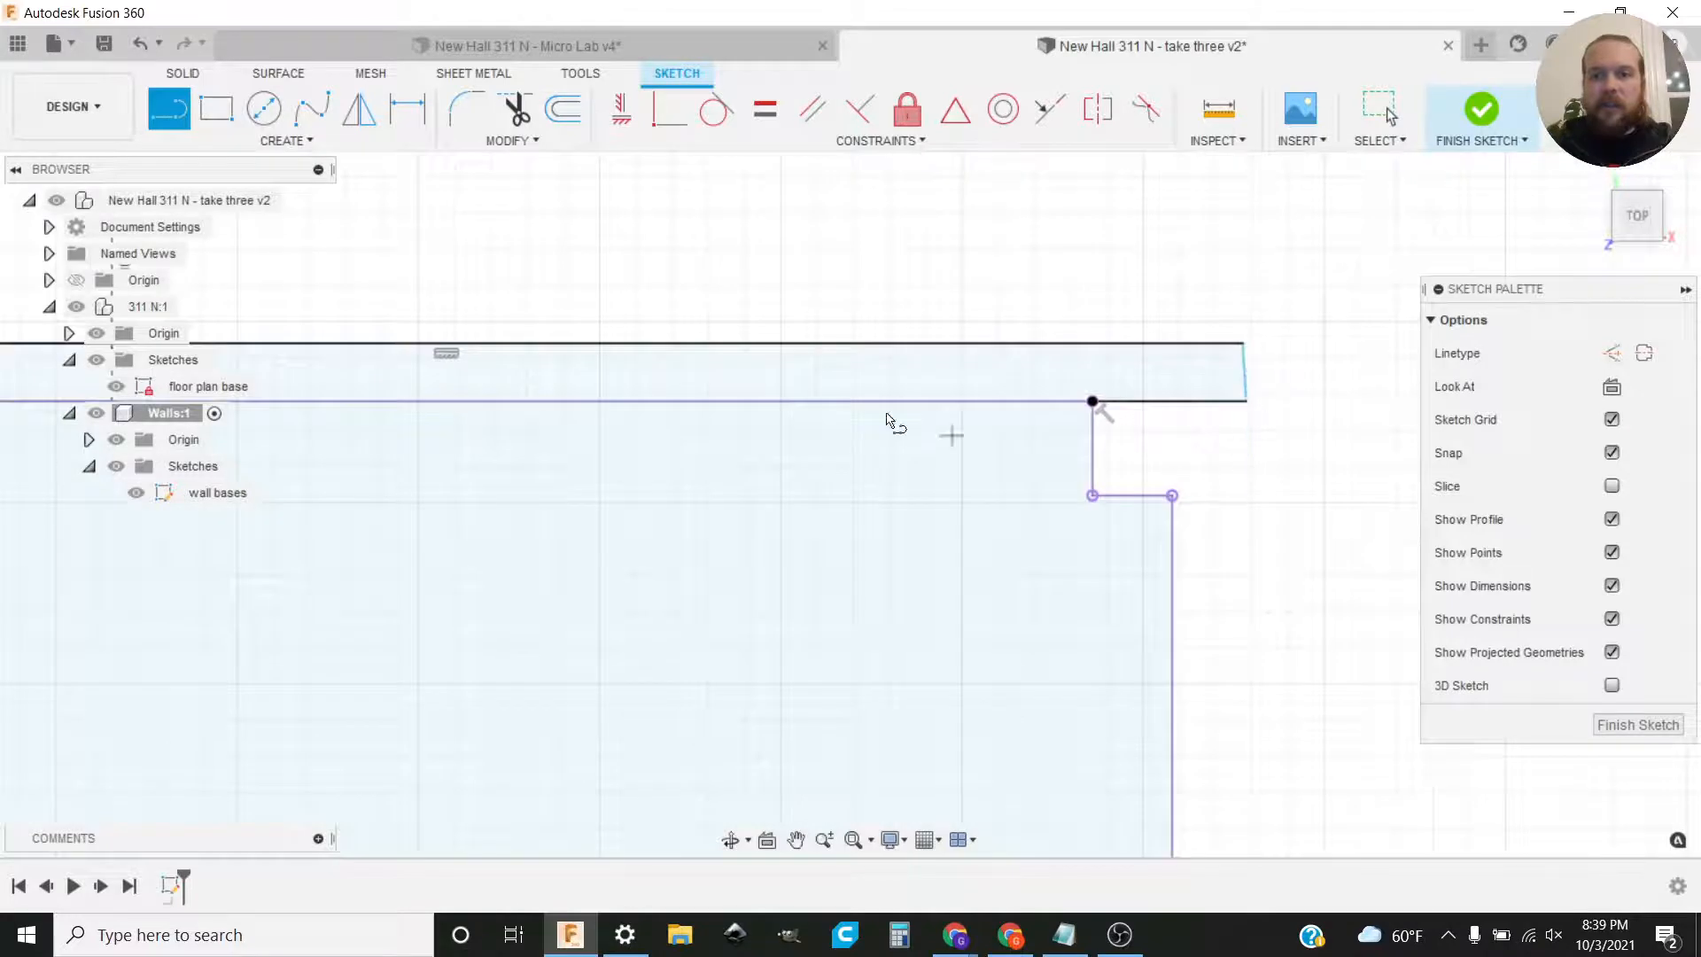
pyautogui.scroll(-3, 733, 444)
pyautogui.moveTo(631, 457)
pyautogui.mouseDown(button='middle')
pyautogui.moveTo(903, 451)
pyautogui.moveTo(976, 497)
pyautogui.moveTo(949, 520)
pyautogui.moveTo(861, 475)
pyautogui.moveTo(980, 501)
pyautogui.mouseUp(button='middle')
pyautogui.scroll(3, 301, 372)
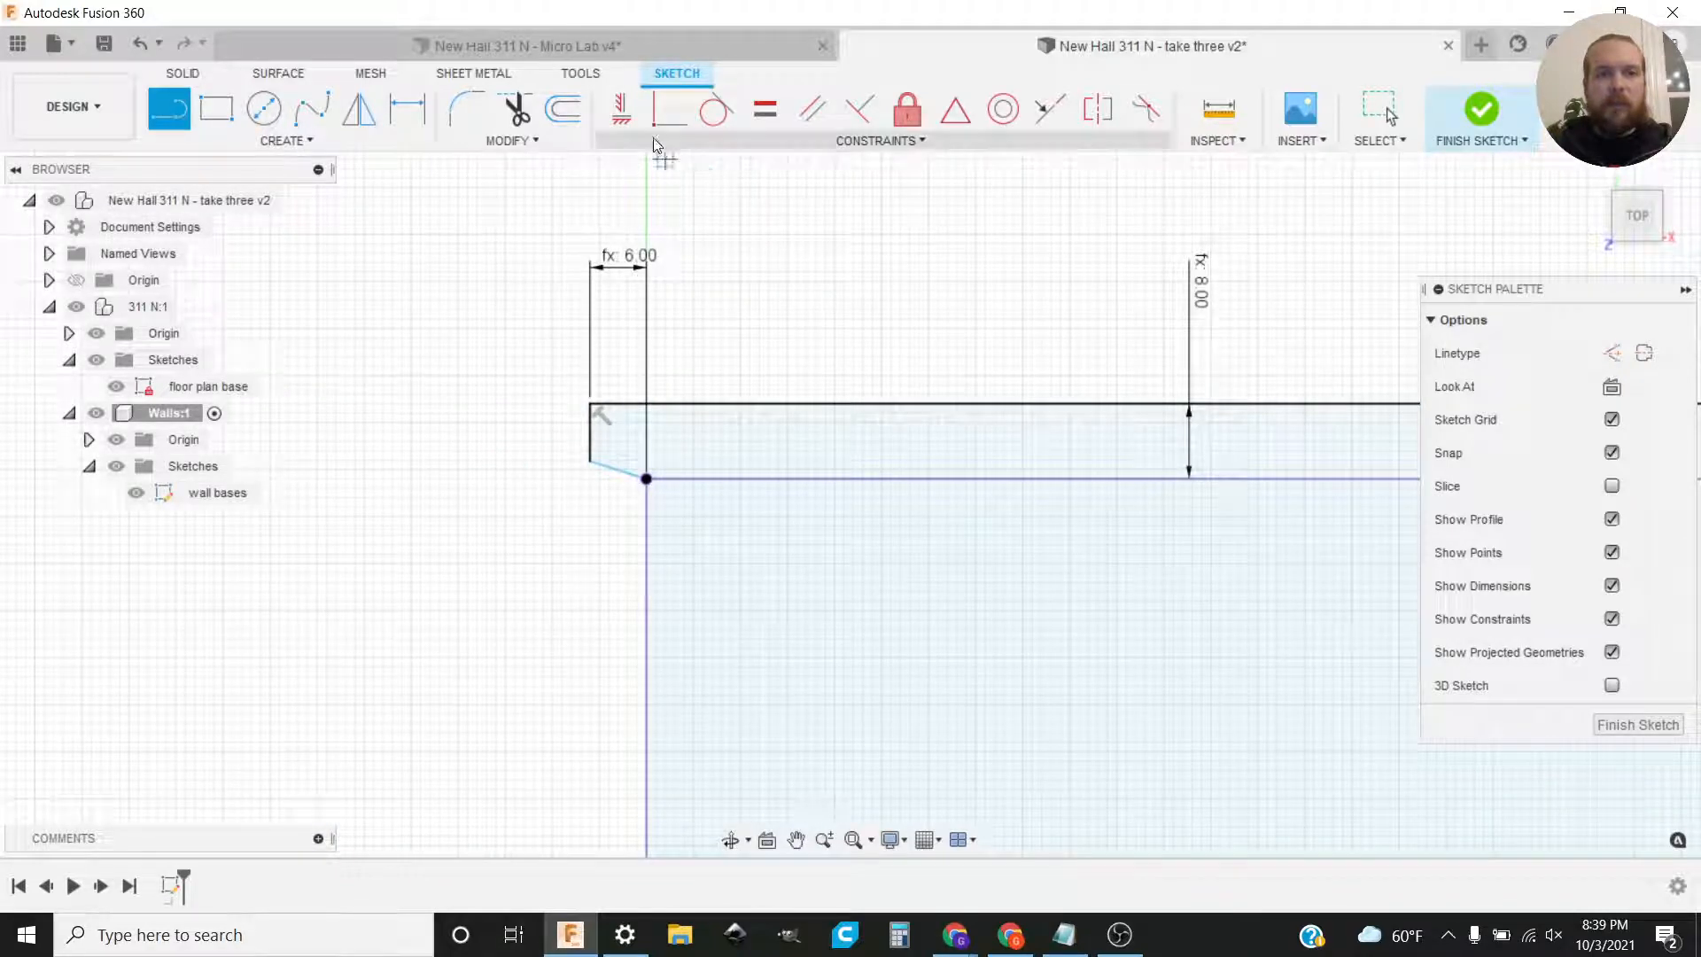
pyautogui.click(622, 112)
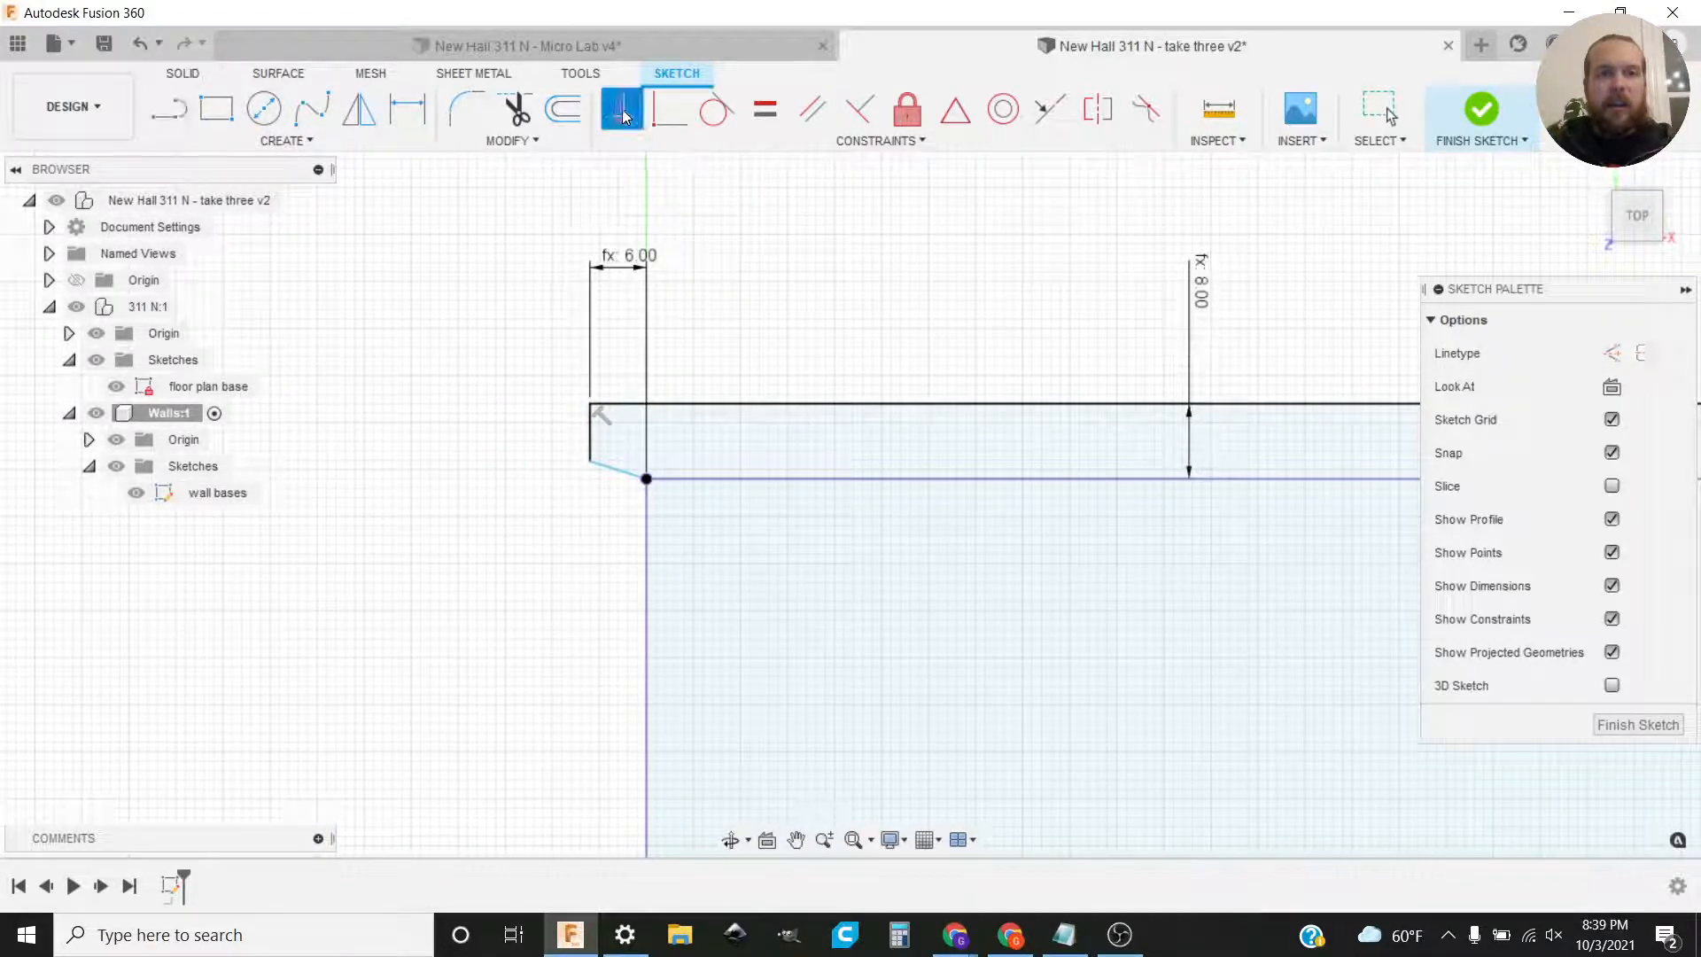
pyautogui.click(611, 470)
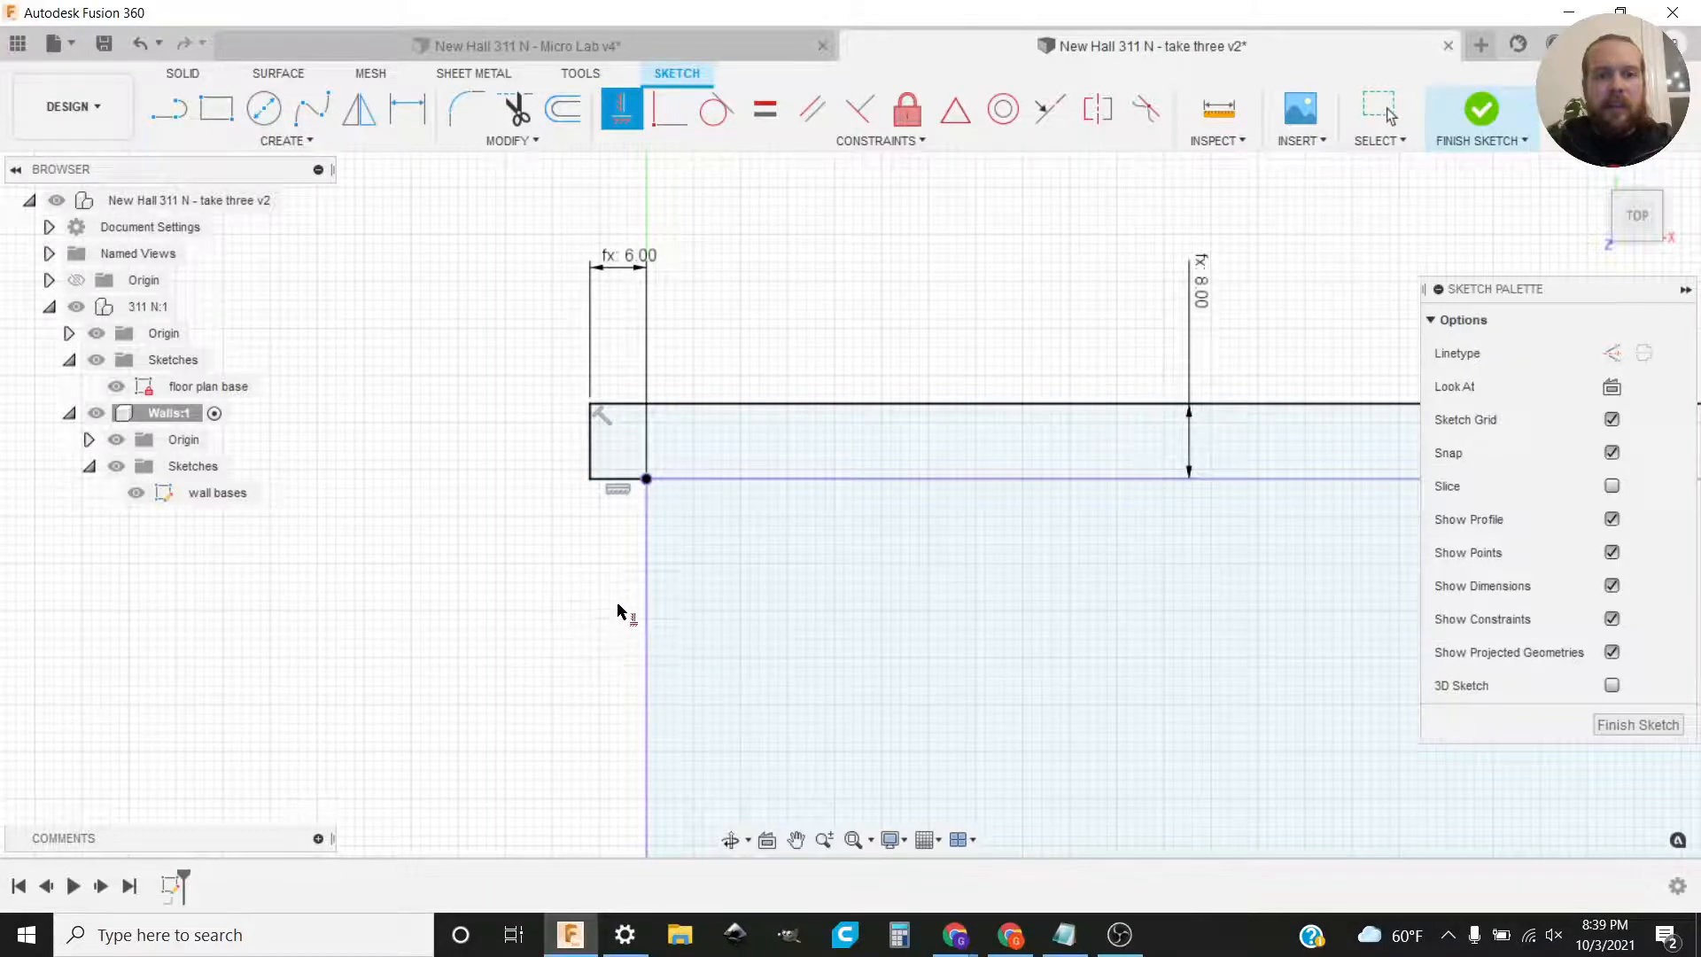
# Step: Constrain the upper wall strip's right end line to vertical and pull that end slightly outward
pyautogui.scroll(-3, 618, 612)
pyautogui.moveTo(1113, 577); pyautogui.dragTo(345, 372, button='middle')
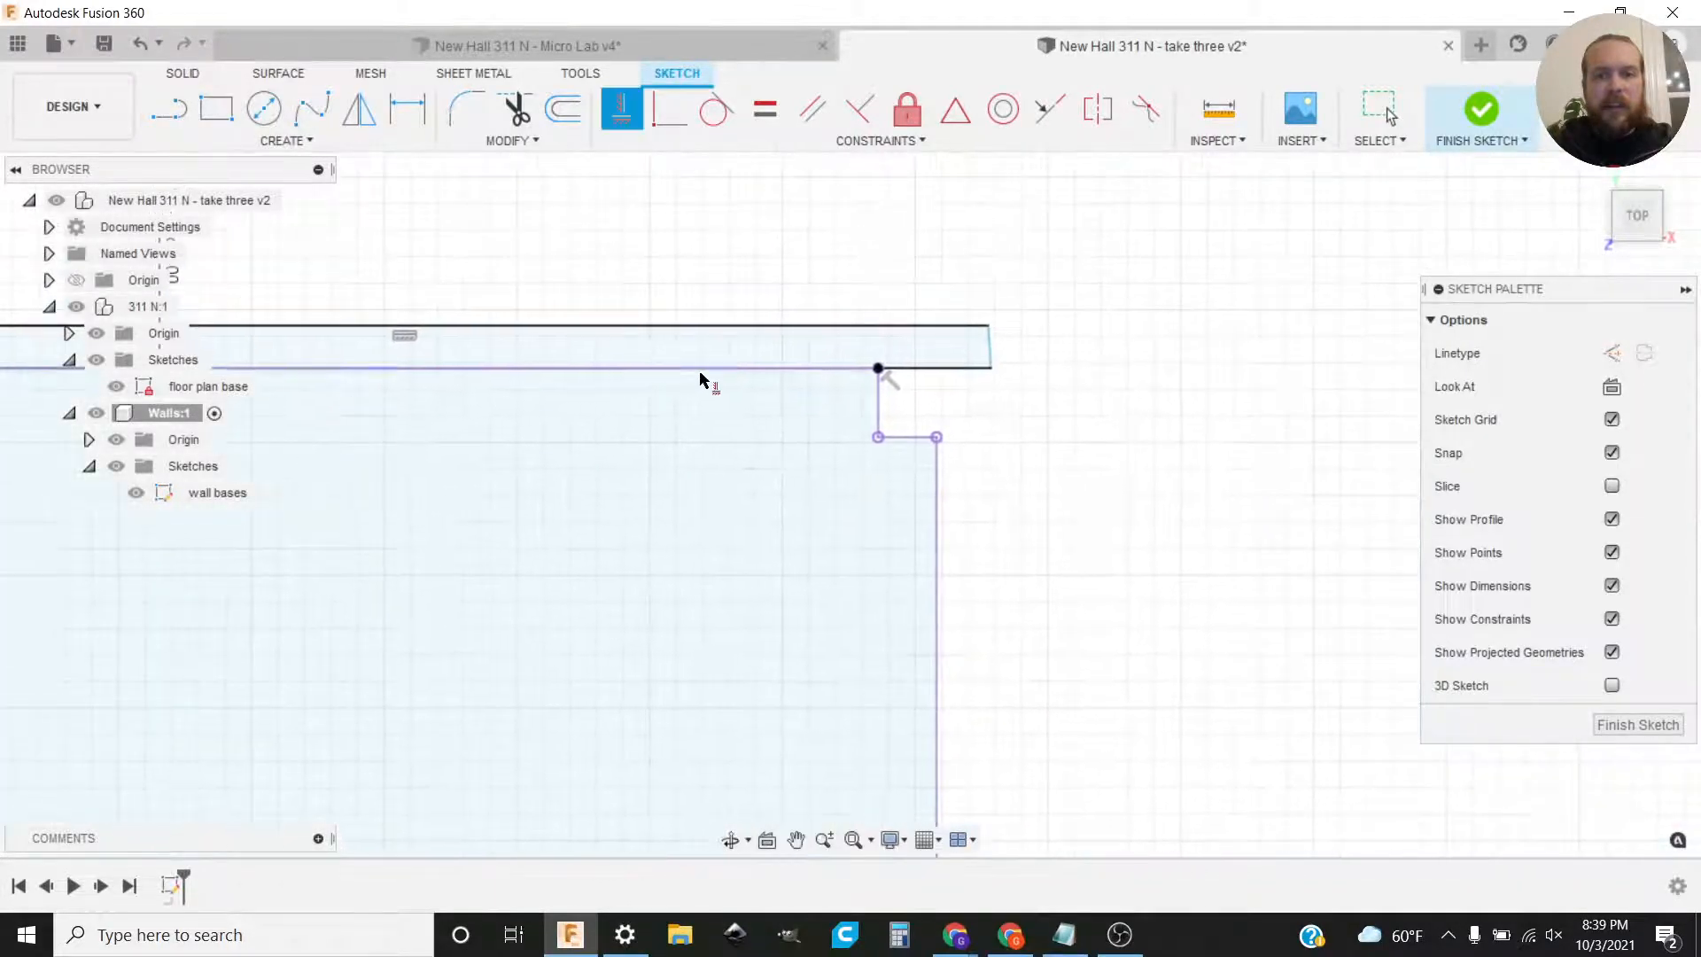
pyautogui.click(993, 349)
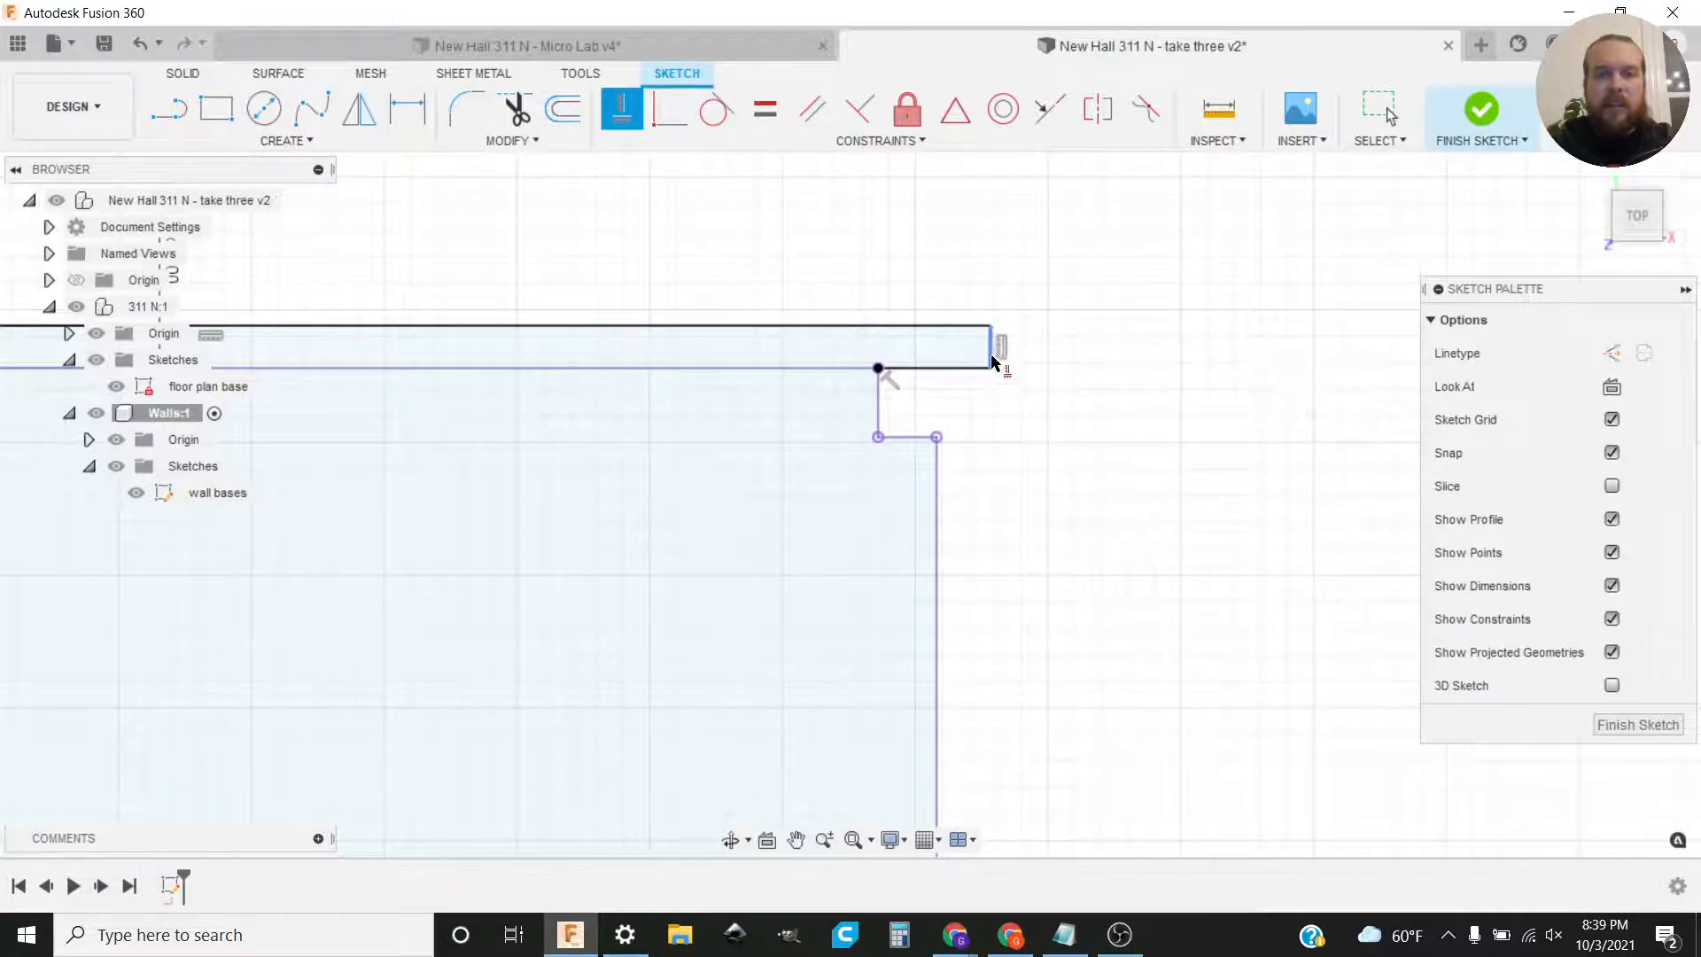
pyautogui.press('Escape')
pyautogui.scroll(-1, 1001, 360)
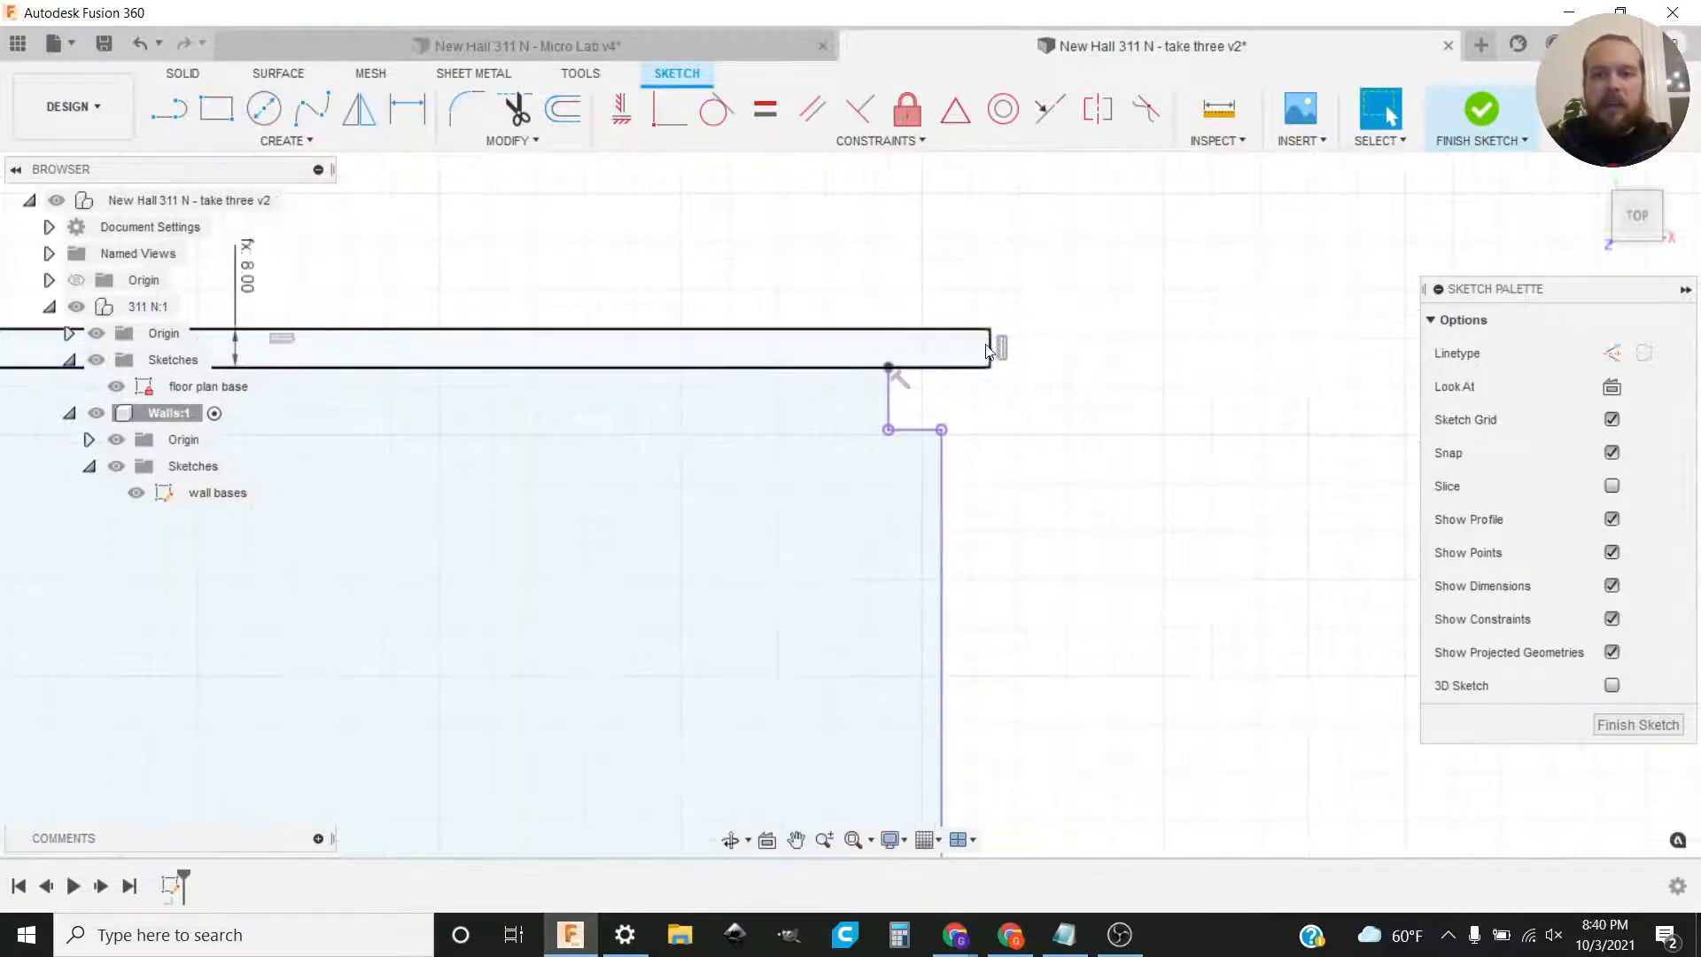
pyautogui.moveTo(990, 352)
pyautogui.mouseDown()
pyautogui.moveTo(914, 370)
pyautogui.moveTo(1114, 387)
pyautogui.moveTo(942, 379)
pyautogui.moveTo(998, 379)
pyautogui.mouseUp()
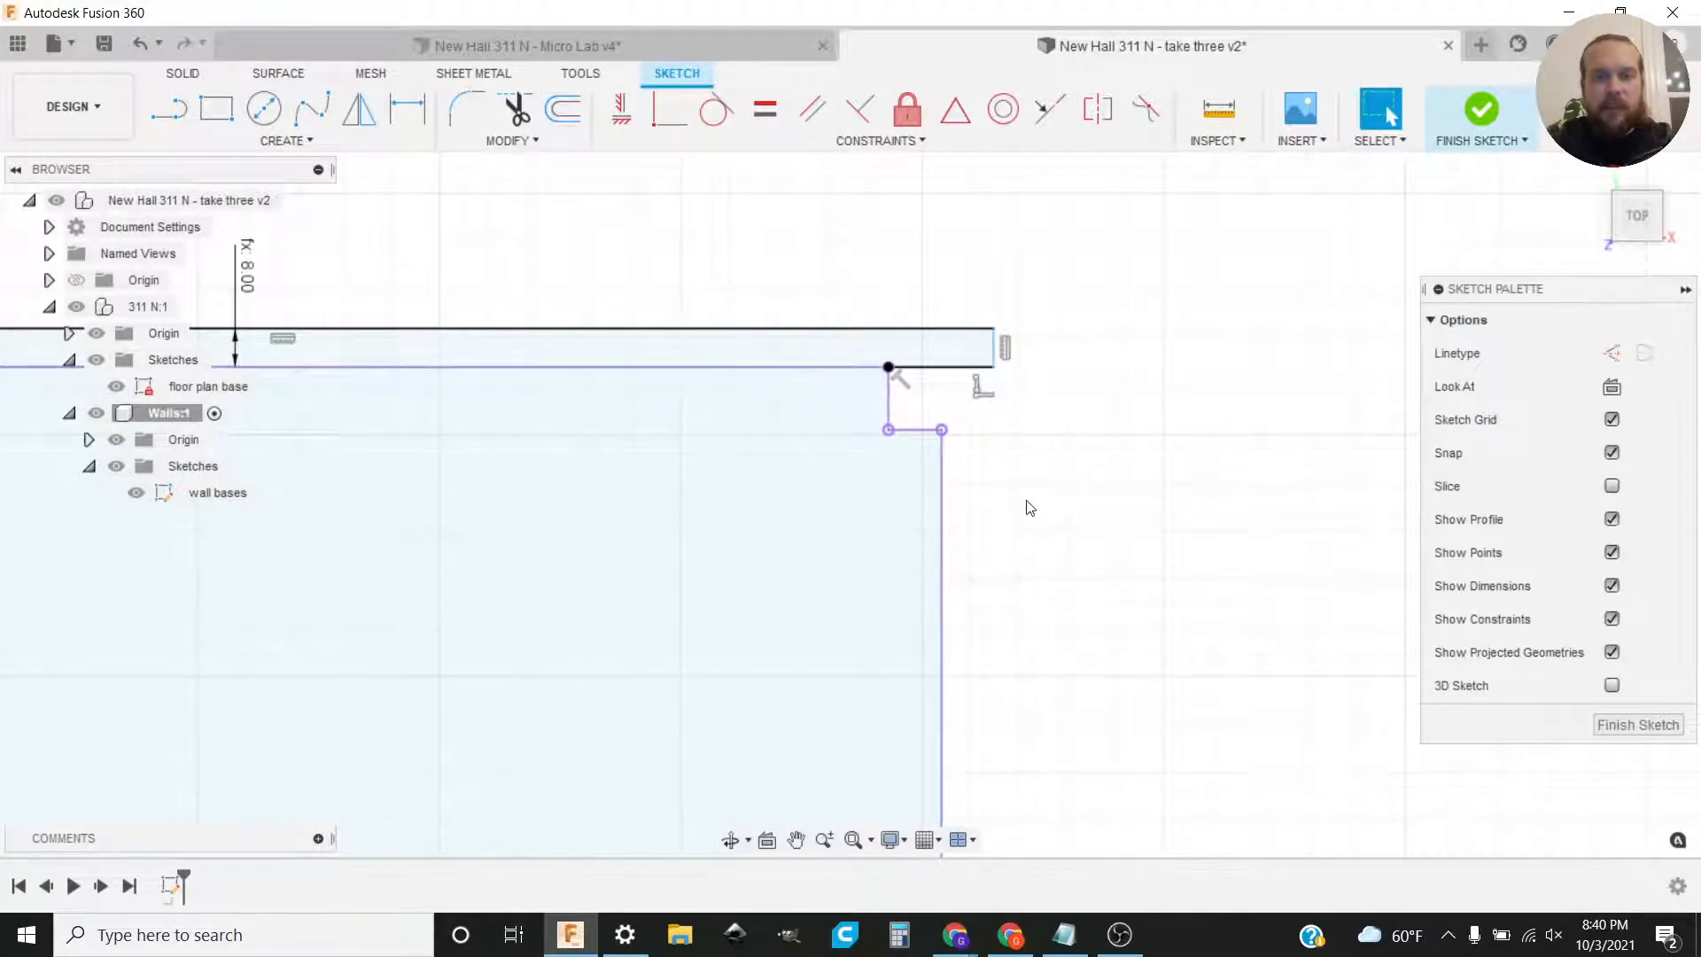
# Step: Set the horizontal distance from the floor plan's outer upper-right notch corner to the wall strip's lower-right endpoint to outside_wall_thickness, and move the dimension clear of the strip
pyautogui.click(943, 432)
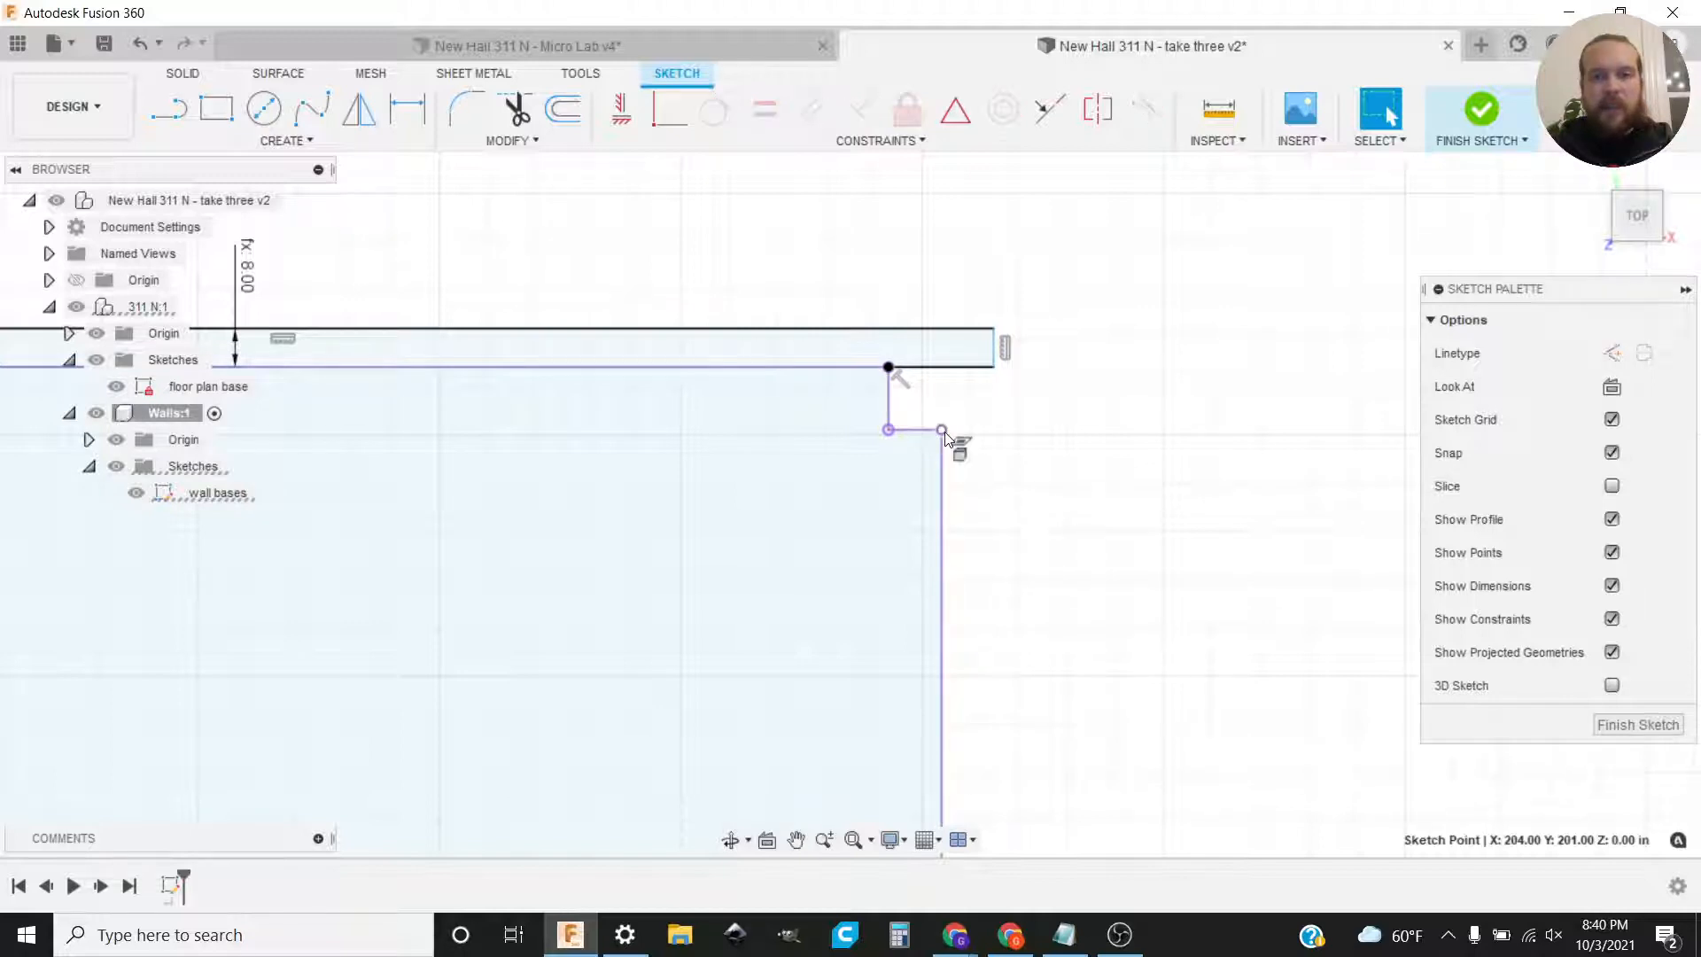
pyautogui.keyDown('shift'); pyautogui.click(994, 368); pyautogui.keyUp('shift')
pyautogui.press('d')
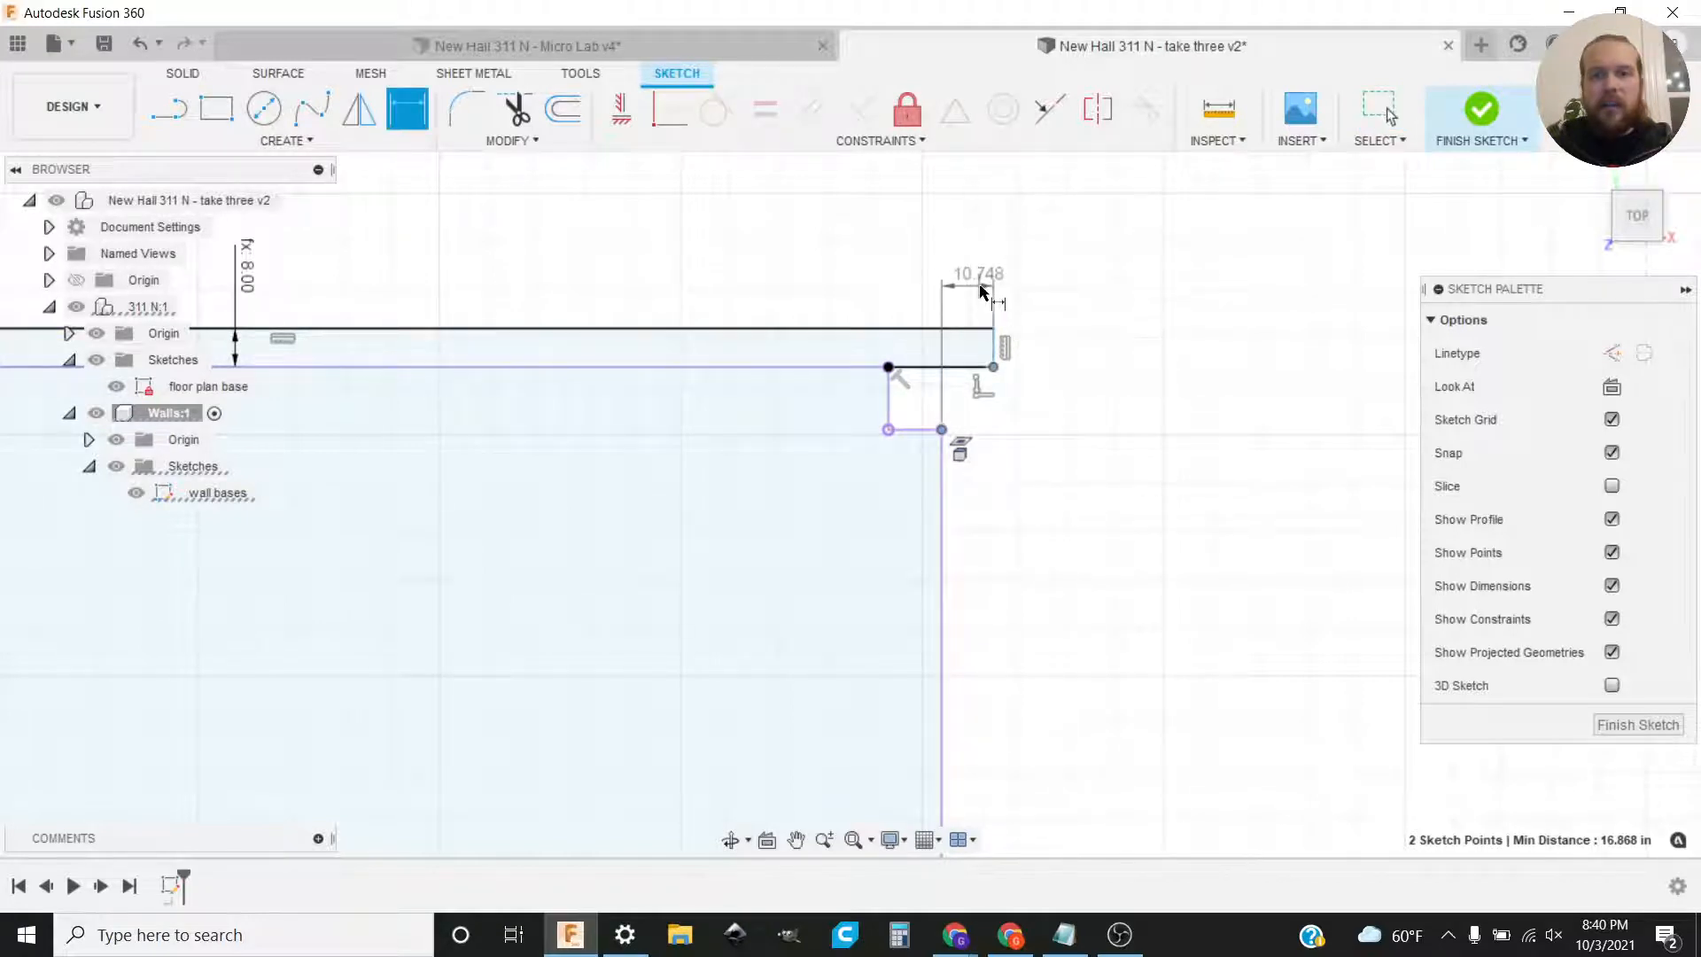
pyautogui.click(982, 287)
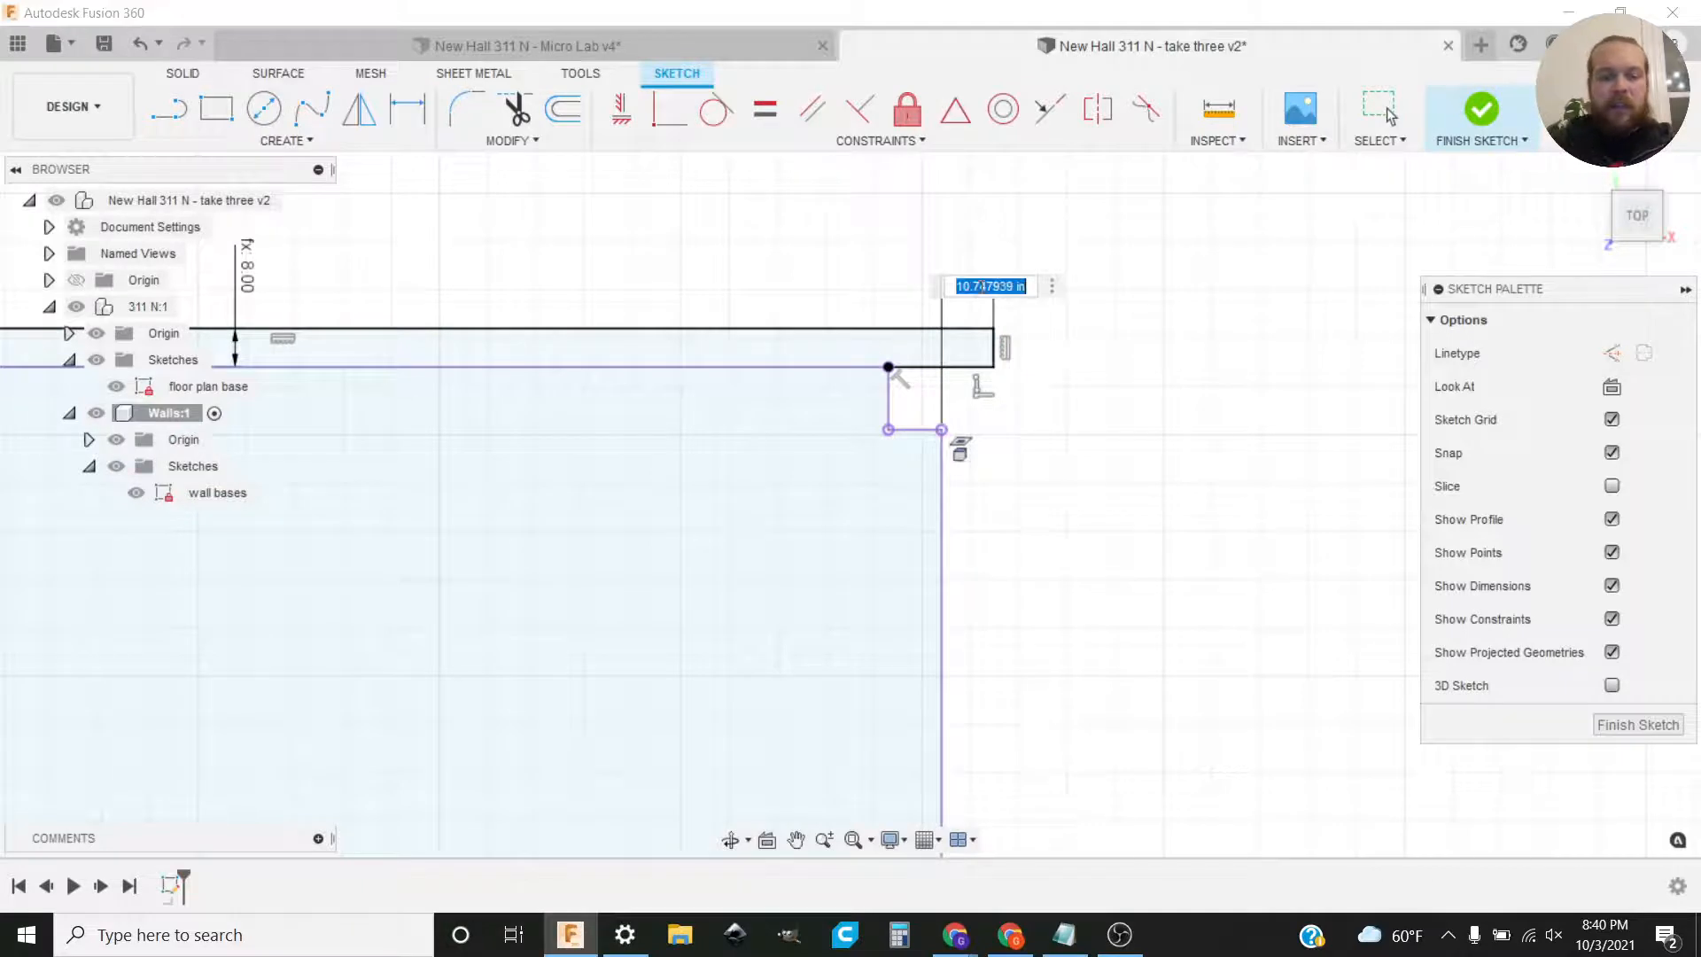
pyautogui.write('out')
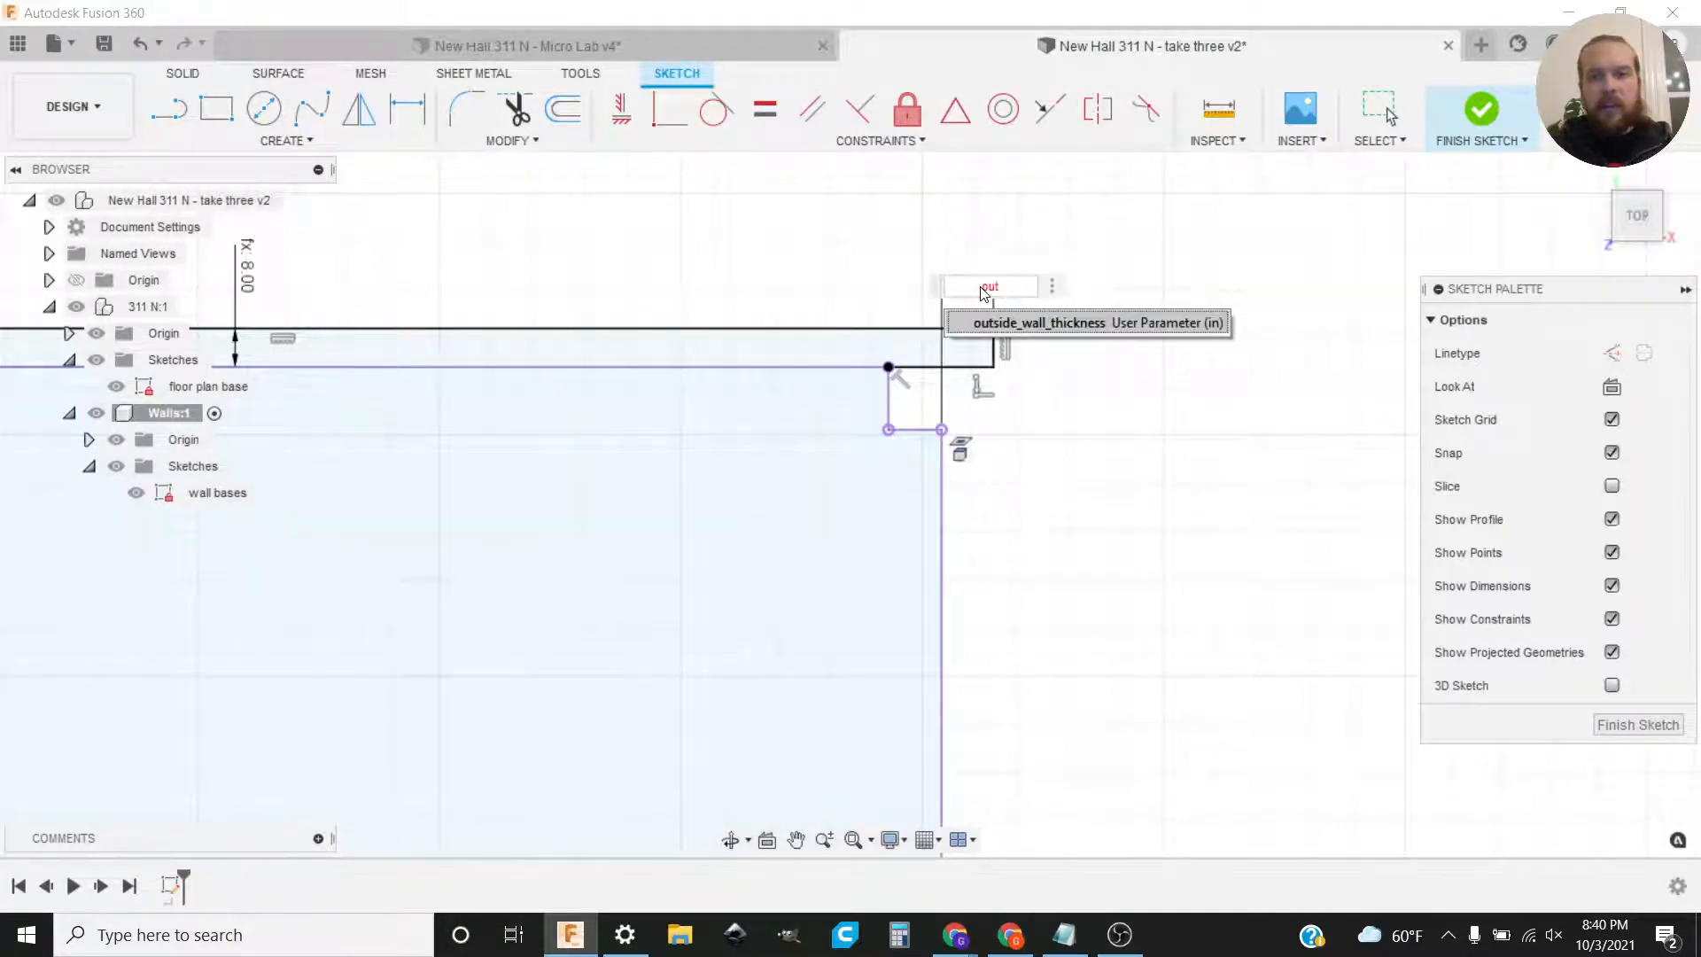
pyautogui.press('Return')
pyautogui.press('Return')
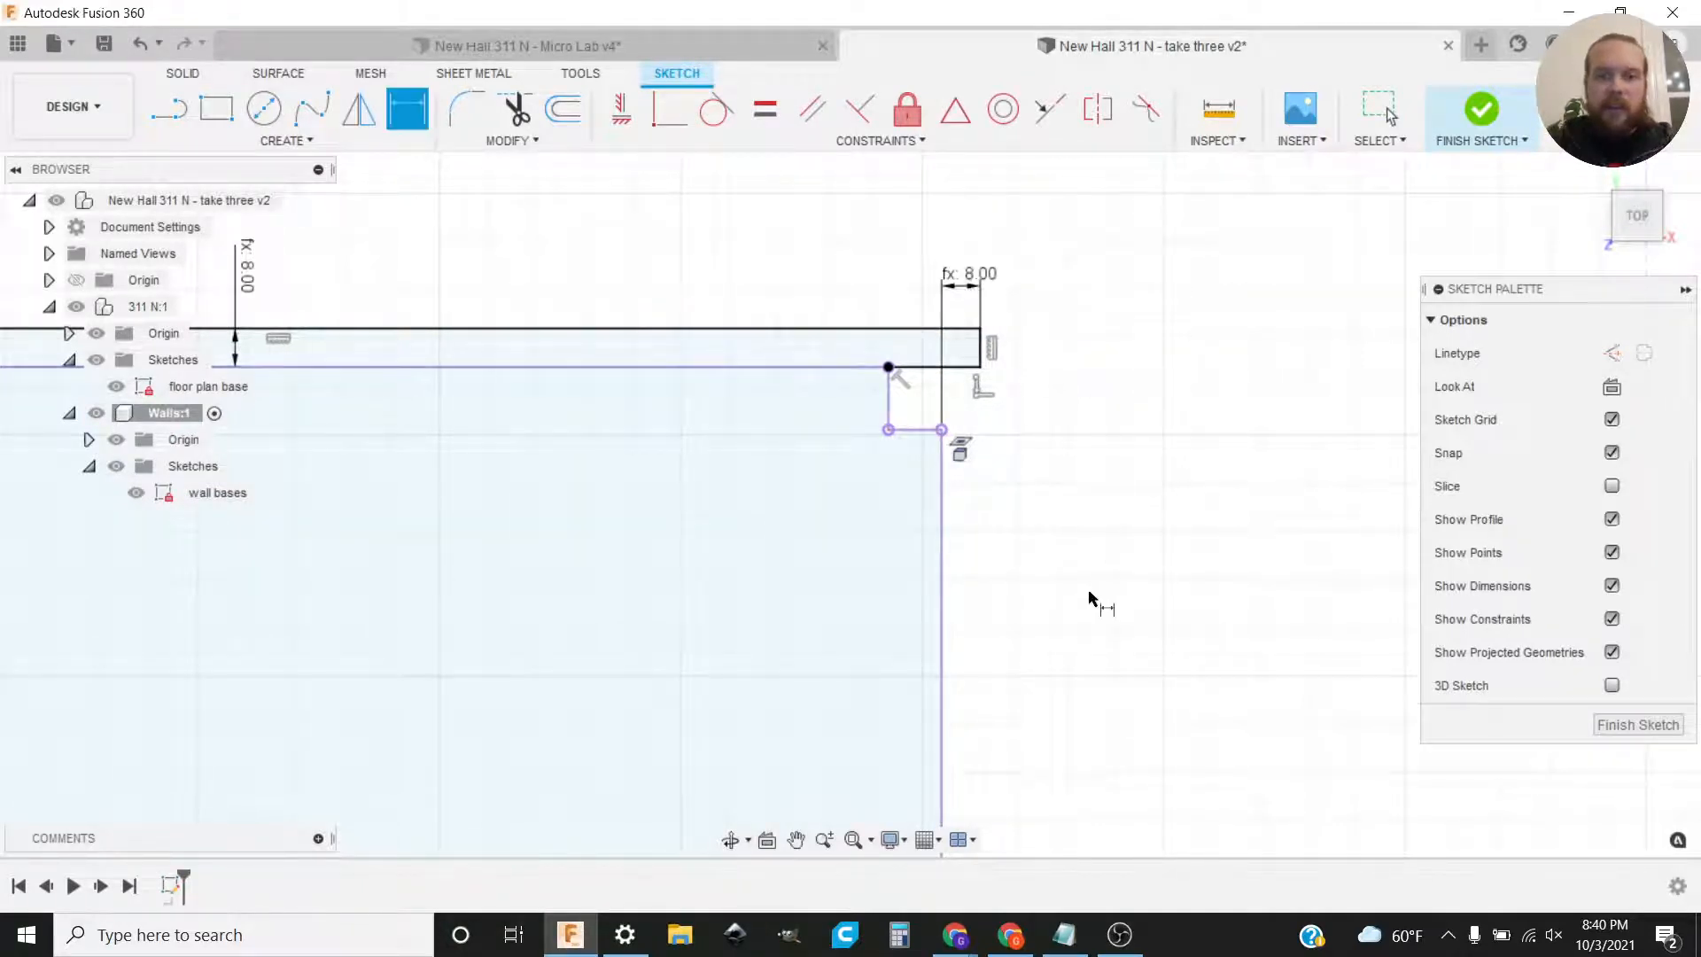
pyautogui.press('Escape')
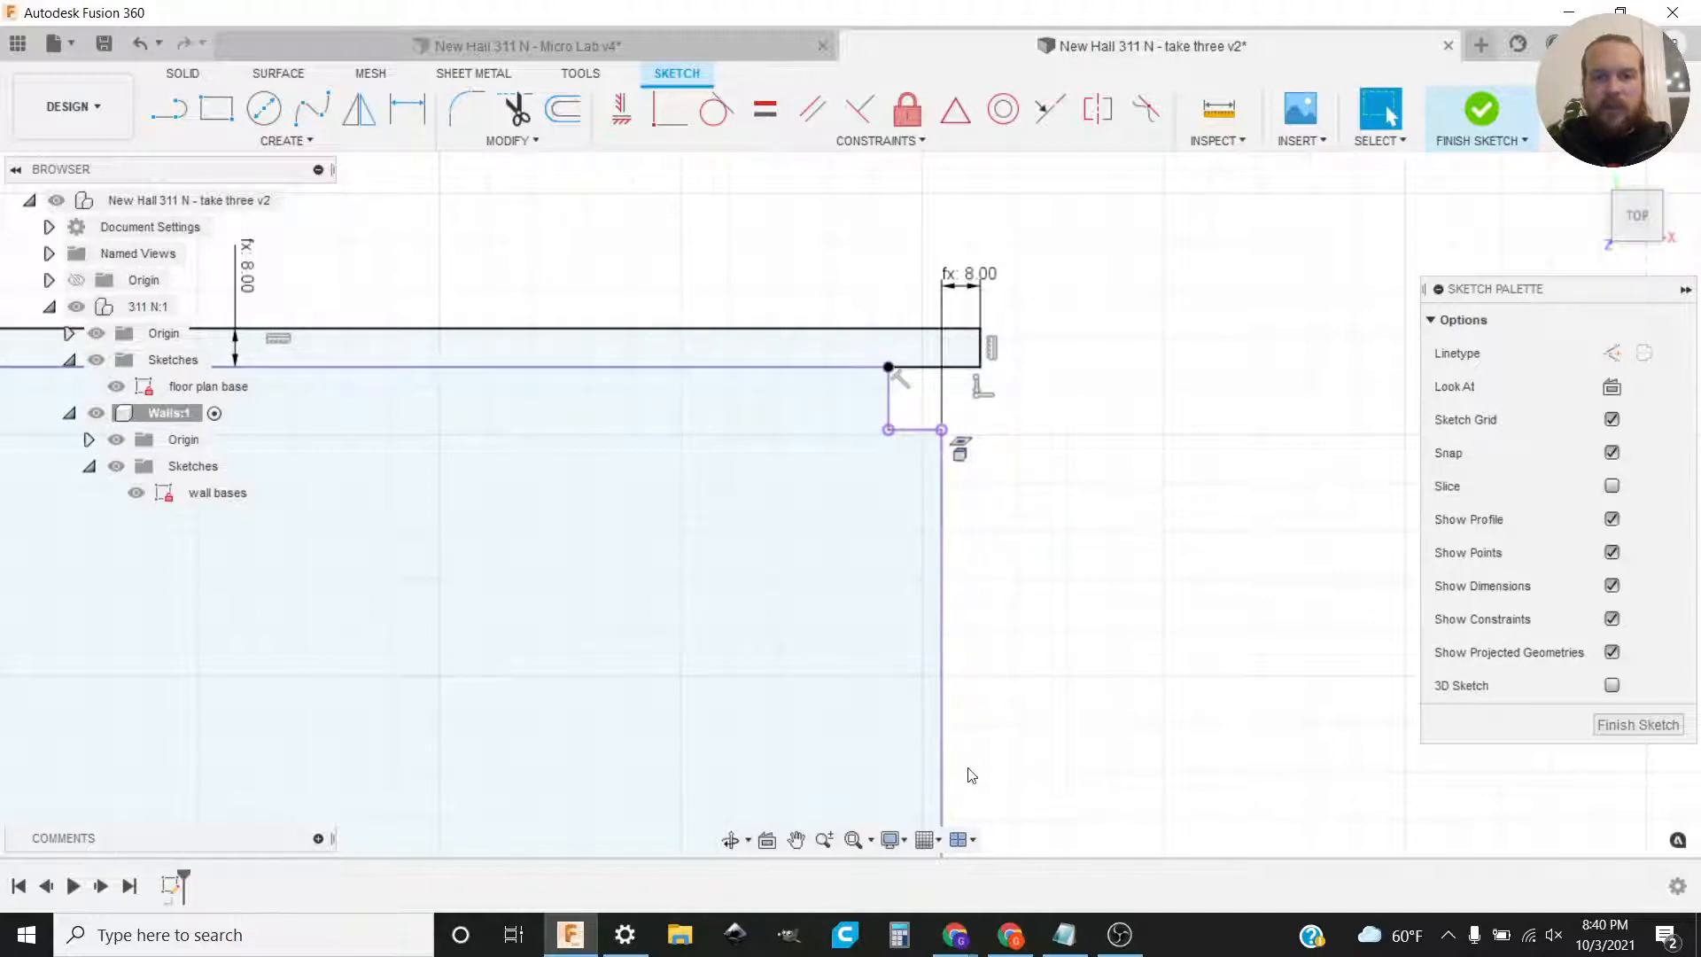
pyautogui.moveTo(964, 278); pyautogui.dragTo(957, 224)
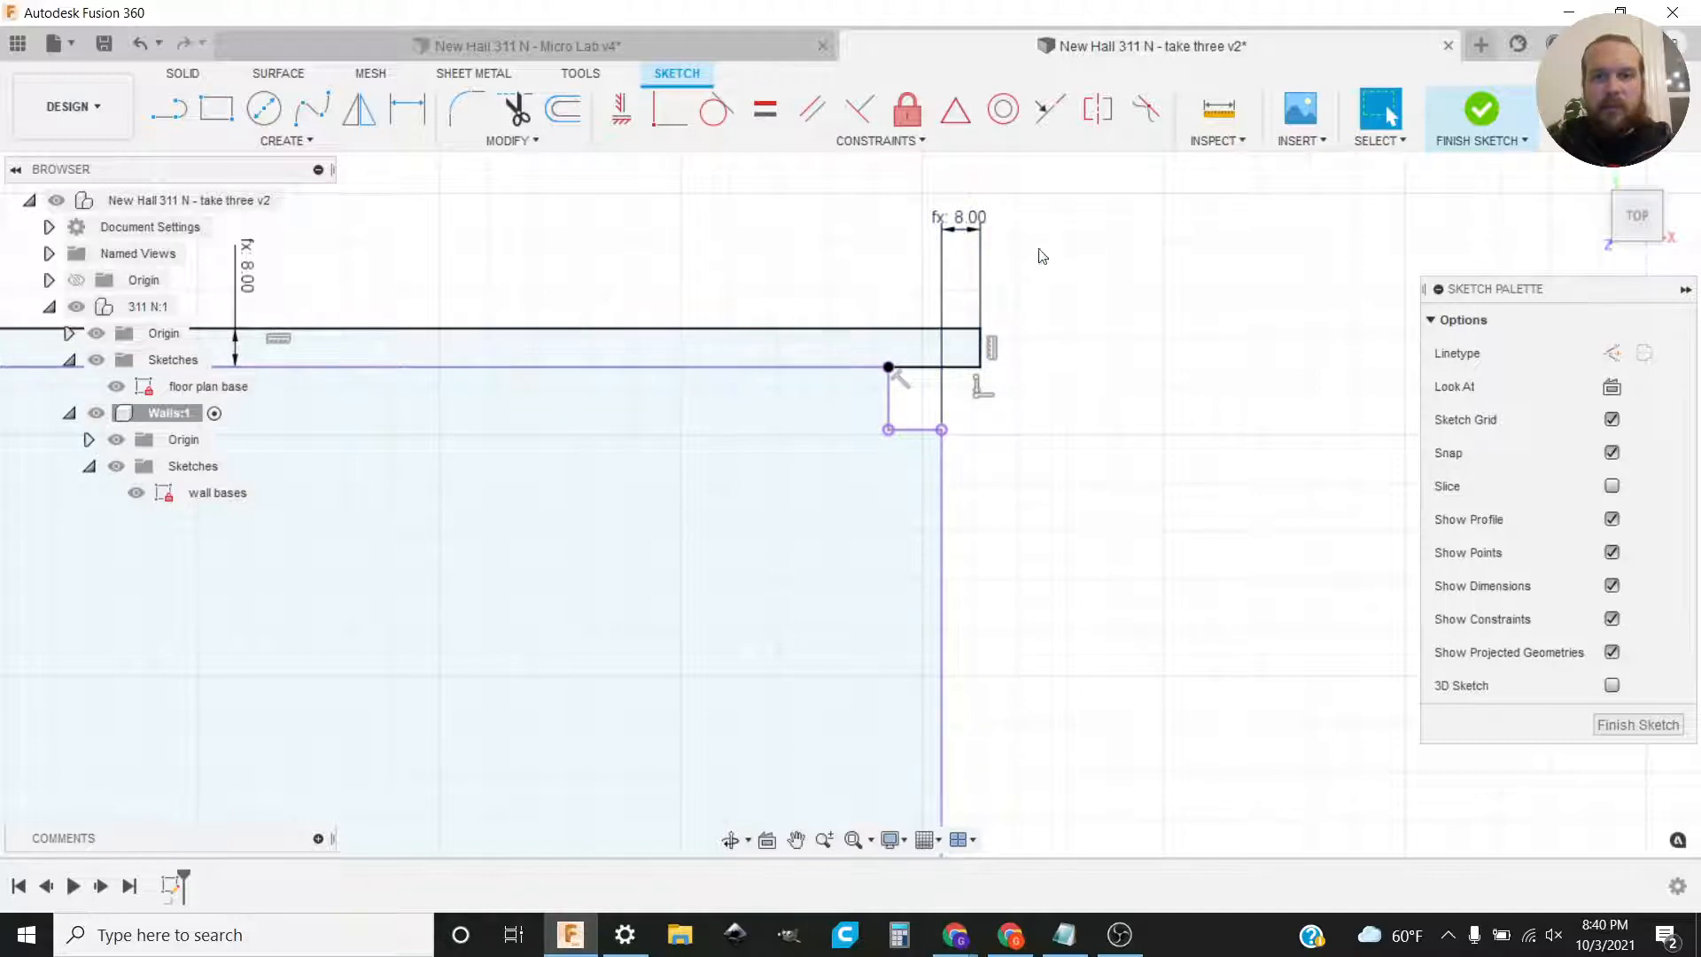
# Step: Check that the upper wall strip forms a closed profile along the floor plan's whole top edge
pyautogui.scroll(-5, 1084, 404)
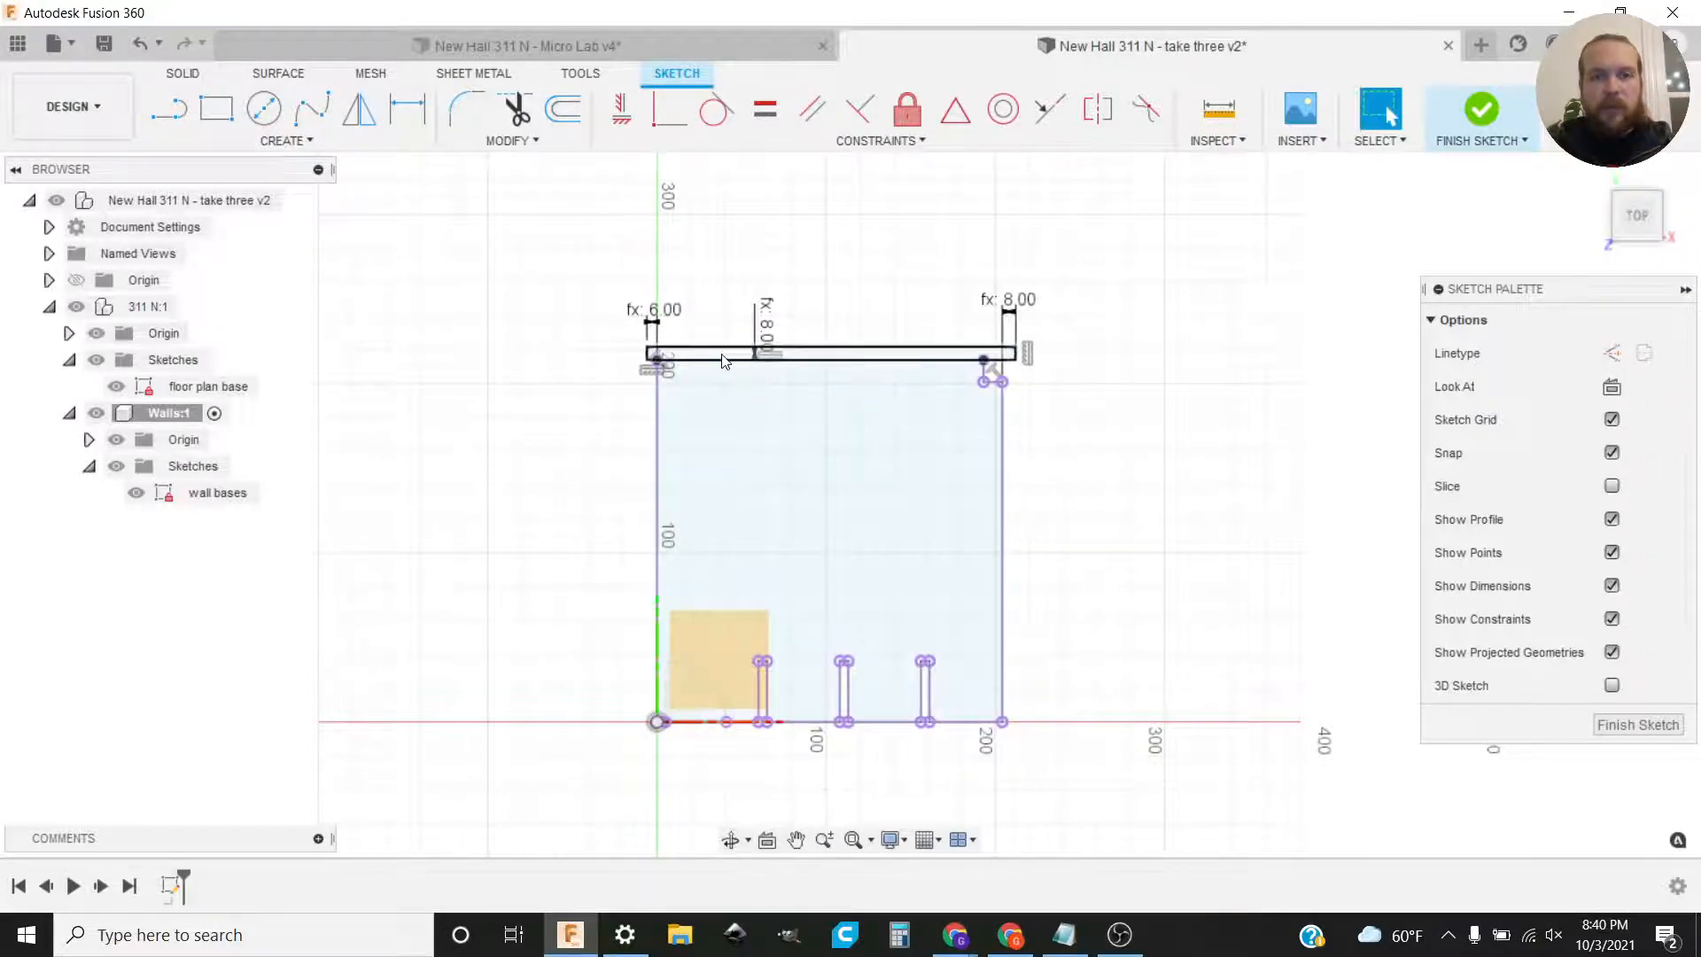
pyautogui.scroll(4, 745, 358)
pyautogui.click(692, 353)
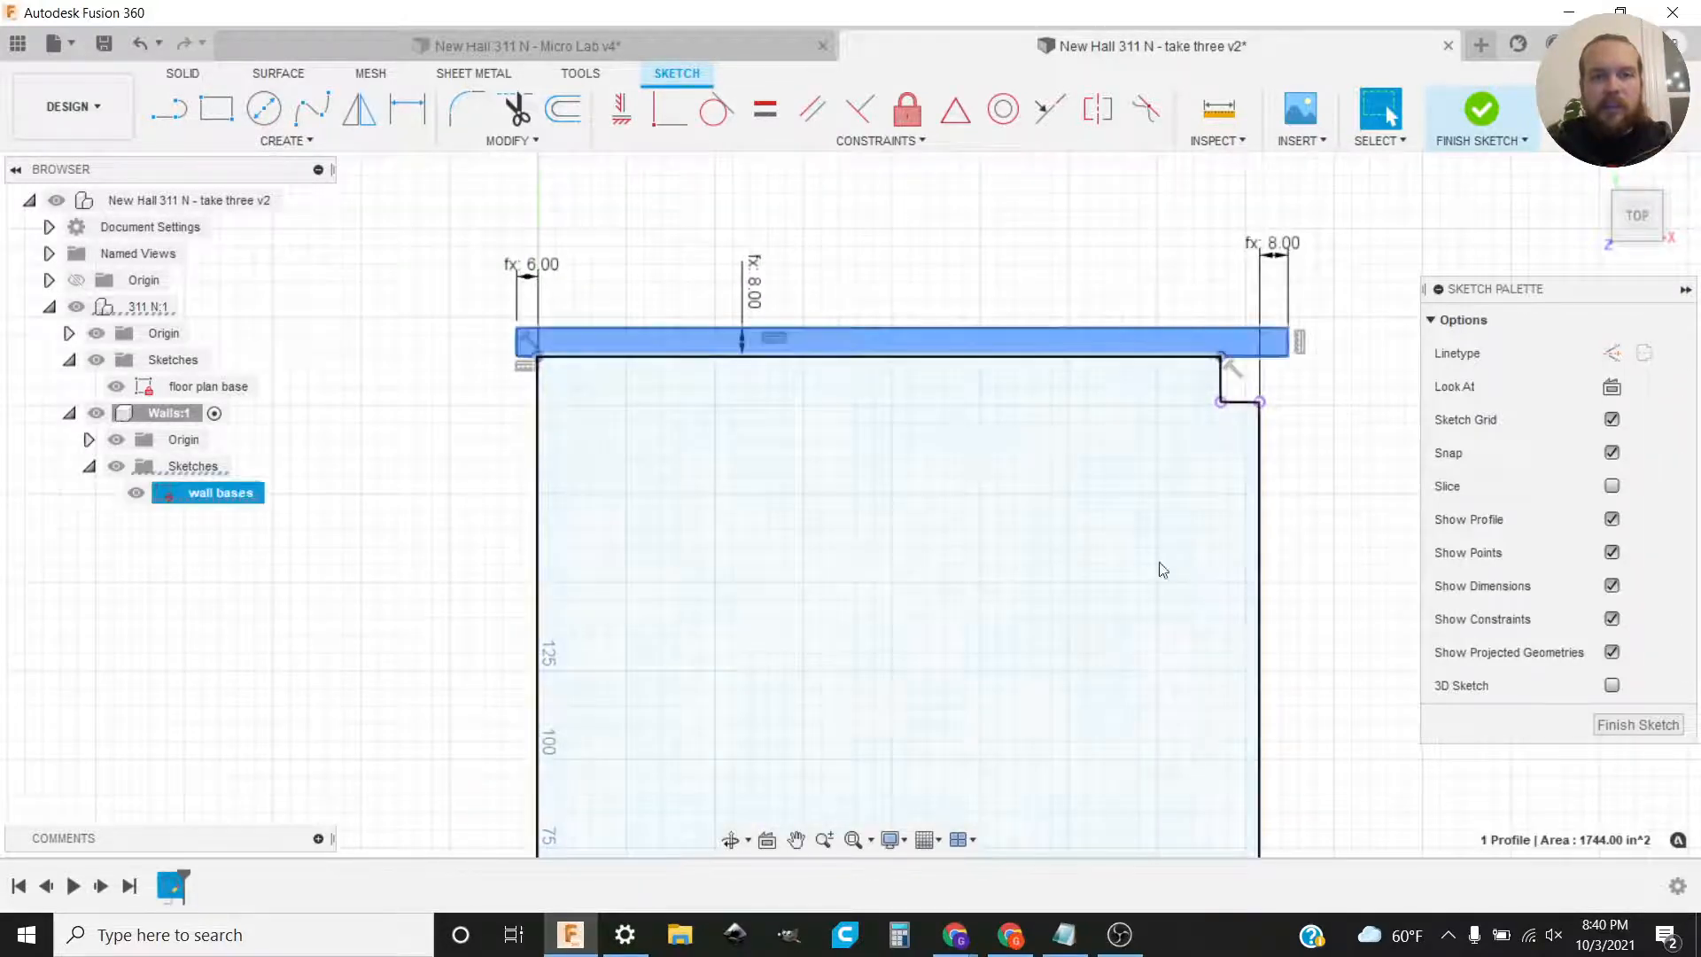
pyautogui.scroll(-2, 1188, 680)
pyautogui.moveTo(1126, 675); pyautogui.dragTo(1062, 568, button='middle')
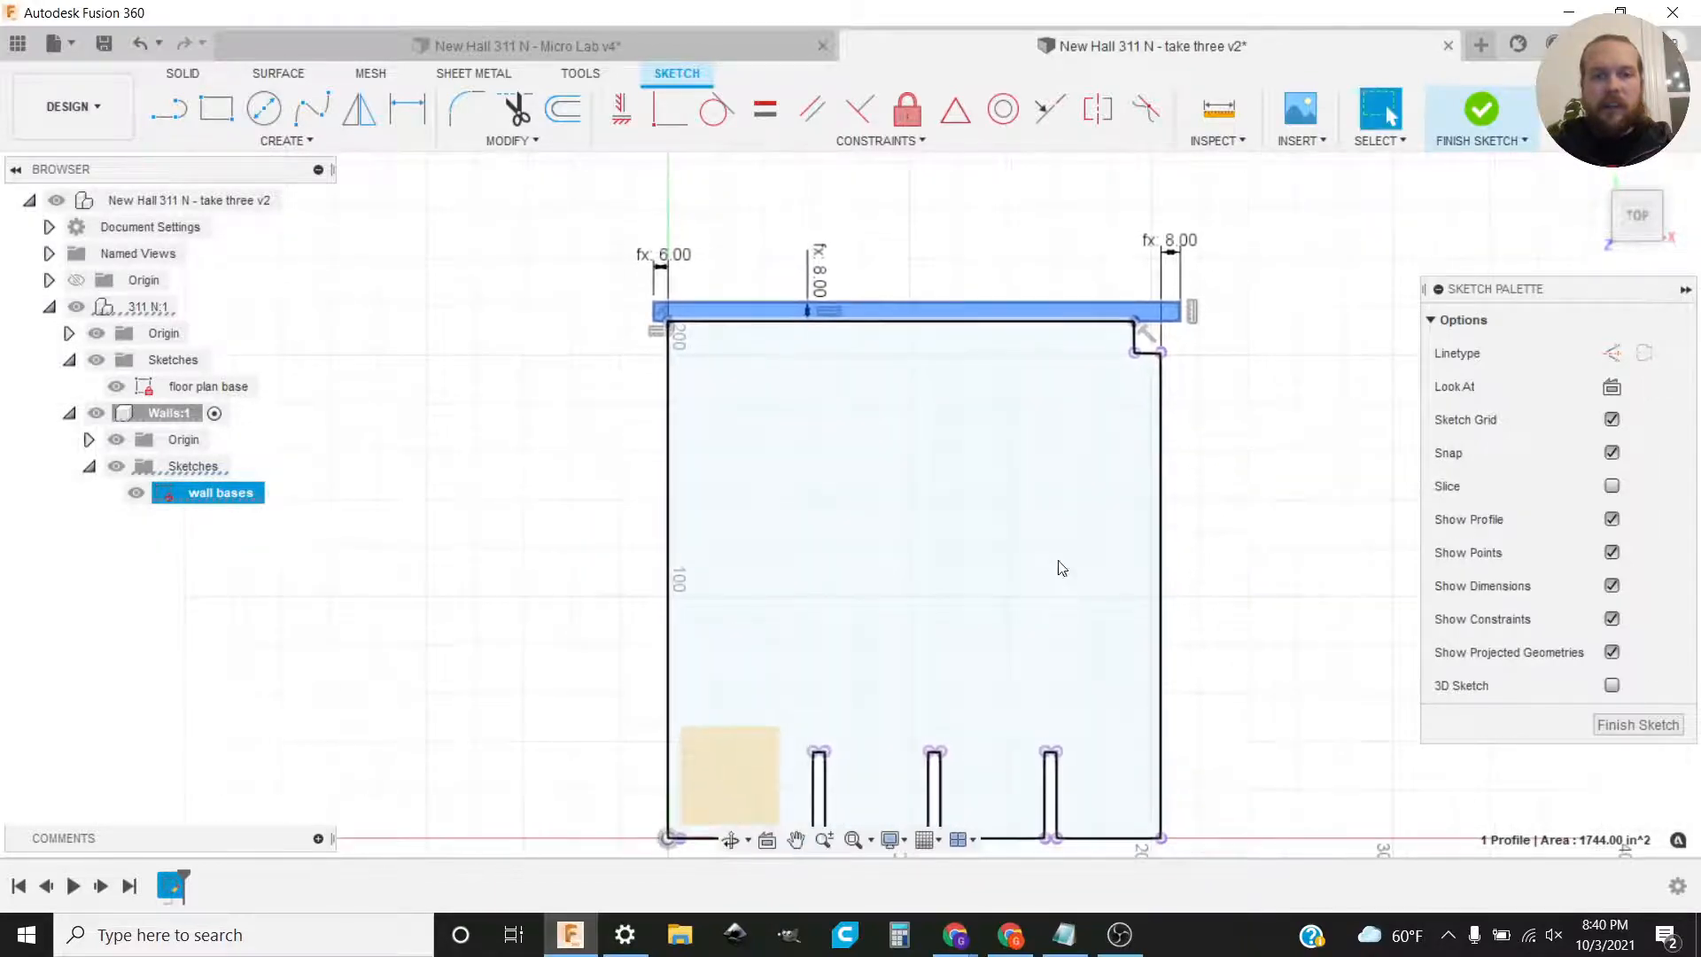
pyautogui.moveTo(1050, 699); pyautogui.dragTo(980, 577, button='middle')
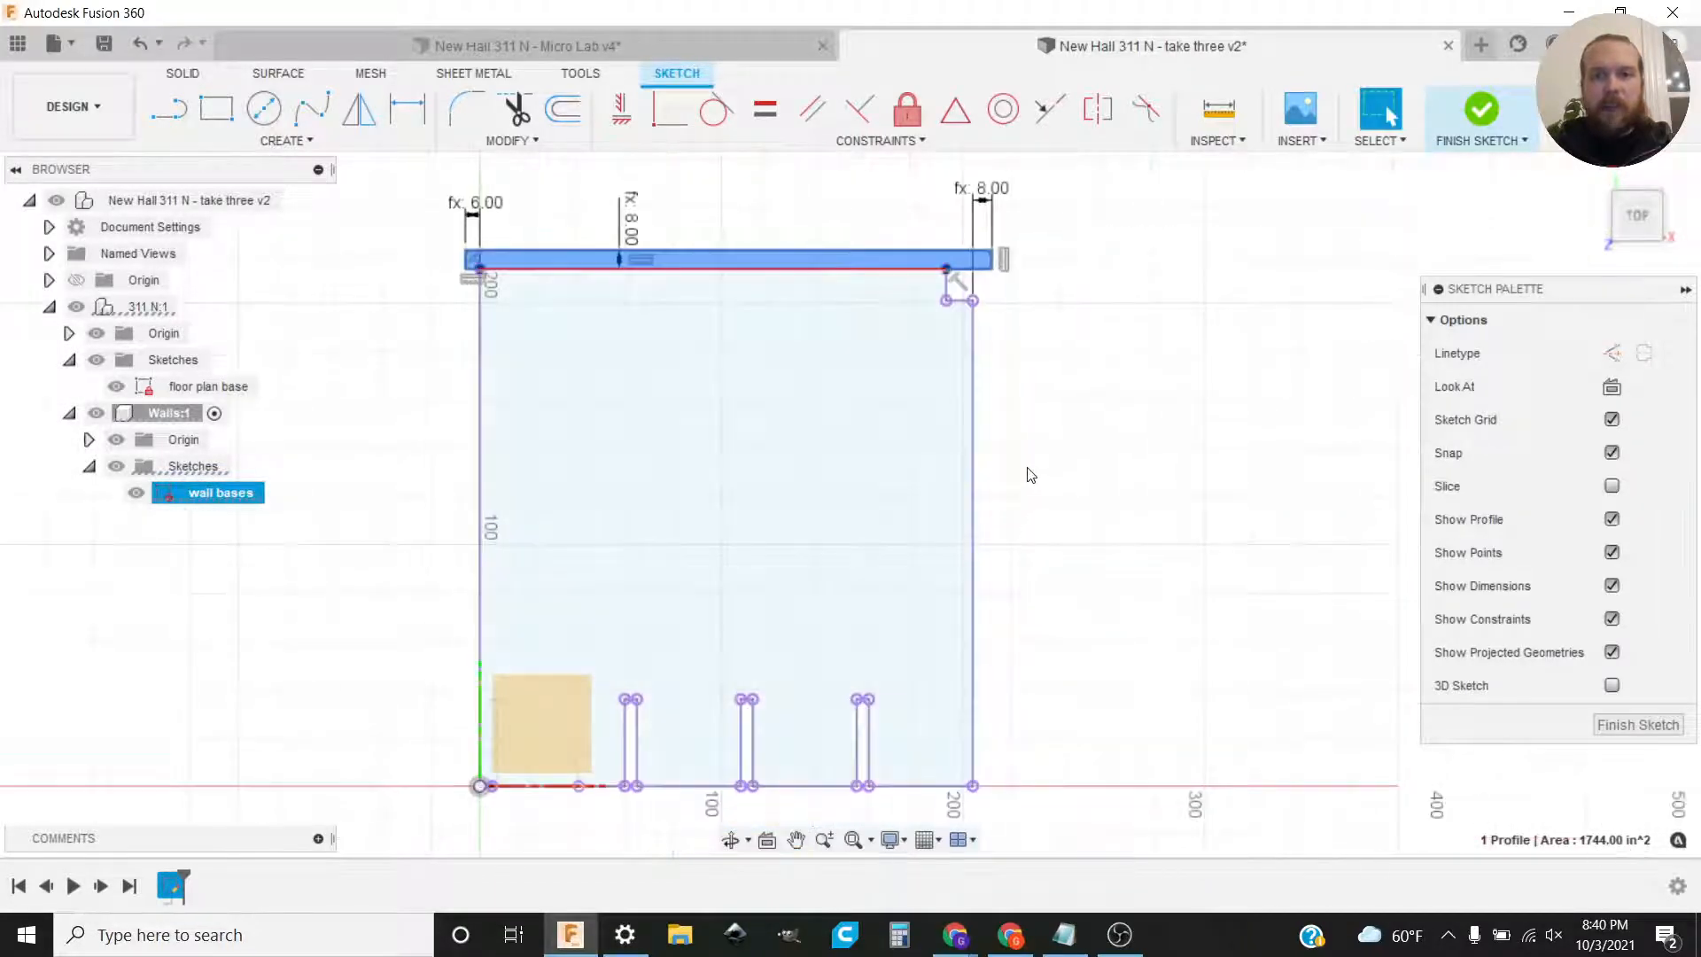
pyautogui.click(1031, 477)
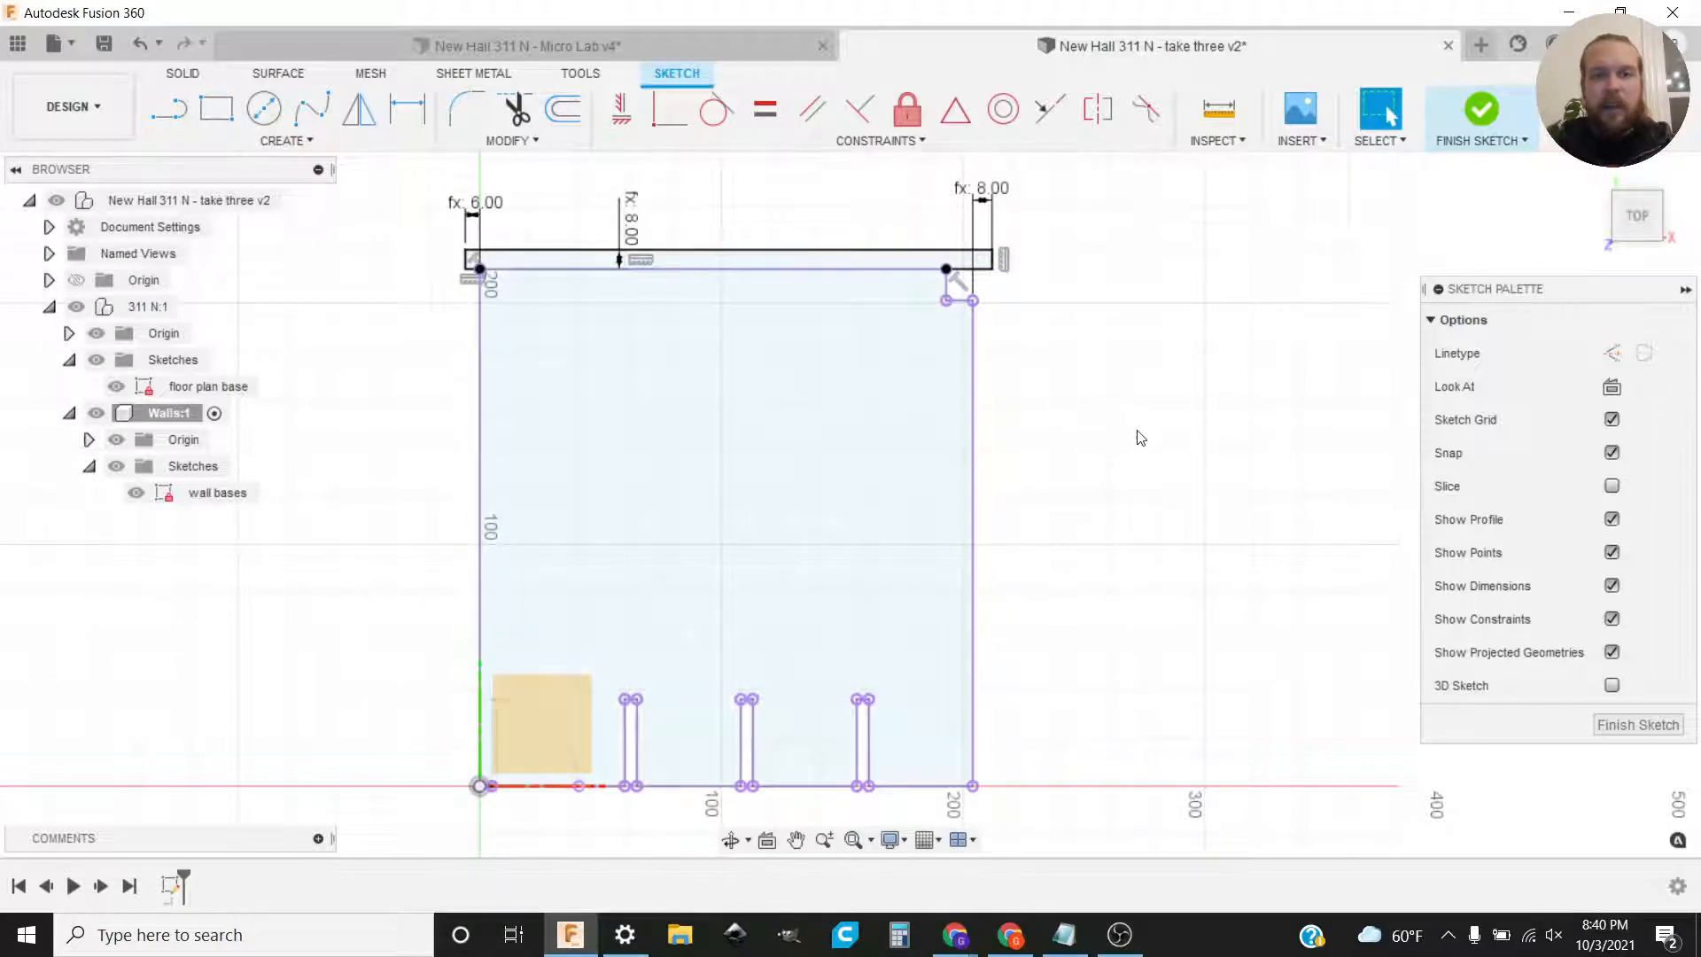
# Step: Draw the right wall outline from the upper strip's lower-right endpoint straight down past the floor plan, 8 in inward, and up to its lower-right corner
pyautogui.scroll(1, 1088, 323)
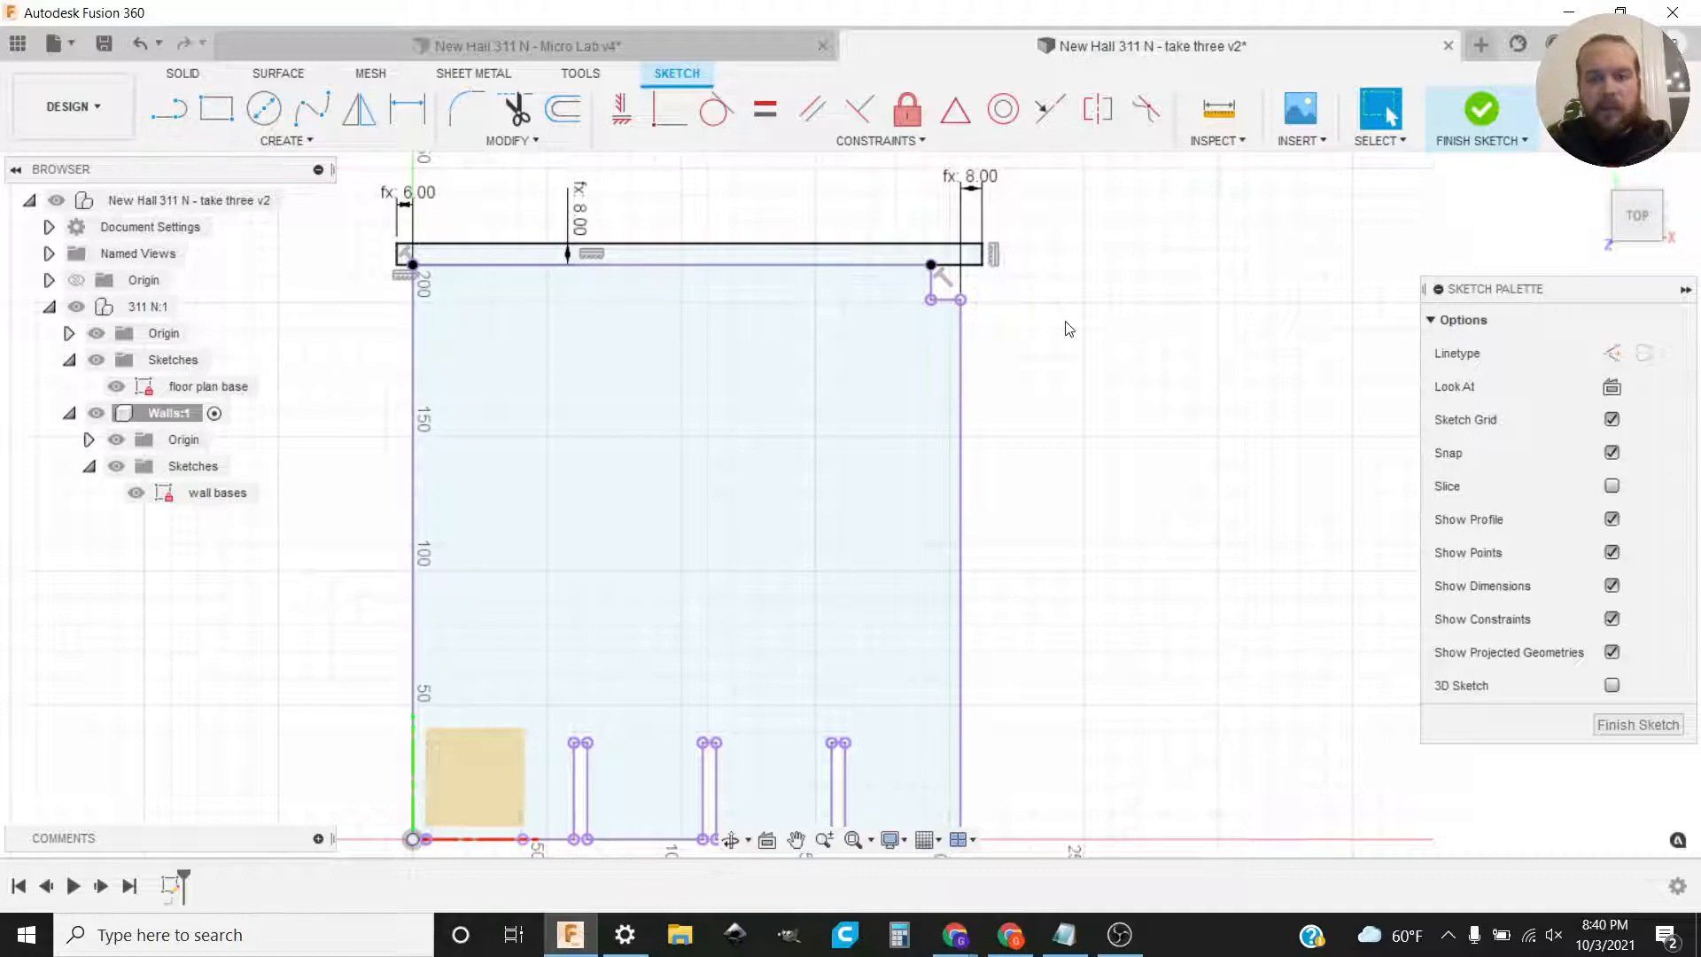
pyautogui.moveTo(1053, 357); pyautogui.dragTo(1010, 322, button='middle')
pyautogui.press('l')
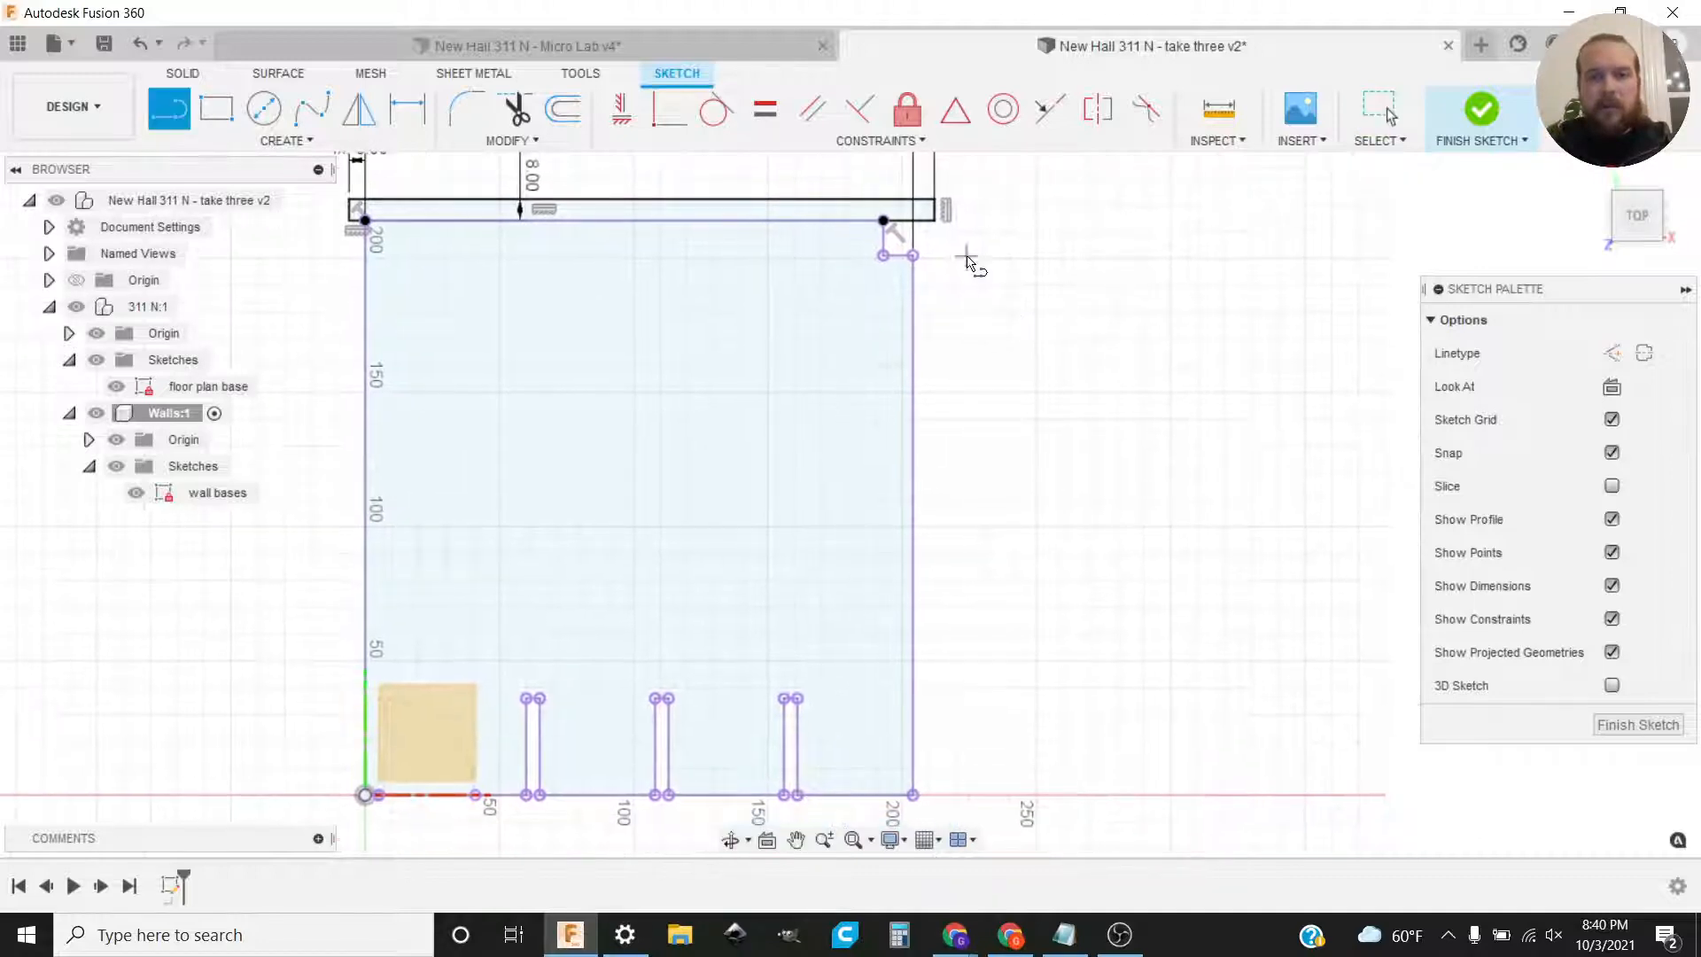
pyautogui.click(937, 223)
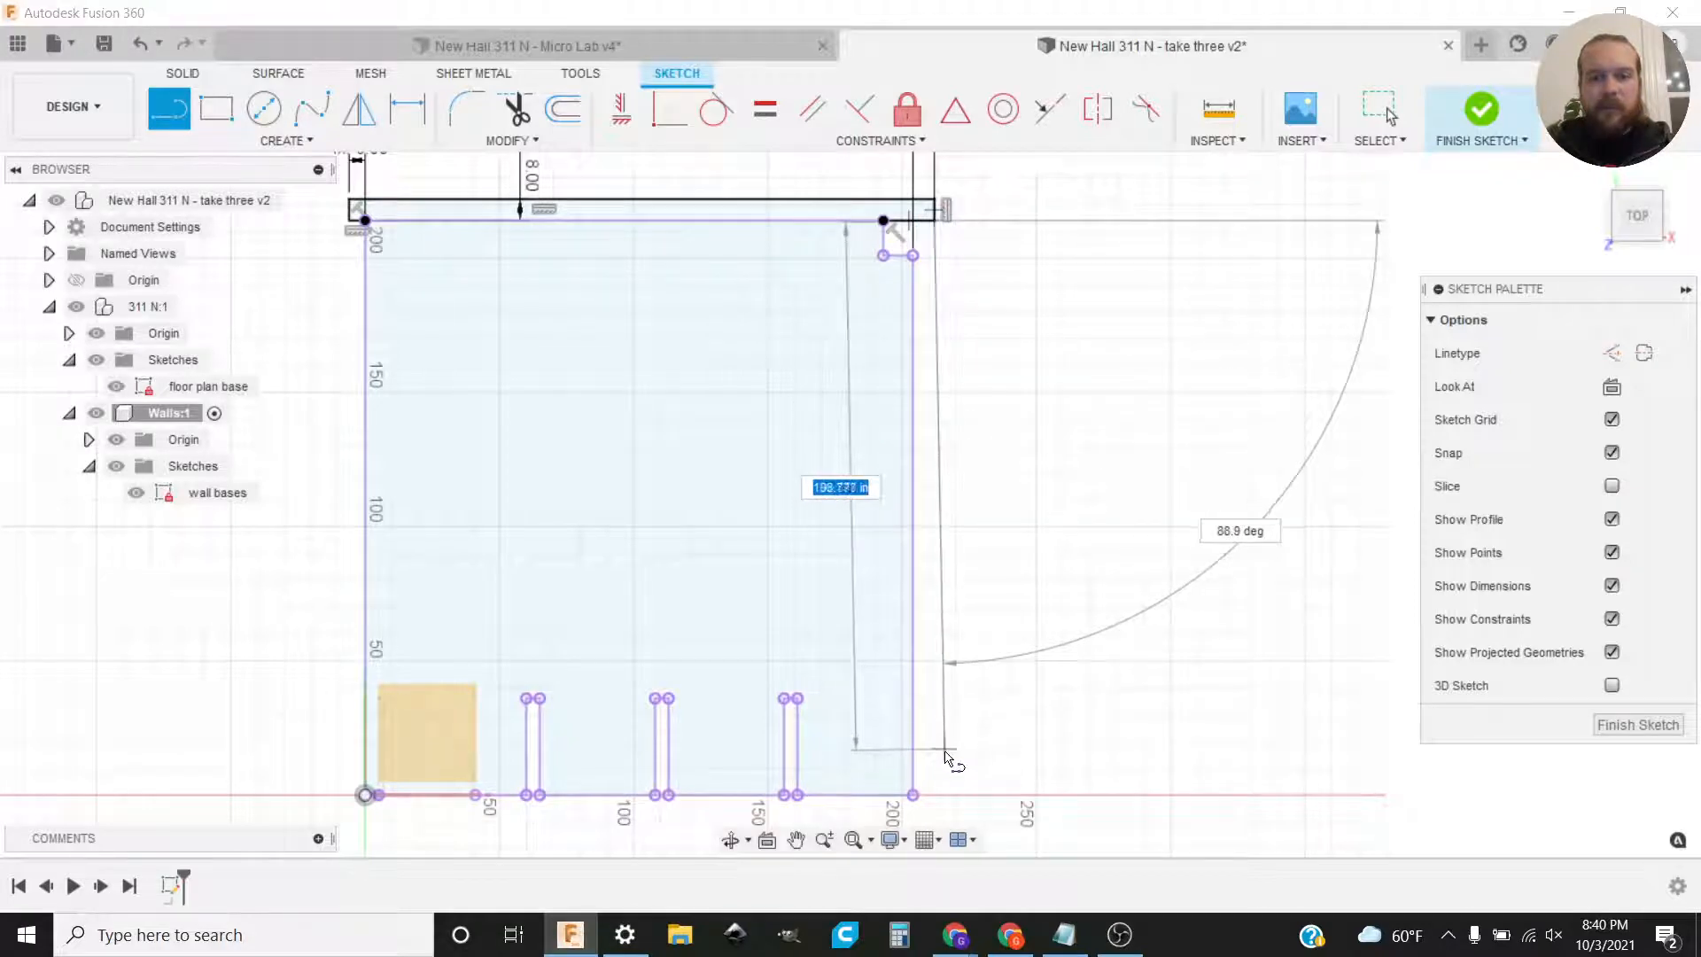
pyautogui.moveTo(943, 765); pyautogui.dragTo(956, 623, button='middle')
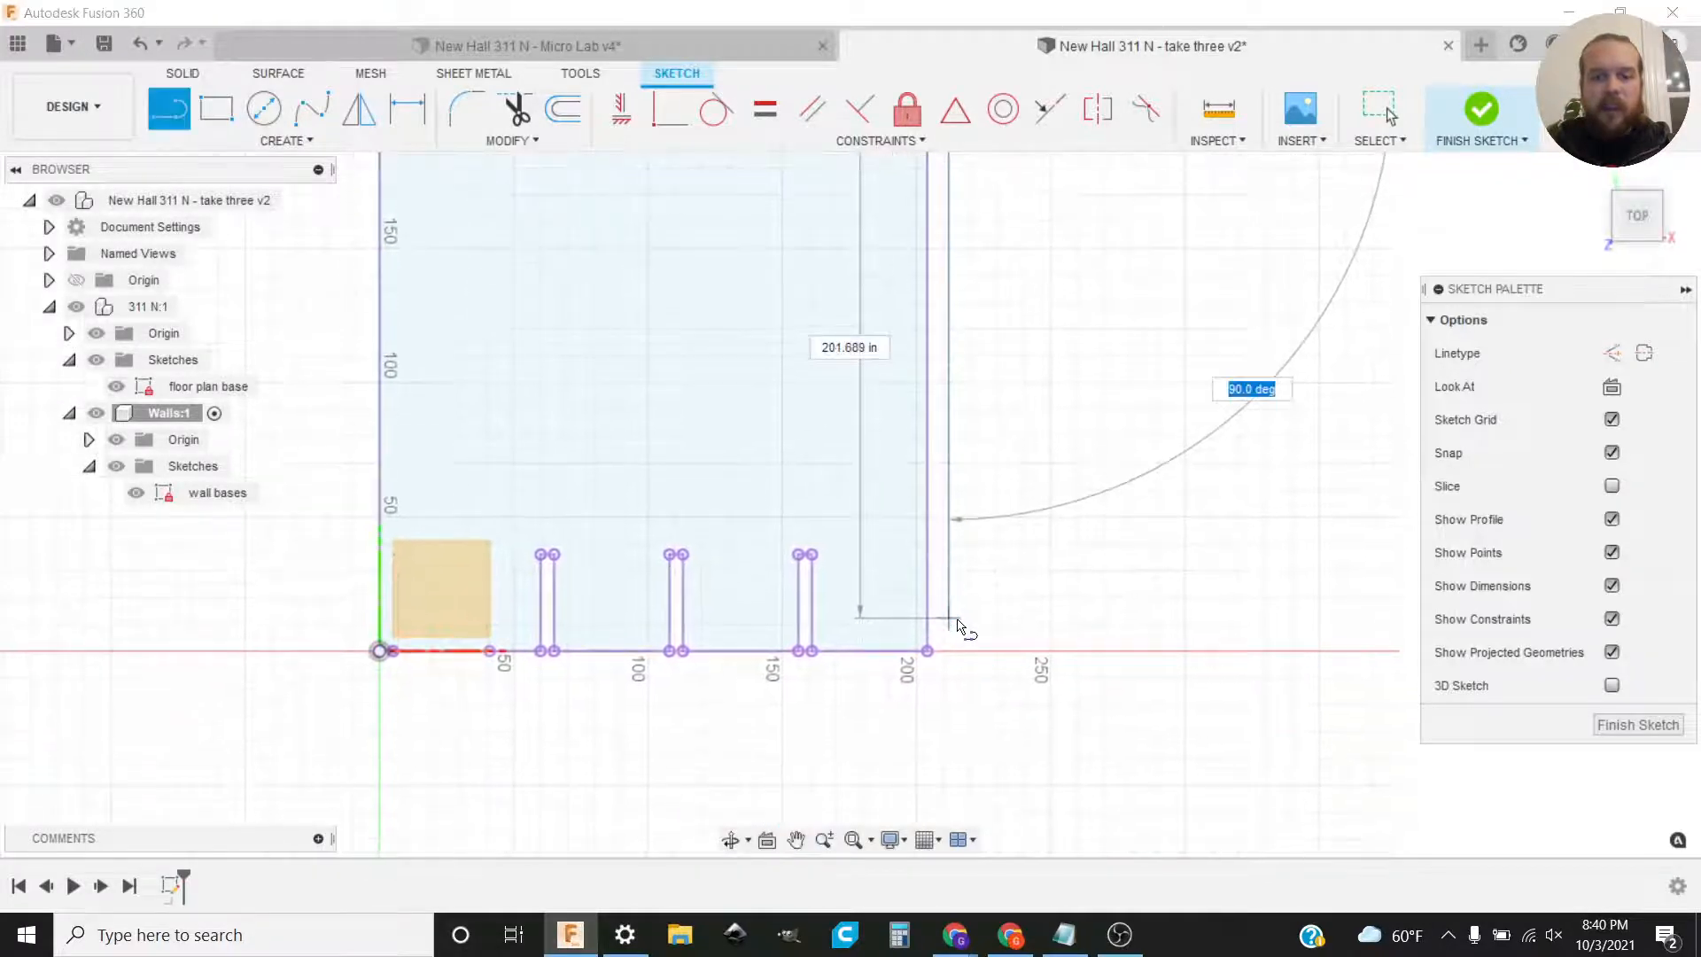
pyautogui.click(953, 698)
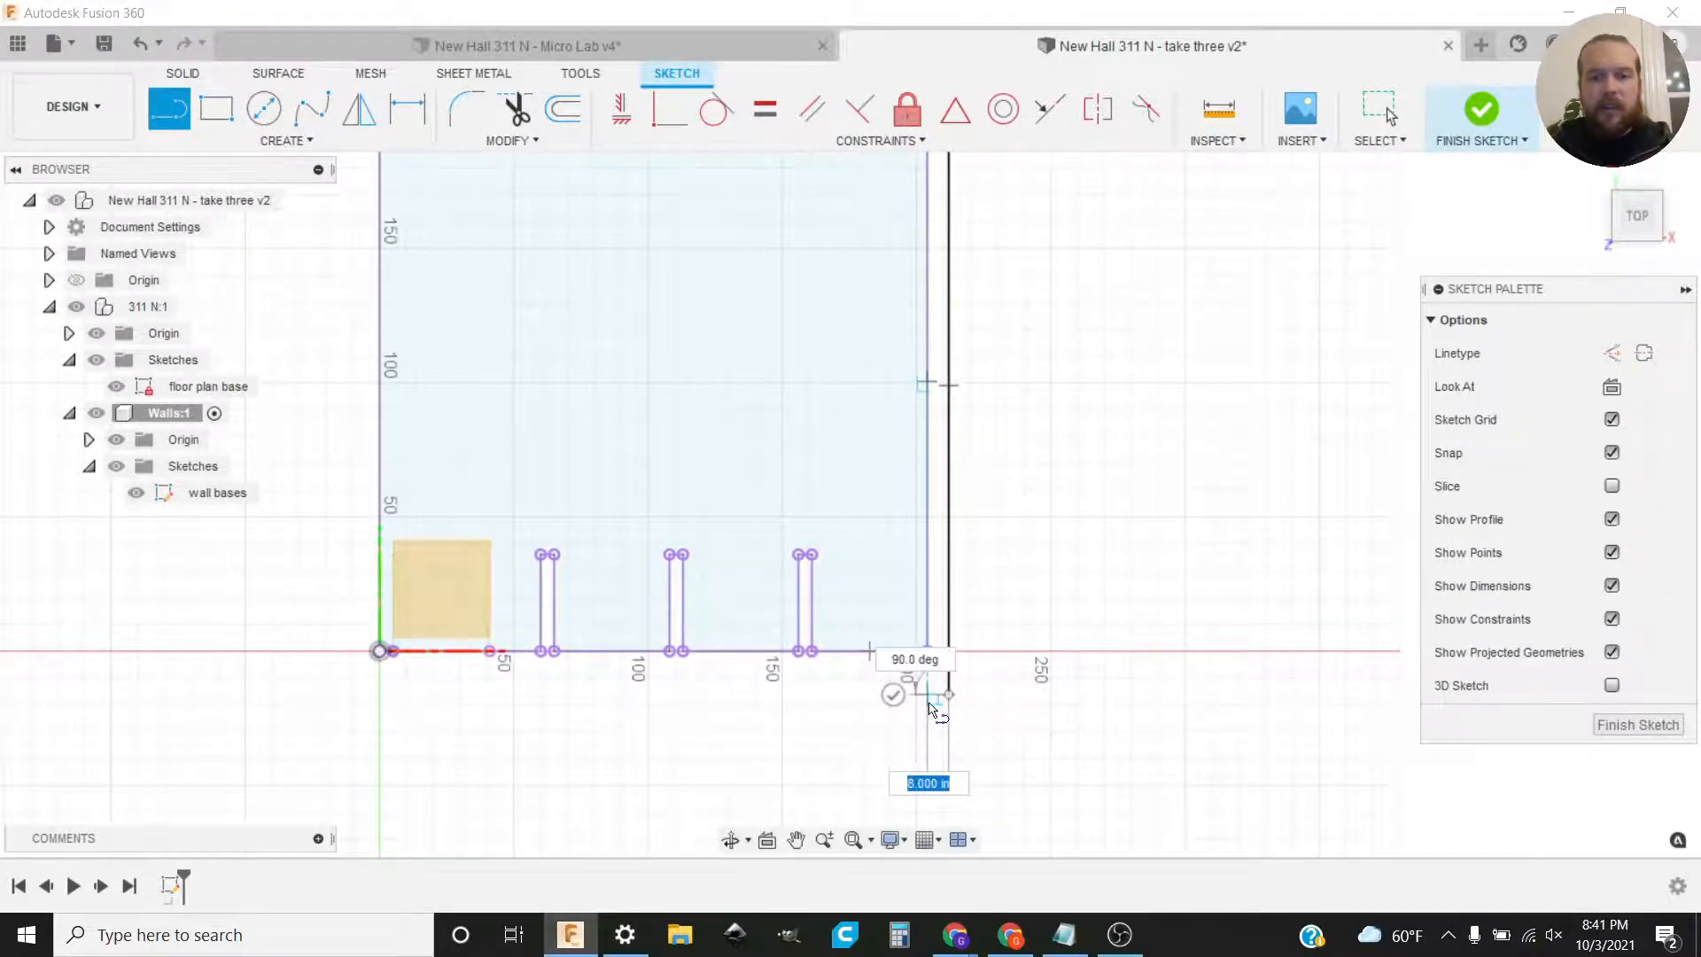
pyautogui.scroll(6, 929, 696)
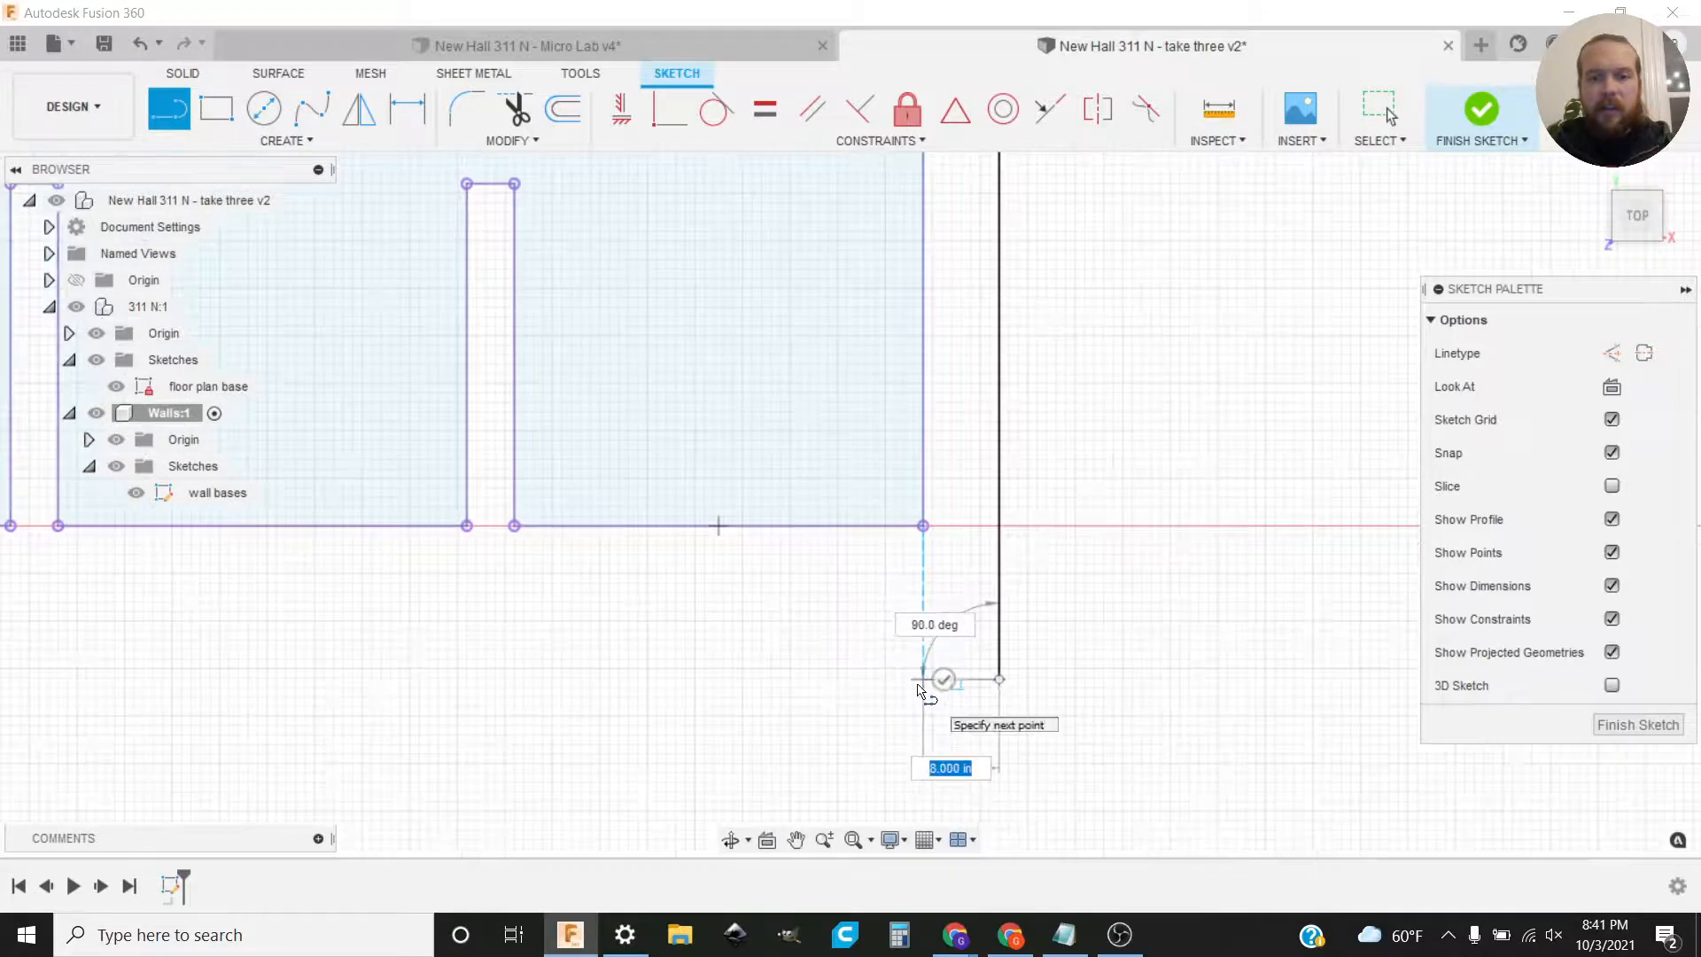
pyautogui.click(922, 682)
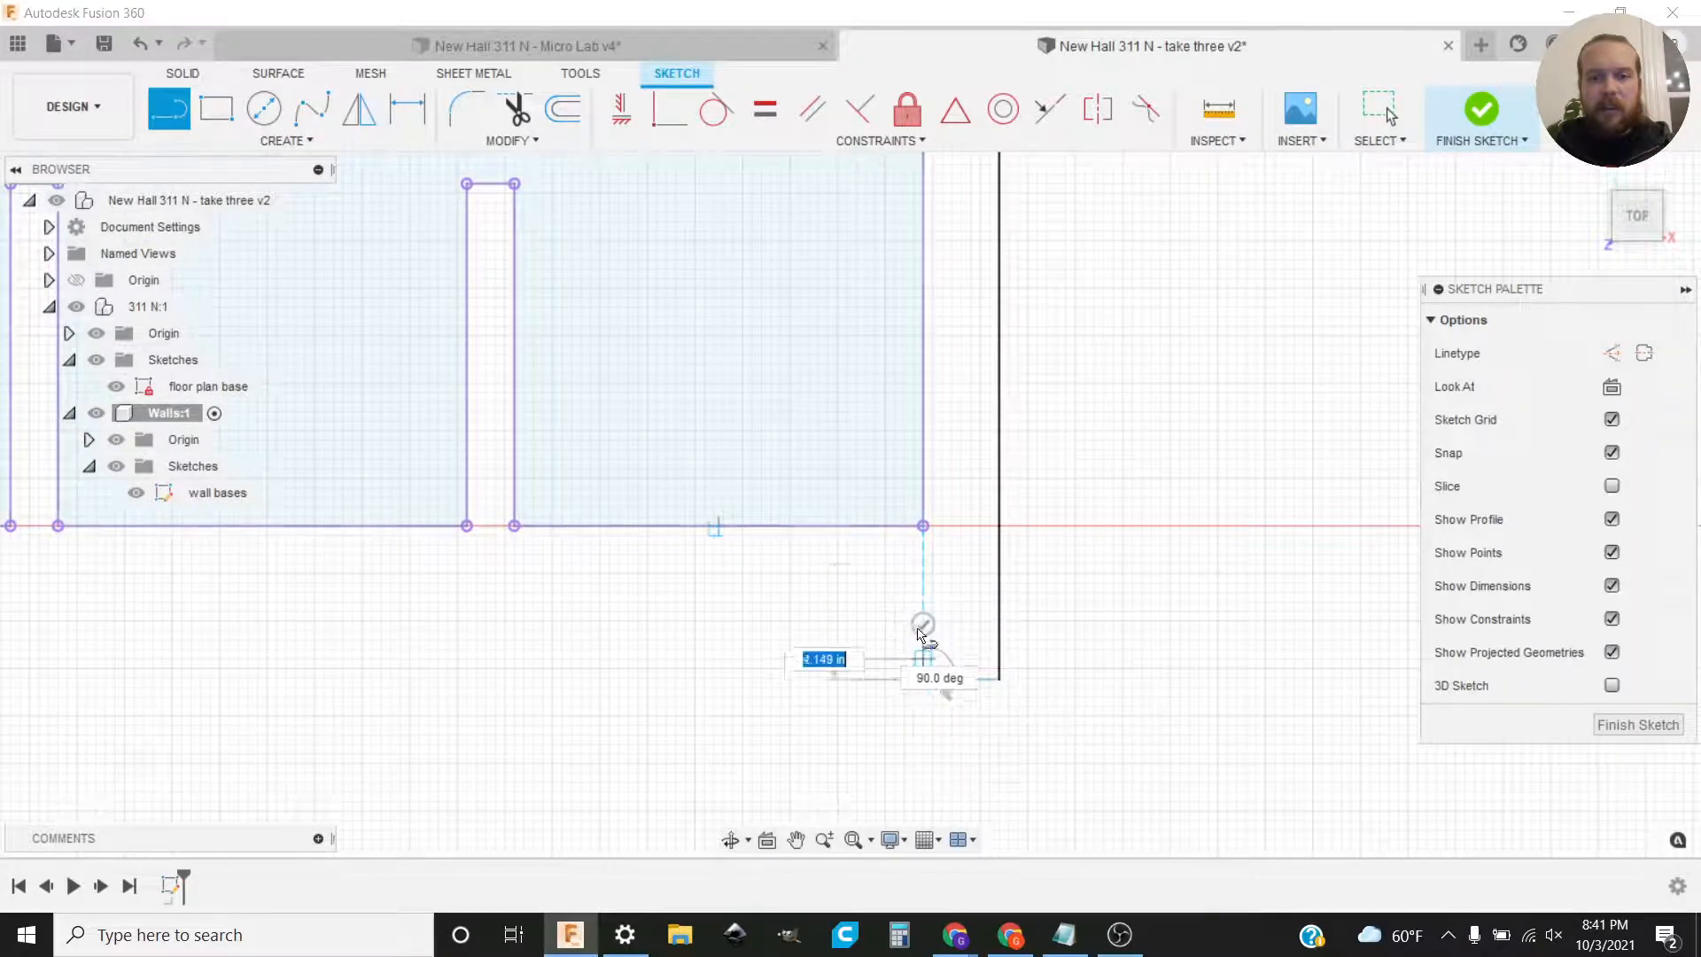
pyautogui.click(923, 526)
pyautogui.scroll(-6, 1083, 527)
pyautogui.moveTo(1091, 396); pyautogui.dragTo(1002, 902, button='middle')
pyautogui.scroll(5, 983, 496)
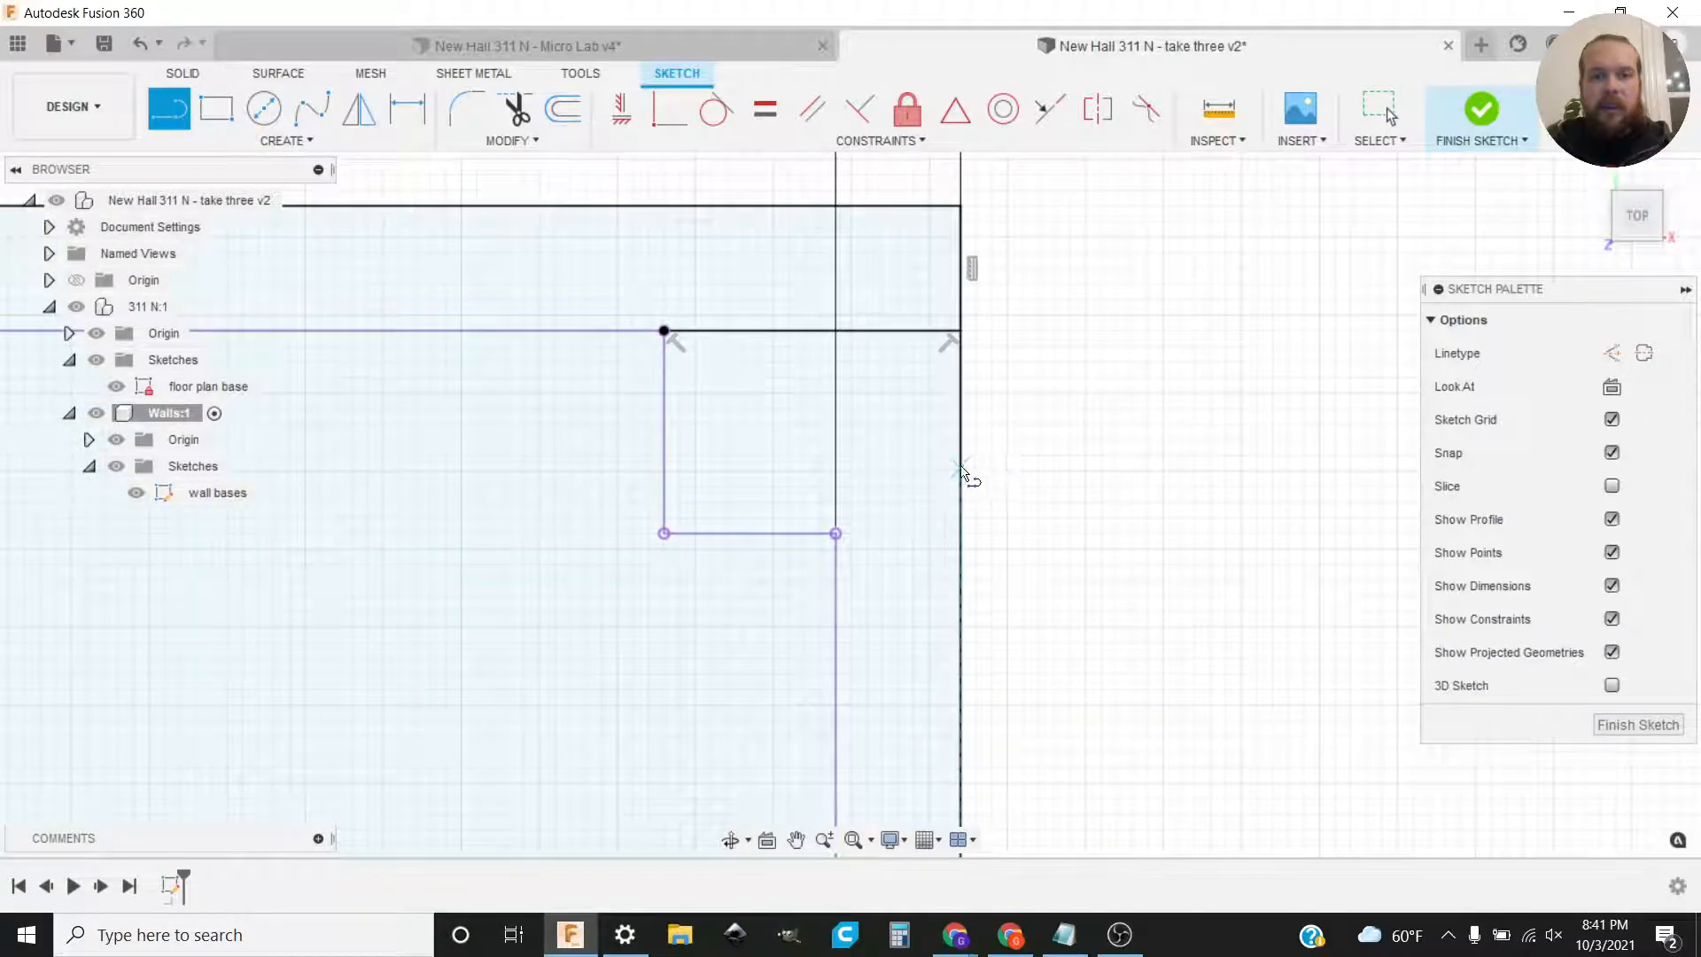
pyautogui.scroll(-2, 1063, 492)
pyautogui.press('Escape')
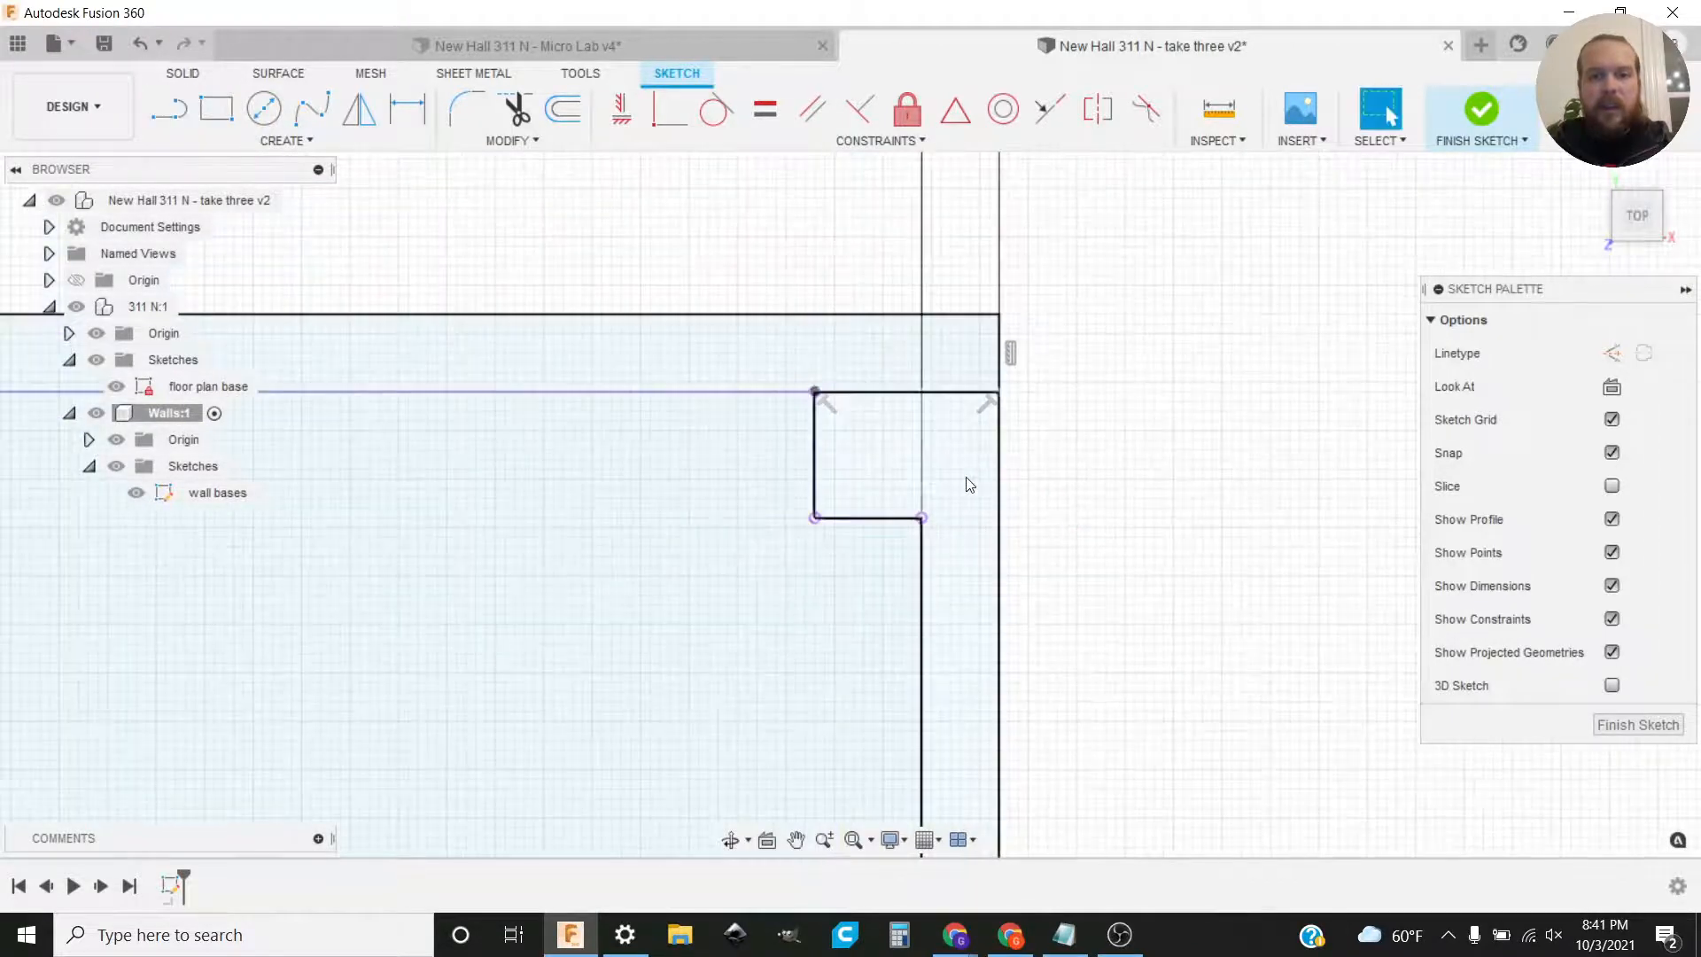
# Step: Draw a vertical line from the upper-right notch's outer corner to the upper strip's lower edge, separating the notch from the right wall profile
pyautogui.click(960, 481)
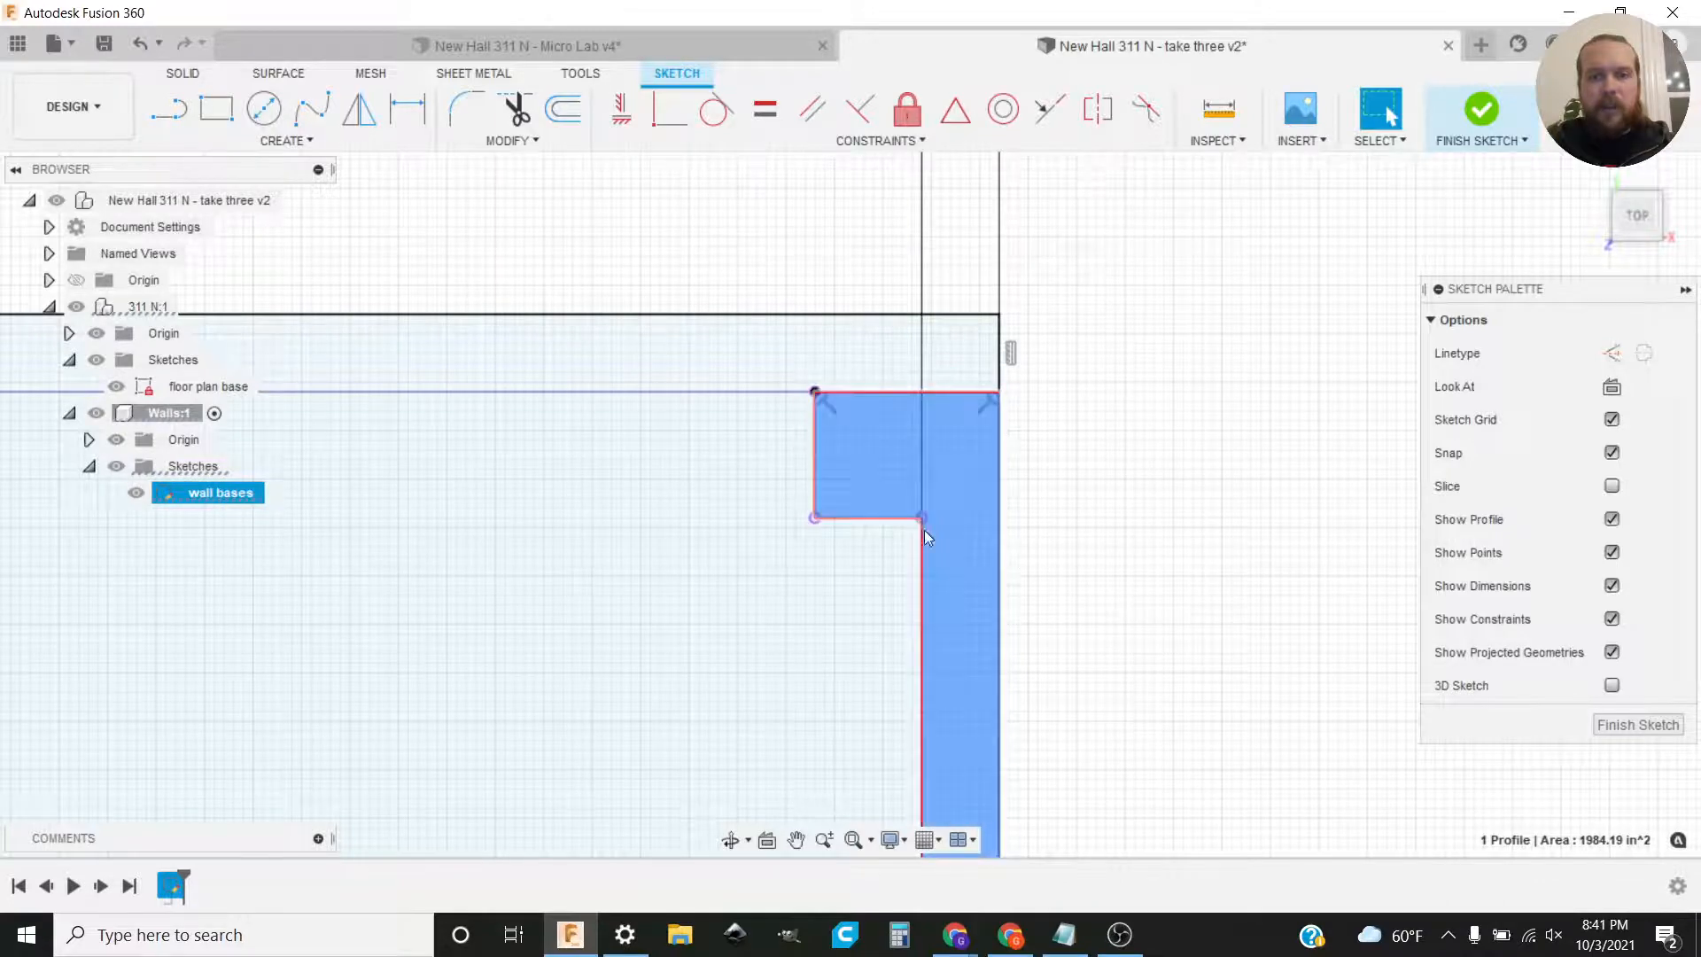
pyautogui.scroll(-2, 1010, 564)
pyautogui.scroll(-2, 1011, 564)
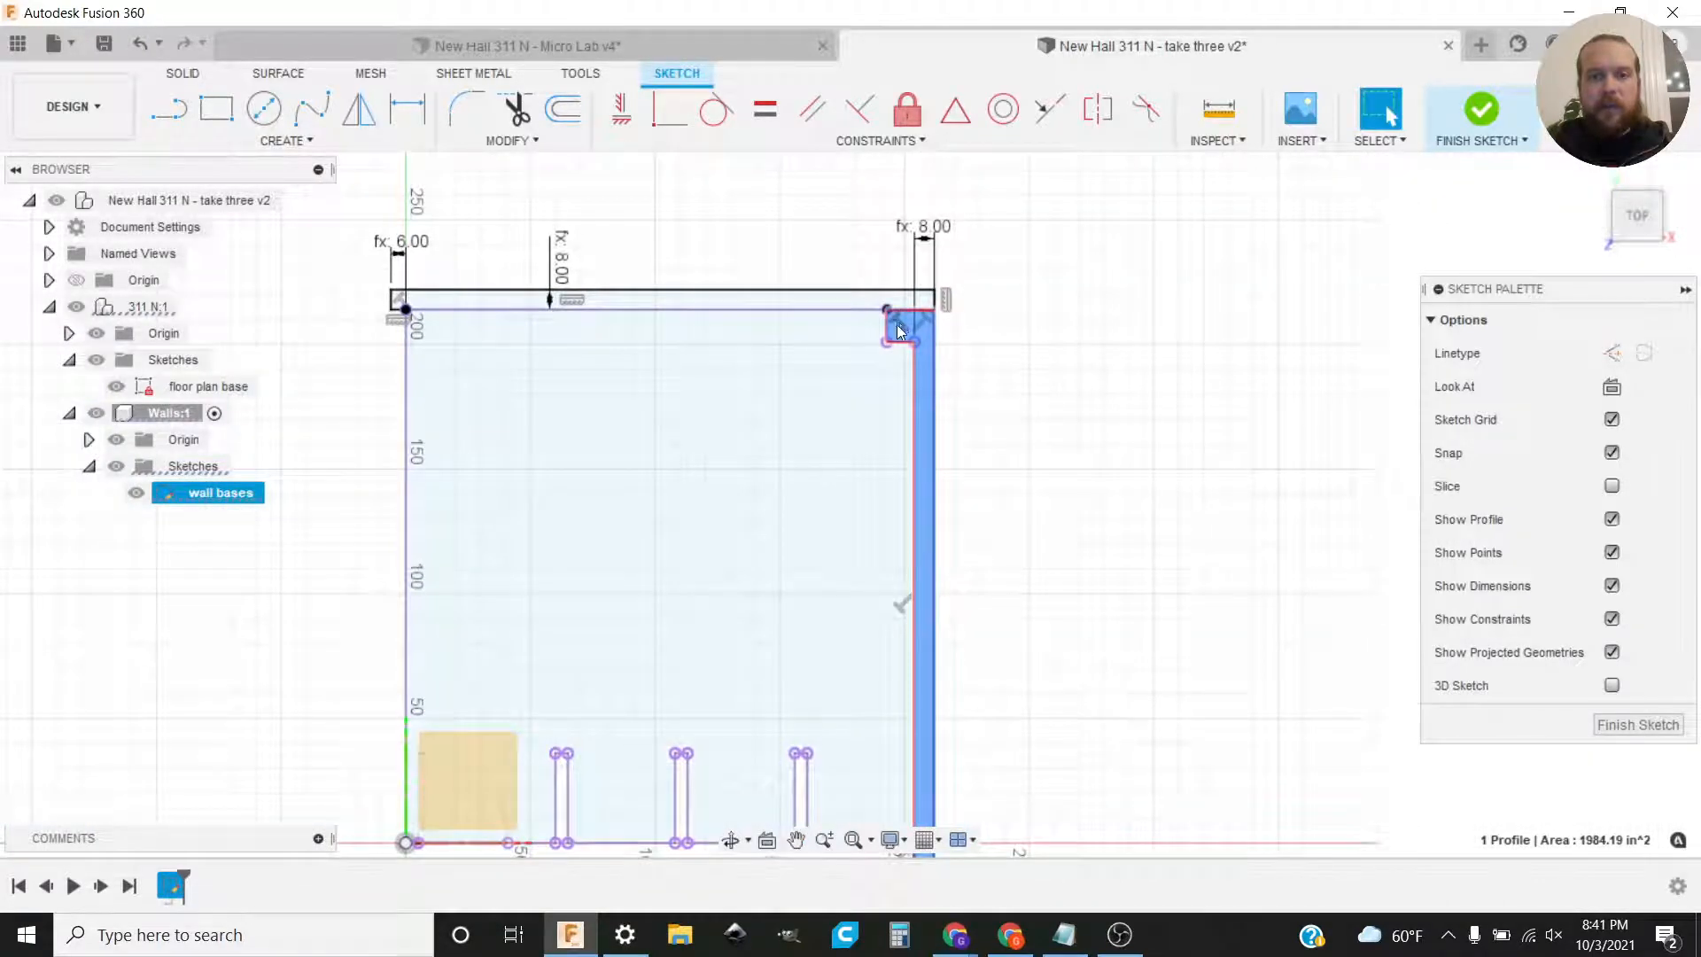
pyautogui.scroll(3, 903, 333)
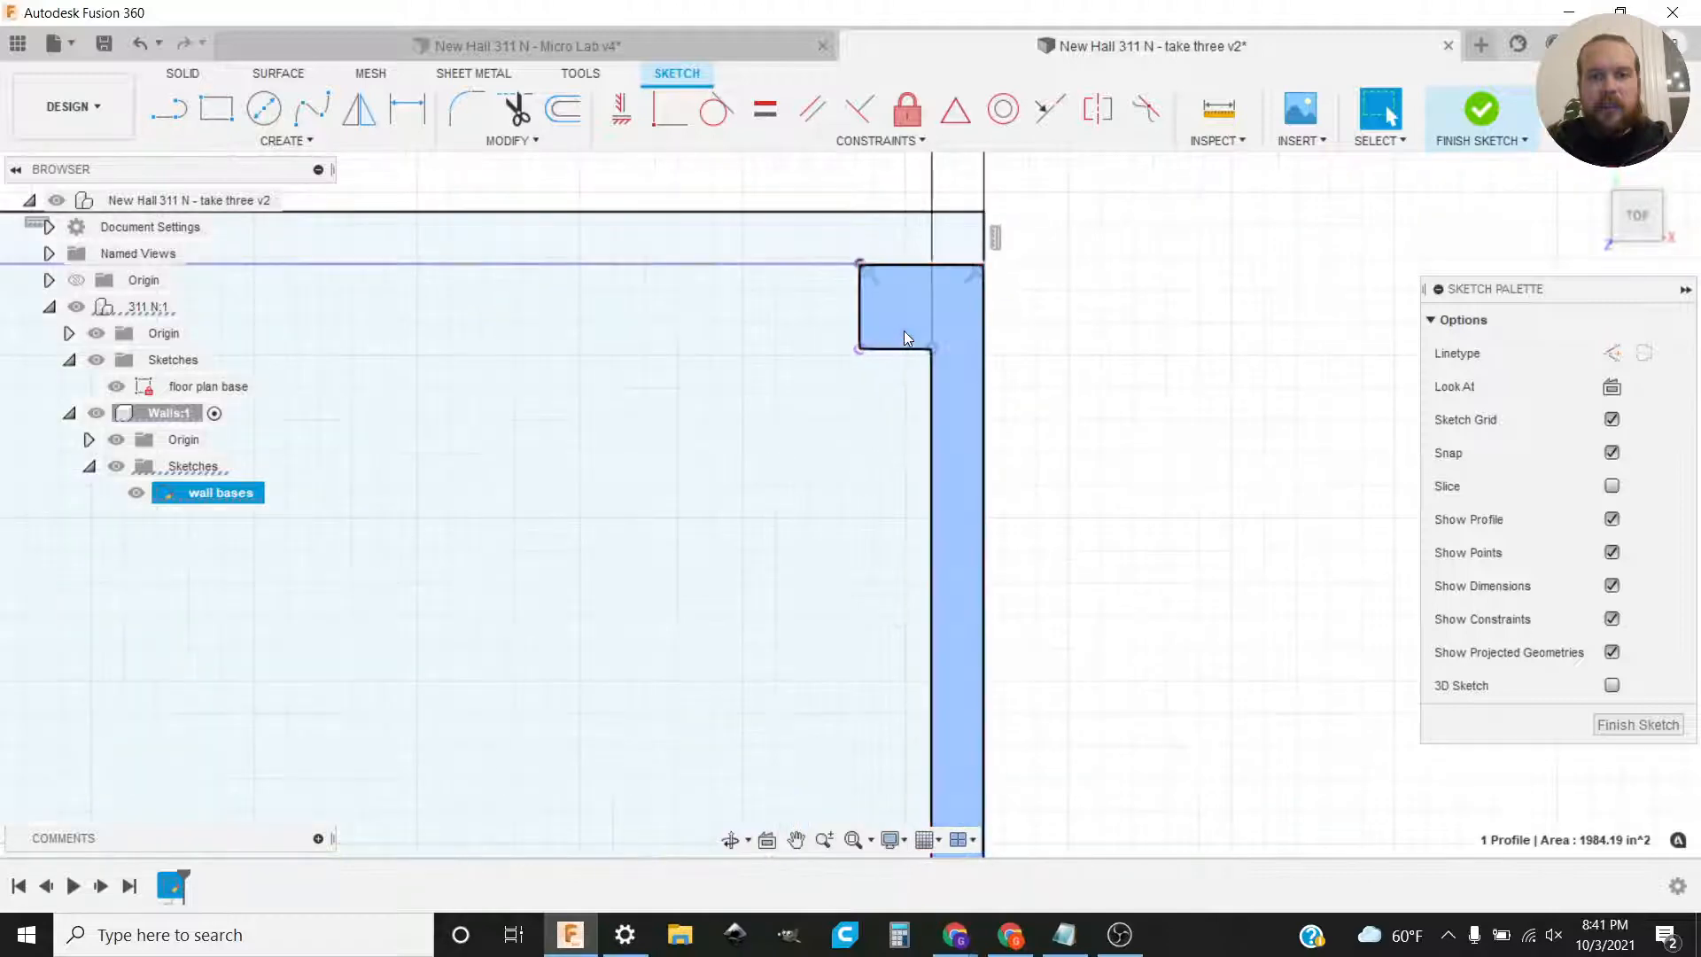
pyautogui.scroll(2, 1081, 571)
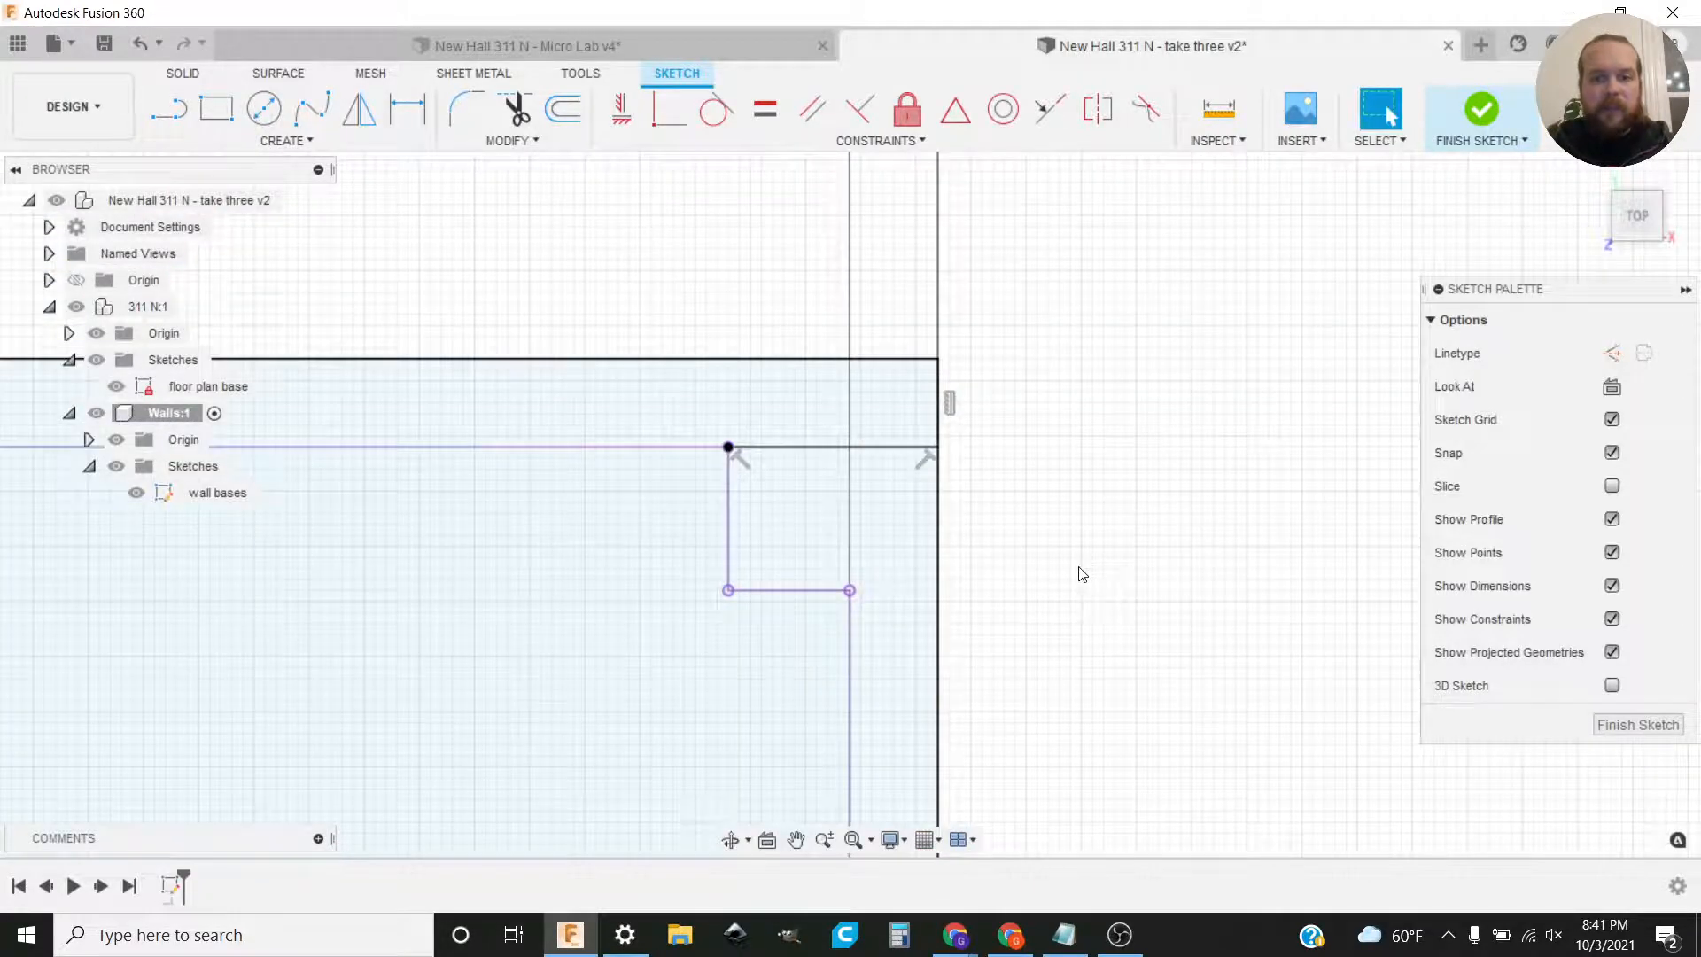
pyautogui.press('l')
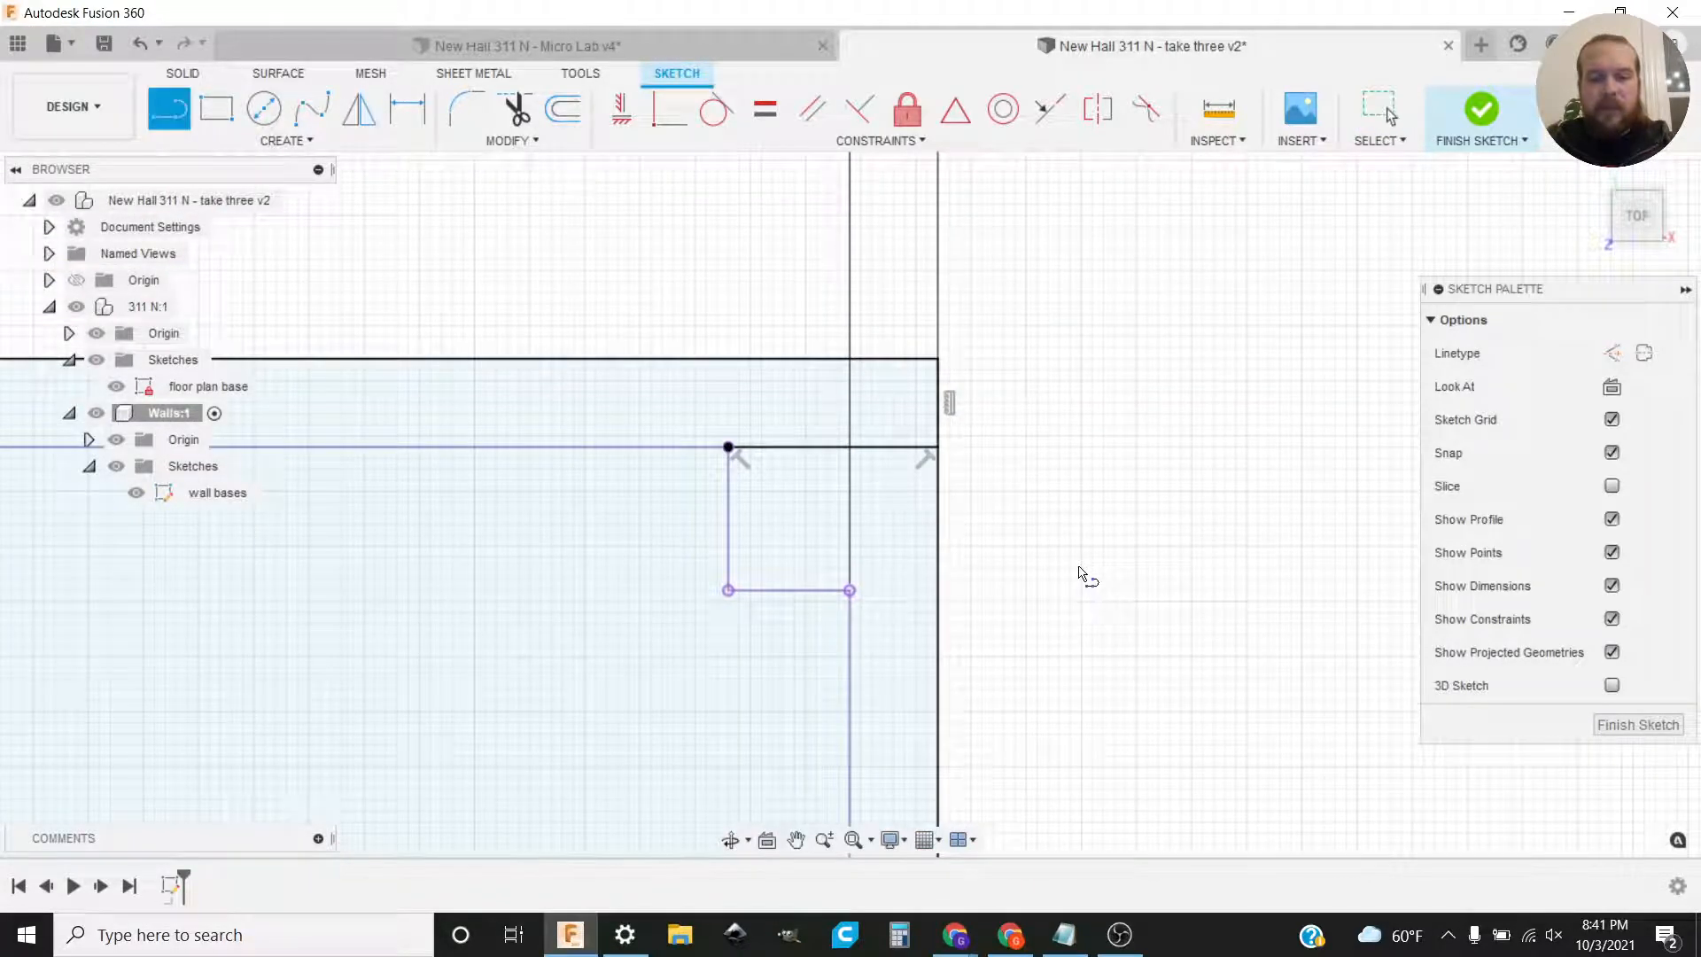
pyautogui.click(850, 591)
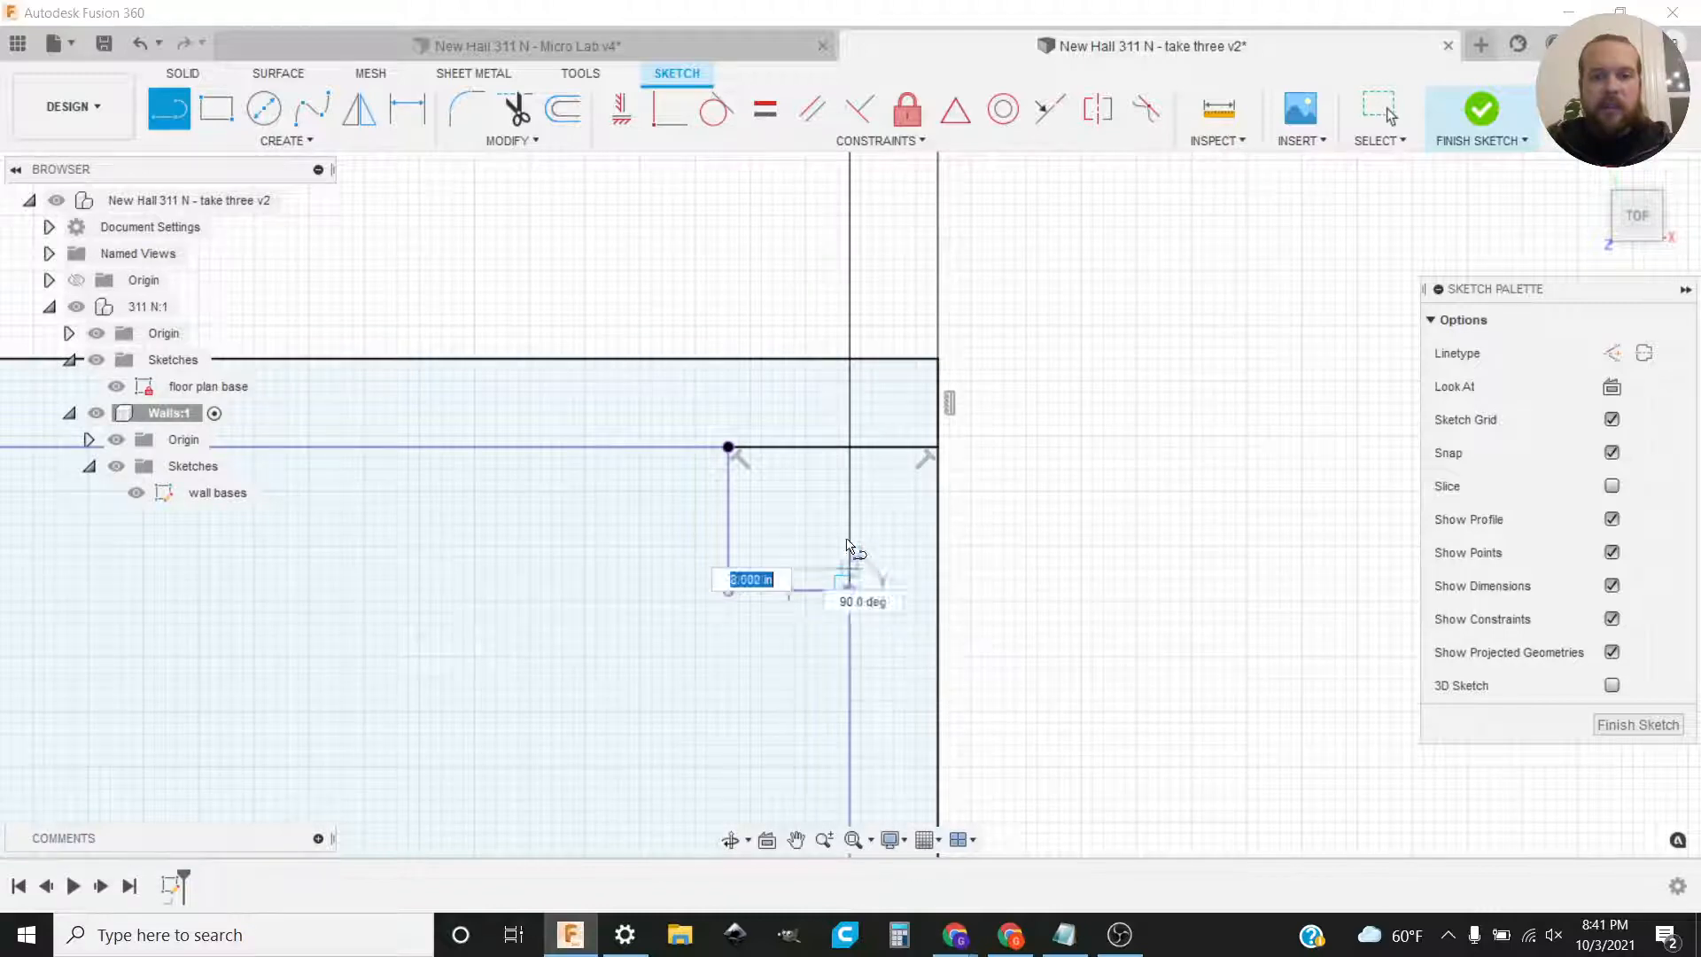
pyautogui.click(851, 447)
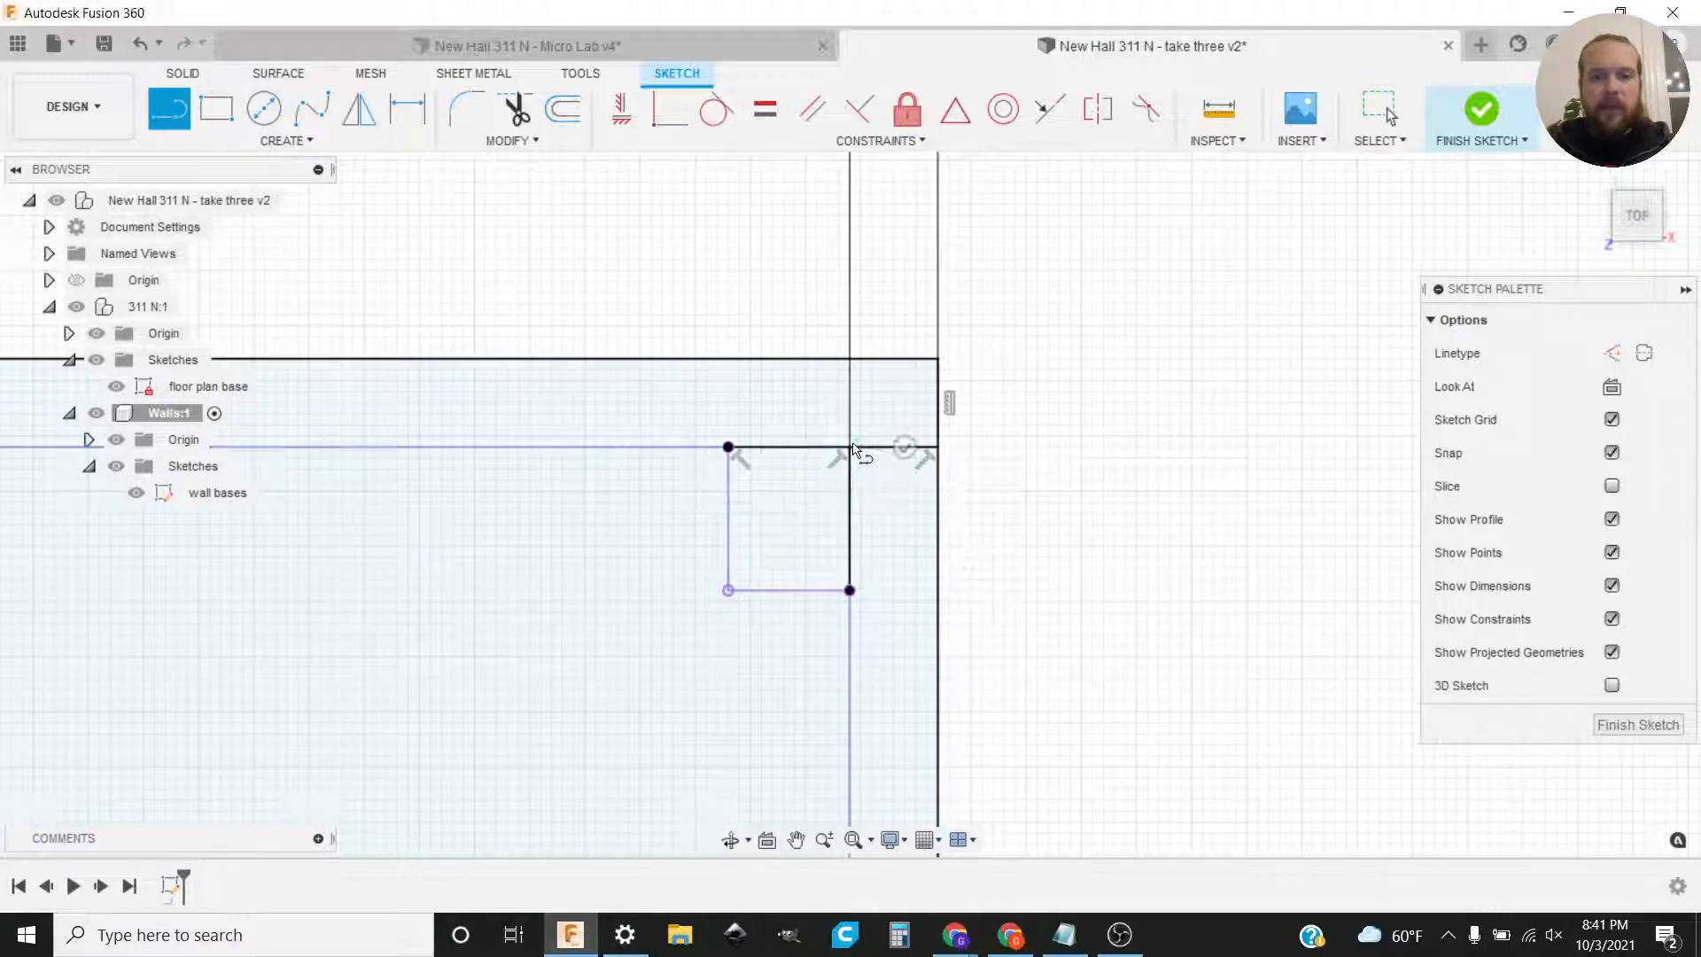
pyautogui.press('Escape')
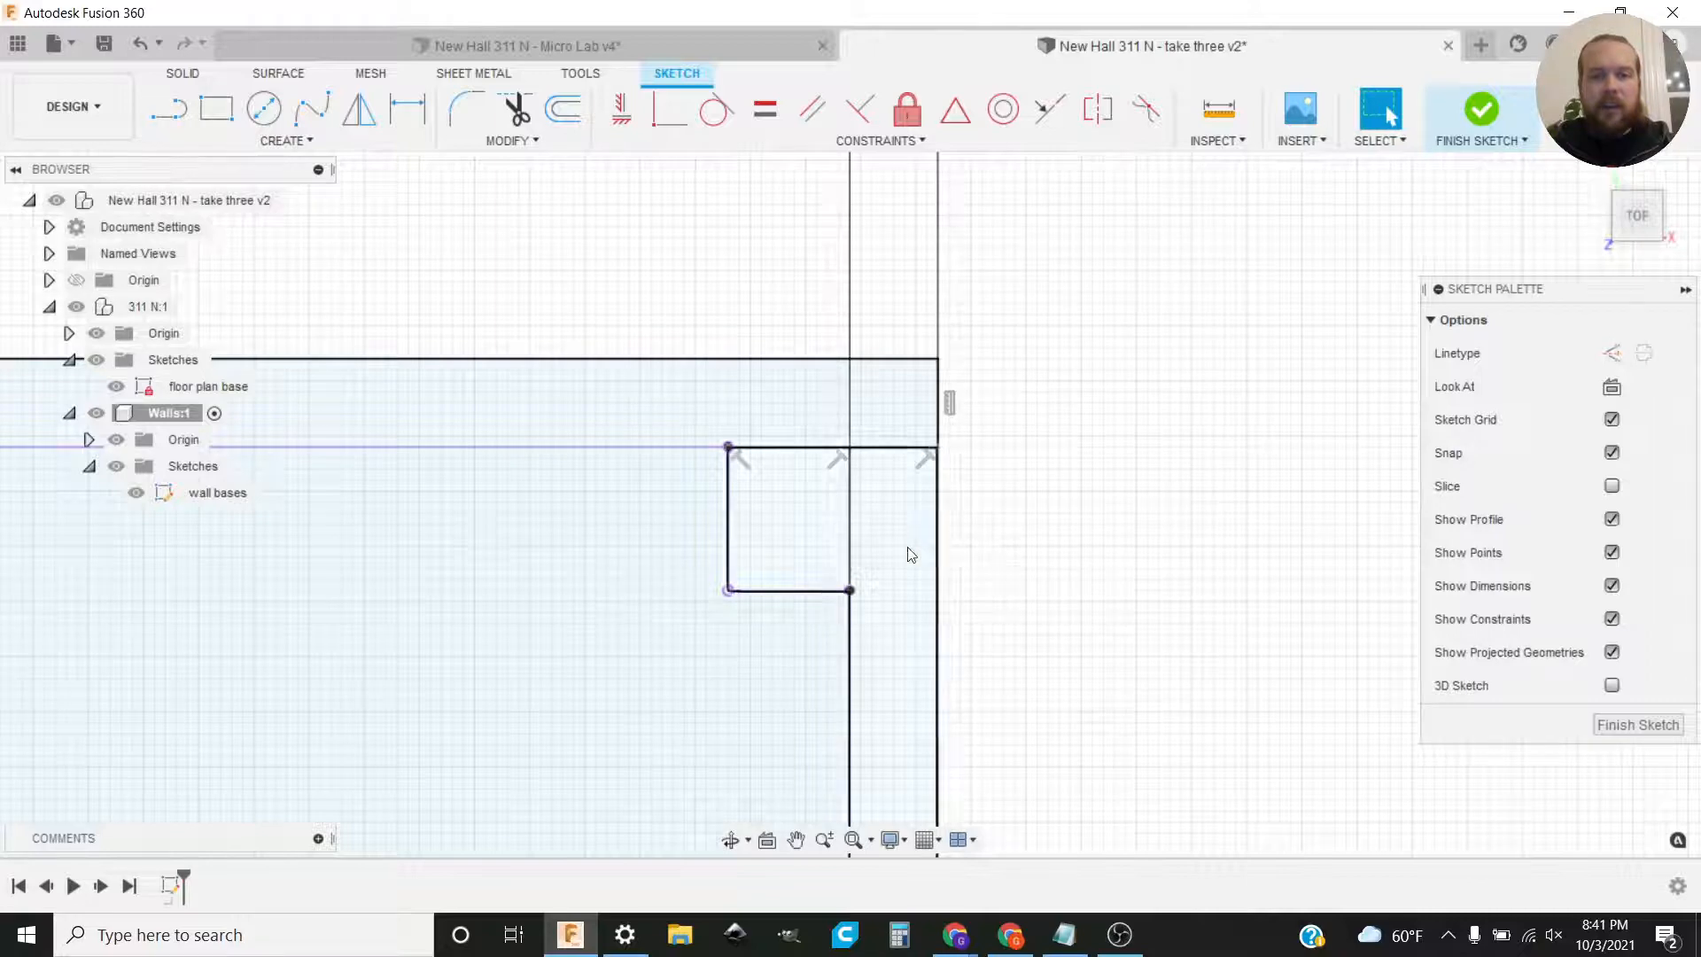
# Step: Check that the corner notch and the right wall can be selected as separate profiles
pyautogui.click(907, 550)
pyautogui.click(1091, 573)
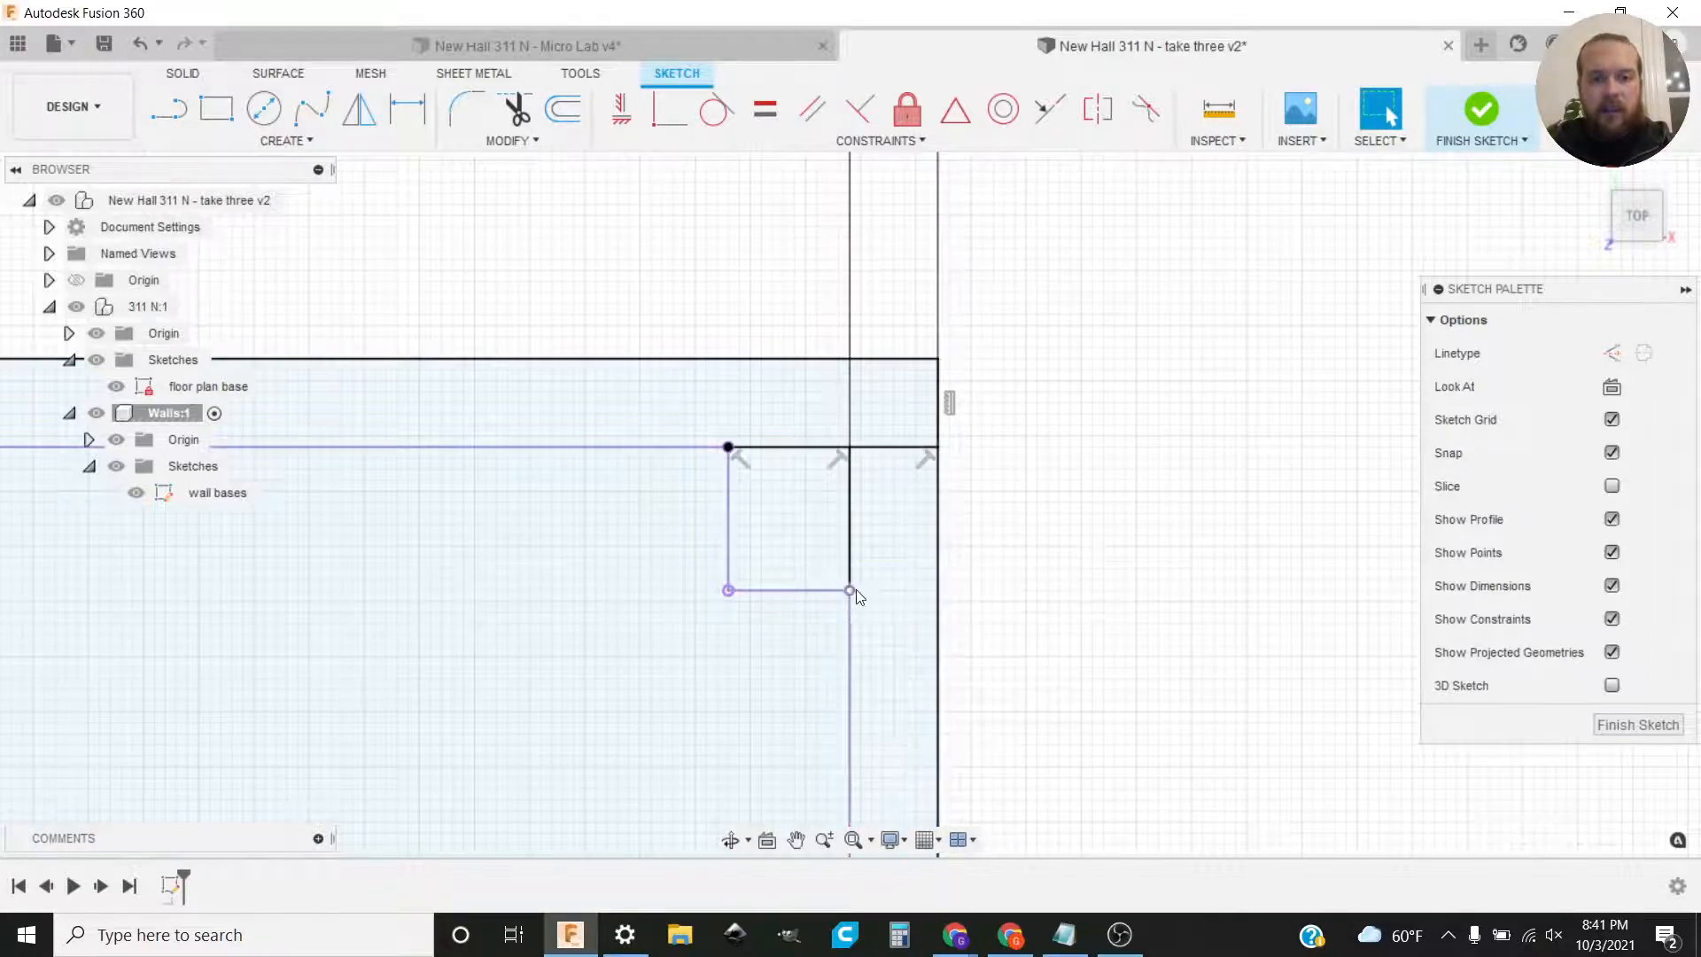
pyautogui.click(865, 496)
pyautogui.click(794, 549)
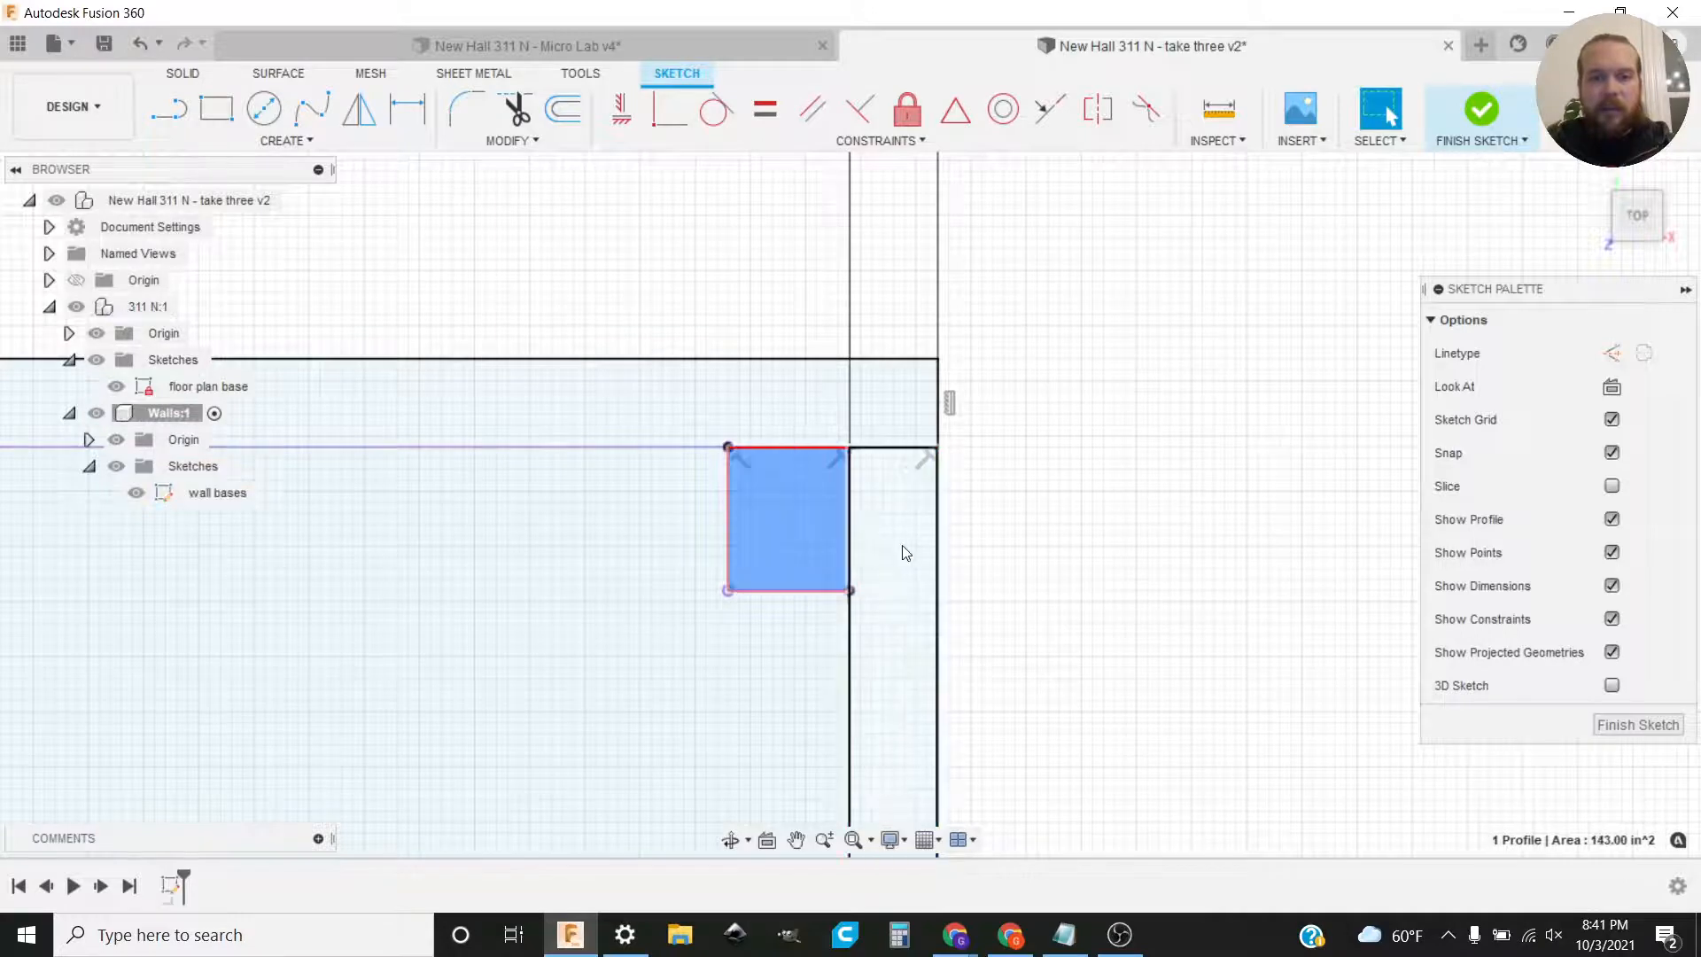
pyautogui.click(902, 547)
pyautogui.click(1079, 555)
pyautogui.click(864, 531)
pyautogui.click(798, 532)
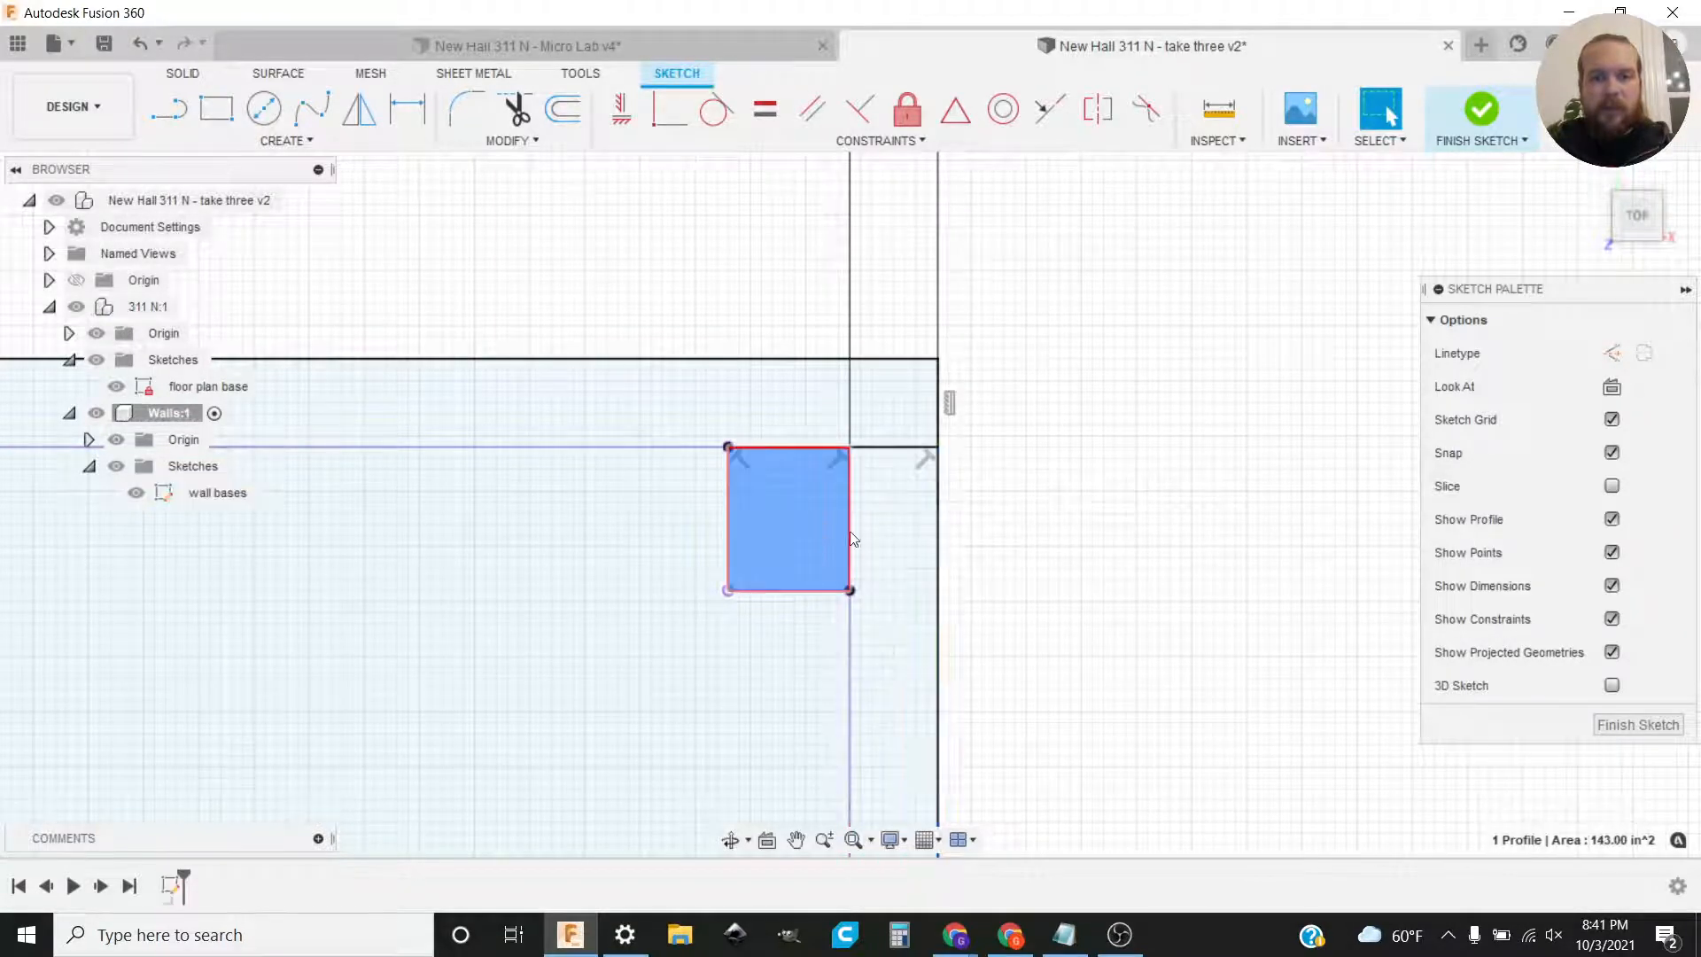
pyautogui.click(908, 565)
# Step: Inspect the right wall profile along its full length, from the upper strip to its lower end
pyautogui.scroll(-5, 1116, 604)
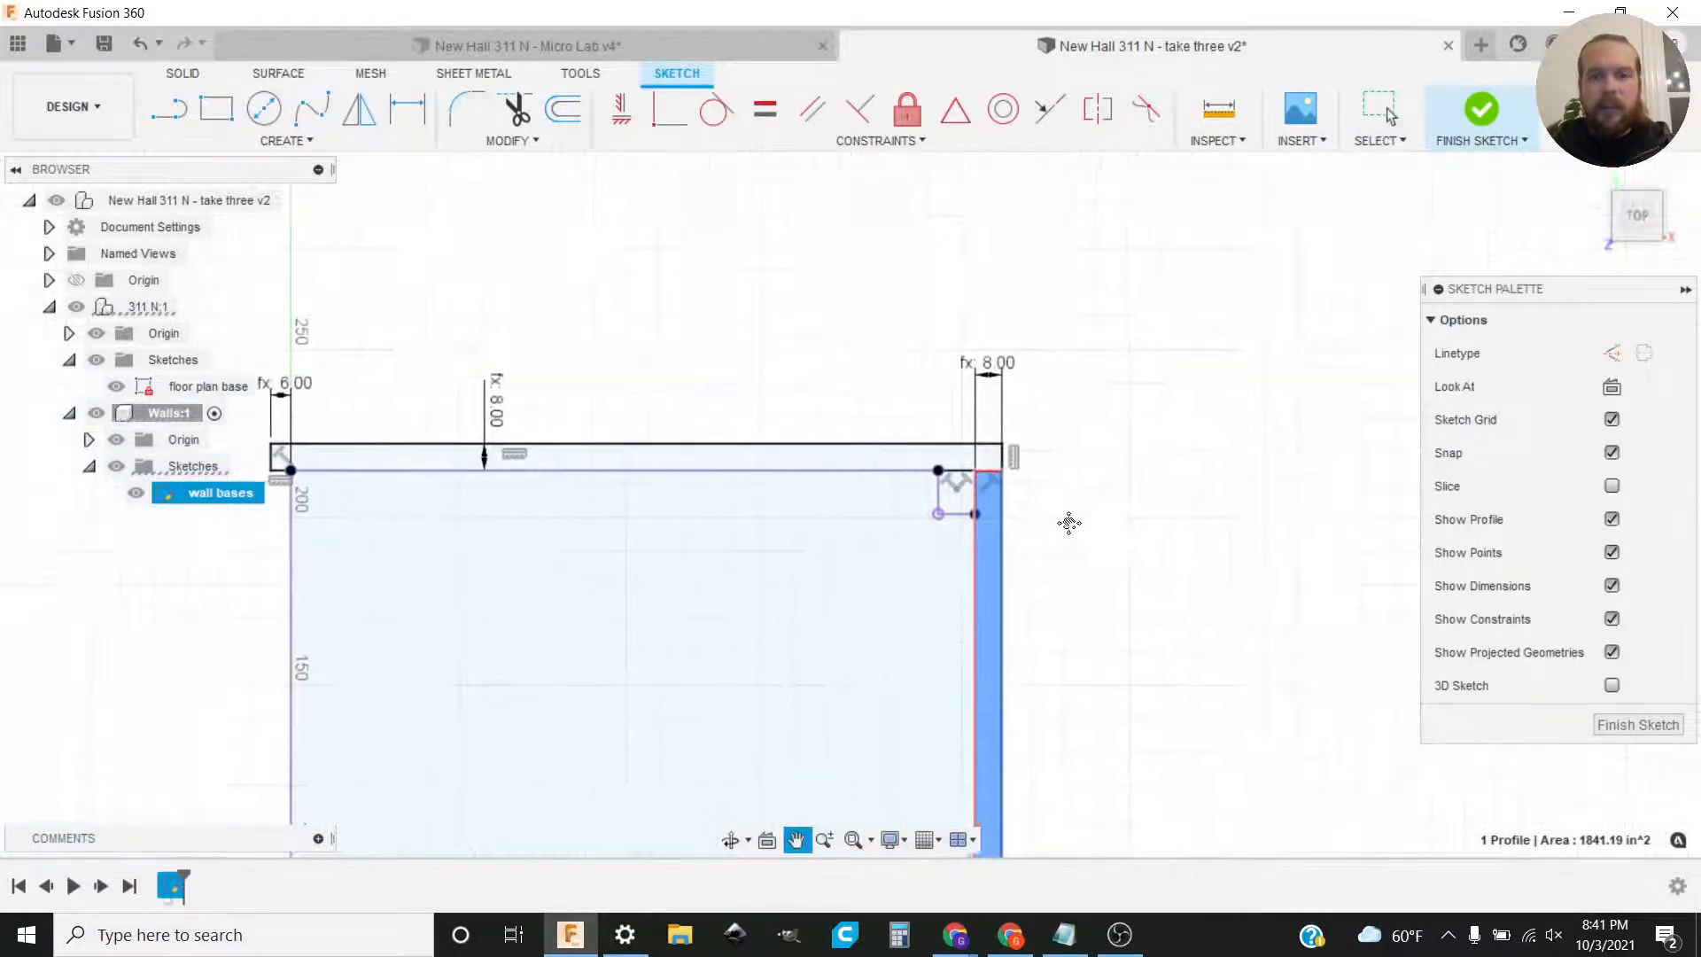
pyautogui.moveTo(1137, 690); pyautogui.dragTo(1074, 516, button='middle')
pyautogui.scroll(-3, 987, 296)
pyautogui.scroll(5, 1029, 383)
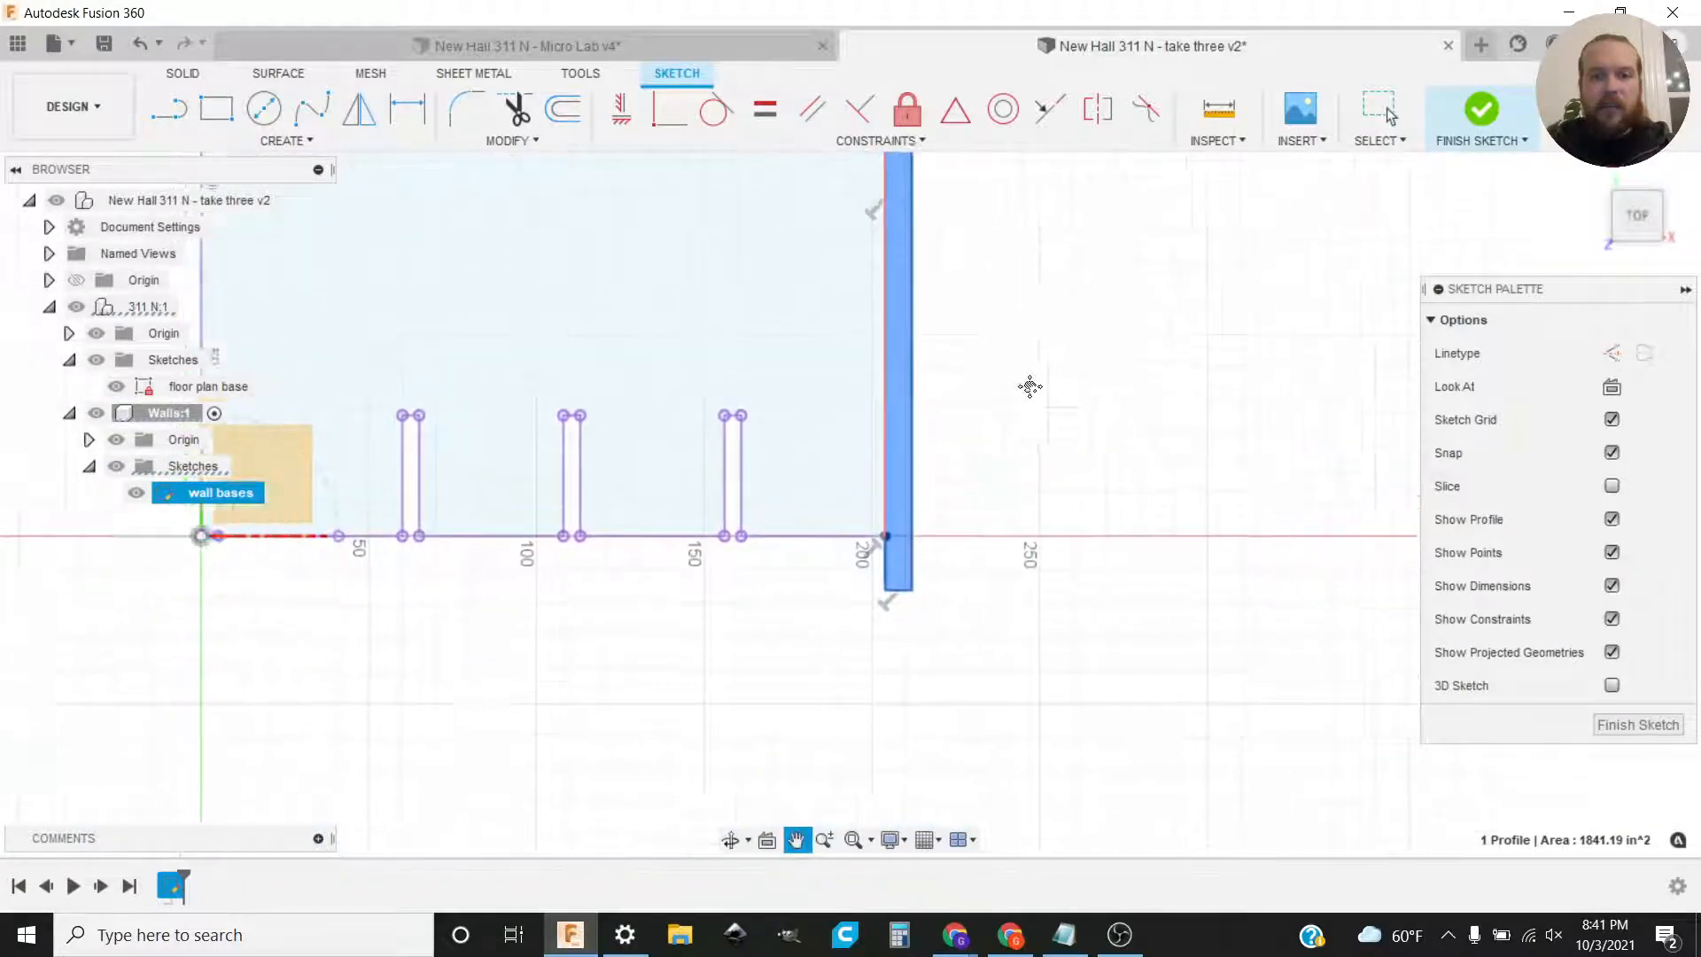
pyautogui.moveTo(1029, 384); pyautogui.dragTo(1051, 738, button='middle')
pyautogui.scroll(2, 1052, 714)
pyautogui.scroll(-2, 1036, 676)
pyautogui.moveTo(1036, 676); pyautogui.dragTo(960, 319, button='middle')
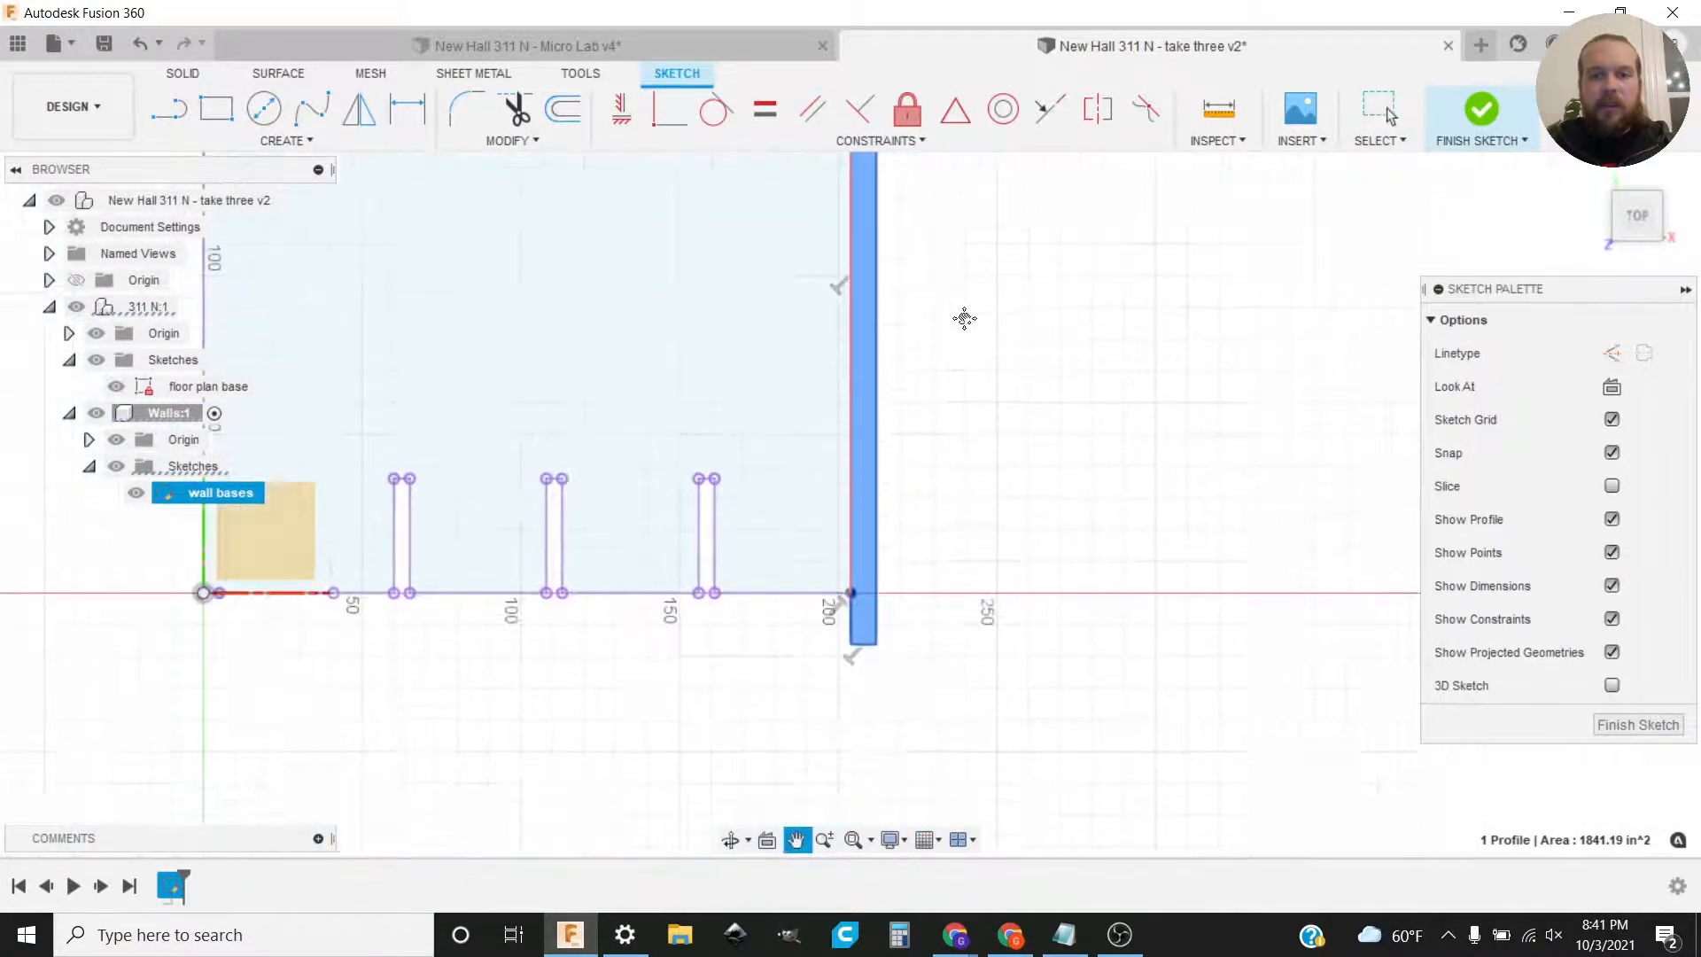
# Step: Shorten the right wall's extension below the floor plan and dimension it with the wall-thickness parameter starting with "ins", 6 in
pyautogui.click(942, 596)
pyautogui.scroll(3, 903, 641)
pyautogui.moveTo(903, 641); pyautogui.dragTo(1090, 718, button='middle')
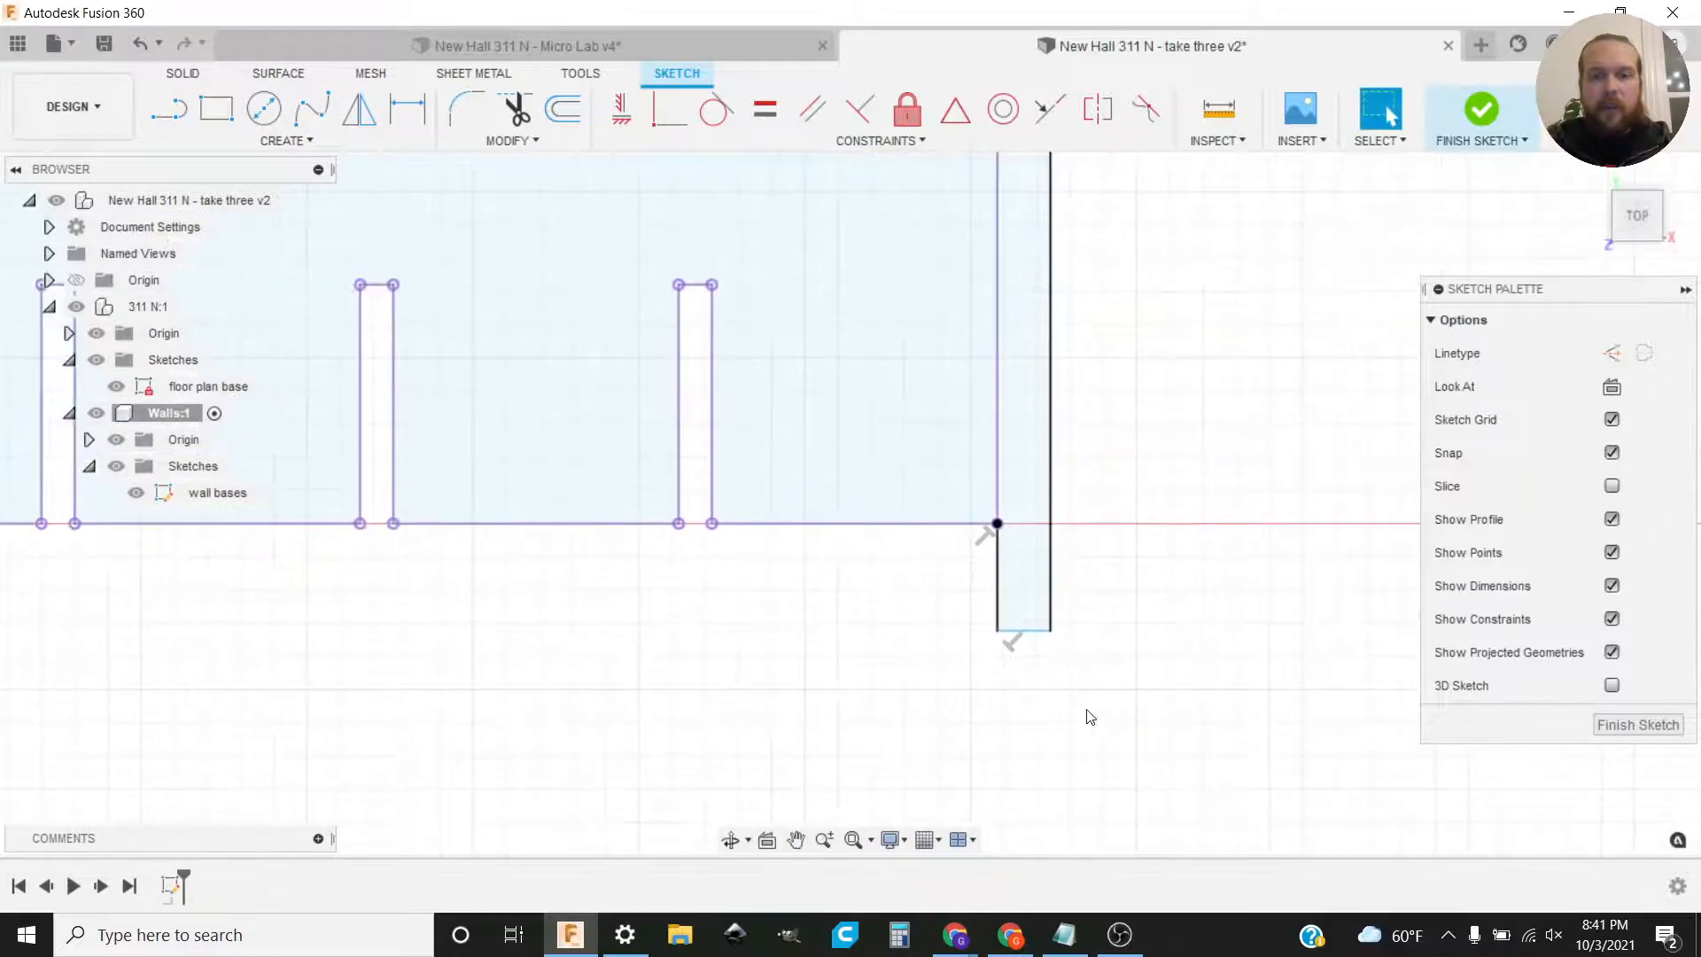
pyautogui.moveTo(1046, 644)
pyautogui.mouseDown()
pyautogui.moveTo(1037, 688)
pyautogui.moveTo(1078, 611)
pyautogui.moveTo(1086, 706)
pyautogui.moveTo(1052, 680)
pyautogui.moveTo(1020, 558)
pyautogui.moveTo(1032, 585)
pyautogui.mouseUp()
pyautogui.click(980, 581)
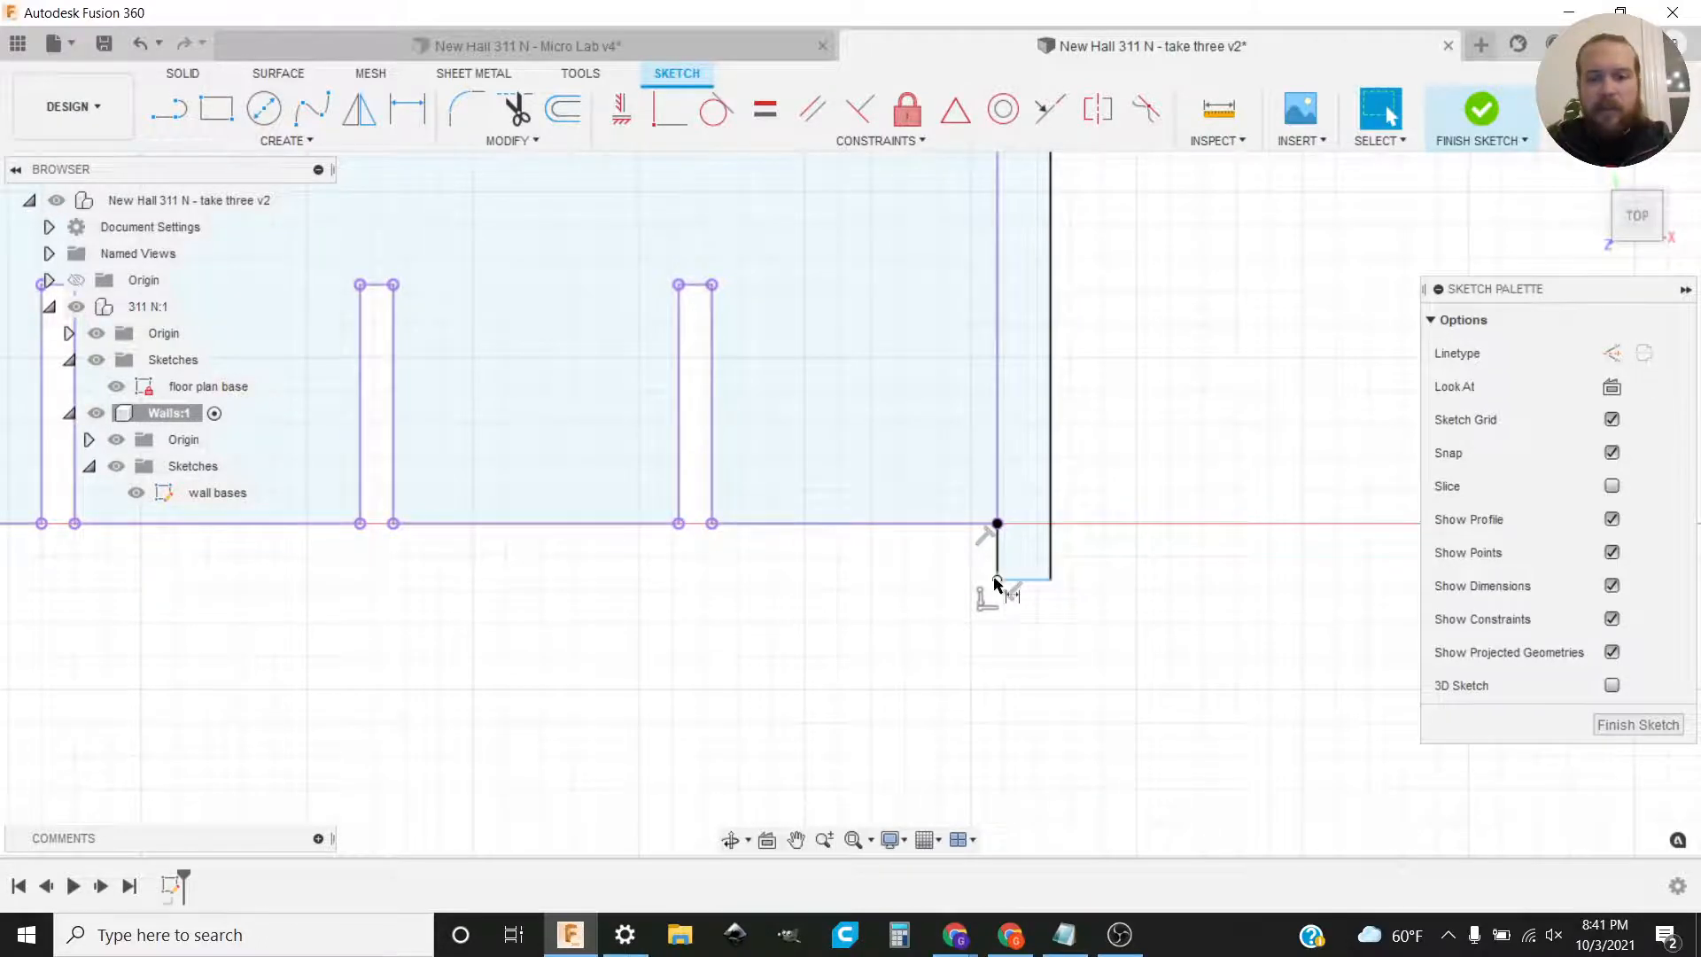
pyautogui.press('d')
pyautogui.click(998, 566)
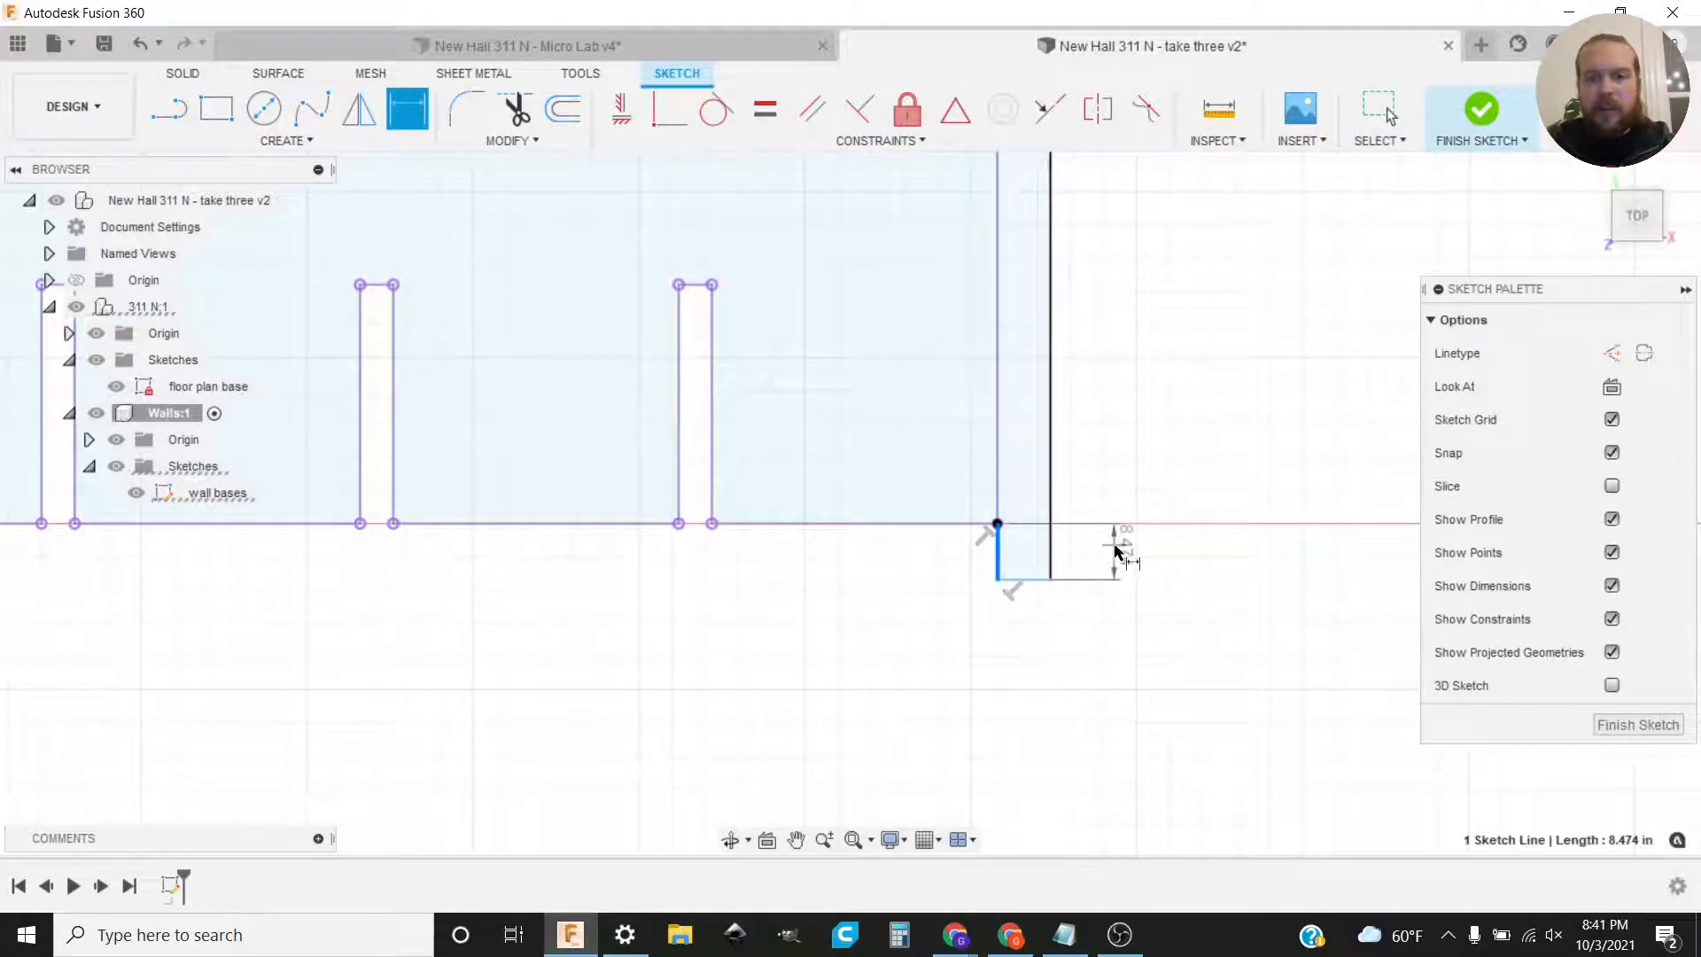
pyautogui.click(1114, 553)
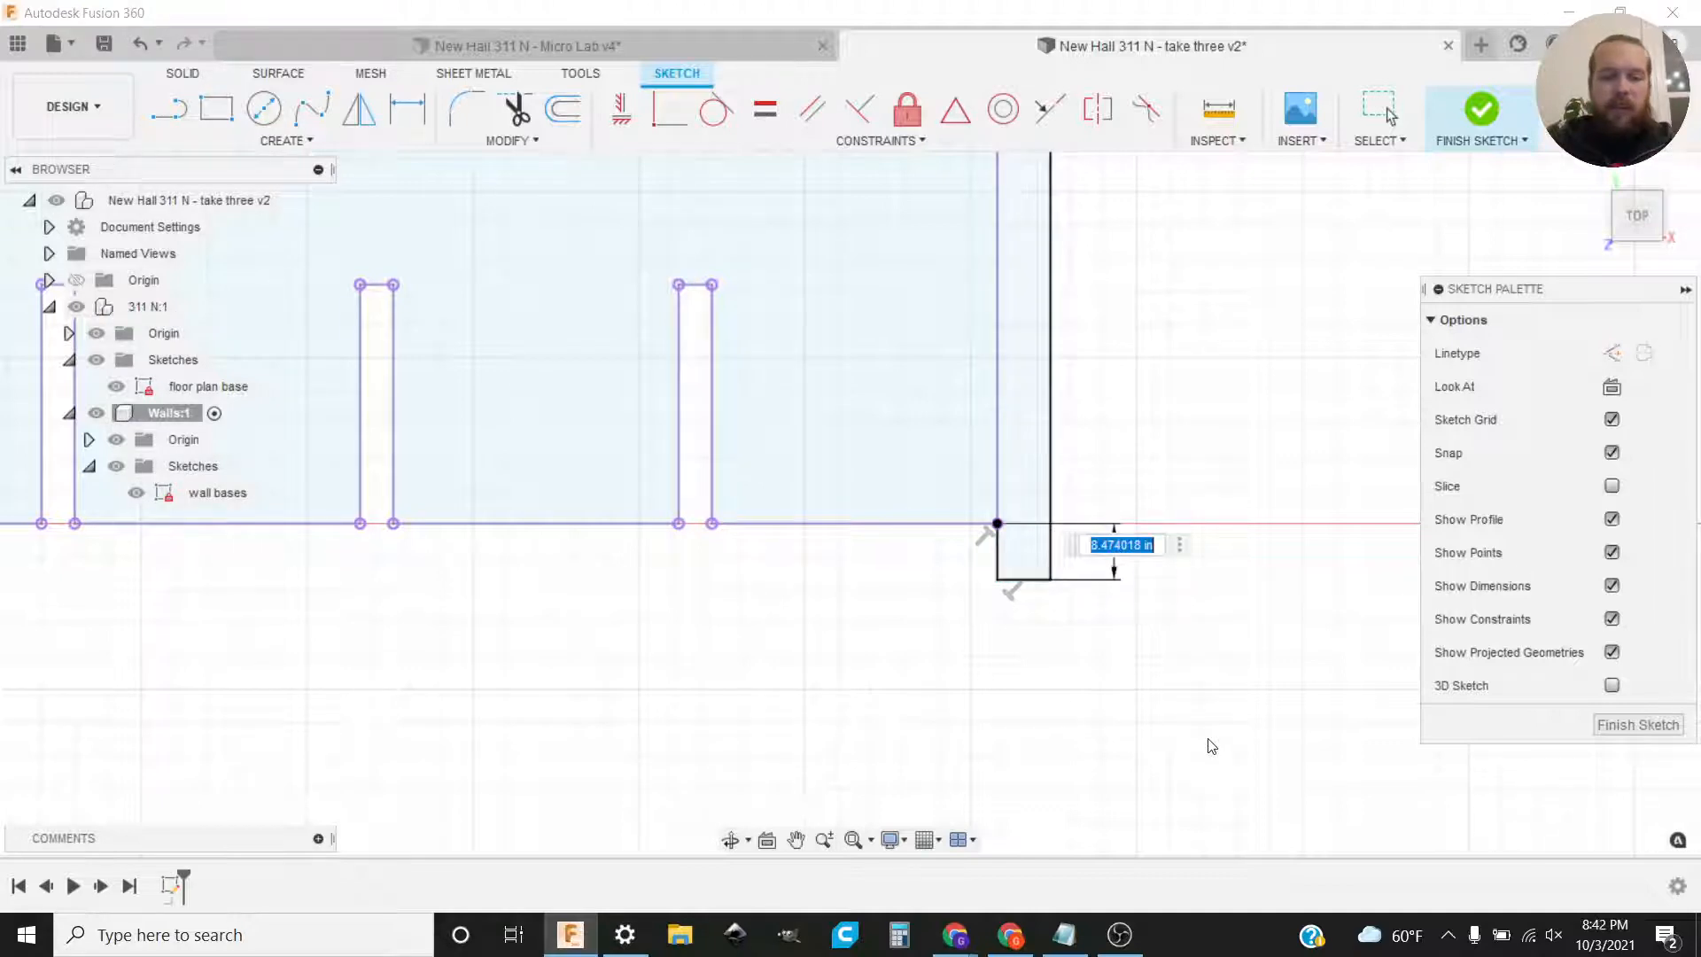
pyautogui.write('ins')
pyautogui.press('Return')
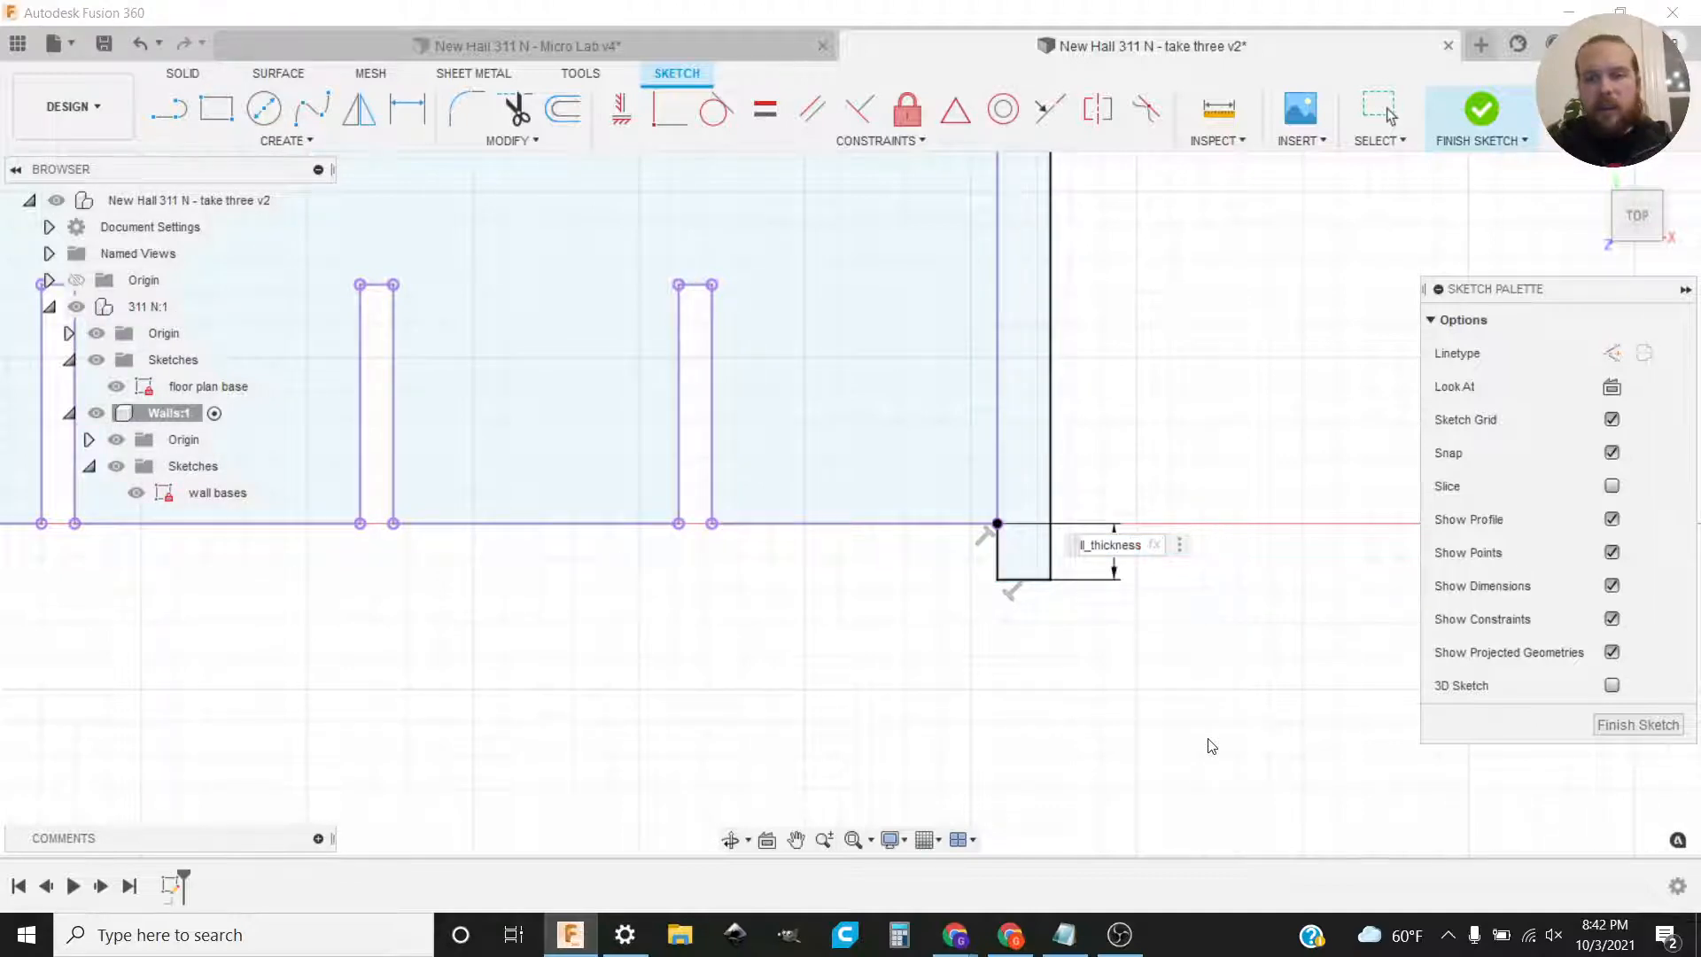
pyautogui.press('Return')
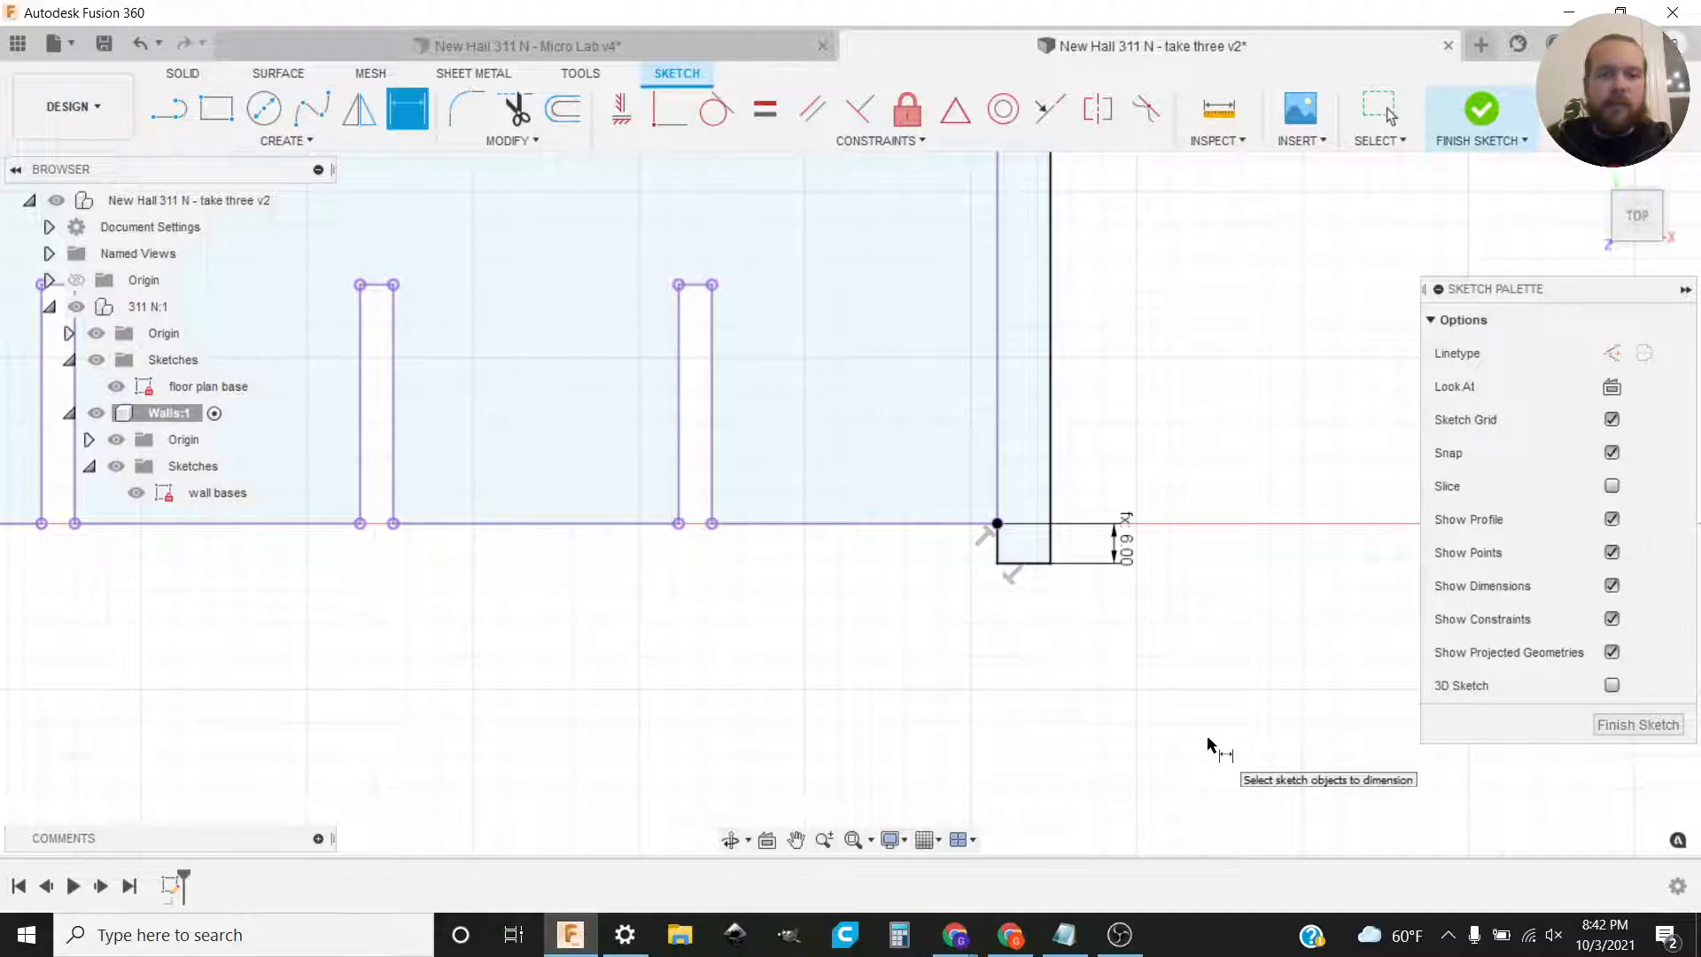
# Step: Check that the right wall and the upper strip can be selected as separate closed profiles
pyautogui.scroll(-3, 620, 642)
pyautogui.moveTo(661, 630); pyautogui.dragTo(1067, 646, button='middle')
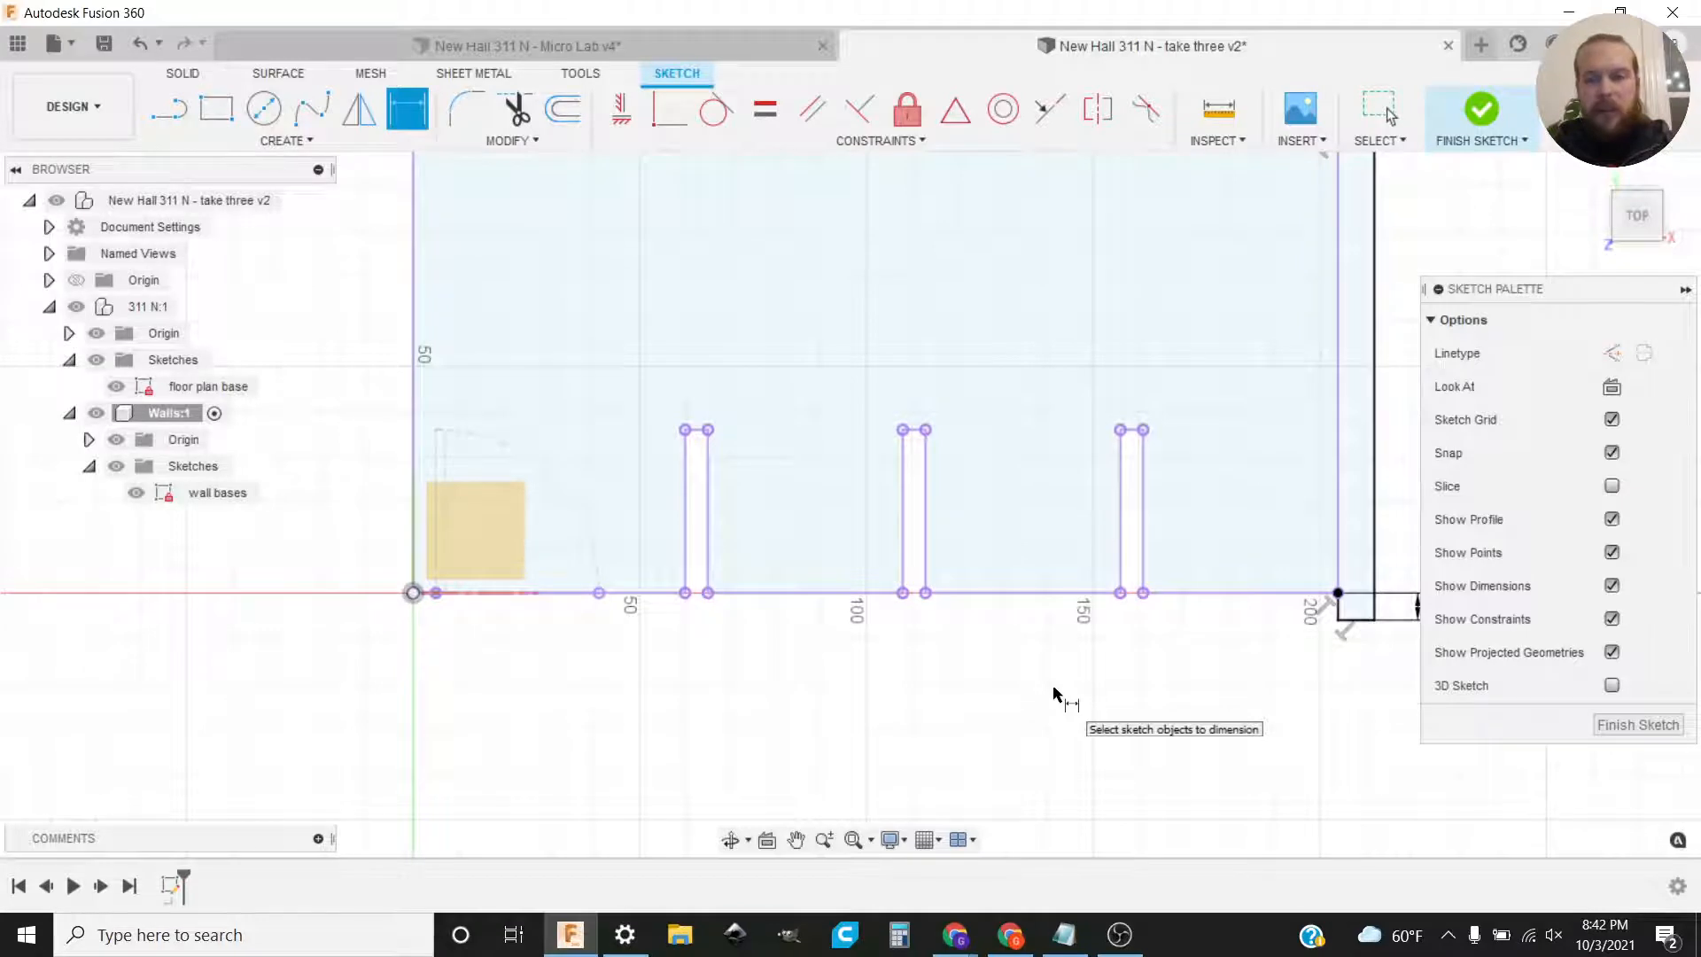
pyautogui.scroll(-3, 1385, 427)
pyautogui.moveTo(1213, 433)
pyautogui.mouseDown(button='middle')
pyautogui.moveTo(1195, 467)
pyautogui.moveTo(893, 704)
pyautogui.mouseUp(button='middle')
pyautogui.press('Escape')
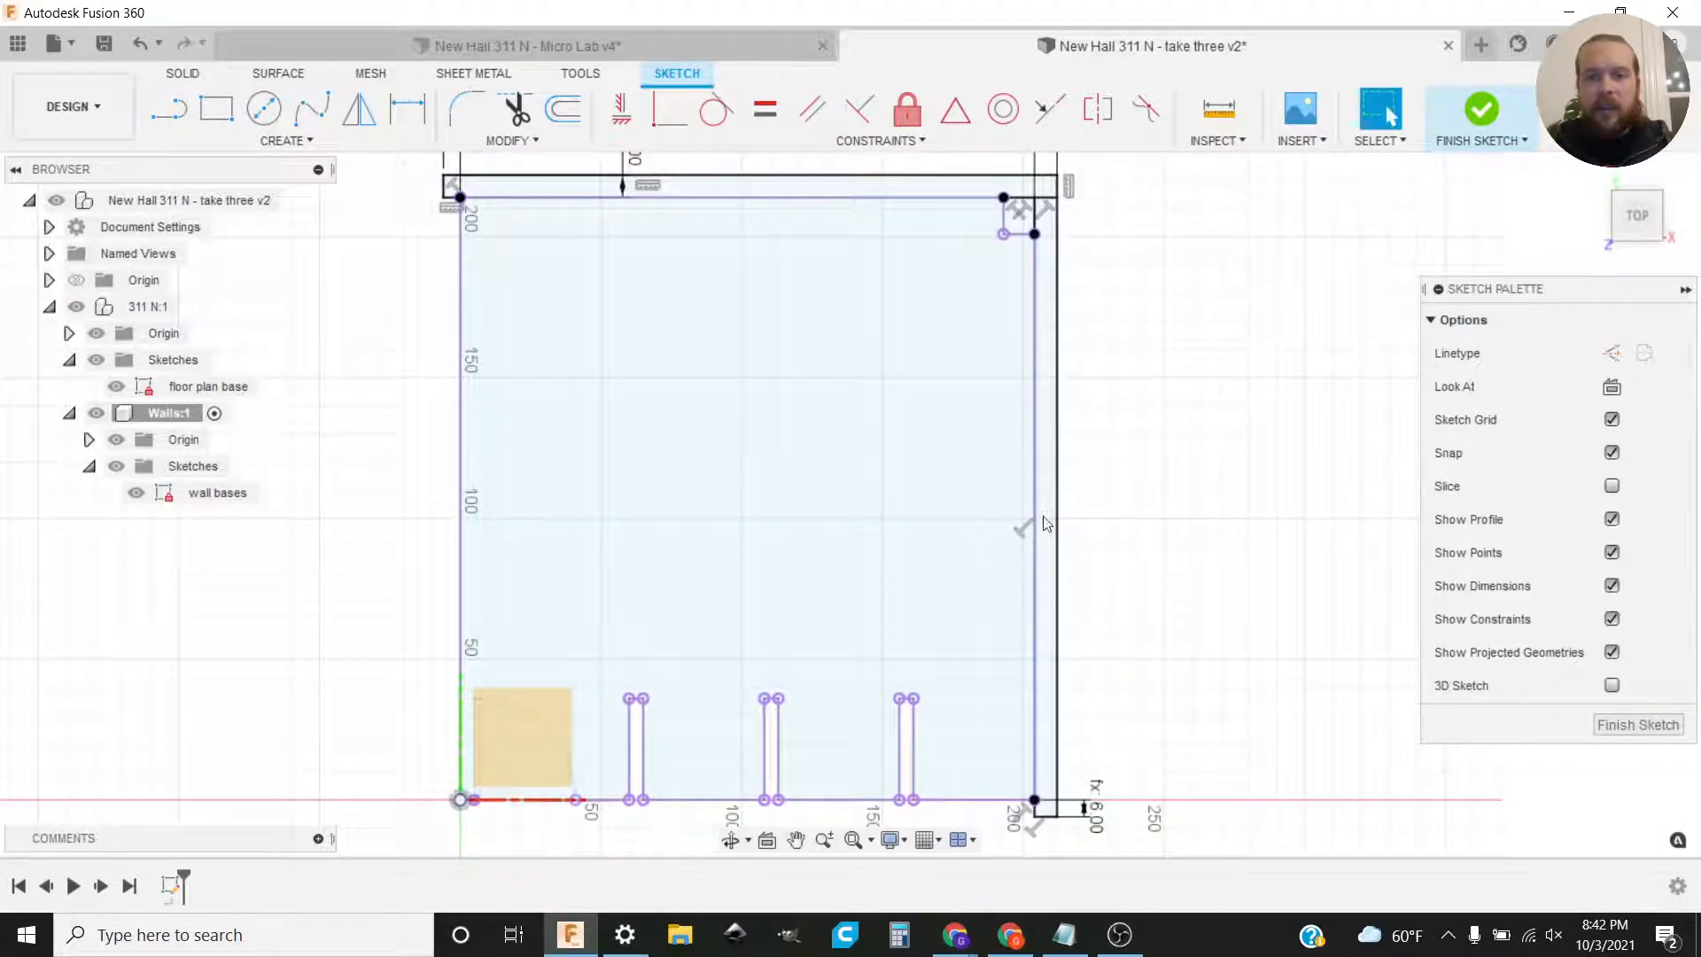
pyautogui.click(1049, 512)
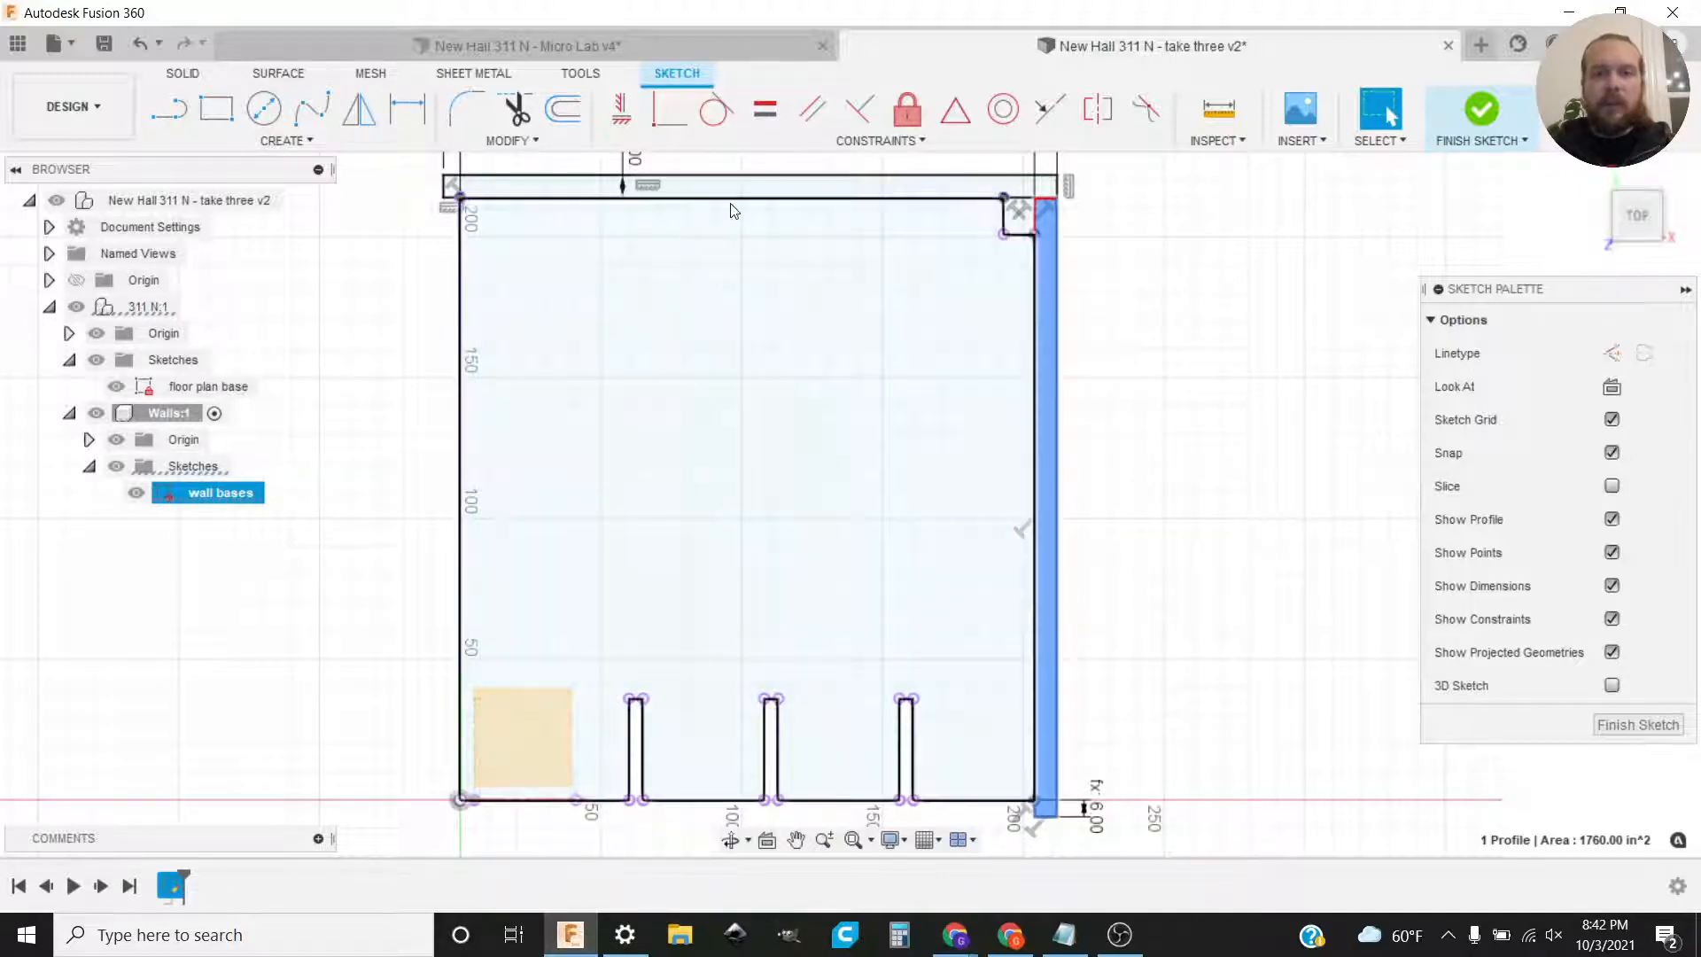
pyautogui.click(753, 186)
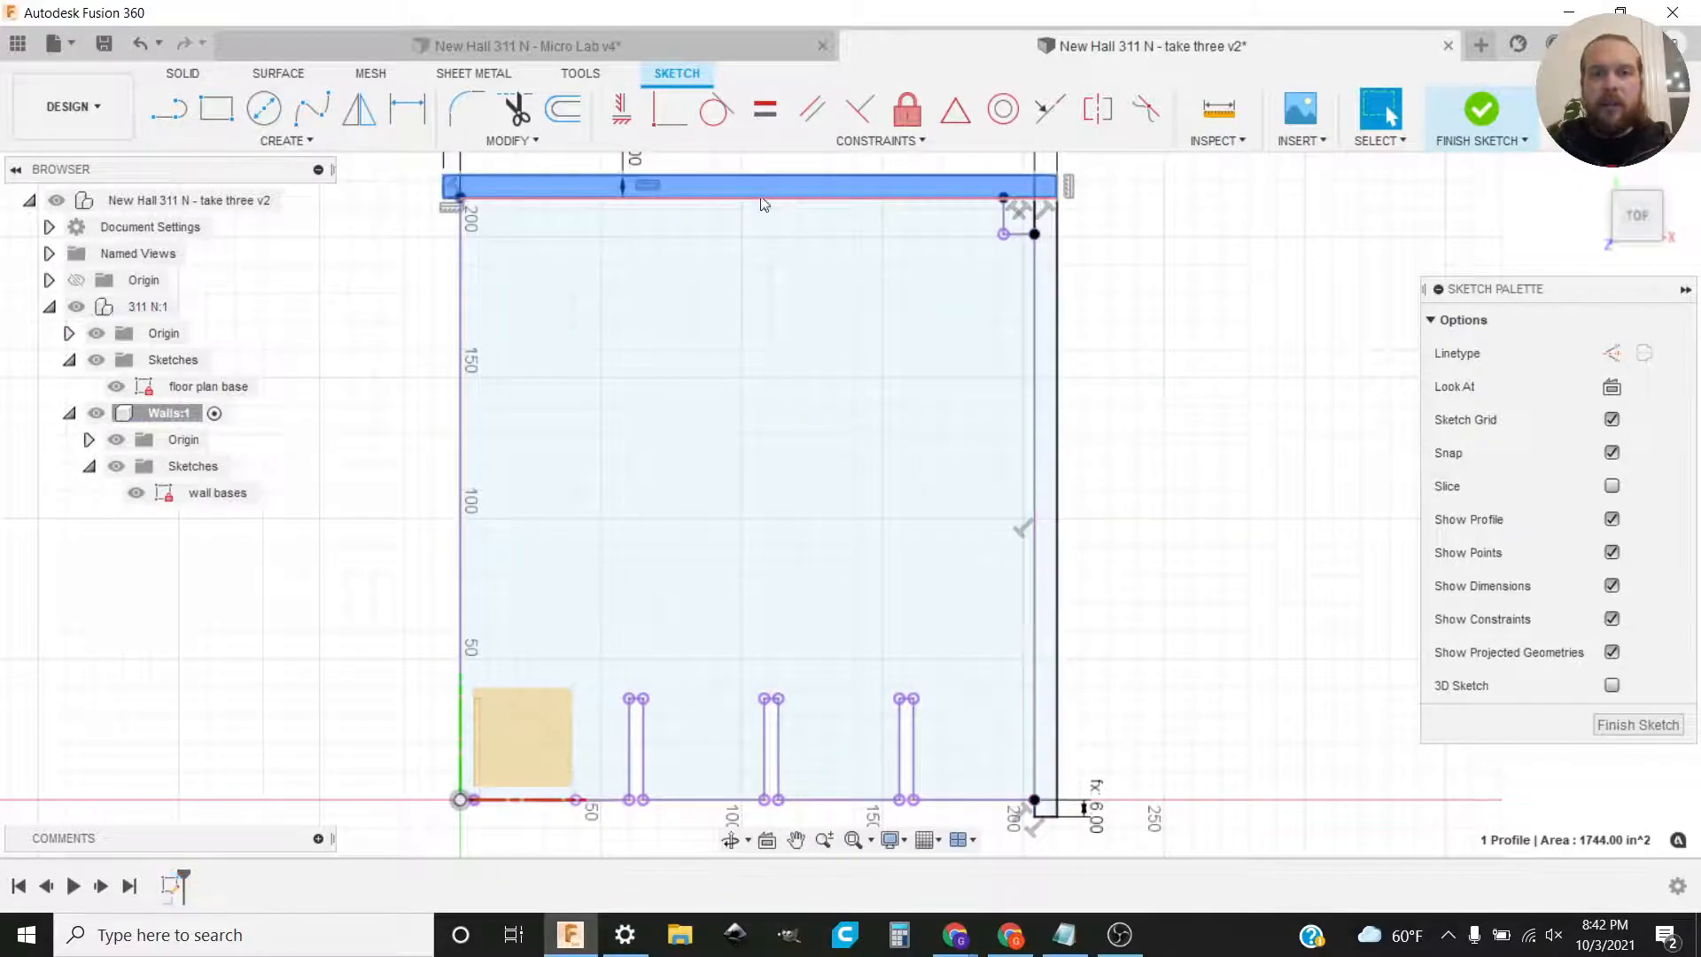
pyautogui.click(1044, 412)
pyautogui.click(1118, 593)
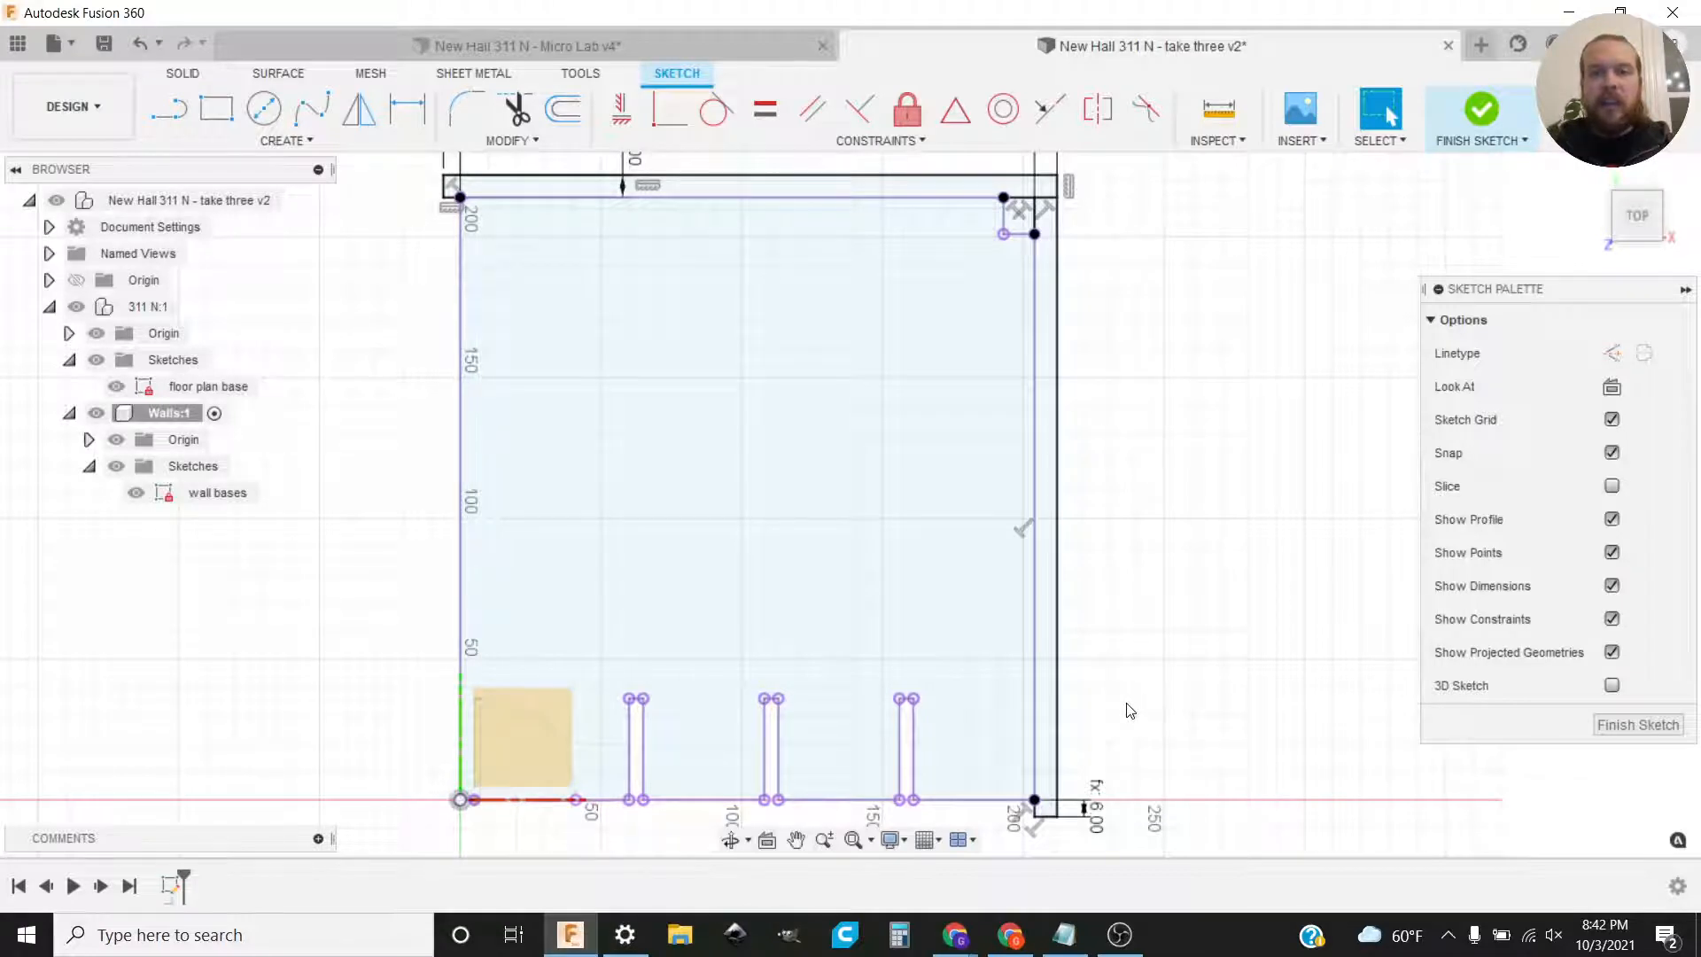
# Step: Draw the lower wall's outer edge from the right wall's lower-left corner past the three partitions and close it at the door opening's right endpoint
pyautogui.moveTo(1068, 696); pyautogui.dragTo(1196, 466, button='middle')
pyautogui.scroll(2, 1024, 634)
pyautogui.scroll(2, 1025, 632)
pyautogui.moveTo(862, 574); pyautogui.dragTo(918, 676, button='middle')
pyautogui.scroll(-1, 914, 669)
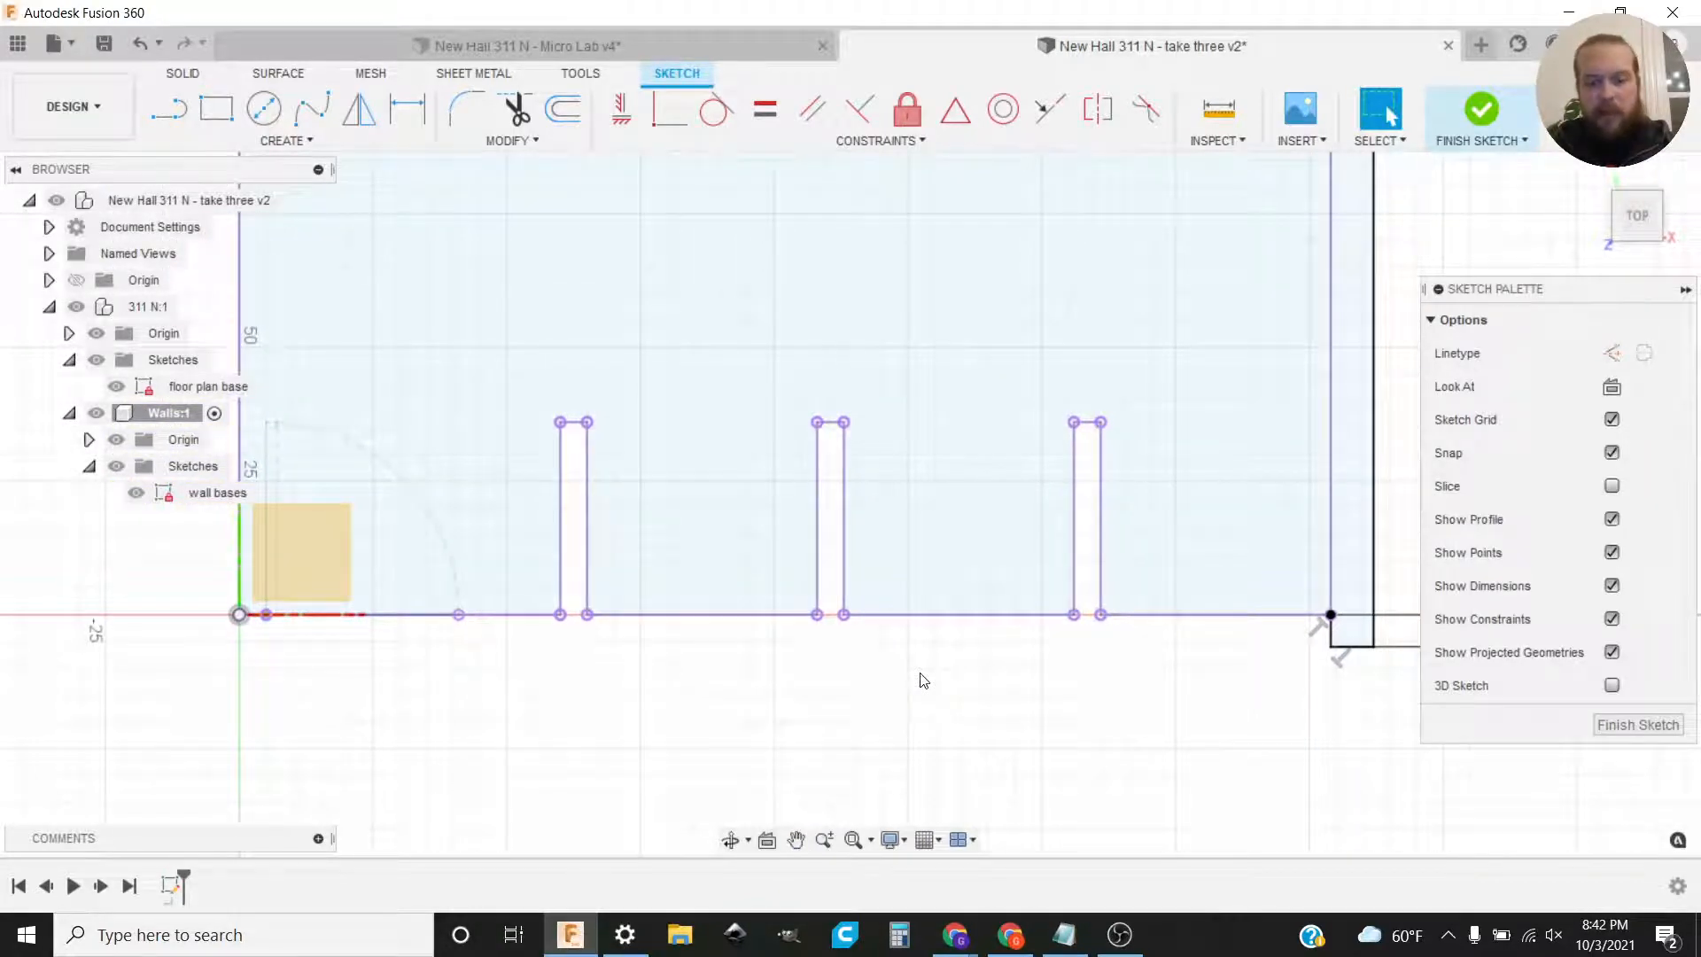
pyautogui.press('l')
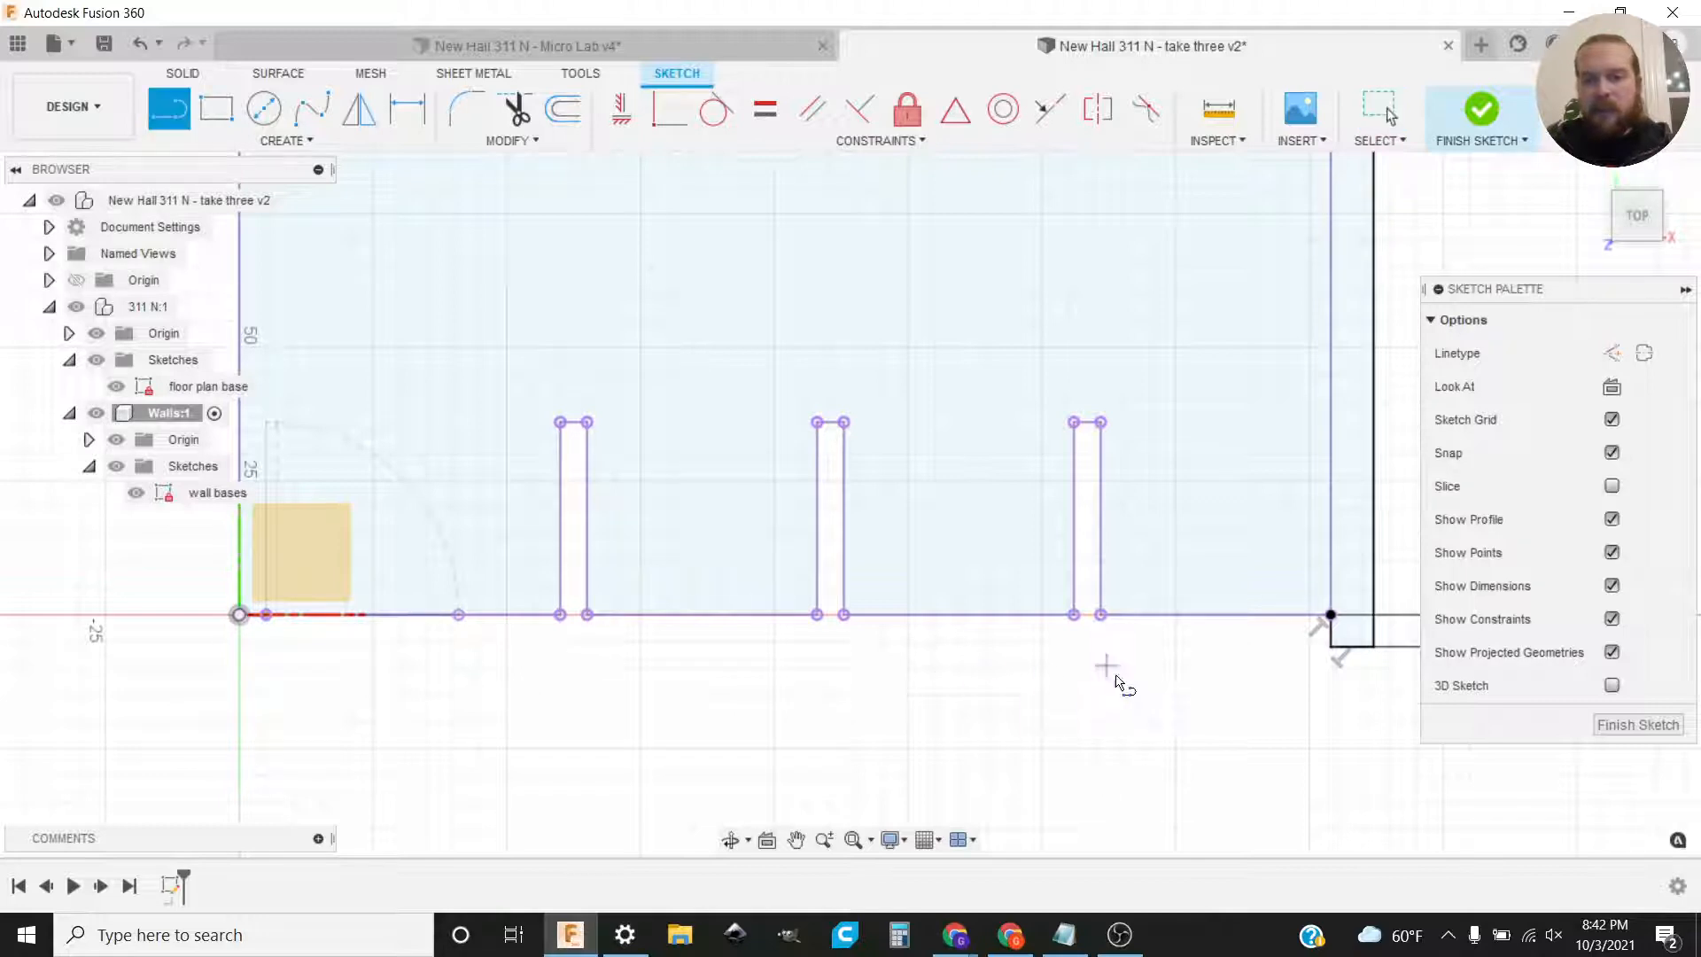
pyautogui.click(1330, 647)
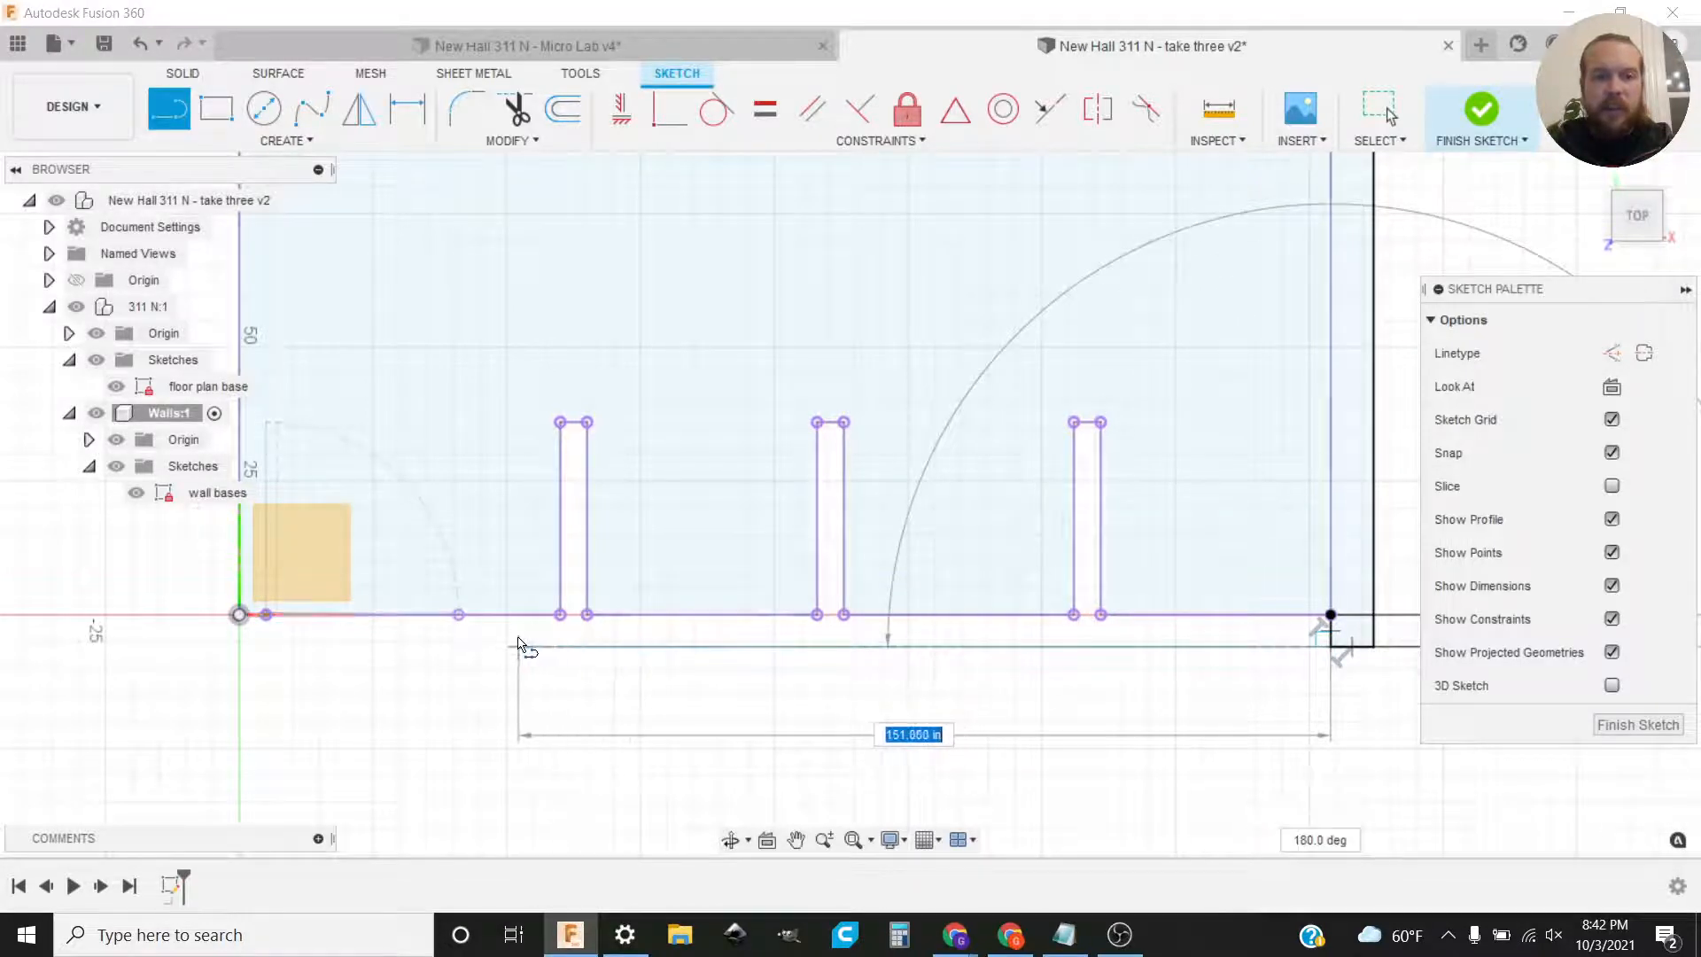
pyautogui.click(439, 647)
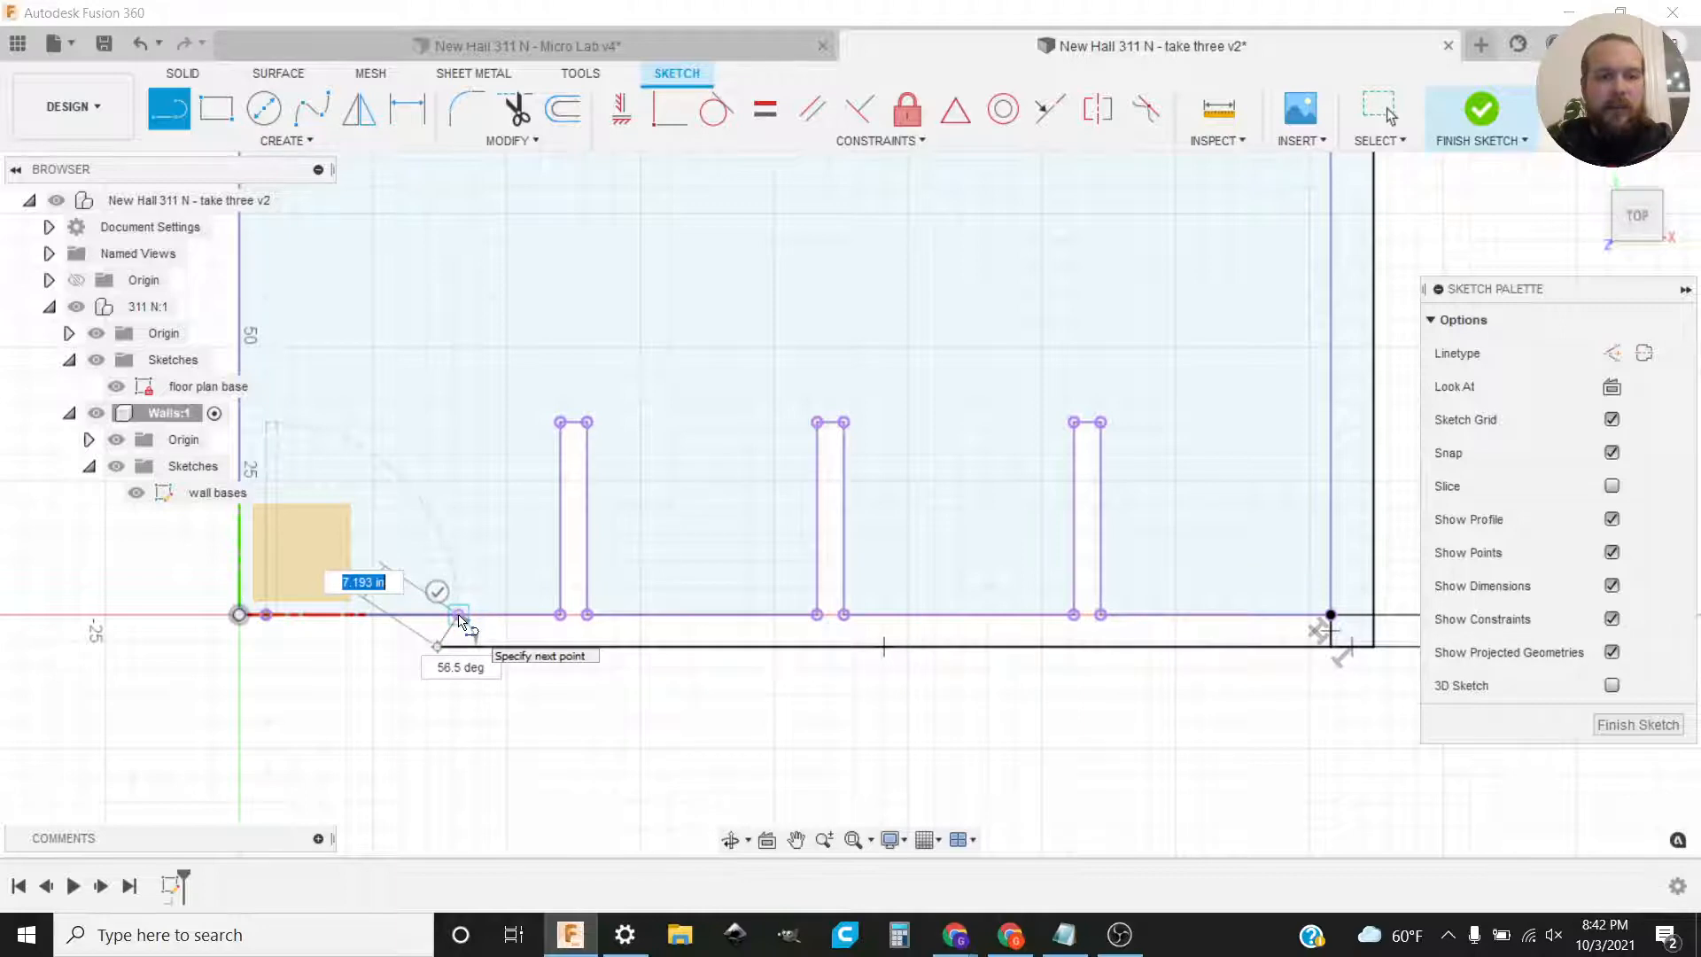
pyautogui.click(458, 614)
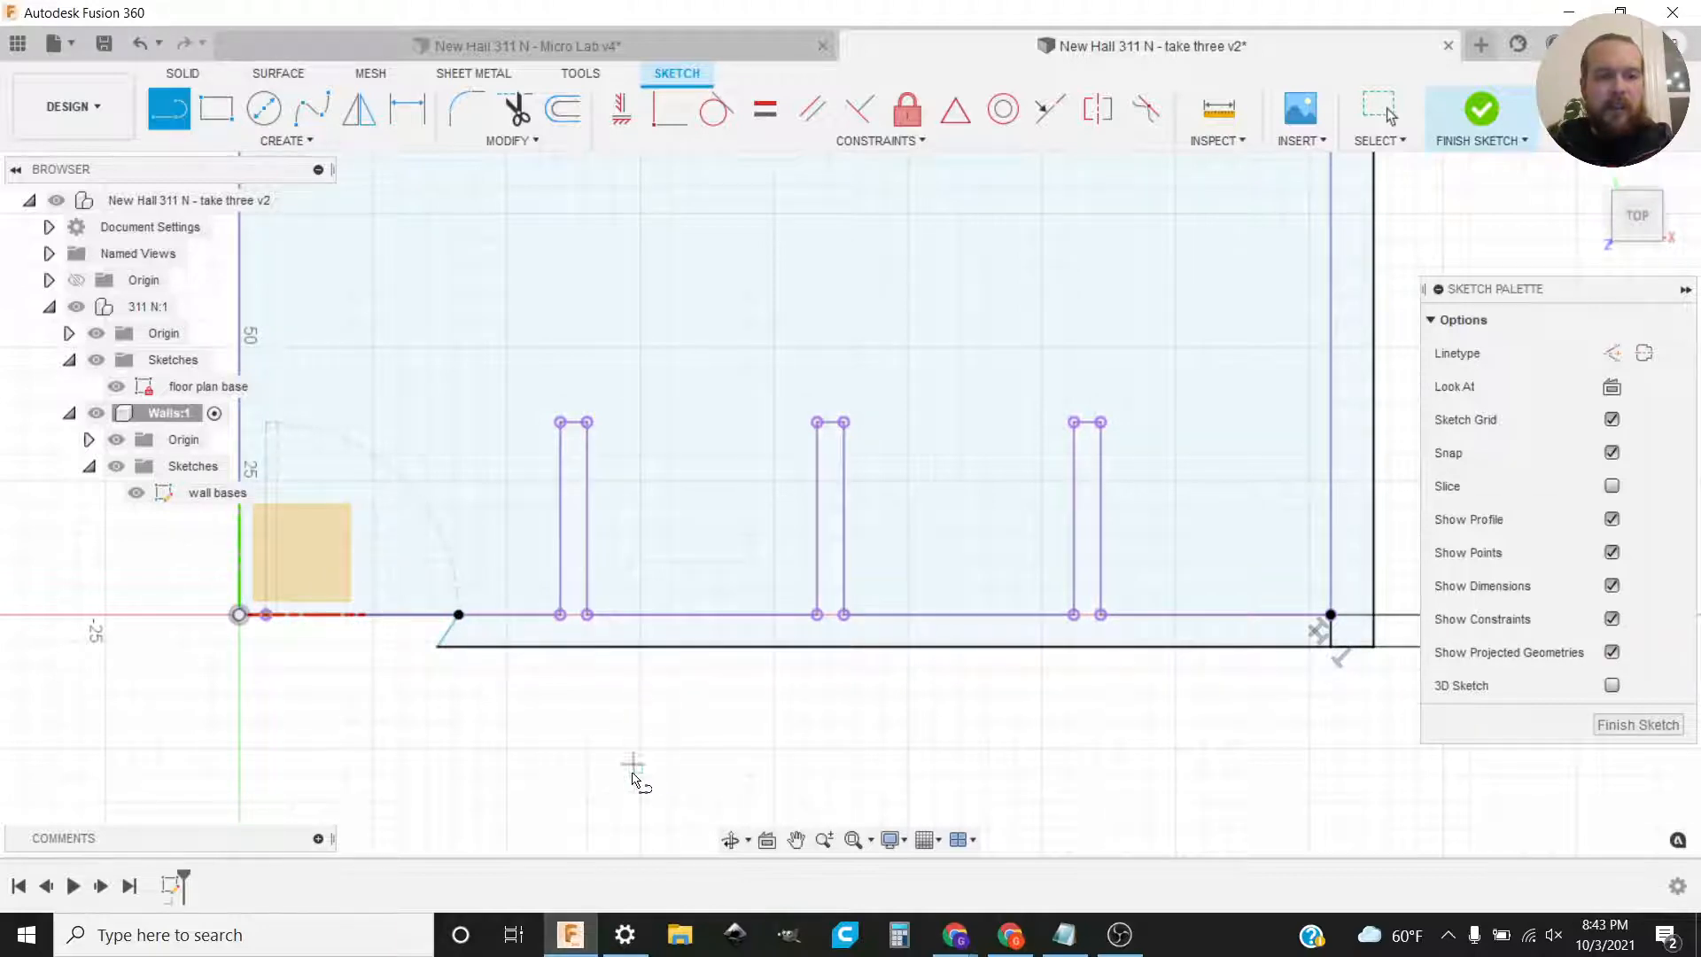
pyautogui.press('Escape')
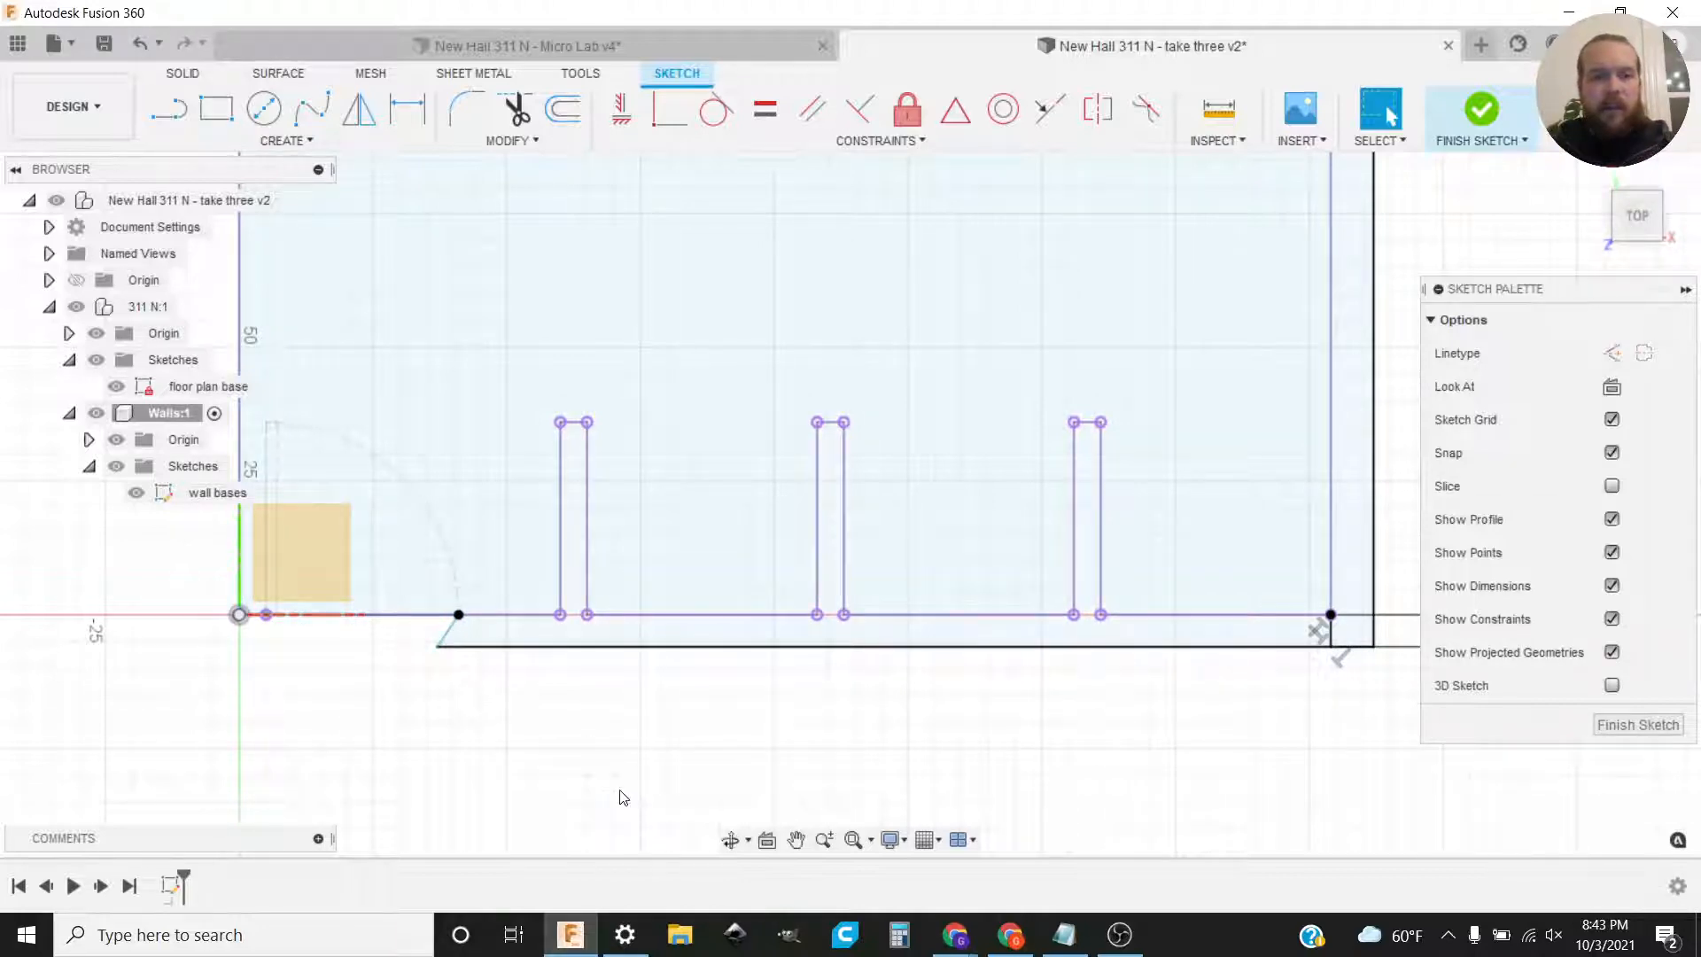
pyautogui.click(592, 634)
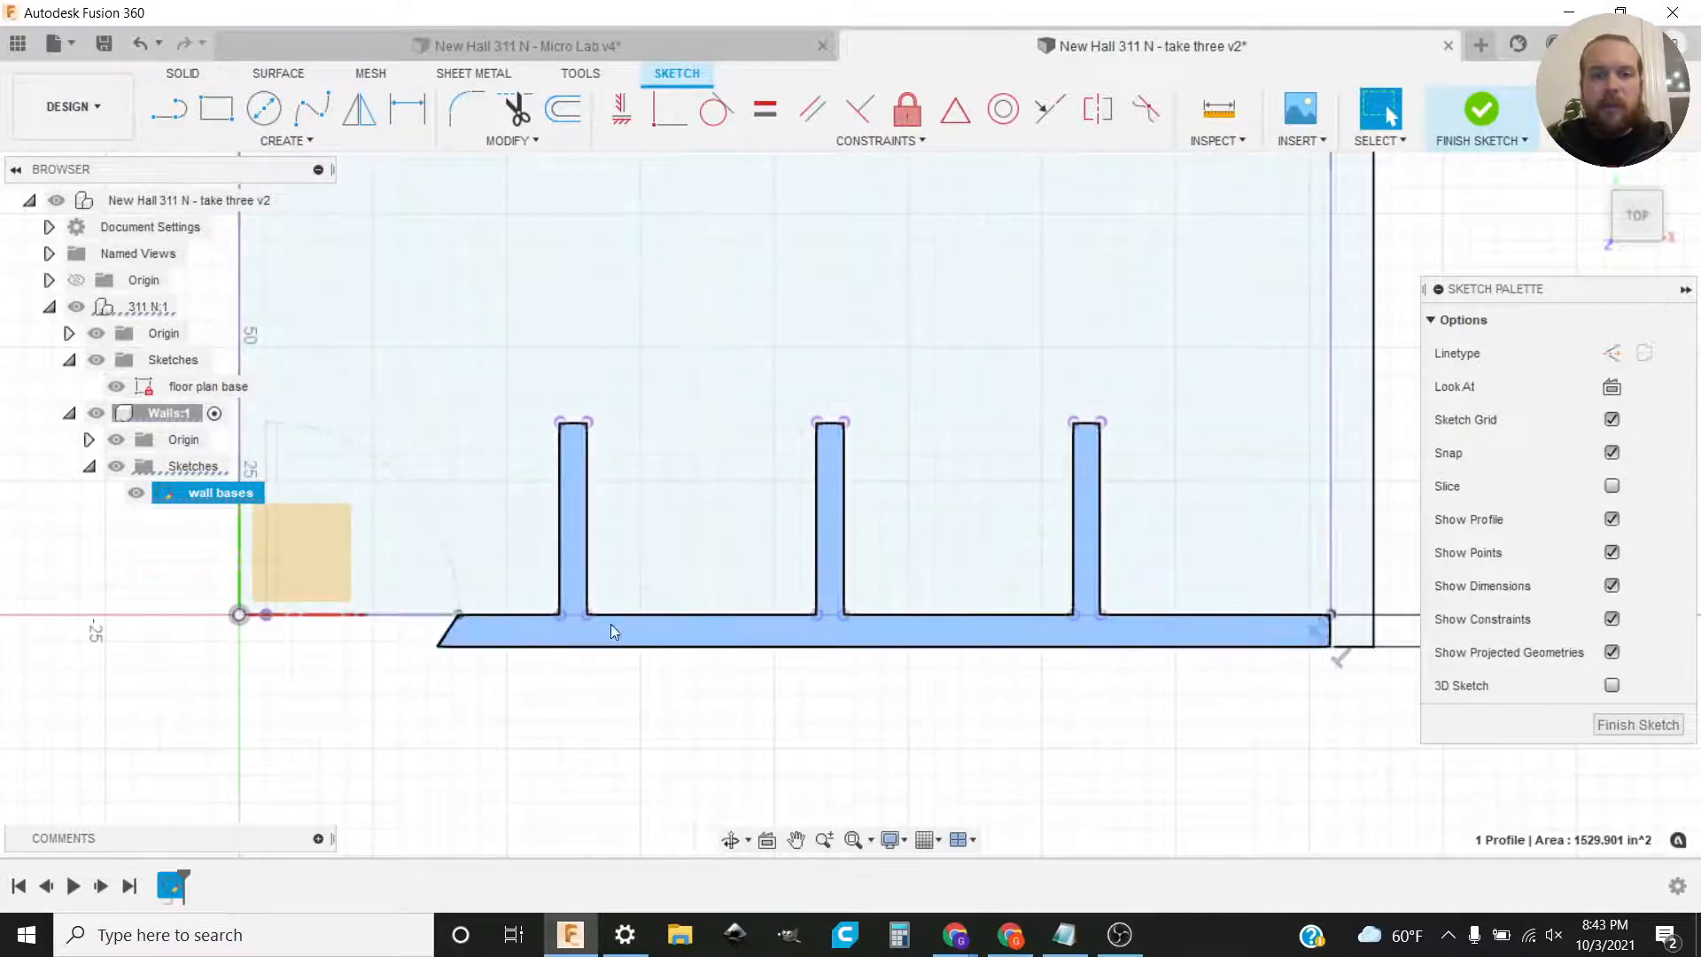
pyautogui.click(649, 759)
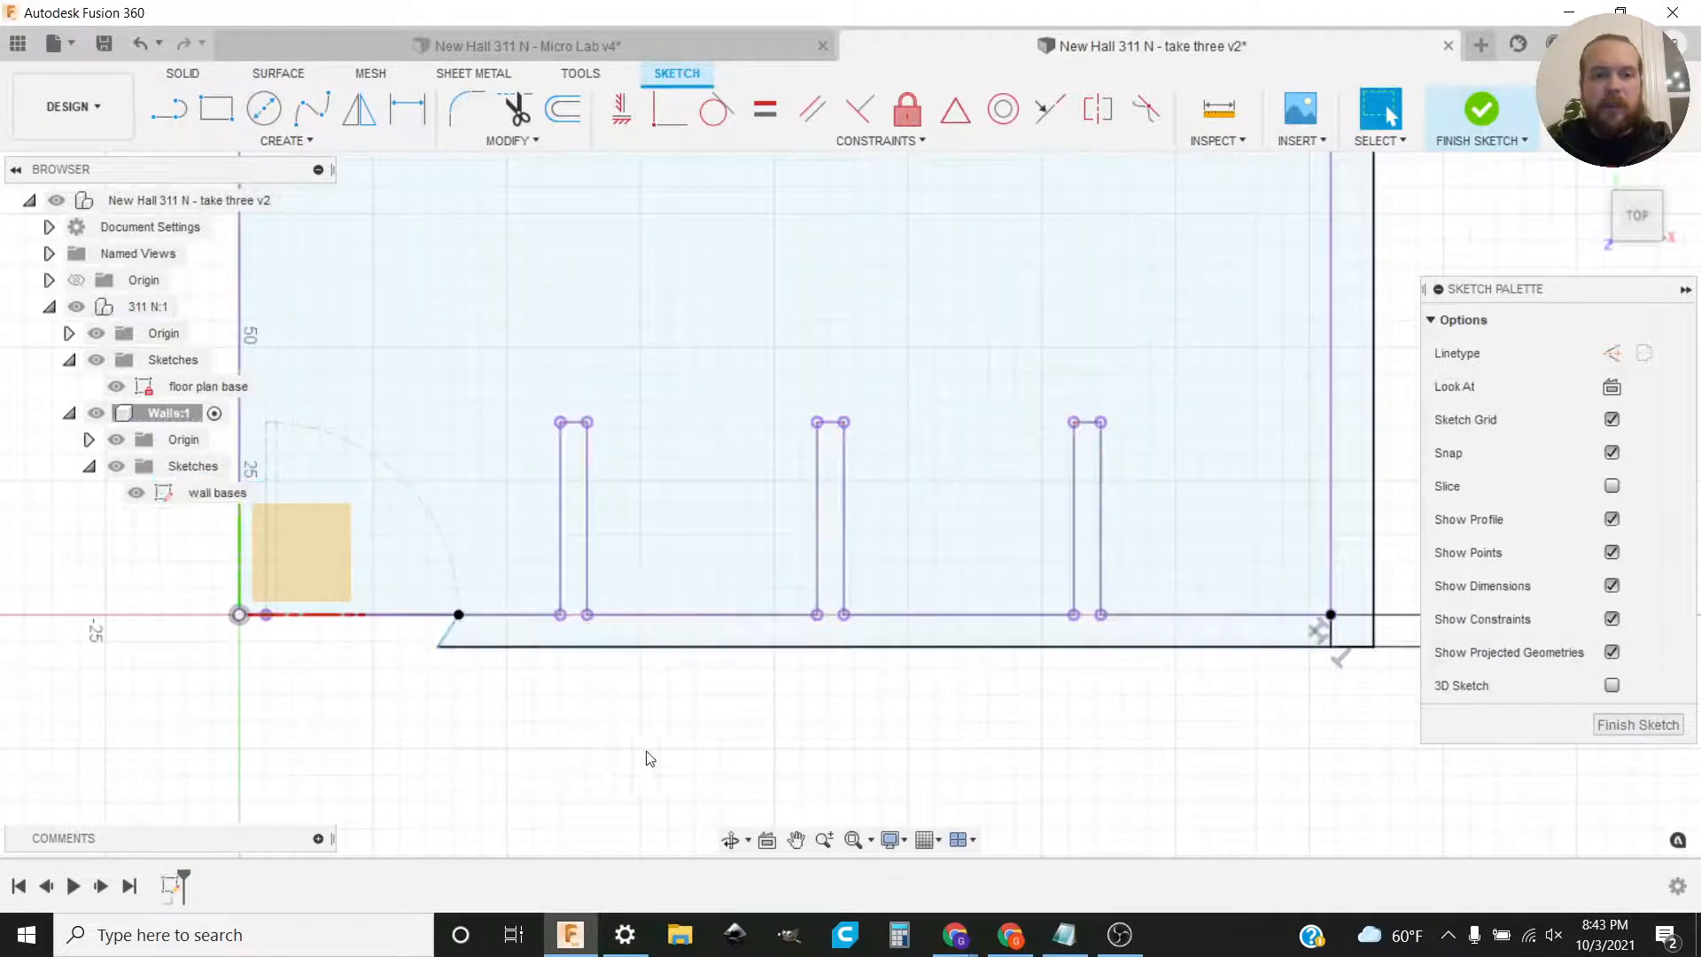
# Step: Constrain the lower wall's slanted end line beside the door opening to be vertical
pyautogui.scroll(6, 576, 714)
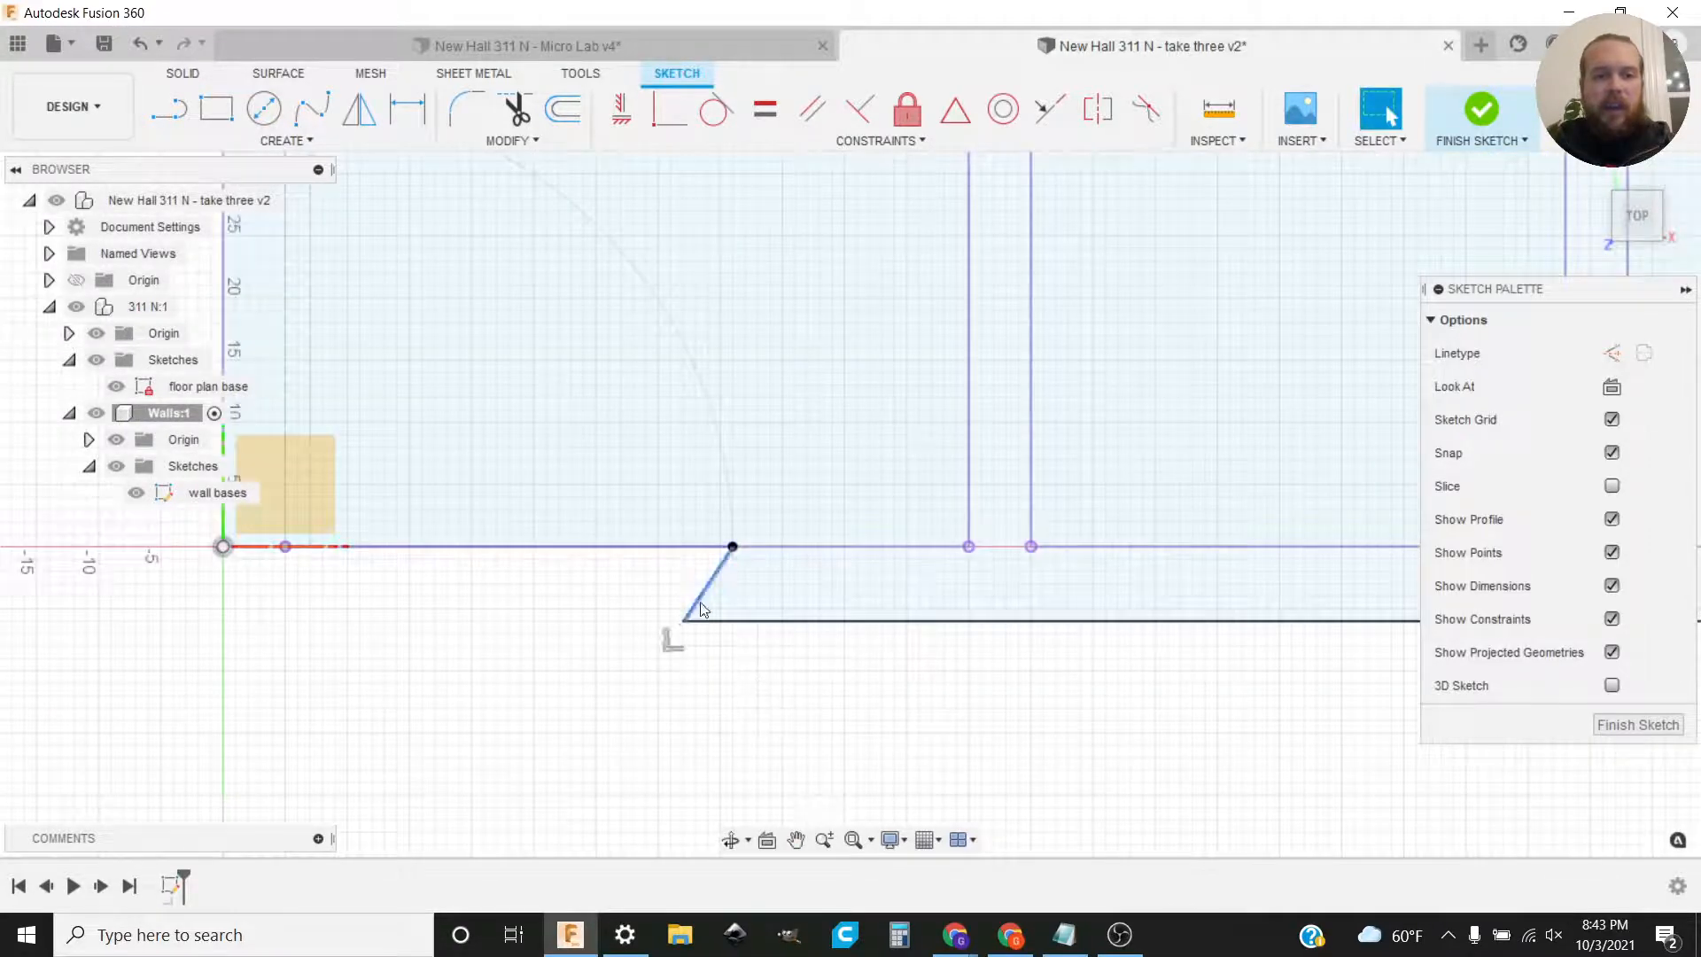
pyautogui.moveTo(698, 602)
pyautogui.mouseDown()
pyautogui.moveTo(856, 605)
pyautogui.moveTo(720, 606)
pyautogui.moveTo(807, 604)
pyautogui.mouseUp()
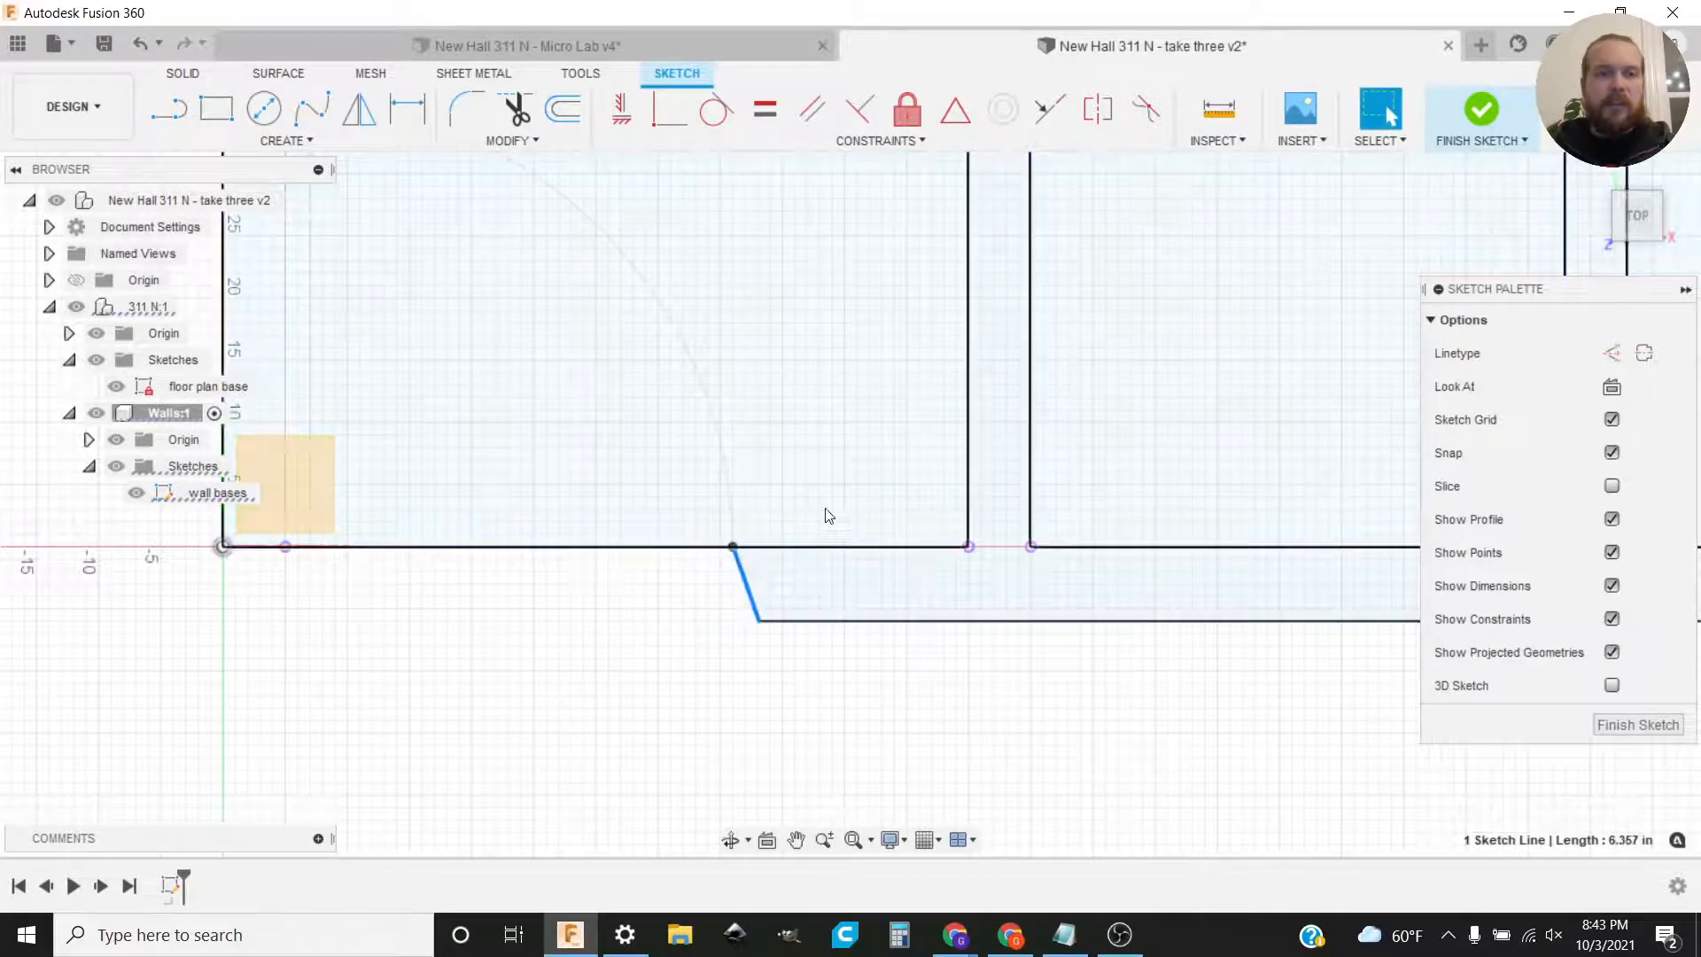
pyautogui.click(621, 111)
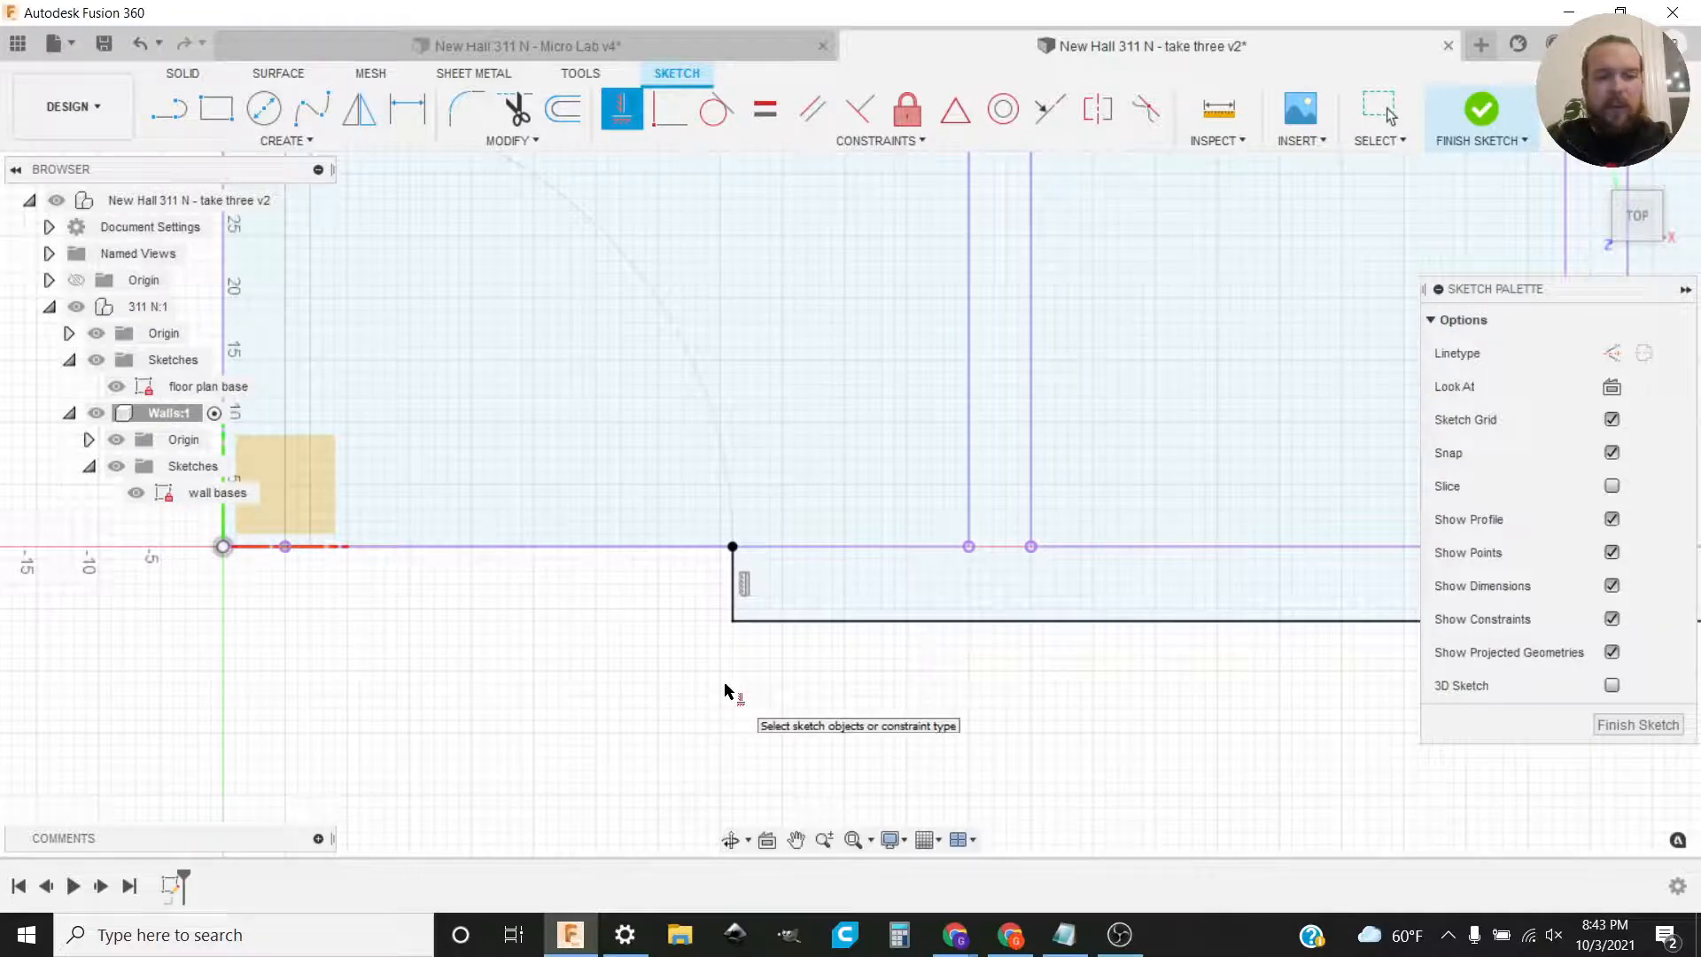
pyautogui.press('Escape')
# Step: Draw the small wall base beside the door from its left endpoint straight down, 5 in left, and up to the origin
pyautogui.scroll(-2, 665, 688)
pyautogui.moveTo(629, 686); pyautogui.dragTo(699, 699, button='middle')
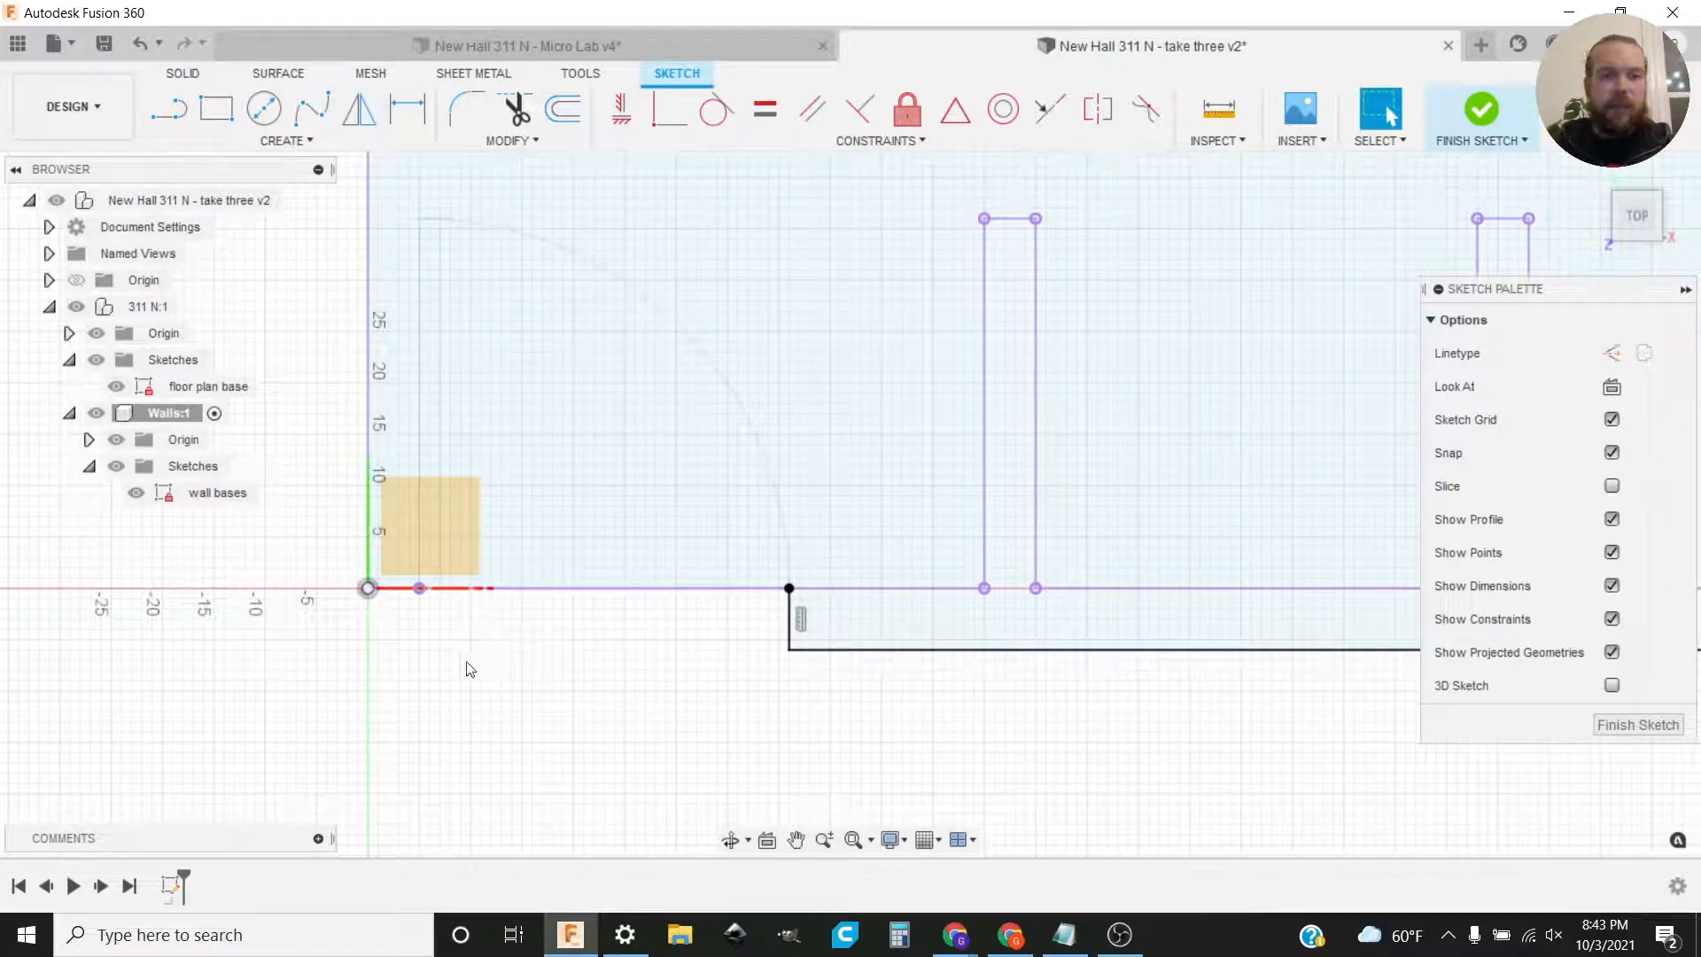
pyautogui.moveTo(470, 669); pyautogui.dragTo(703, 607, button='middle')
pyautogui.scroll(2, 649, 593)
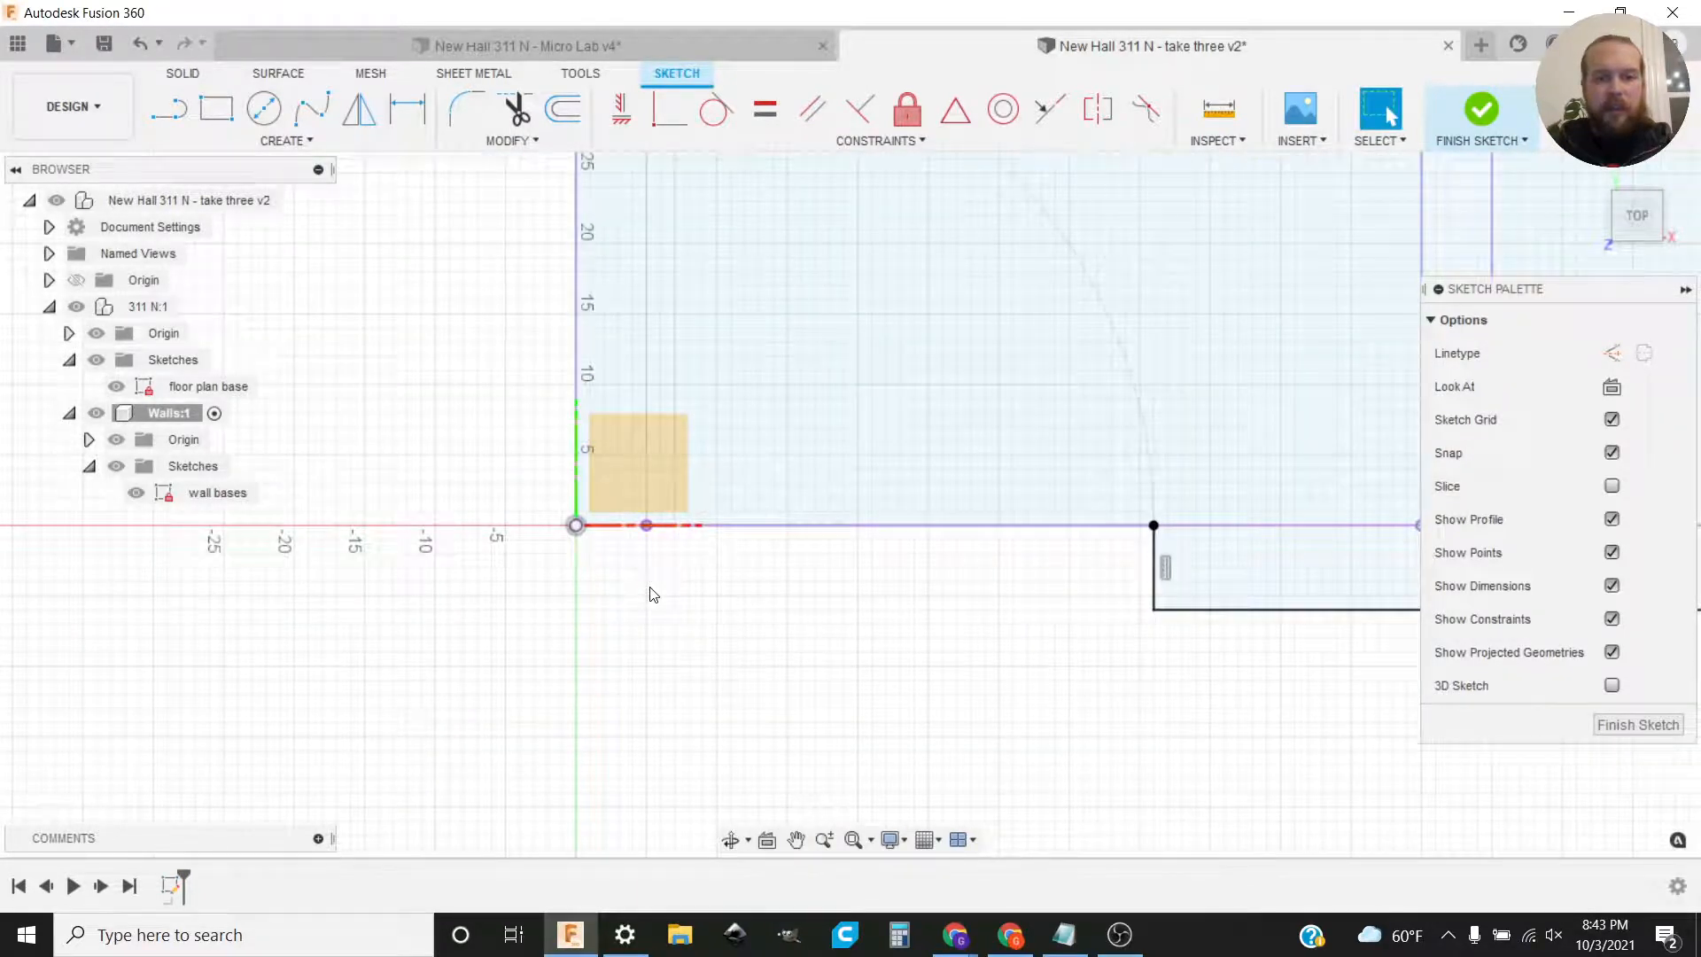
pyautogui.press('l')
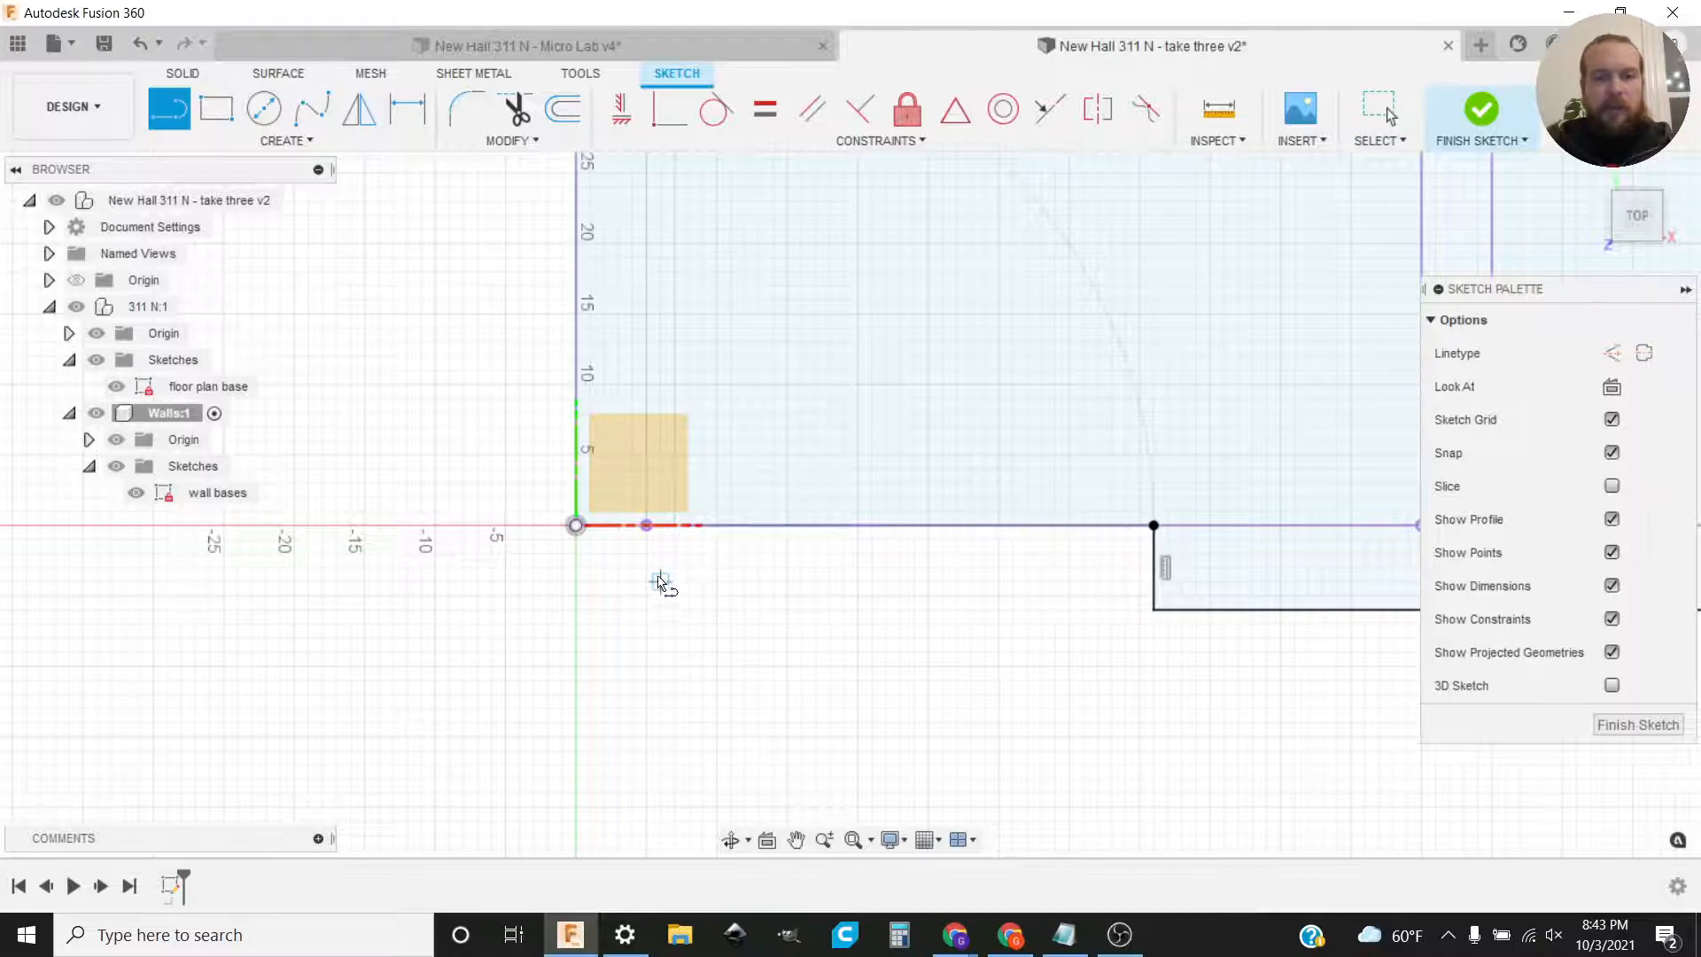
pyautogui.click(647, 532)
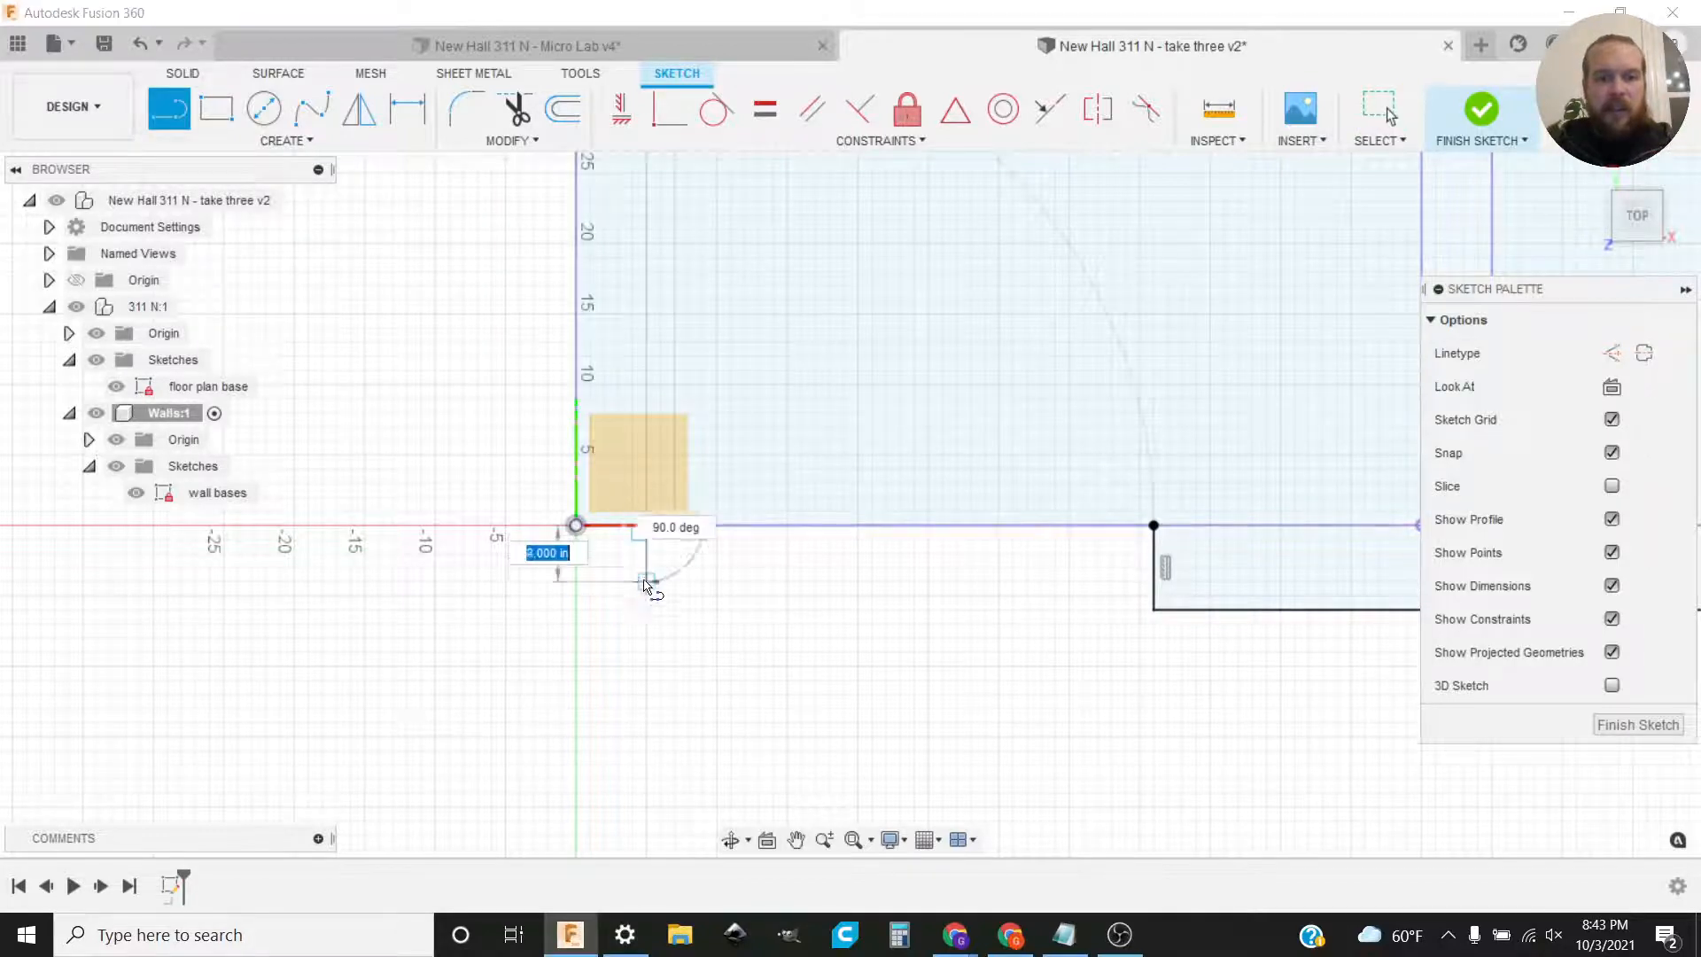
pyautogui.click(645, 611)
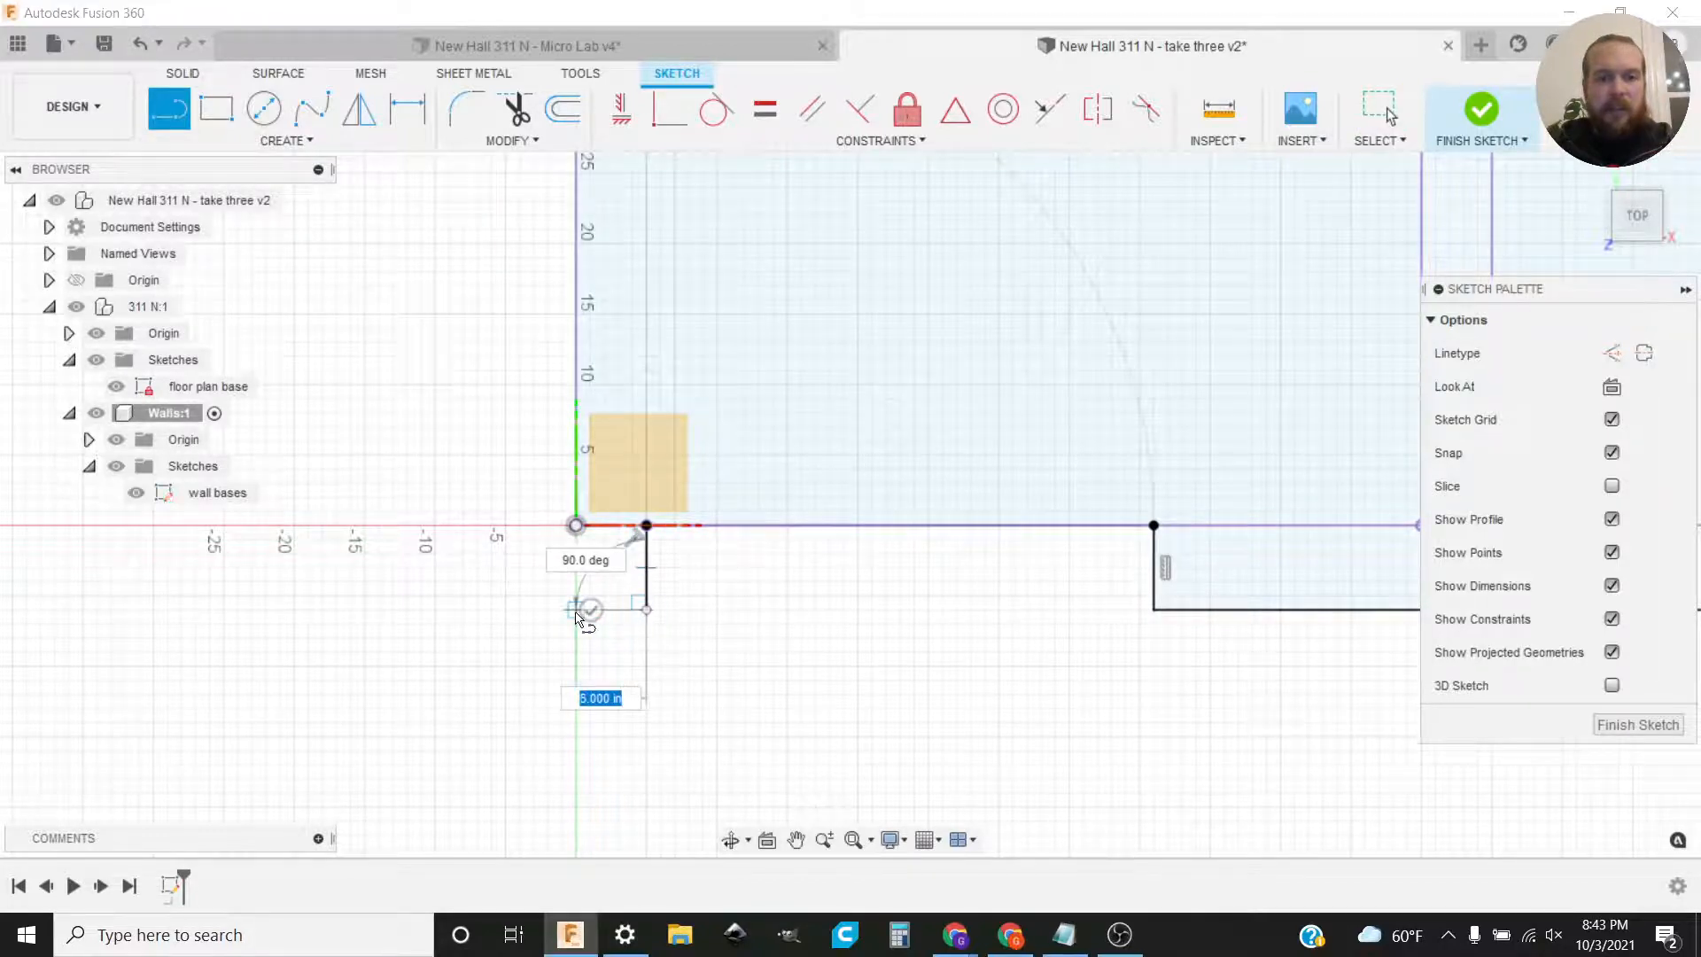
pyautogui.click(576, 609)
pyautogui.click(575, 525)
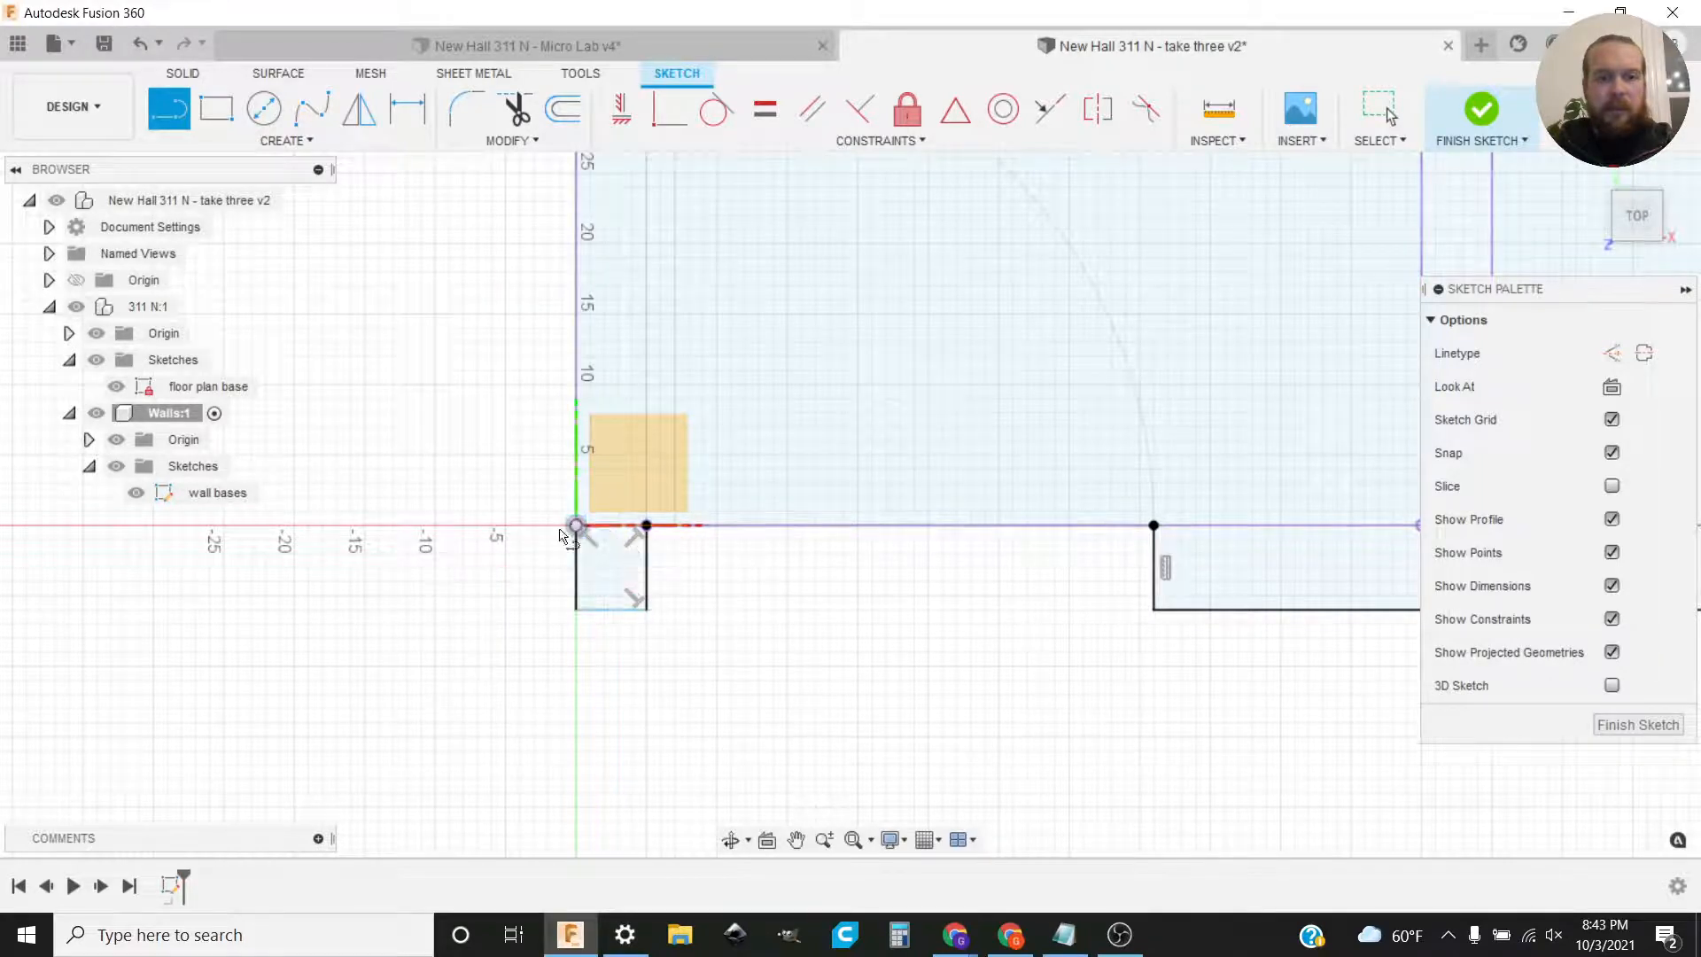
pyautogui.press('Escape')
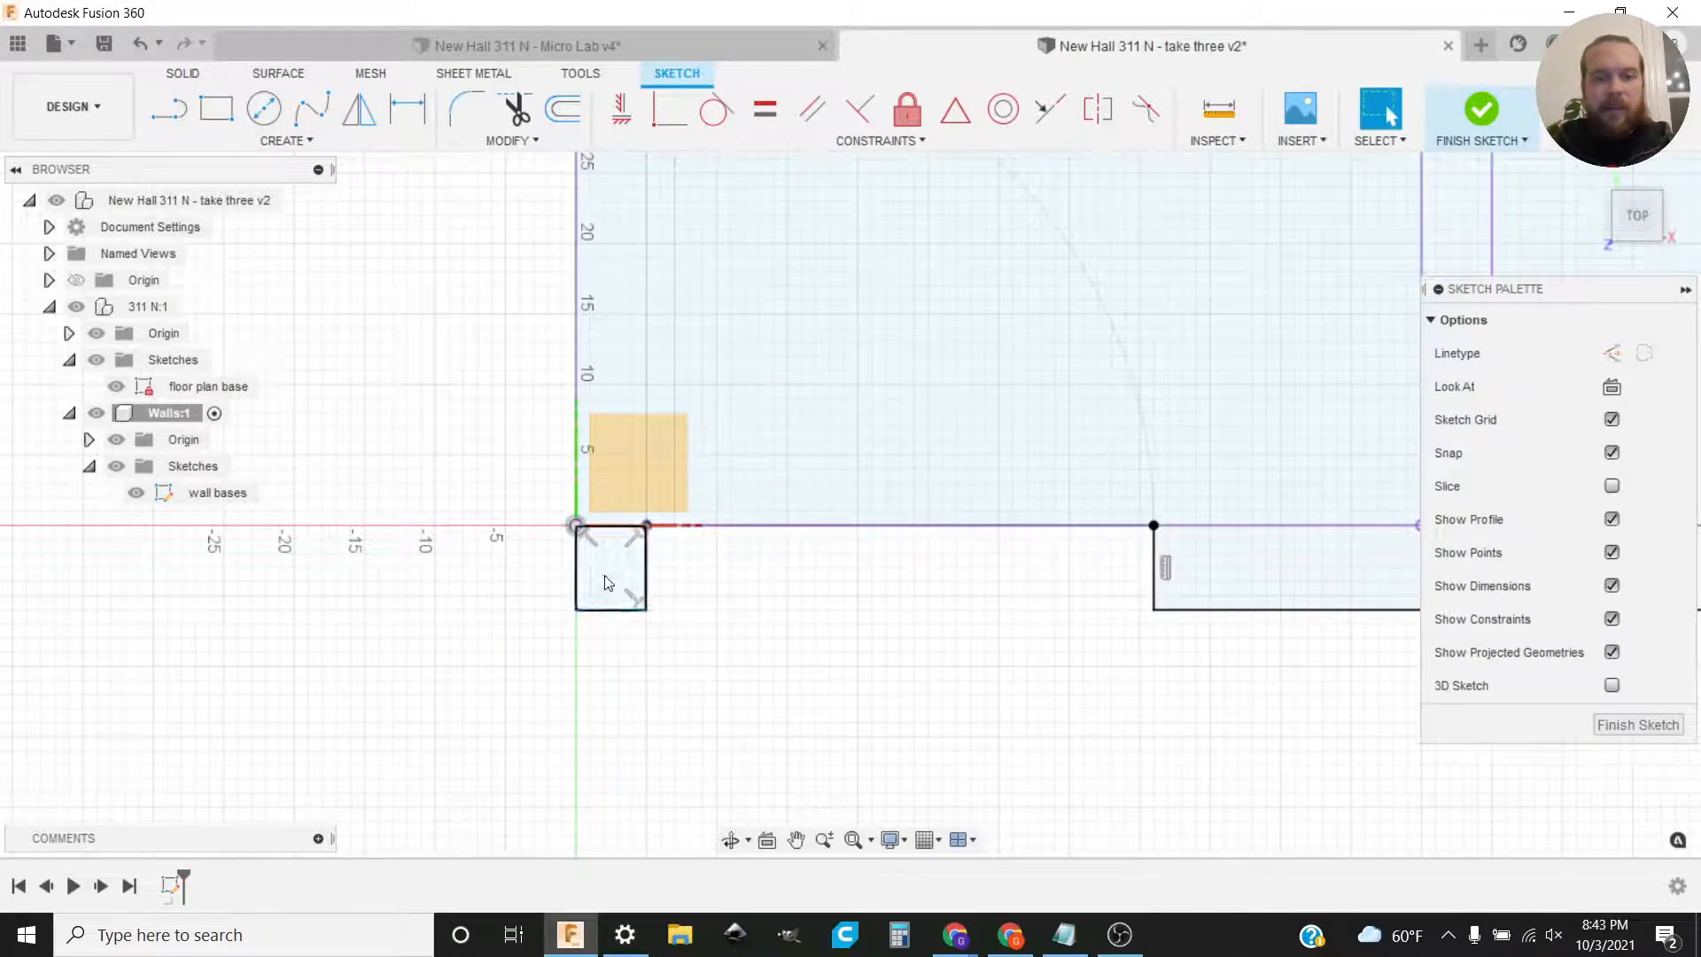
pyautogui.click(604, 579)
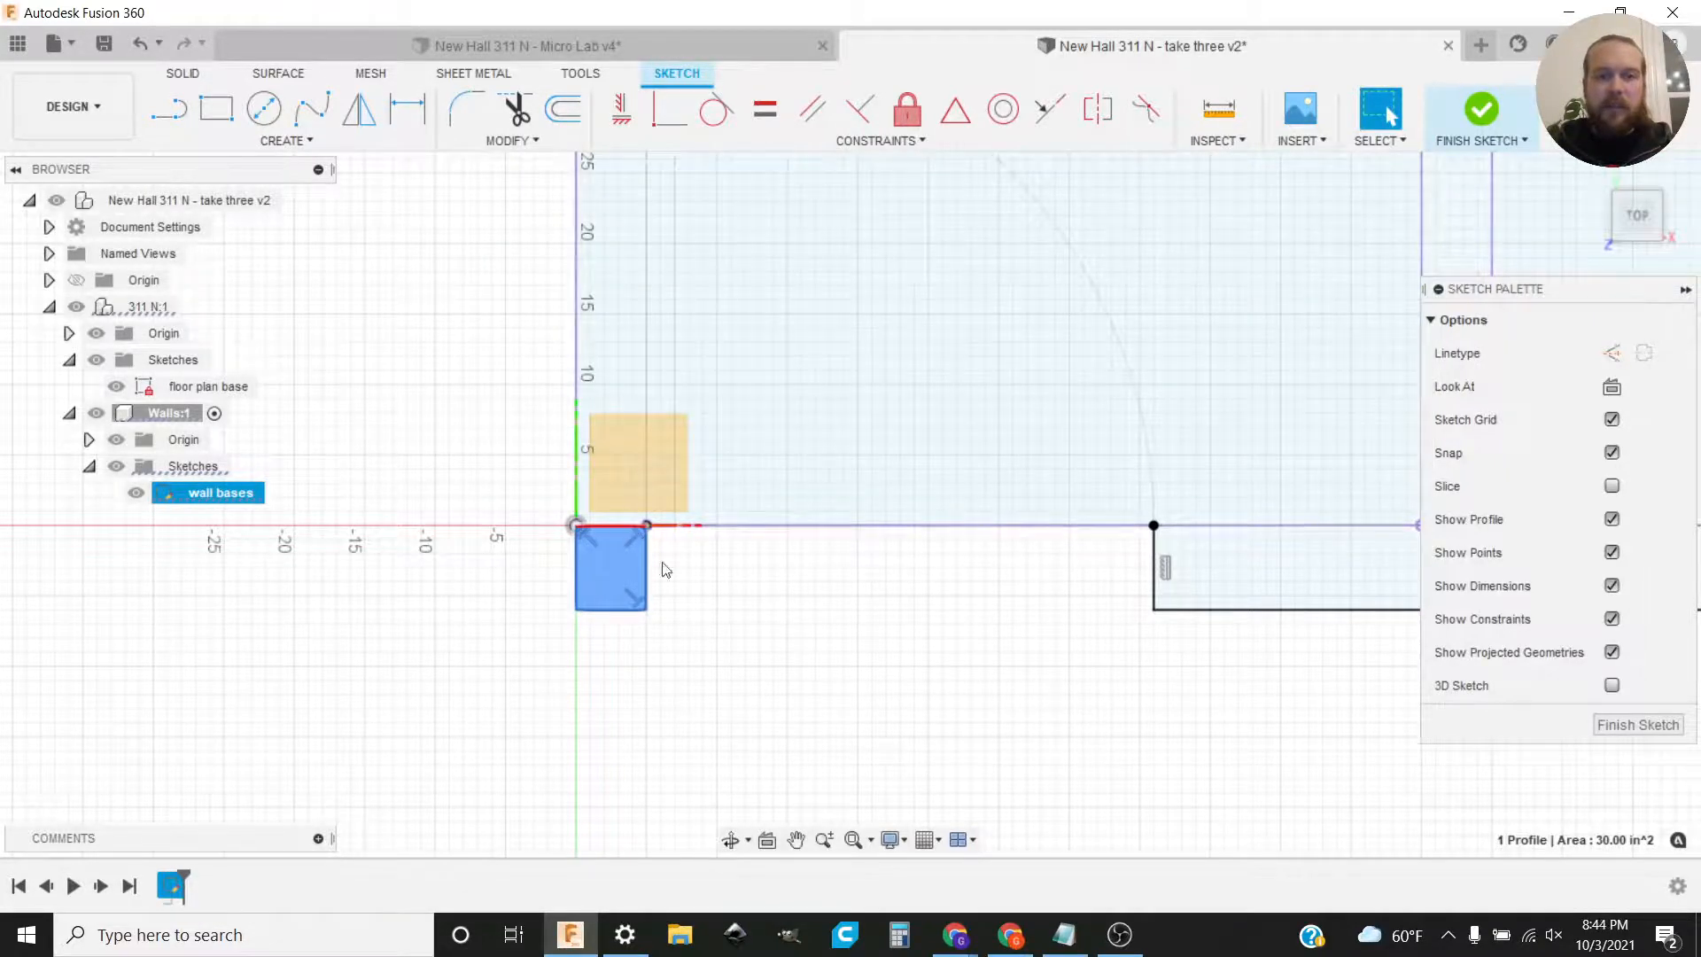
# Step: Make the small wall base's lower edge collinear with the lower wall's outer edge across the door opening
pyautogui.scroll(-3, 797, 589)
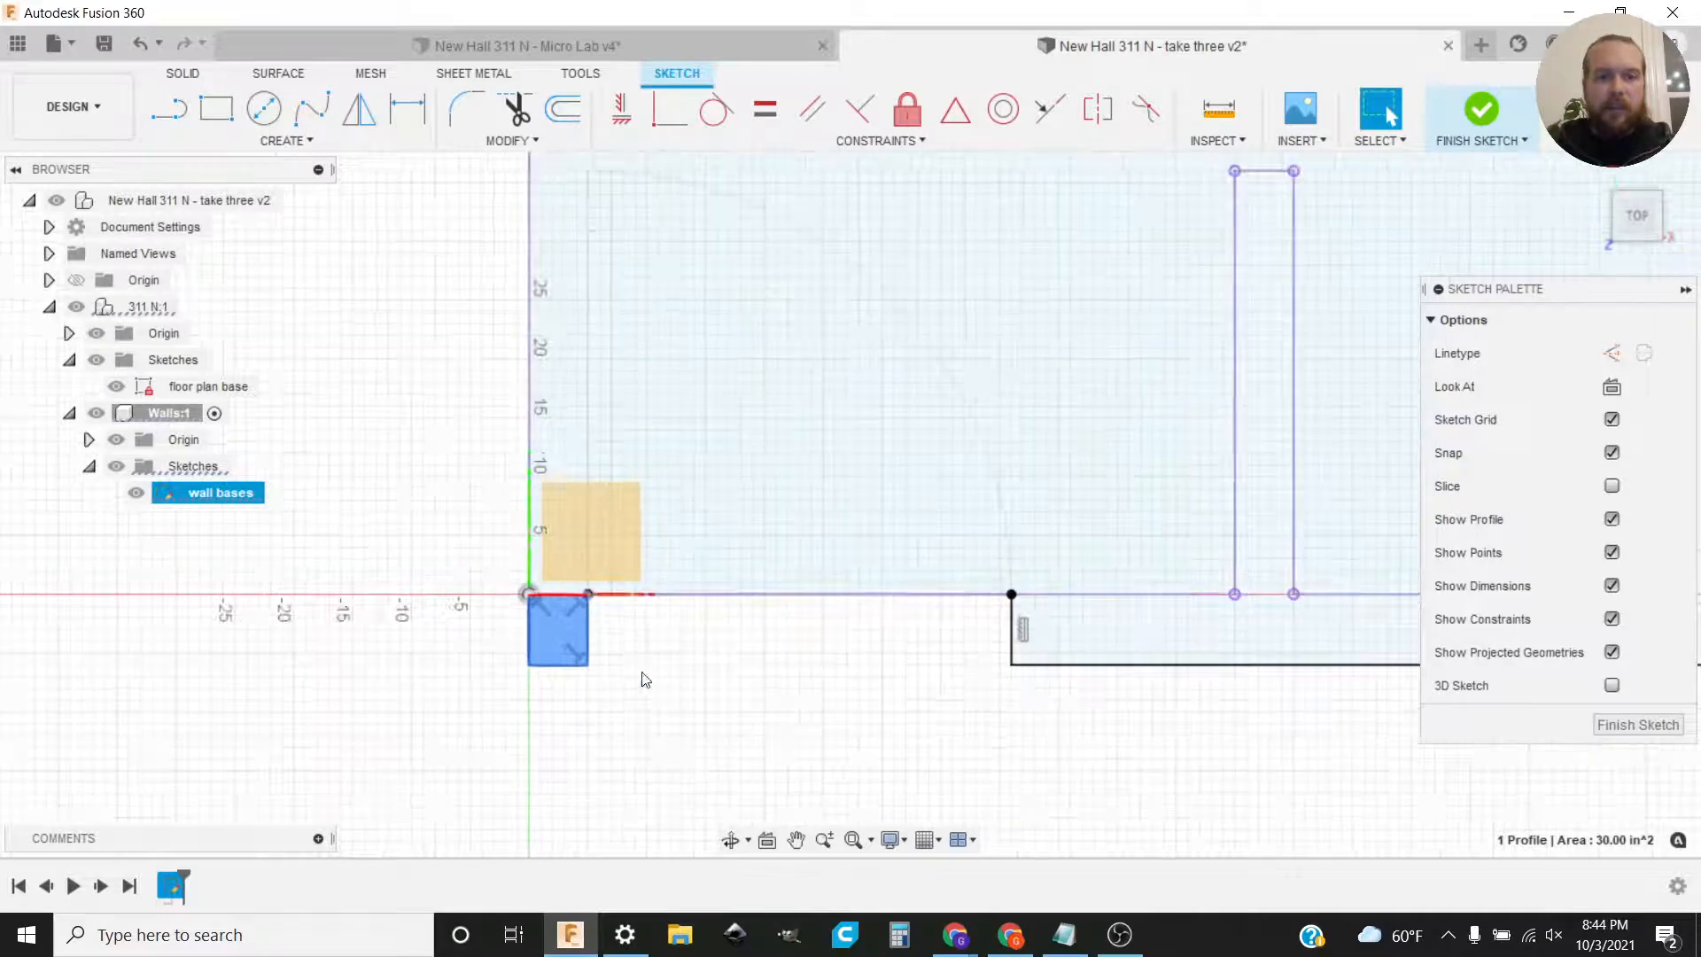
pyautogui.moveTo(641, 680); pyautogui.dragTo(561, 619, button='middle')
pyautogui.click(514, 642)
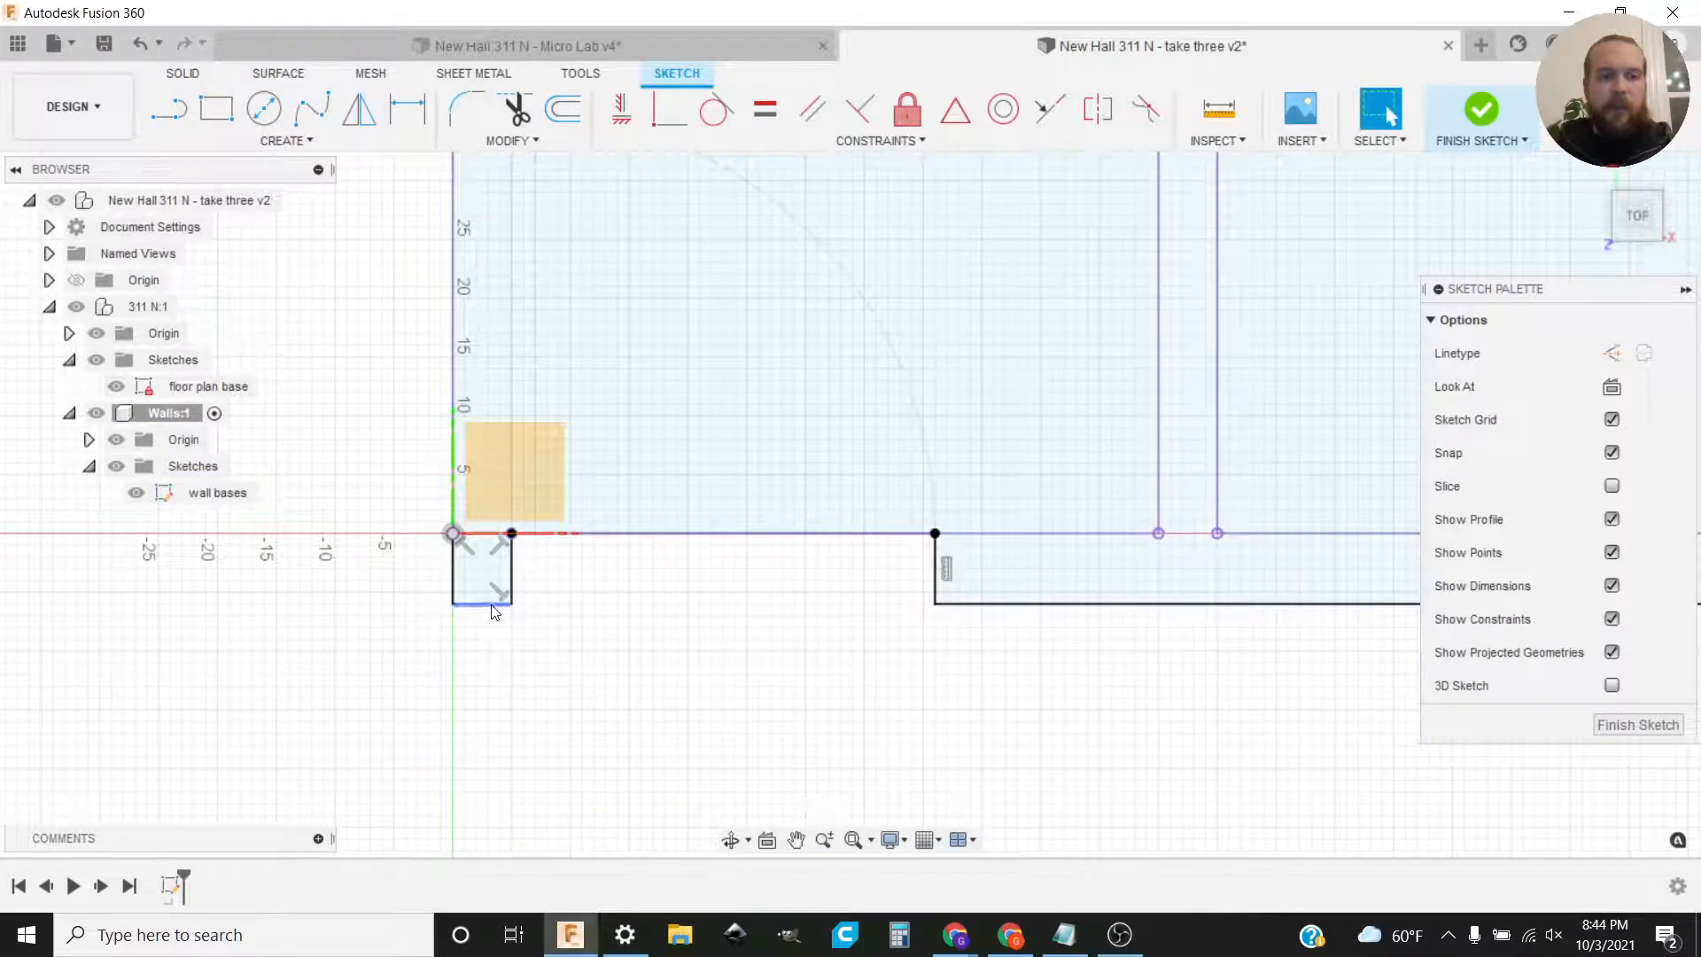
pyautogui.moveTo(500, 602)
pyautogui.mouseDown()
pyautogui.moveTo(501, 709)
pyautogui.moveTo(501, 554)
pyautogui.moveTo(505, 638)
pyautogui.moveTo(505, 604)
pyautogui.mouseUp()
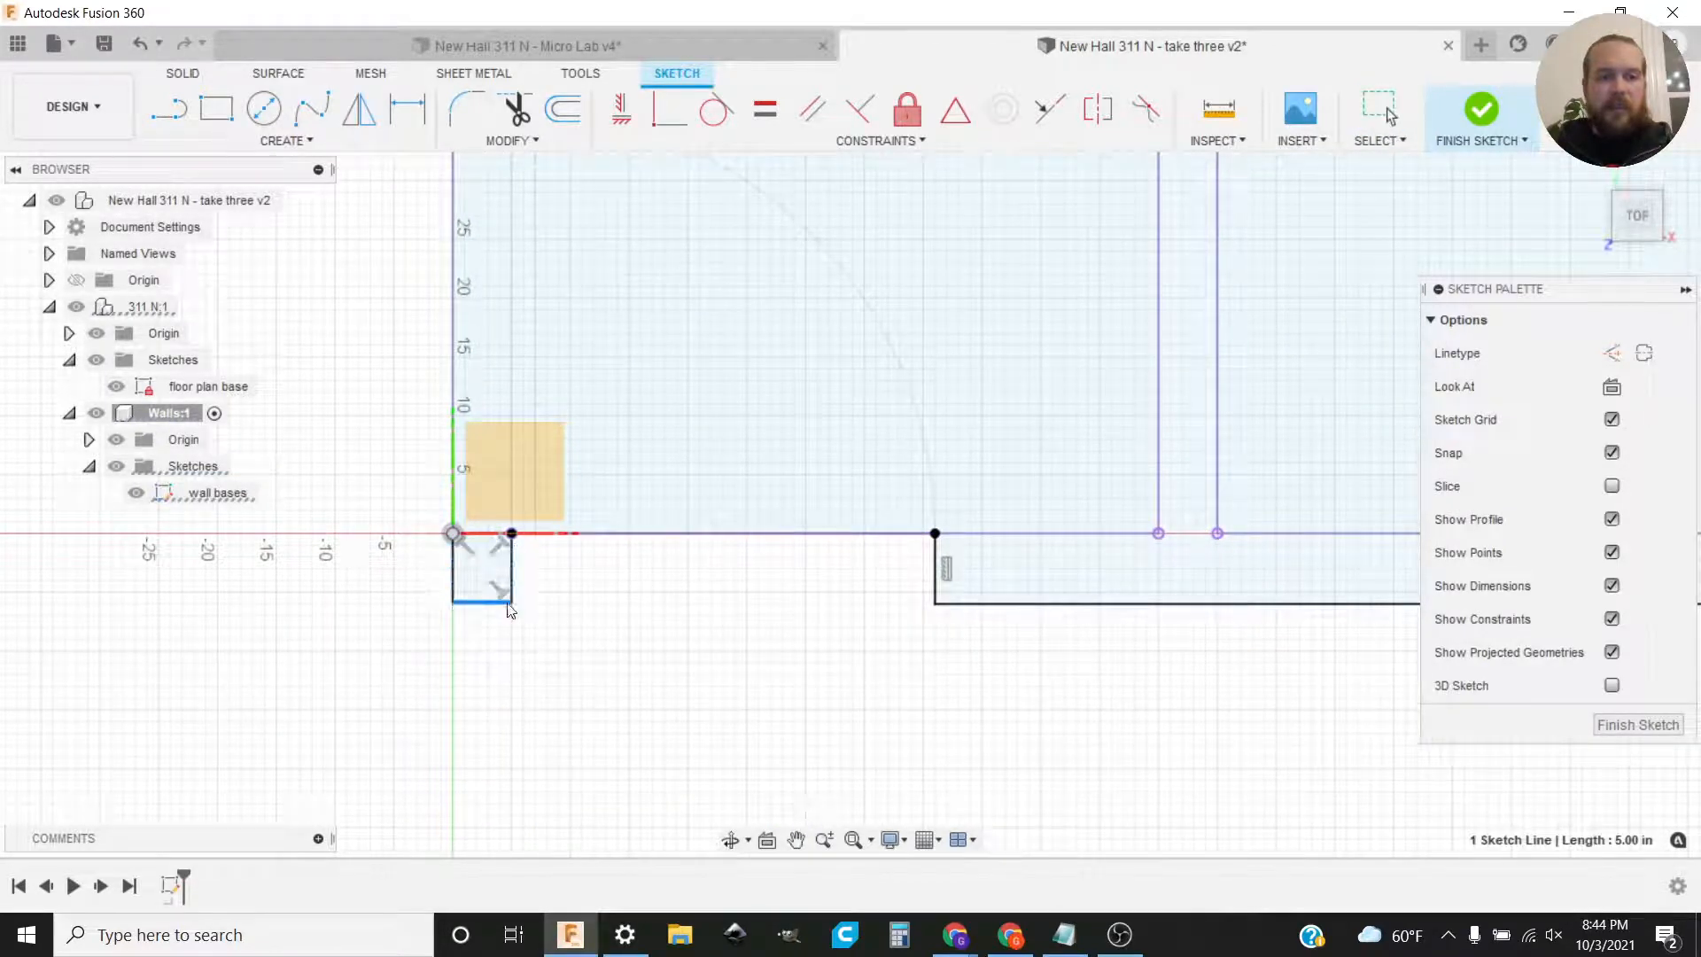
pyautogui.keyDown('shift'); pyautogui.click(989, 606); pyautogui.keyUp('shift')
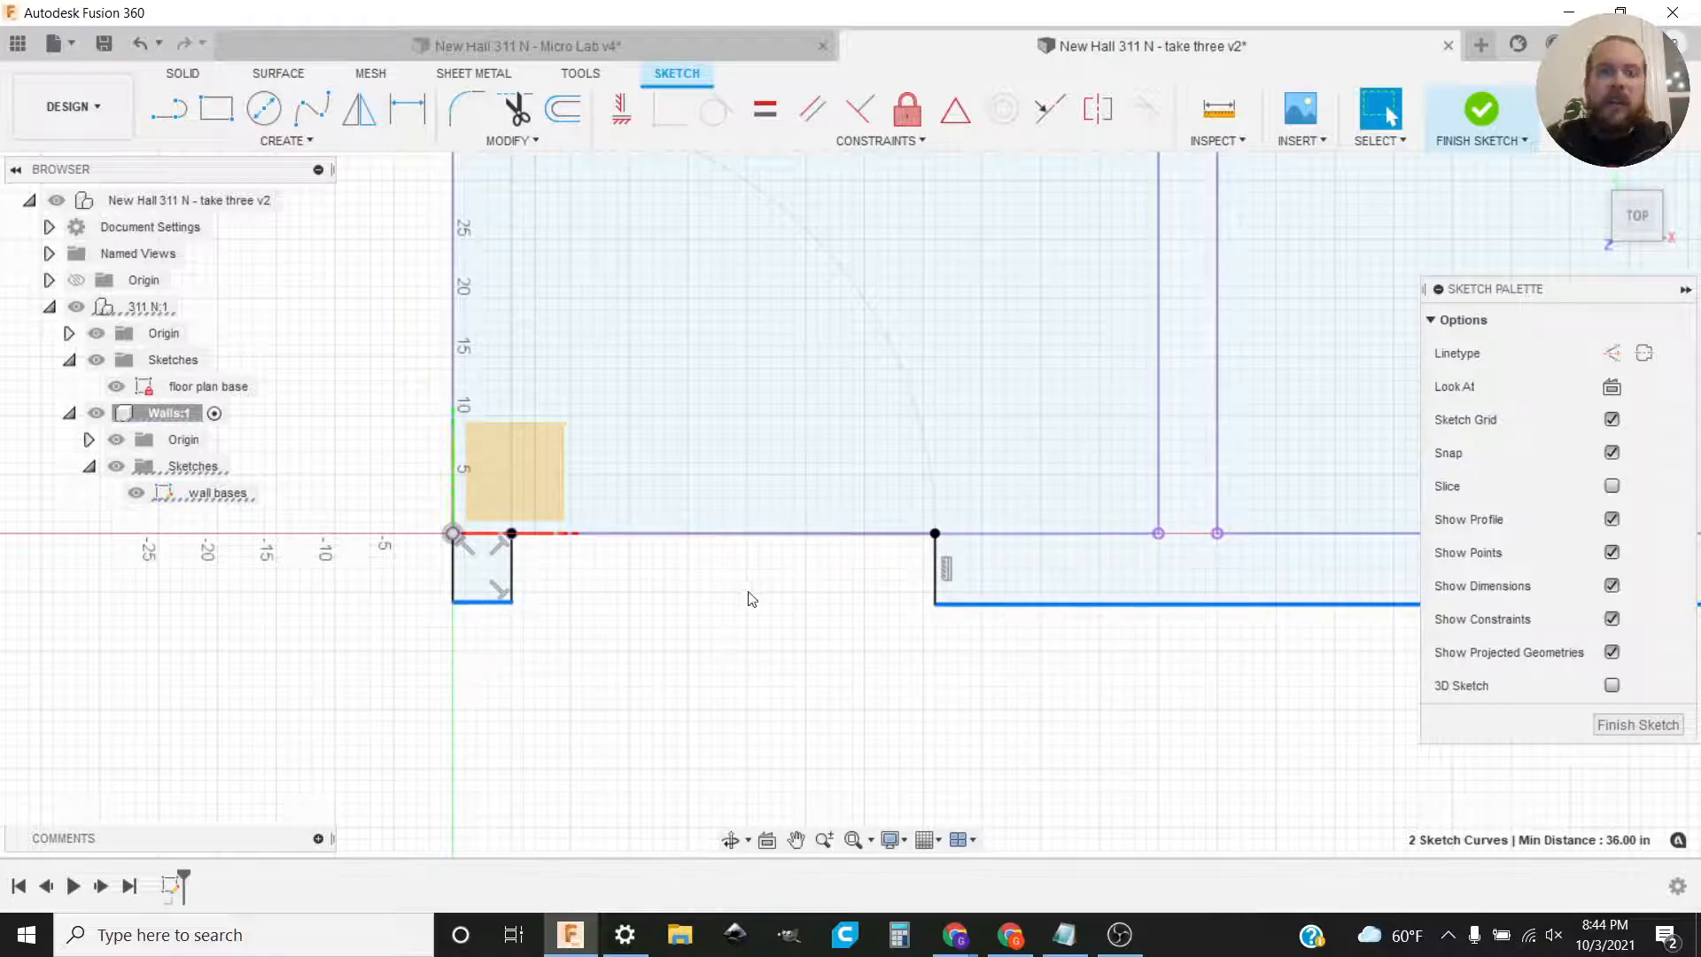
pyautogui.click(1049, 112)
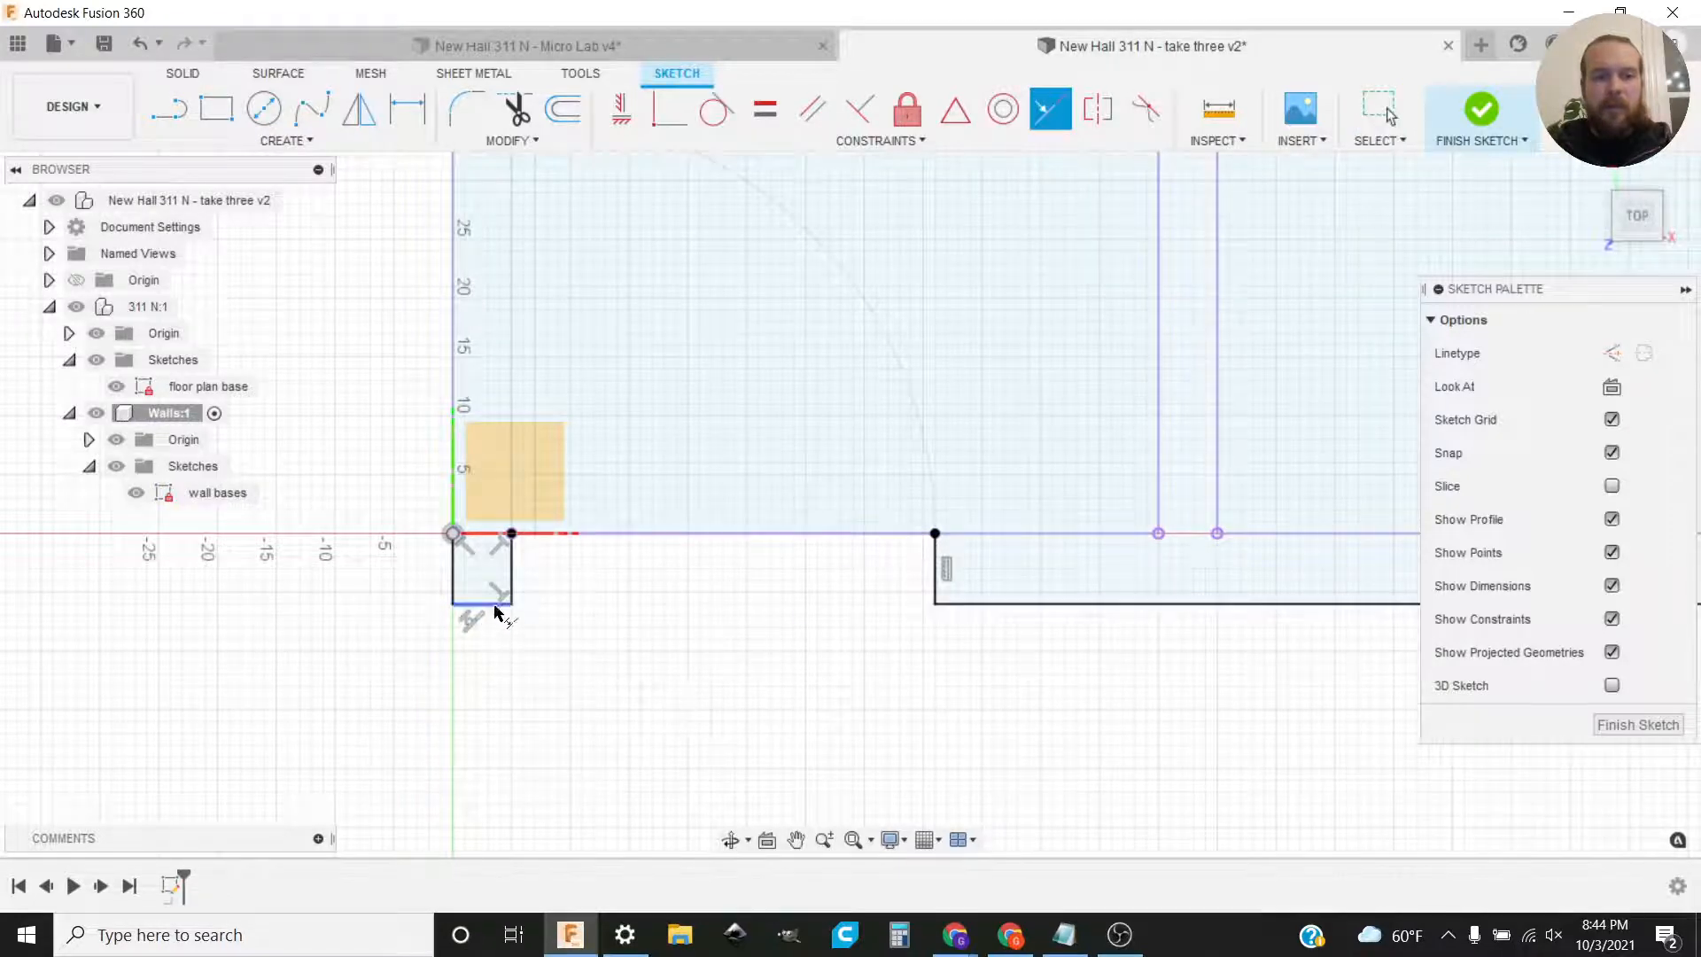
# Step: Check that the lower wall with its three partitions and the small wall base beside the door form closed profiles
pyautogui.scroll(-5, 761, 653)
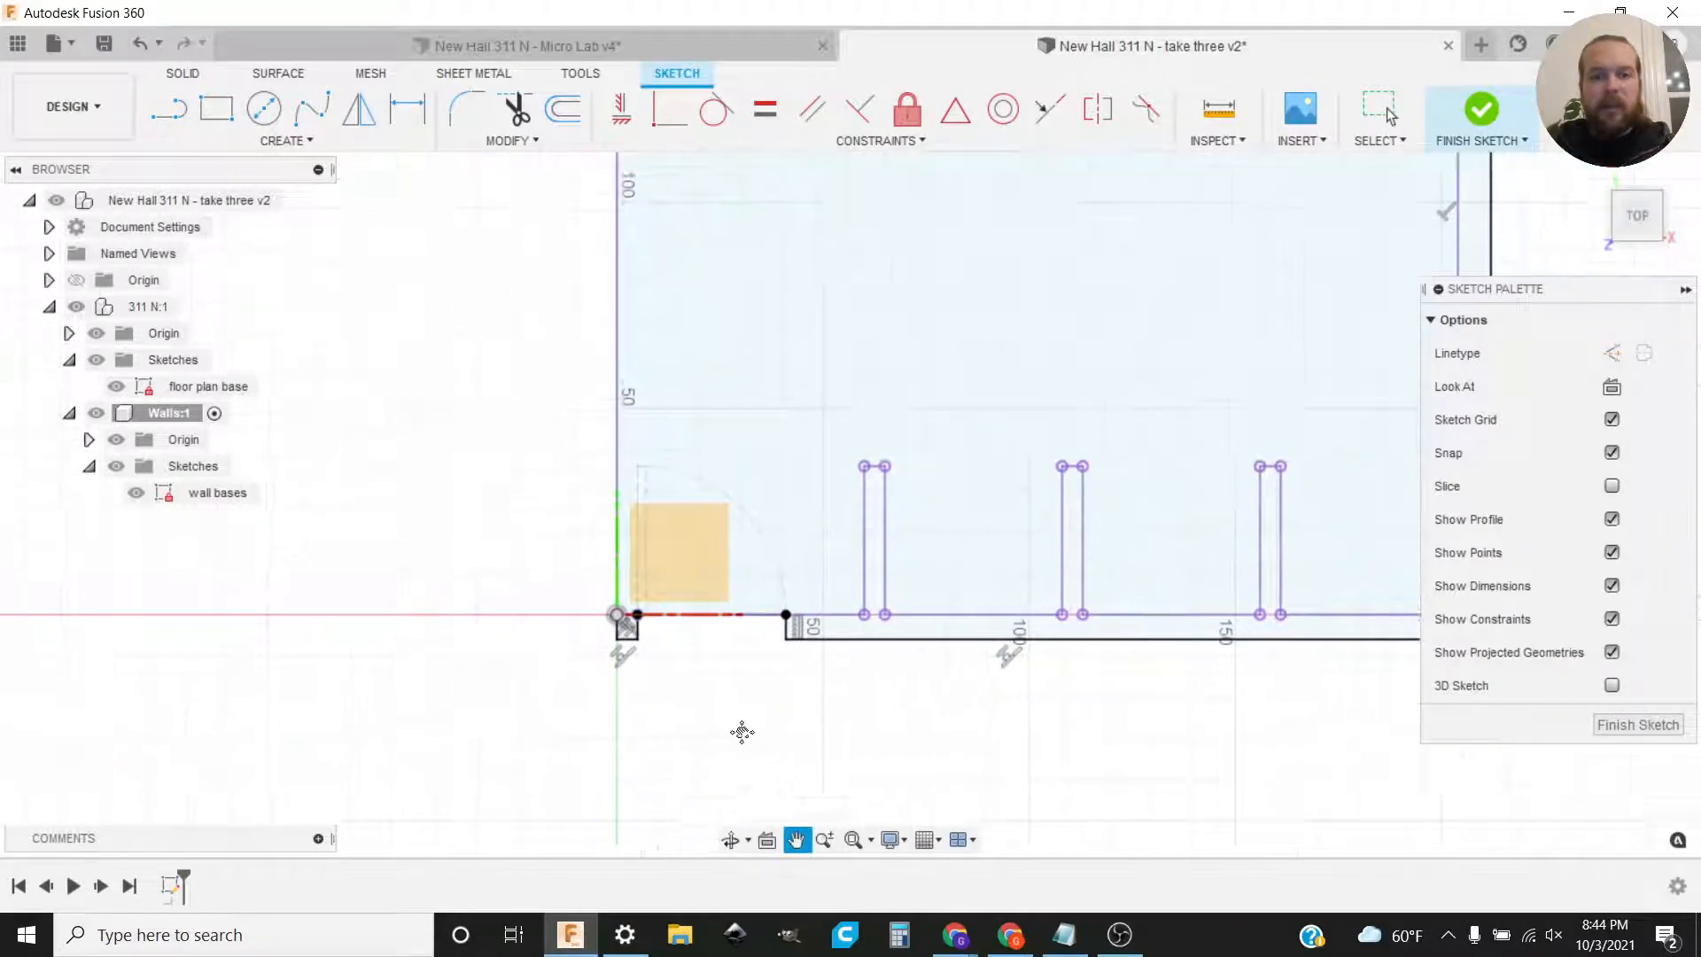
pyautogui.press('Escape')
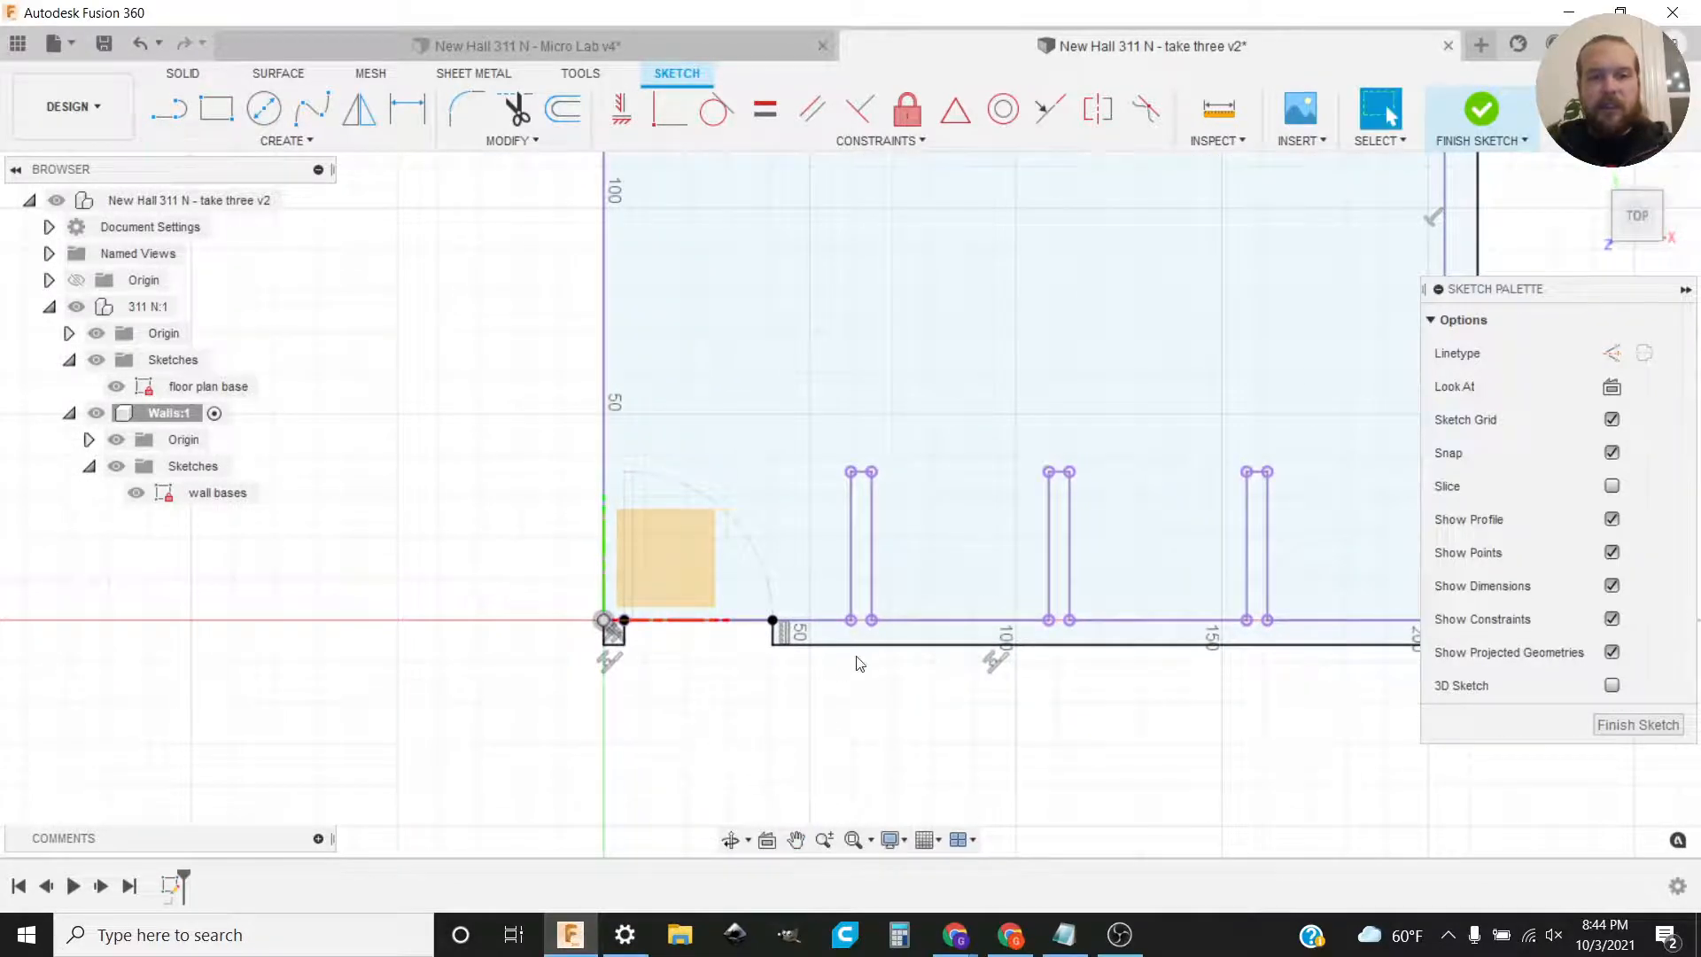
pyautogui.click(870, 638)
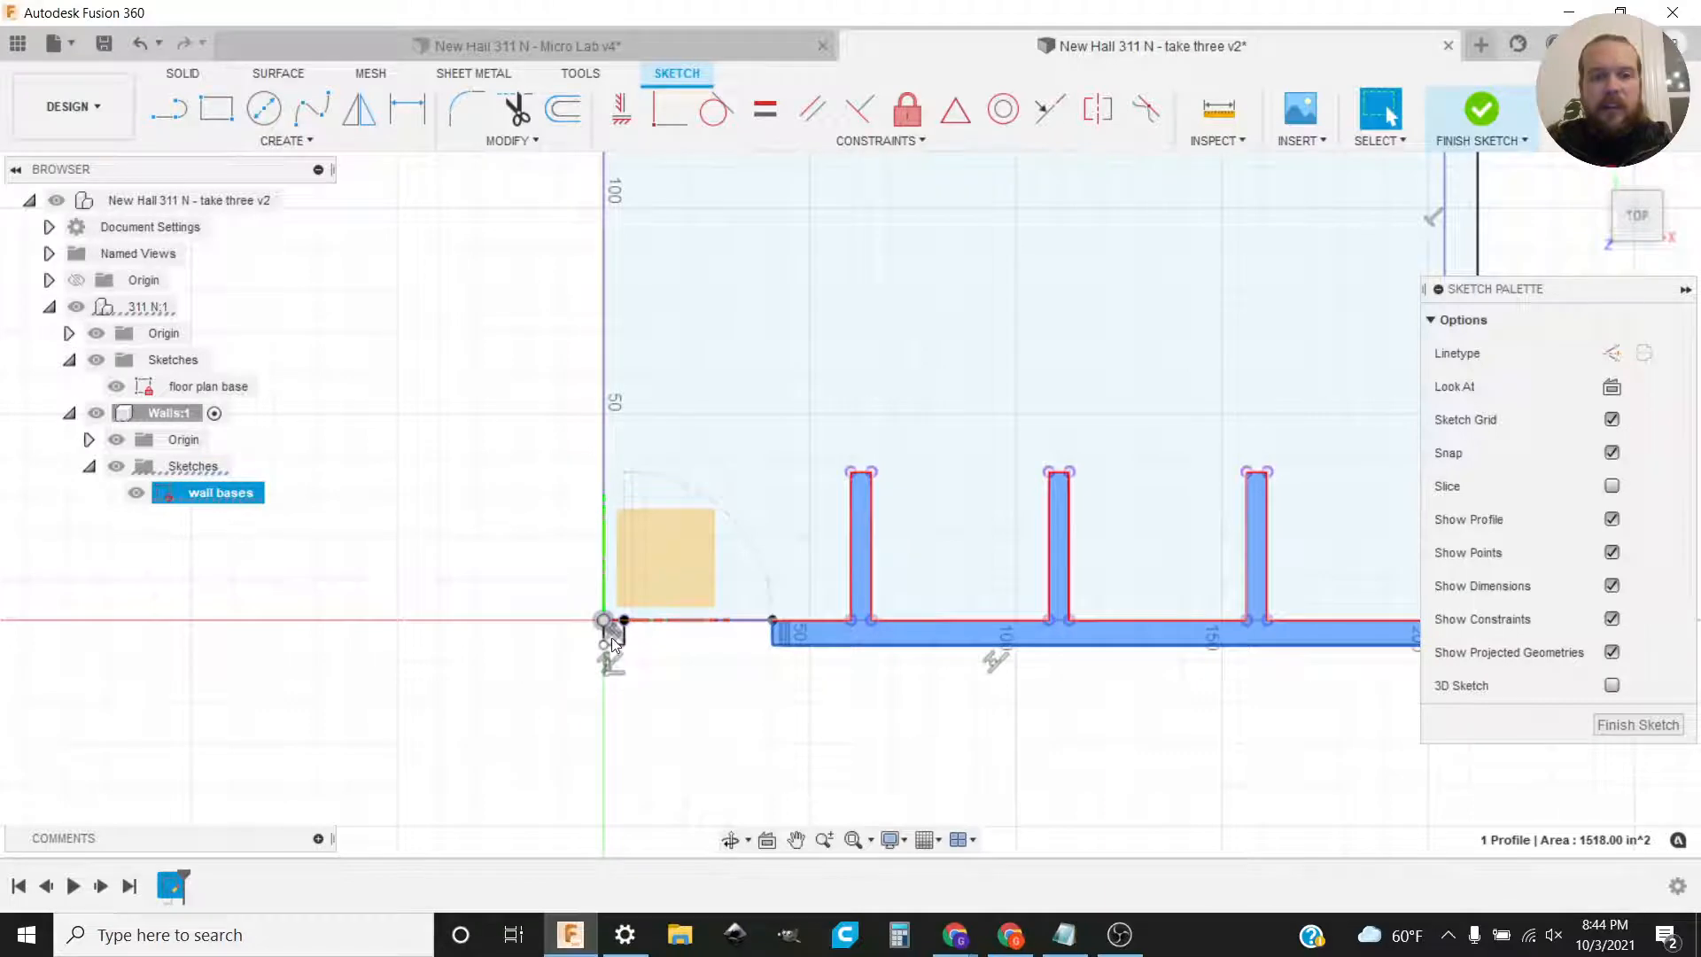
pyautogui.scroll(3, 615, 635)
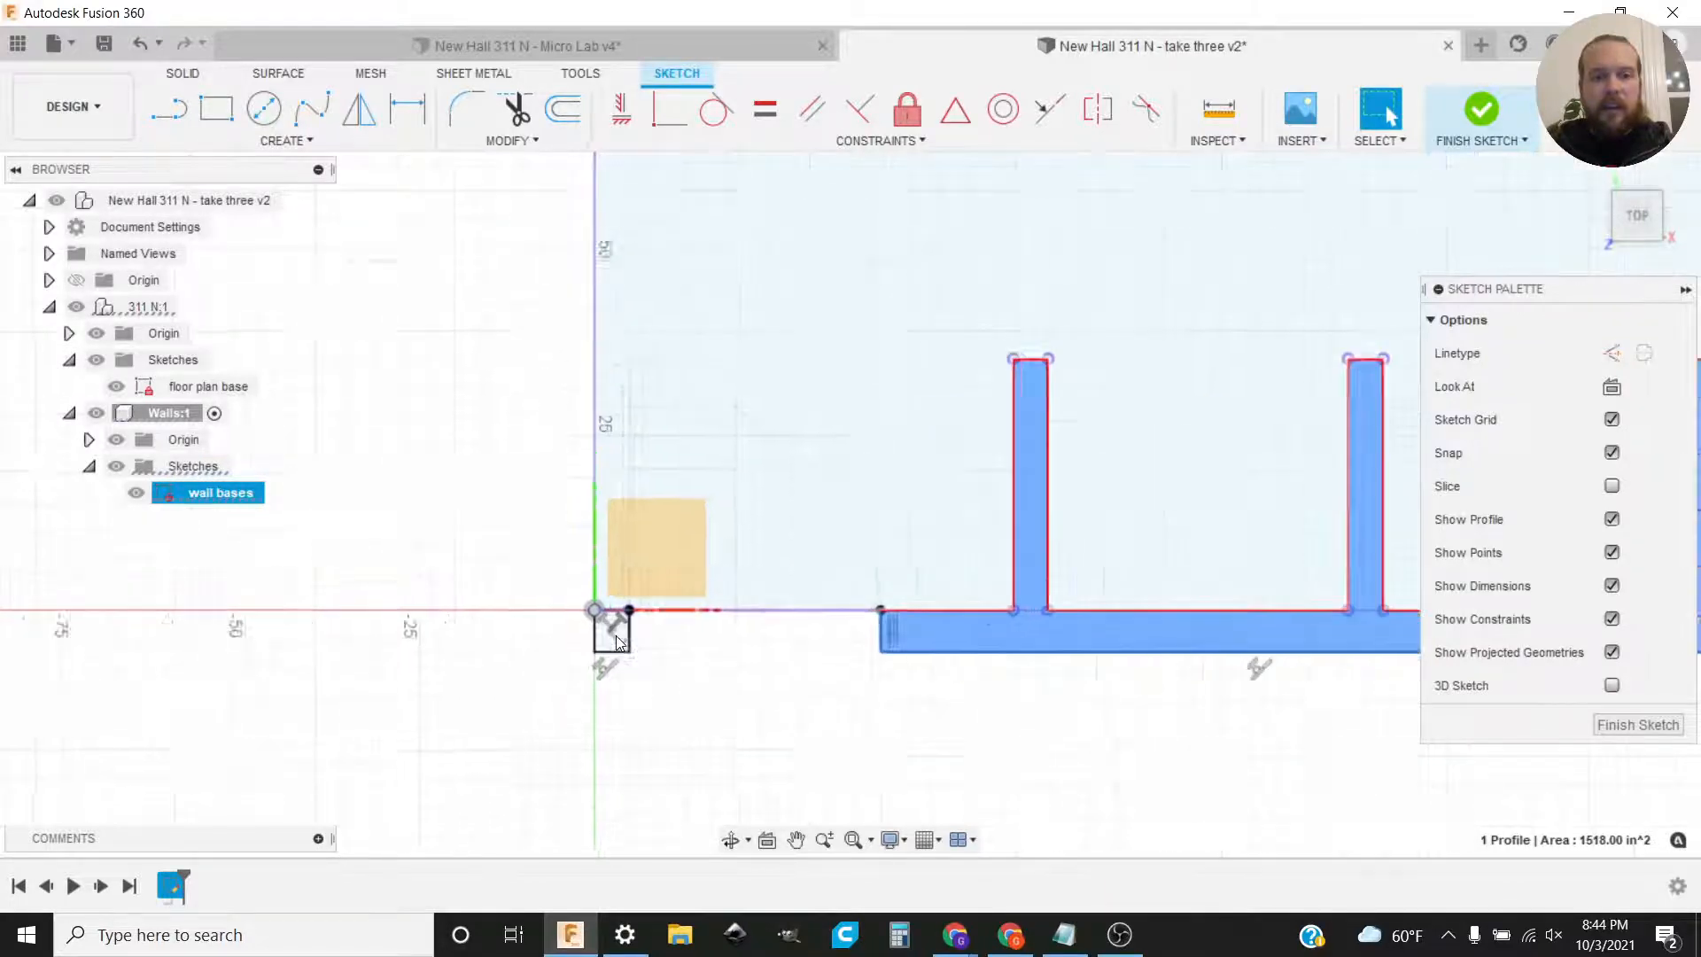
pyautogui.scroll(1, 615, 635)
pyautogui.keyDown('ctrl'); pyautogui.click(615, 635); pyautogui.keyUp('ctrl')
pyautogui.scroll(-3, 926, 686)
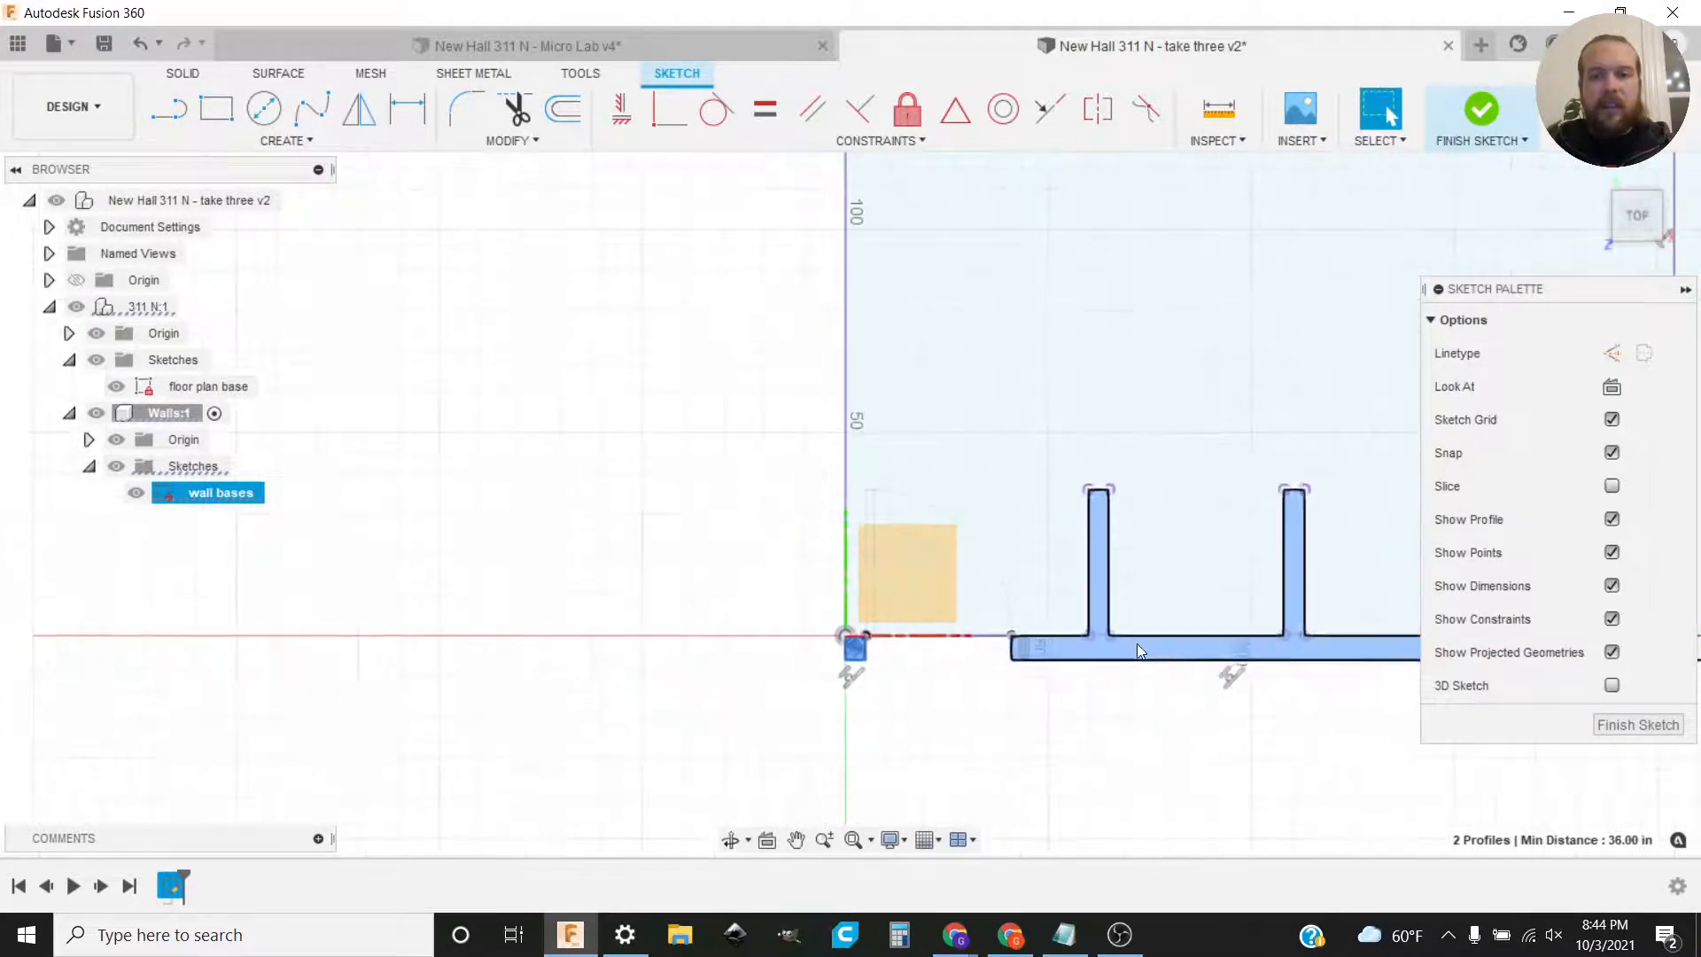
pyautogui.moveTo(1138, 644); pyautogui.dragTo(743, 660, button='middle')
pyautogui.scroll(-2, 749, 657)
pyautogui.scroll(1, 749, 657)
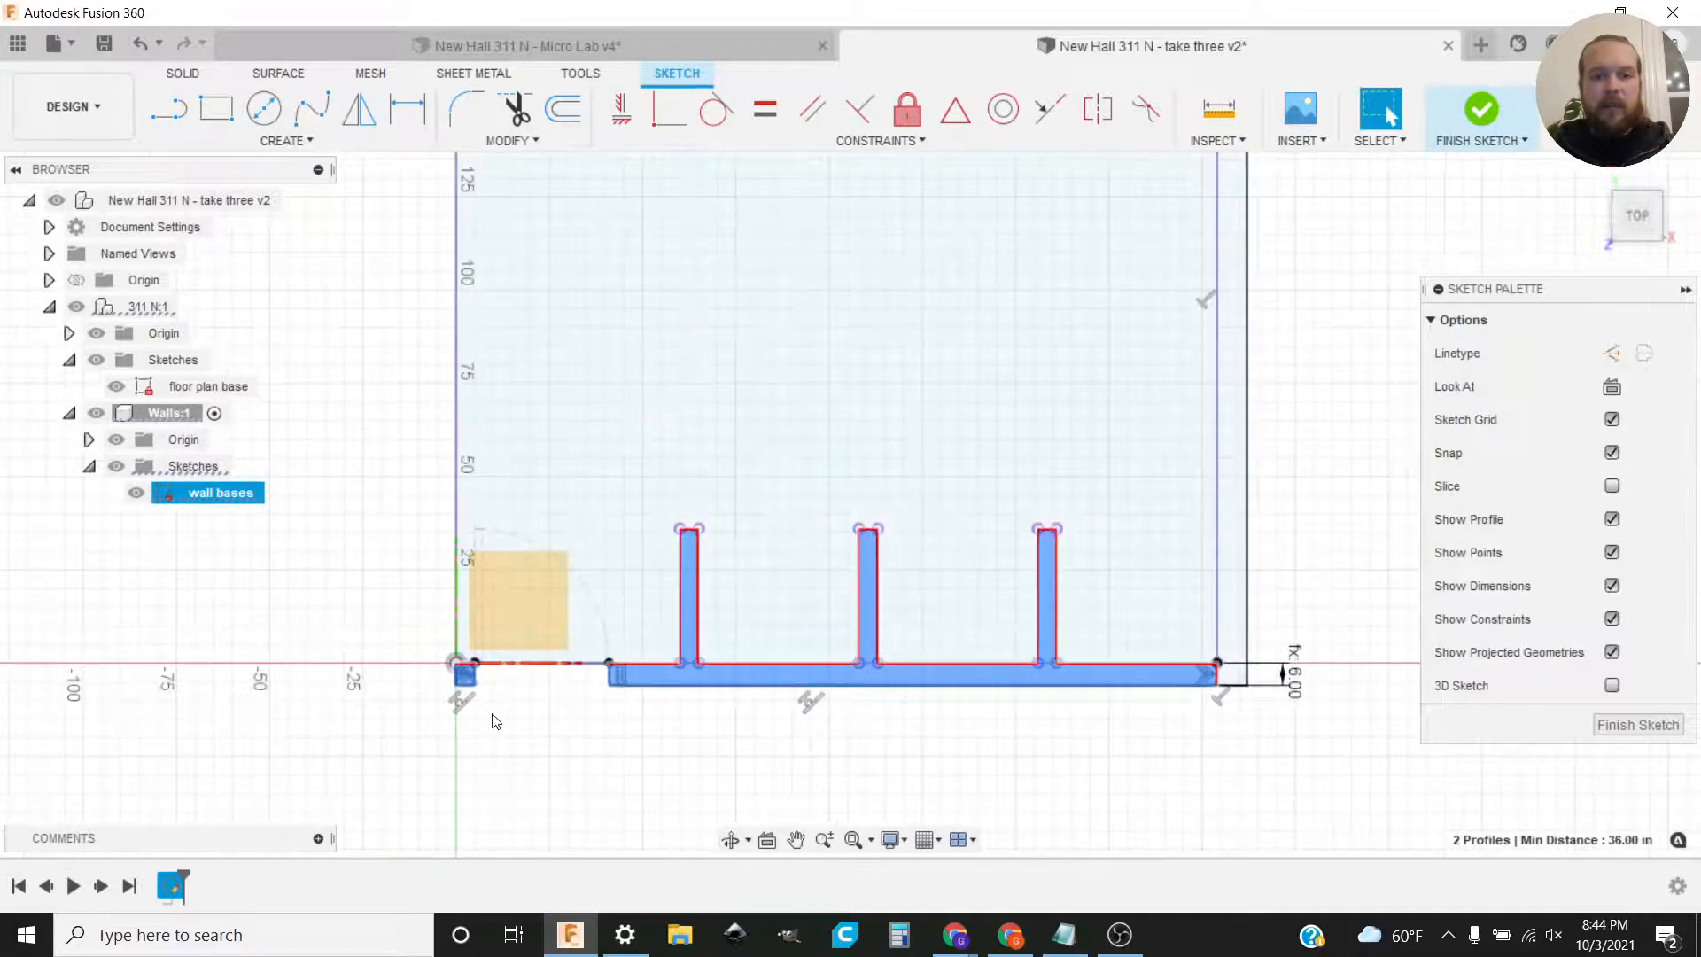
pyautogui.click(574, 736)
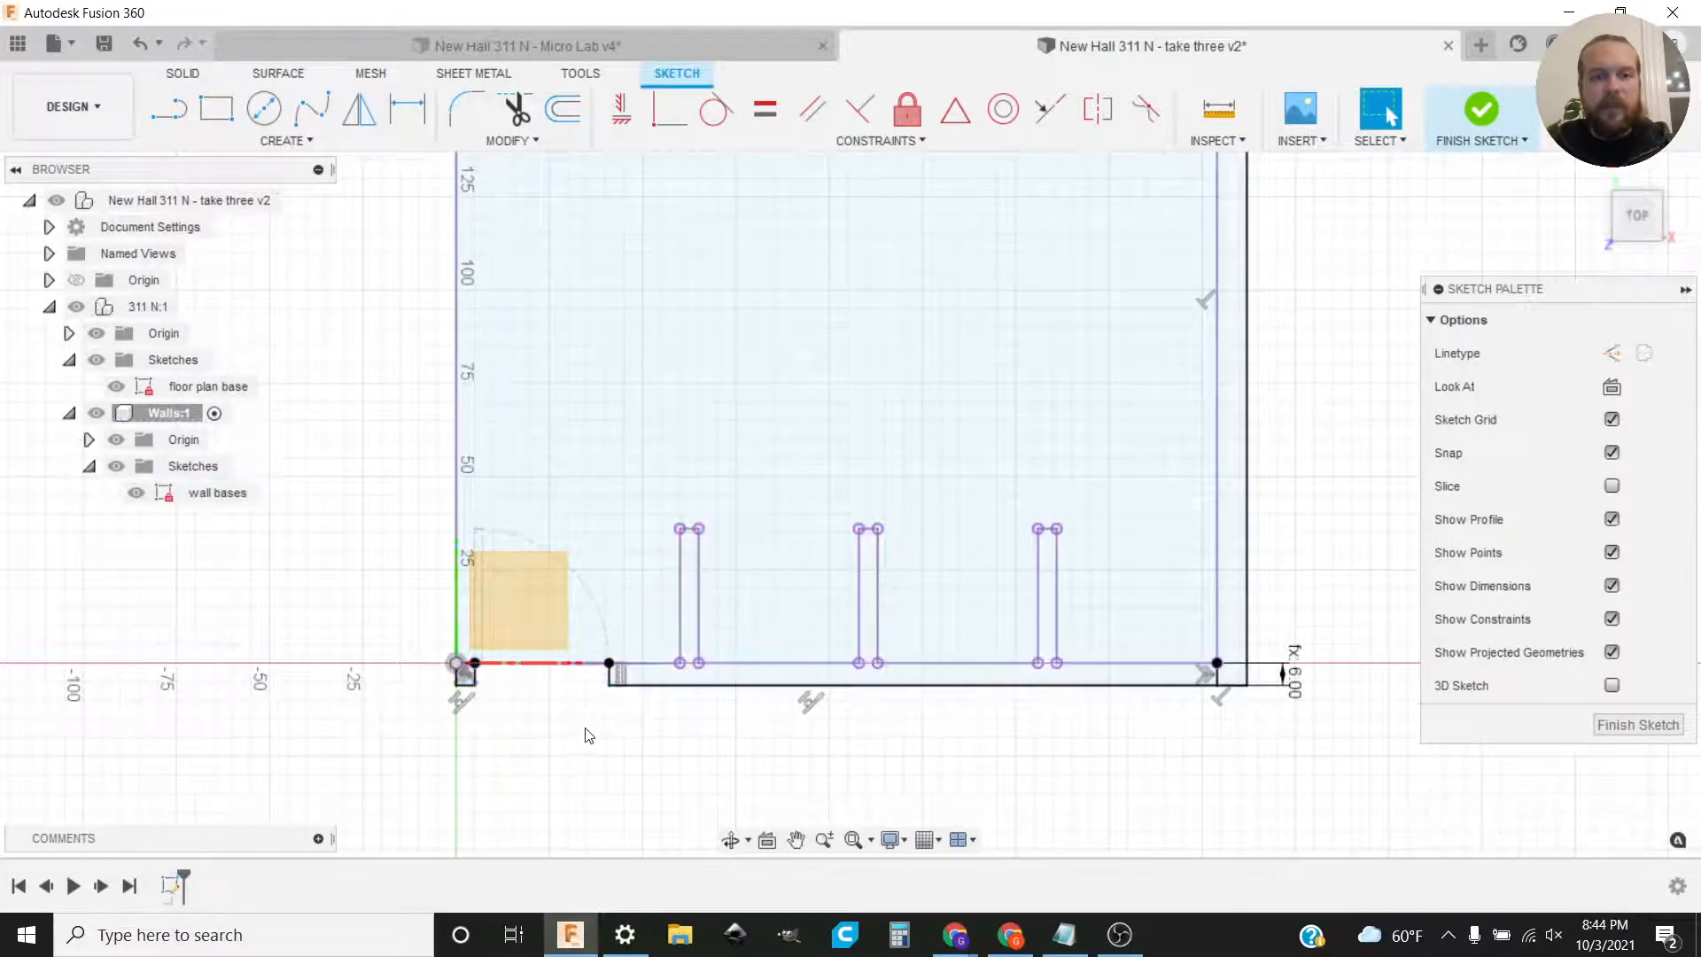
# Step: Draw the left wall's outer edge from the upper wall's lower-left corner straight down and close it at the small wall base's lower-left corner
pyautogui.scroll(-1, 541, 558)
pyautogui.moveTo(424, 515); pyautogui.dragTo(603, 615, button='middle')
pyautogui.scroll(-1, 615, 540)
pyautogui.moveTo(611, 470); pyautogui.dragTo(628, 483, button='middle')
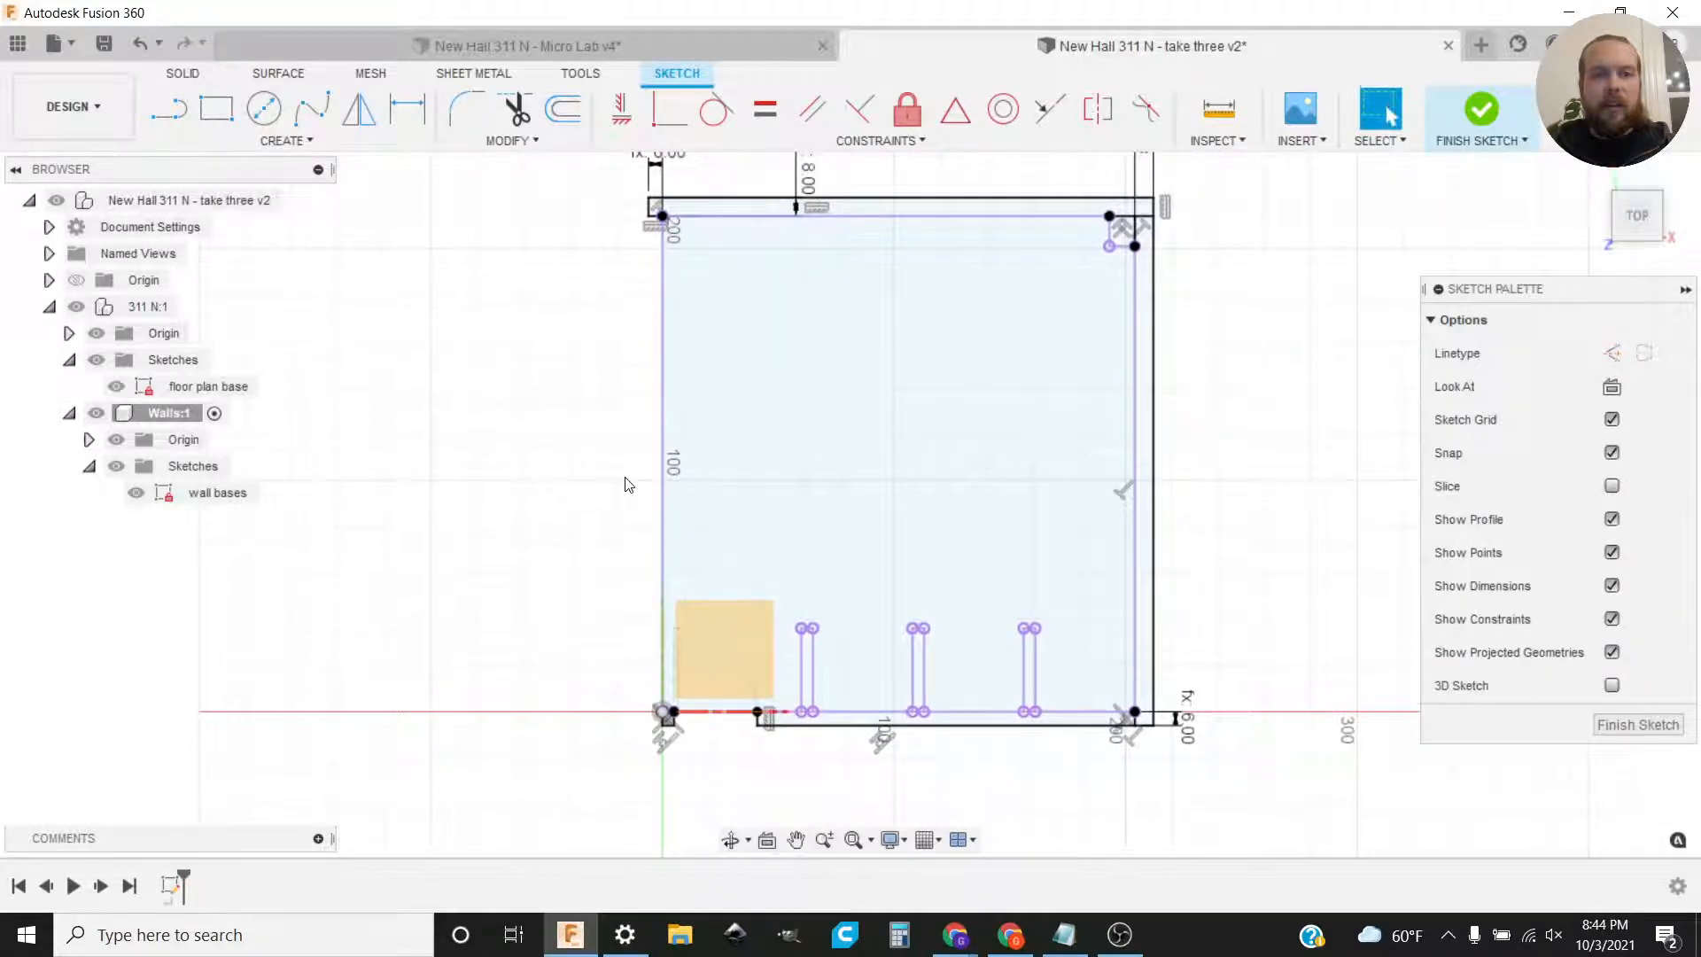
pyautogui.scroll(1, 628, 483)
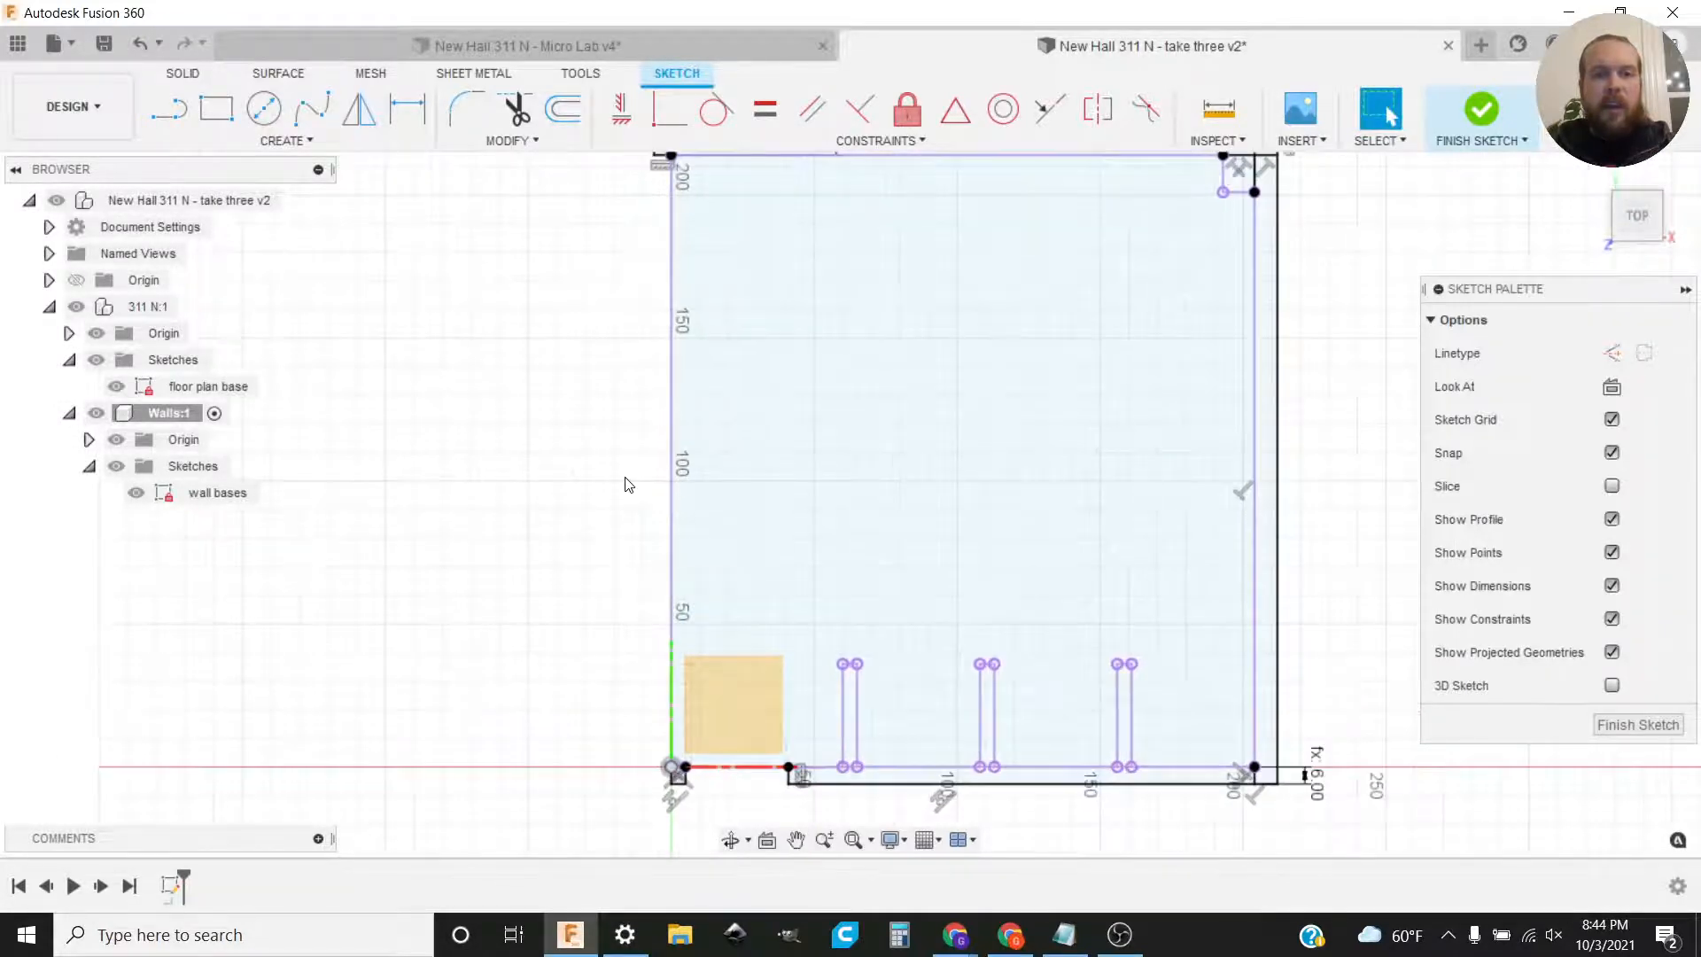
pyautogui.scroll(-1, 626, 484)
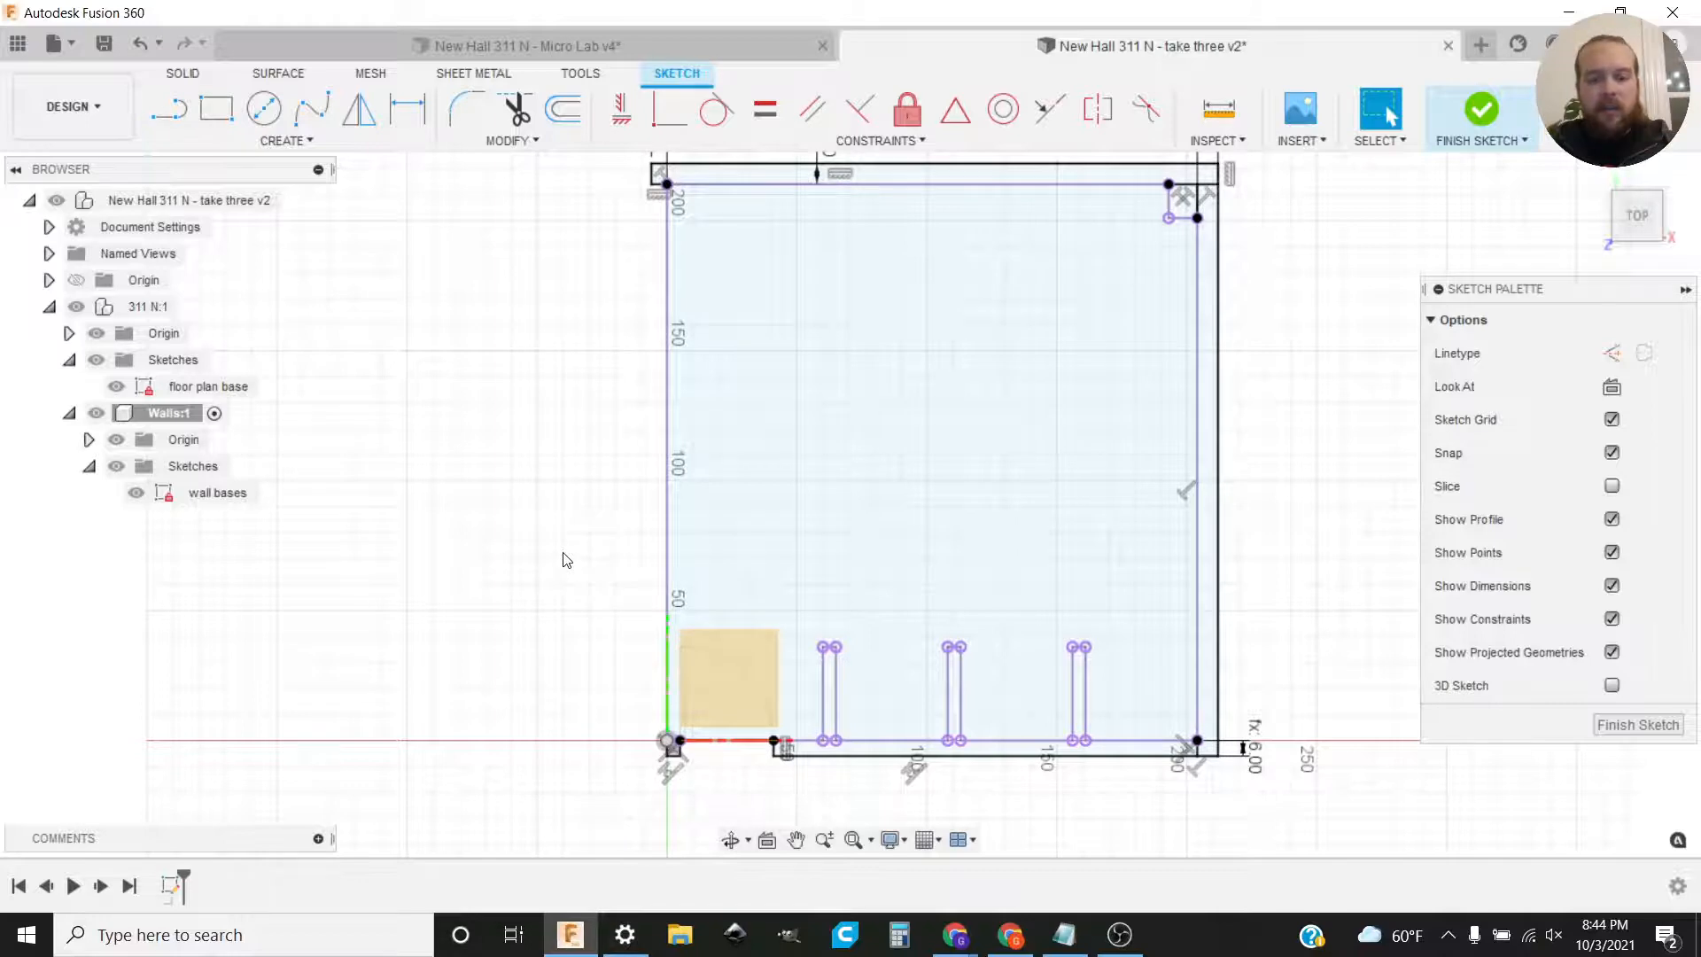
pyautogui.press('l')
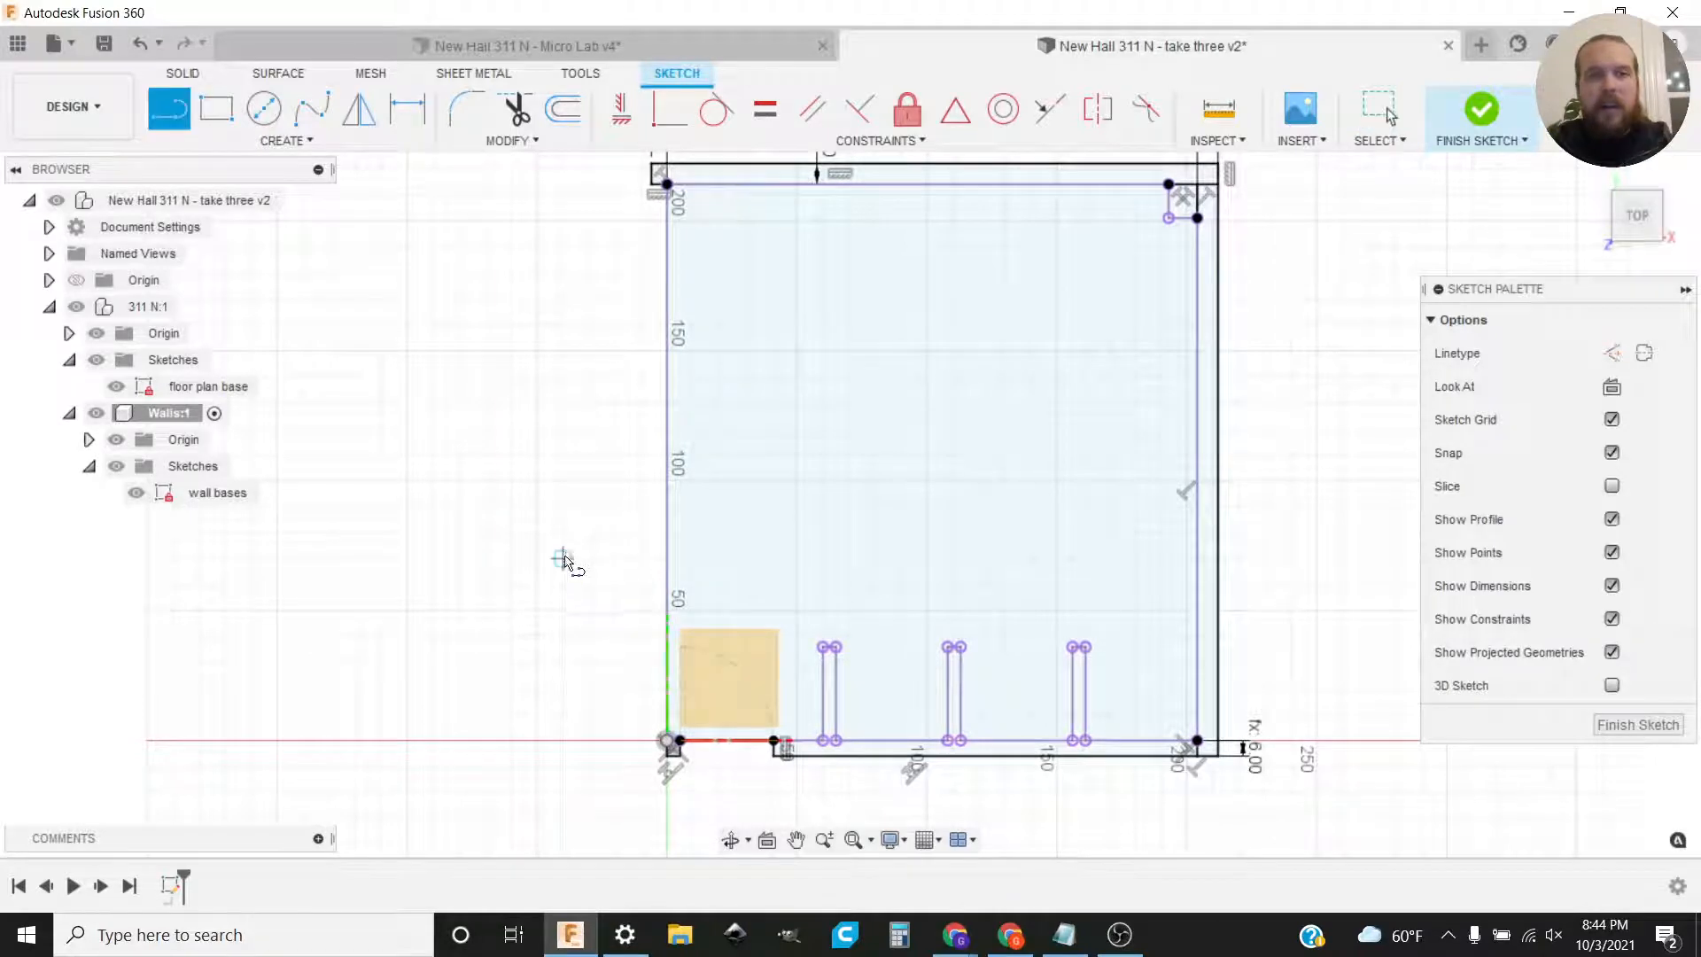
pyautogui.click(651, 189)
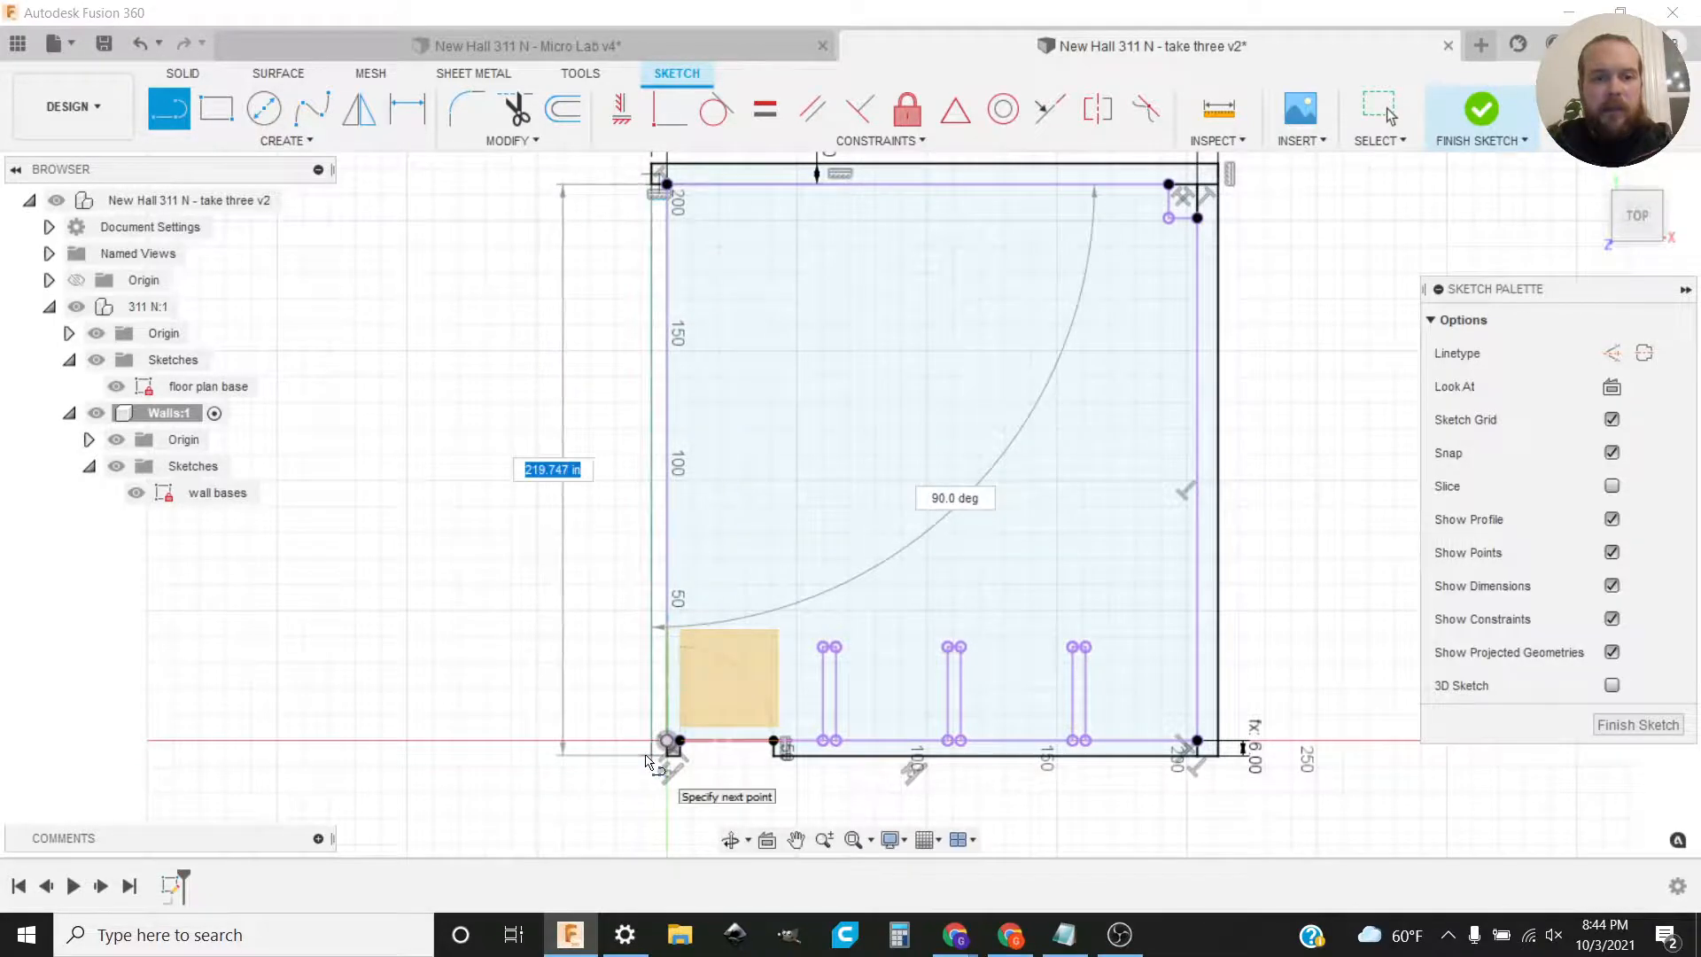
pyautogui.scroll(10, 646, 760)
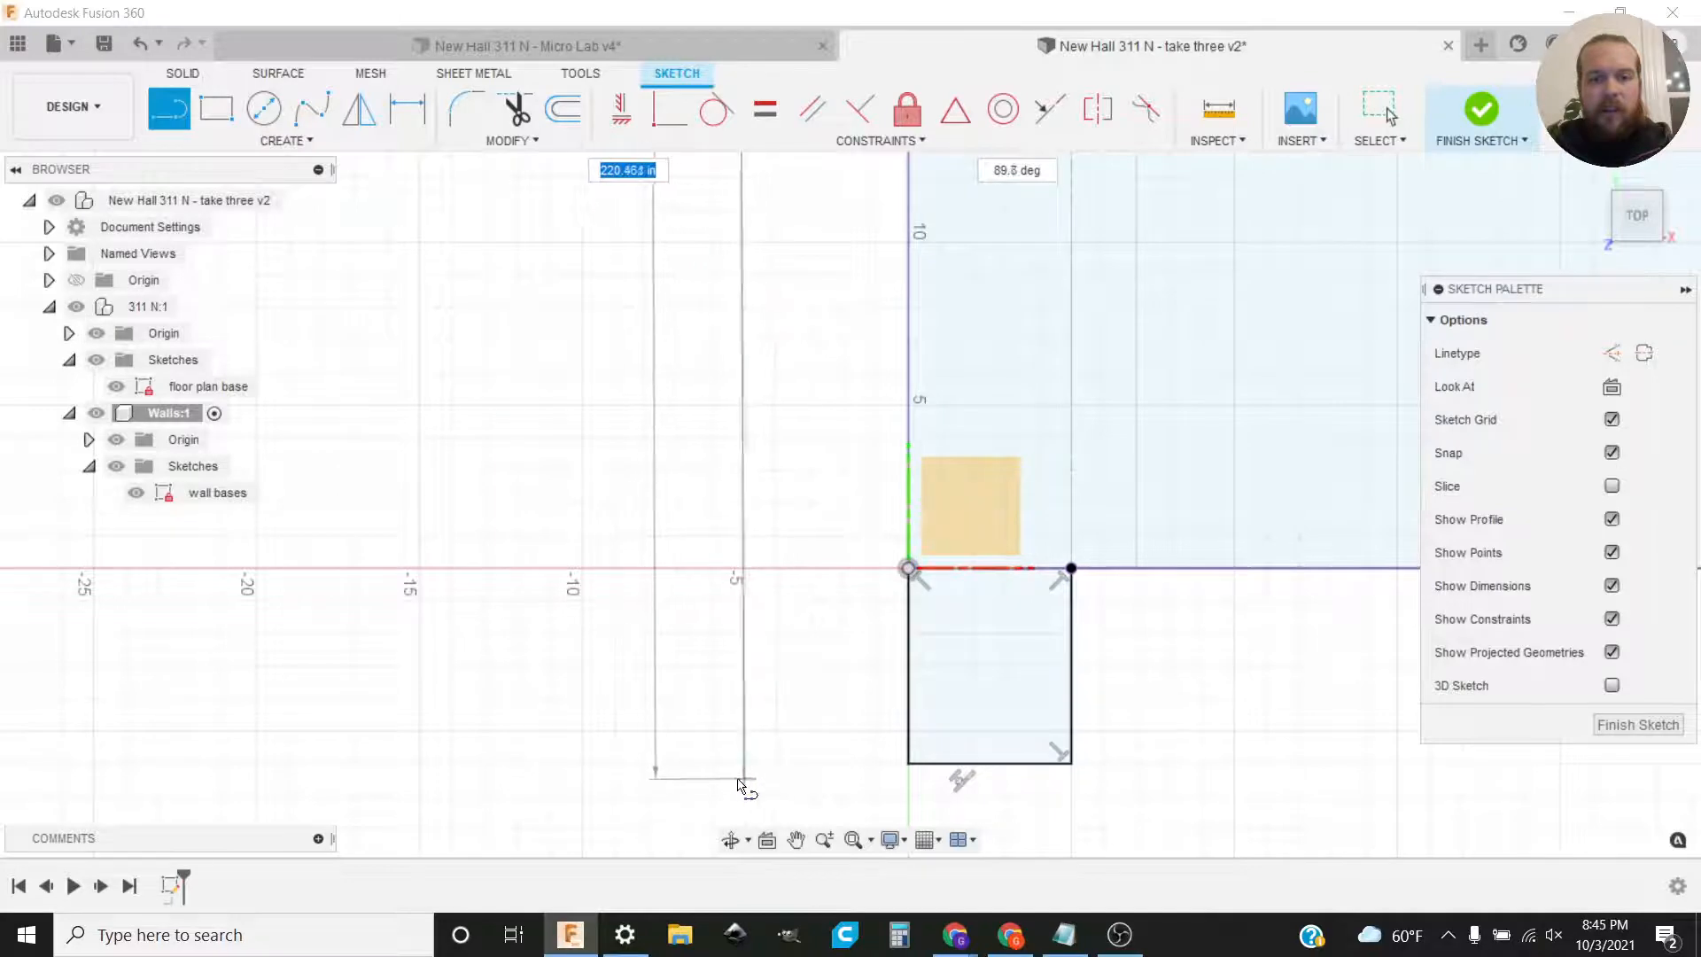
pyautogui.scroll(-6, 729, 779)
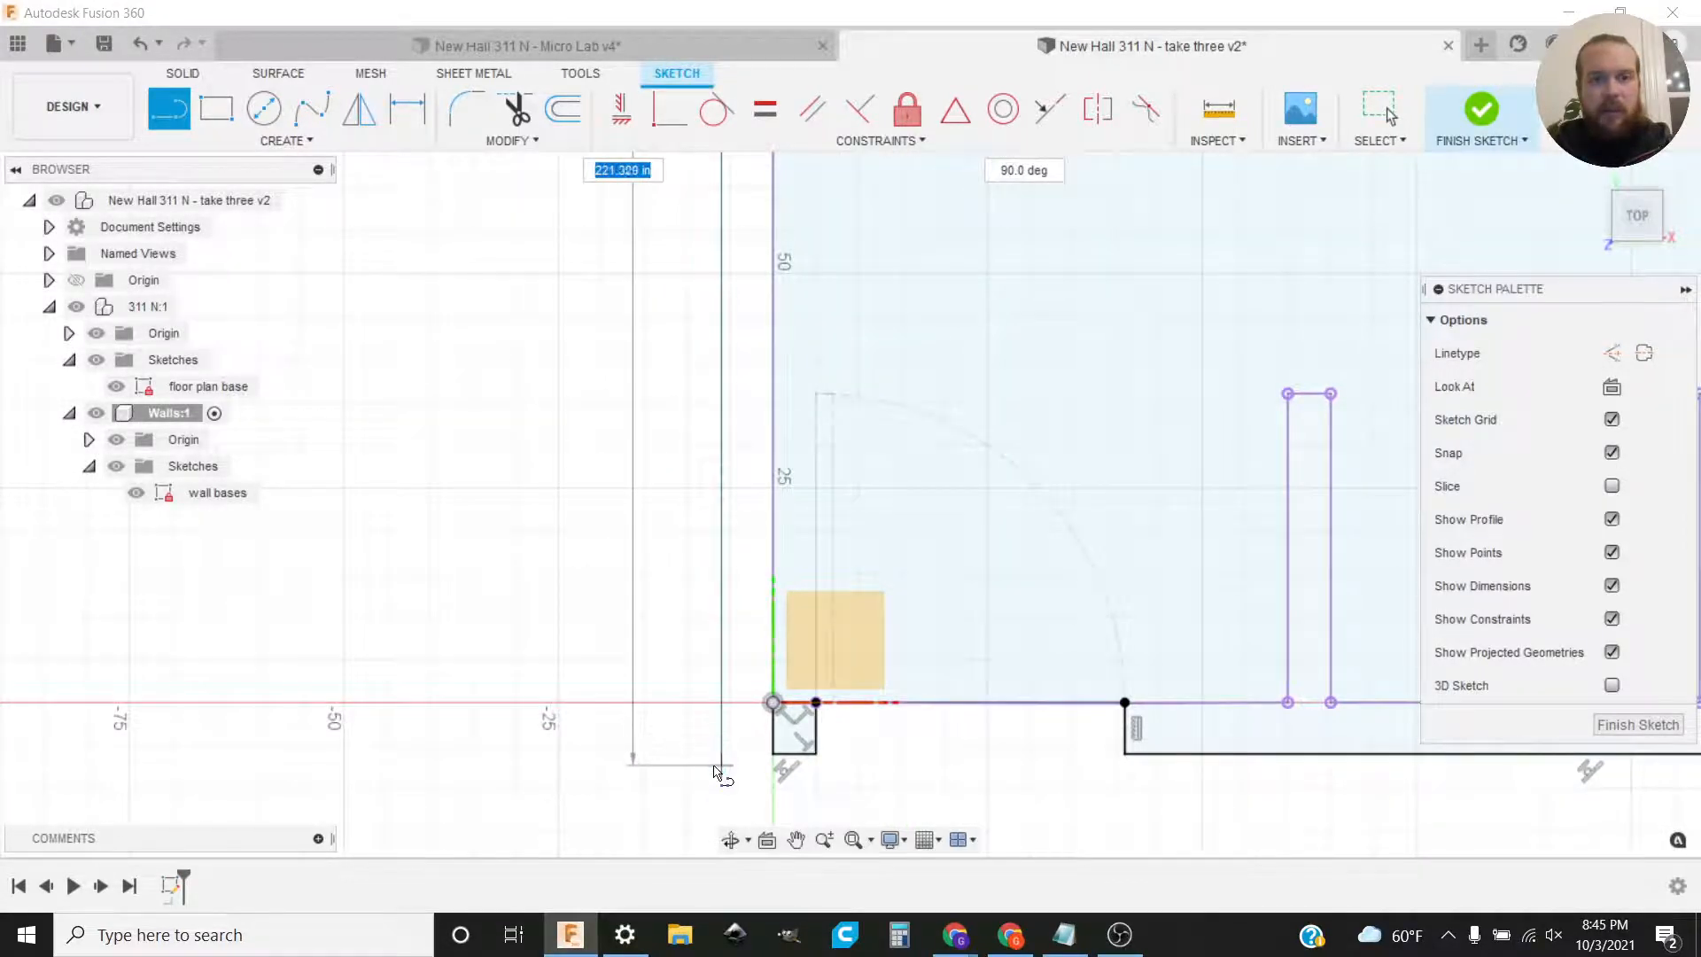
pyautogui.moveTo(717, 755); pyautogui.dragTo(706, 349, button='middle')
pyautogui.press('Tab')
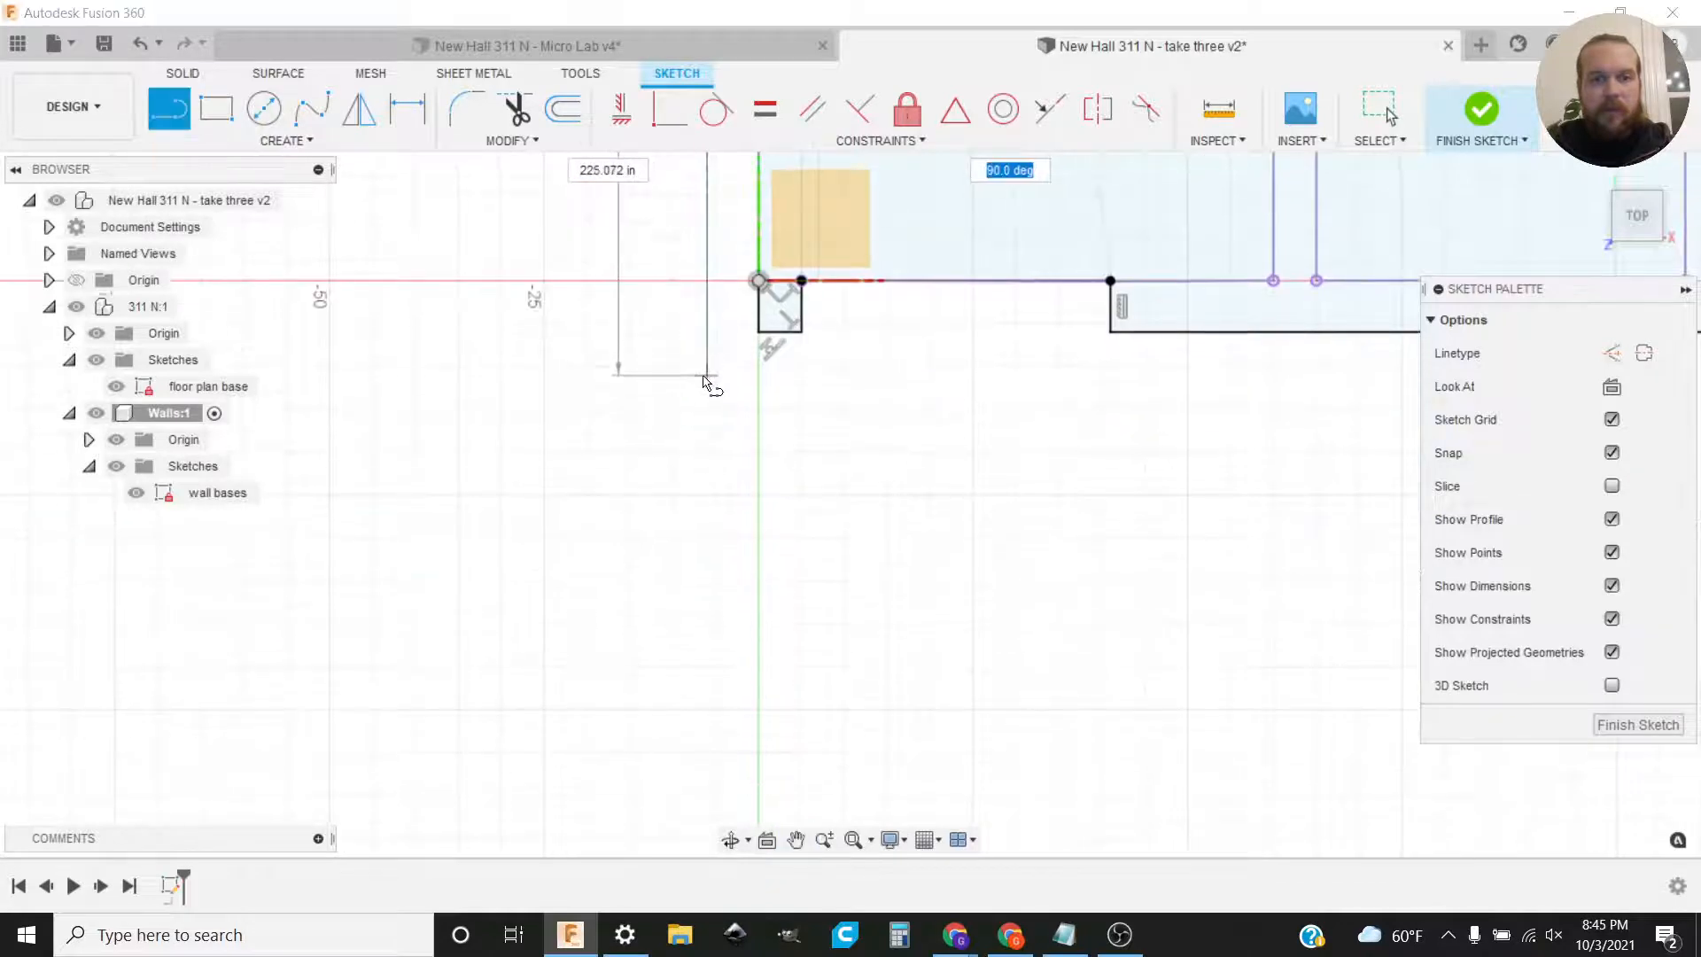
pyautogui.click(707, 303)
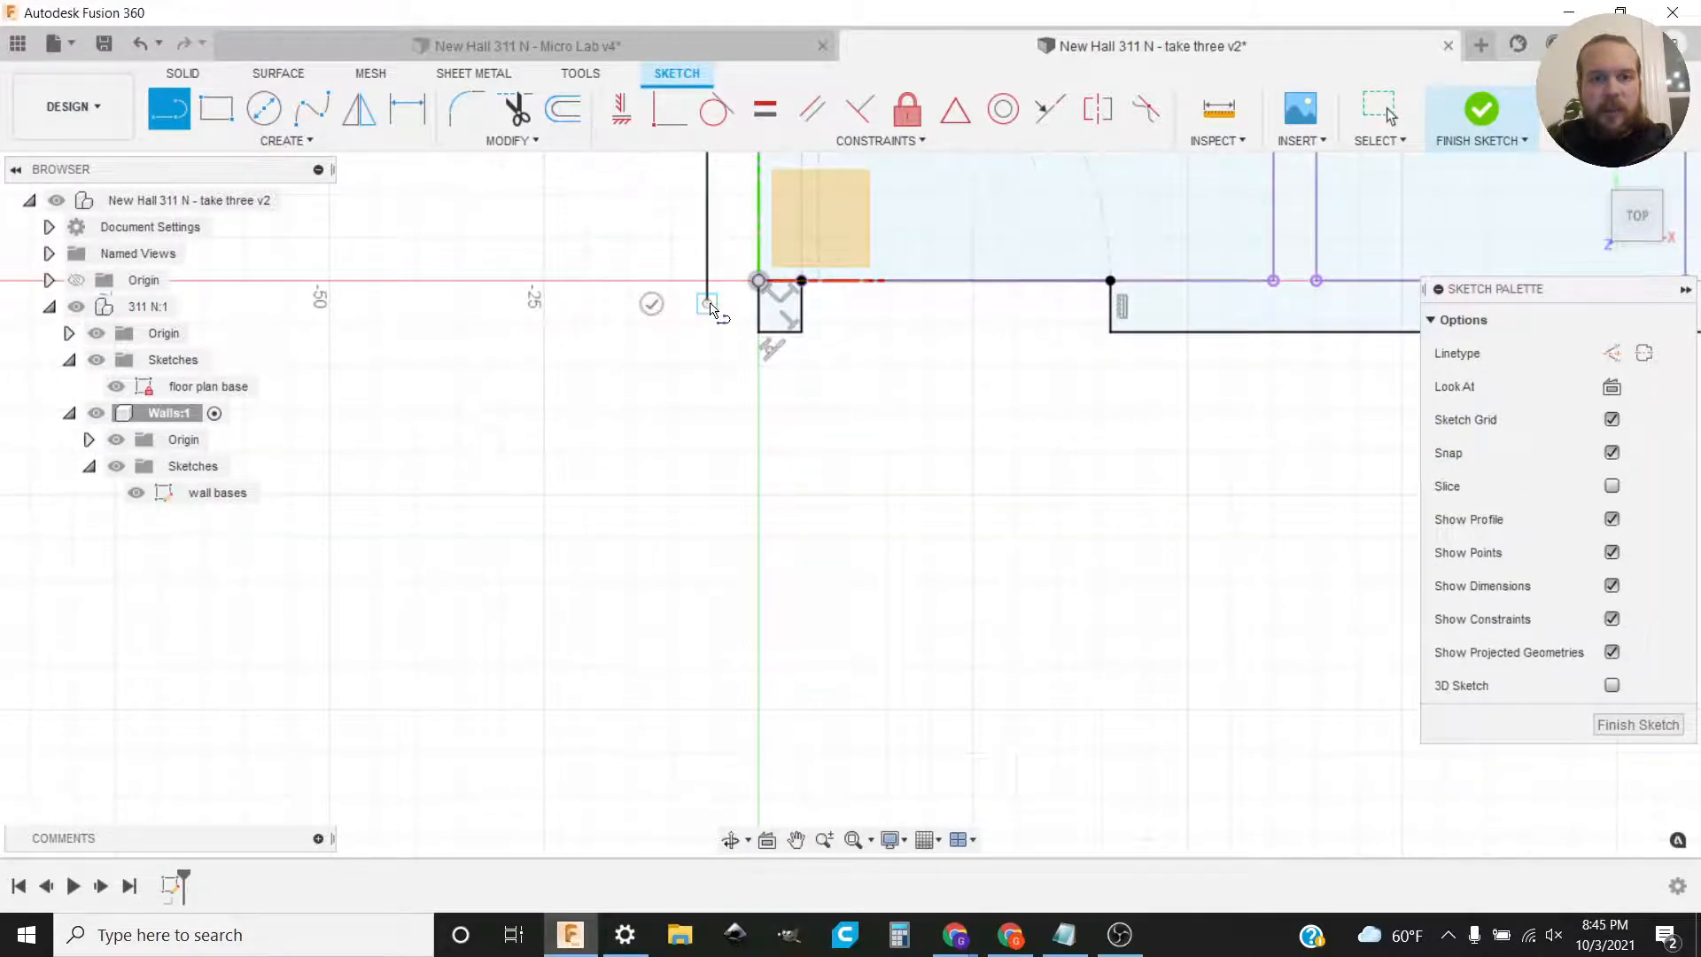
pyautogui.click(757, 330)
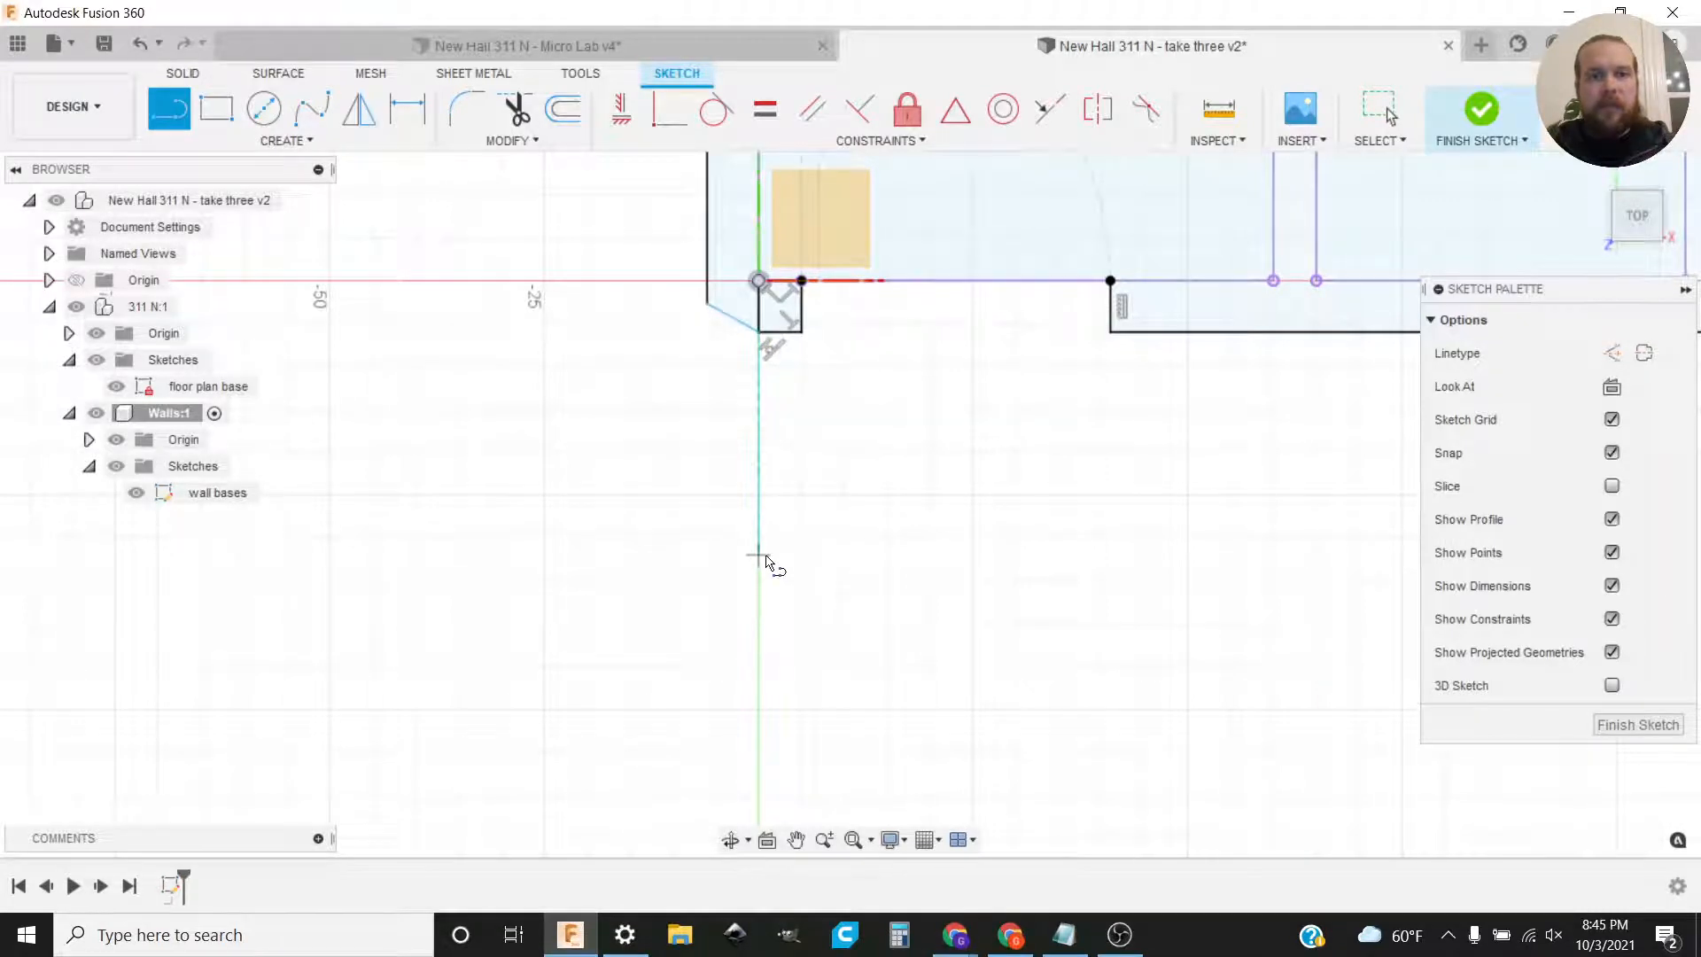
pyautogui.press('Escape')
# Step: Move the left wall's lower outer corner down and constrain the slanted line closing that wall's end to be horizontal
pyautogui.scroll(-3, 748, 514)
pyautogui.moveTo(733, 475)
pyautogui.mouseDown(button='middle')
pyautogui.moveTo(783, 752)
pyautogui.moveTo(798, 691)
pyautogui.mouseUp(button='middle')
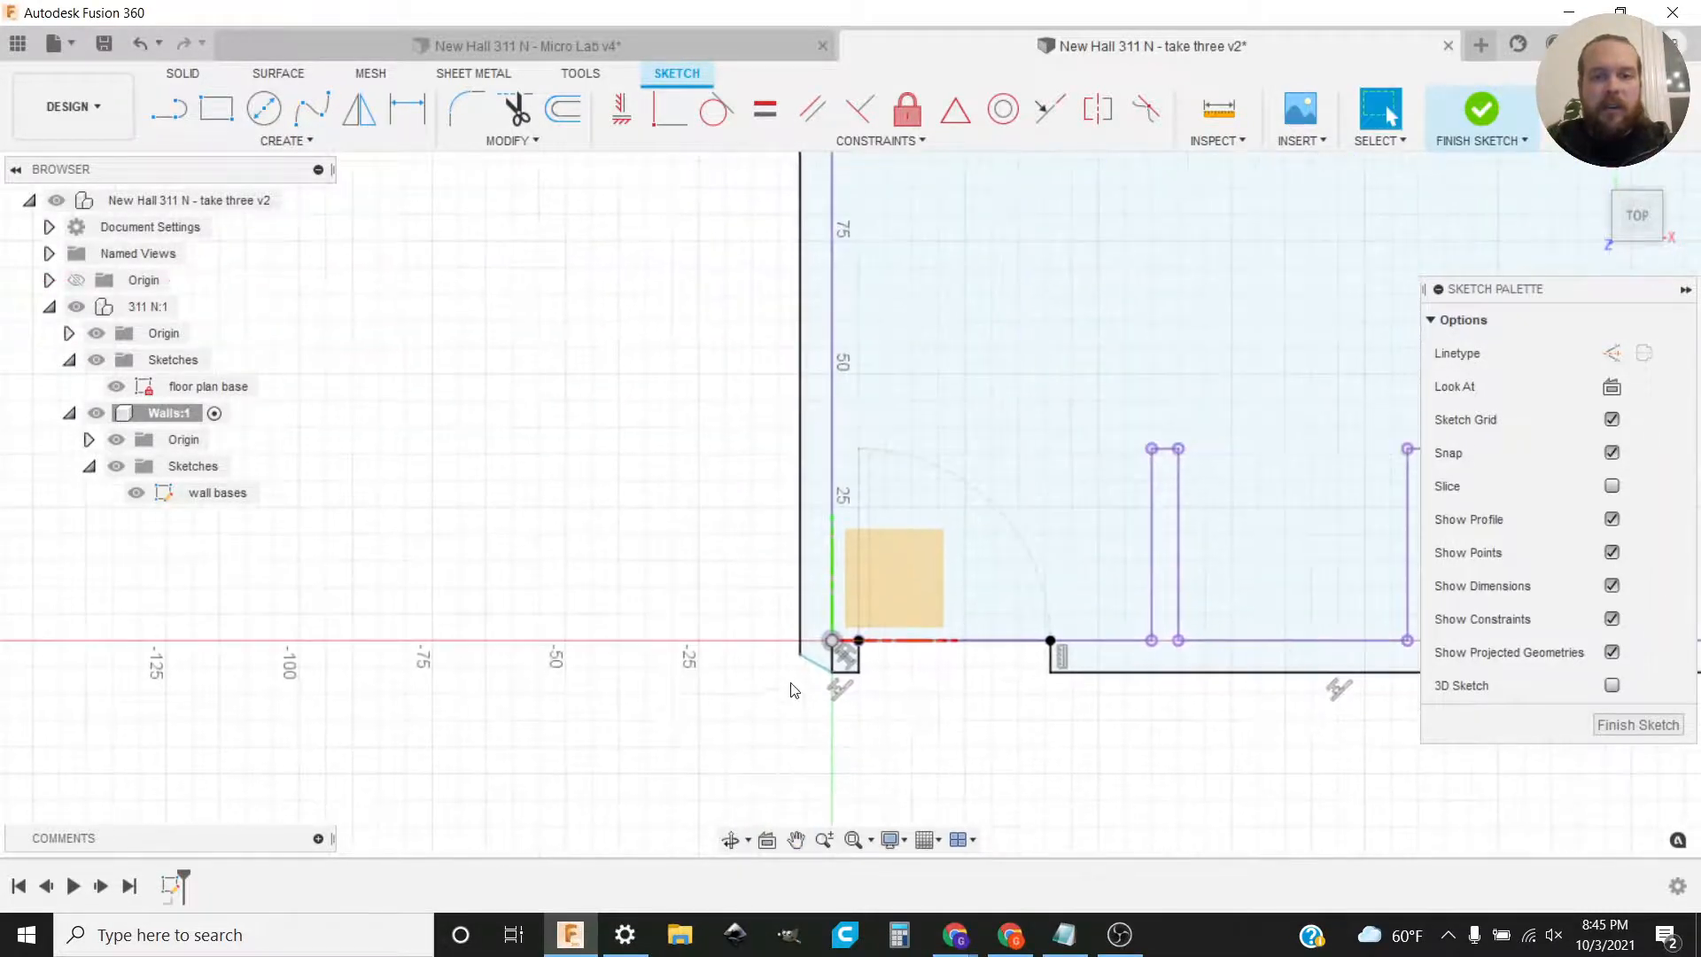
pyautogui.moveTo(799, 657)
pyautogui.mouseDown()
pyautogui.moveTo(801, 717)
pyautogui.moveTo(802, 663)
pyautogui.moveTo(801, 714)
pyautogui.moveTo(797, 682)
pyautogui.mouseUp()
pyautogui.scroll(5, 815, 678)
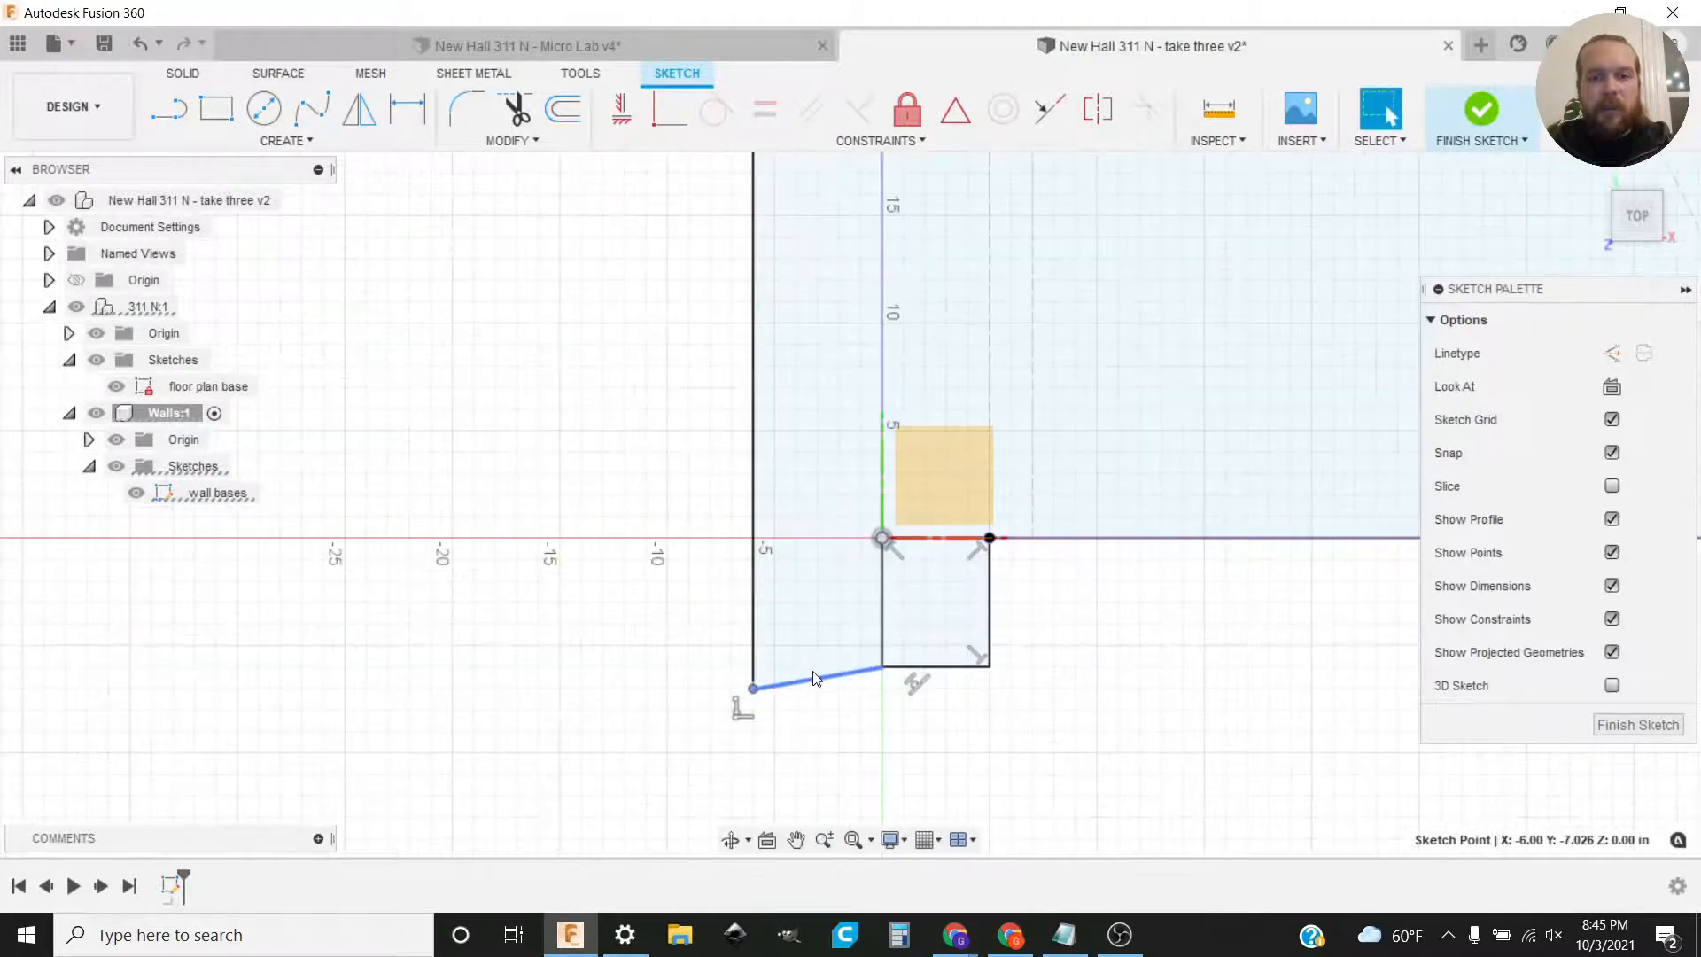
pyautogui.click(817, 680)
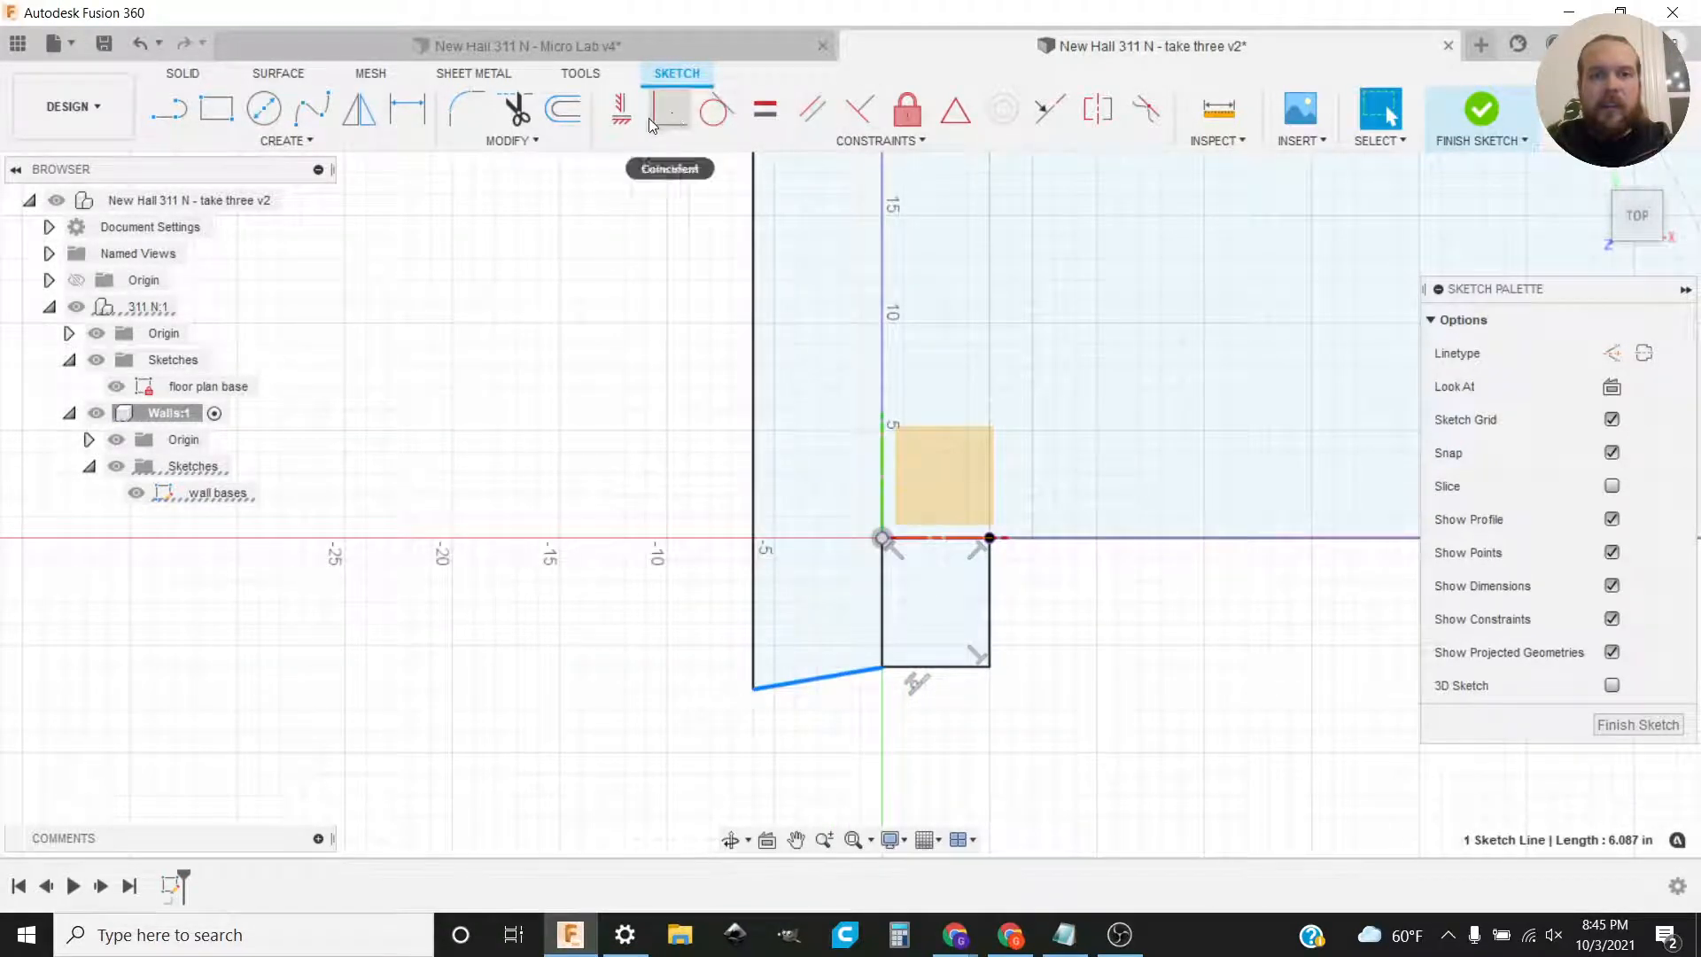
pyautogui.click(624, 113)
# Step: Check the left, upper, right and lower wall bases one after another for closed profiles
pyautogui.scroll(-8, 580, 589)
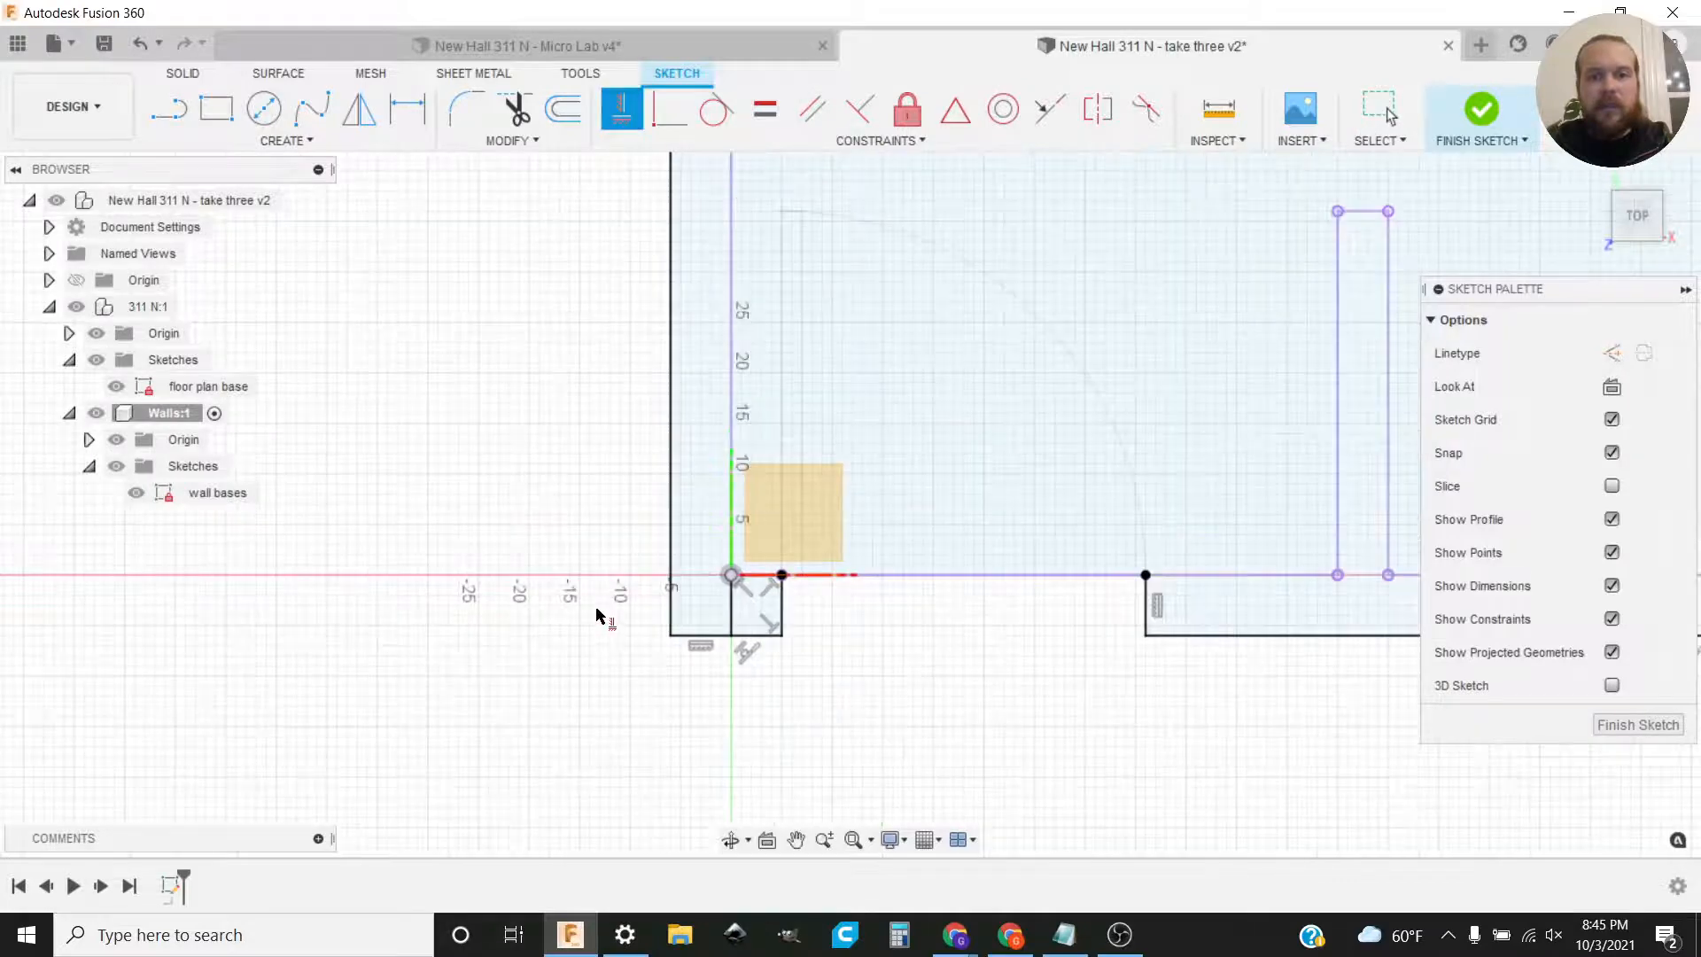
pyautogui.moveTo(676, 683); pyautogui.dragTo(614, 722, button='middle')
pyautogui.scroll(2, 567, 450)
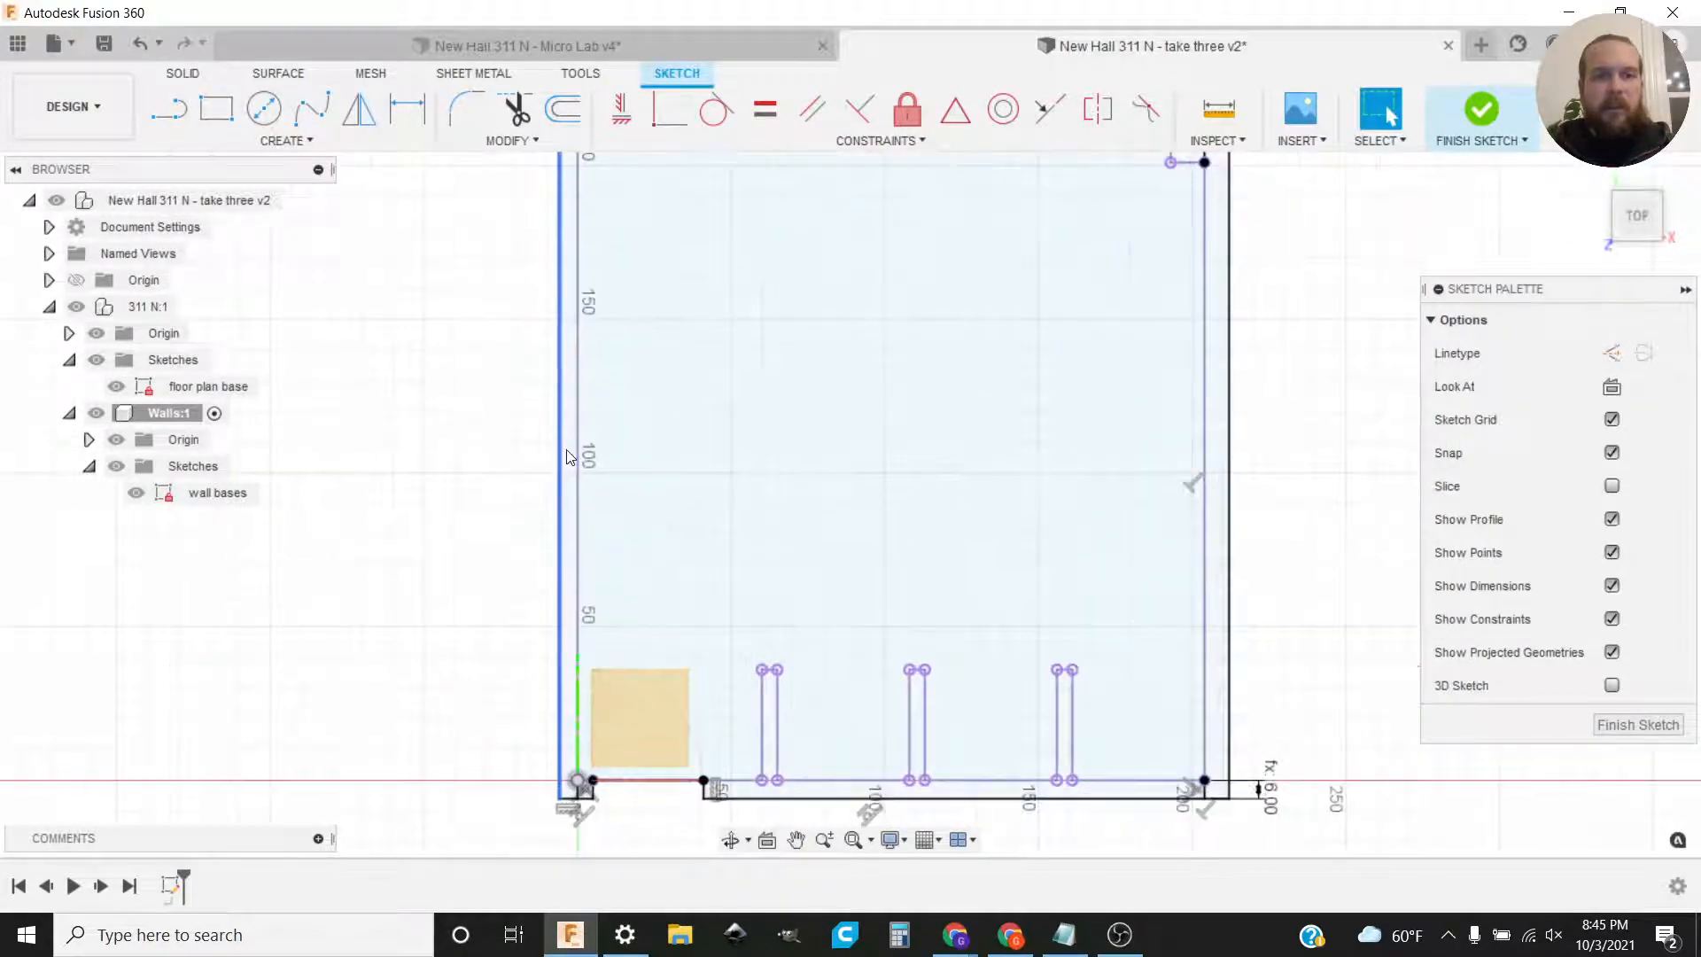
pyautogui.click(567, 450)
pyautogui.scroll(-2, 456, 523)
pyautogui.moveTo(469, 548); pyautogui.dragTo(479, 574, button='middle')
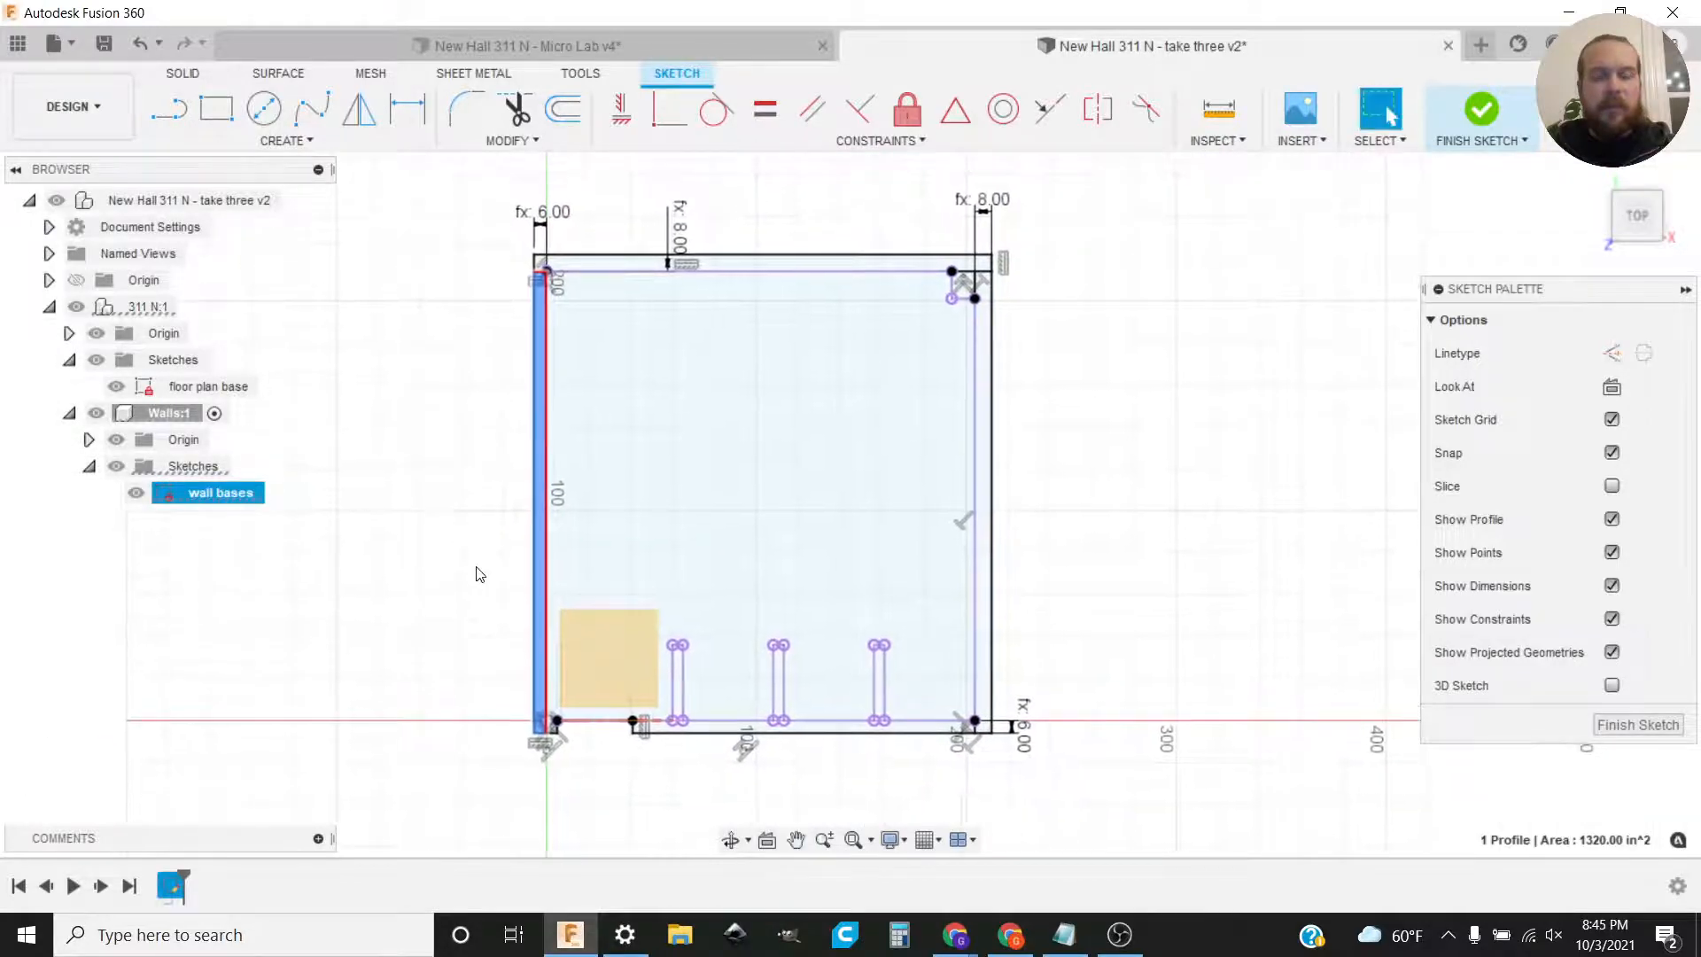
pyautogui.click(774, 261)
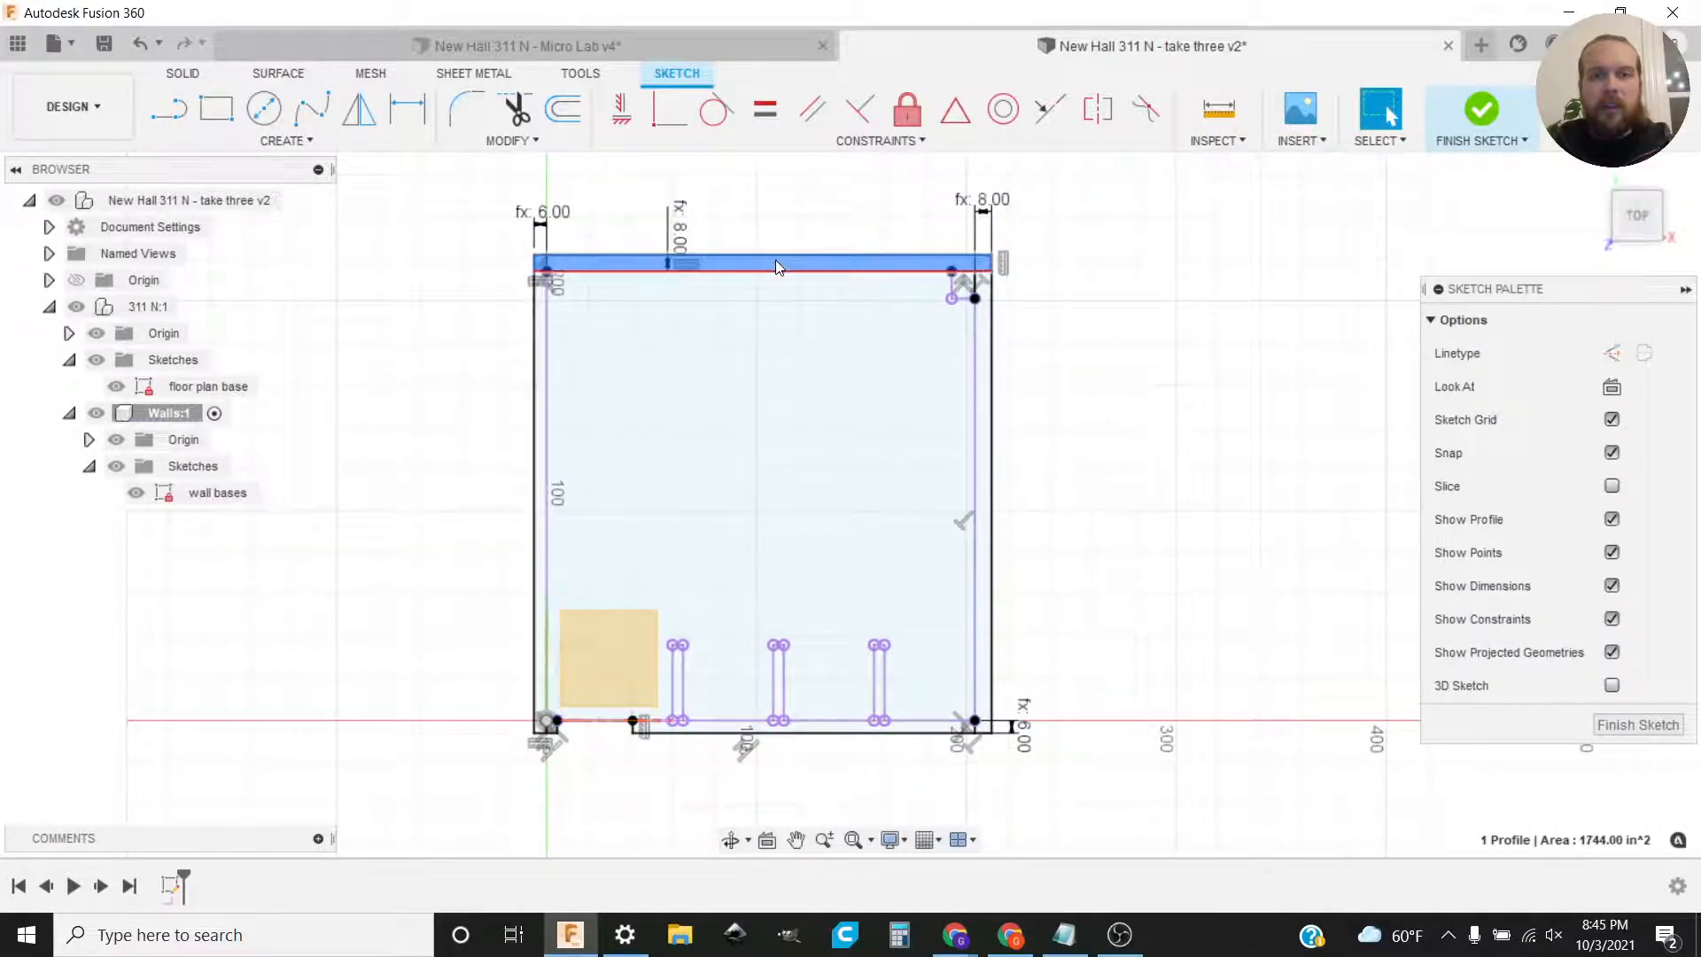
pyautogui.click(978, 358)
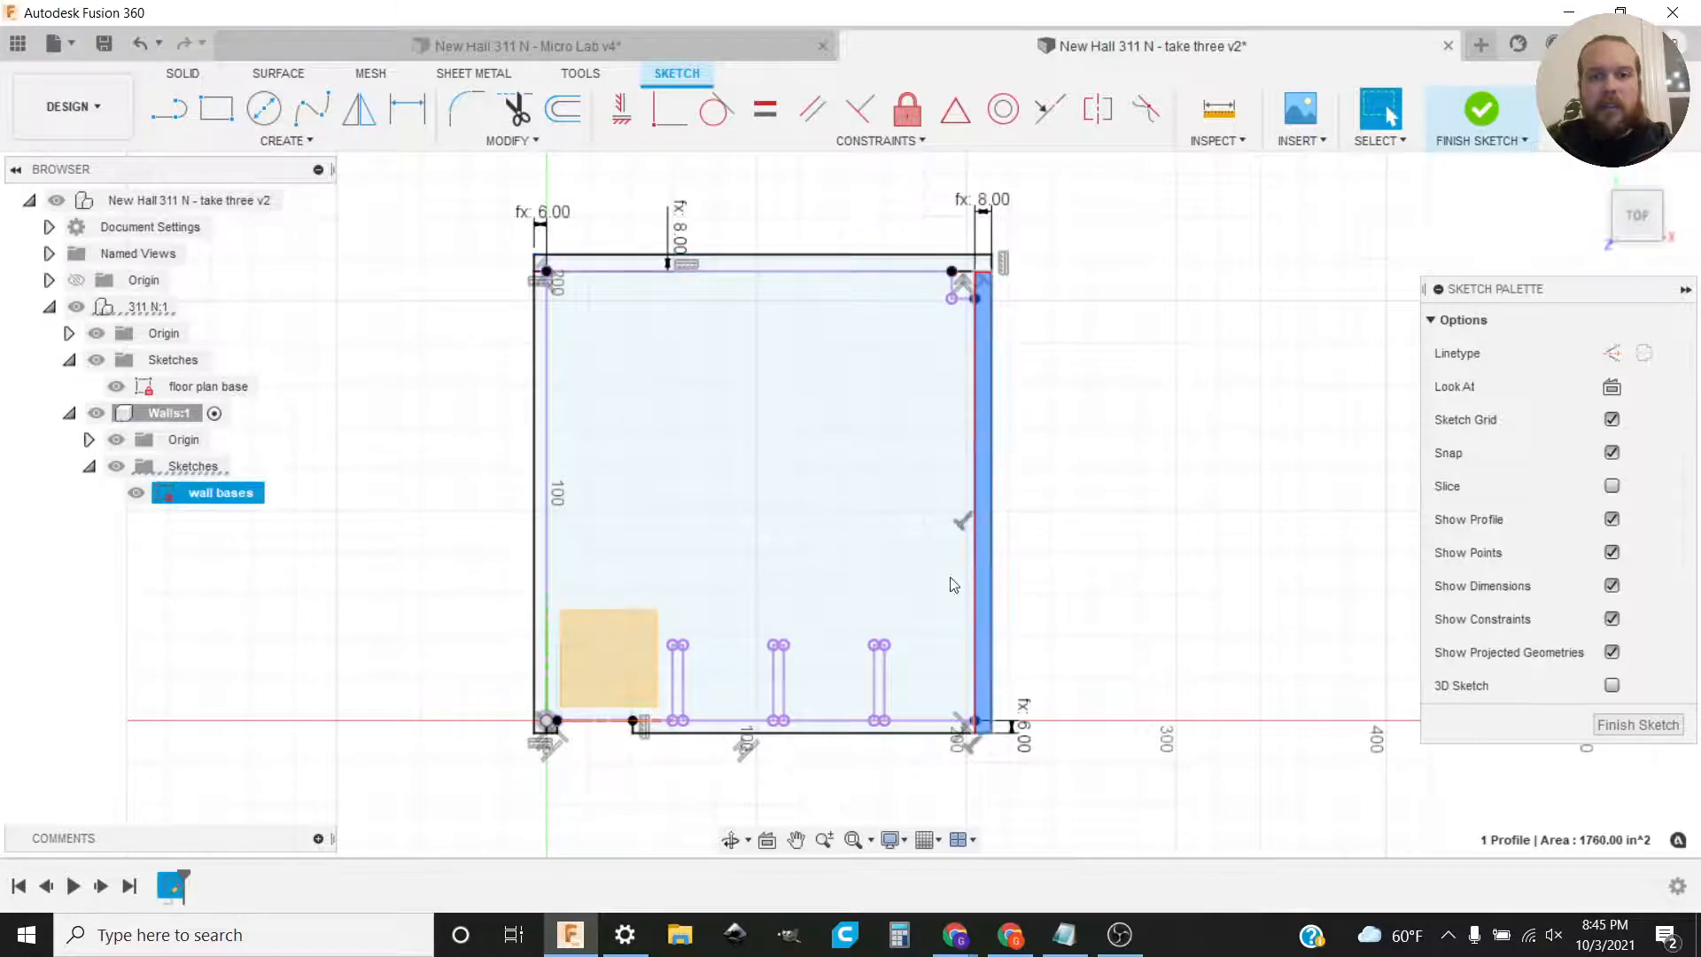
pyautogui.click(788, 723)
pyautogui.click(827, 737)
pyautogui.scroll(4, 827, 737)
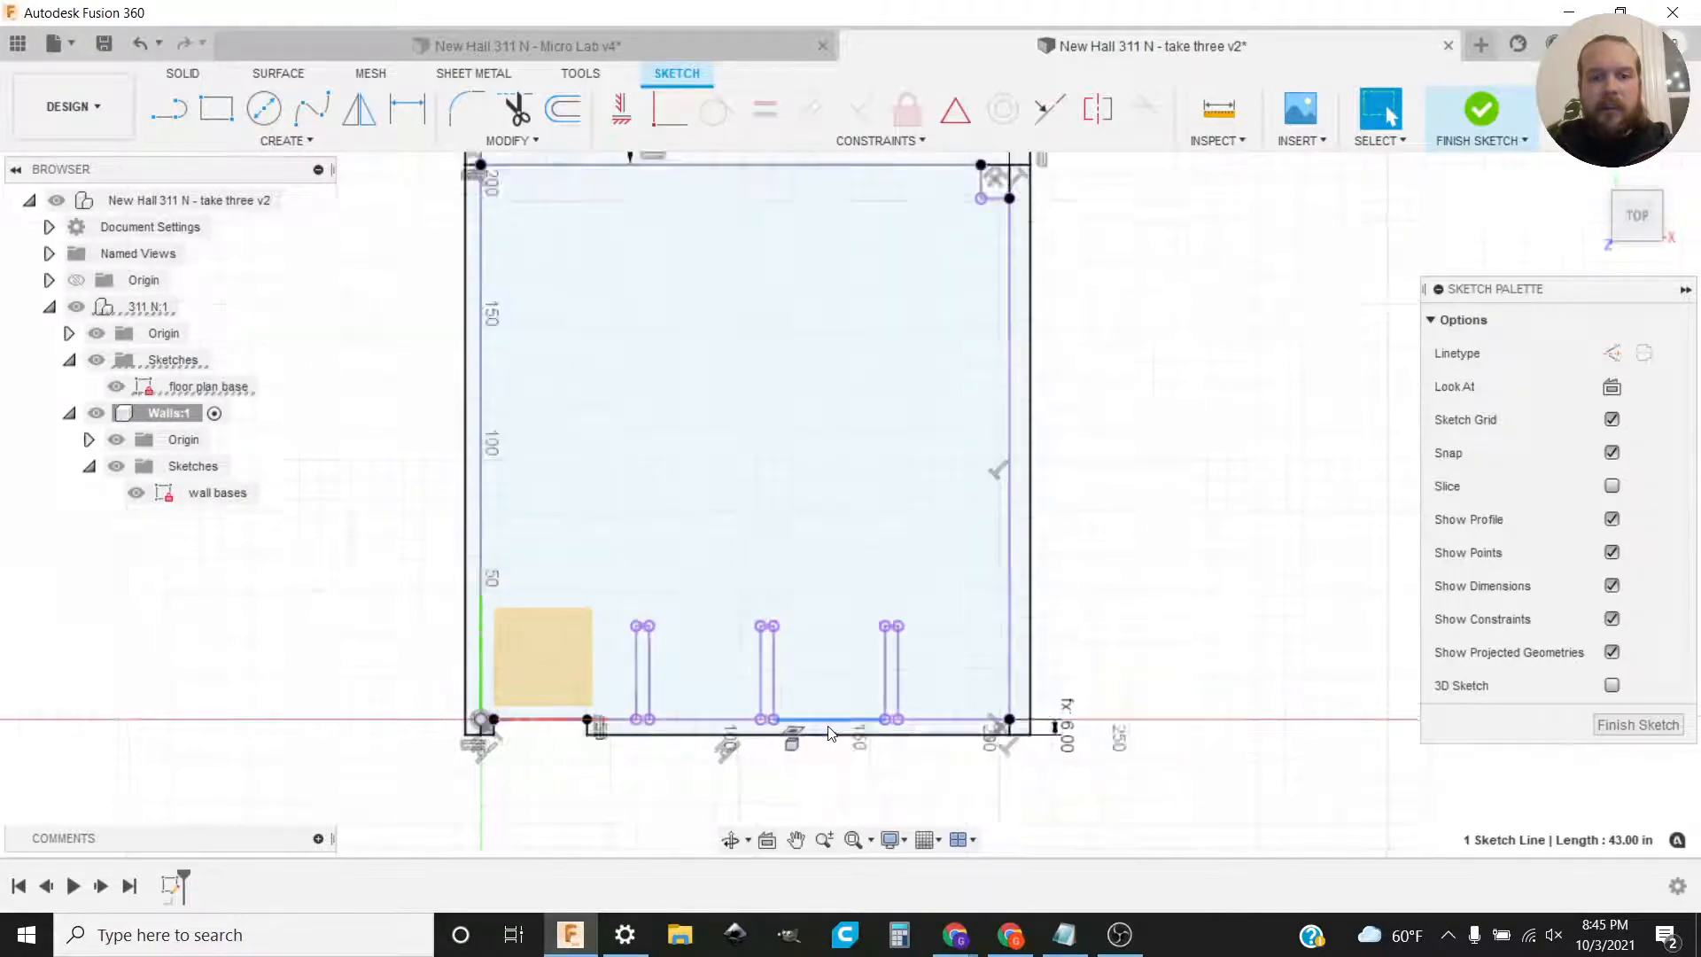
pyautogui.click(830, 737)
pyautogui.scroll(-3, 711, 728)
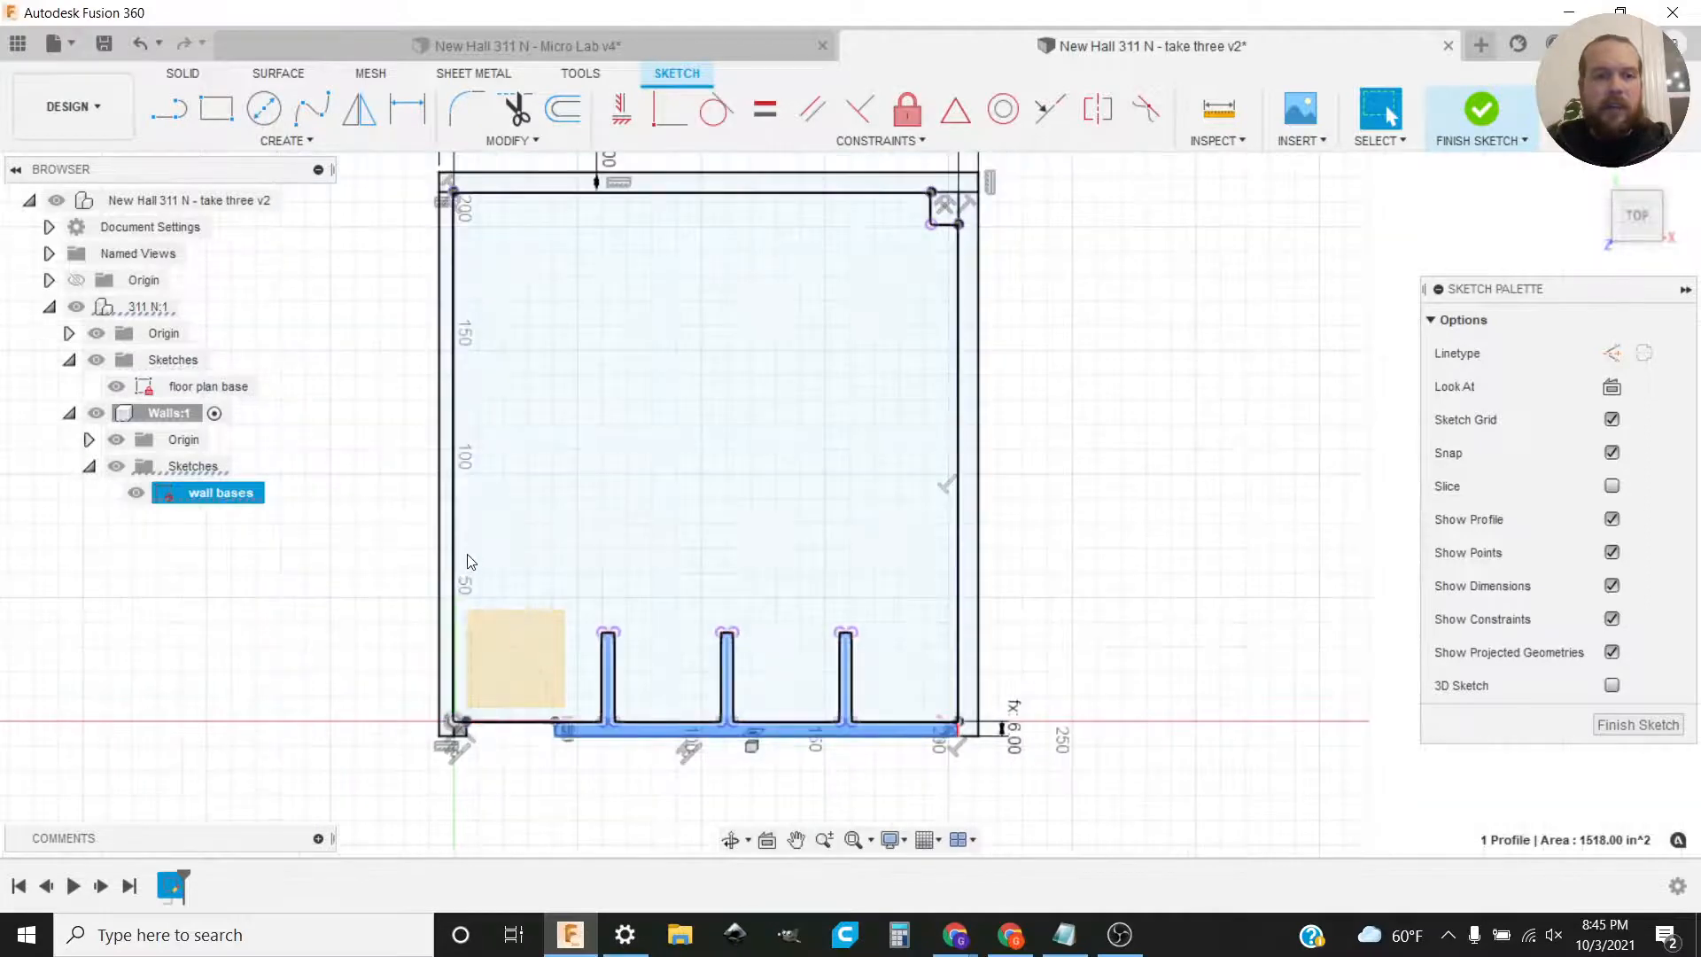
pyautogui.click(447, 505)
pyautogui.click(376, 591)
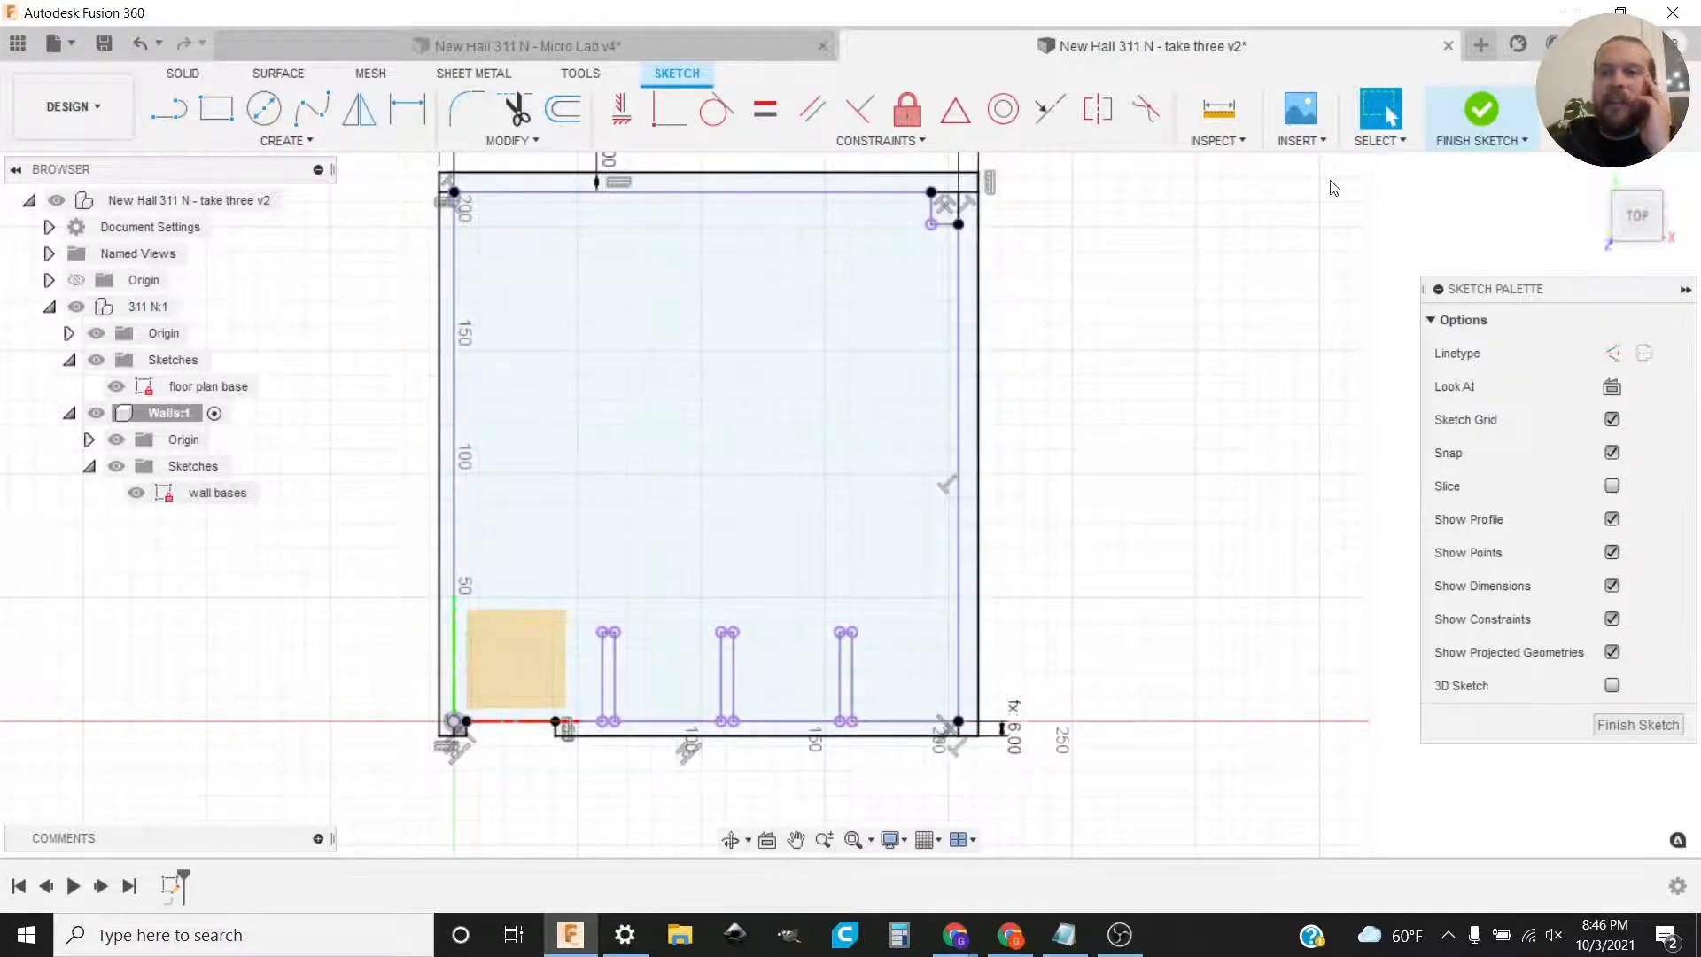
# Step: Finish the wall bases sketch and turn the model to an angled 3D view
pyautogui.click(1483, 110)
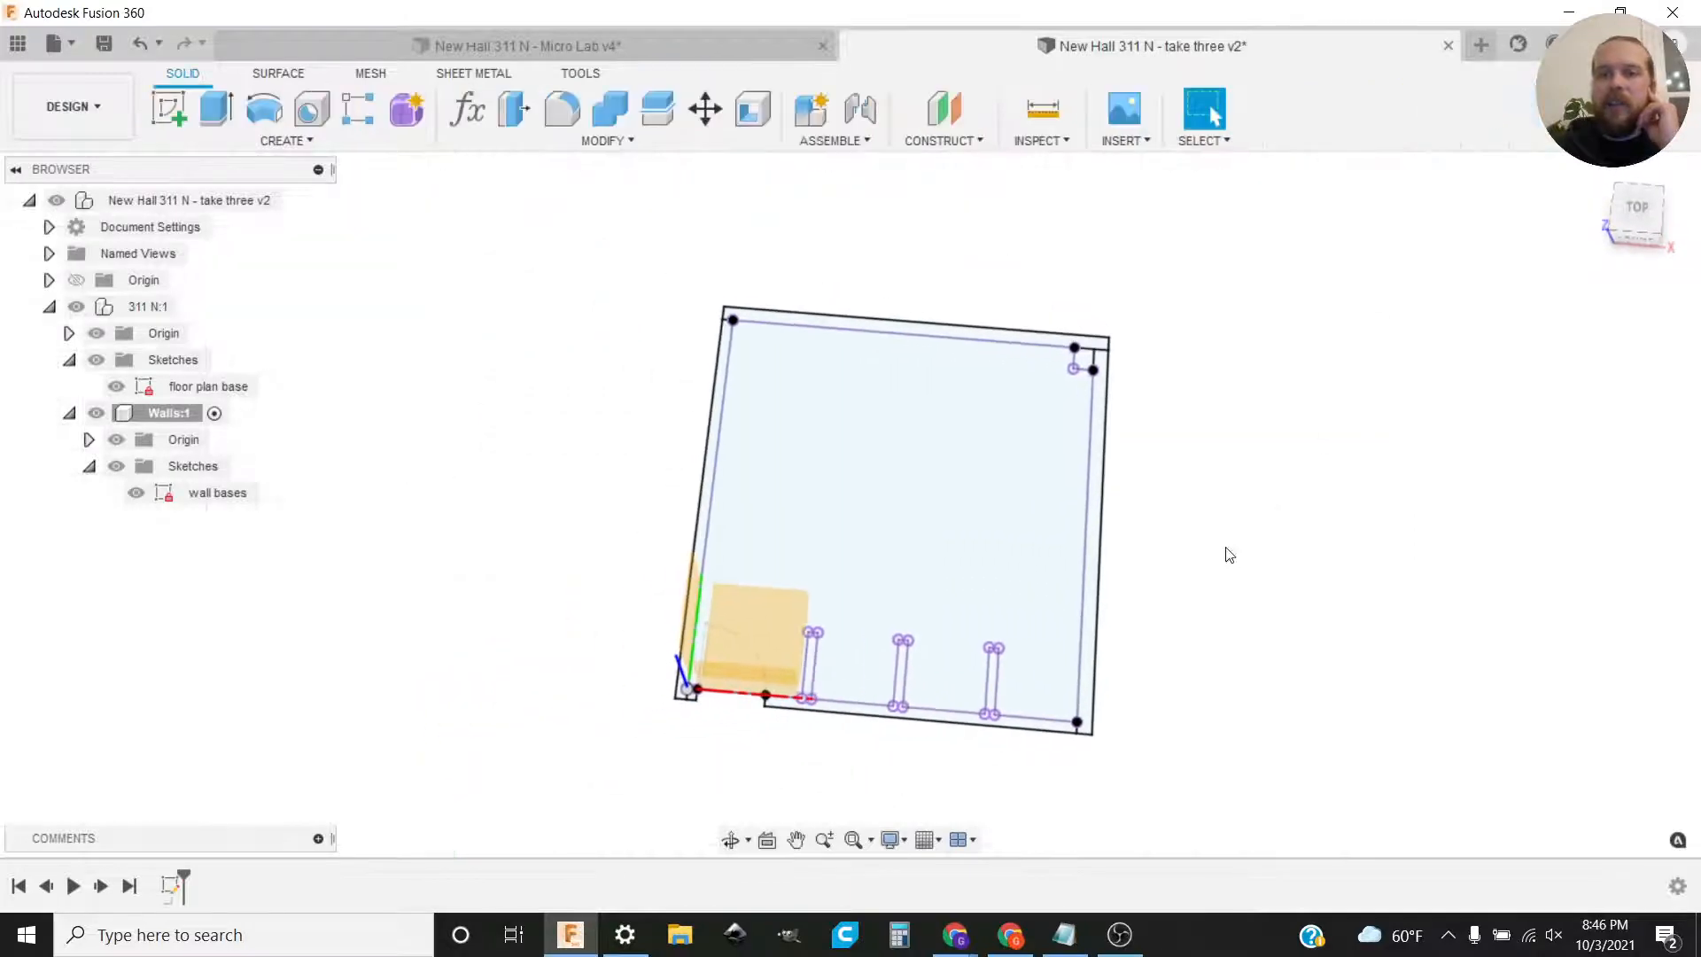
pyautogui.moveTo(1226, 555)
pyautogui.keyDown('shift'); pyautogui.mouseDown(button='middle')
pyautogui.moveTo(1207, 627)
pyautogui.moveTo(1279, 583)
pyautogui.mouseUp(button='middle'); pyautogui.keyUp('shift')
pyautogui.press('Escape')
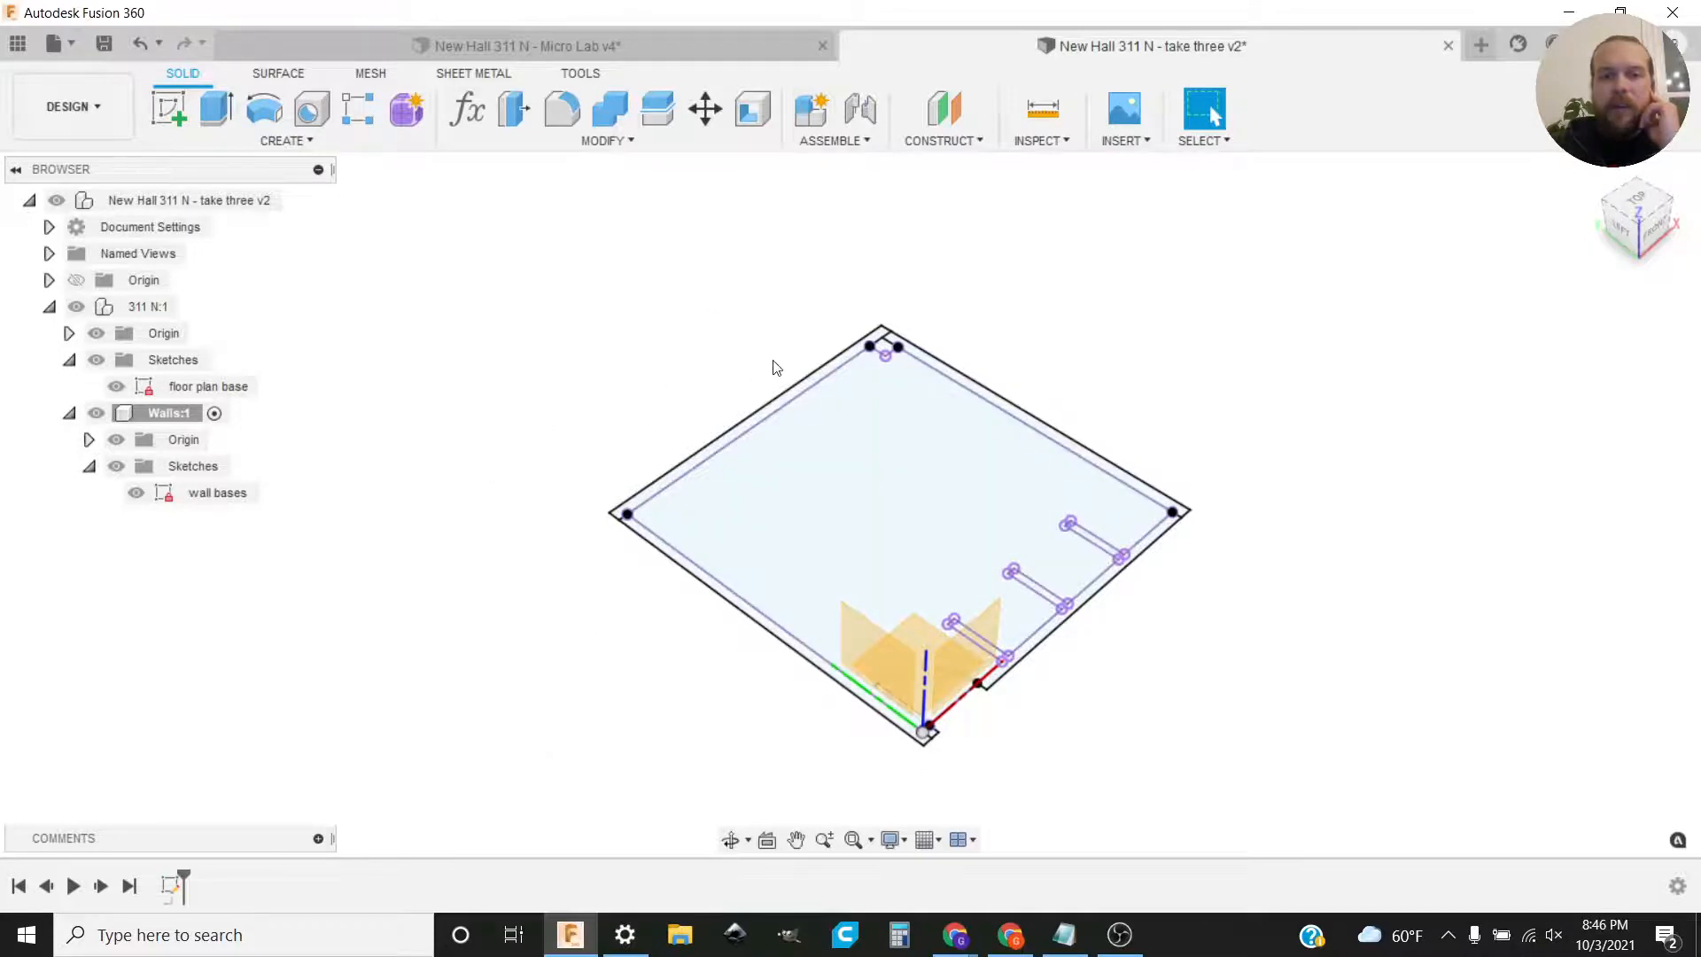
# Step: Extrude the upper wall base profile with its distance set to the ceiling_ht parameter
pyautogui.scroll(5, 770, 381)
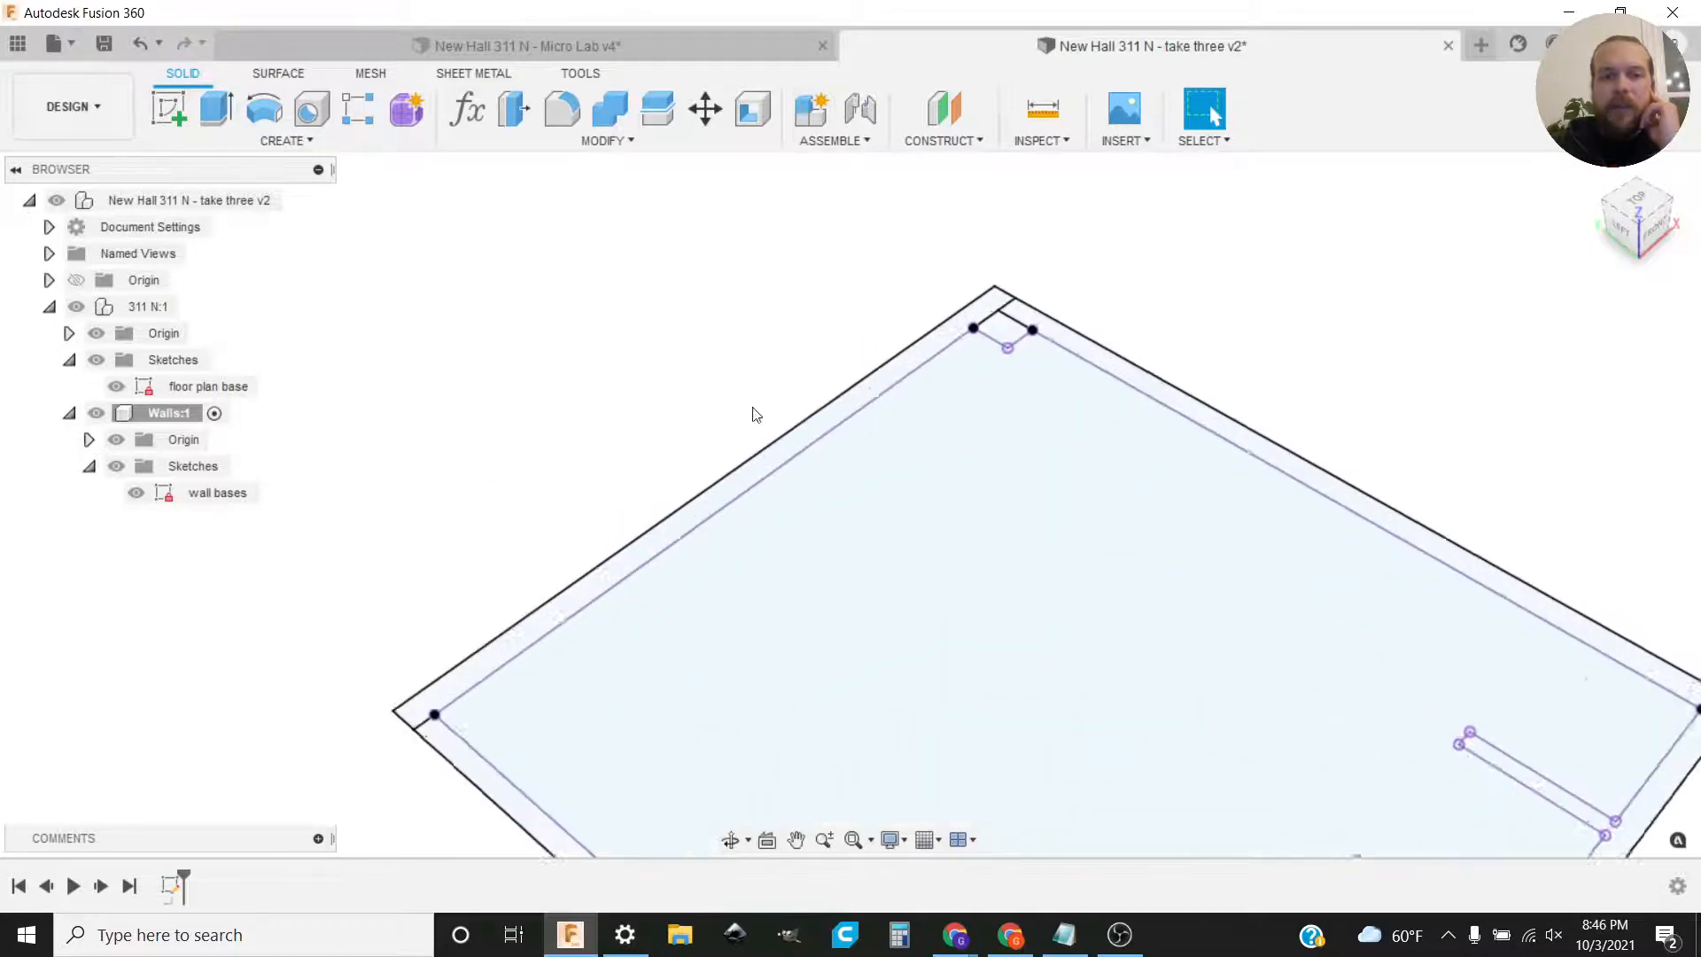
pyautogui.click(706, 494)
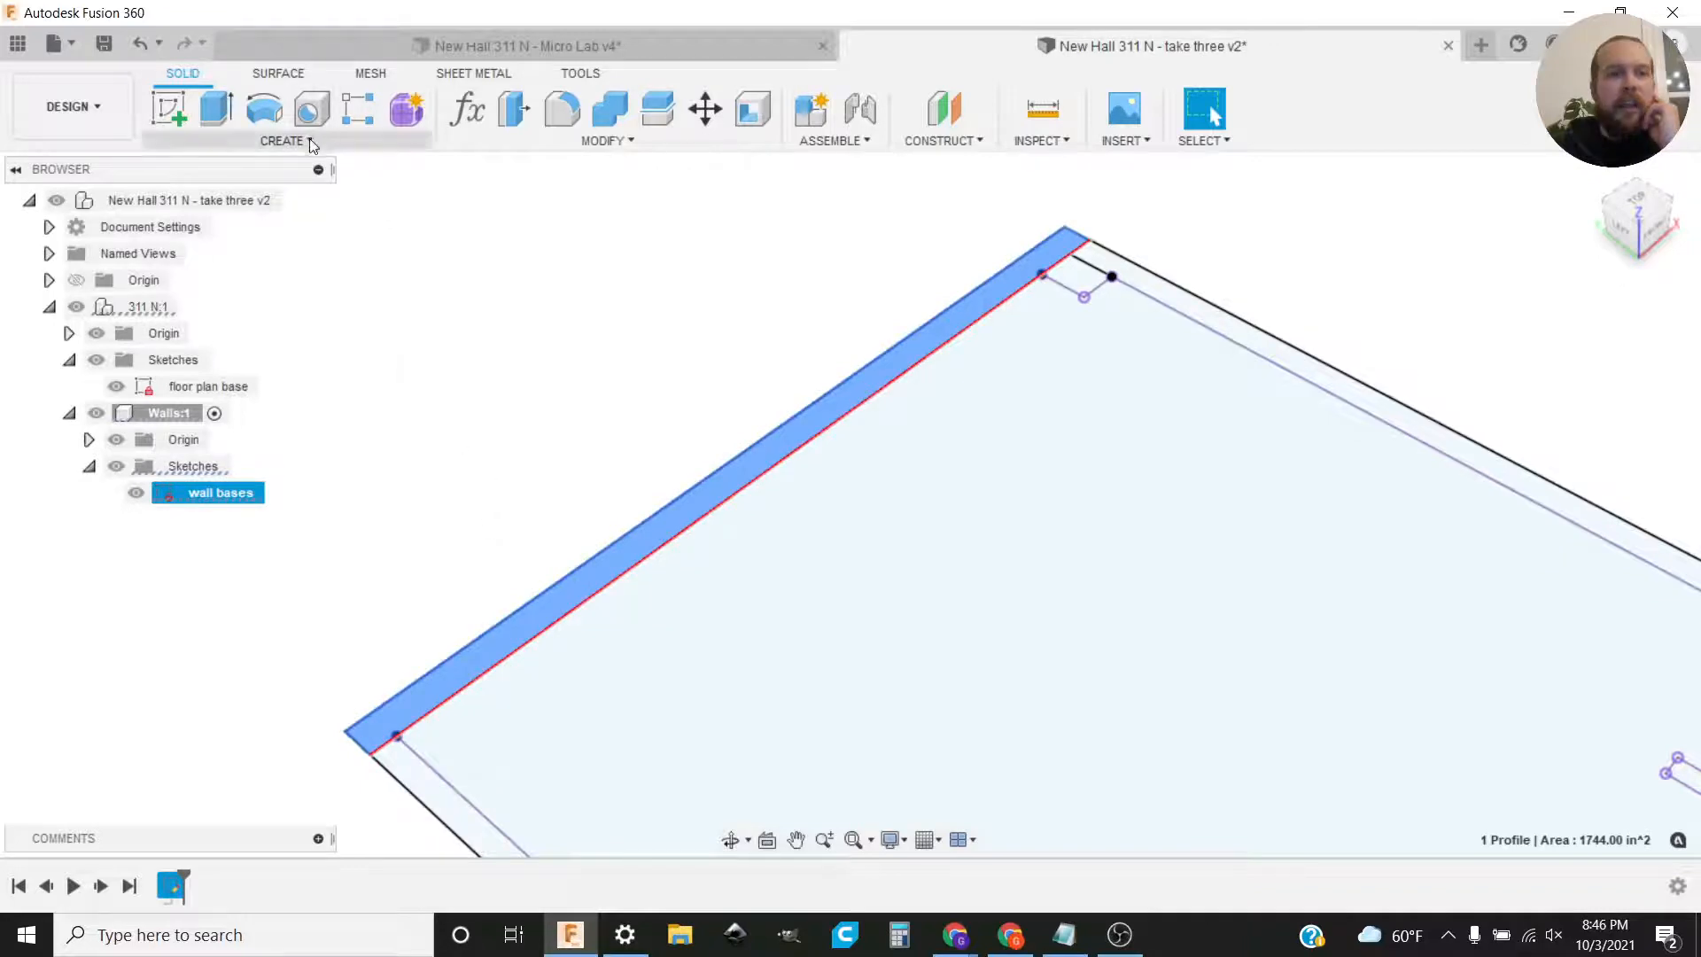
pyautogui.click(213, 110)
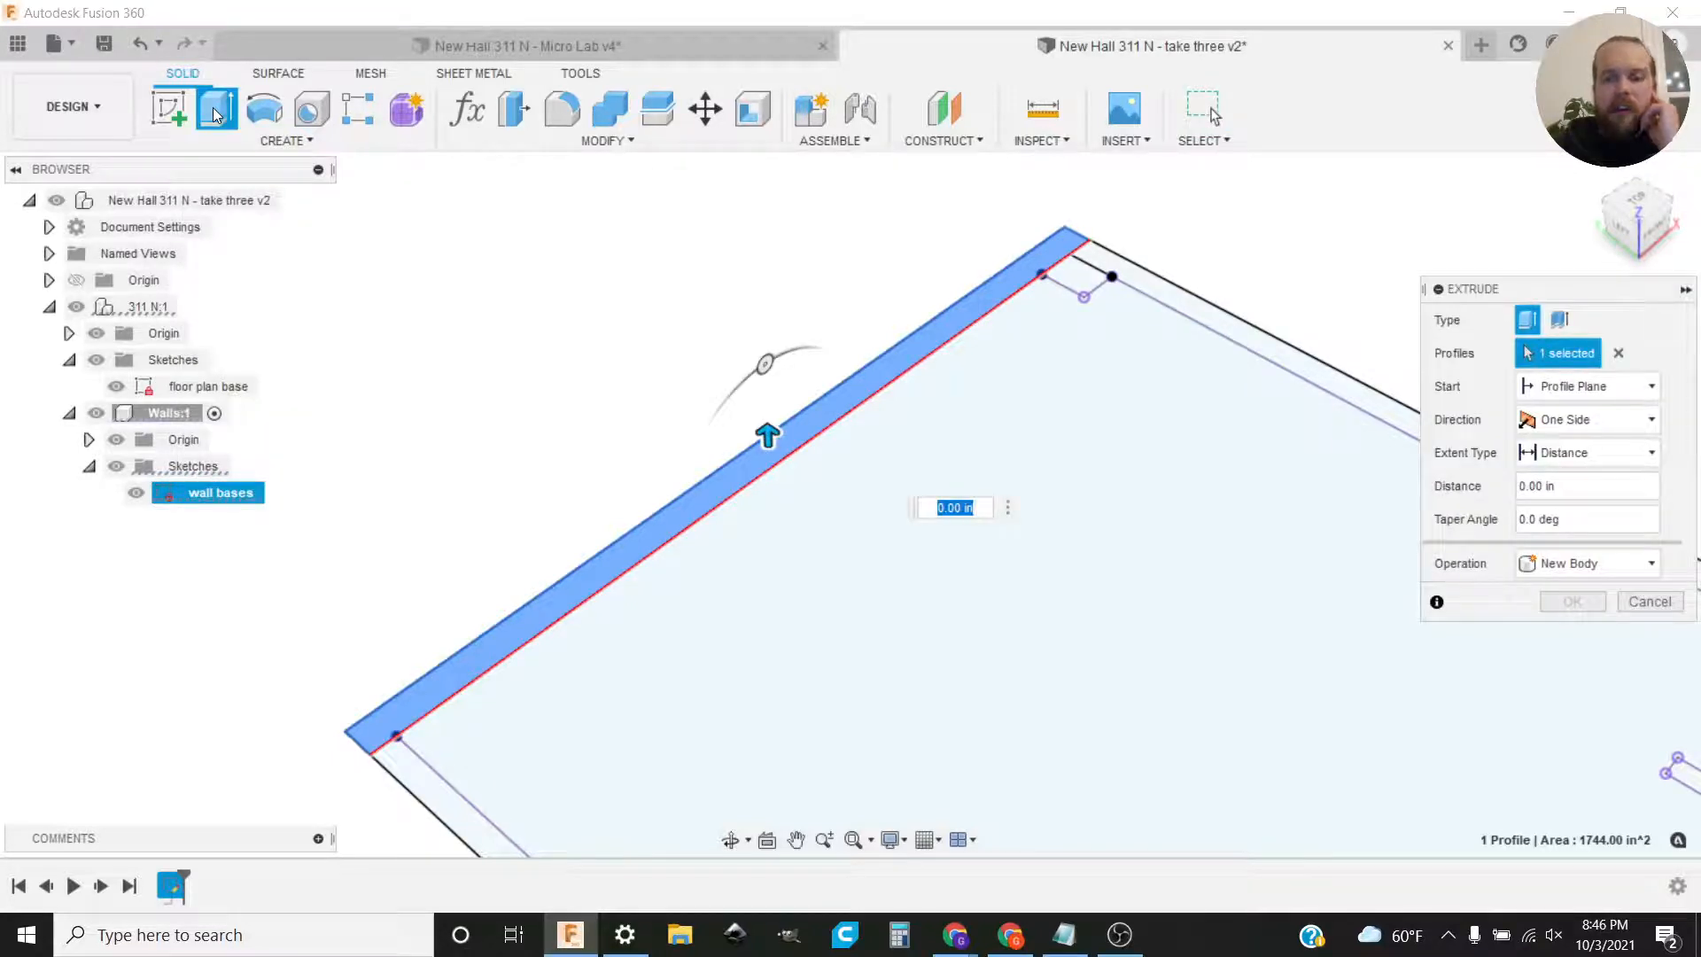
pyautogui.write('48')
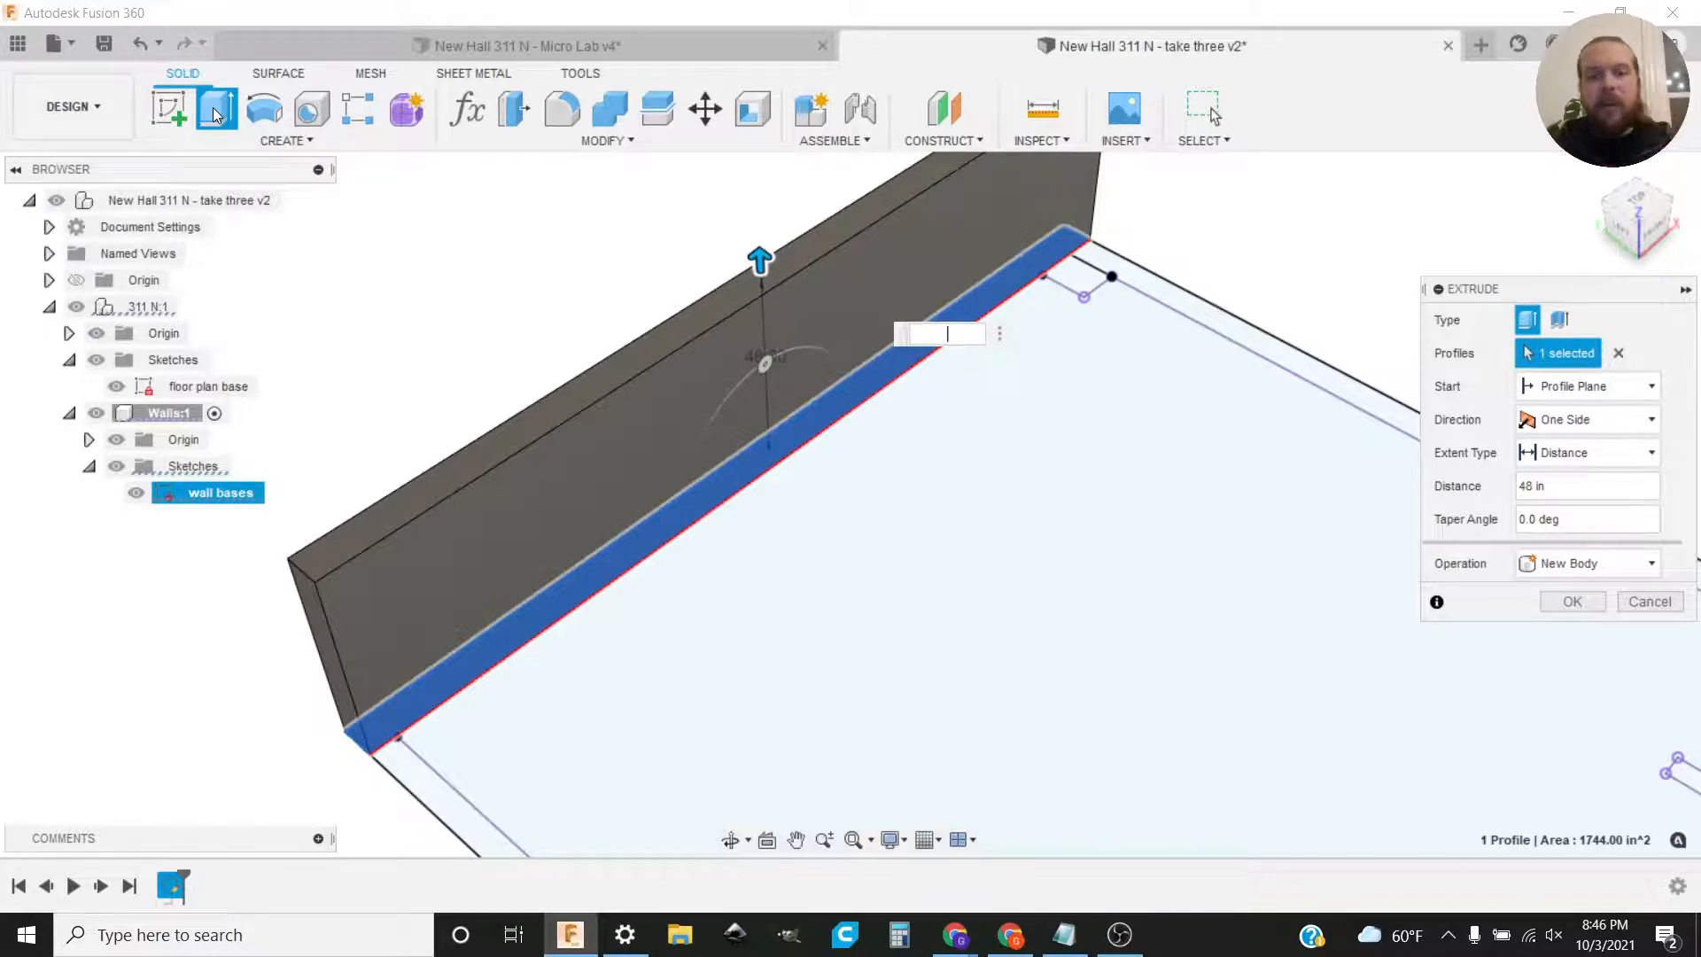
pyautogui.write('cei')
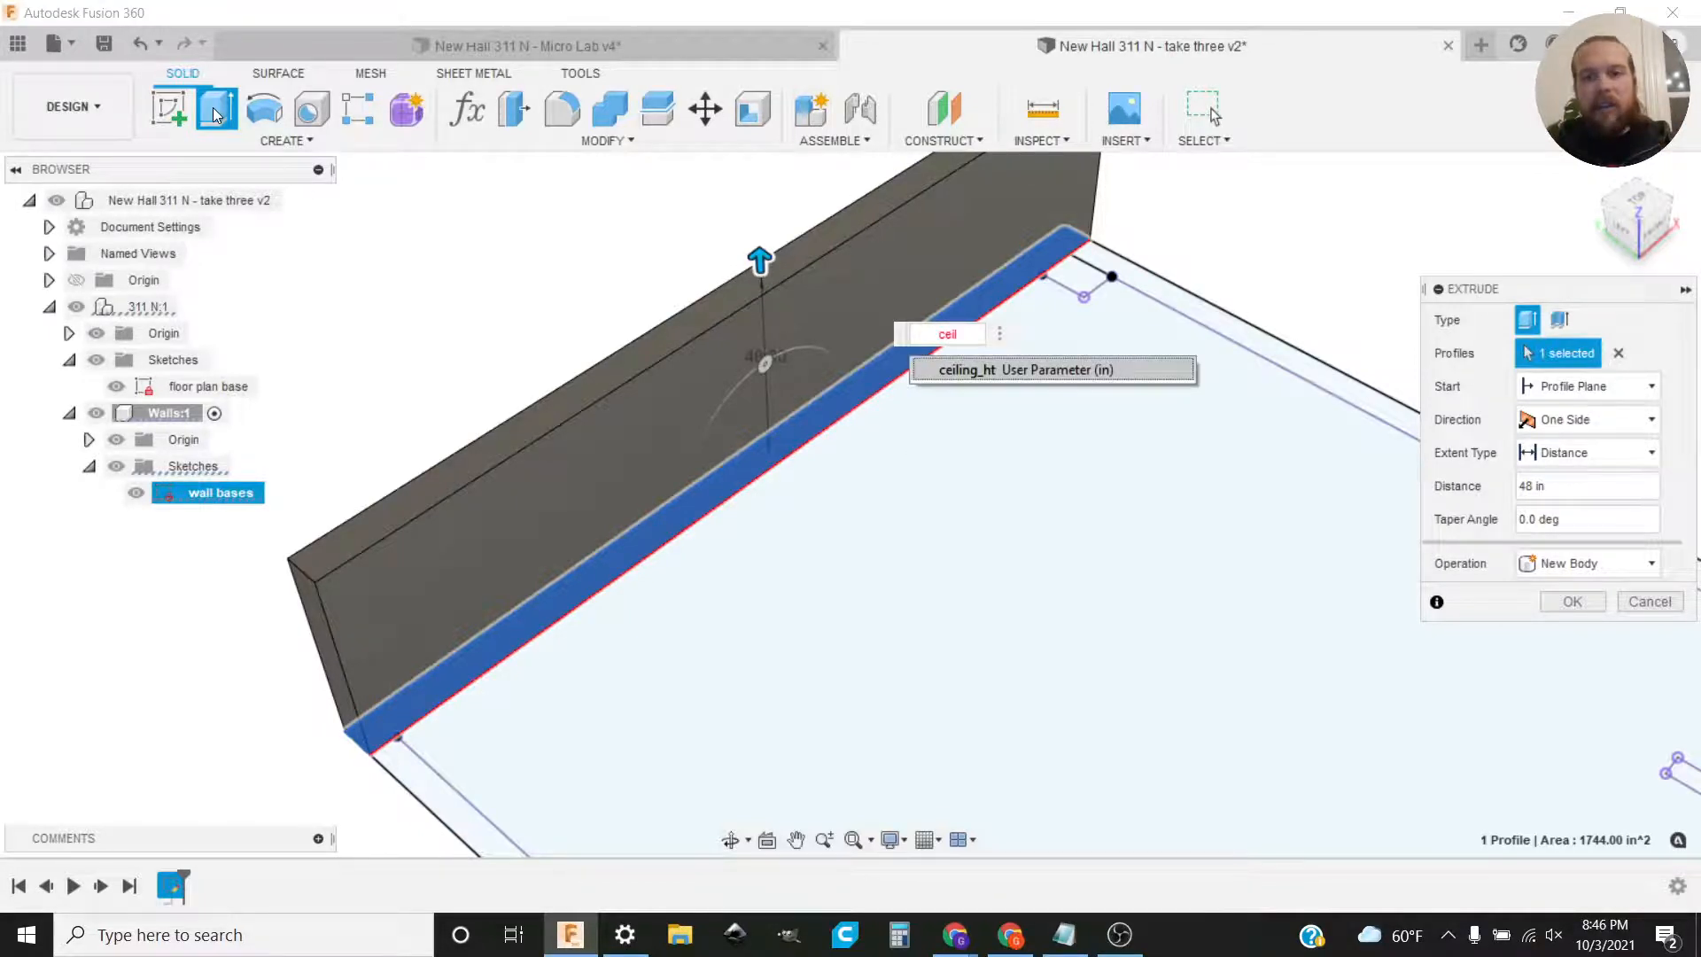
pyautogui.write('l')
pyautogui.press('Return')
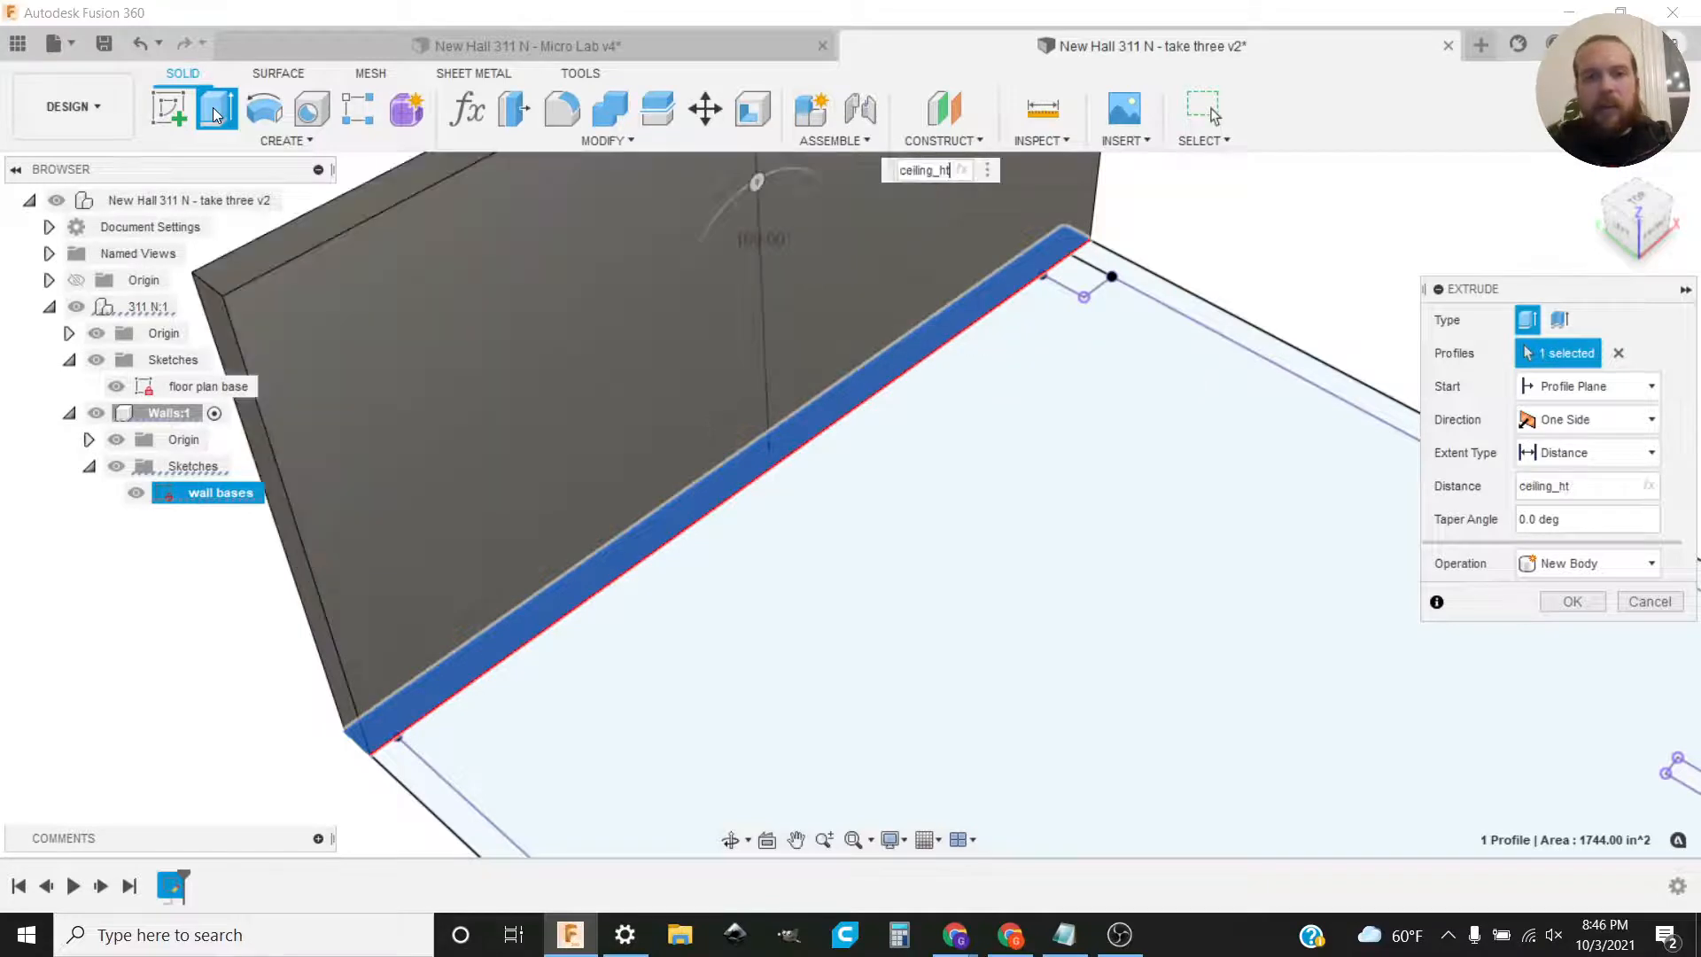
pyautogui.scroll(-5, 937, 486)
pyautogui.scroll(3, 734, 602)
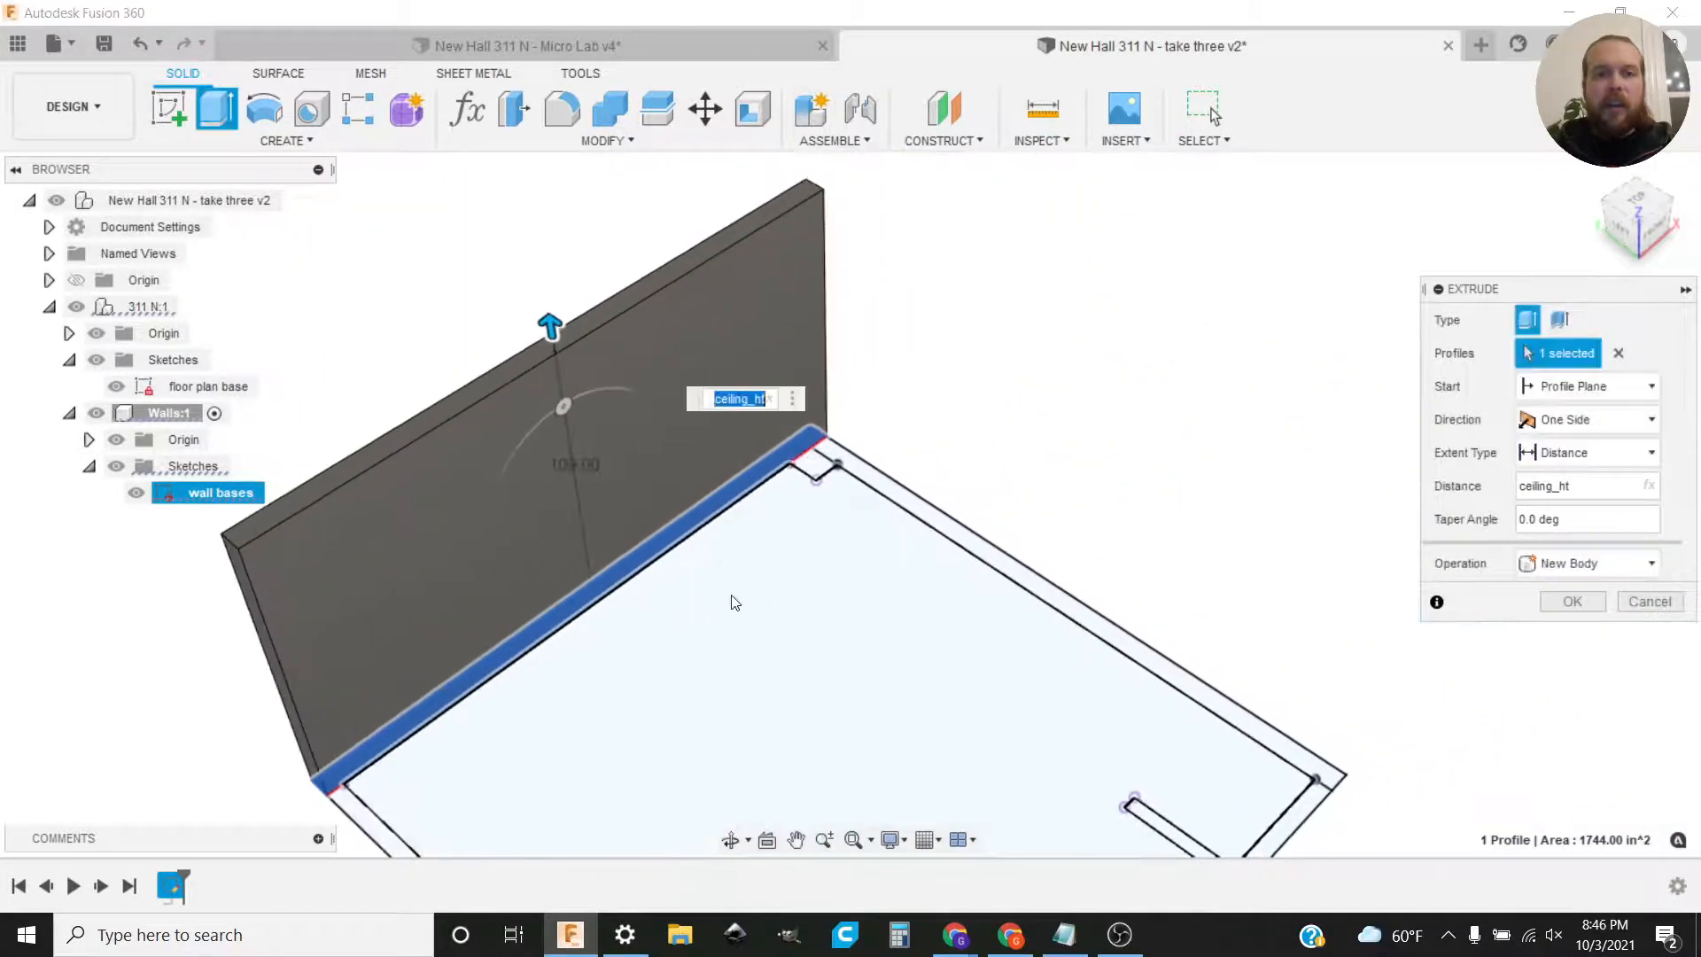
# Step: Set the upper wall's extrusion to produce a new component and complete it
pyautogui.moveTo(795, 693); pyautogui.dragTo(811, 625, button='middle')
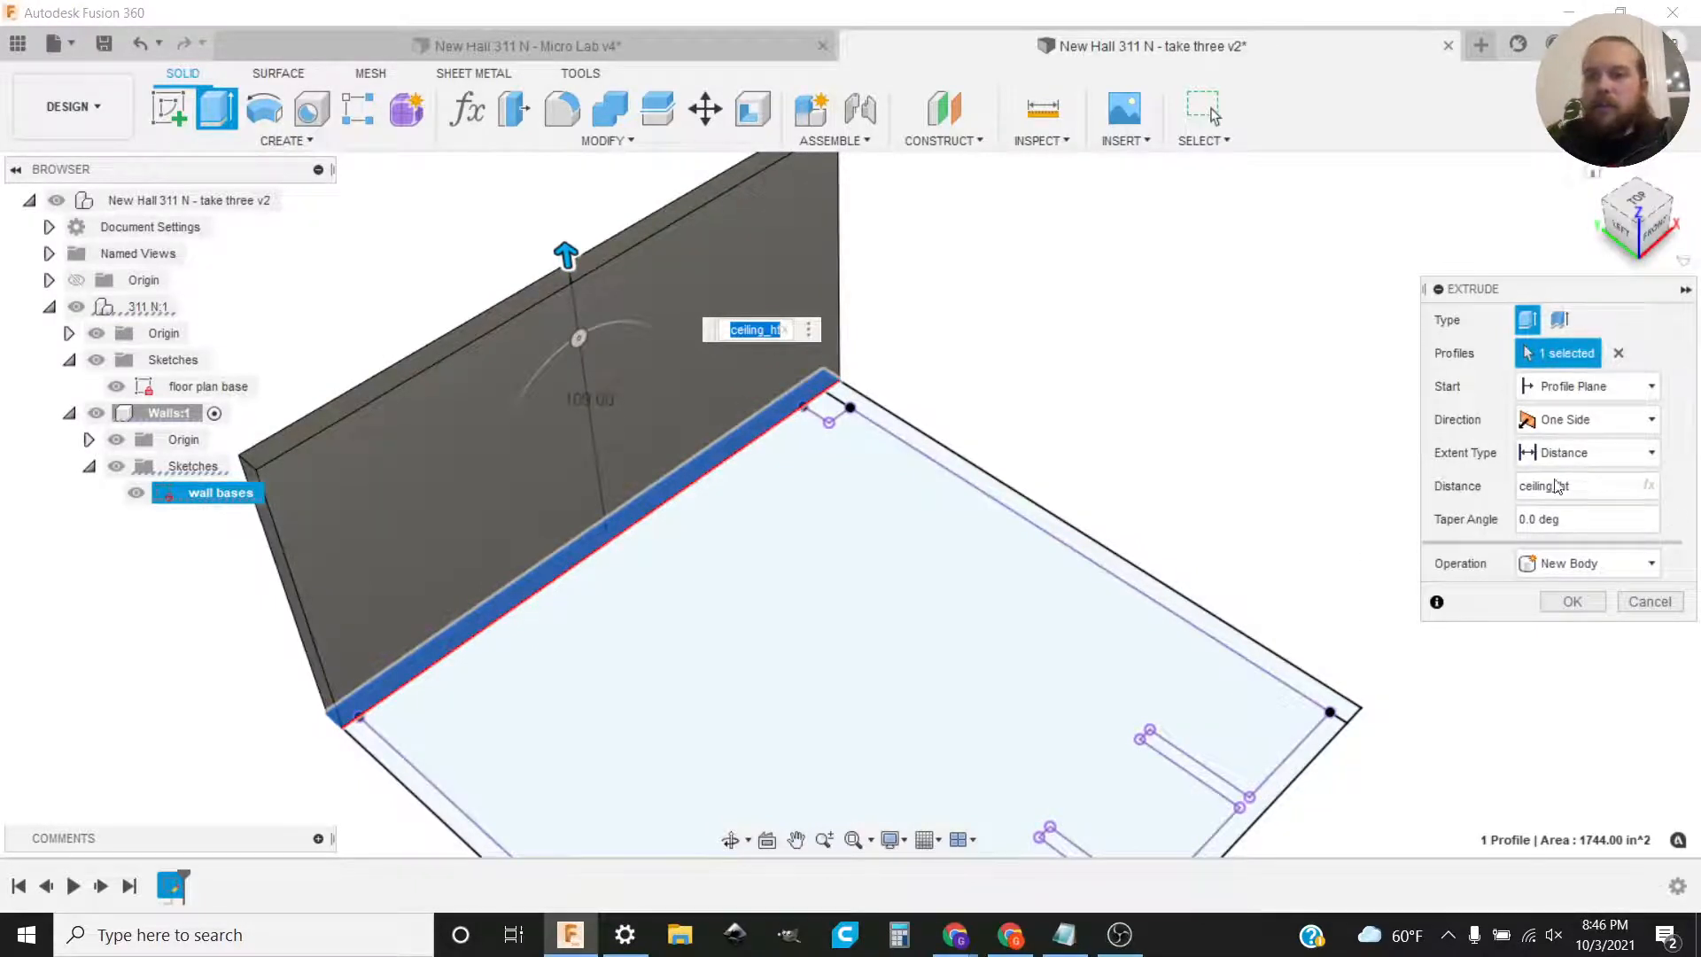
pyautogui.click(1541, 567)
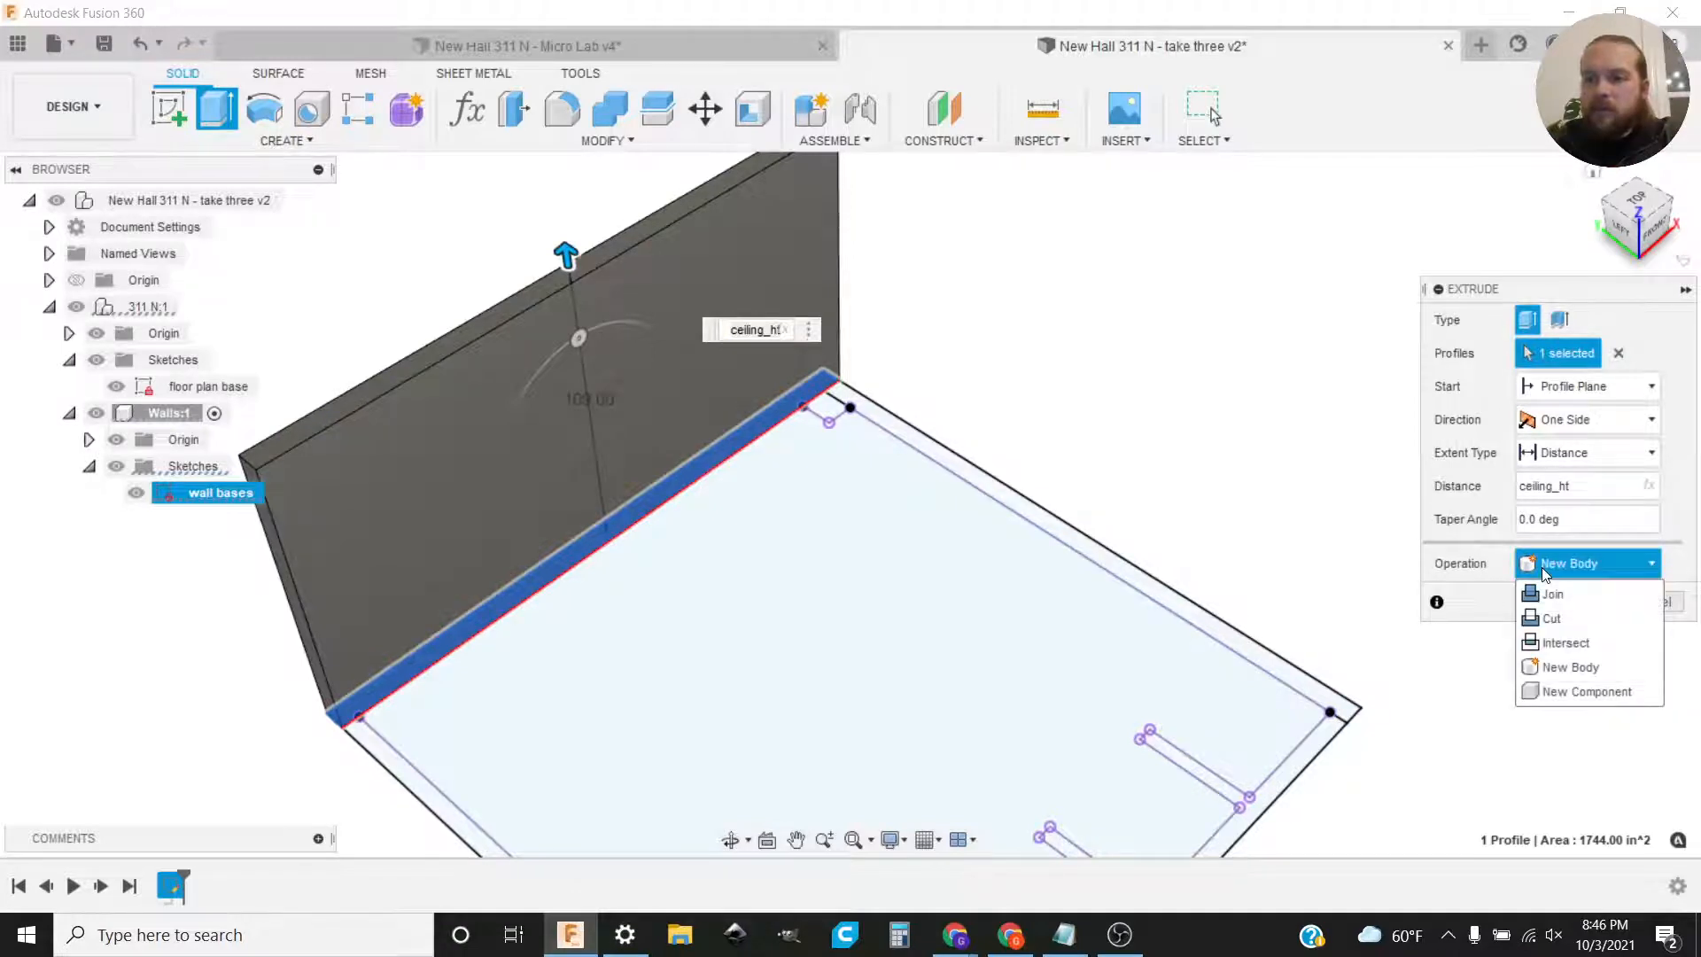
pyautogui.click(1555, 689)
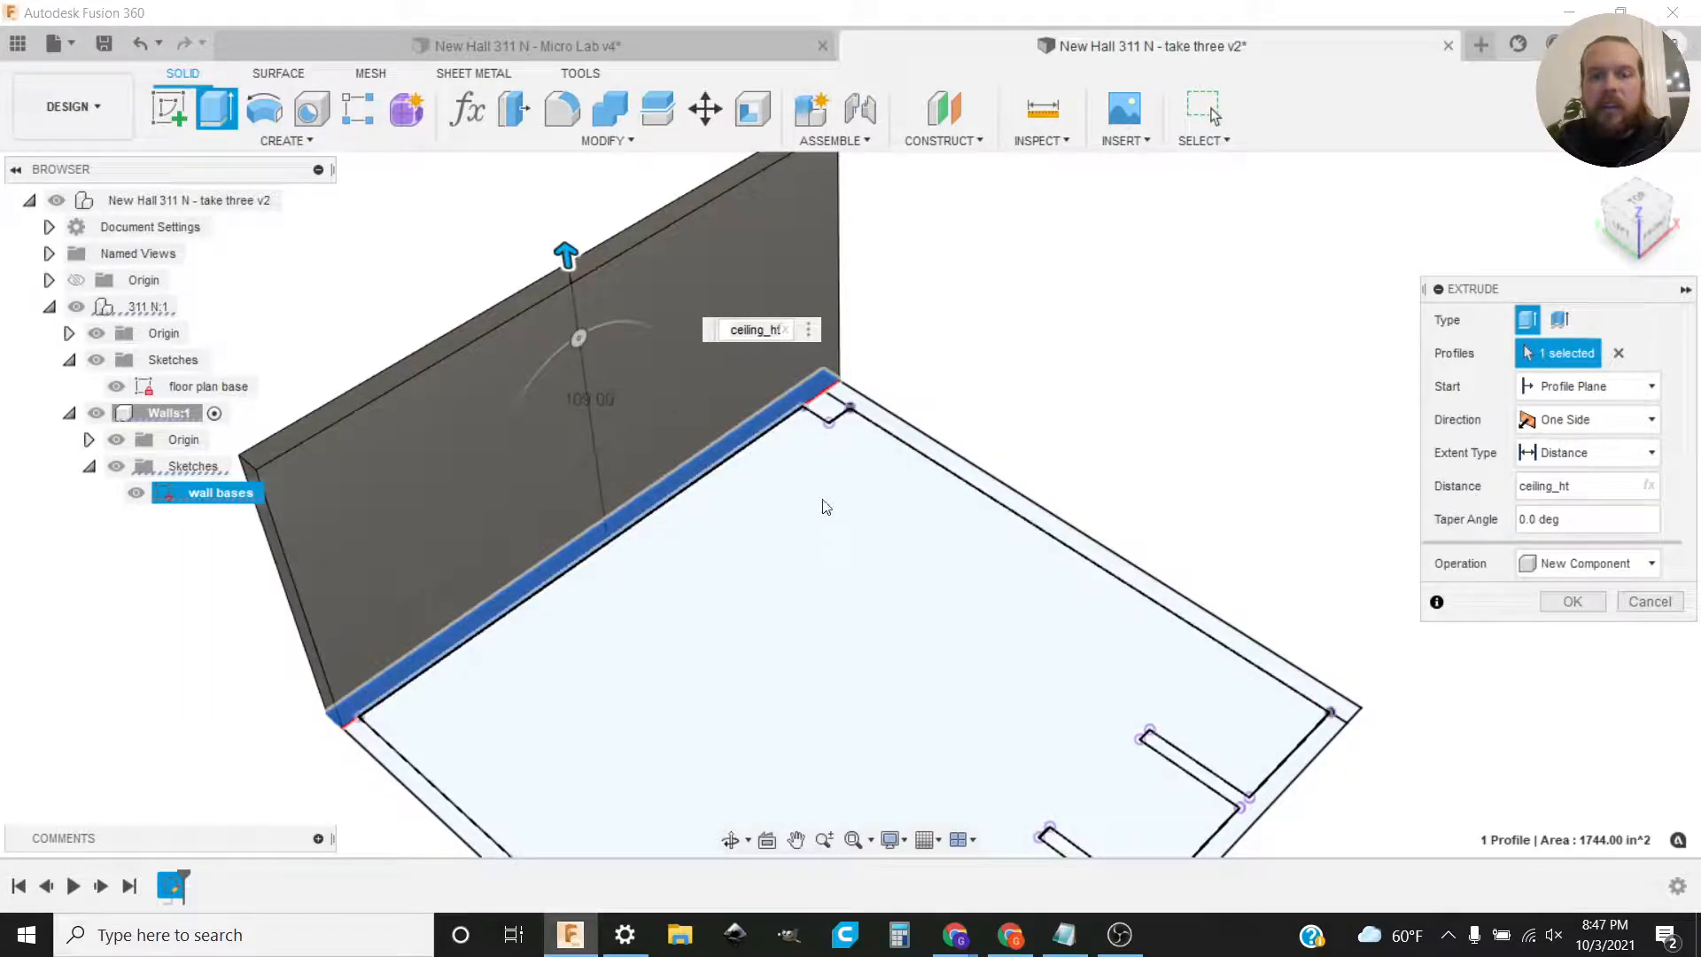
pyautogui.click(1577, 601)
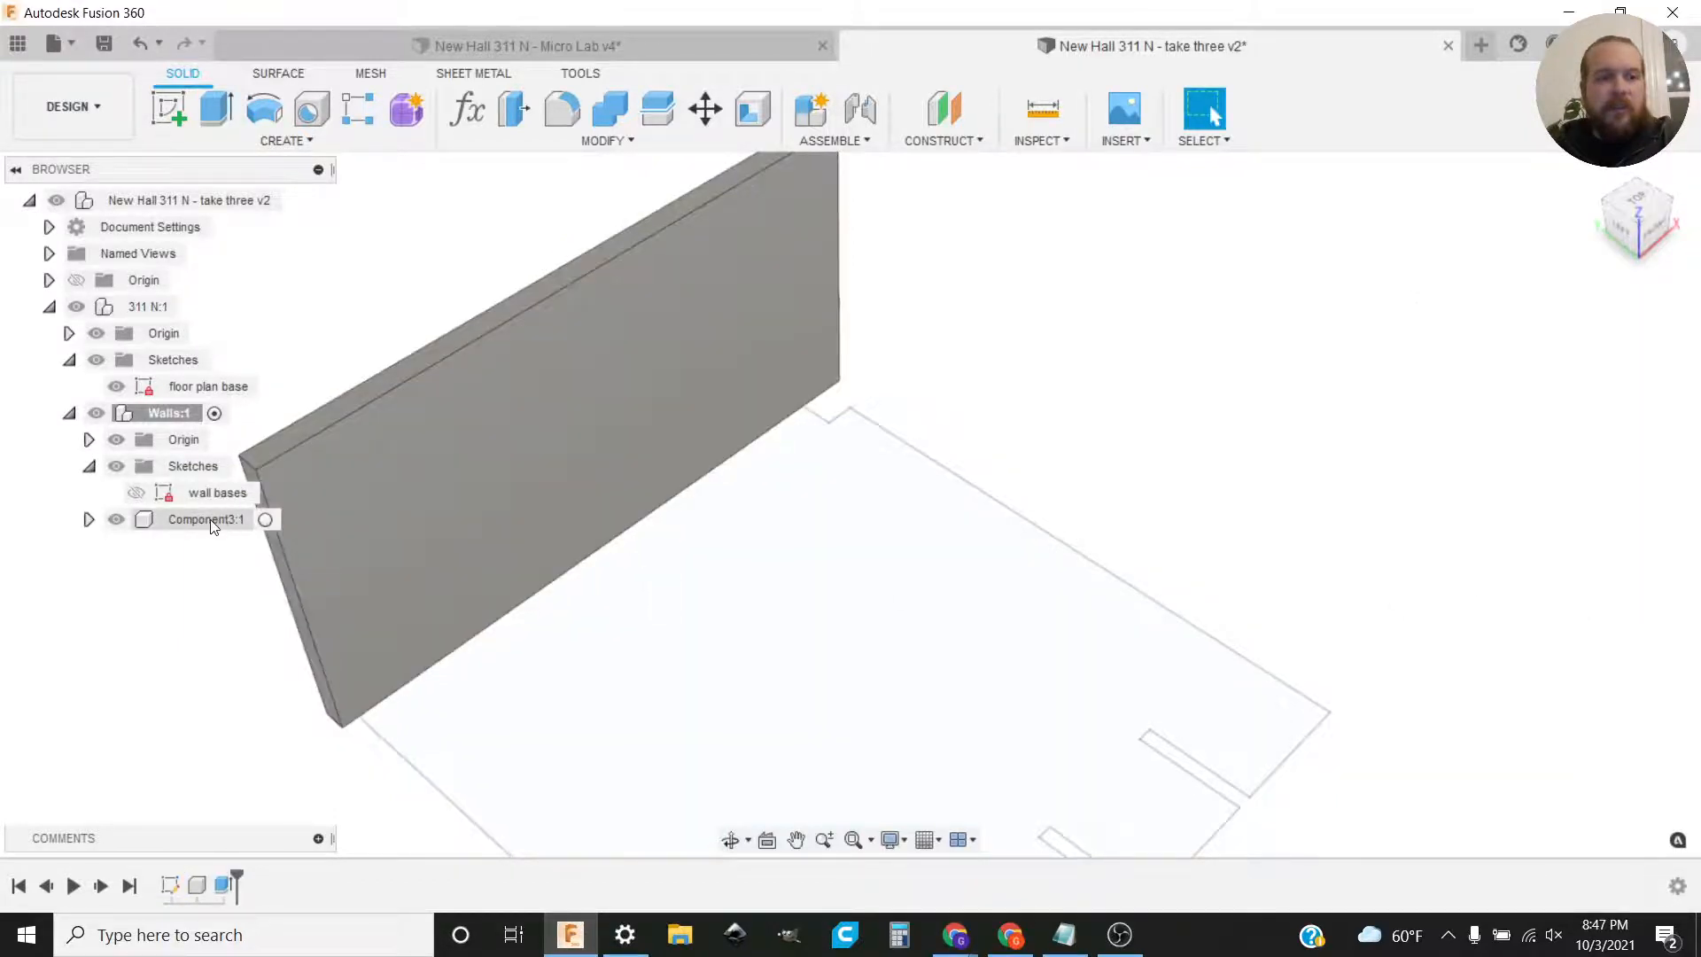
# Step: Toggle the extruded wall component's visibility off and on, and rename the component North Wall
pyautogui.click(116, 519)
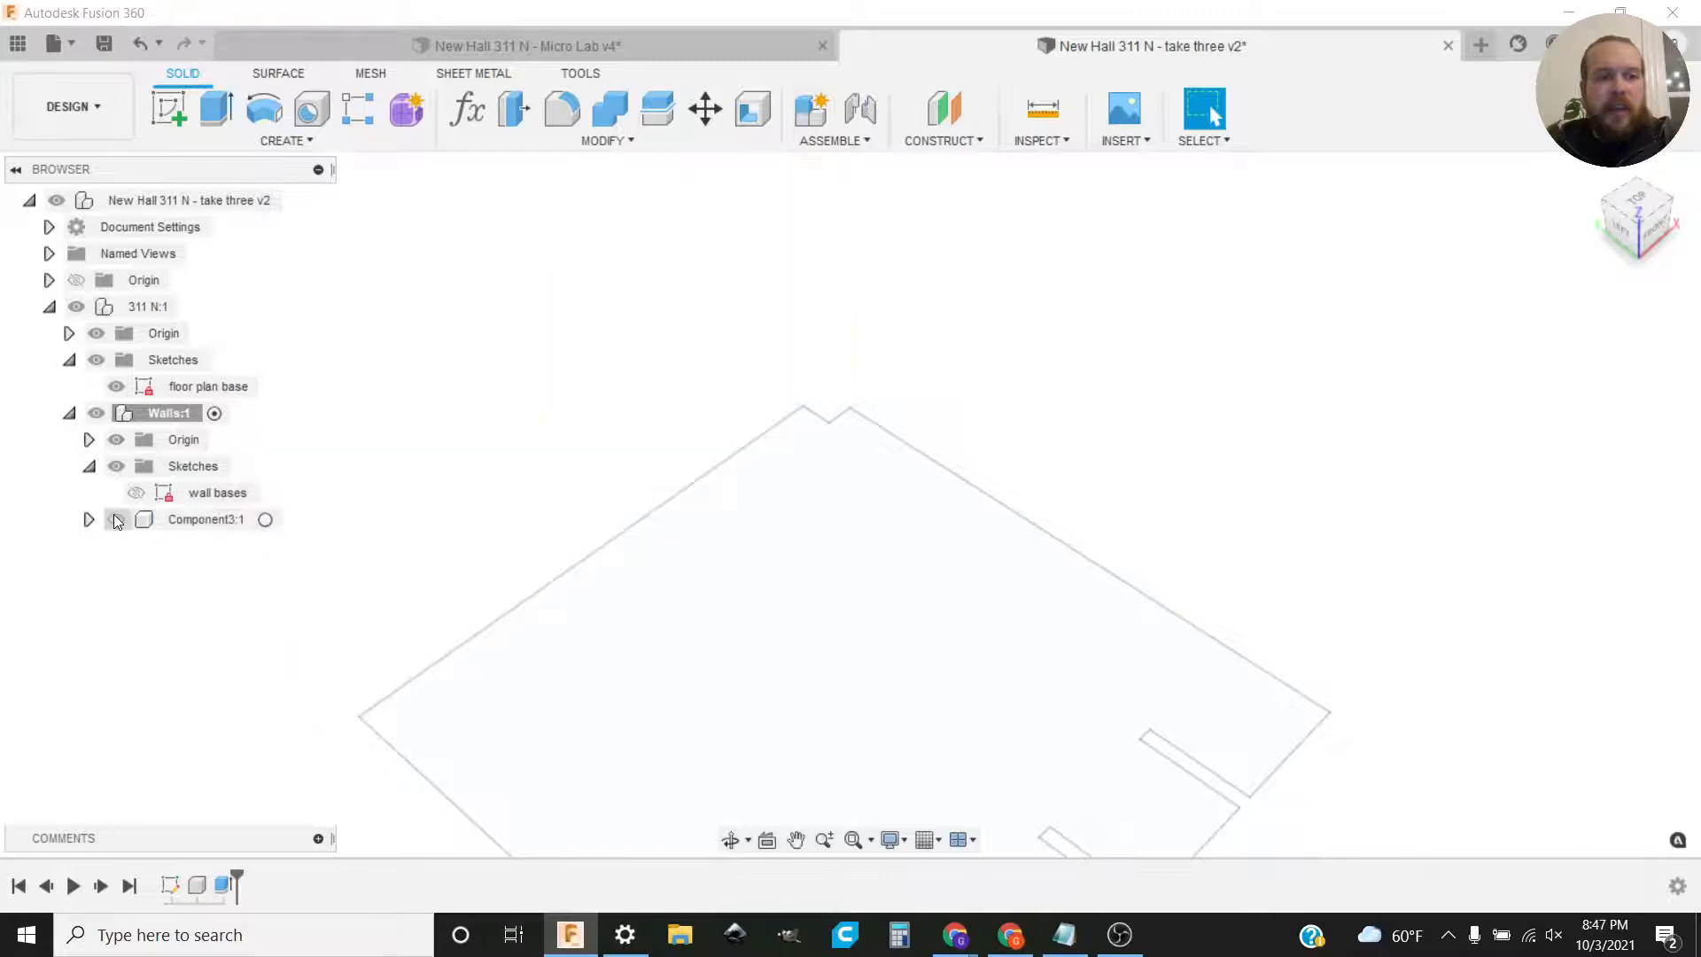
pyautogui.click(116, 519)
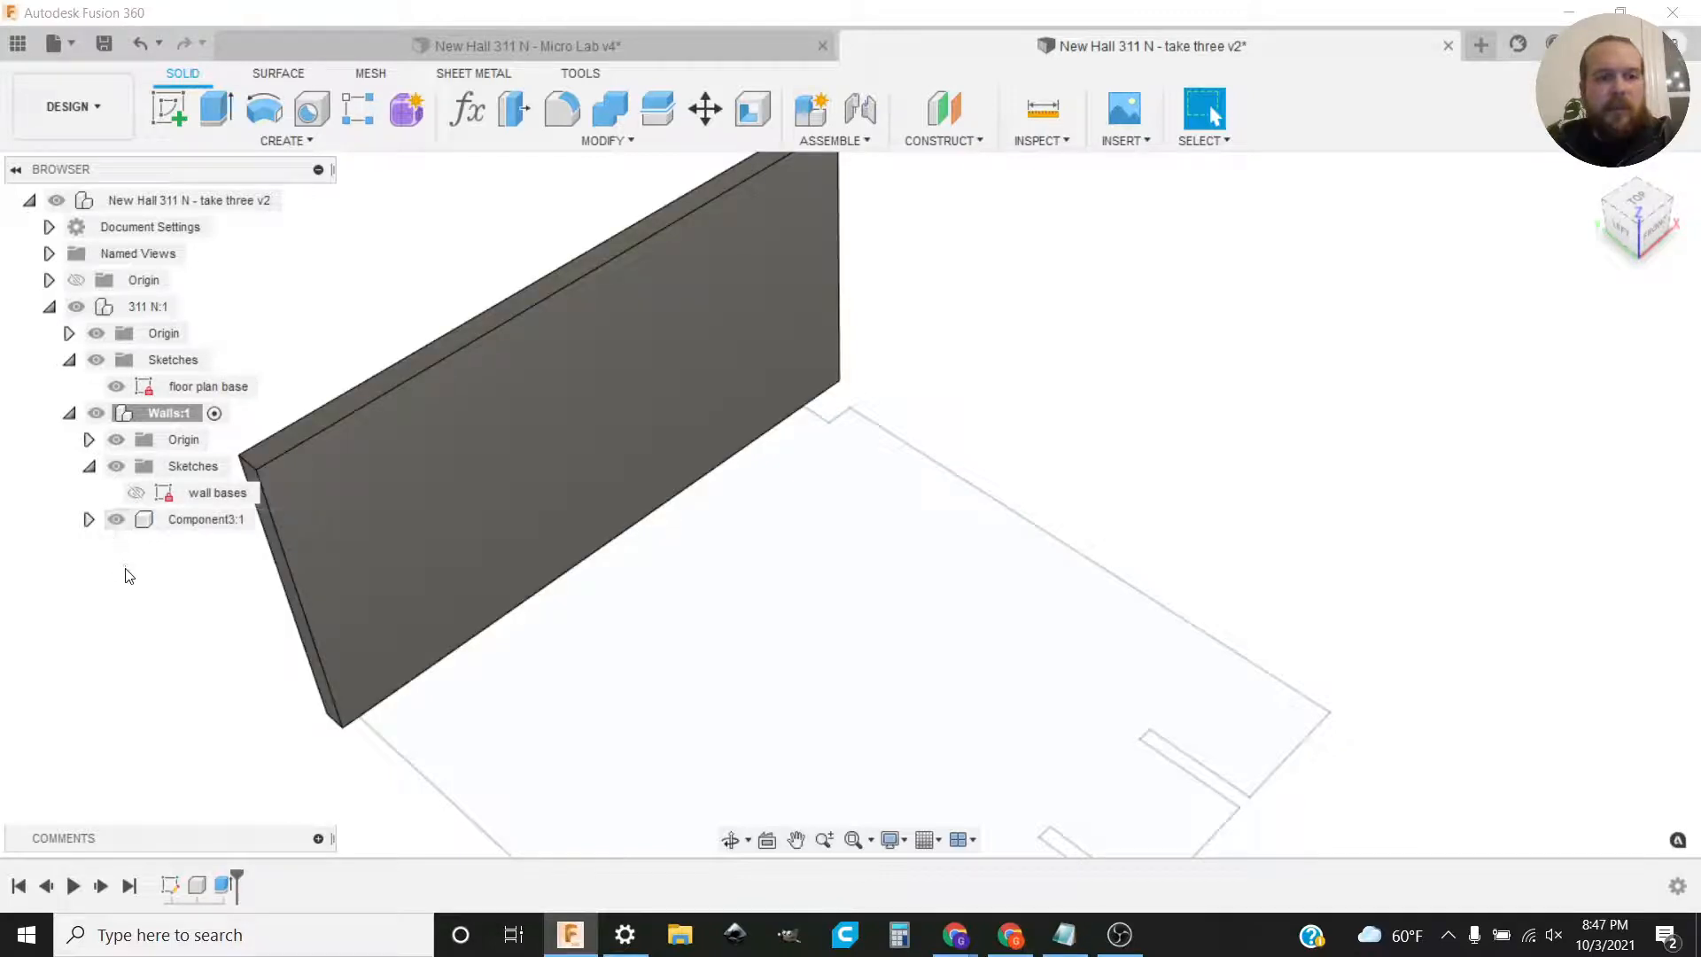
pyautogui.click(191, 524)
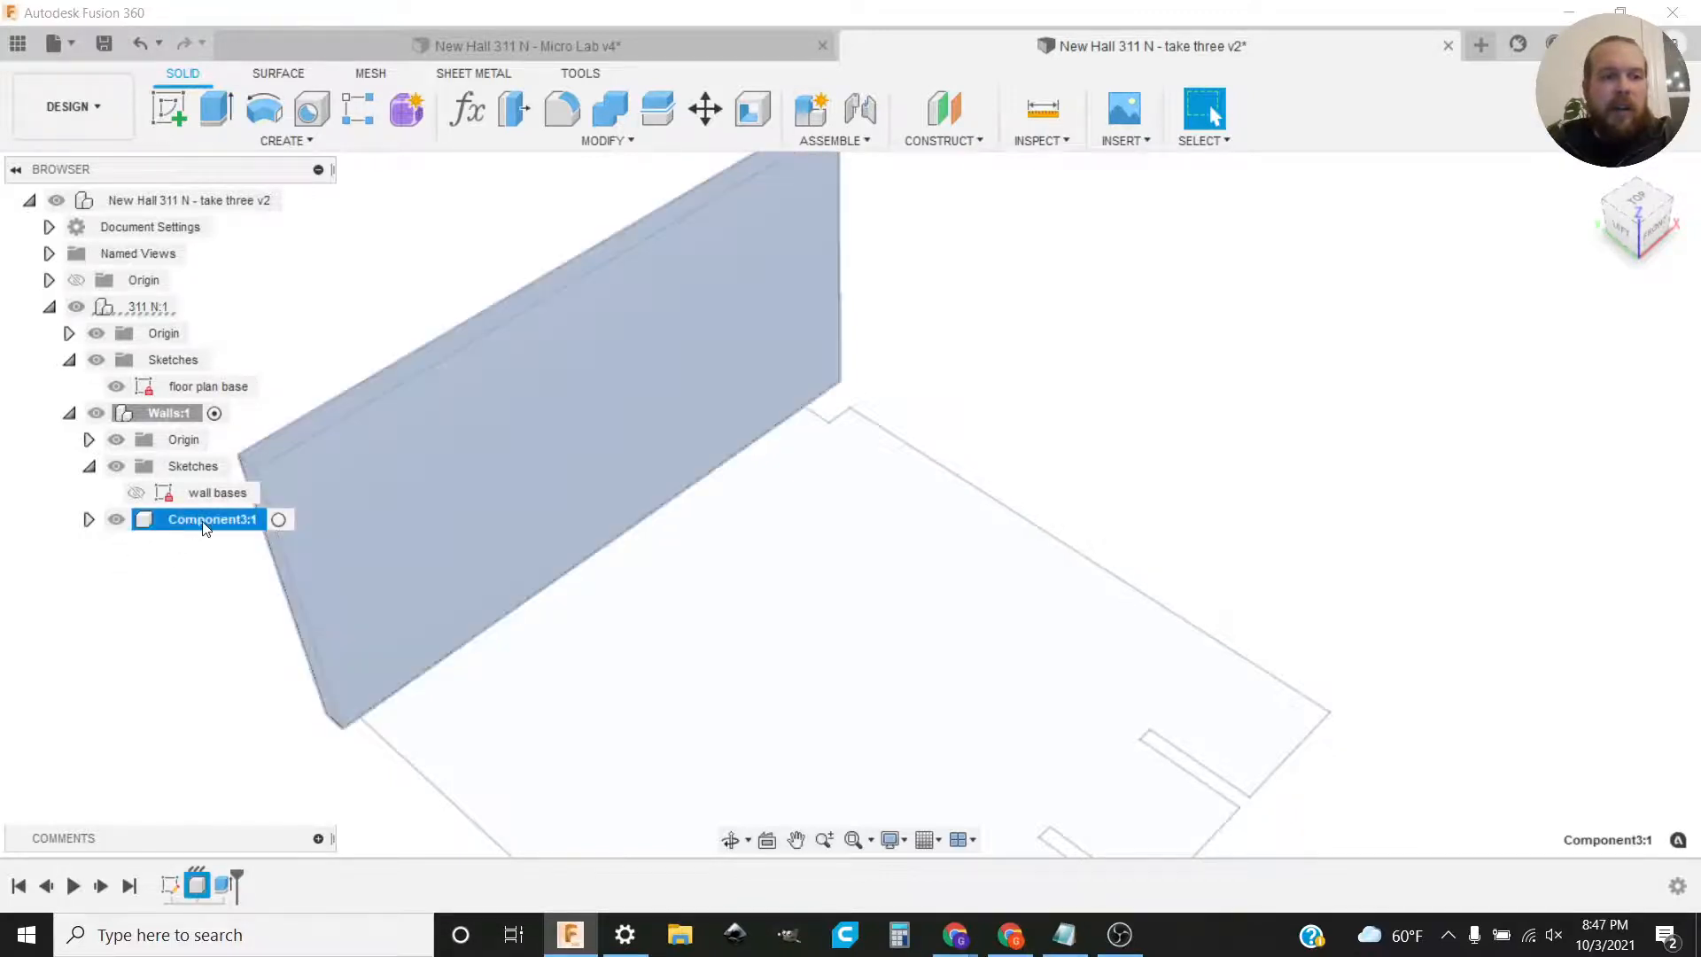
pyautogui.doubleClick(205, 523)
pyautogui.write('No')
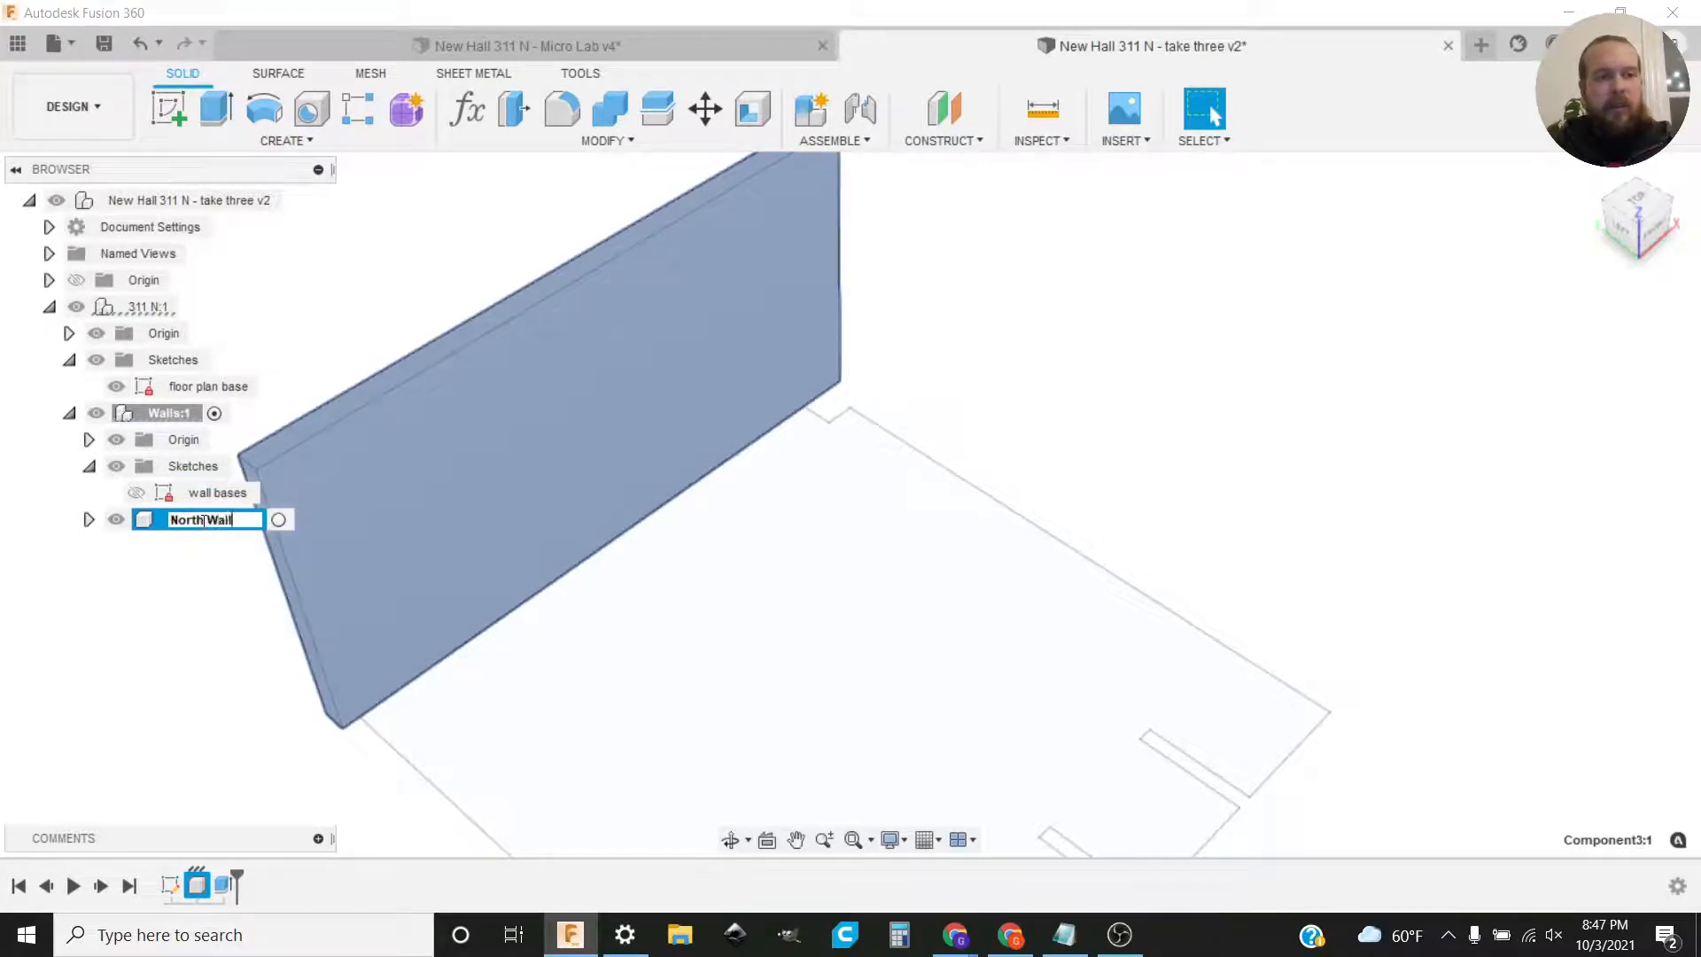
pyautogui.write('rth Wall')
pyautogui.click(180, 580)
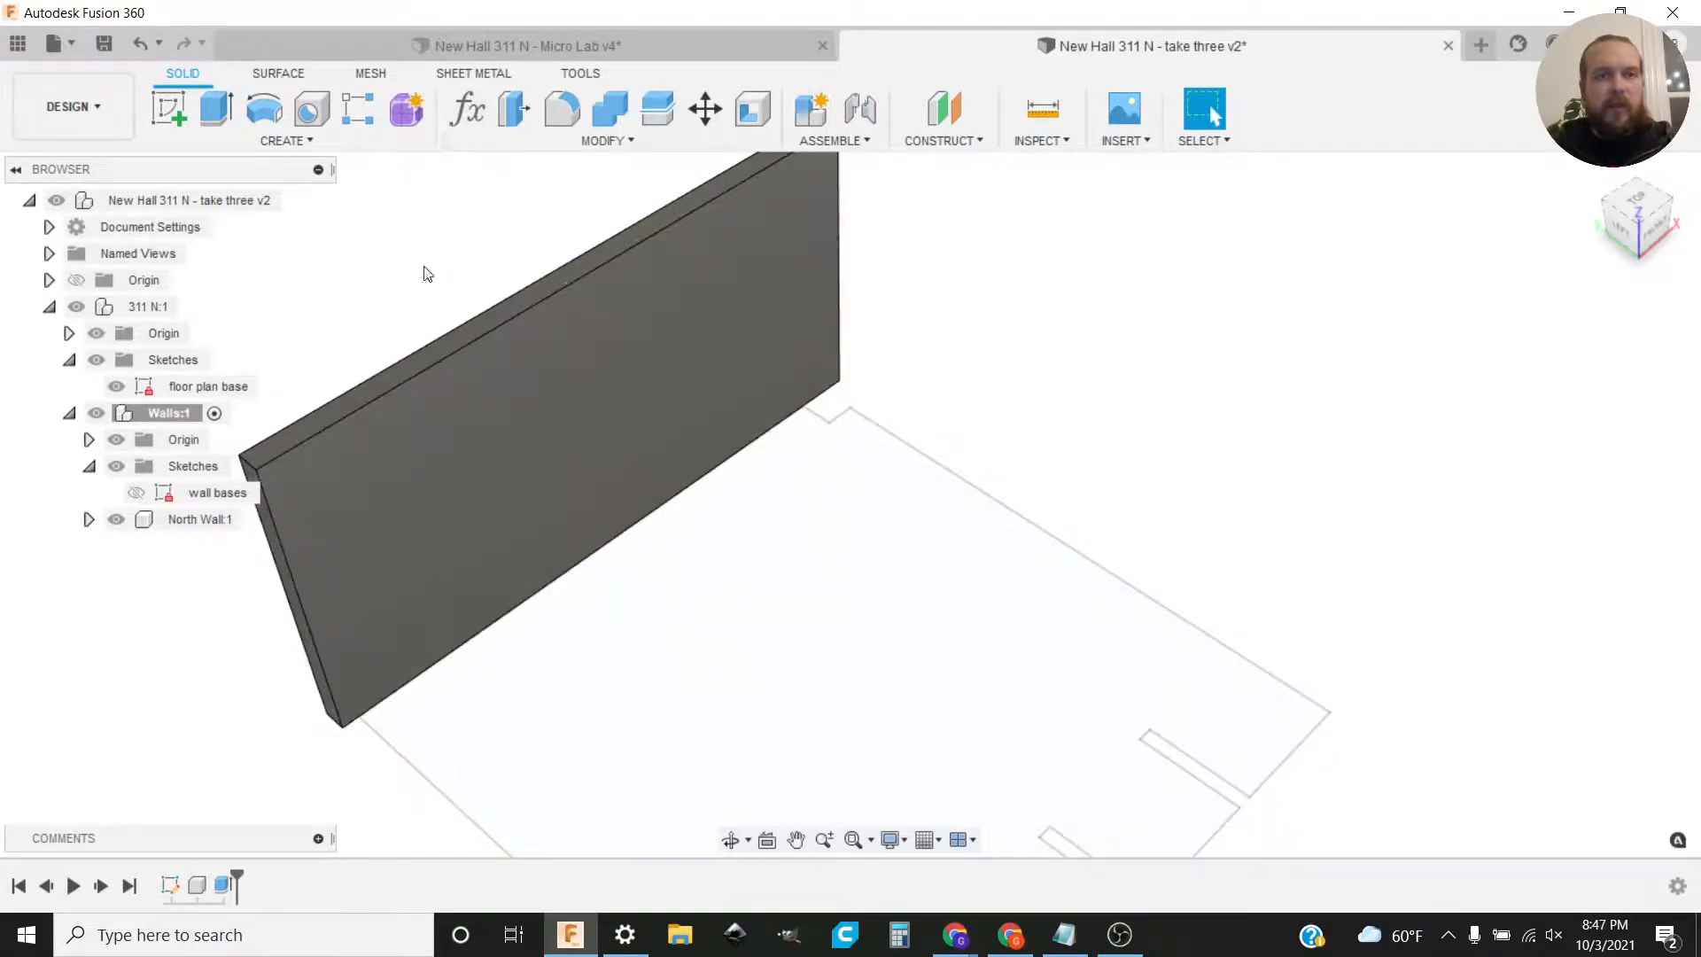
# Step: Compare the North Wall component in the Micro Lab and take three documents by toggling its visibility in each
pyautogui.click(482, 46)
pyautogui.keyDown('shift'); pyautogui.moveTo(925, 497); pyautogui.dragTo(1054, 341, button='middle'); pyautogui.keyUp('shift')
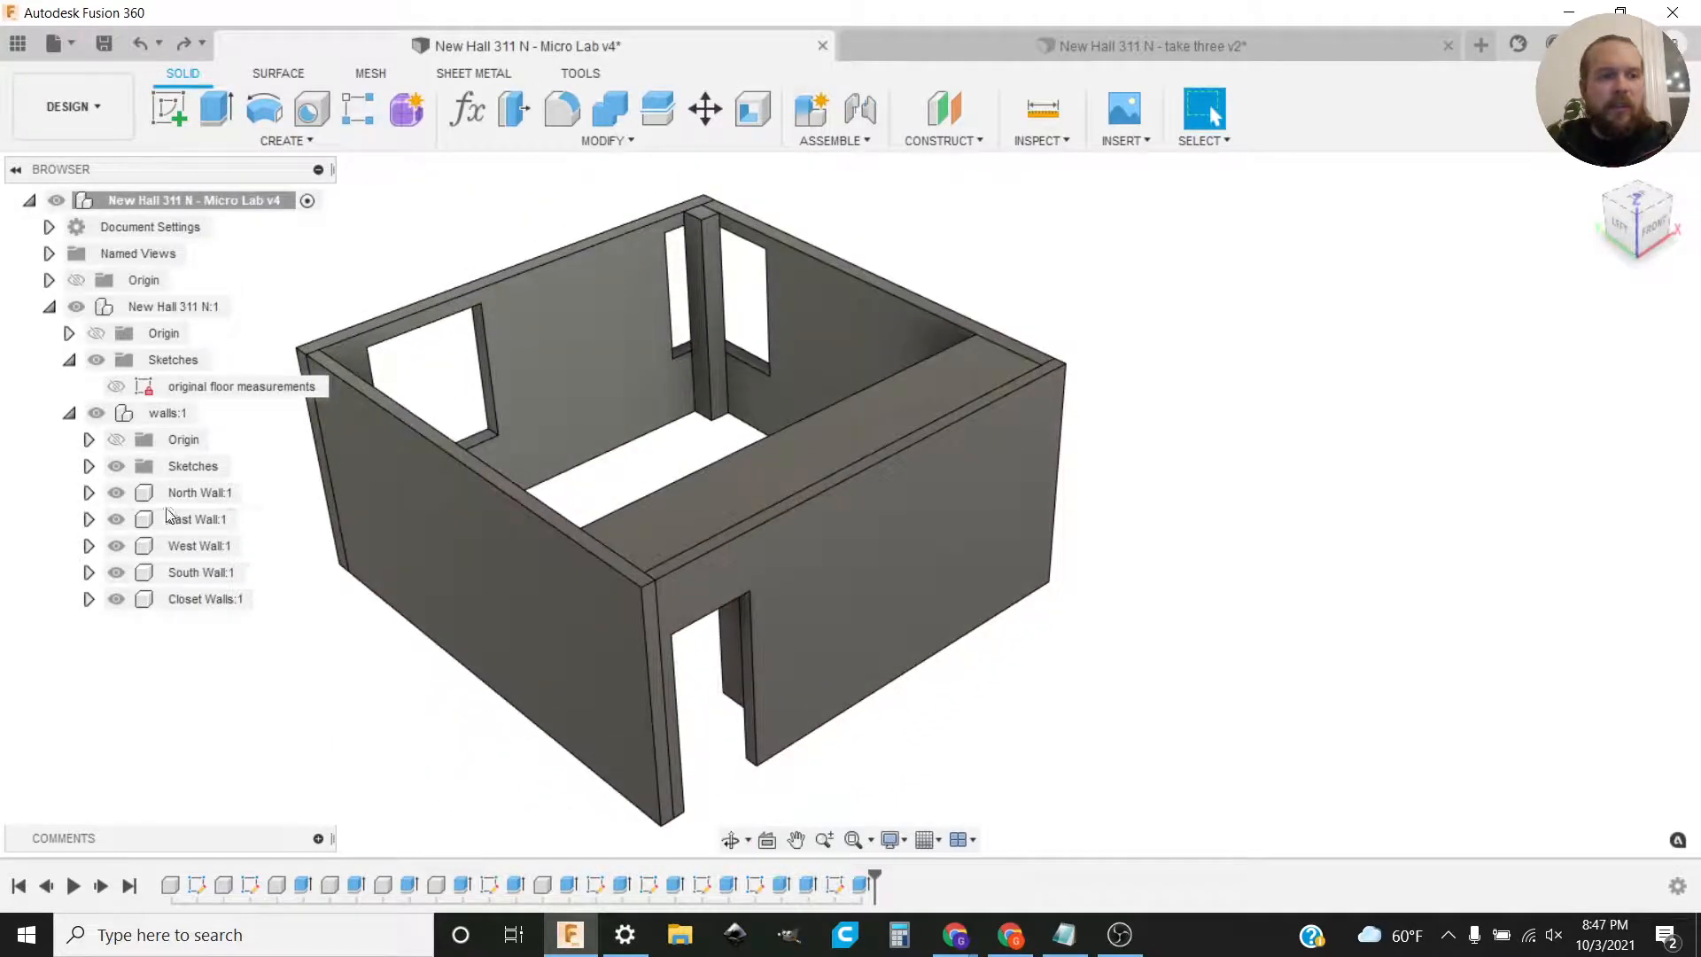
pyautogui.click(118, 496)
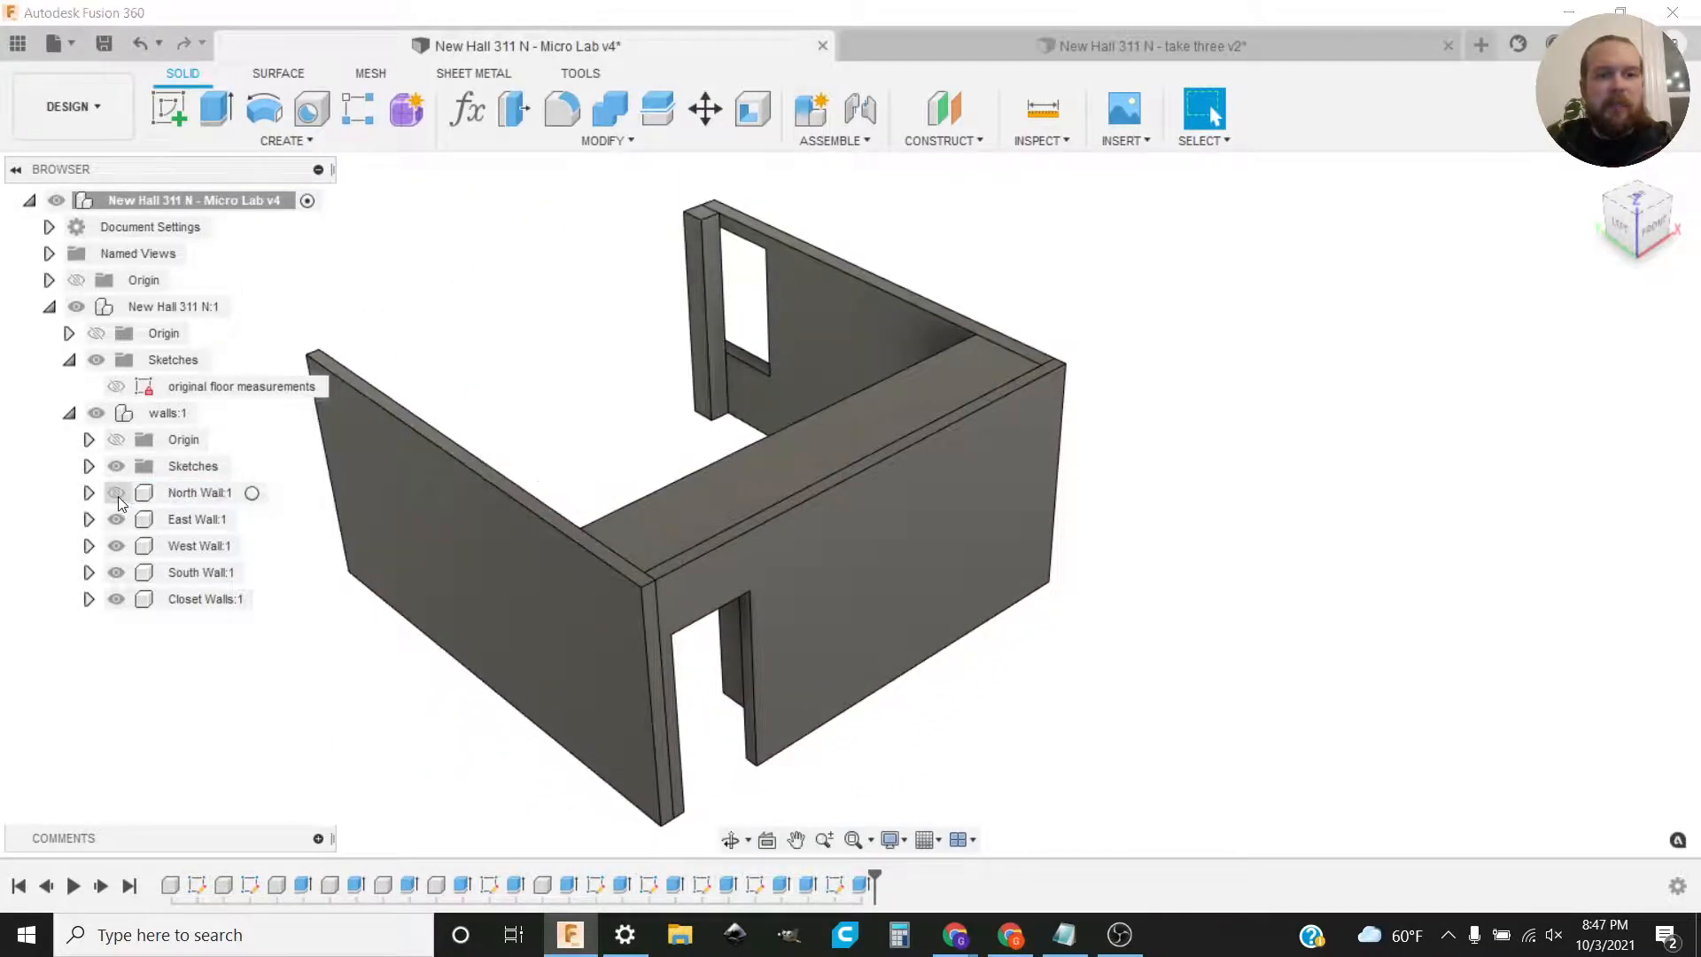
pyautogui.click(118, 496)
pyautogui.click(943, 51)
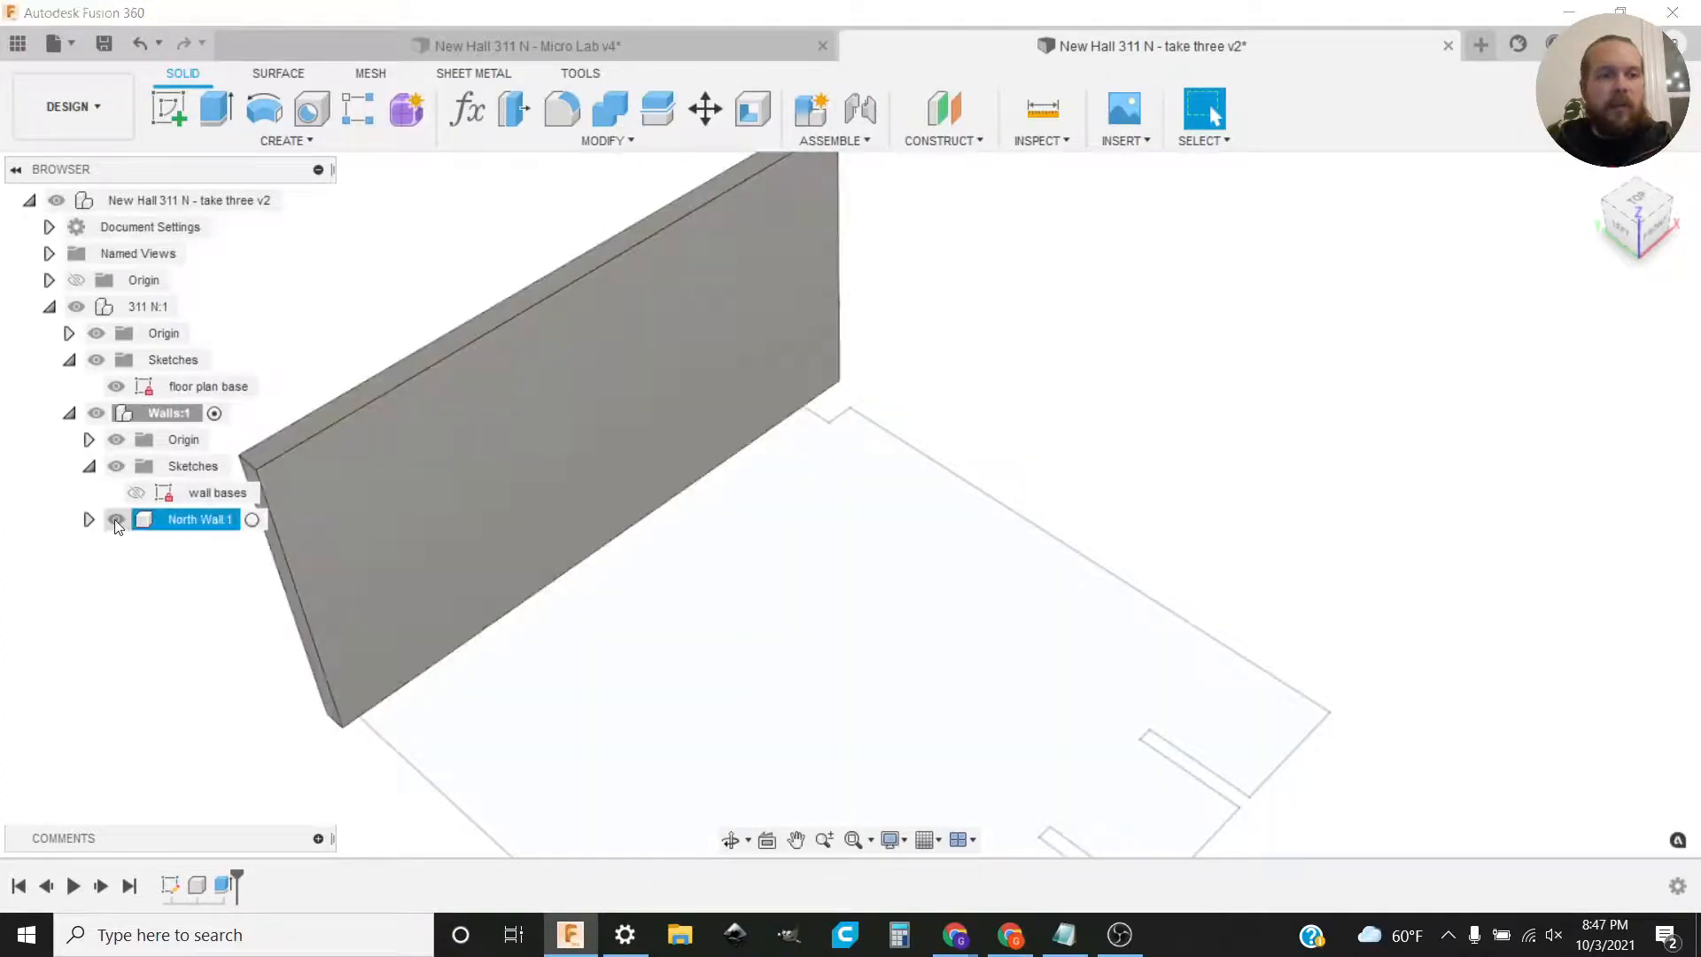
pyautogui.click(116, 520)
pyautogui.click(115, 520)
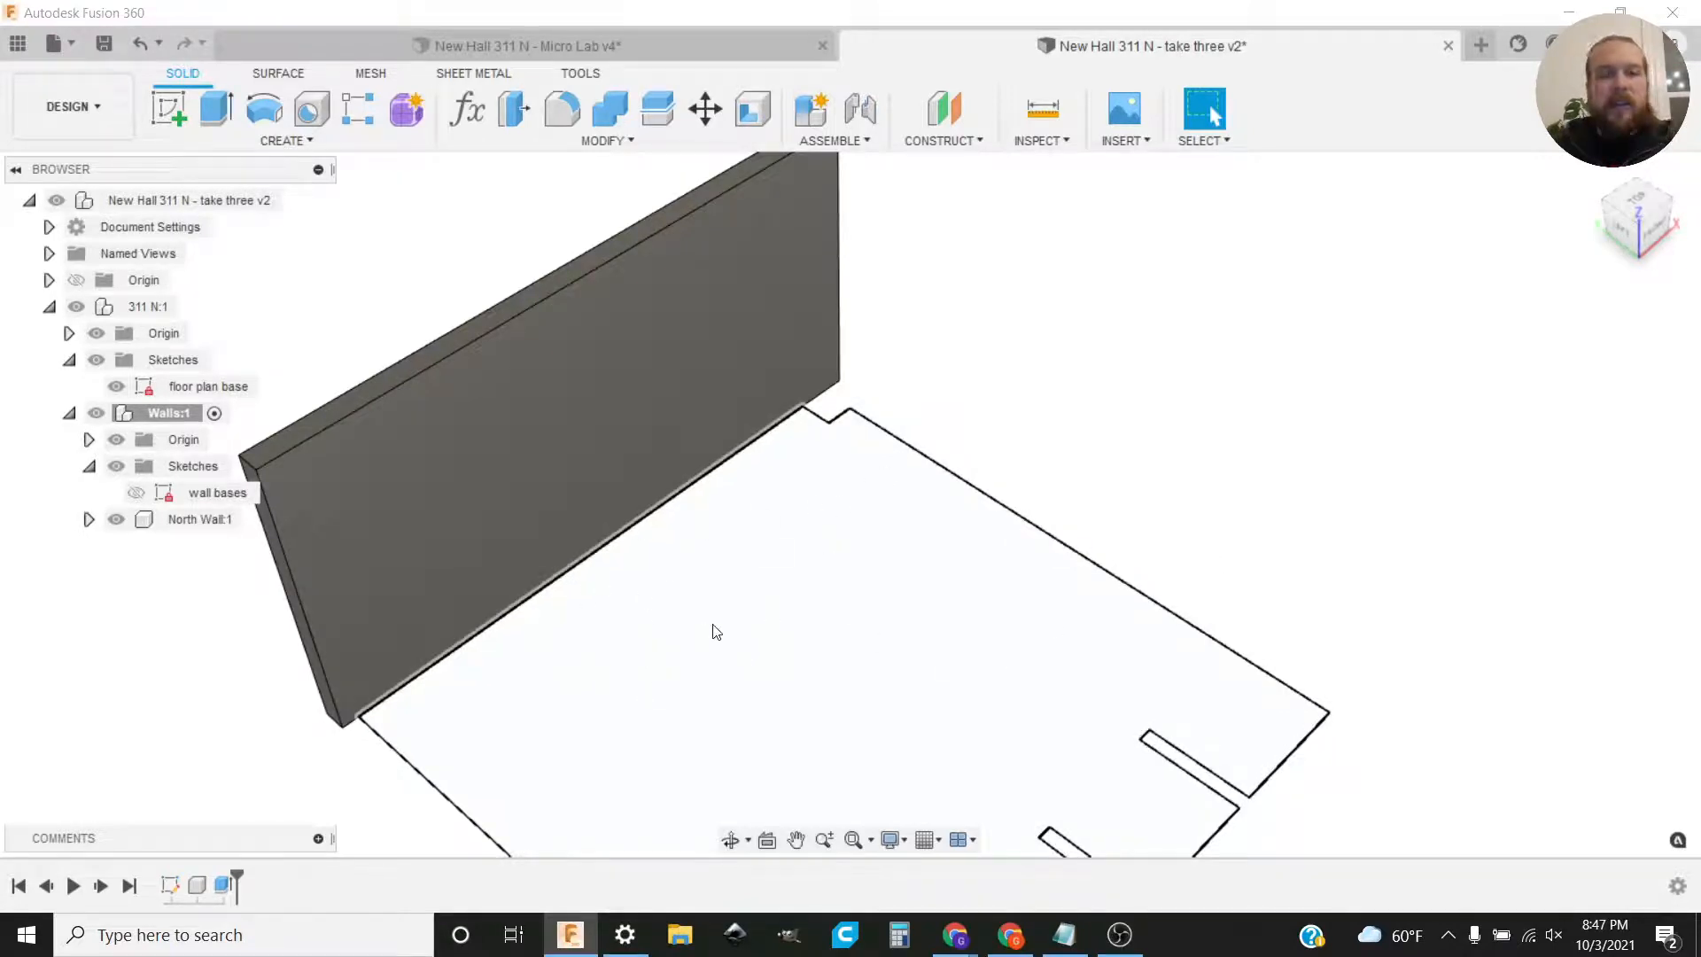
# Step: Make the wall bases sketch visible again in the Walls component
pyautogui.keyDown('shift'); pyautogui.moveTo(717, 631); pyautogui.dragTo(907, 559, button='middle'); pyautogui.keyUp('shift')
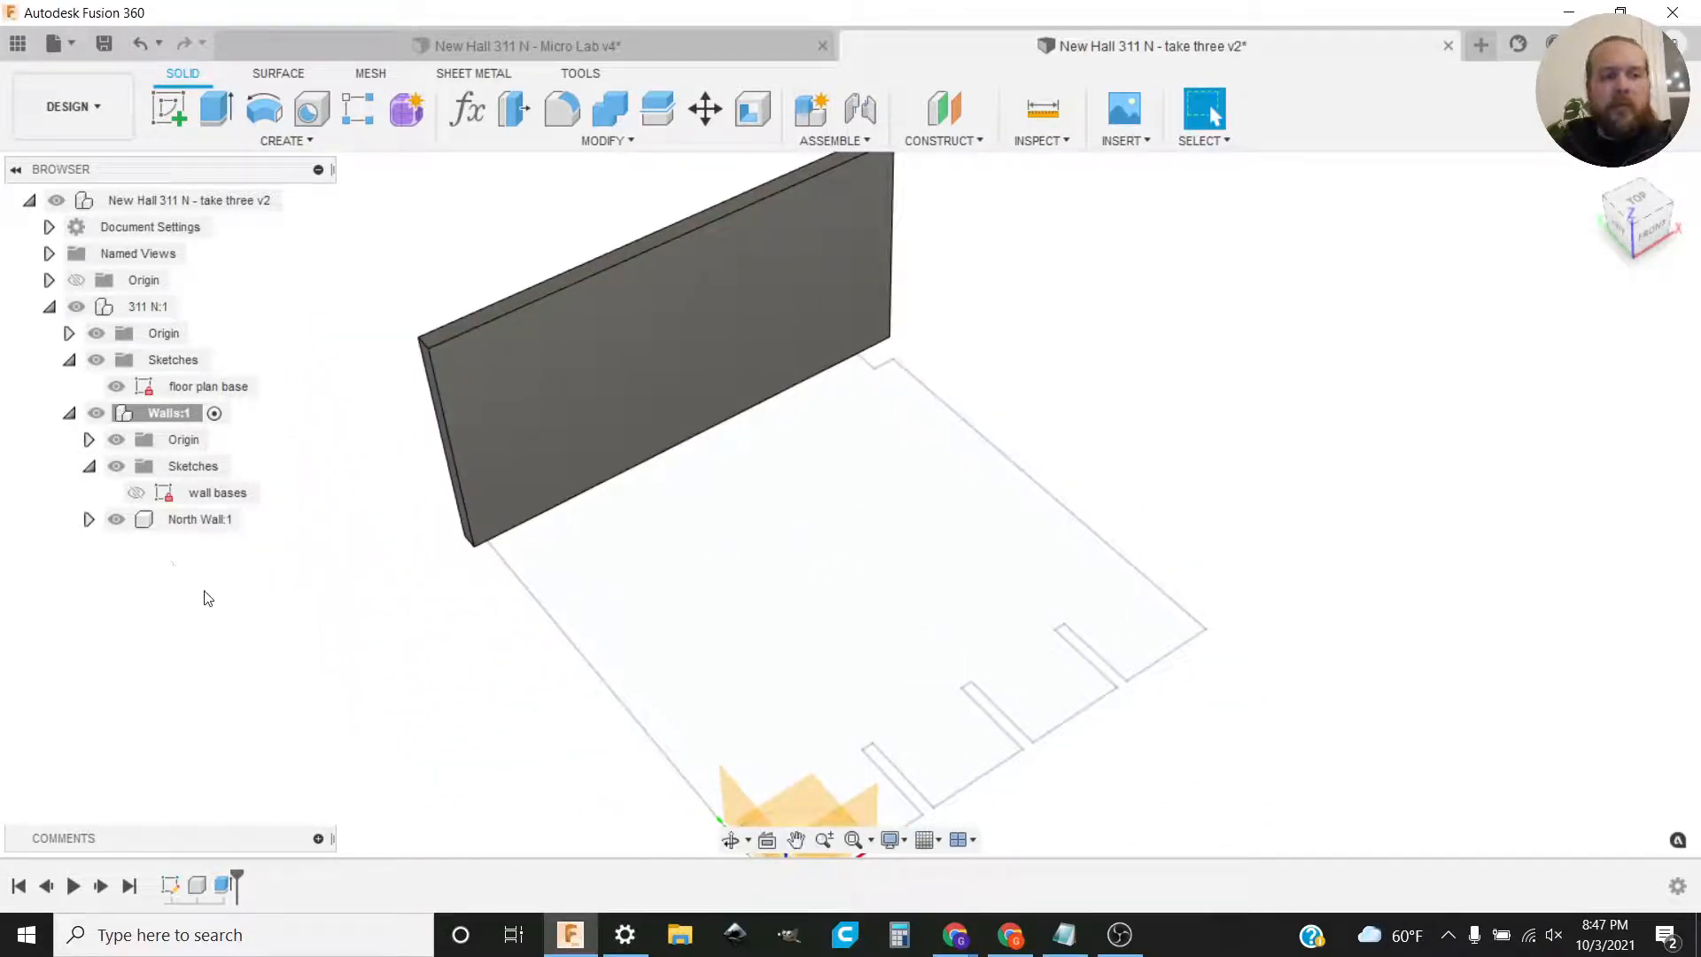
pyautogui.click(135, 494)
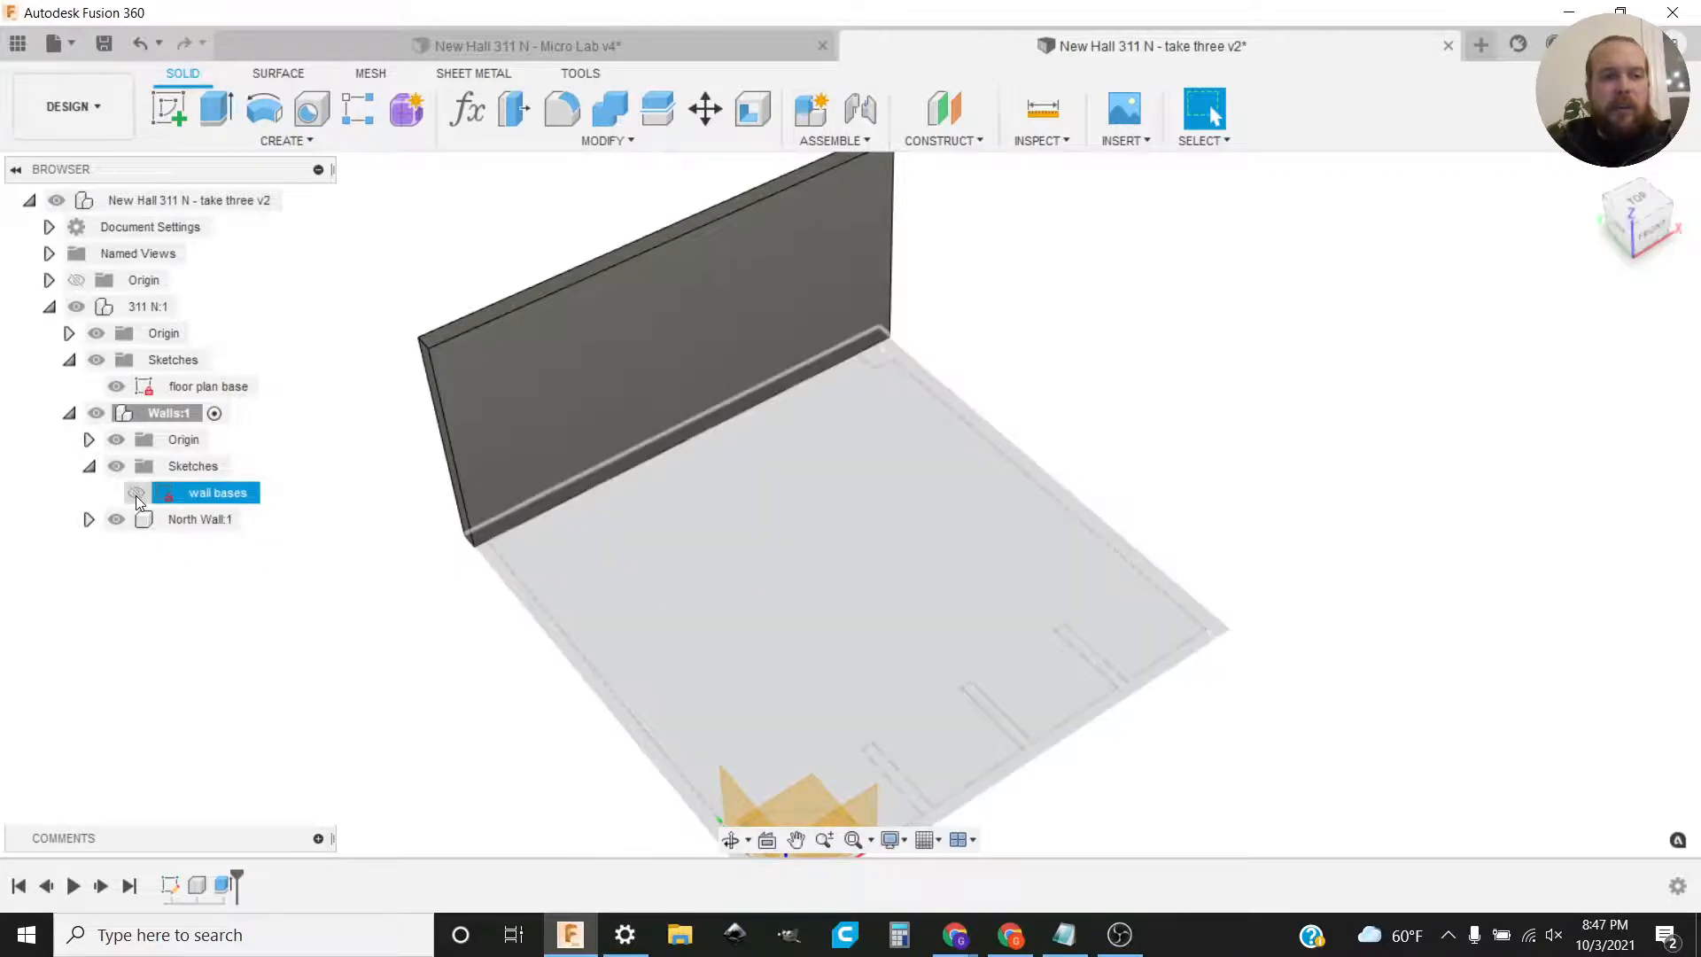
pyautogui.click(135, 497)
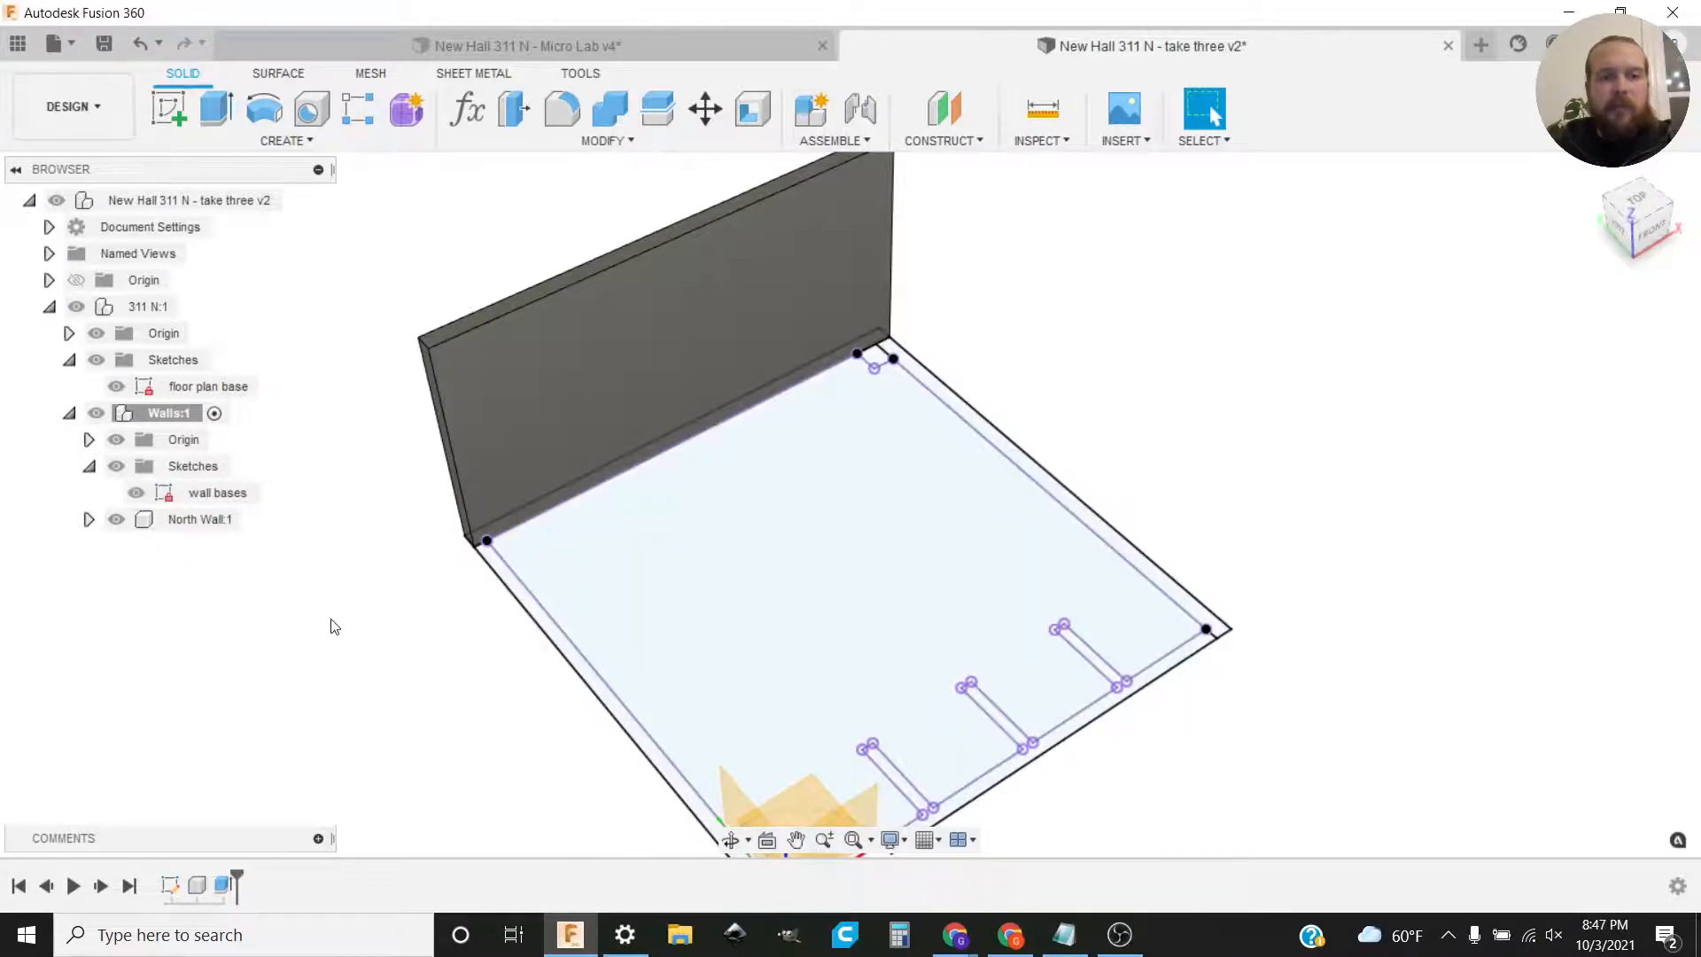
# Step: Extrude the wall base profile on the room's right side to the ceiling_ht parameter as a new component
pyautogui.scroll(3, 1055, 538)
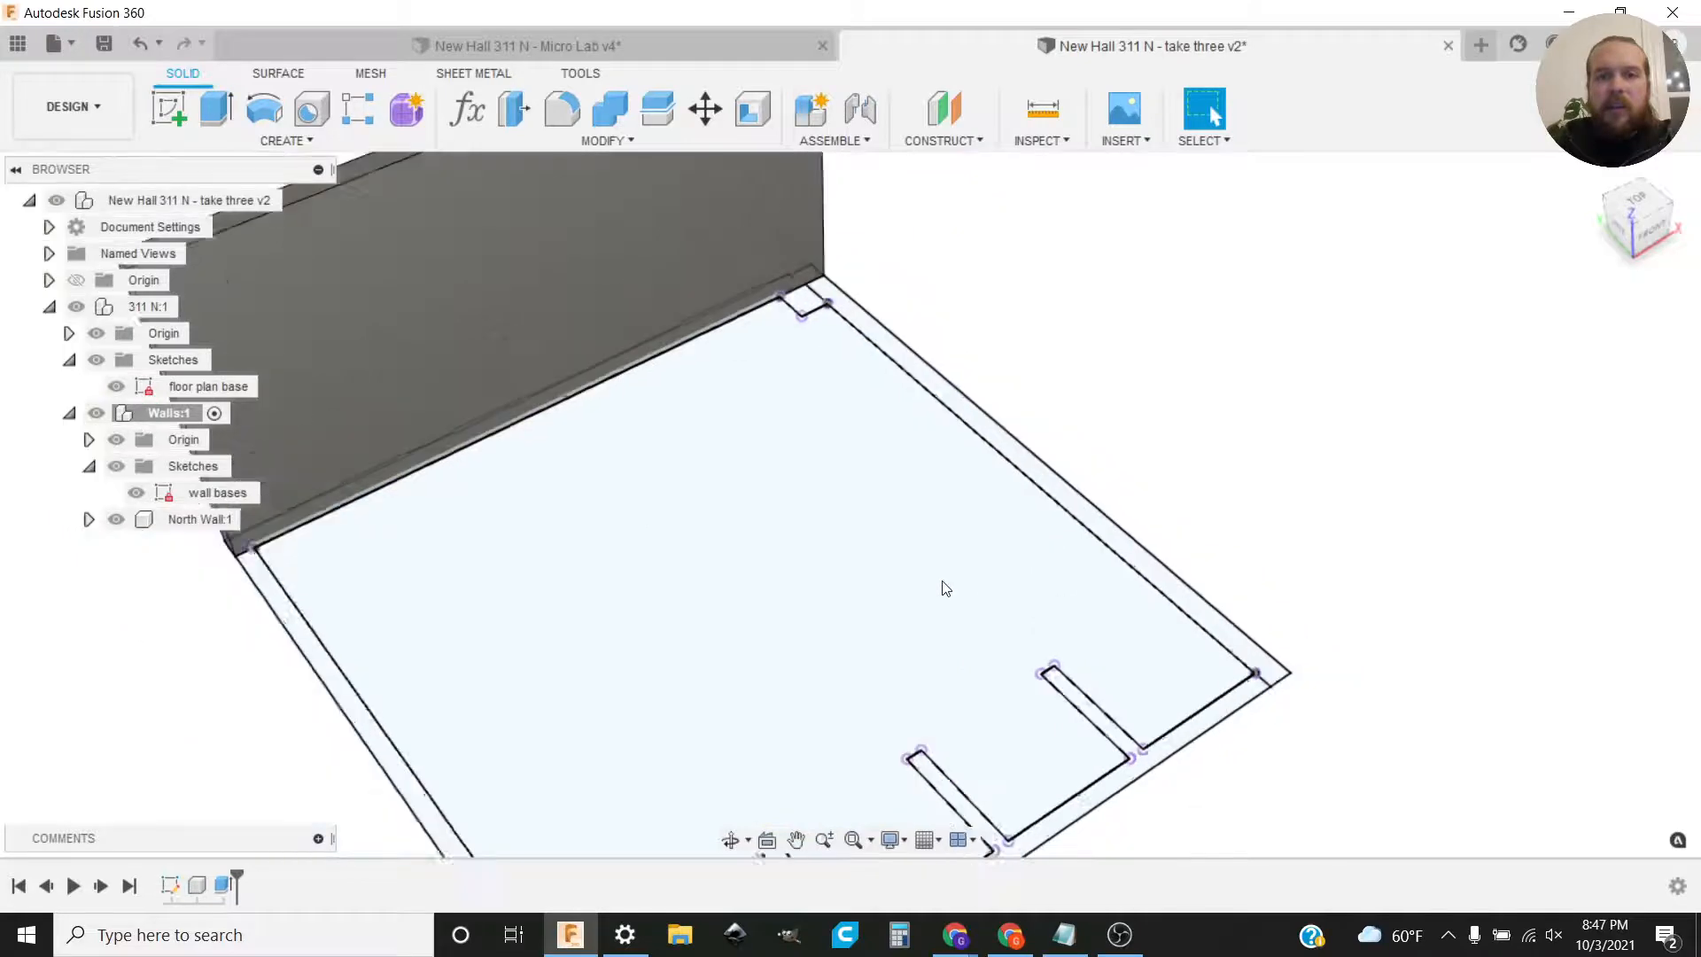
pyautogui.scroll(-3, 946, 588)
pyautogui.keyDown('shift'); pyautogui.moveTo(831, 561); pyautogui.dragTo(1019, 542, button='middle'); pyautogui.keyUp('shift')
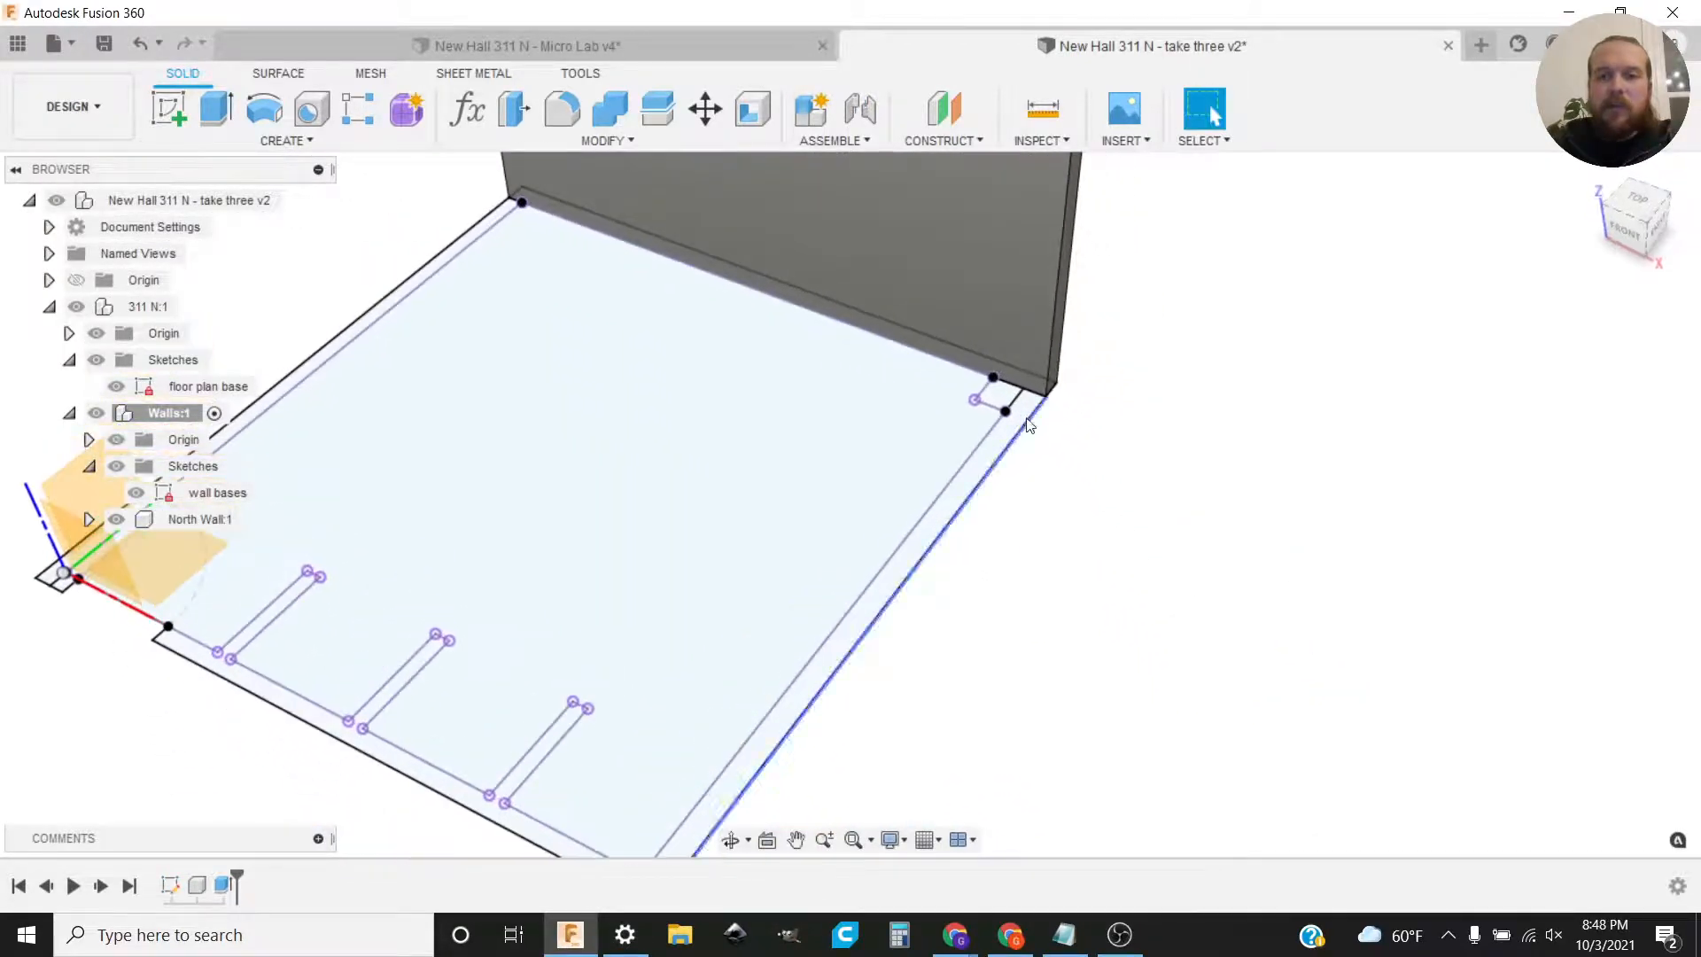
pyautogui.click(962, 508)
pyautogui.moveTo(1029, 599); pyautogui.dragTo(1079, 537, button='middle')
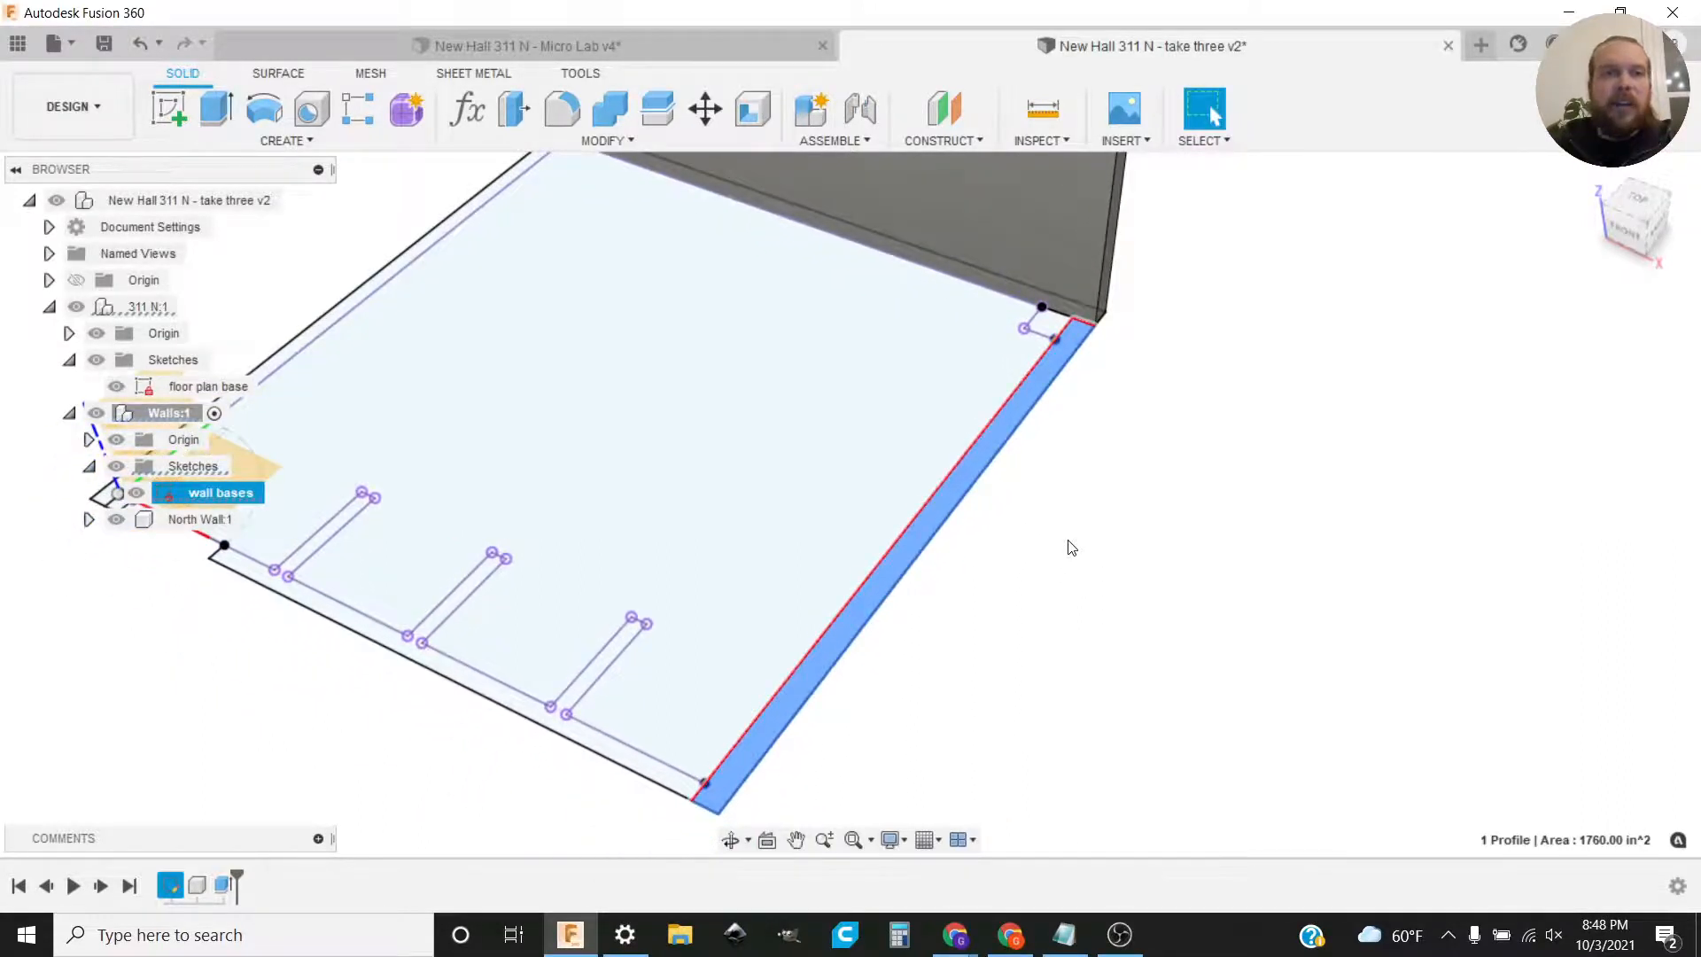
pyautogui.click(215, 109)
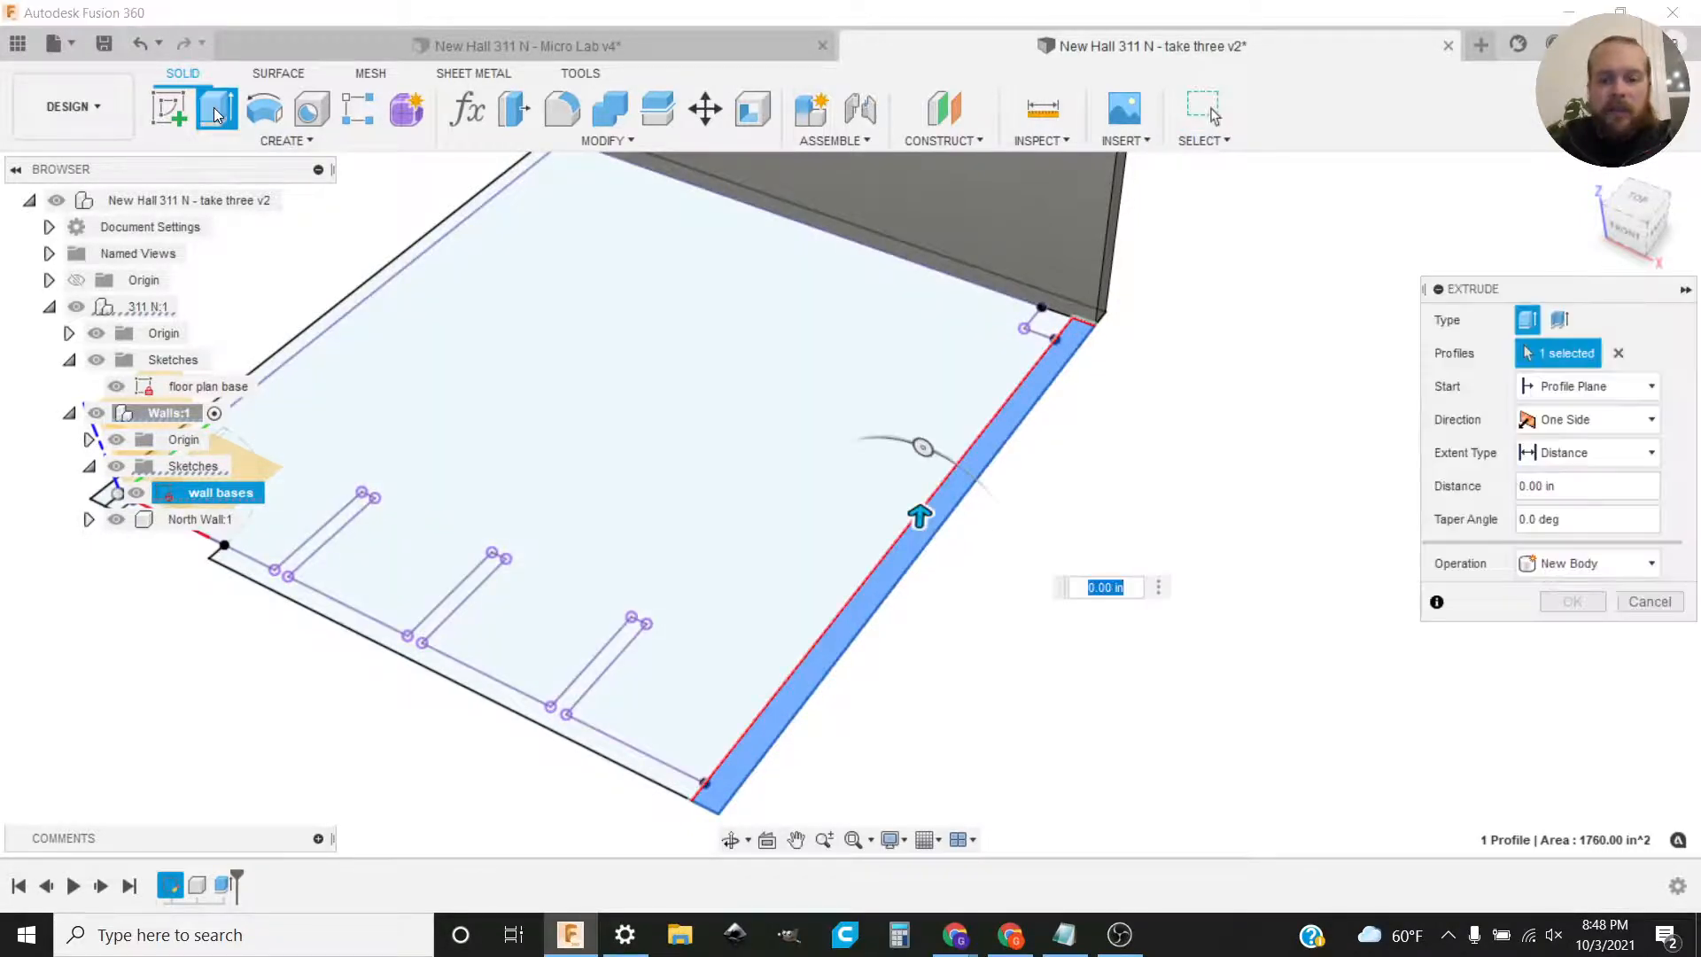
pyautogui.write('cei')
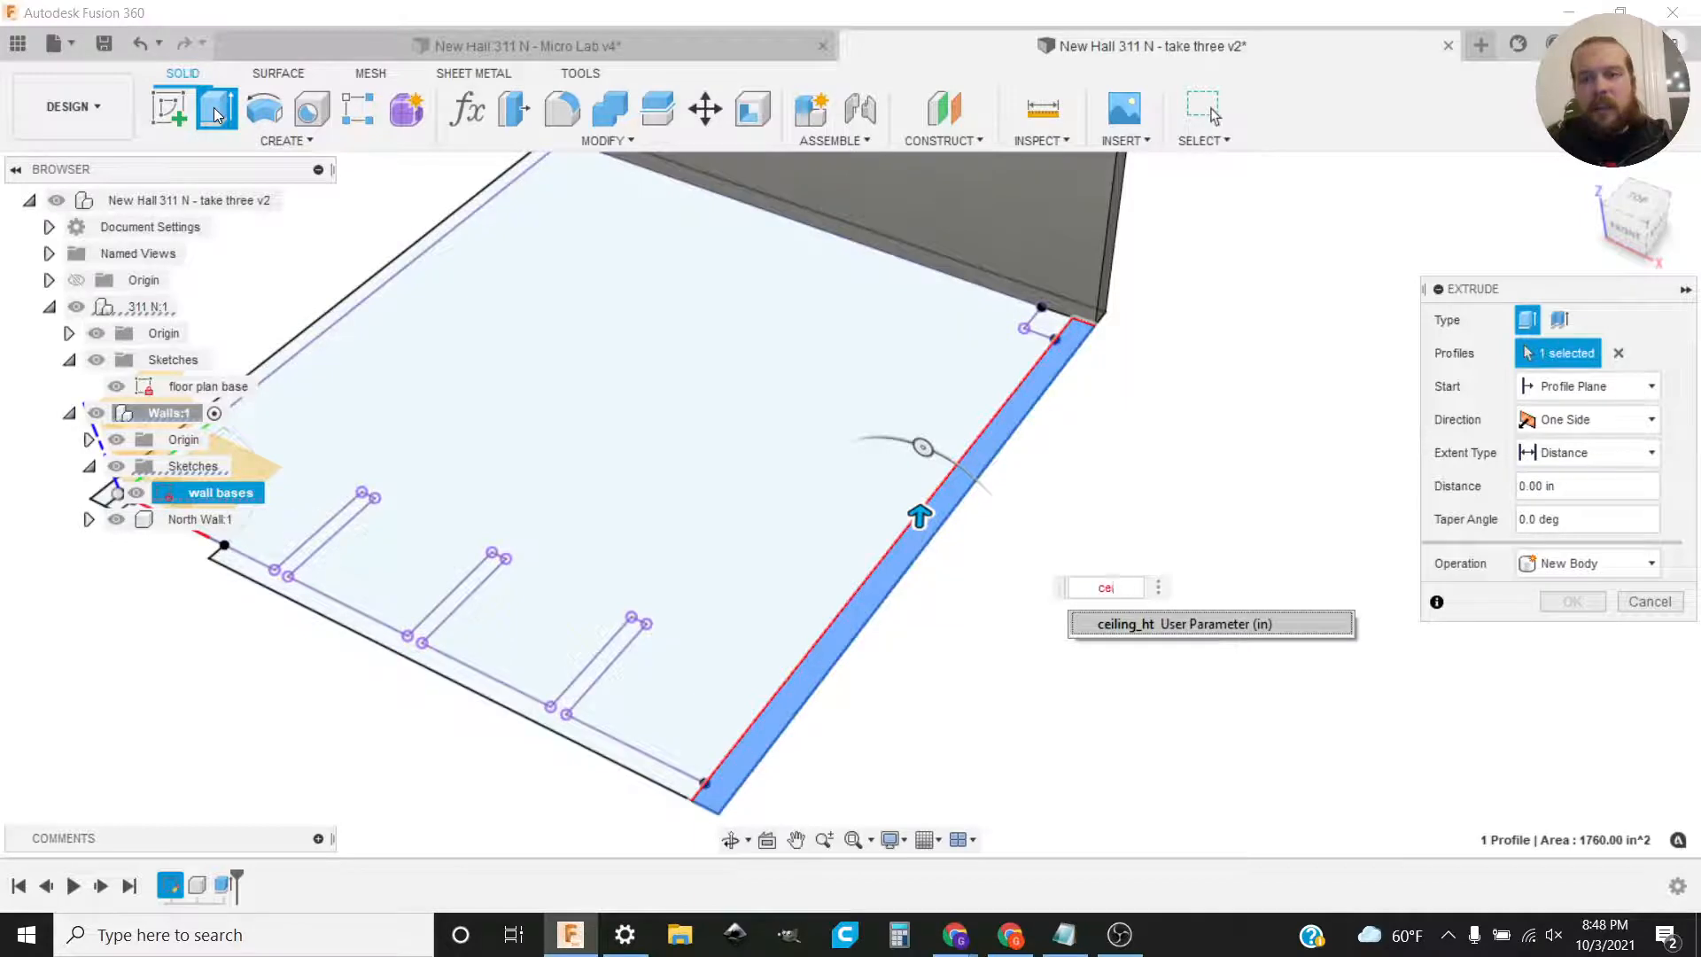
pyautogui.press('Return')
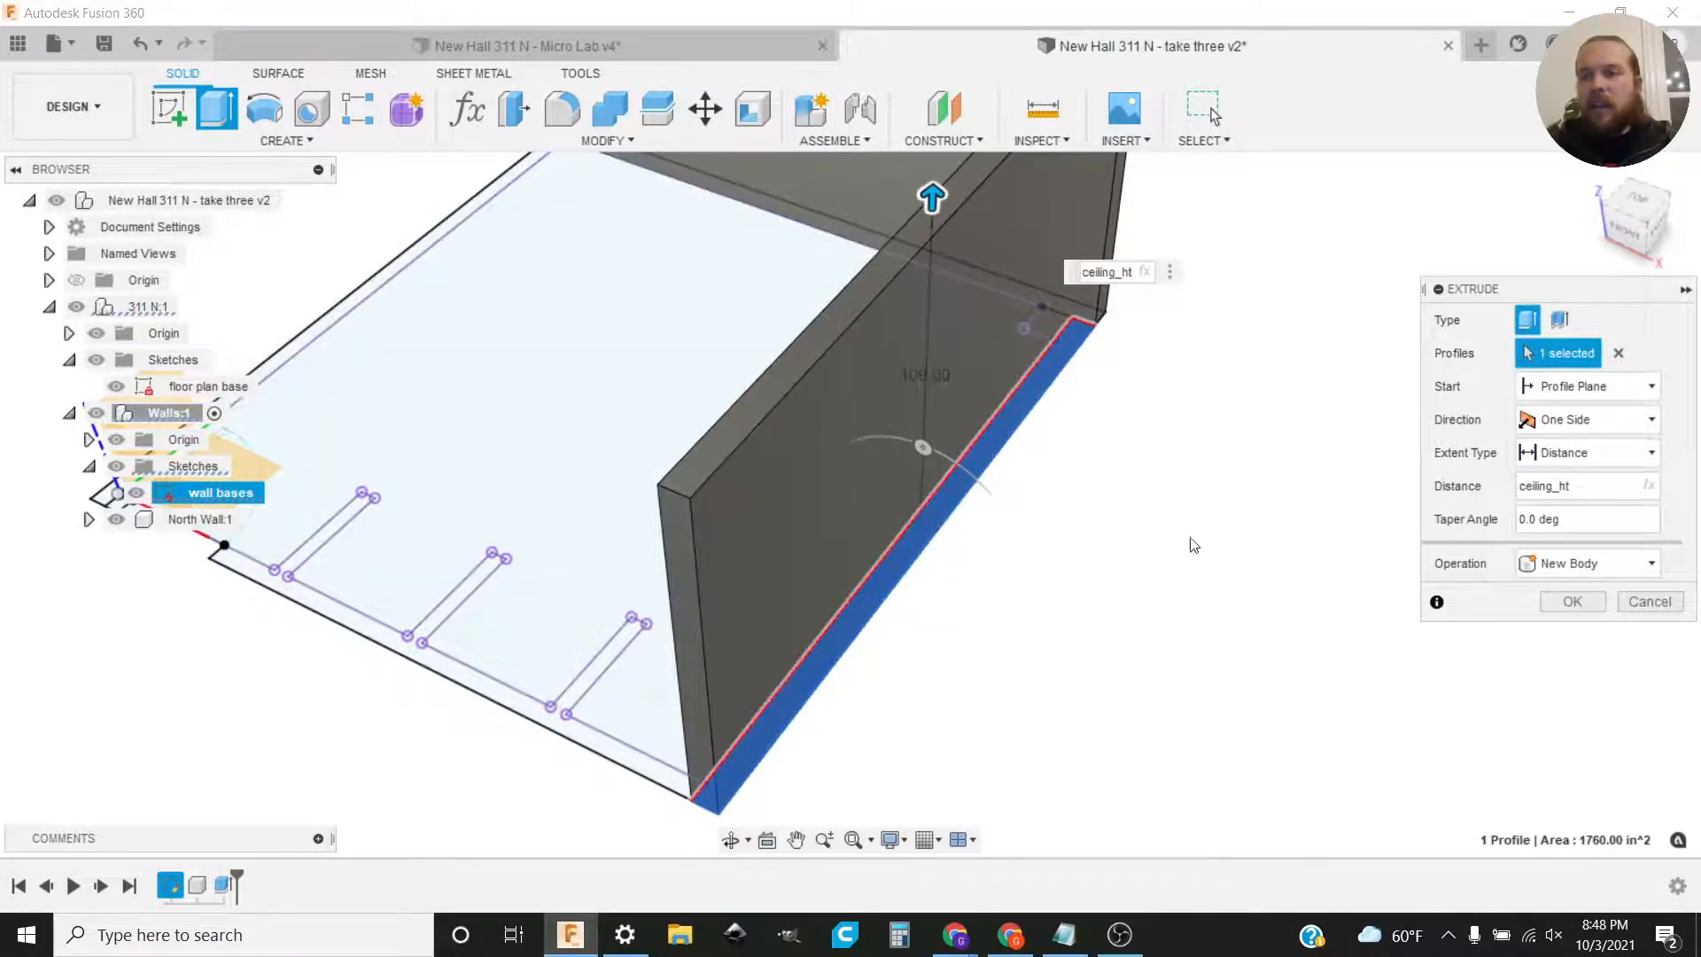
pyautogui.click(1607, 565)
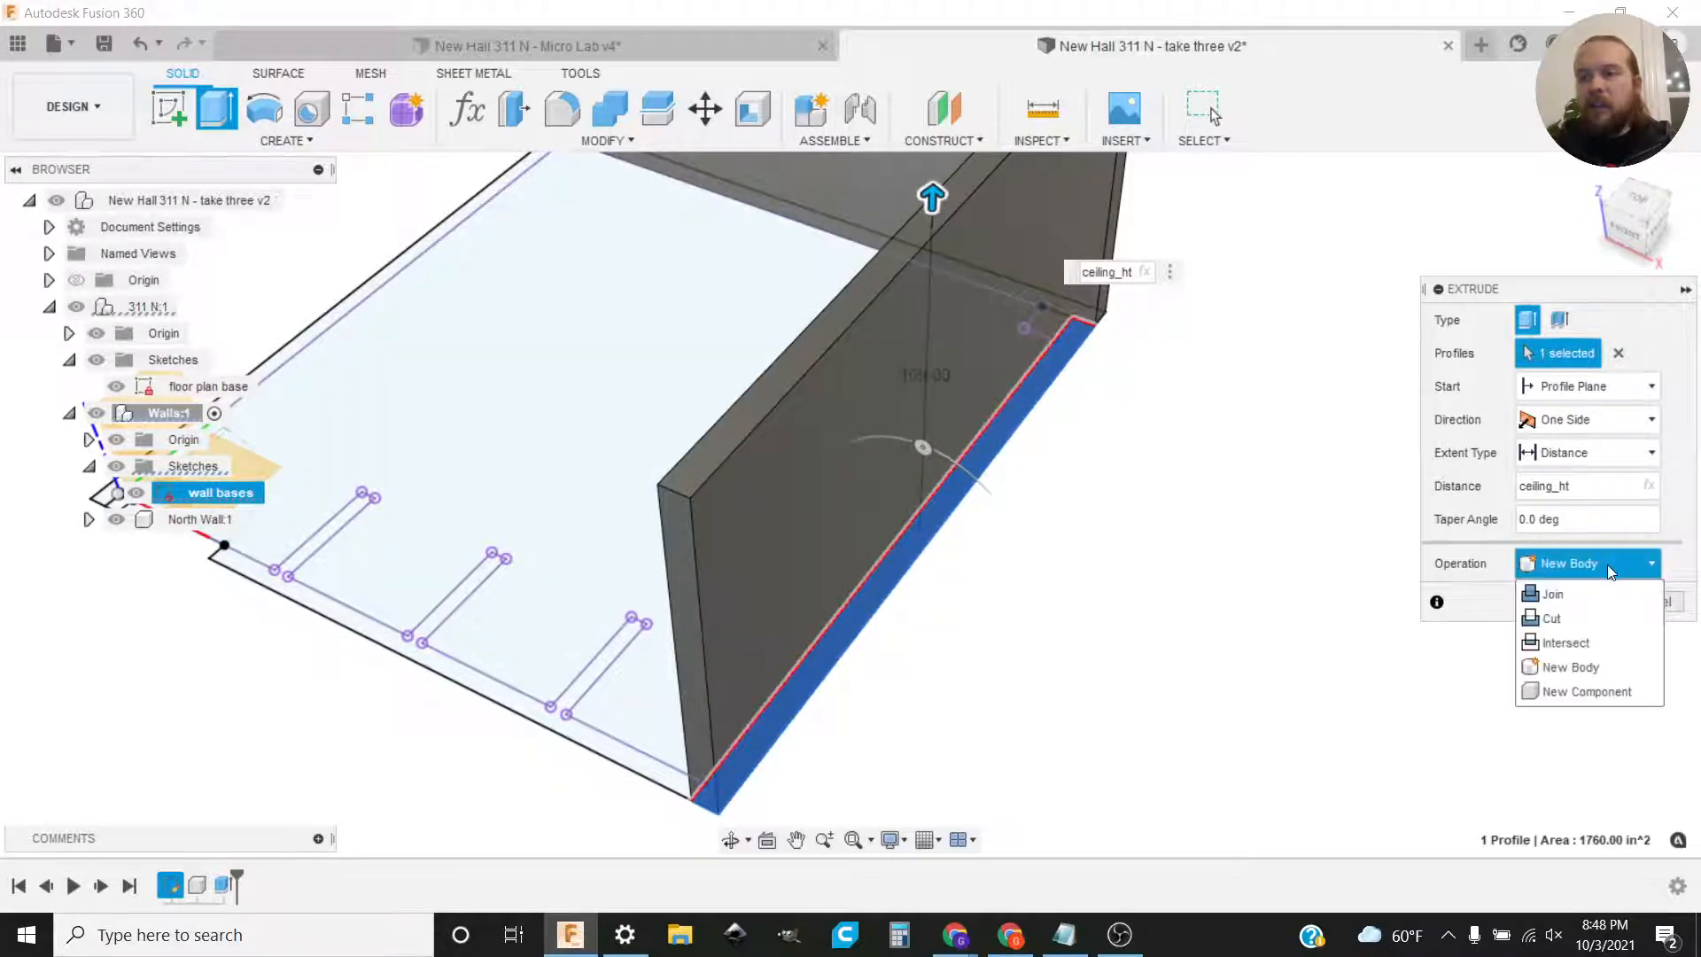
pyautogui.click(1596, 691)
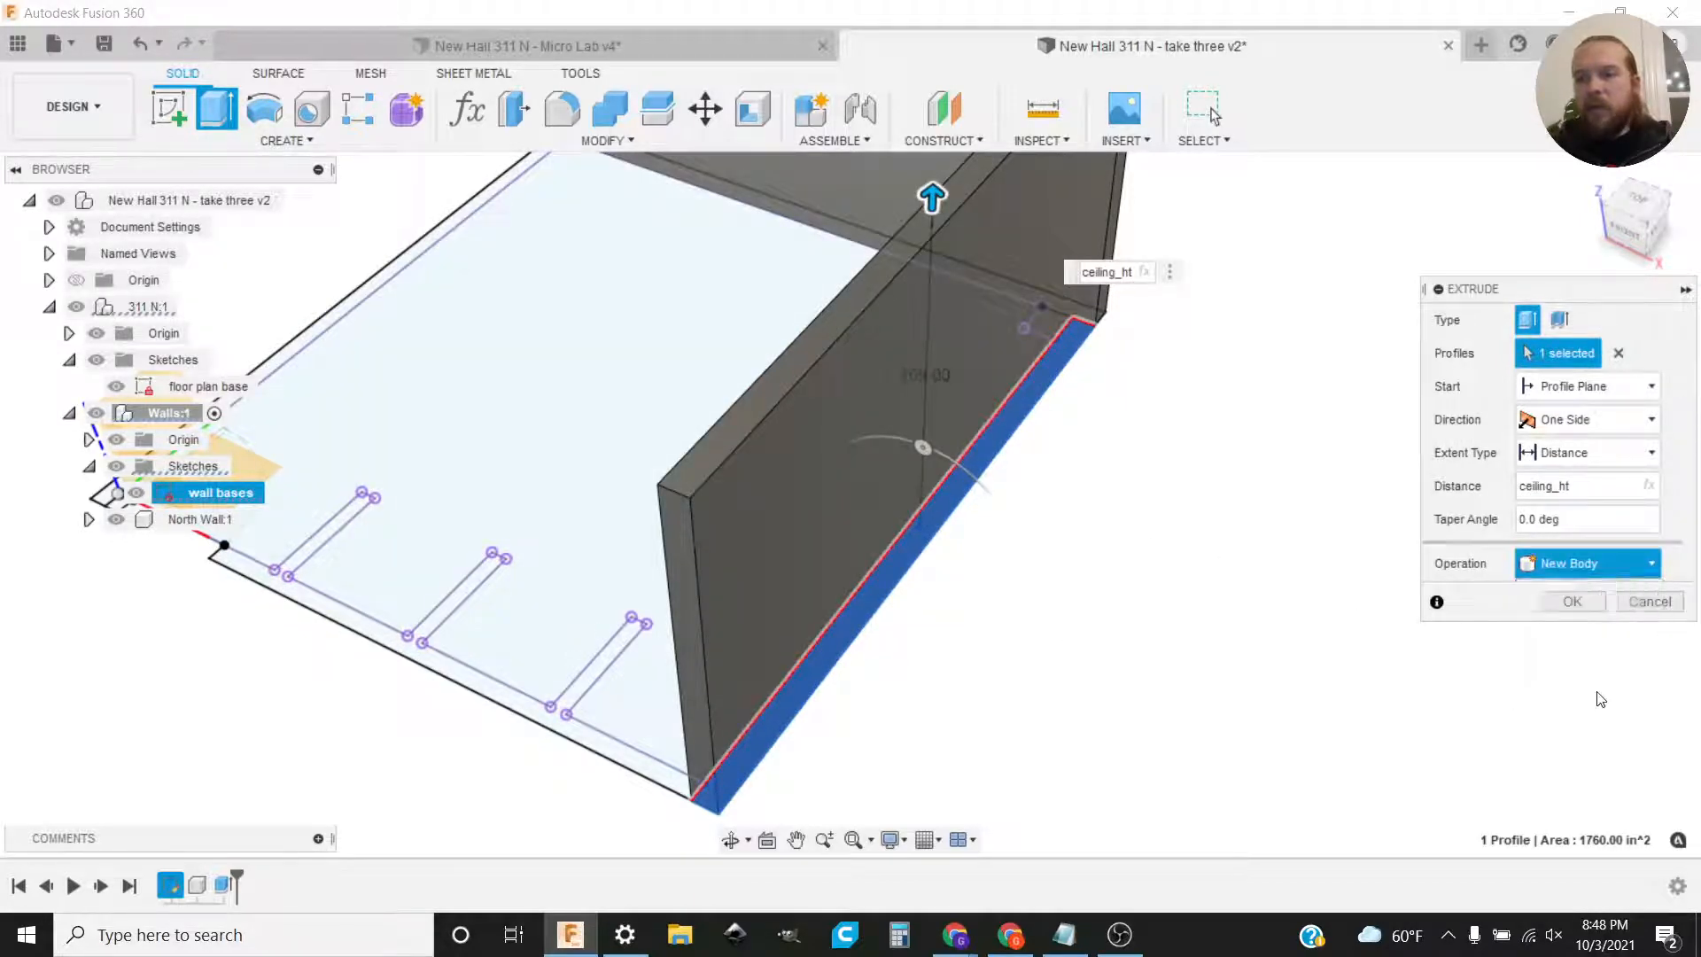
pyautogui.click(1566, 605)
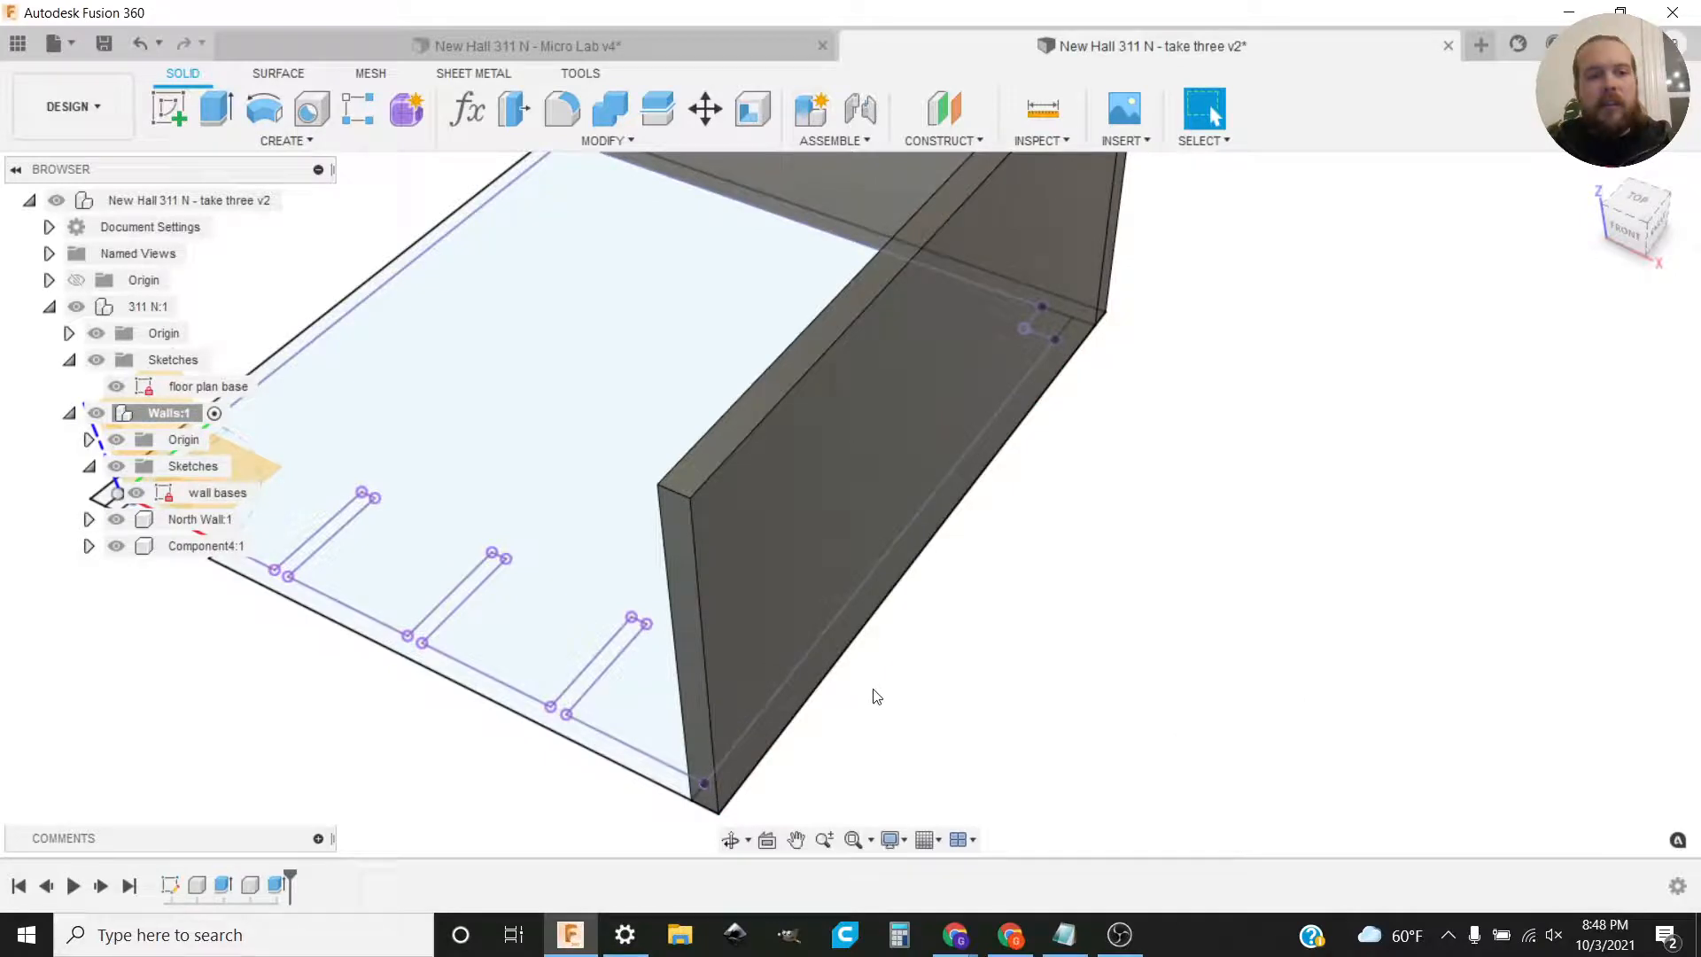
# Step: Rename the newly extruded right-side wall component East Wall
pyautogui.keyDown('shift'); pyautogui.moveTo(897, 667); pyautogui.dragTo(1111, 744, button='middle'); pyautogui.keyUp('shift')
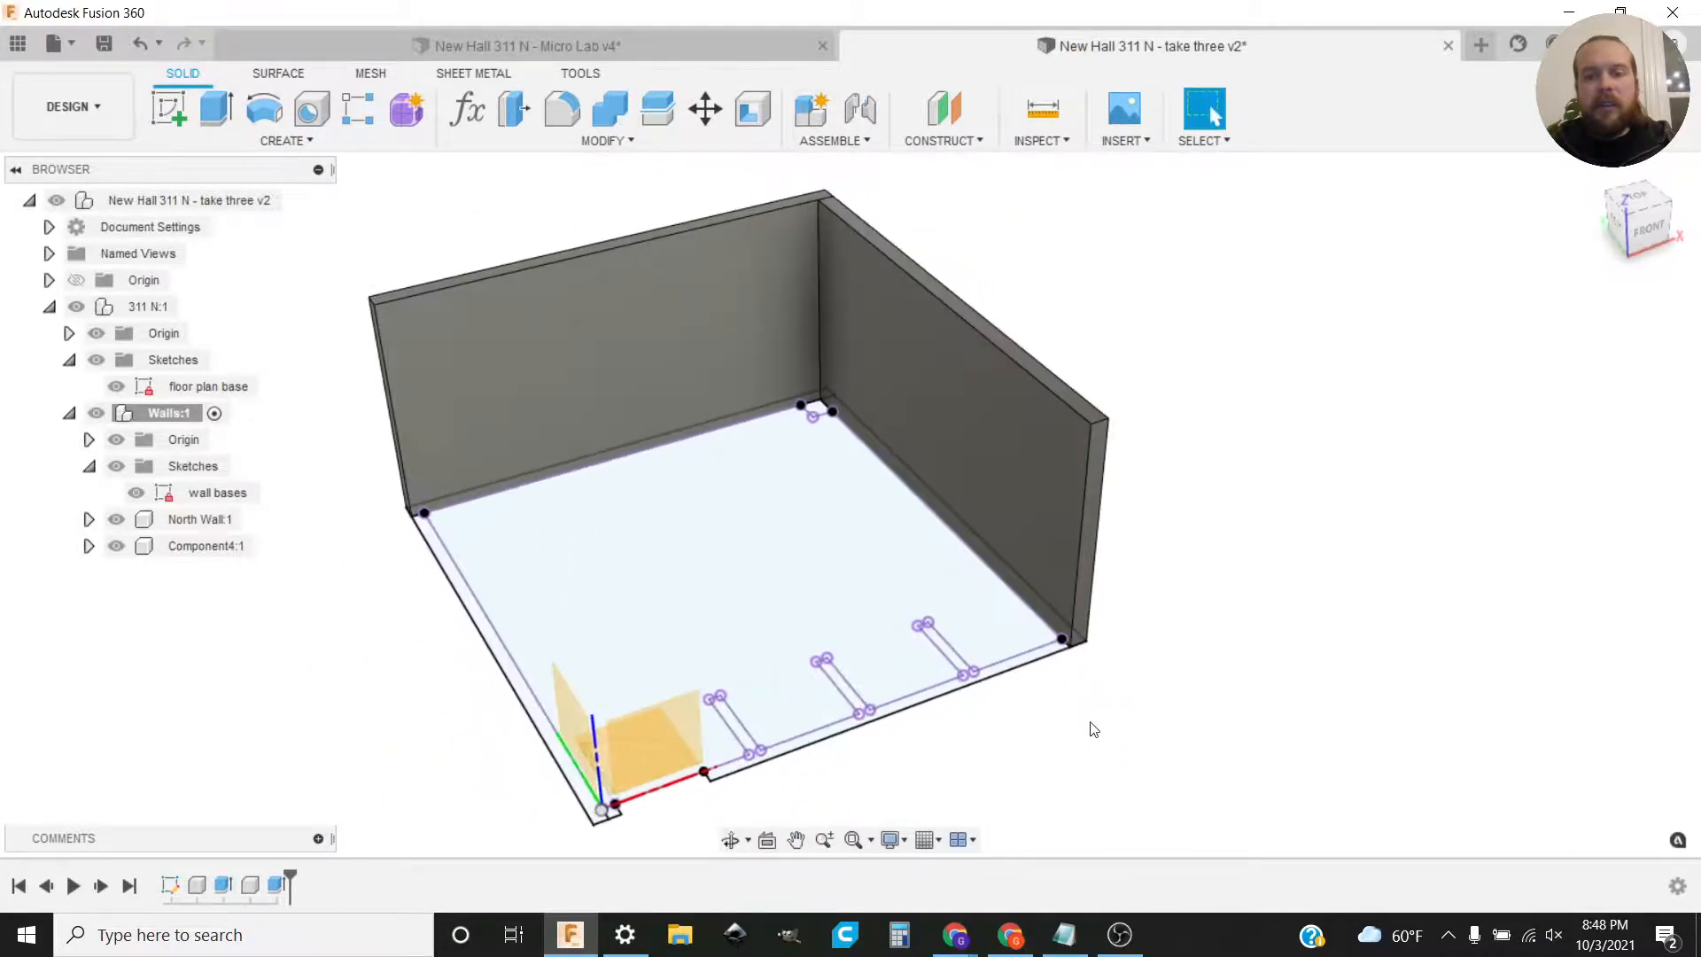
pyautogui.keyDown('shift'); pyautogui.moveTo(1187, 675); pyautogui.dragTo(1143, 656, button='middle'); pyautogui.keyUp('shift')
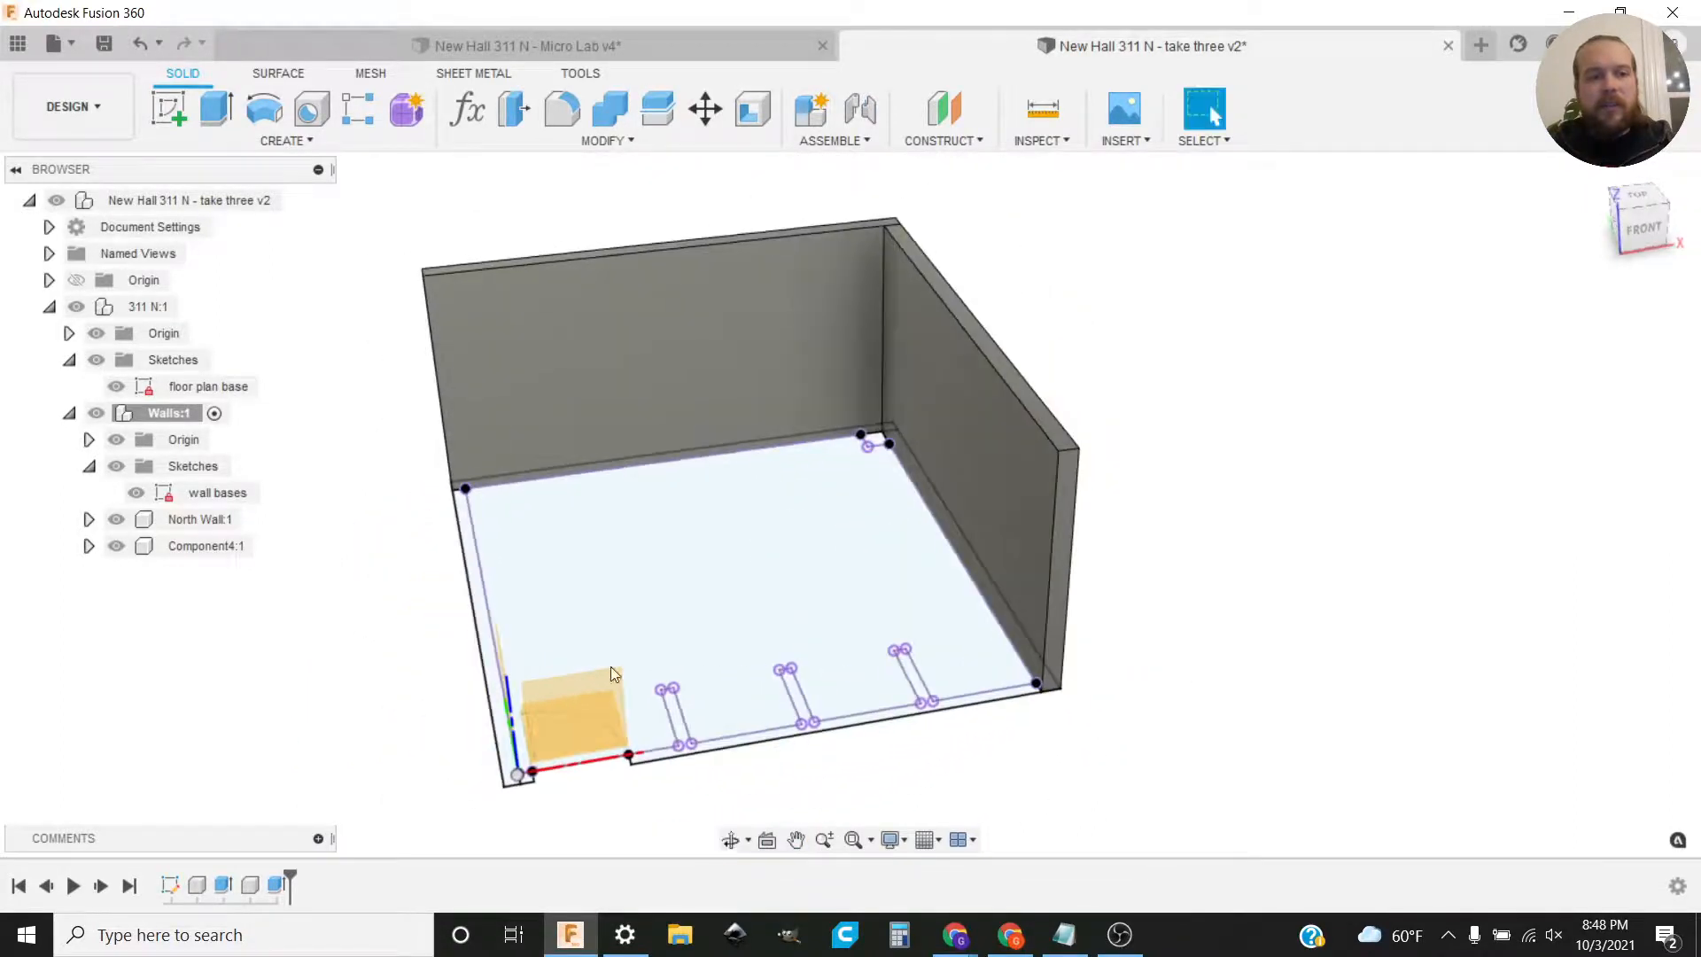
pyautogui.click(196, 547)
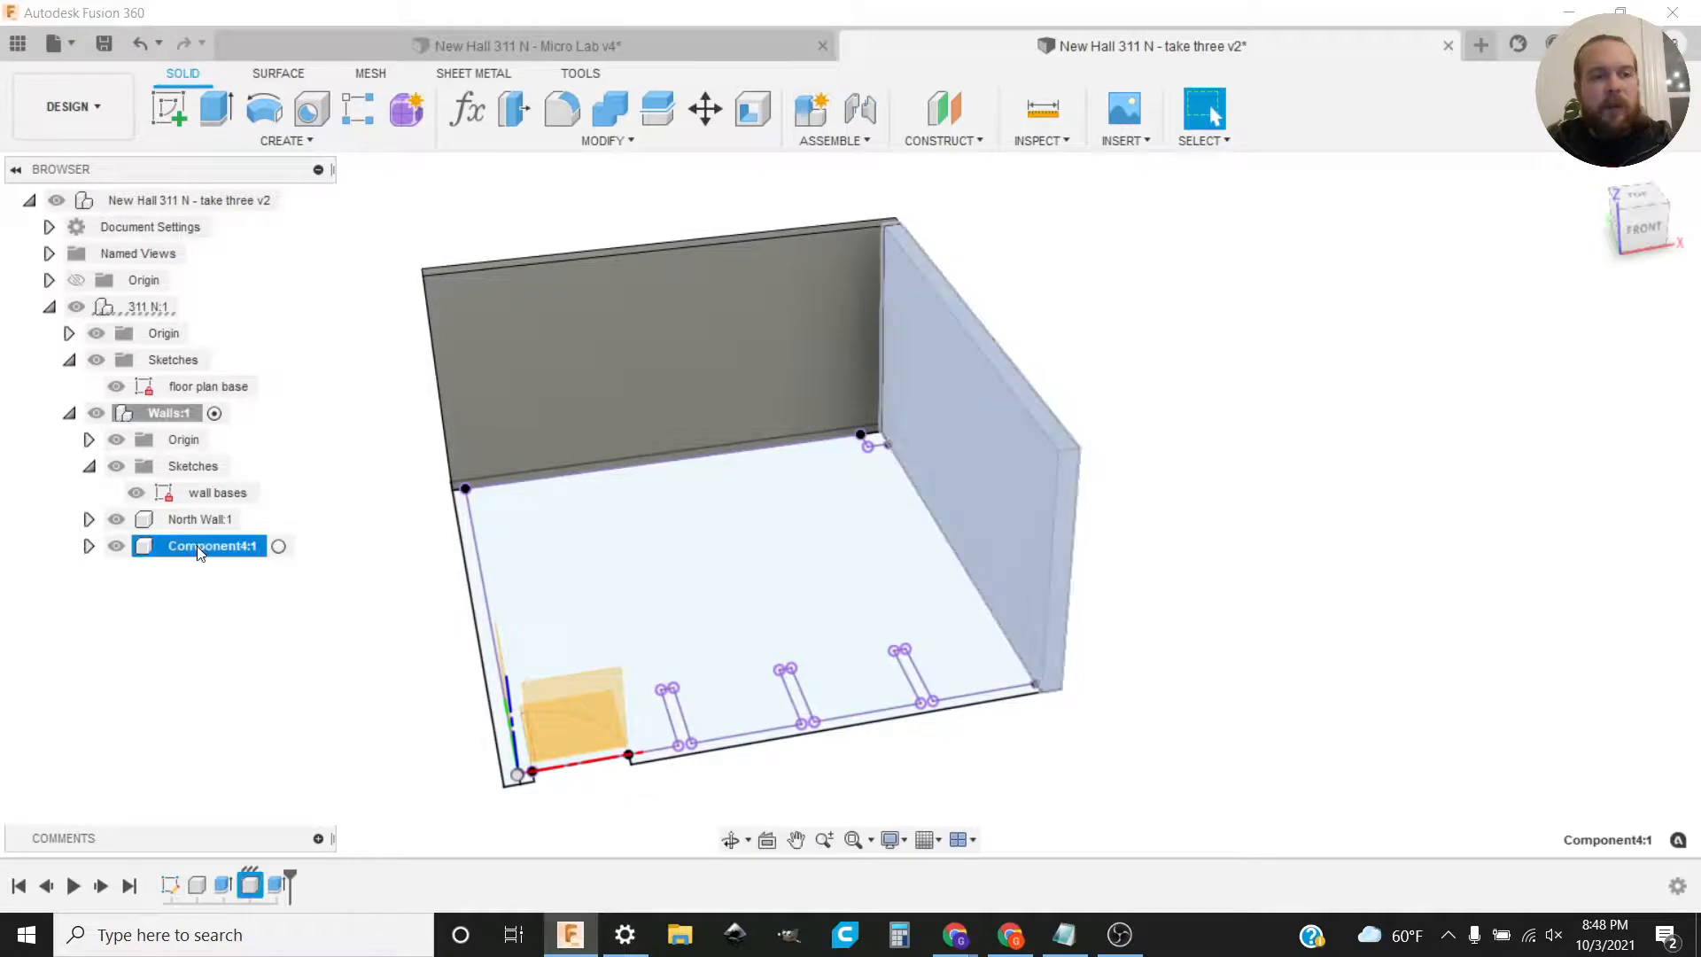
pyautogui.click(198, 549)
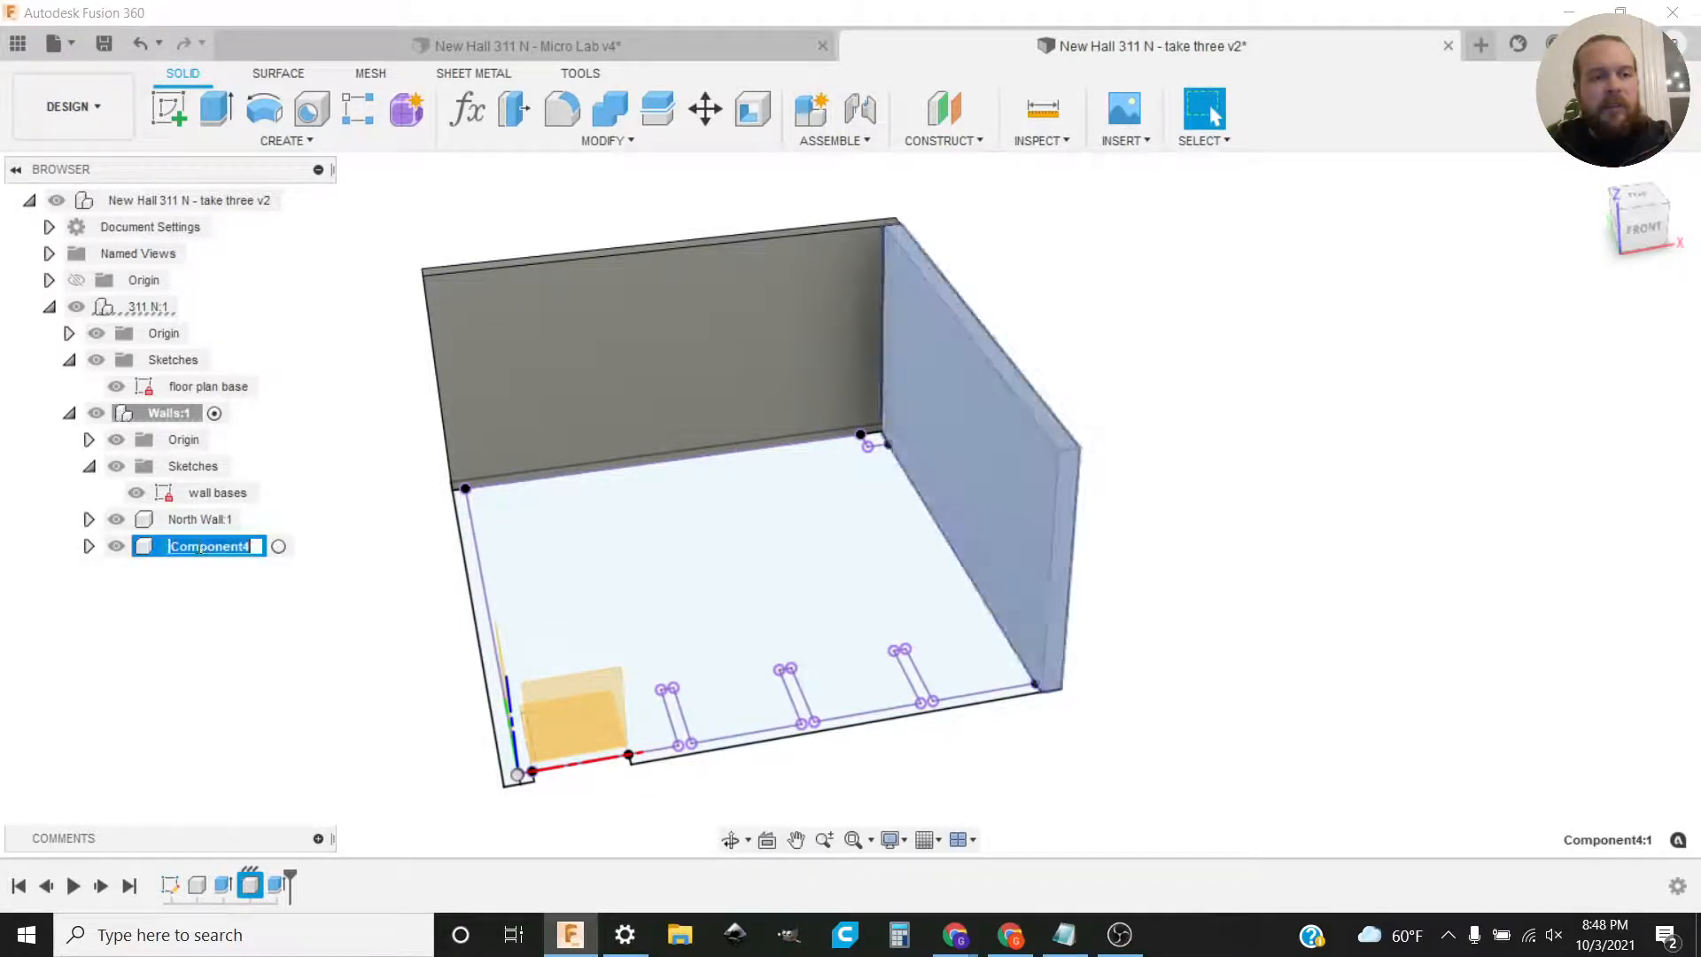
pyautogui.write('E')
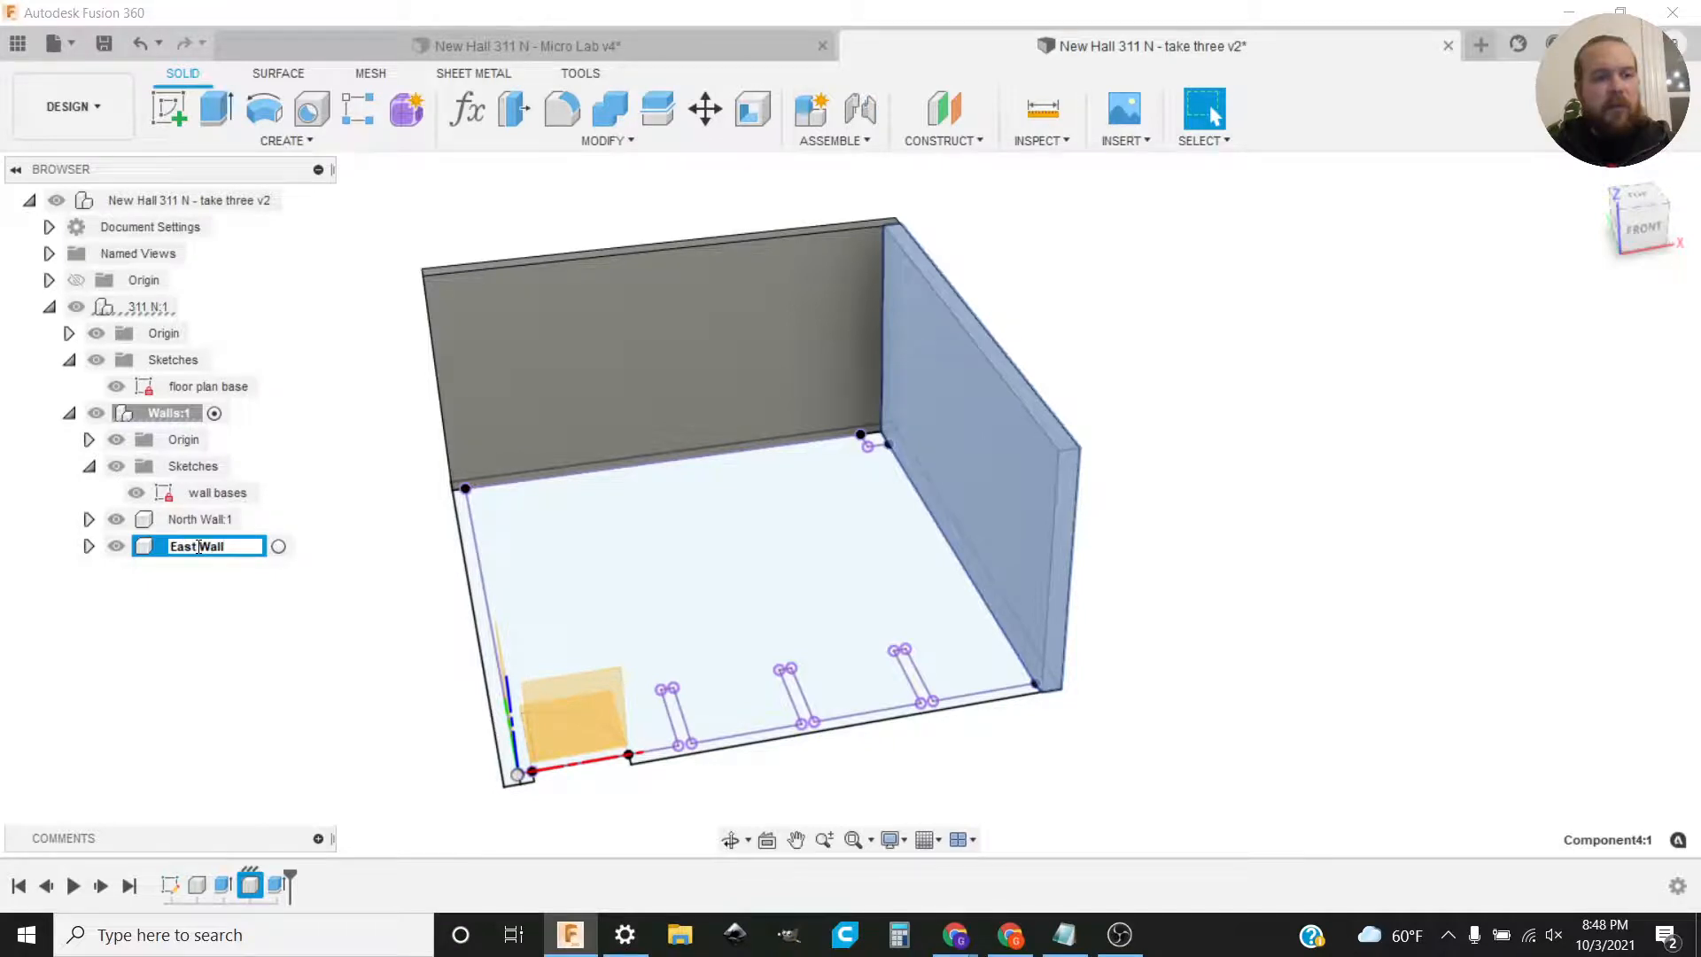
pyautogui.write('ast Wall')
pyautogui.click(349, 762)
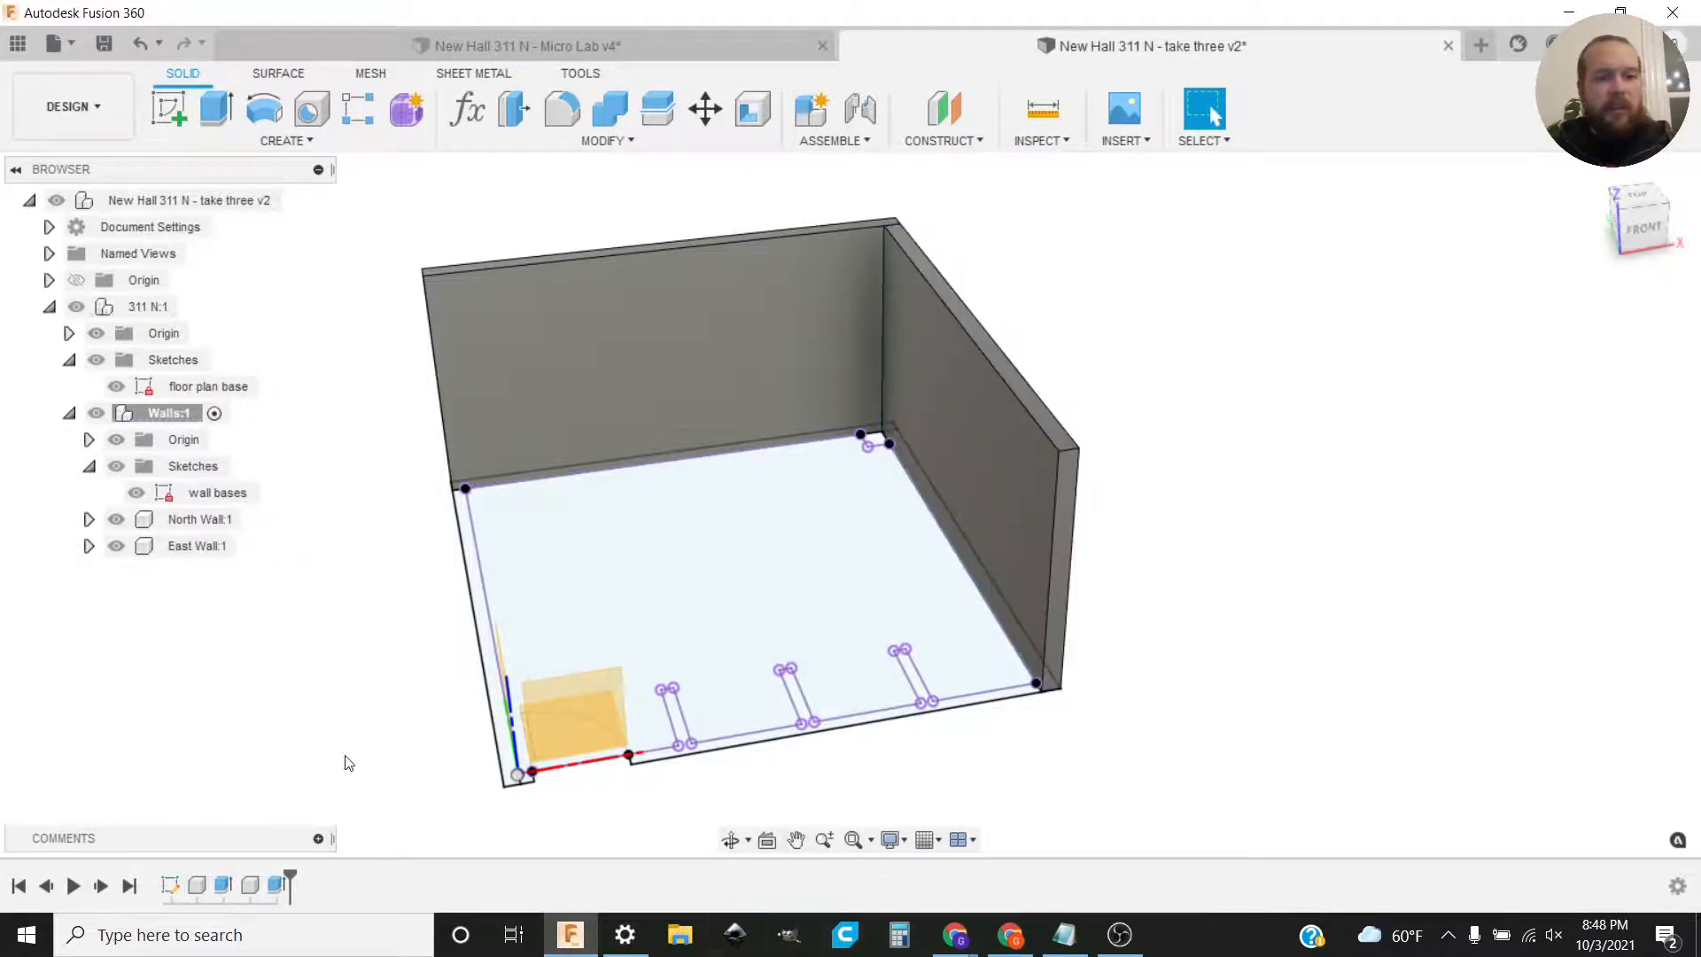
# Step: Open the wall bases sketch in the Walls component for editing, focused on the three narrow closet partition outlines
pyautogui.keyDown('shift'); pyautogui.moveTo(576, 733); pyautogui.dragTo(981, 663, button='middle'); pyautogui.keyUp('shift')
pyautogui.scroll(5, 1088, 623)
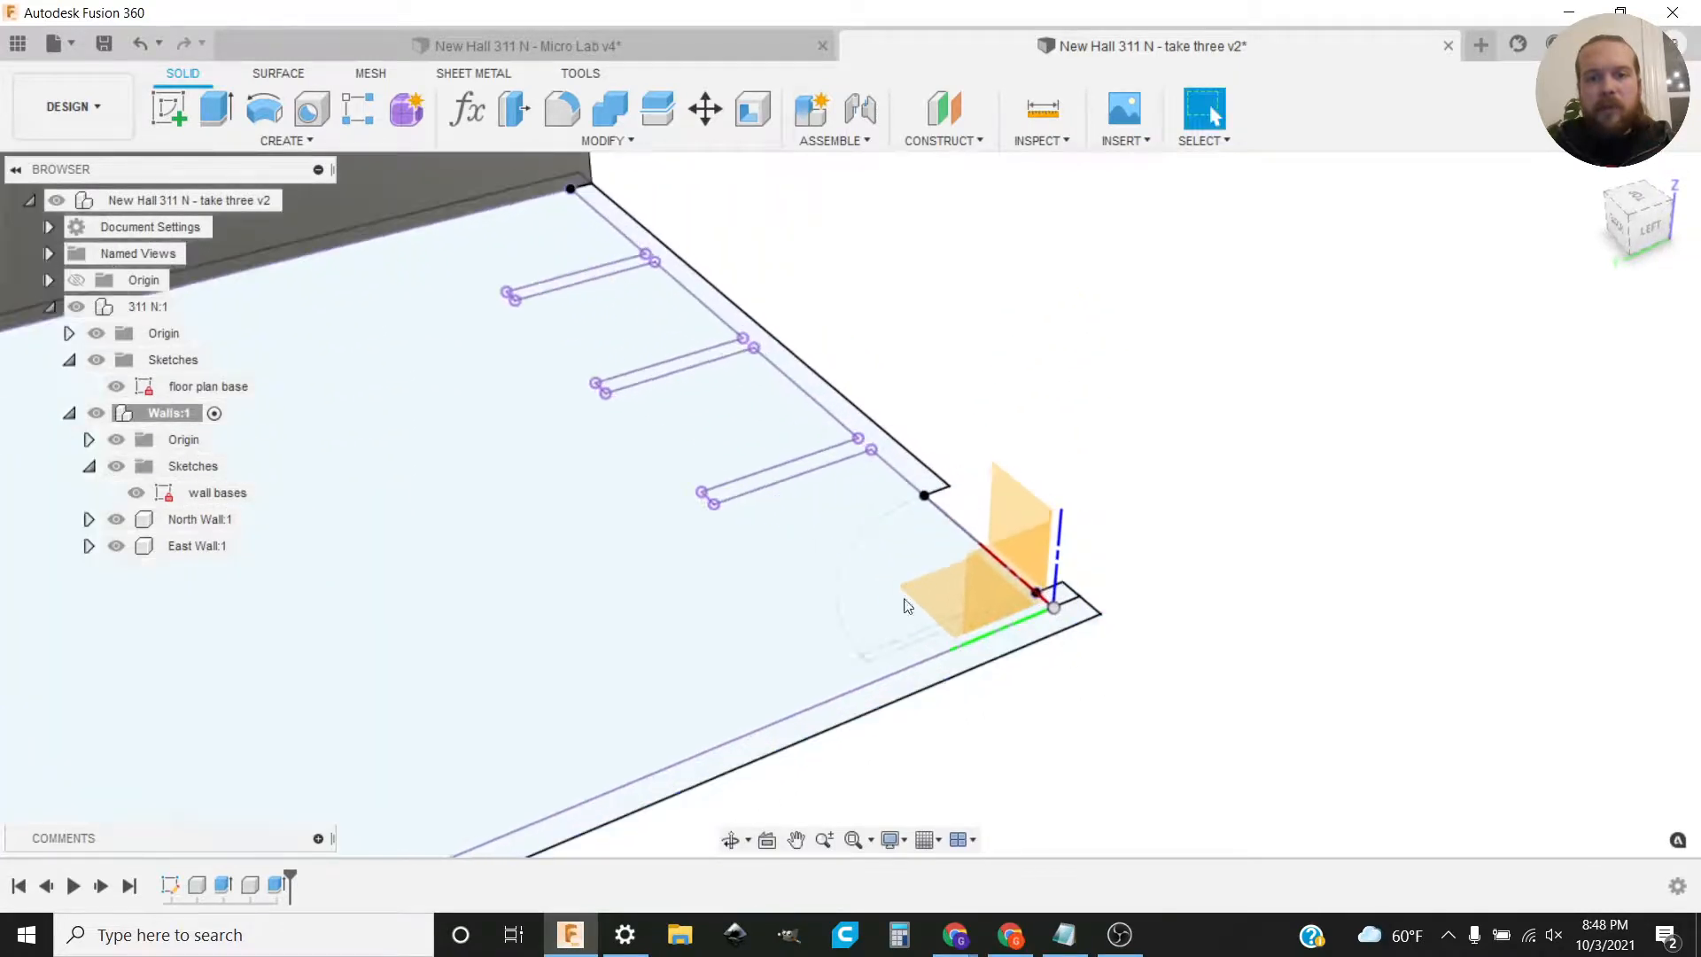
pyautogui.moveTo(875, 598); pyautogui.dragTo(960, 665, button='middle')
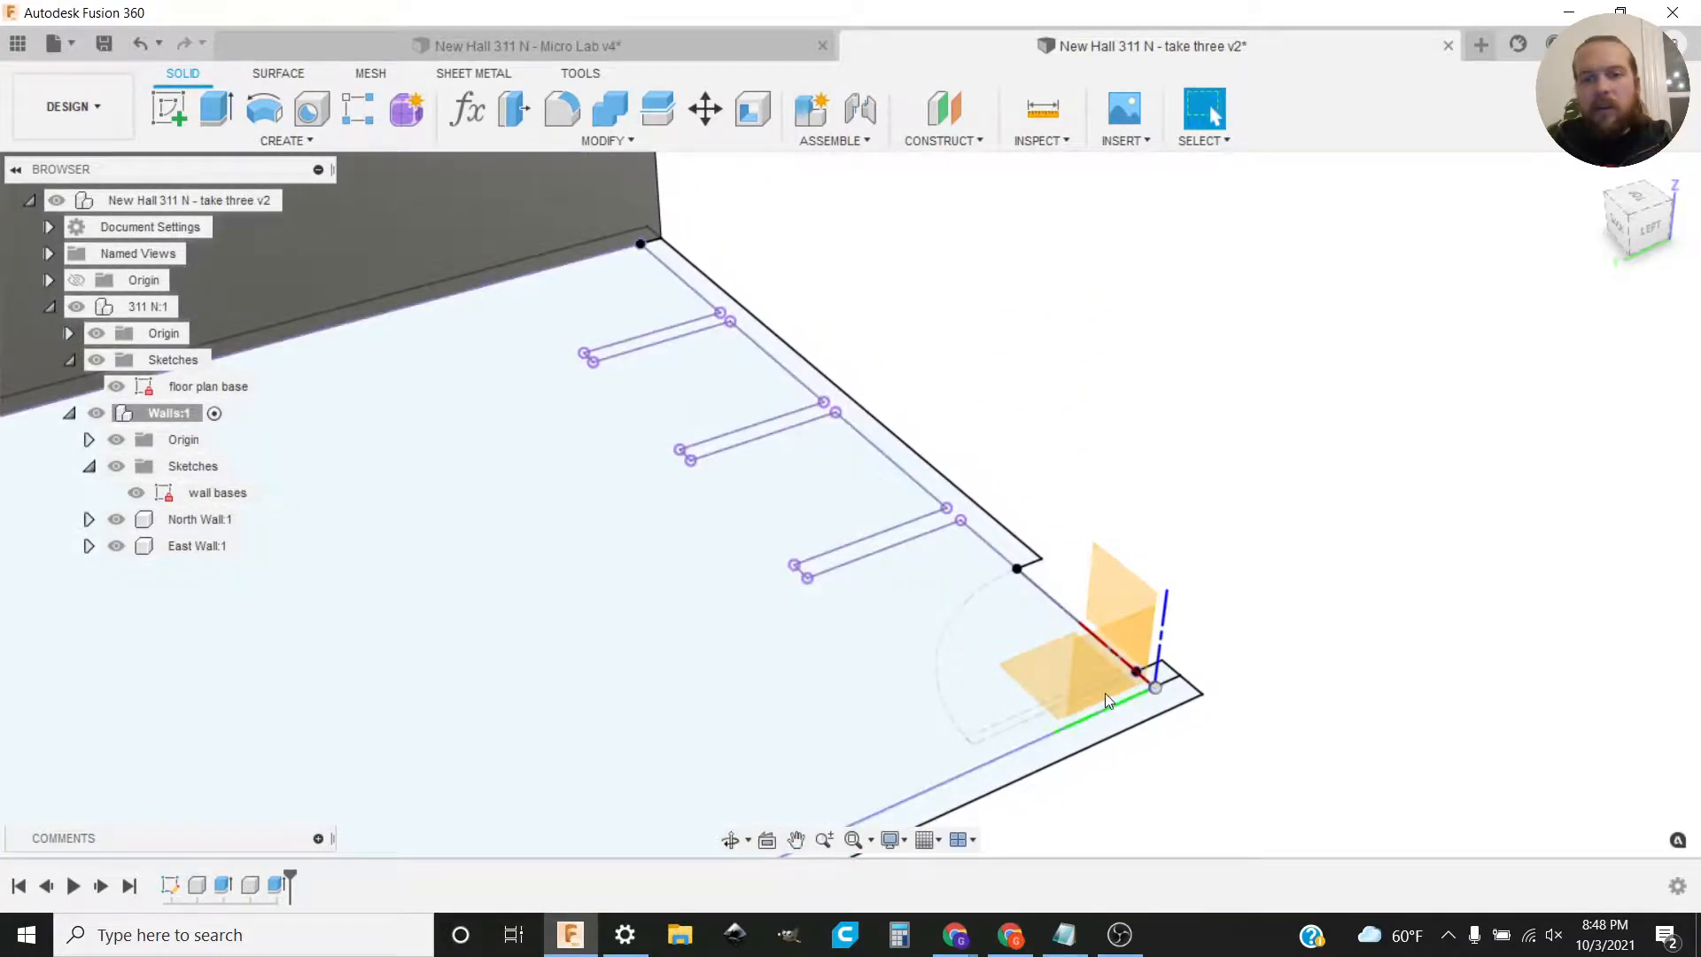
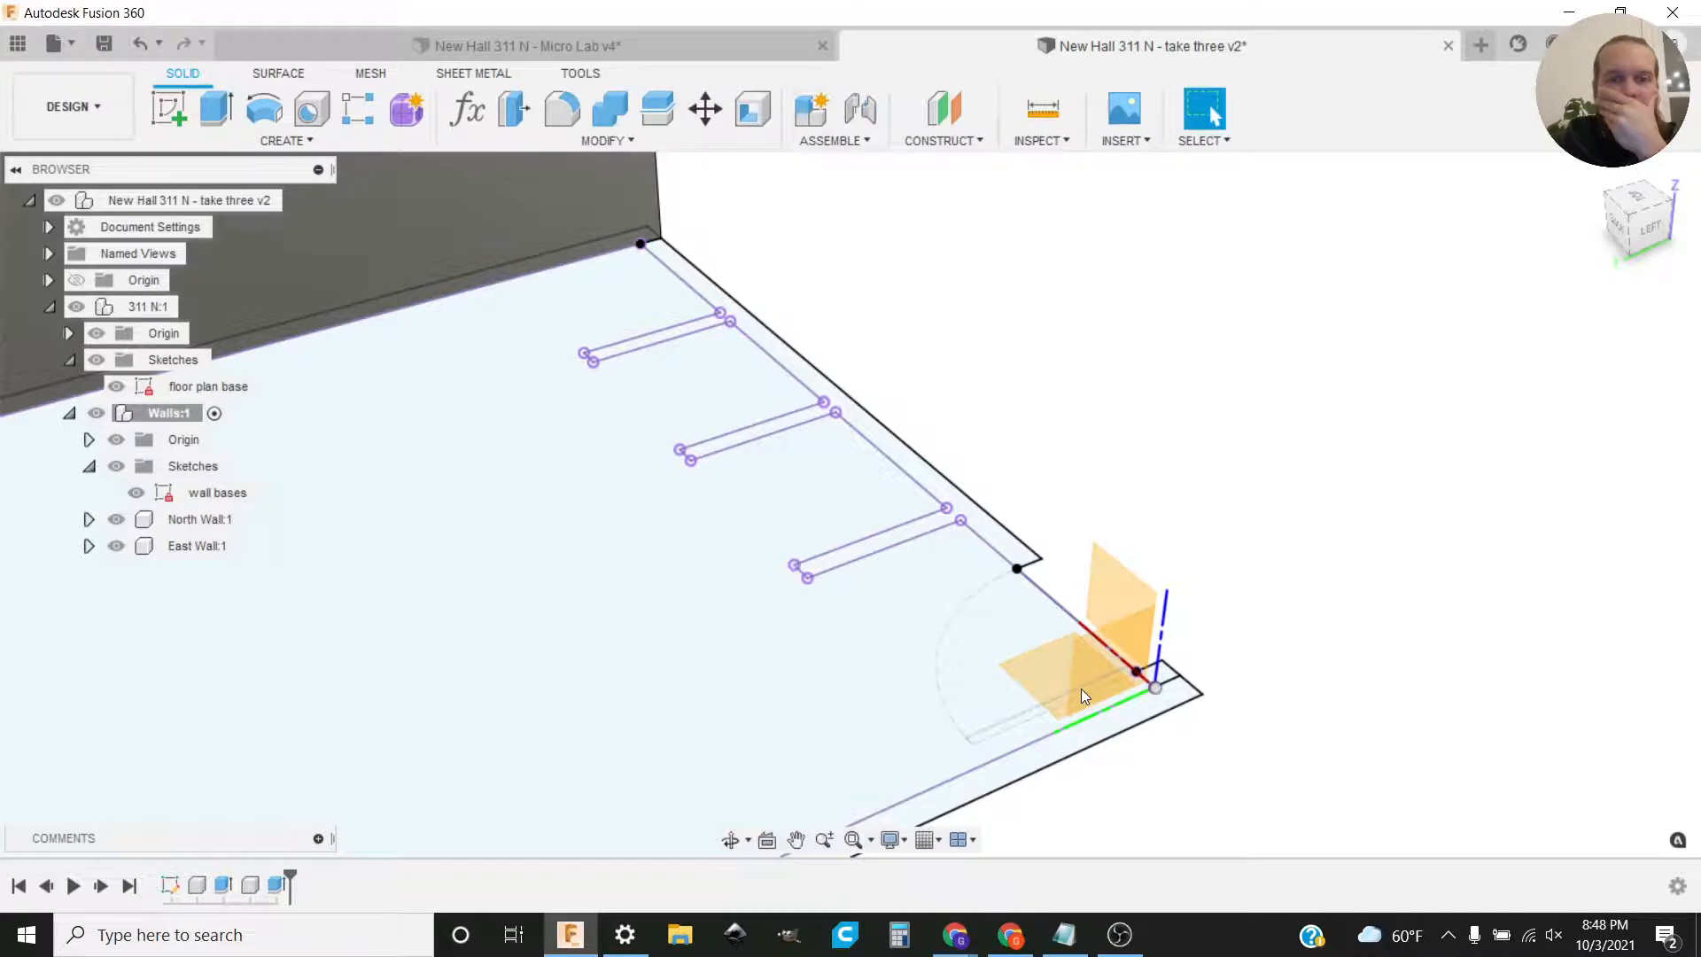
pyautogui.keyDown('shift'); pyautogui.moveTo(1262, 725); pyautogui.dragTo(797, 653, button='middle'); pyautogui.keyUp('shift')
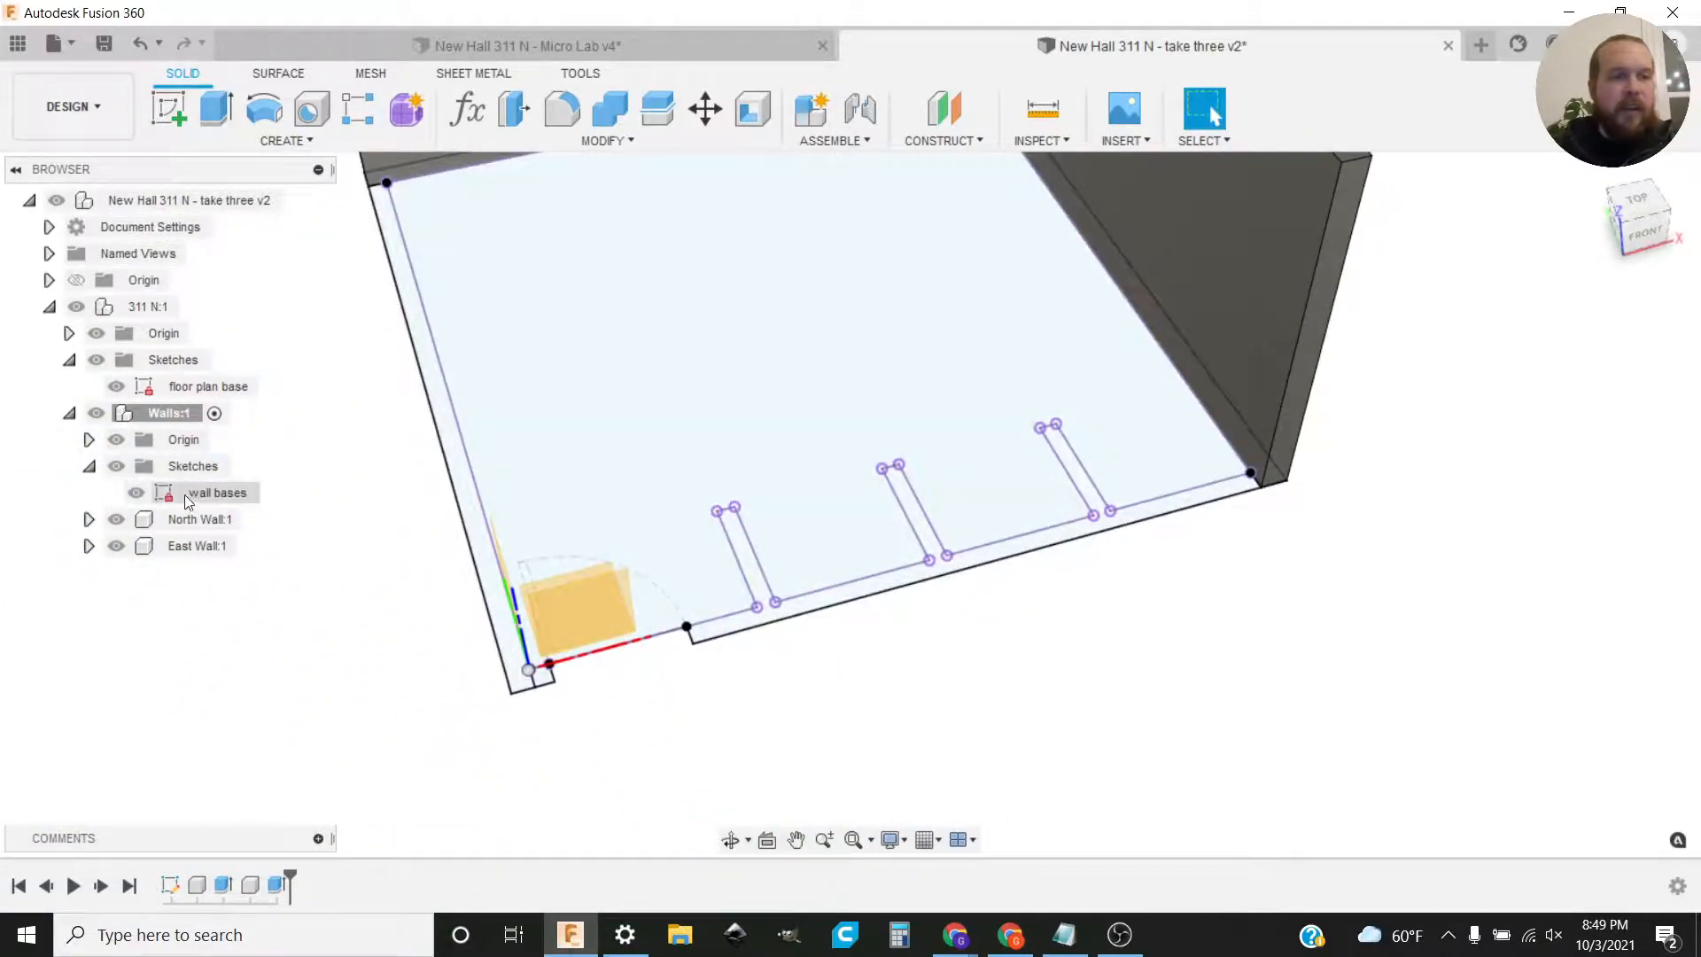
pyautogui.click(209, 492)
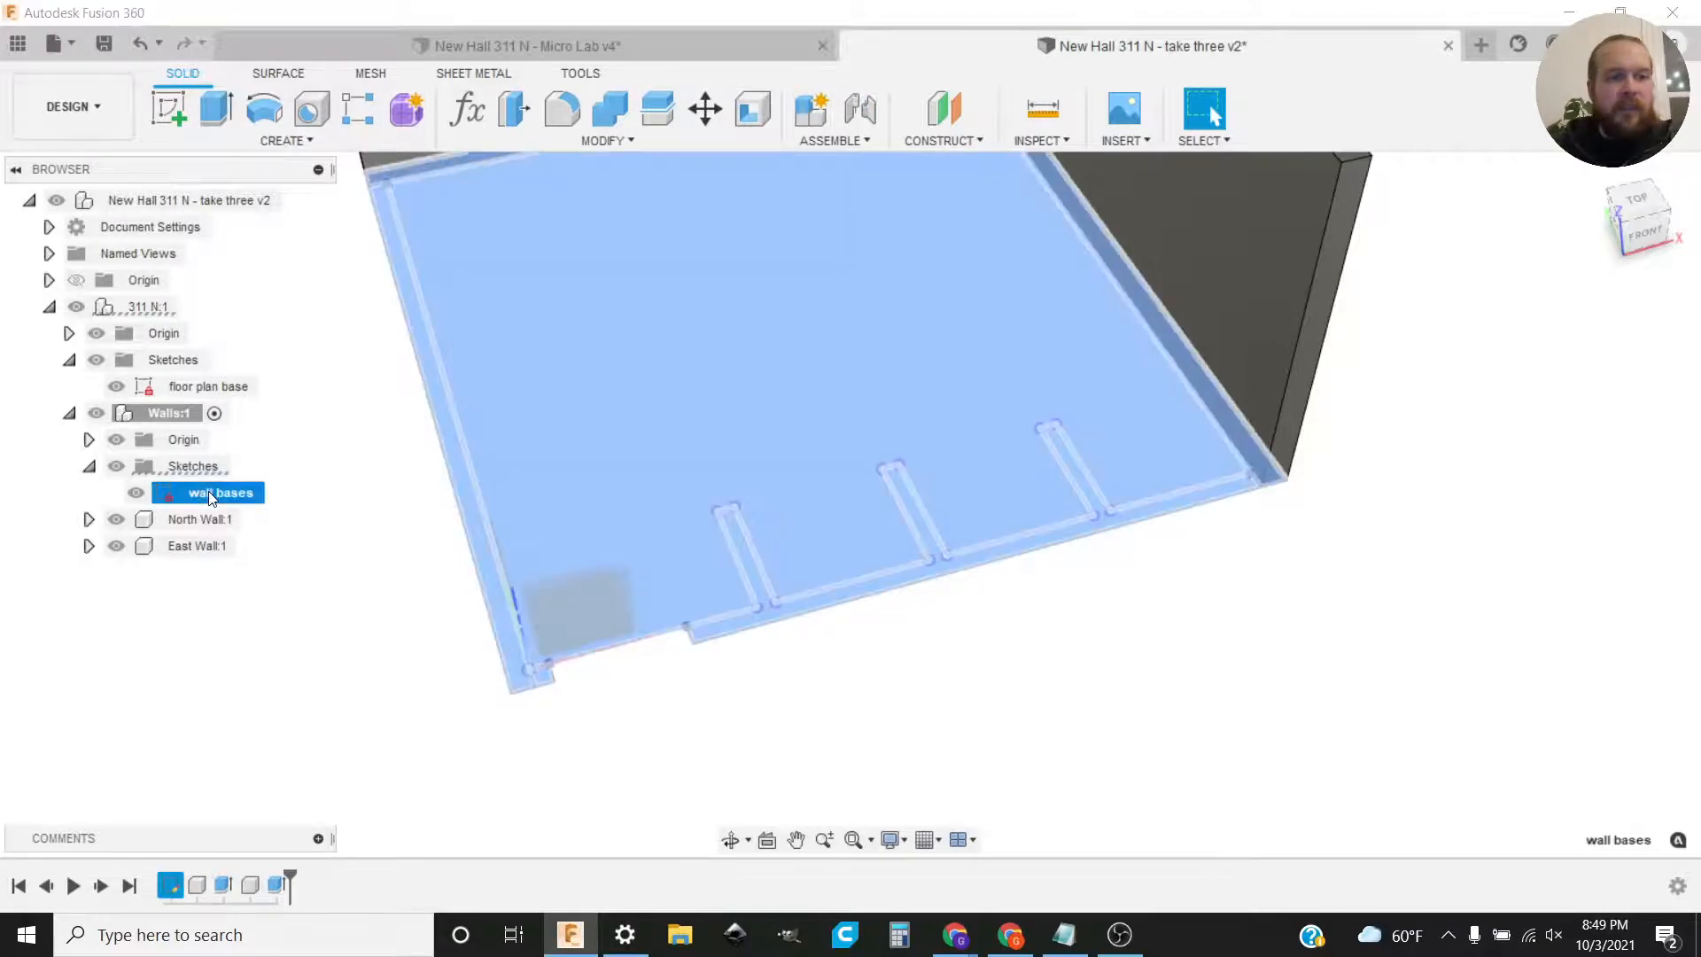
pyautogui.rightClick(211, 493)
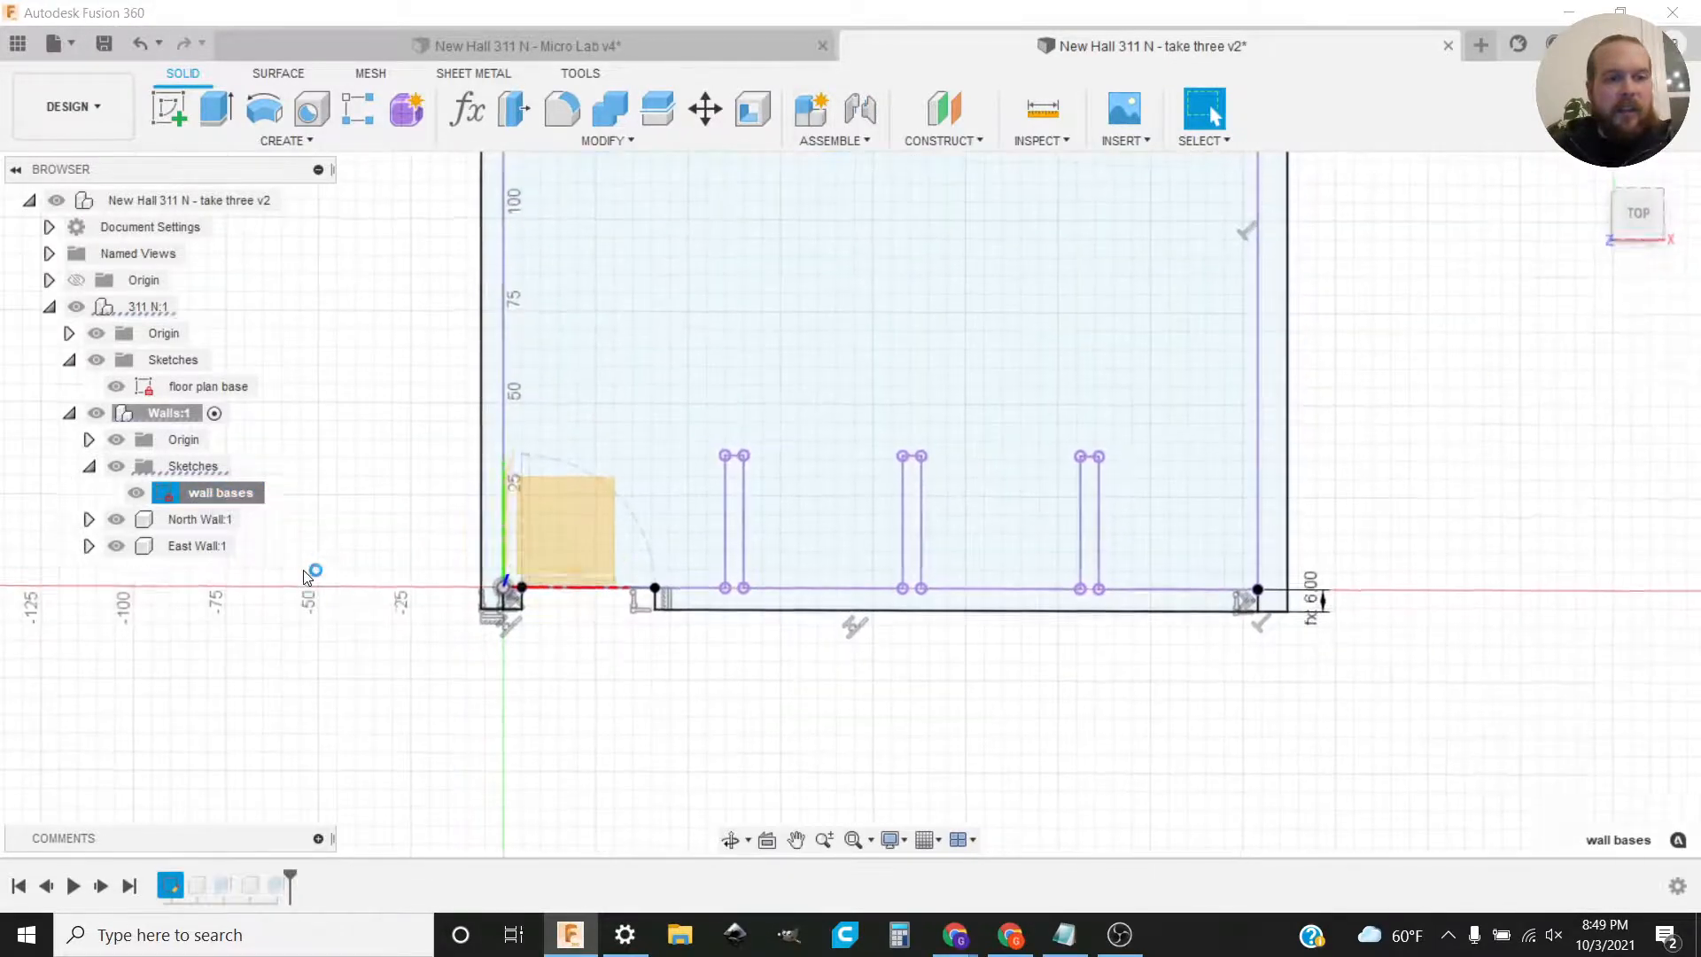
pyautogui.scroll(3, 984, 669)
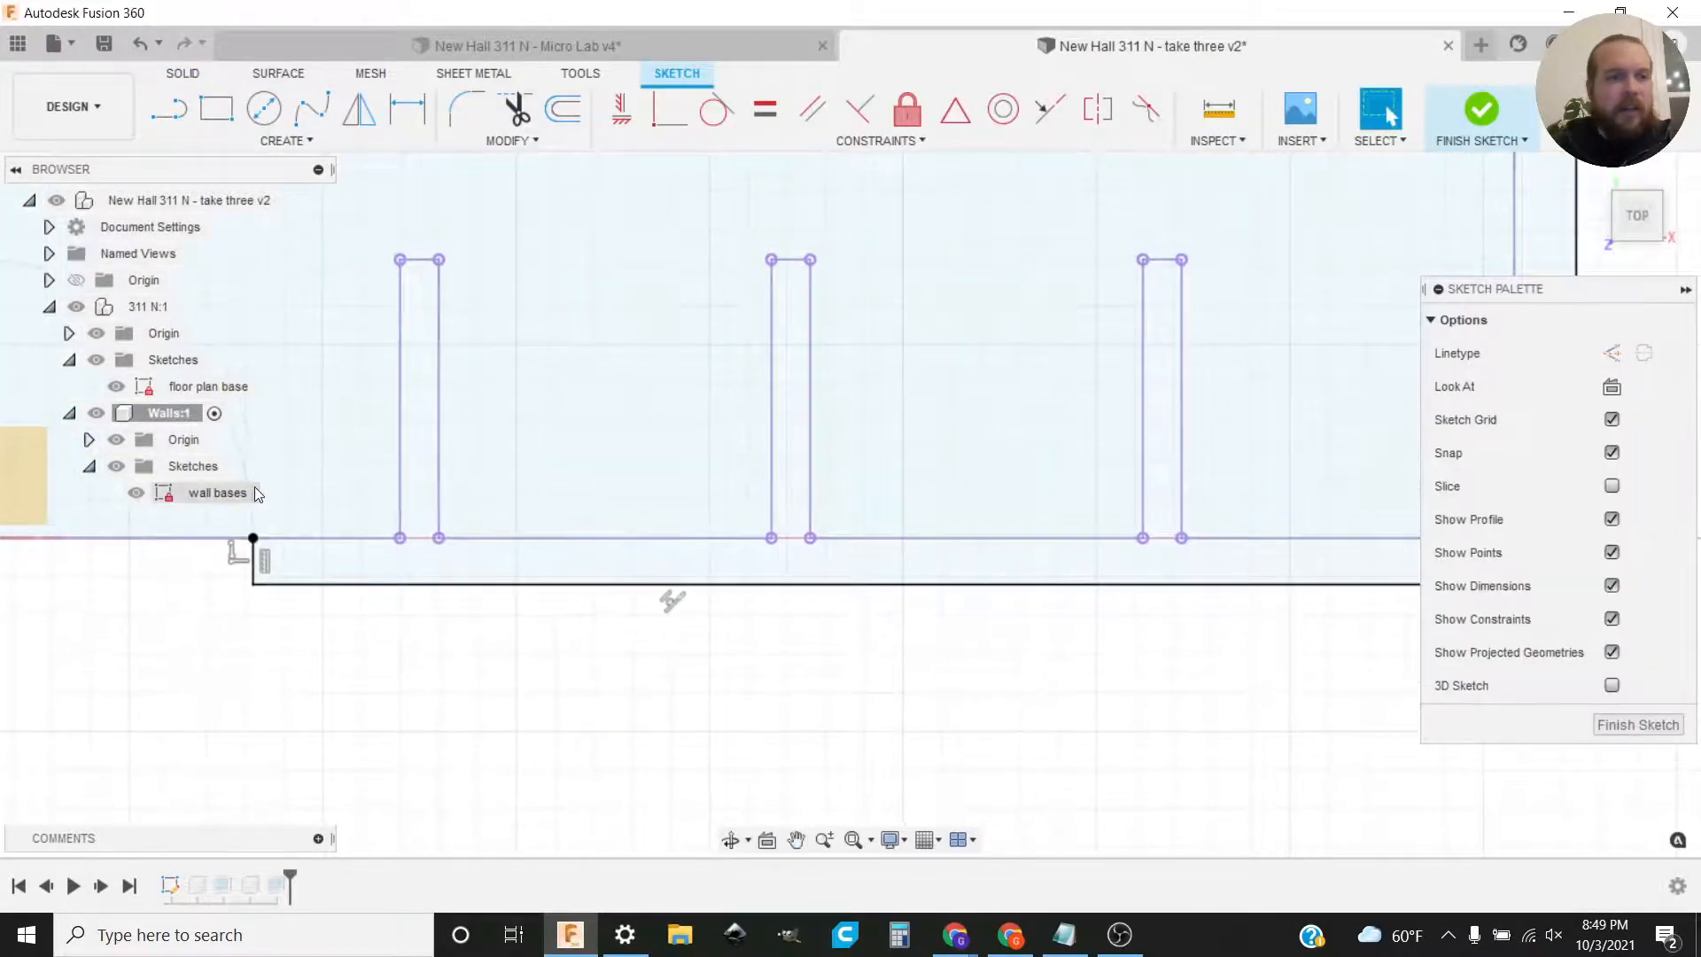
# Step: Draw a line across the open base of each of the three closet partition outlines to close them along the front wall
pyautogui.press('l')
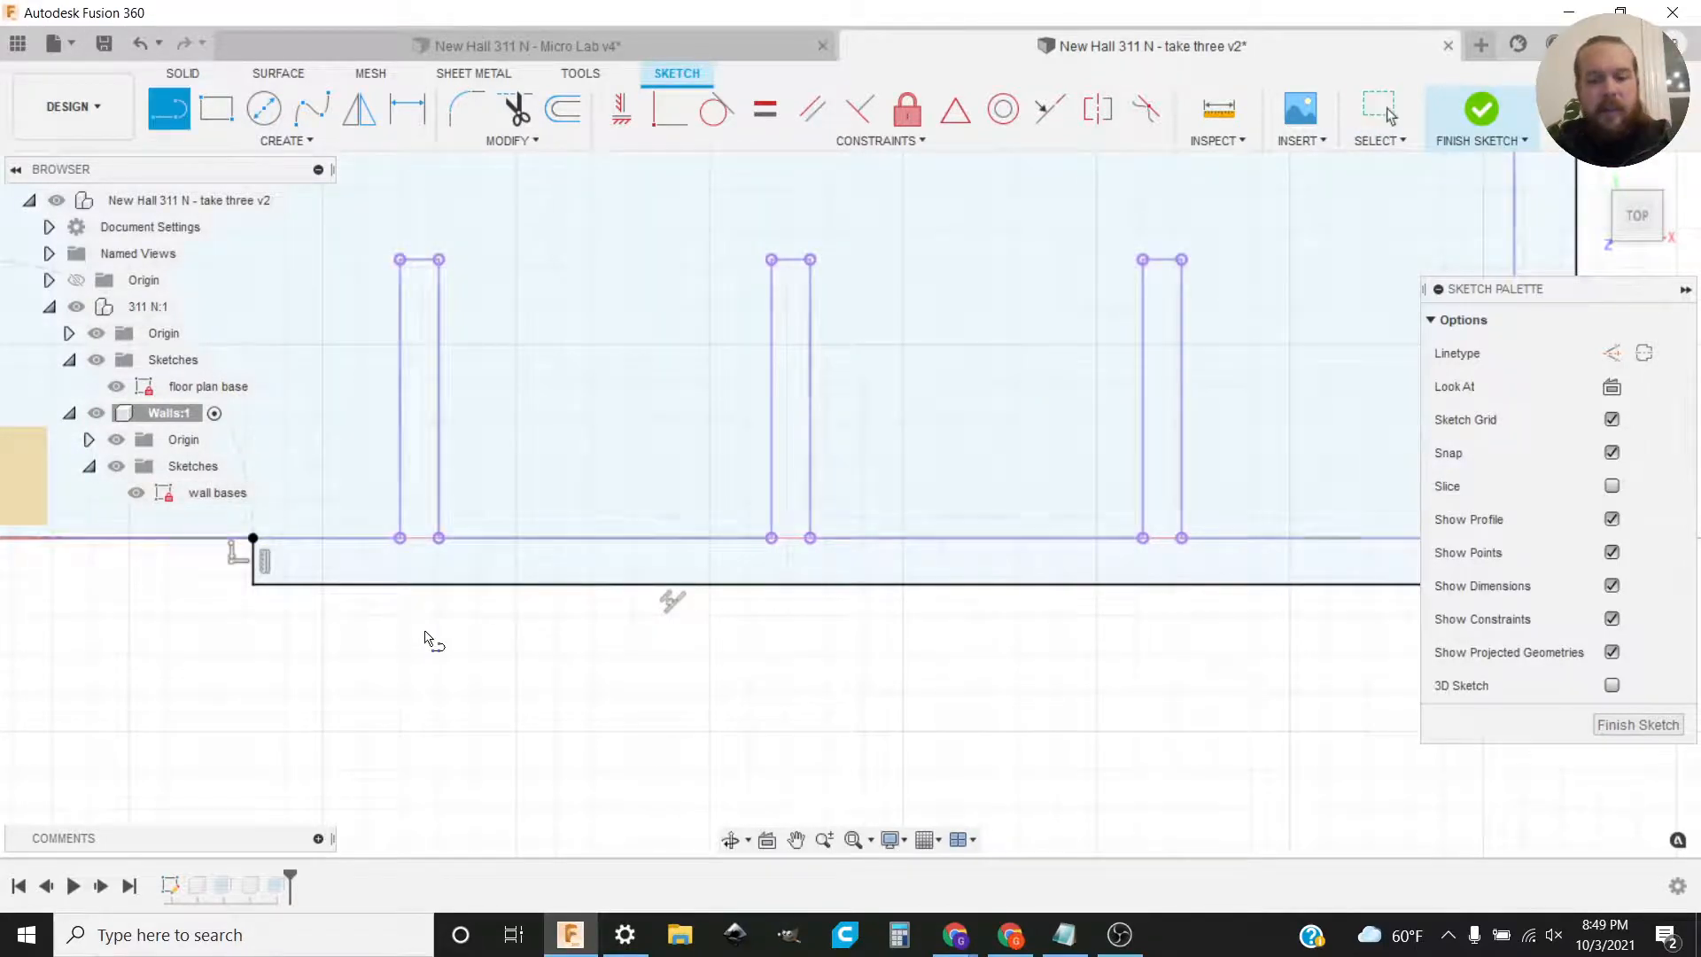
pyautogui.click(399, 538)
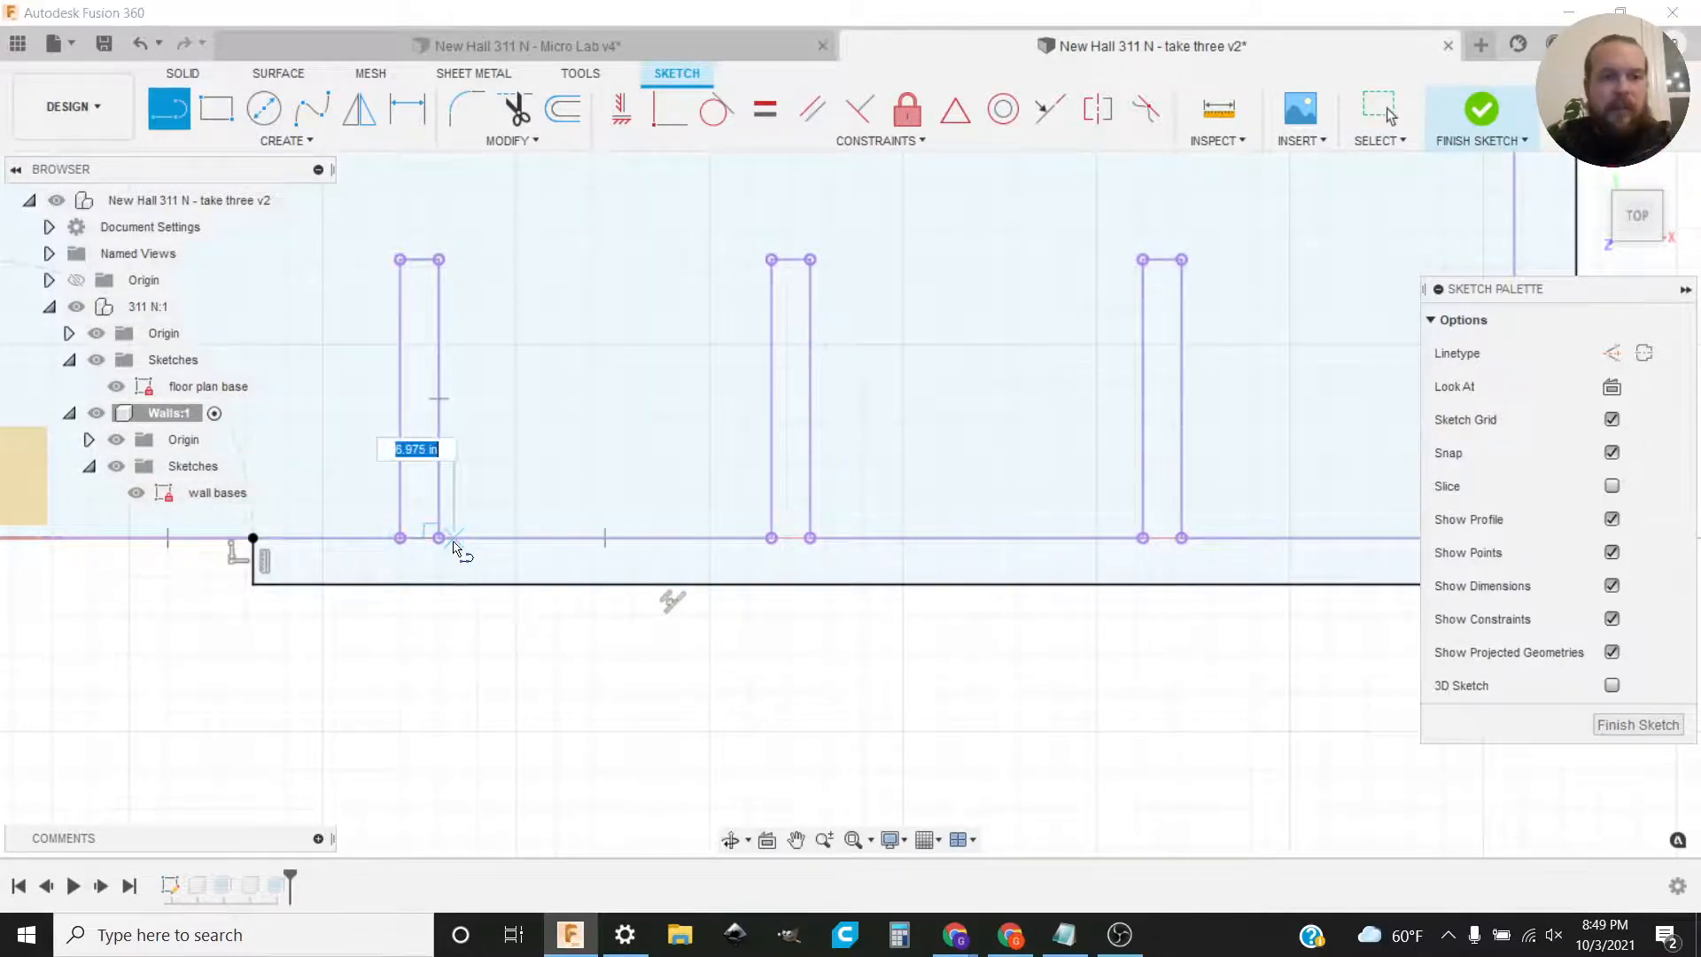
pyautogui.click(438, 537)
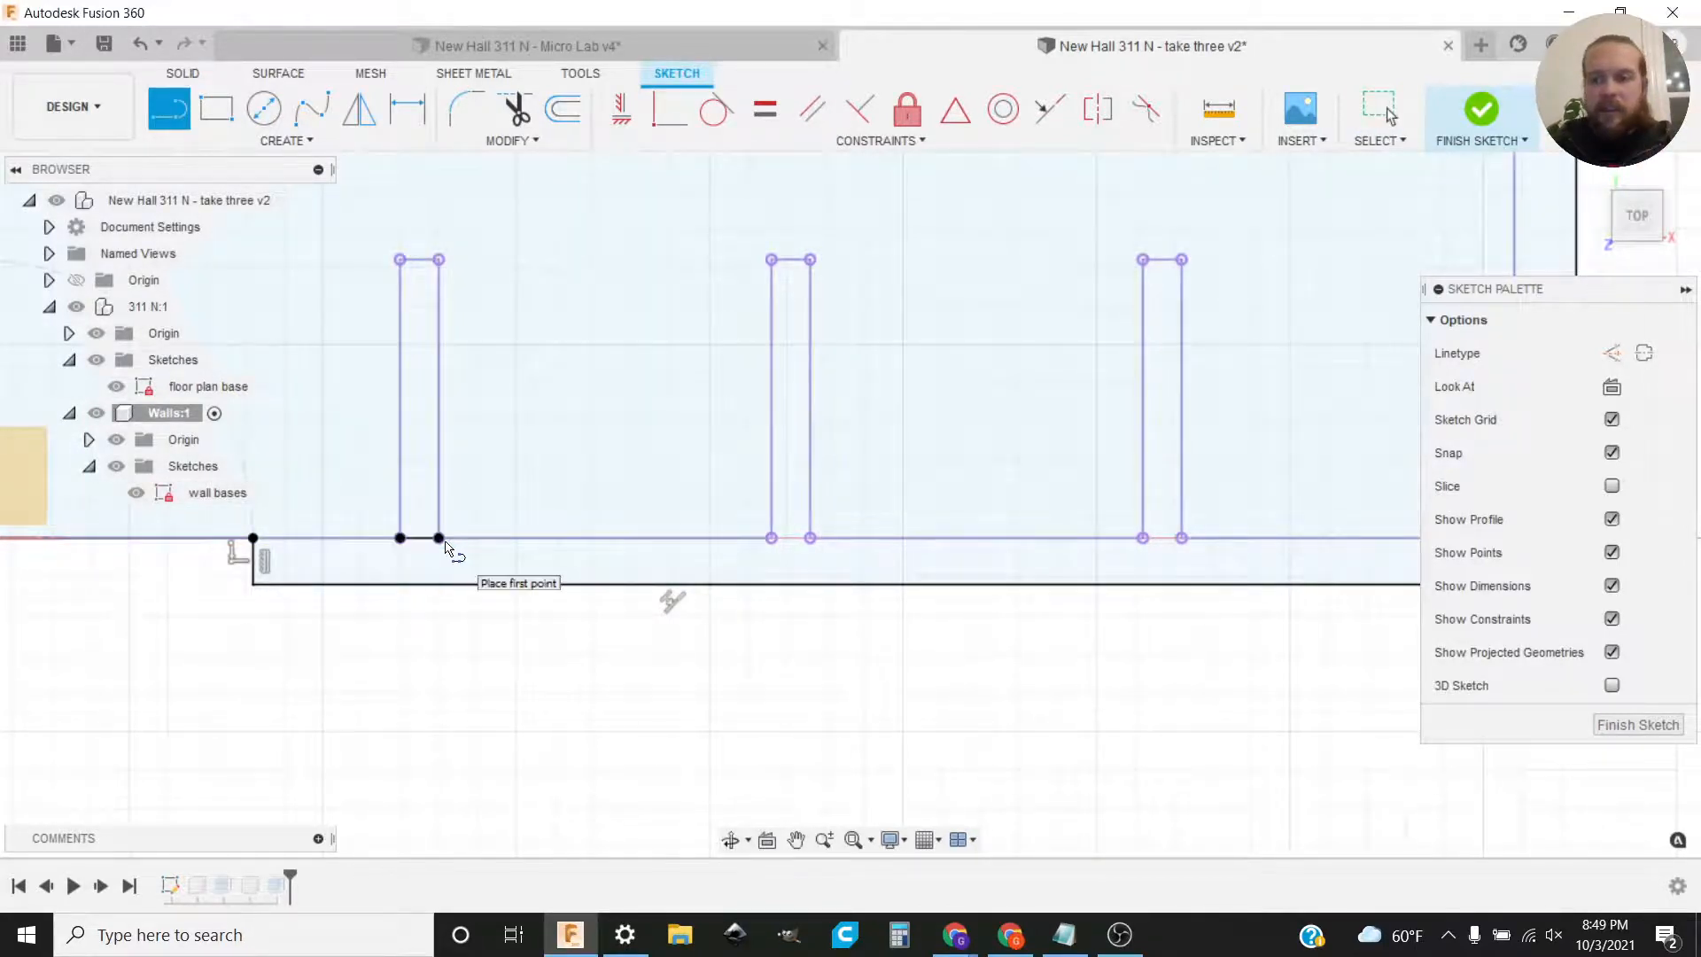
pyautogui.click(771, 537)
pyautogui.click(811, 538)
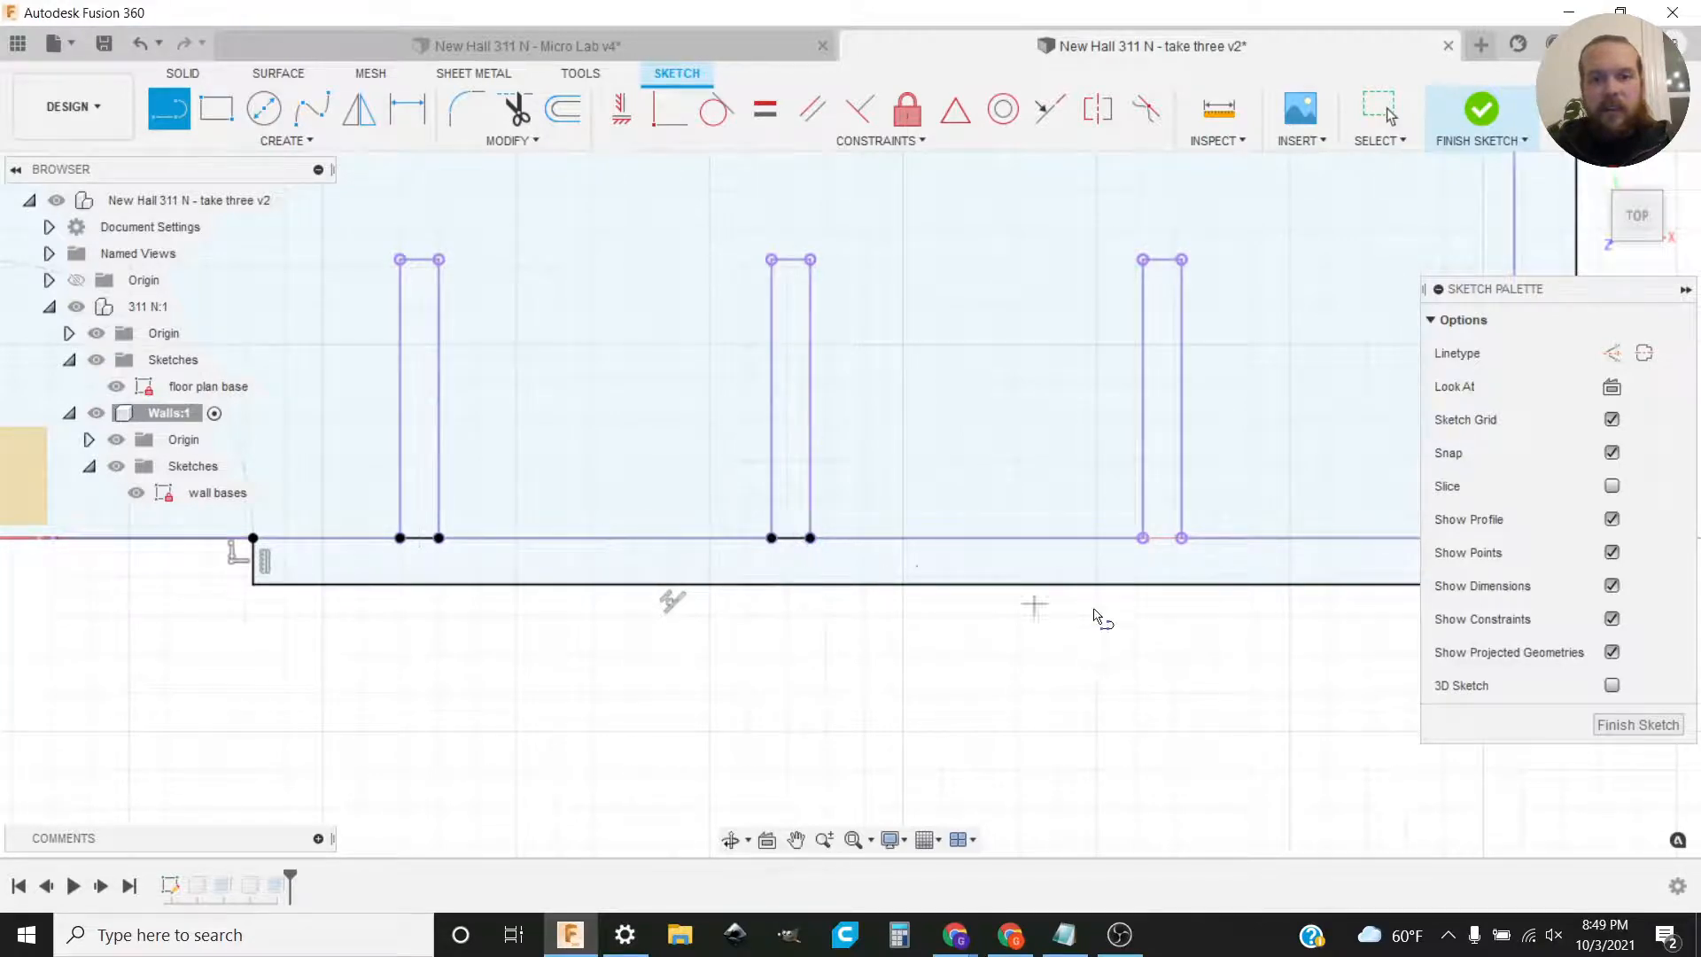
pyautogui.click(1143, 537)
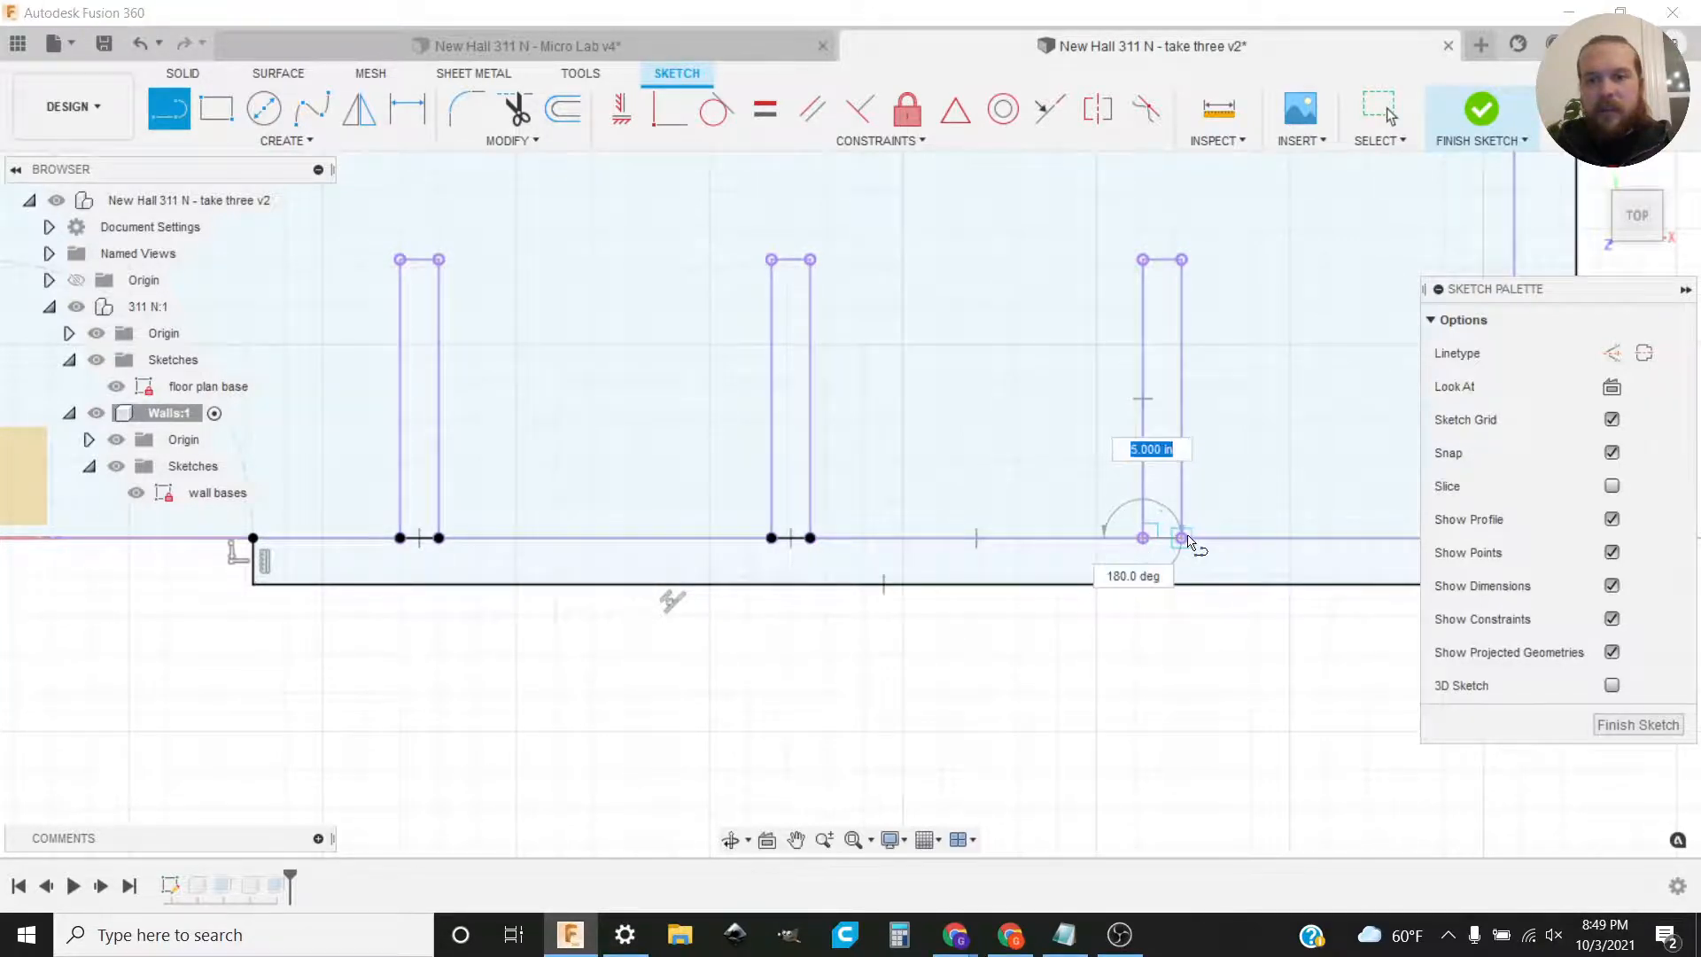
pyautogui.click(1182, 537)
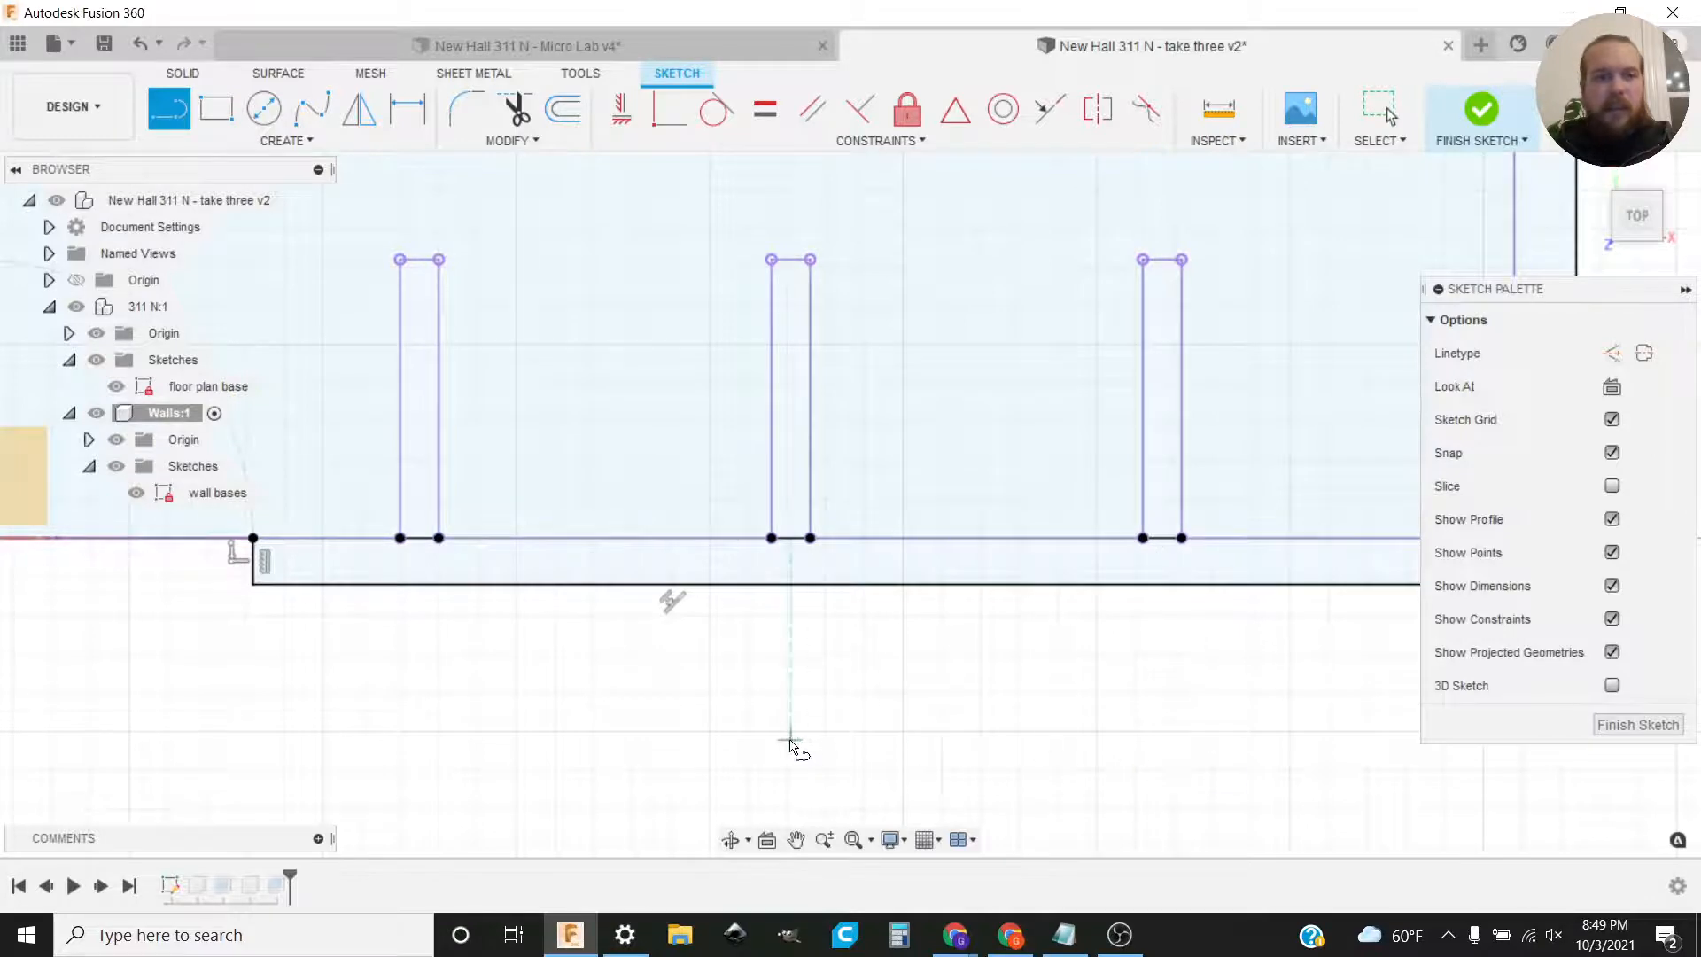
pyautogui.press('Escape')
# Step: Check that the three closet partitions and the front wall strip are separate closed profiles, and finish the sketch
pyautogui.click(423, 488)
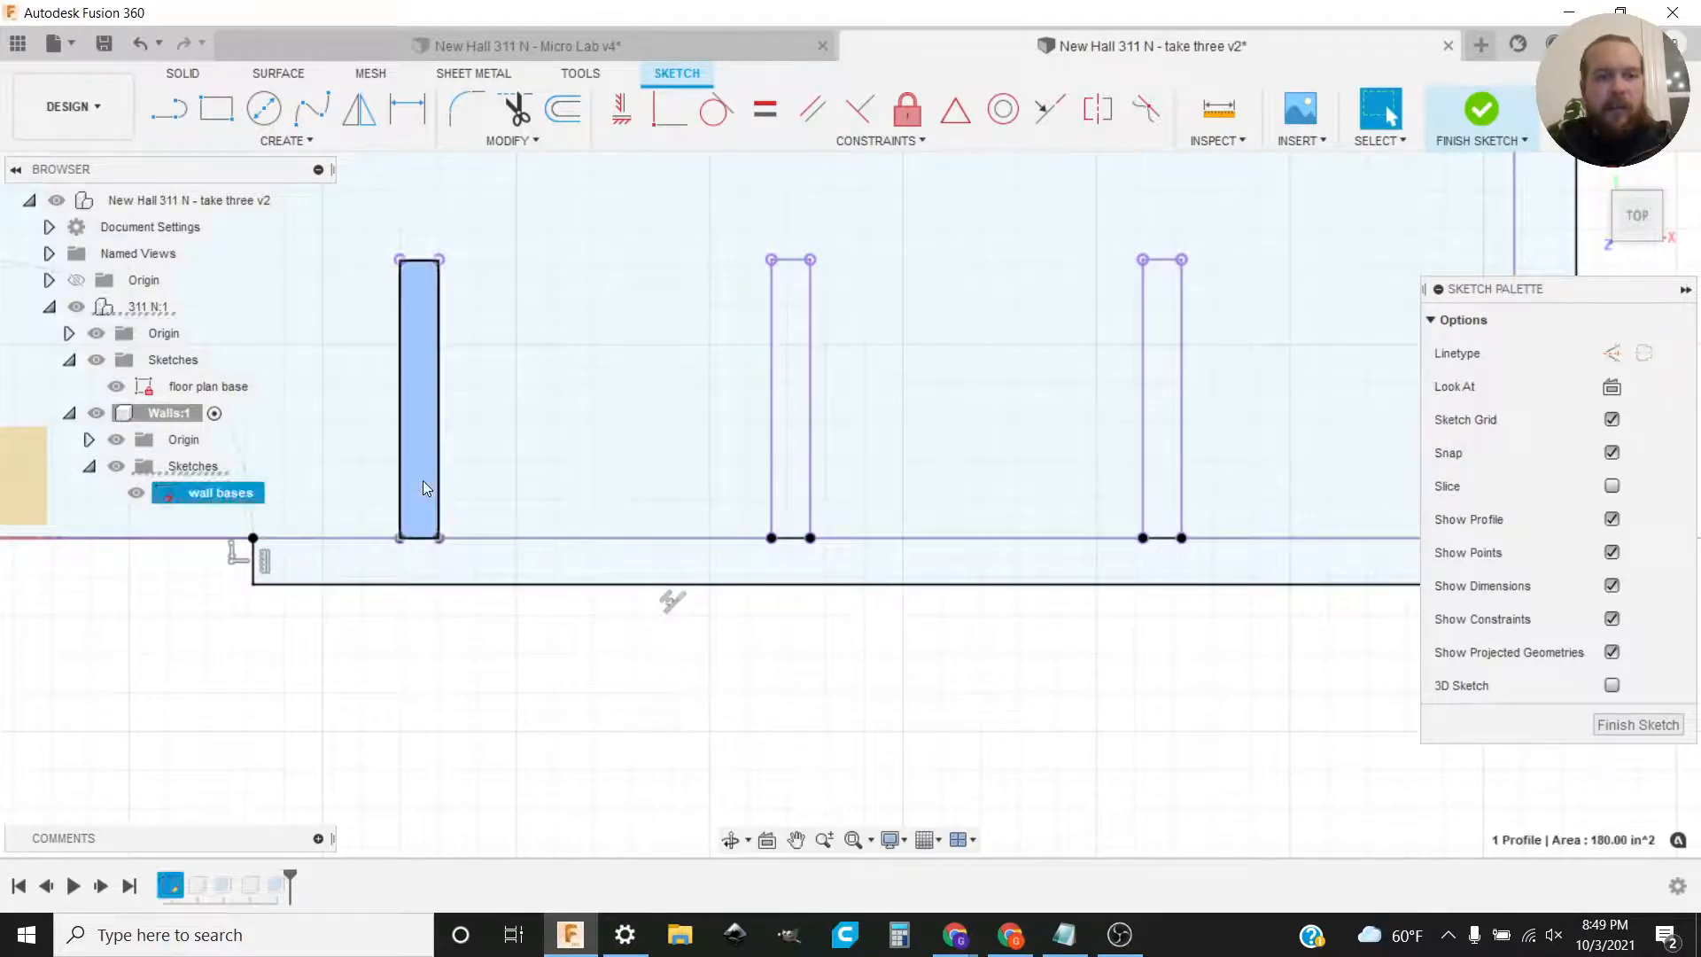
pyautogui.click(795, 448)
pyautogui.click(1171, 449)
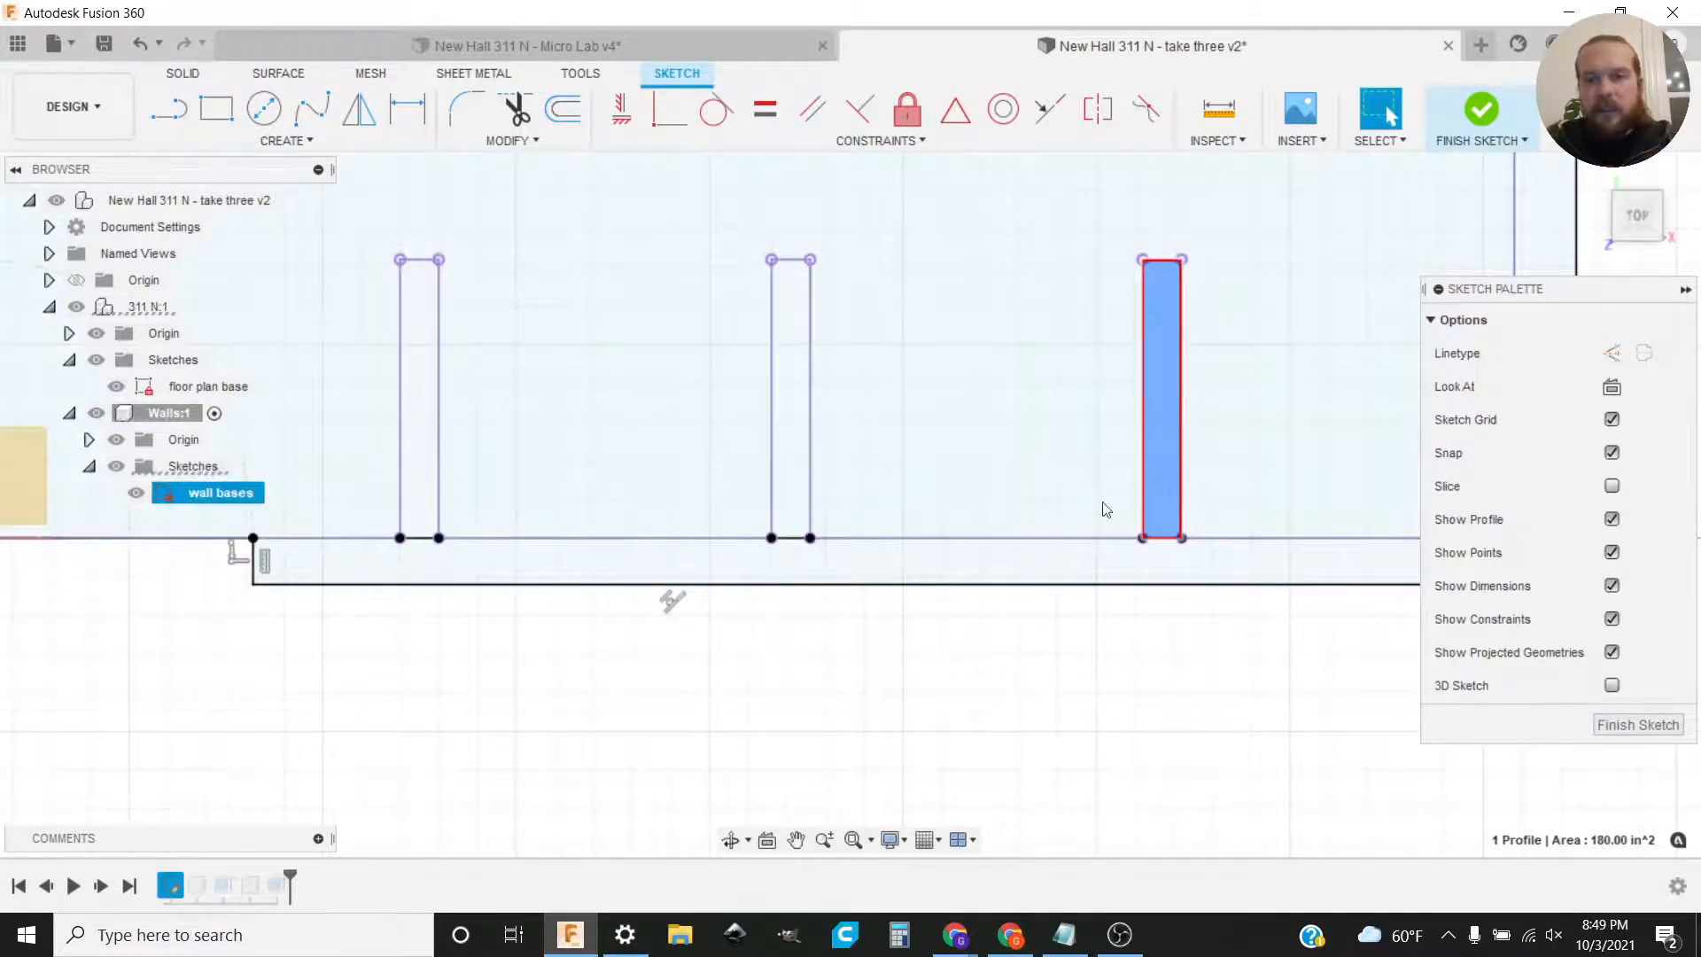
pyautogui.scroll(-2, 1025, 542)
pyautogui.click(944, 565)
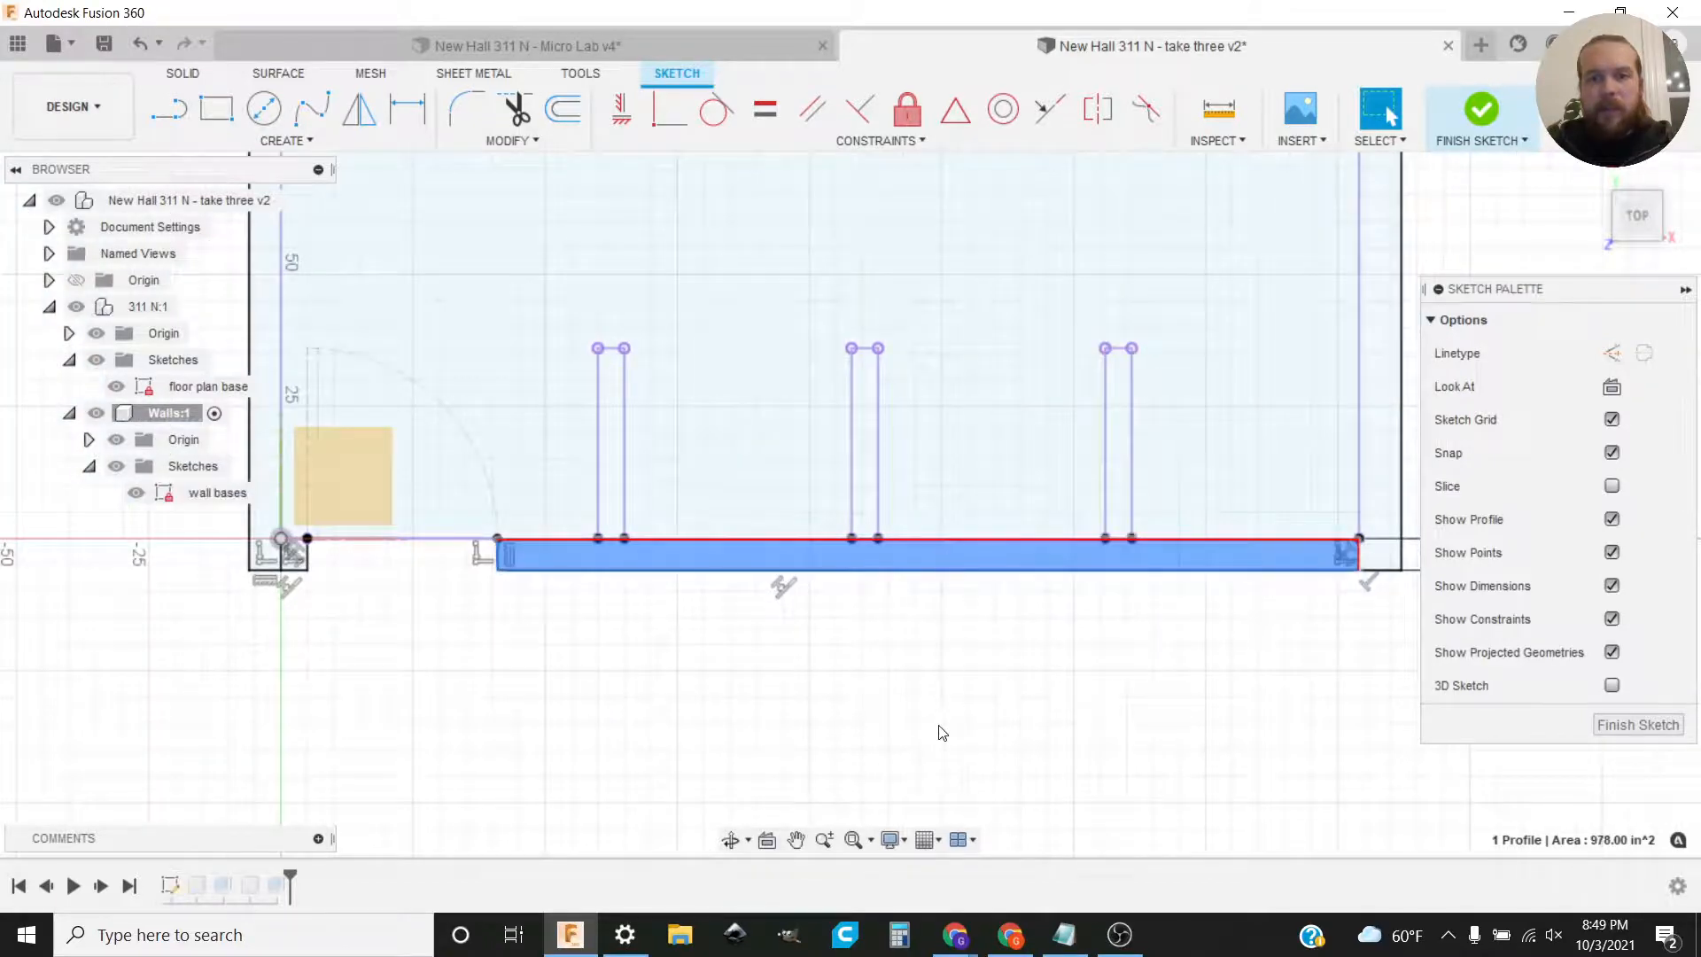
pyautogui.click(939, 735)
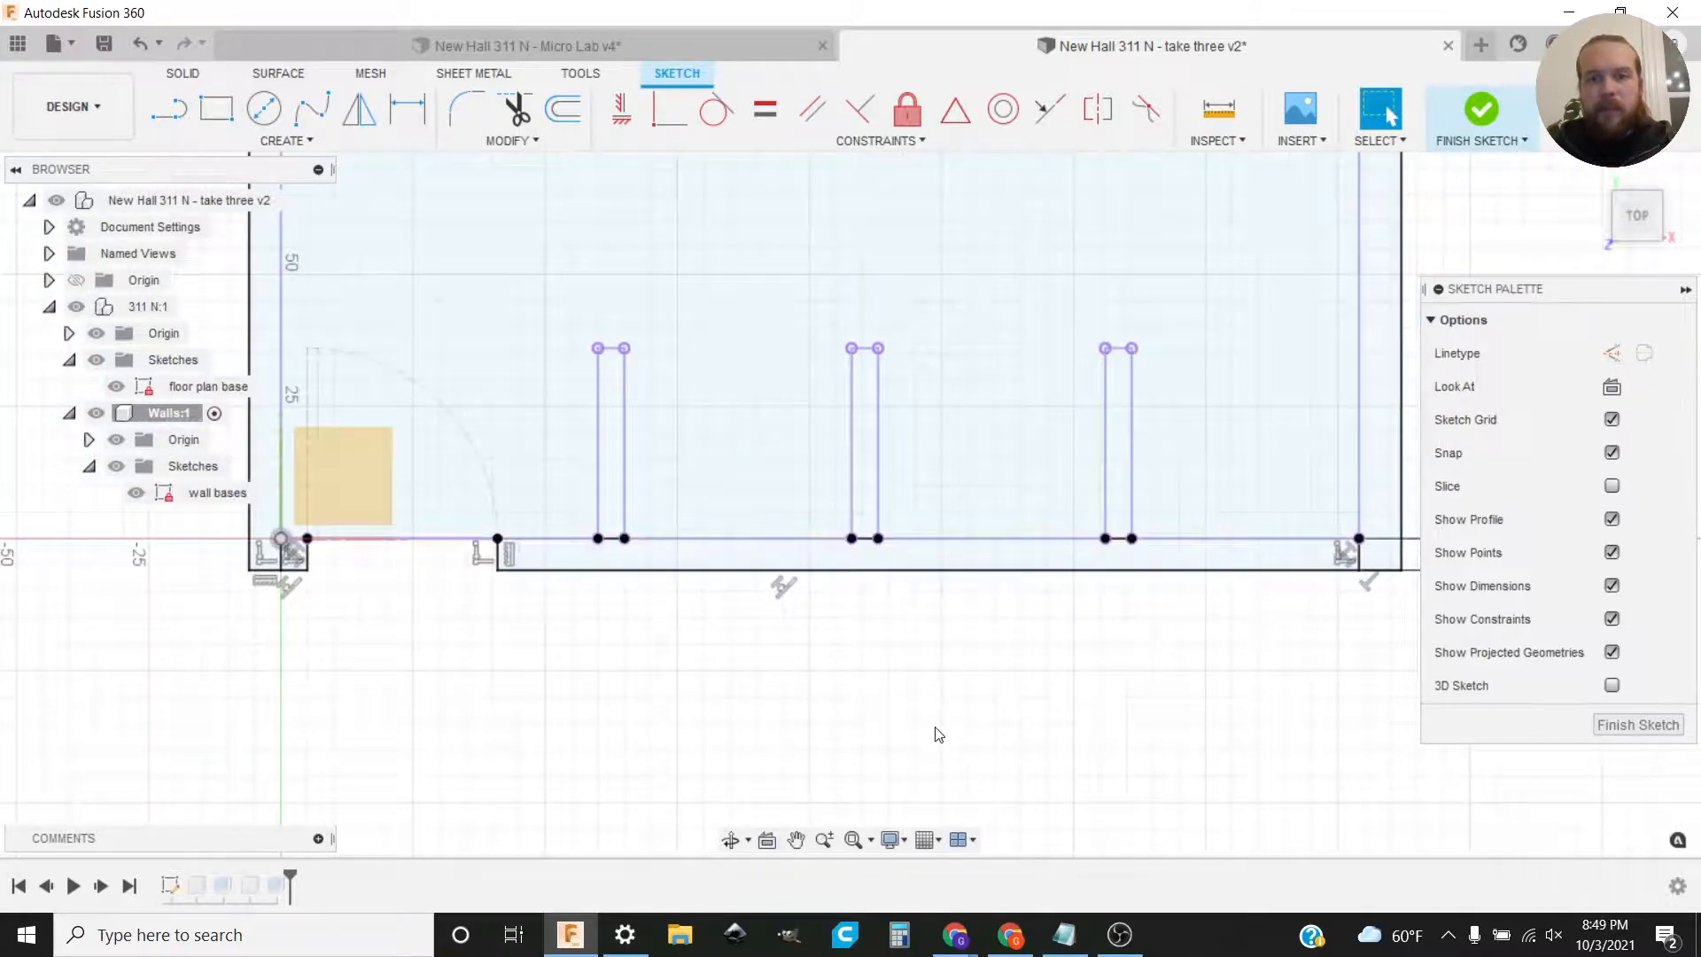
pyautogui.click(1481, 119)
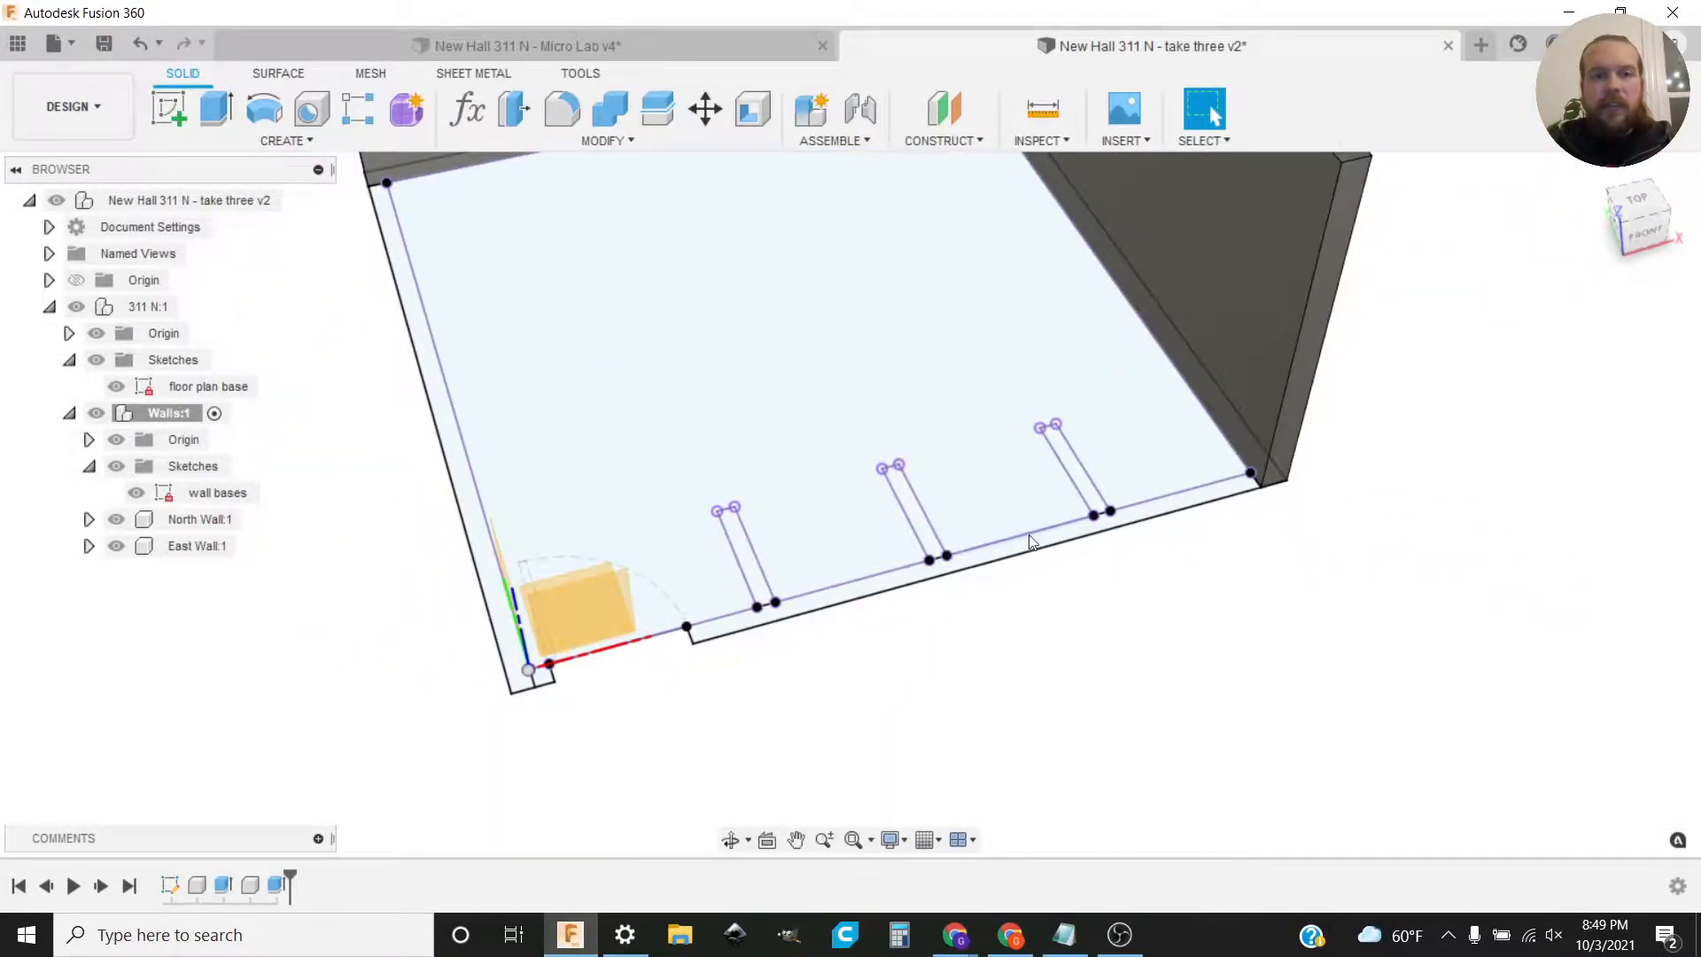
# Step: Extrude the three closet partition profiles together to the closet_ht parameter as new bodies
pyautogui.moveTo(1109, 569)
pyautogui.keyDown('shift'); pyautogui.mouseDown(button='middle')
pyautogui.moveTo(1048, 585)
pyautogui.moveTo(1051, 569)
pyautogui.moveTo(1006, 554)
pyautogui.mouseUp(button='middle'); pyautogui.keyUp('shift')
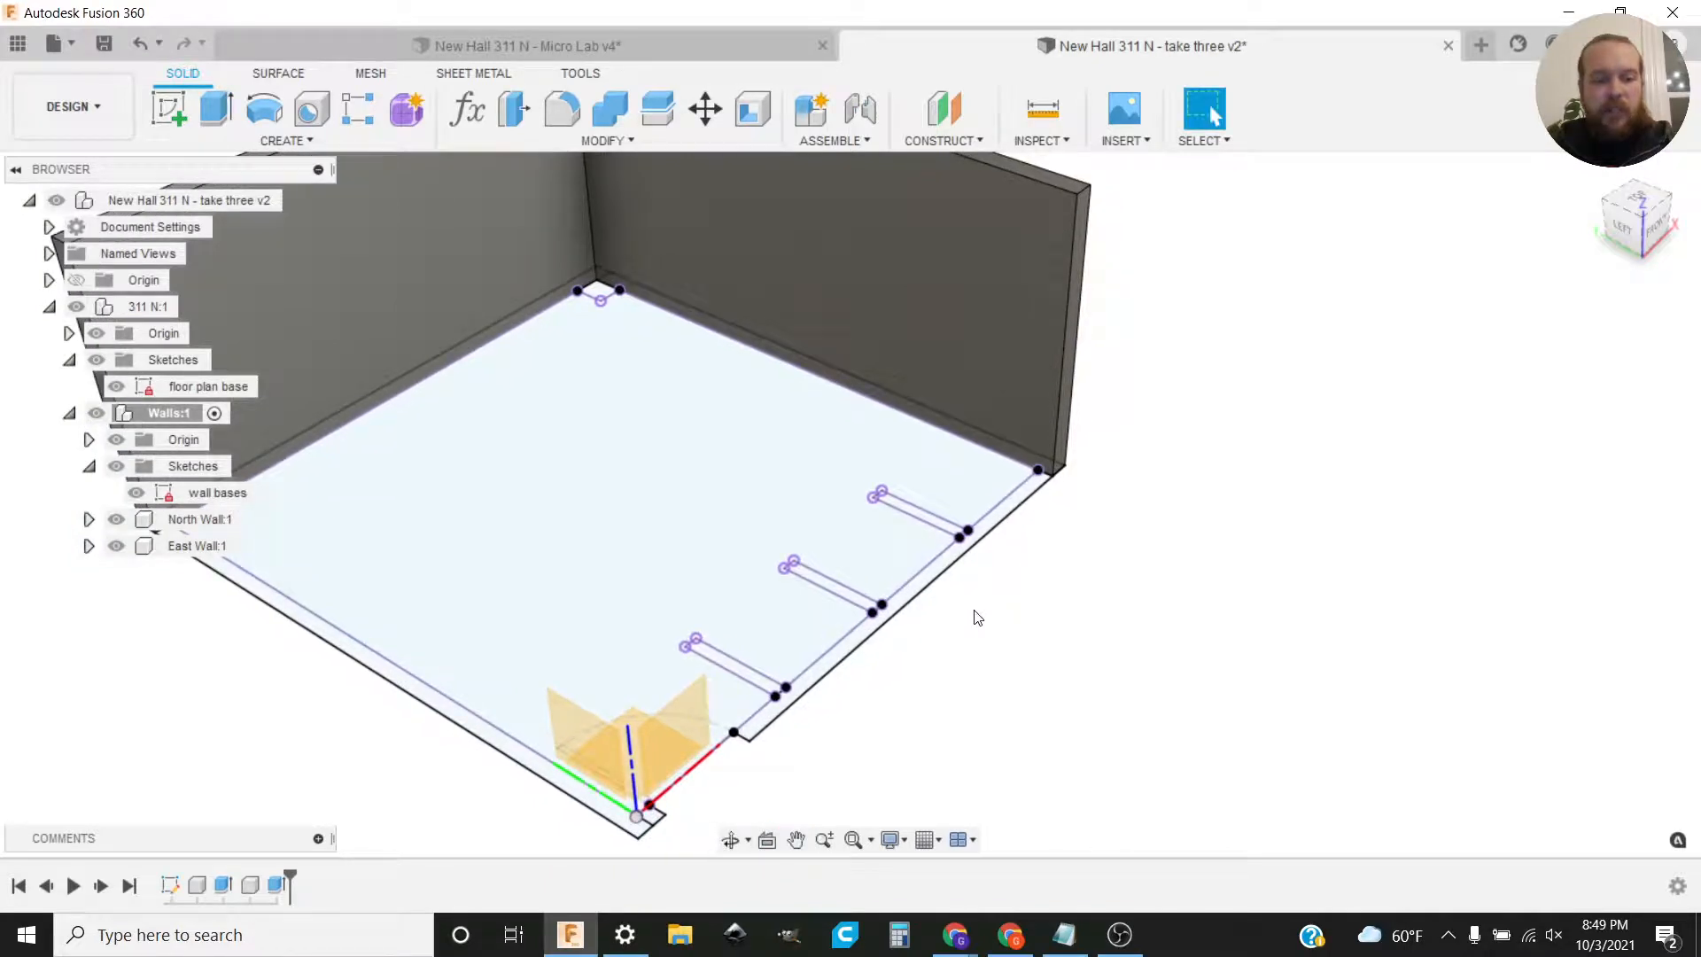
pyautogui.press('e')
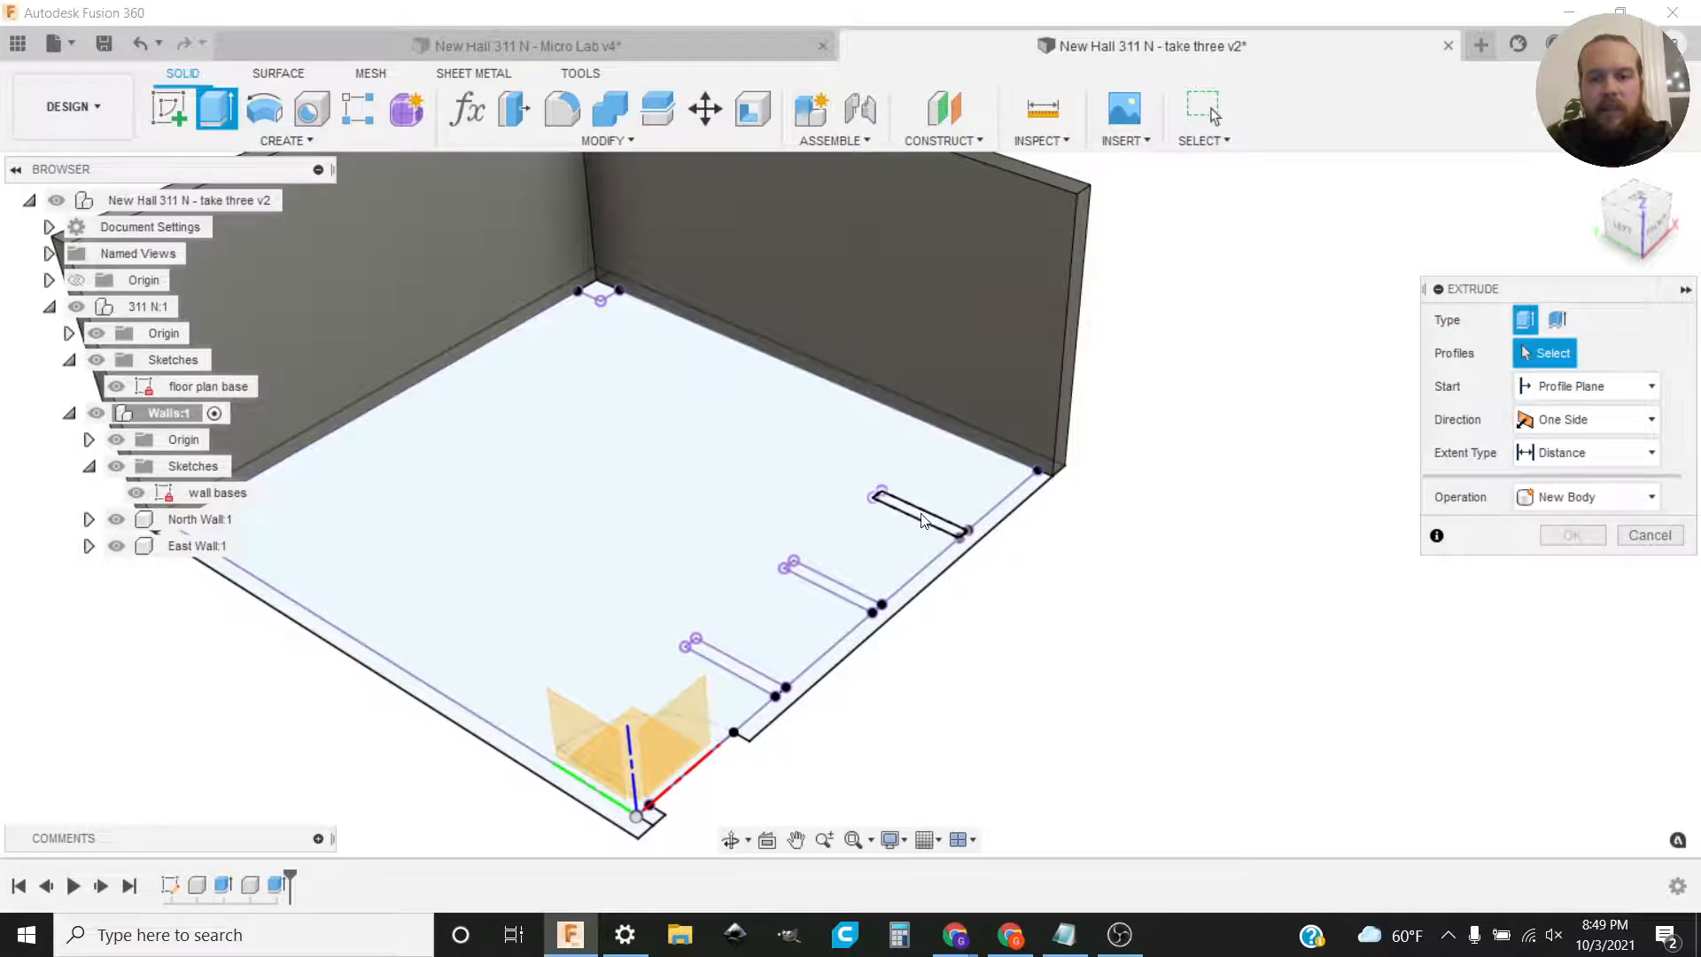
pyautogui.click(919, 521)
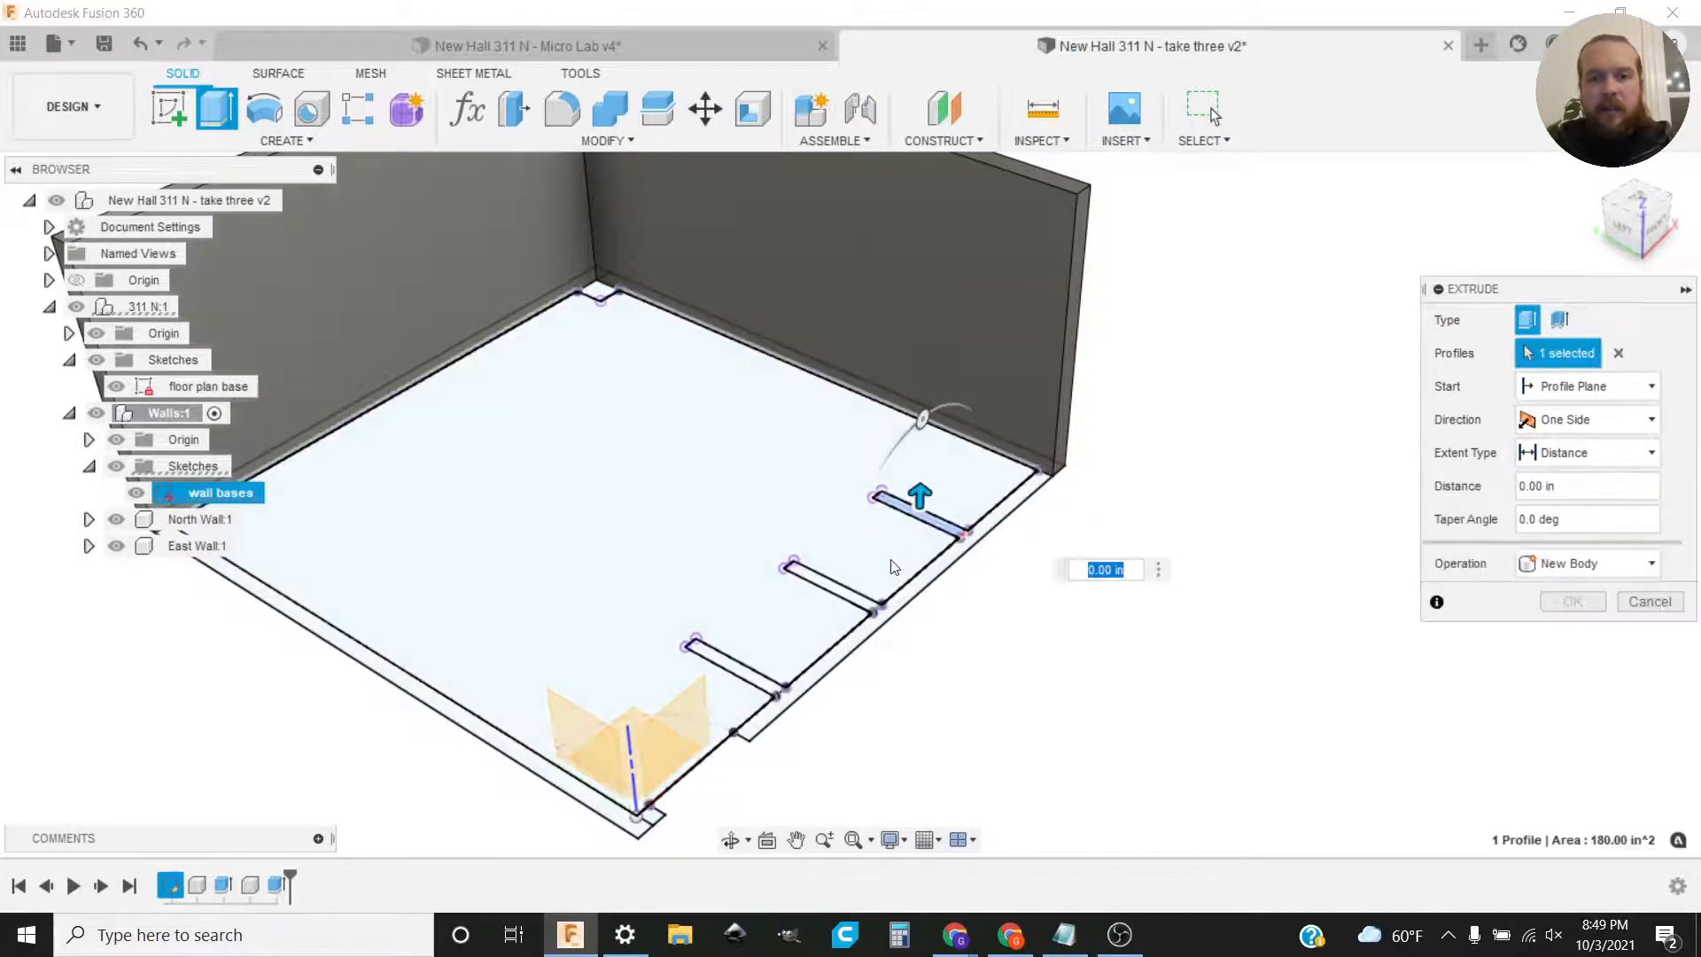
pyautogui.click(846, 595)
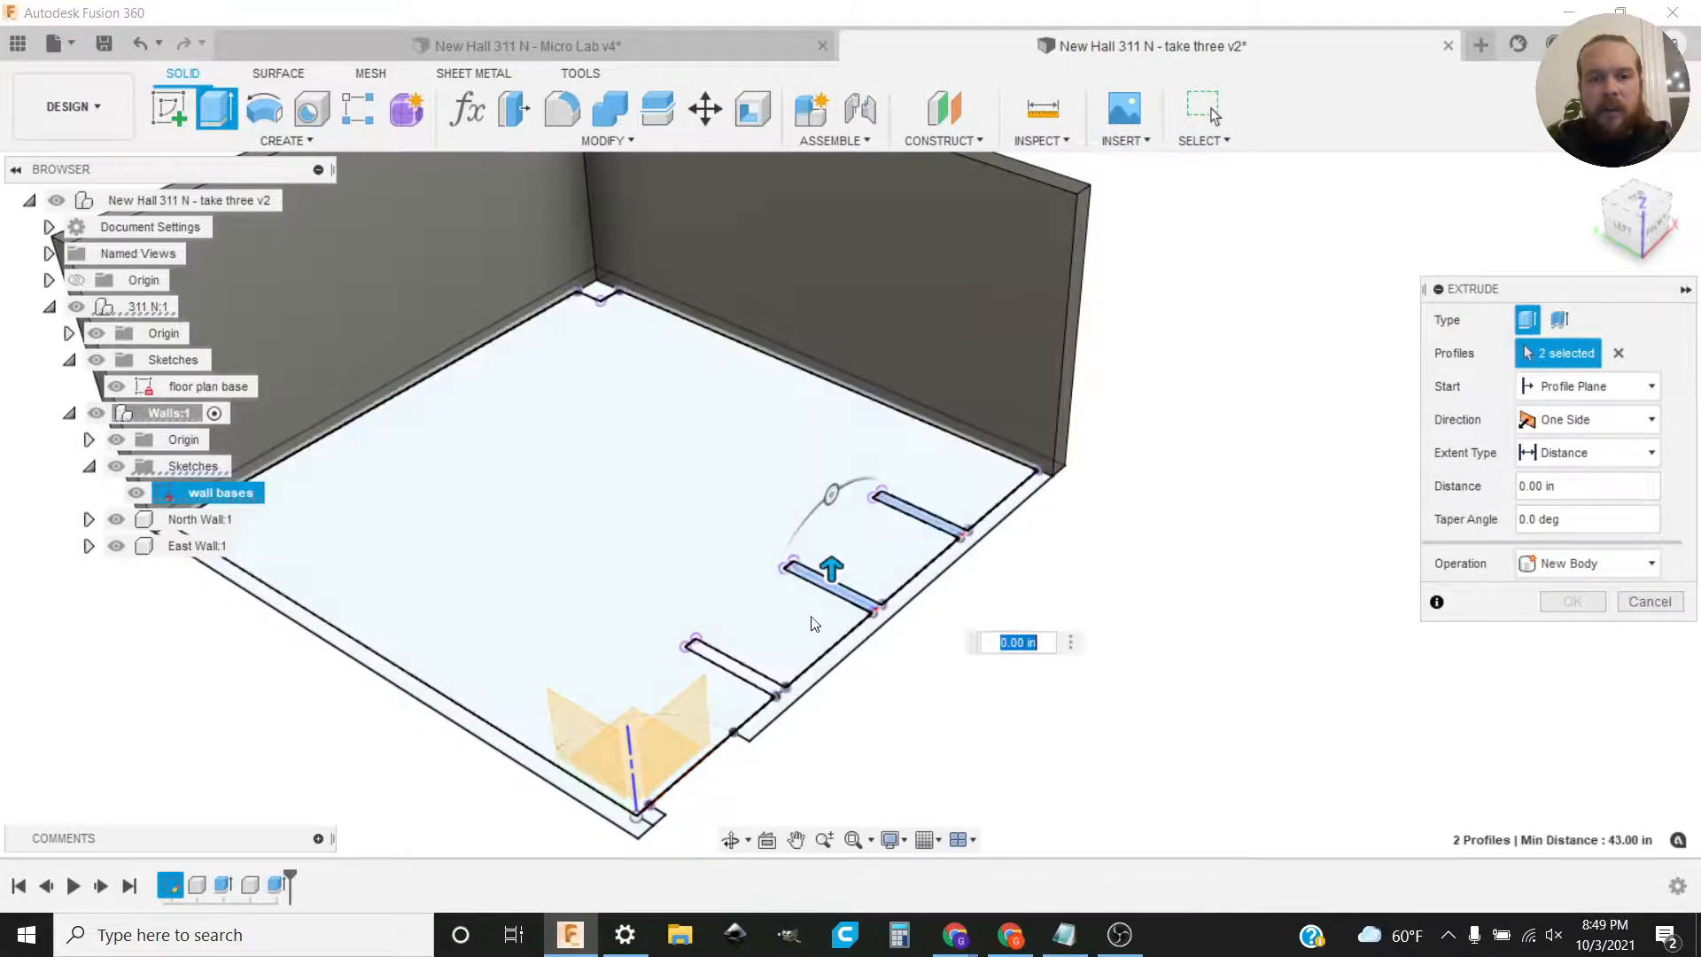
pyautogui.click(742, 673)
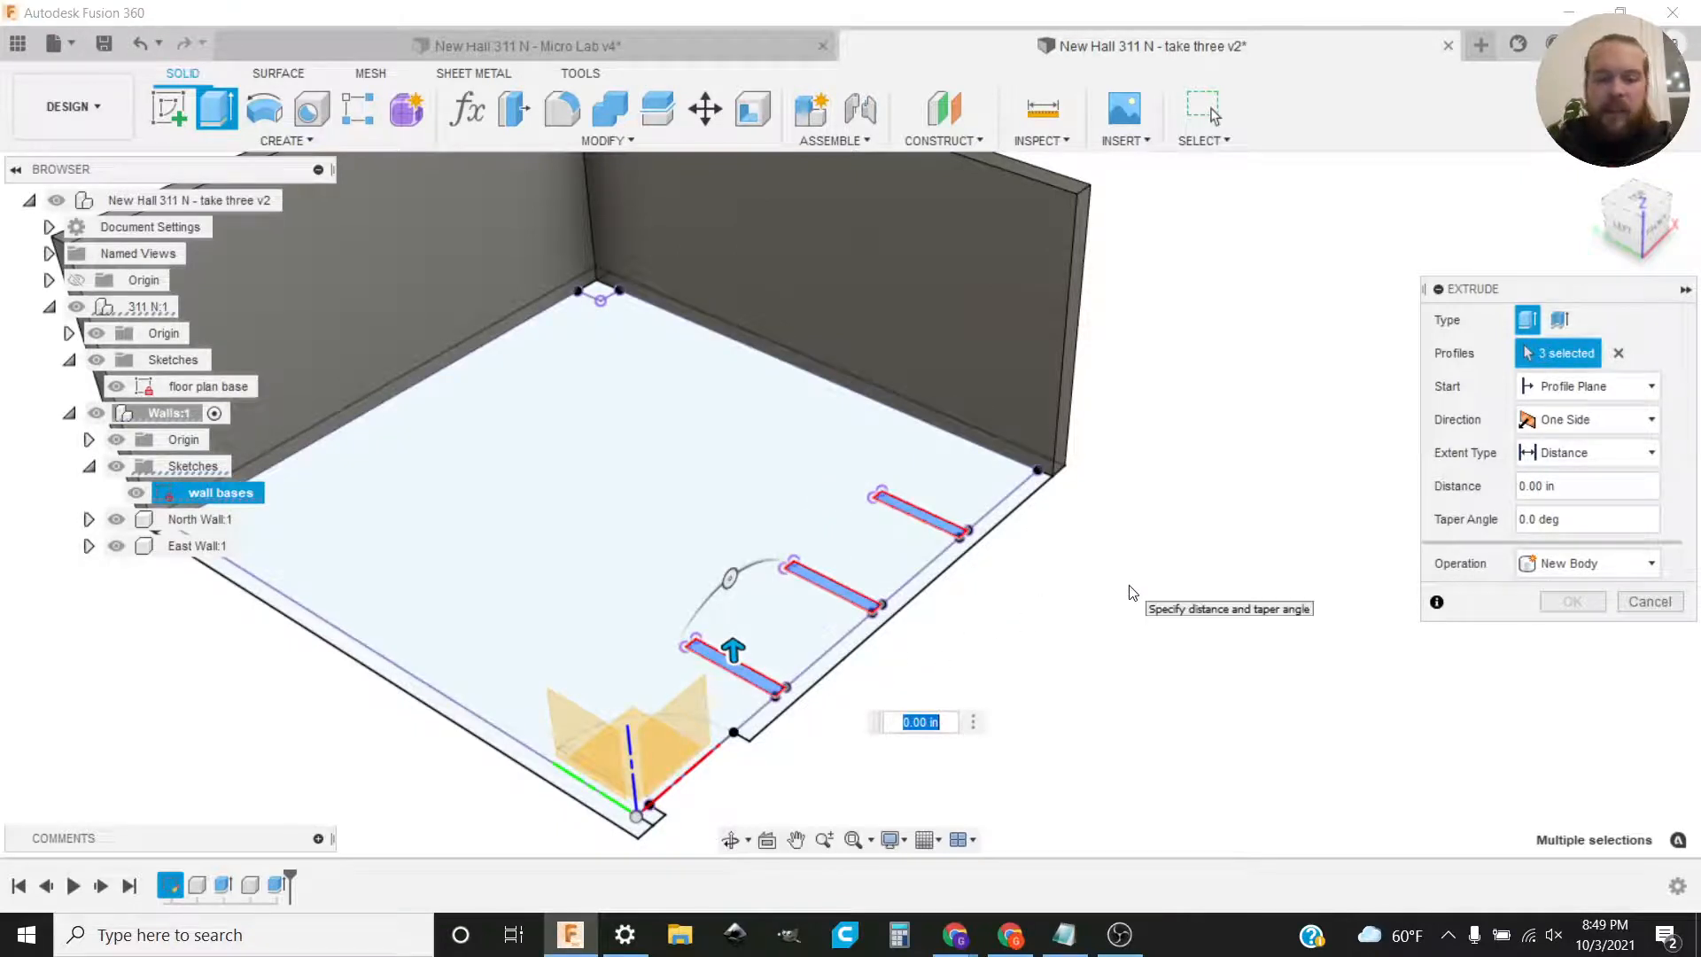
pyautogui.write('clo')
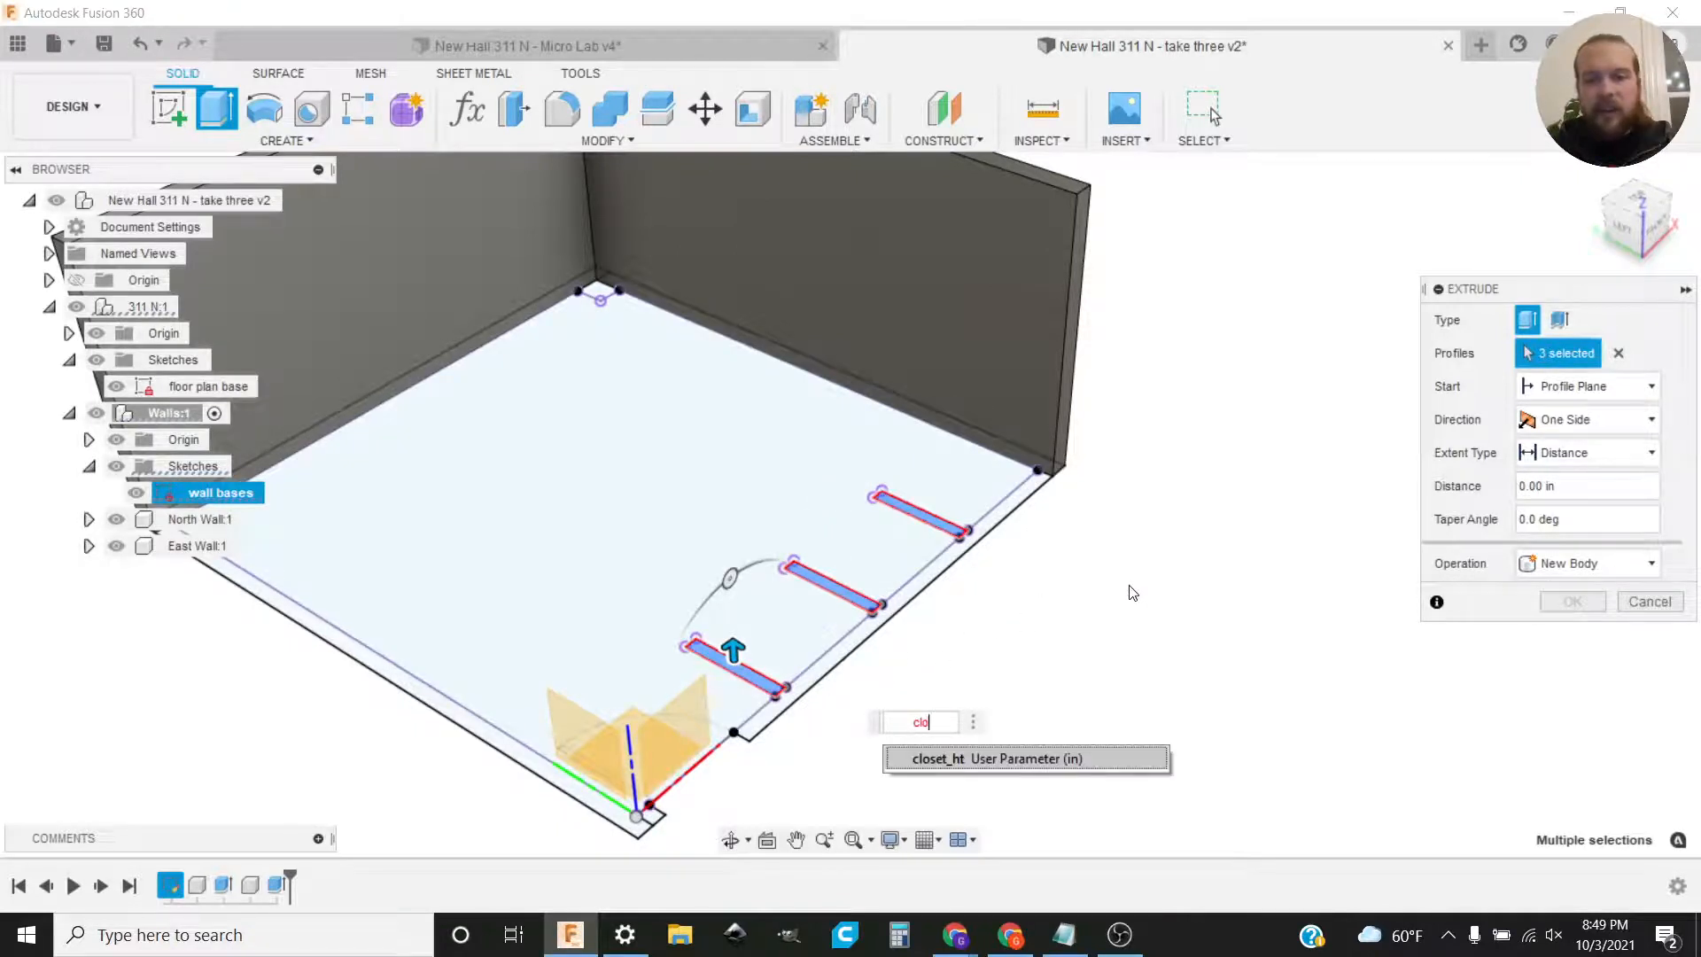
pyautogui.press('Return')
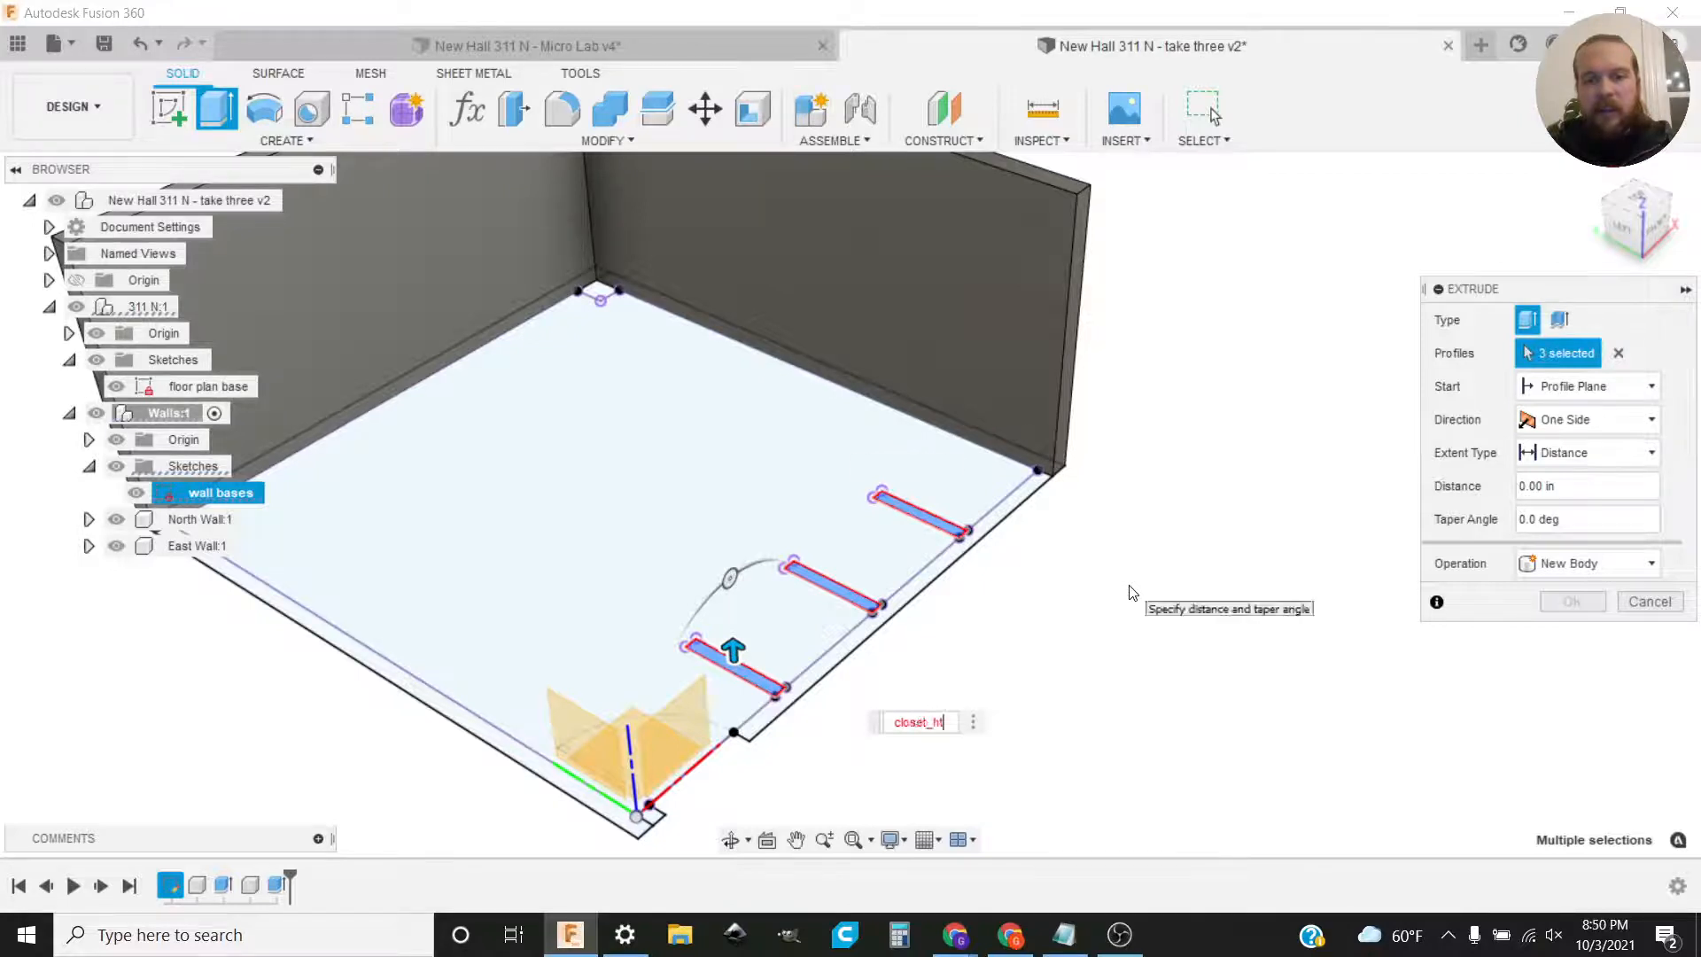
pyautogui.press('Return')
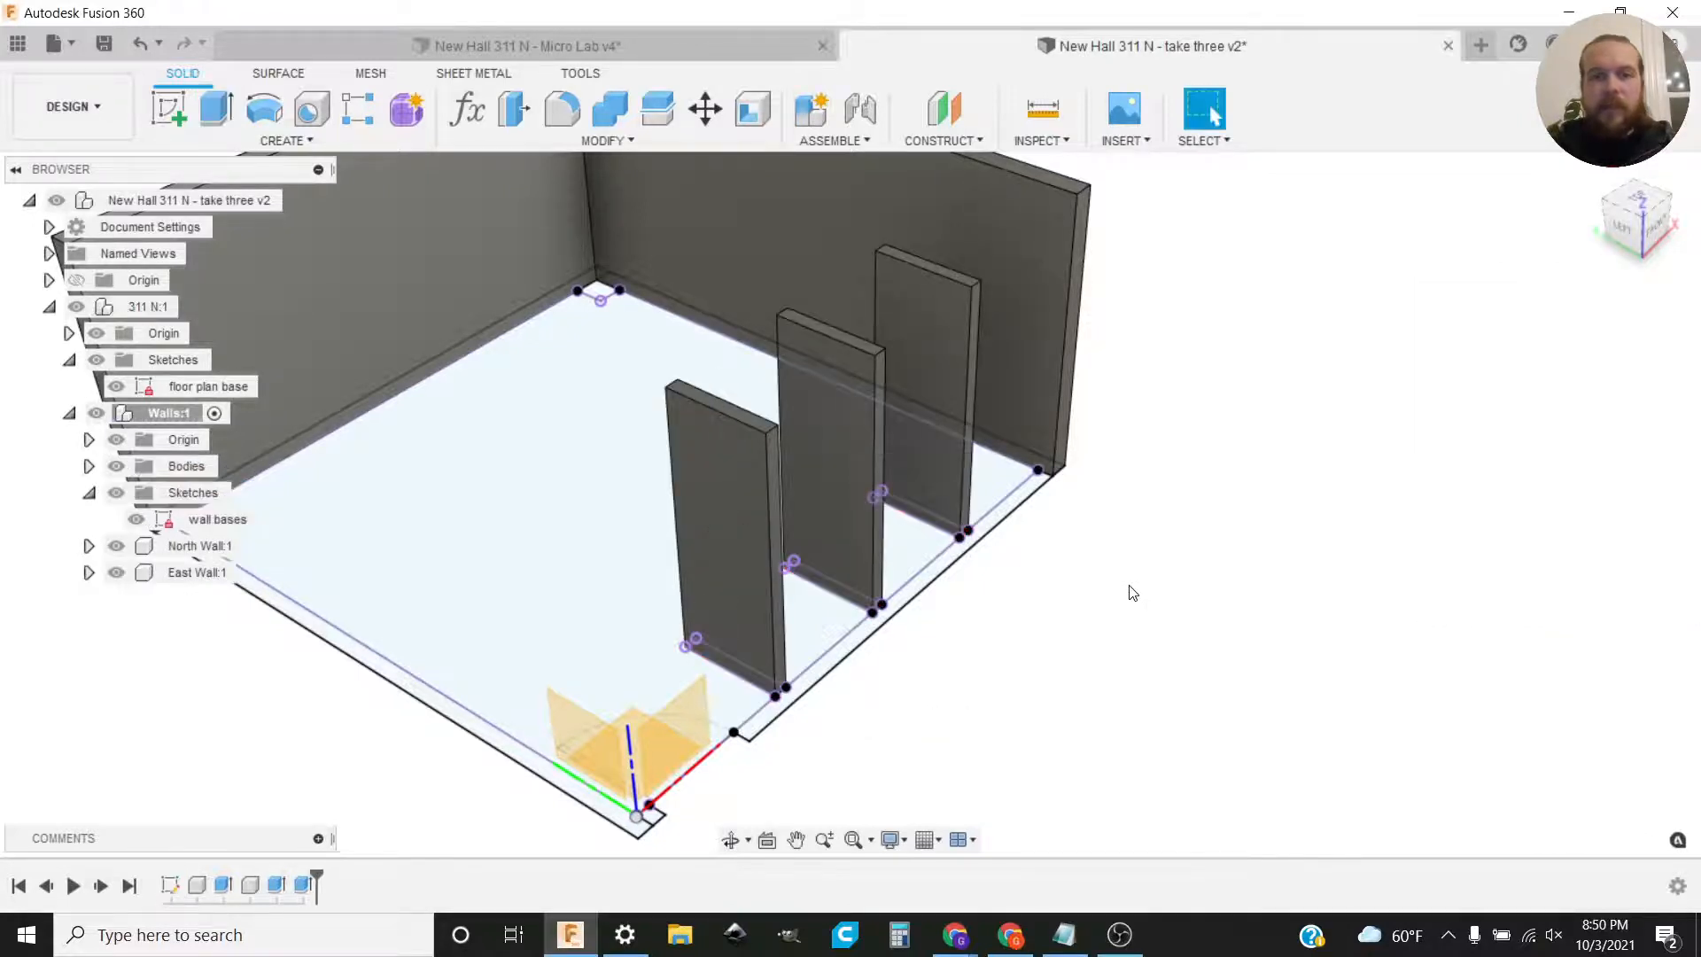
pyautogui.keyDown('shift'); pyautogui.moveTo(1151, 616); pyautogui.dragTo(1185, 550, button='middle'); pyautogui.keyUp('shift')
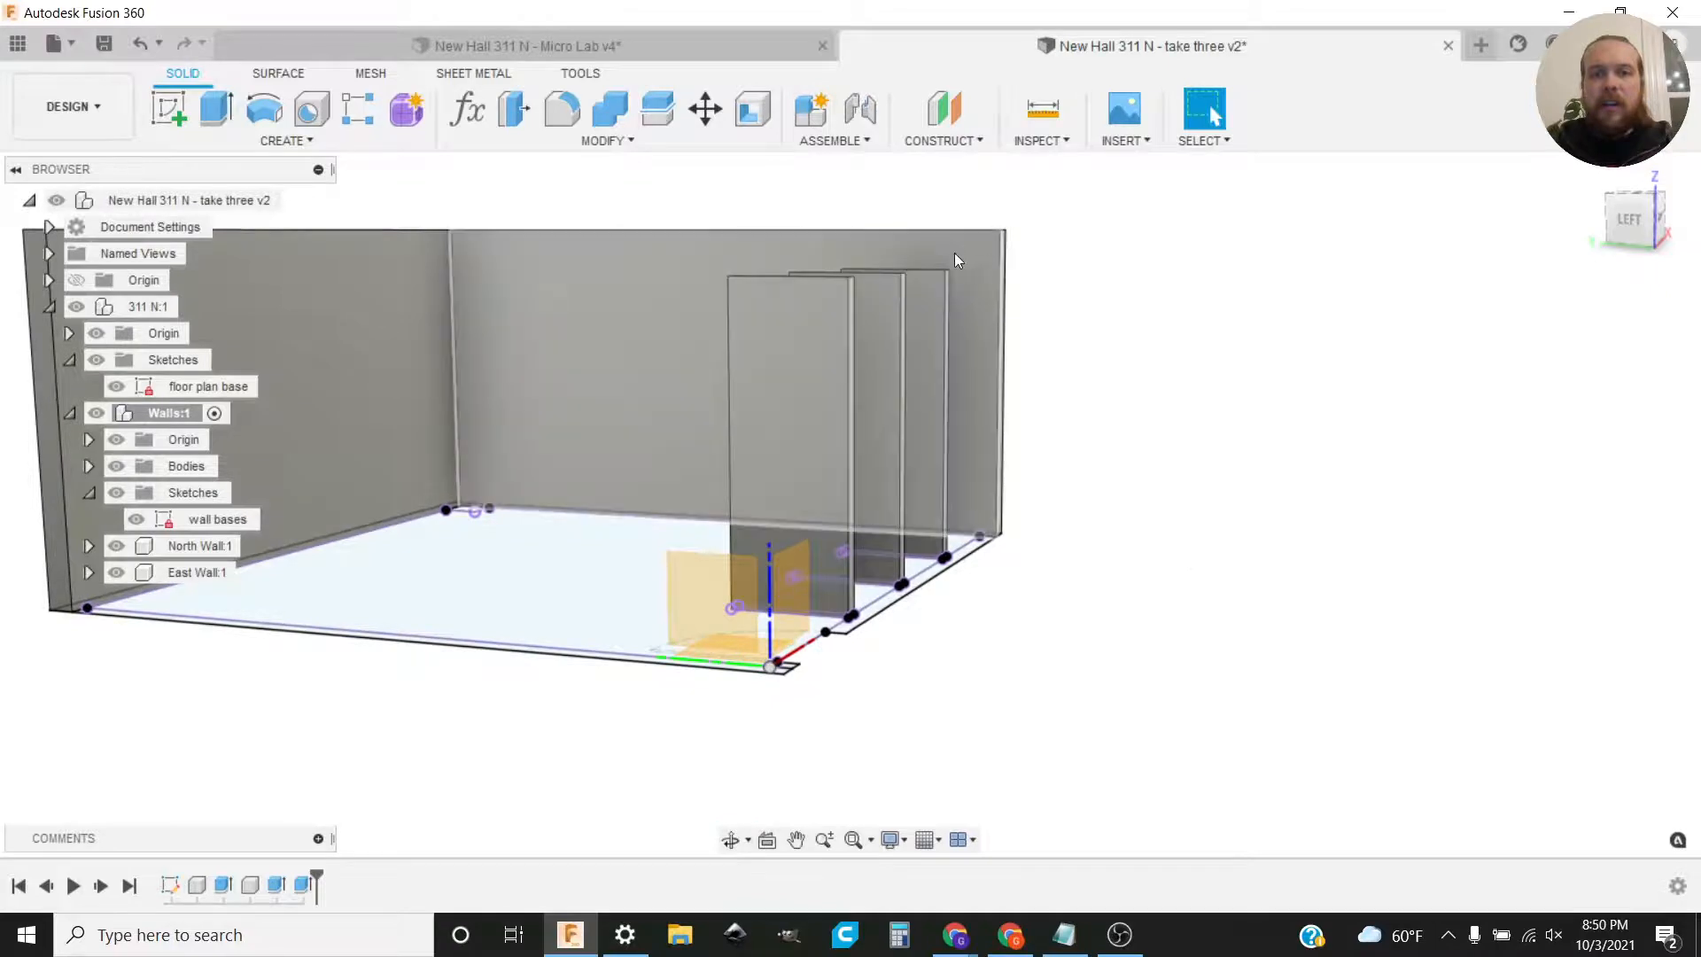
pyautogui.keyDown('shift'); pyautogui.moveTo(976, 269); pyautogui.dragTo(1212, 365, button='middle'); pyautogui.keyUp('shift')
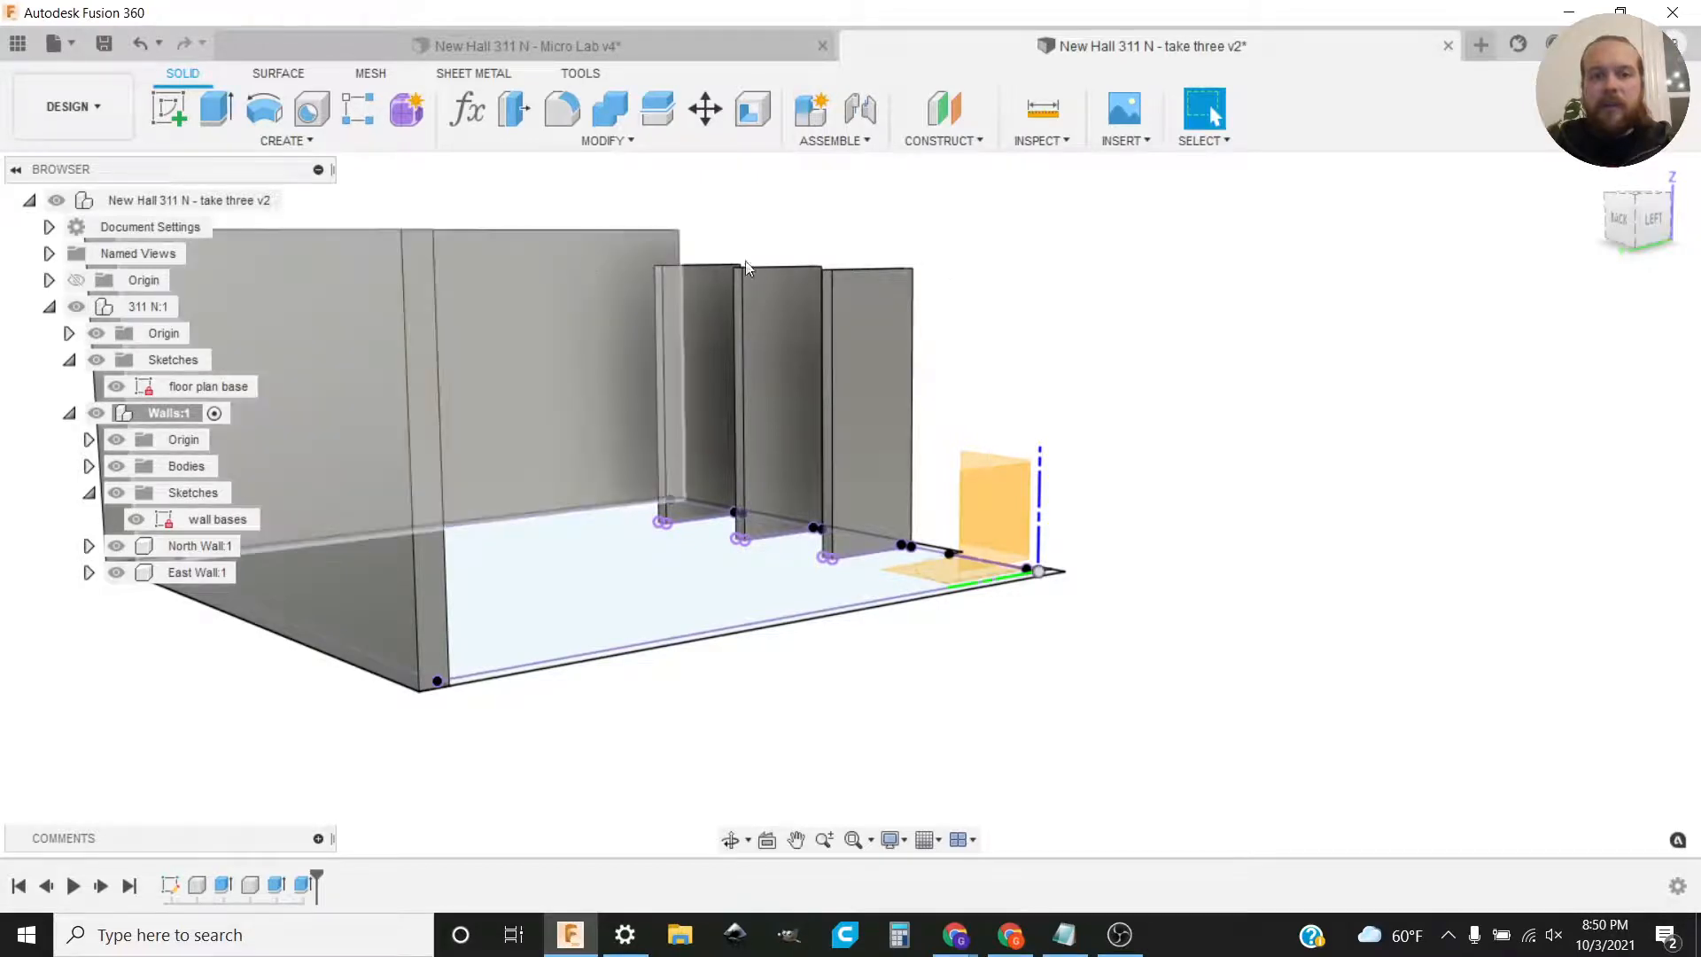
pyautogui.keyDown('shift'); pyautogui.moveTo(1238, 440); pyautogui.dragTo(1072, 549, button='middle'); pyautogui.keyUp('shift')
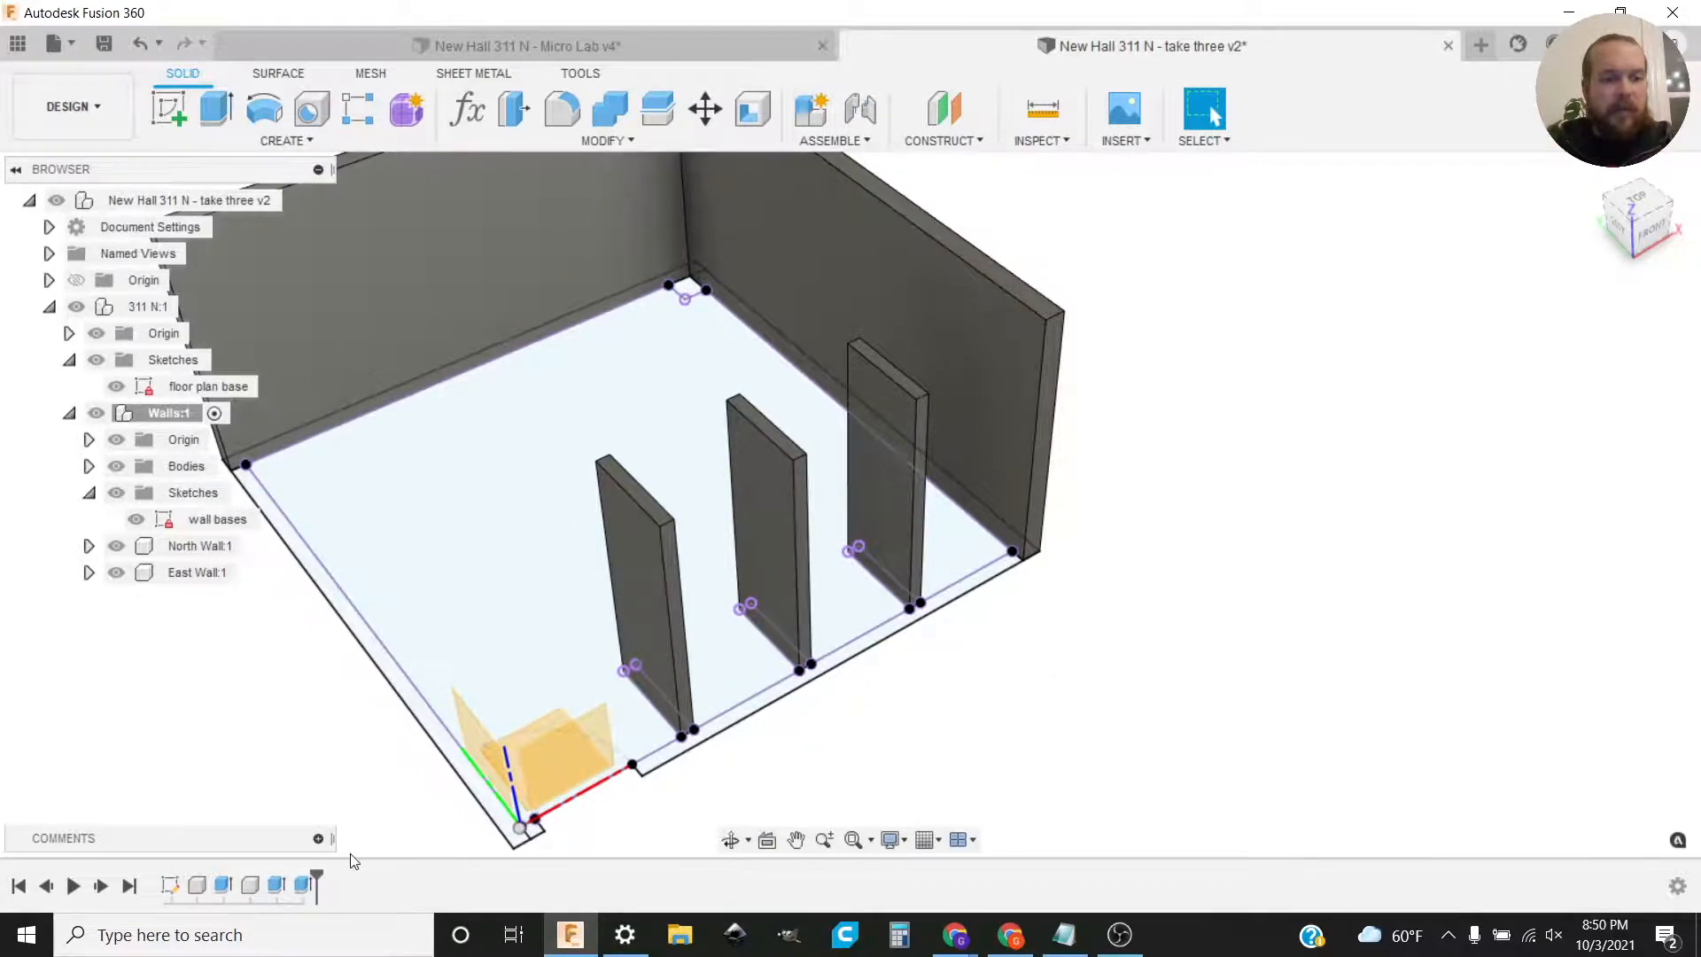
# Step: Check the bodies listed in the Walls component, toggling the first one's visibility to see which partition it is
pyautogui.click(88, 466)
pyautogui.click(149, 492)
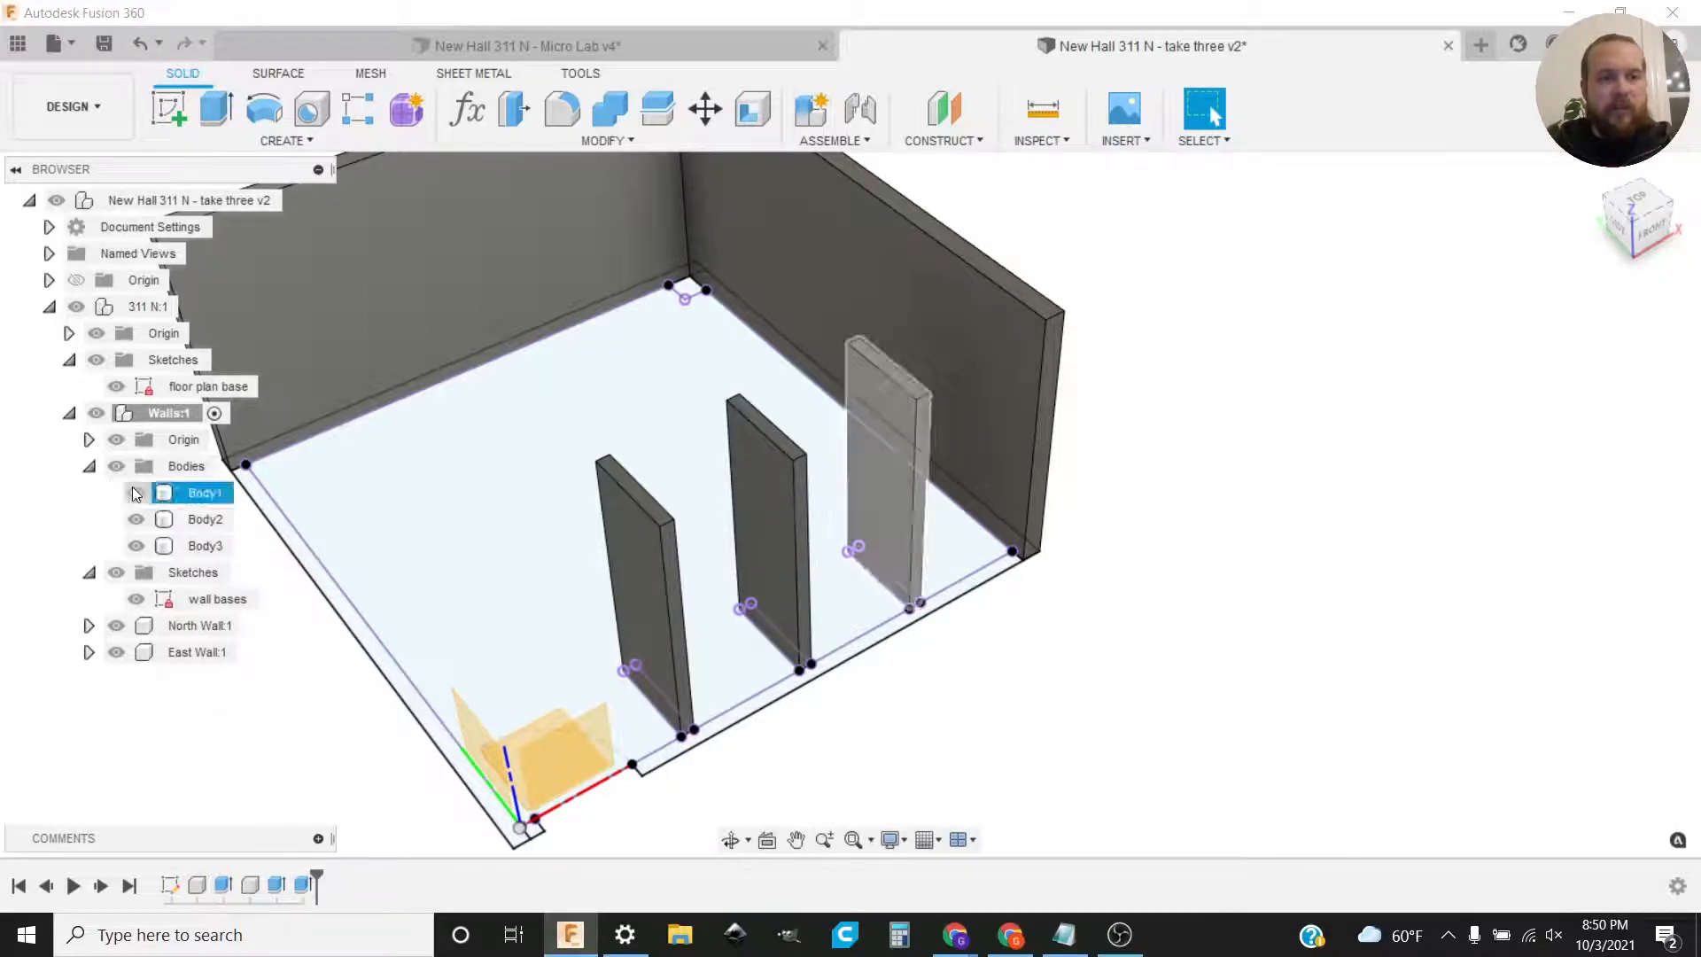
pyautogui.click(135, 492)
pyautogui.click(135, 494)
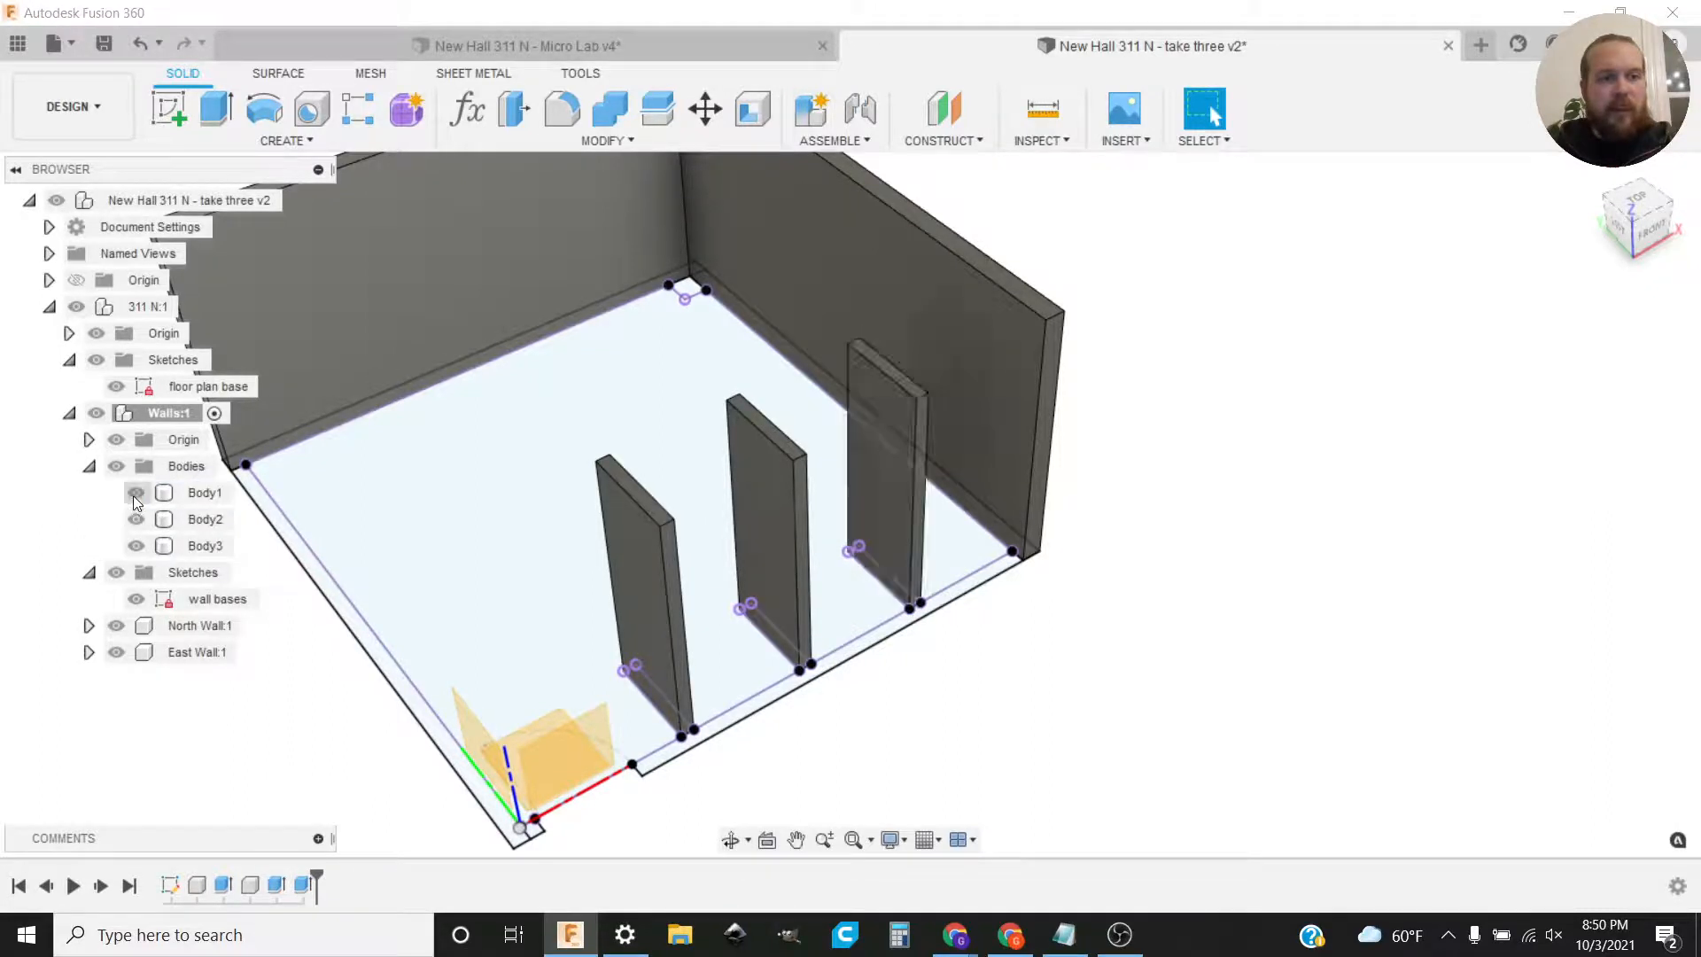
pyautogui.click(88, 466)
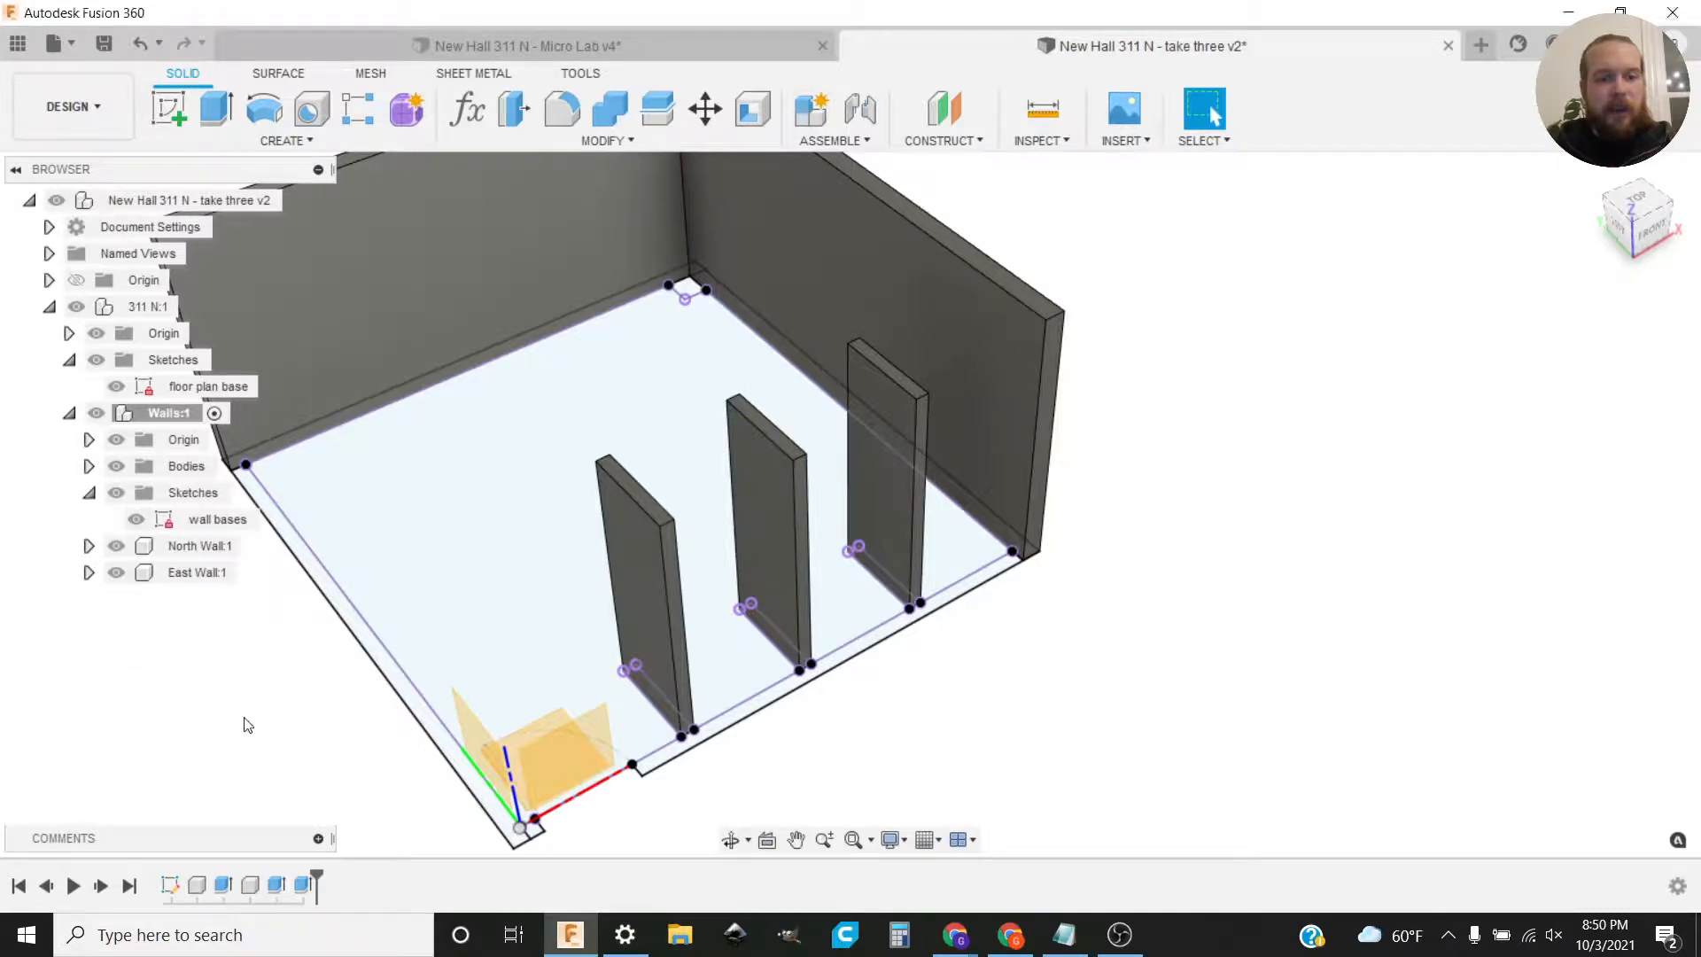
pyautogui.rightClick(304, 886)
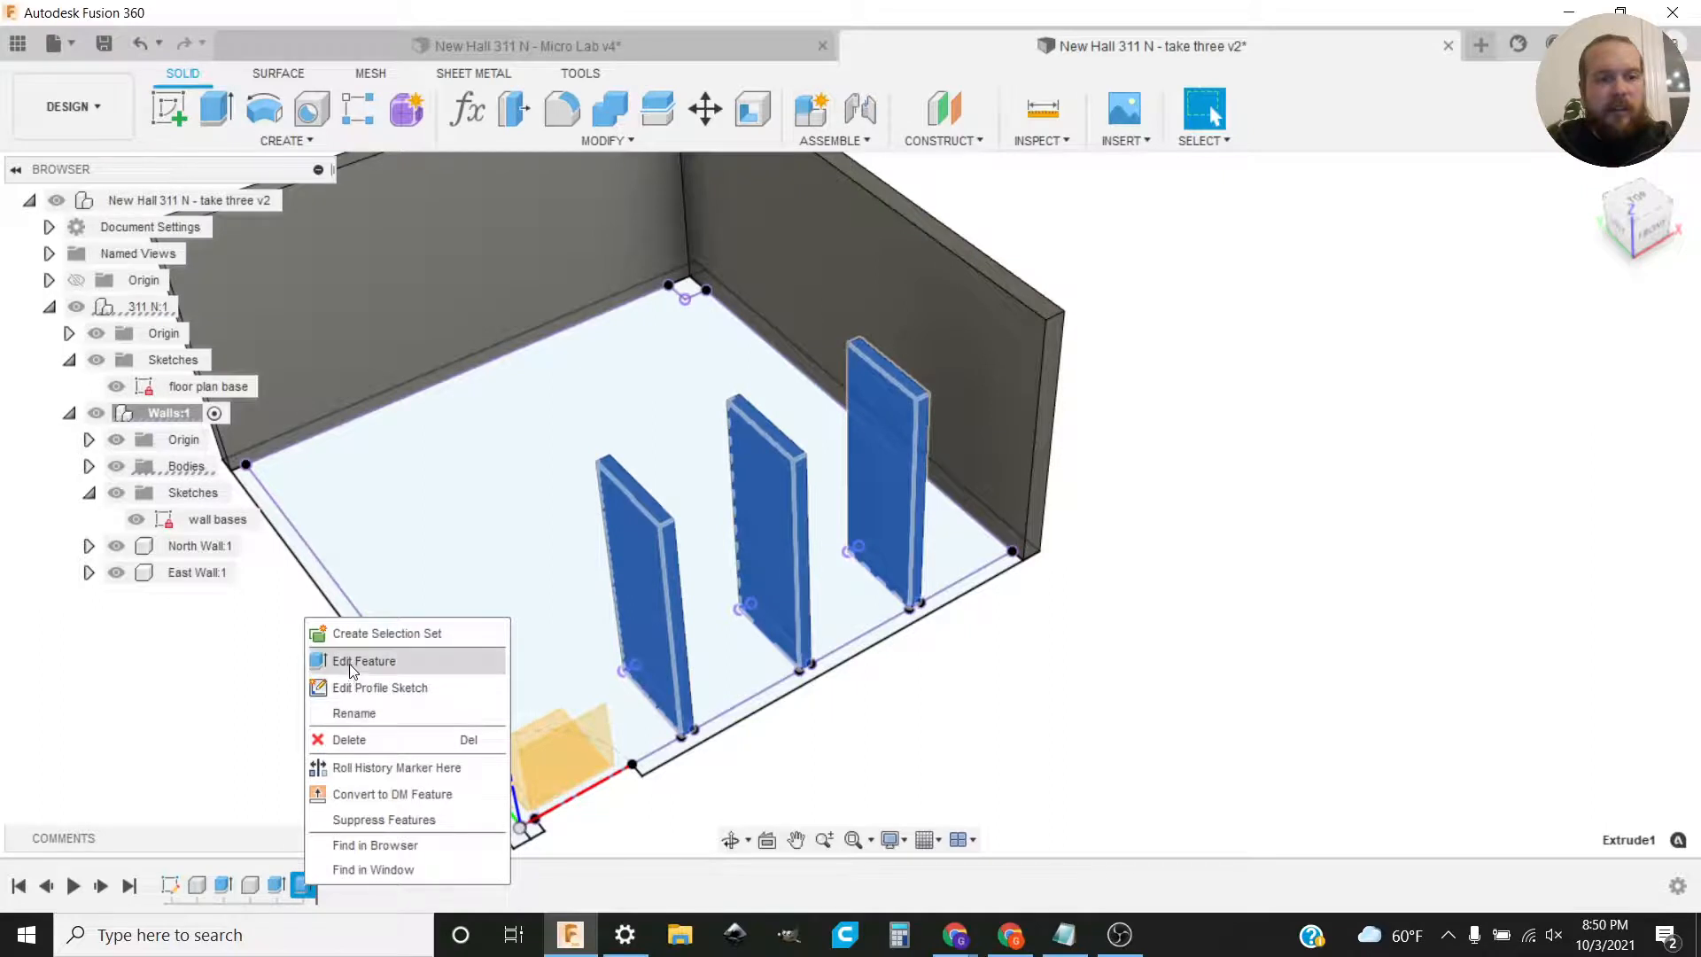
pyautogui.click(354, 663)
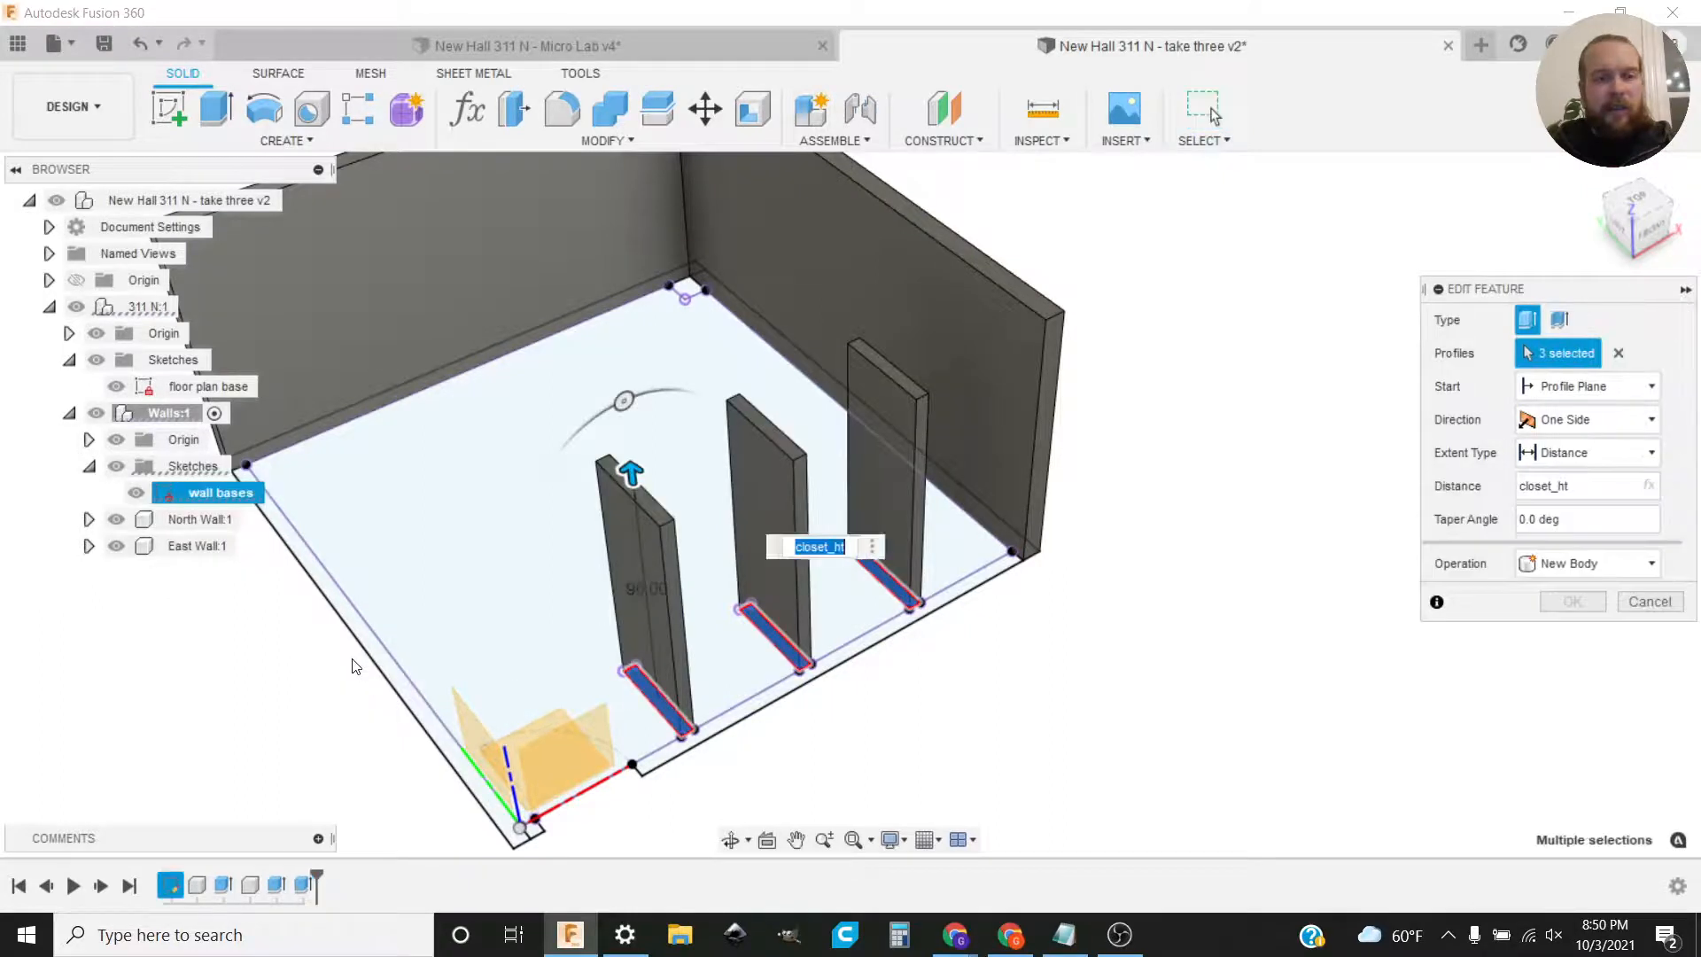
pyautogui.click(1546, 565)
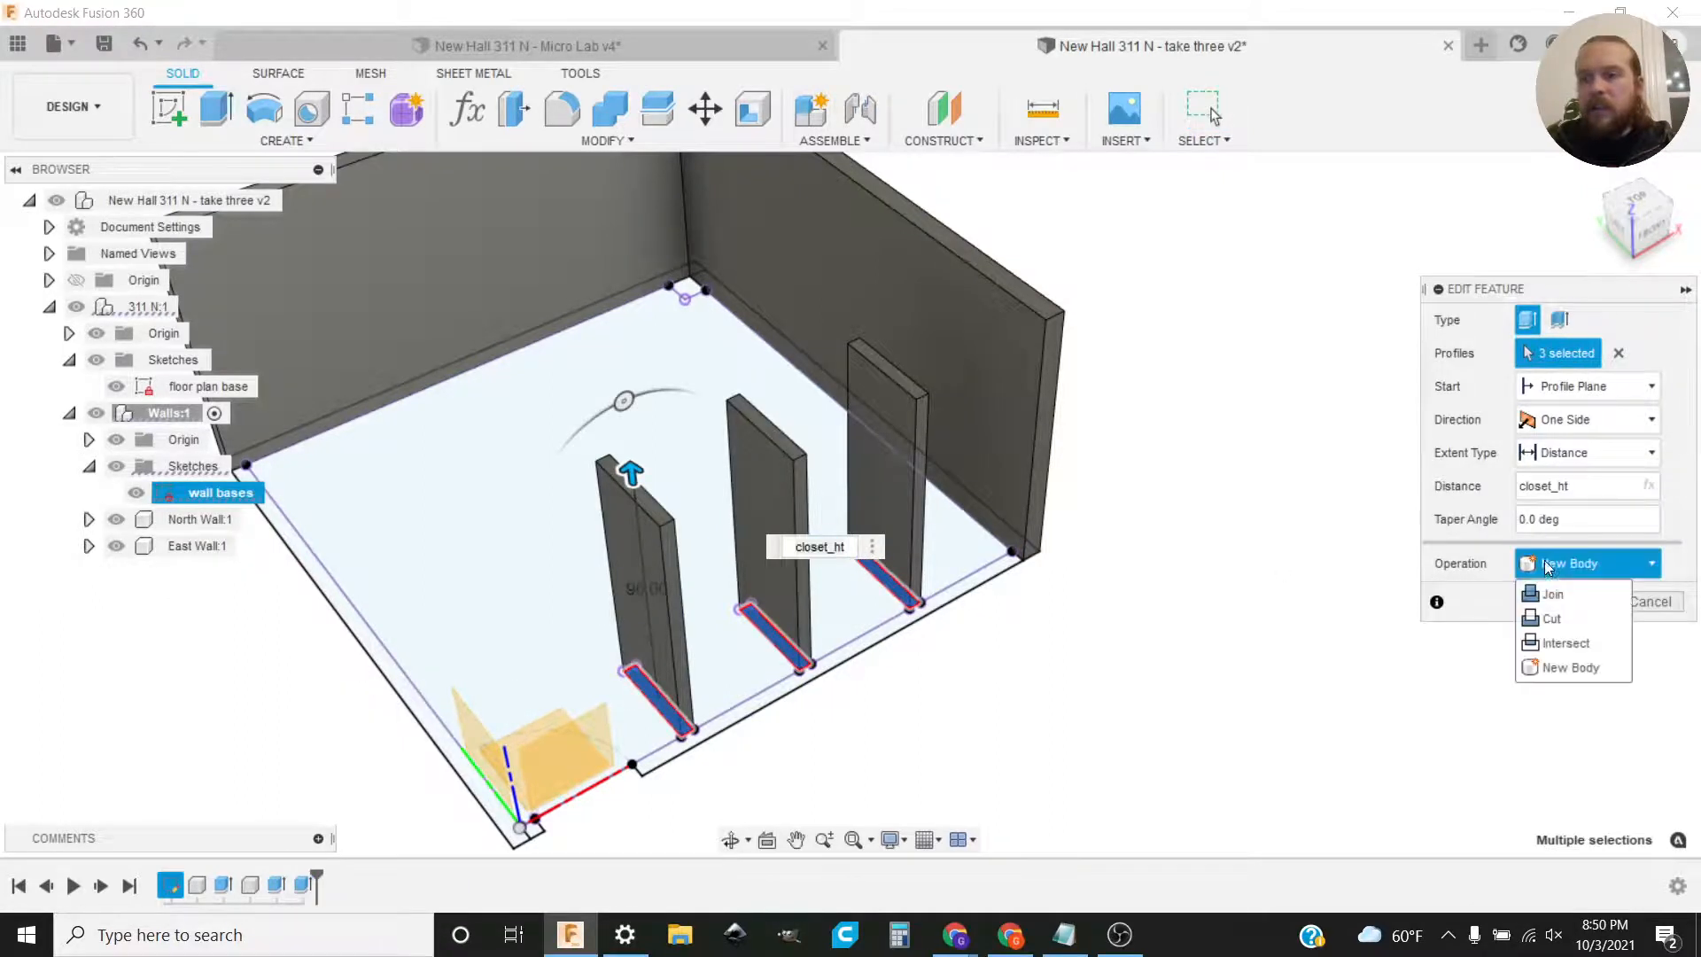
pyautogui.click(1484, 529)
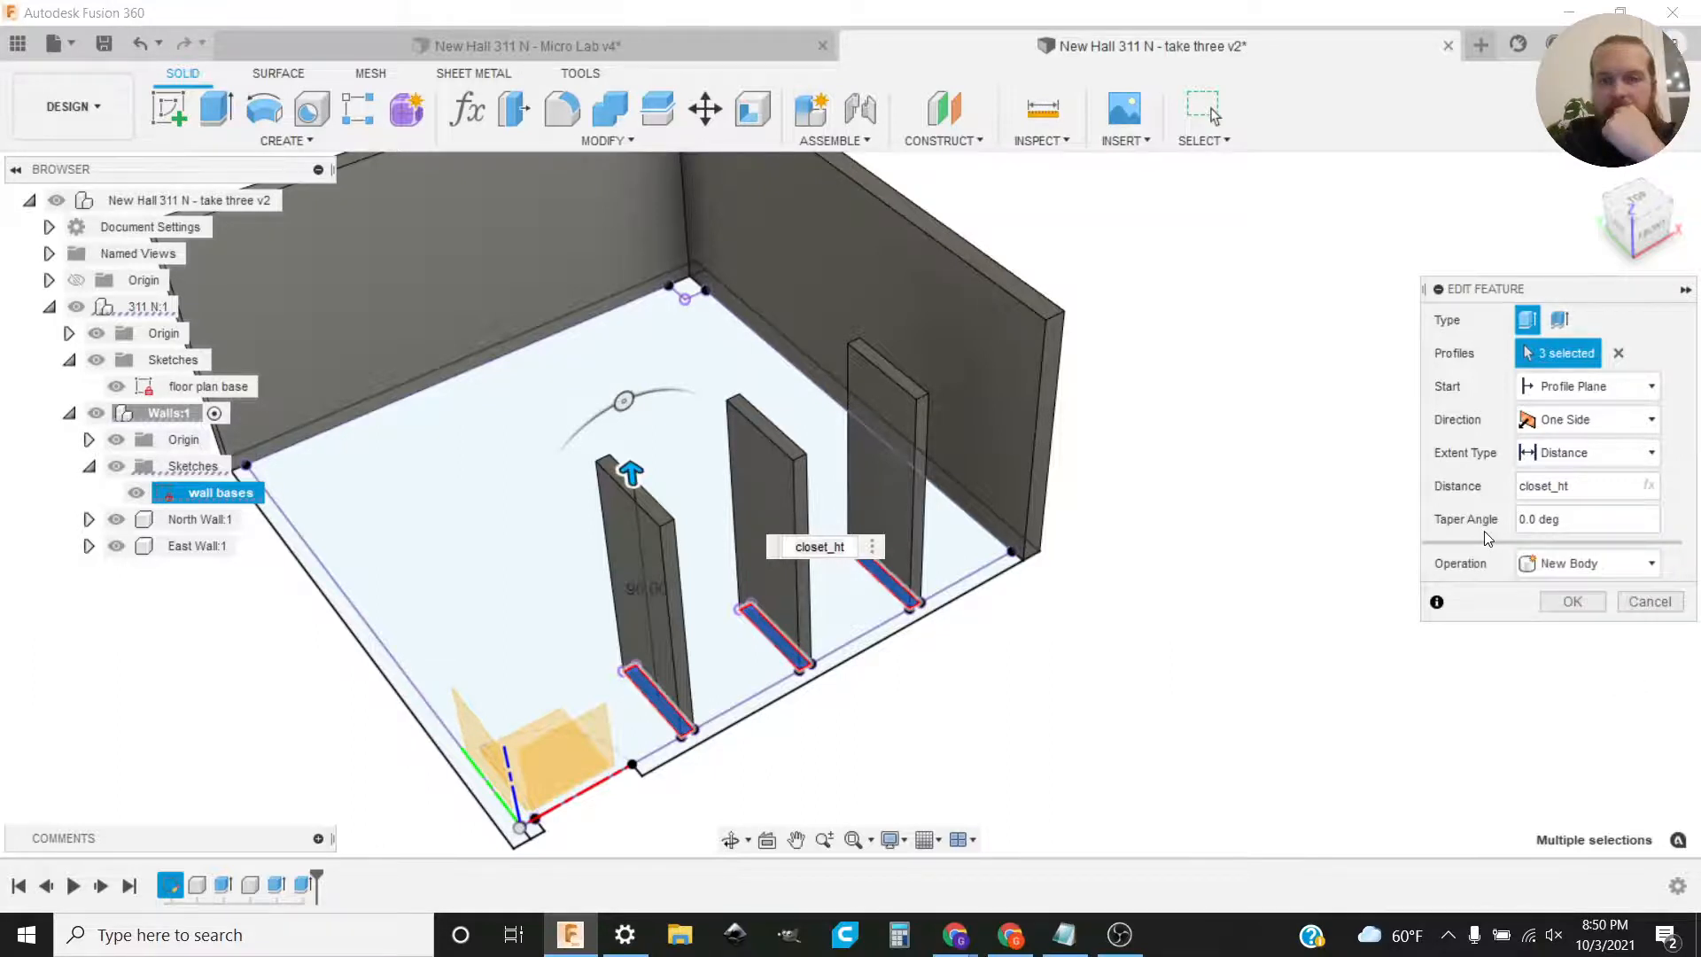
pyautogui.click(1649, 601)
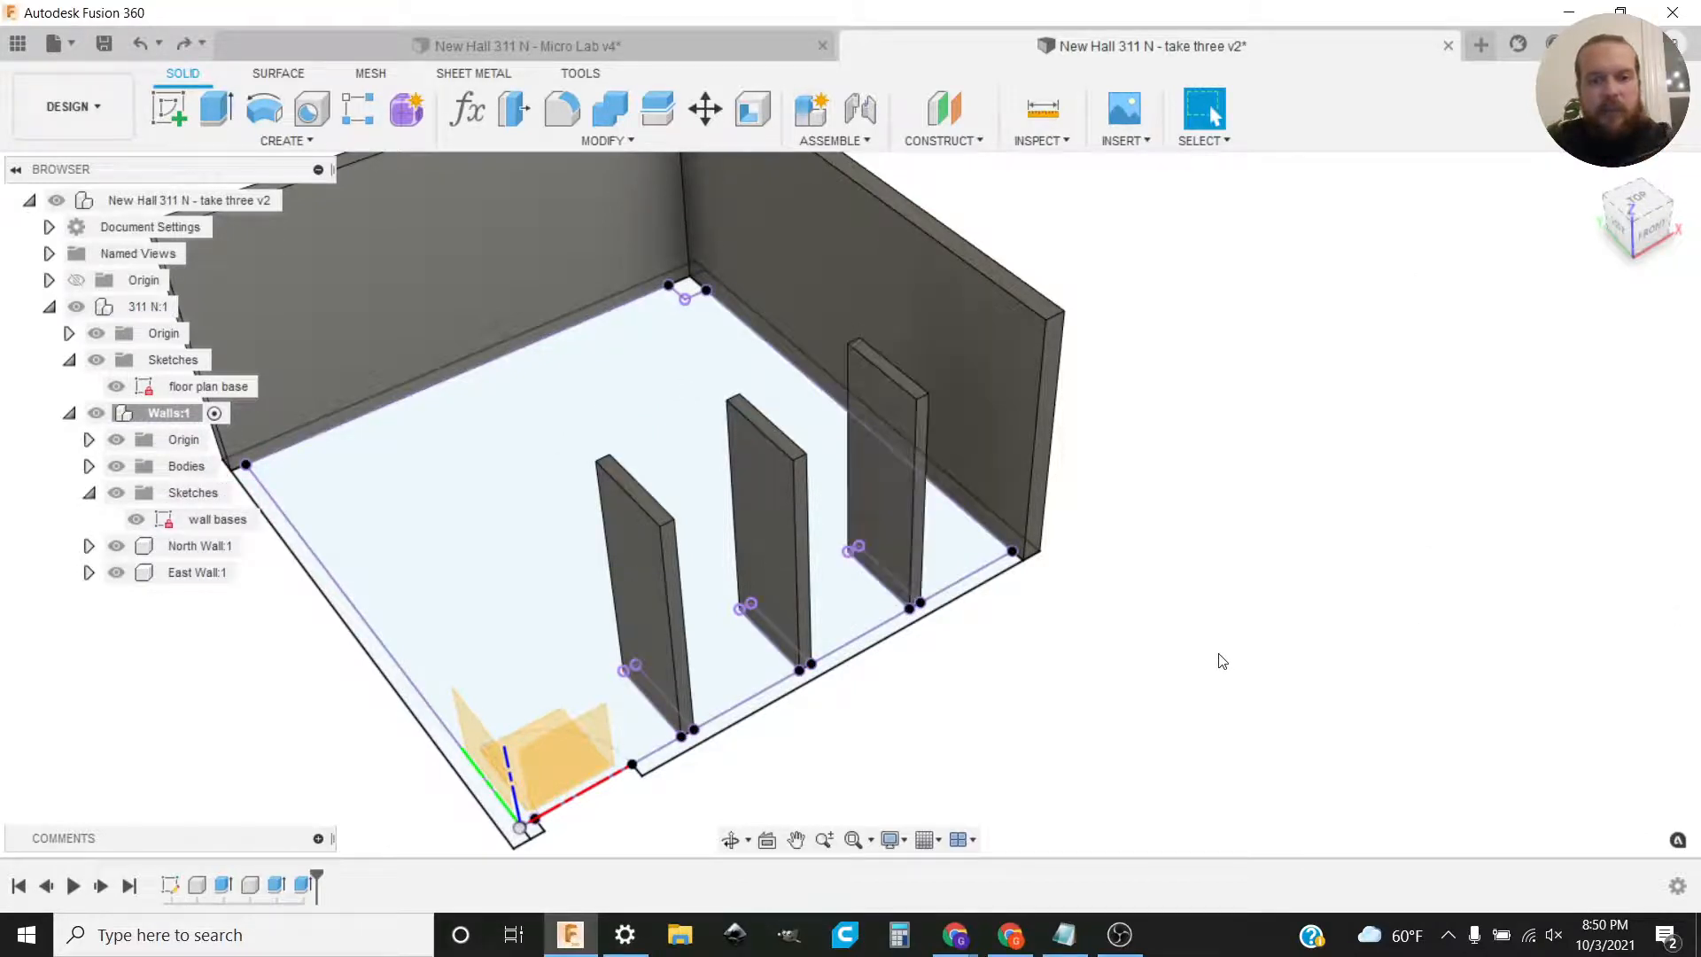
# Step: Undo the closet partition extrusion and extrude the three partition profiles again to closet_ht as a new component
pyautogui.hotkey('ctrl', 'z')
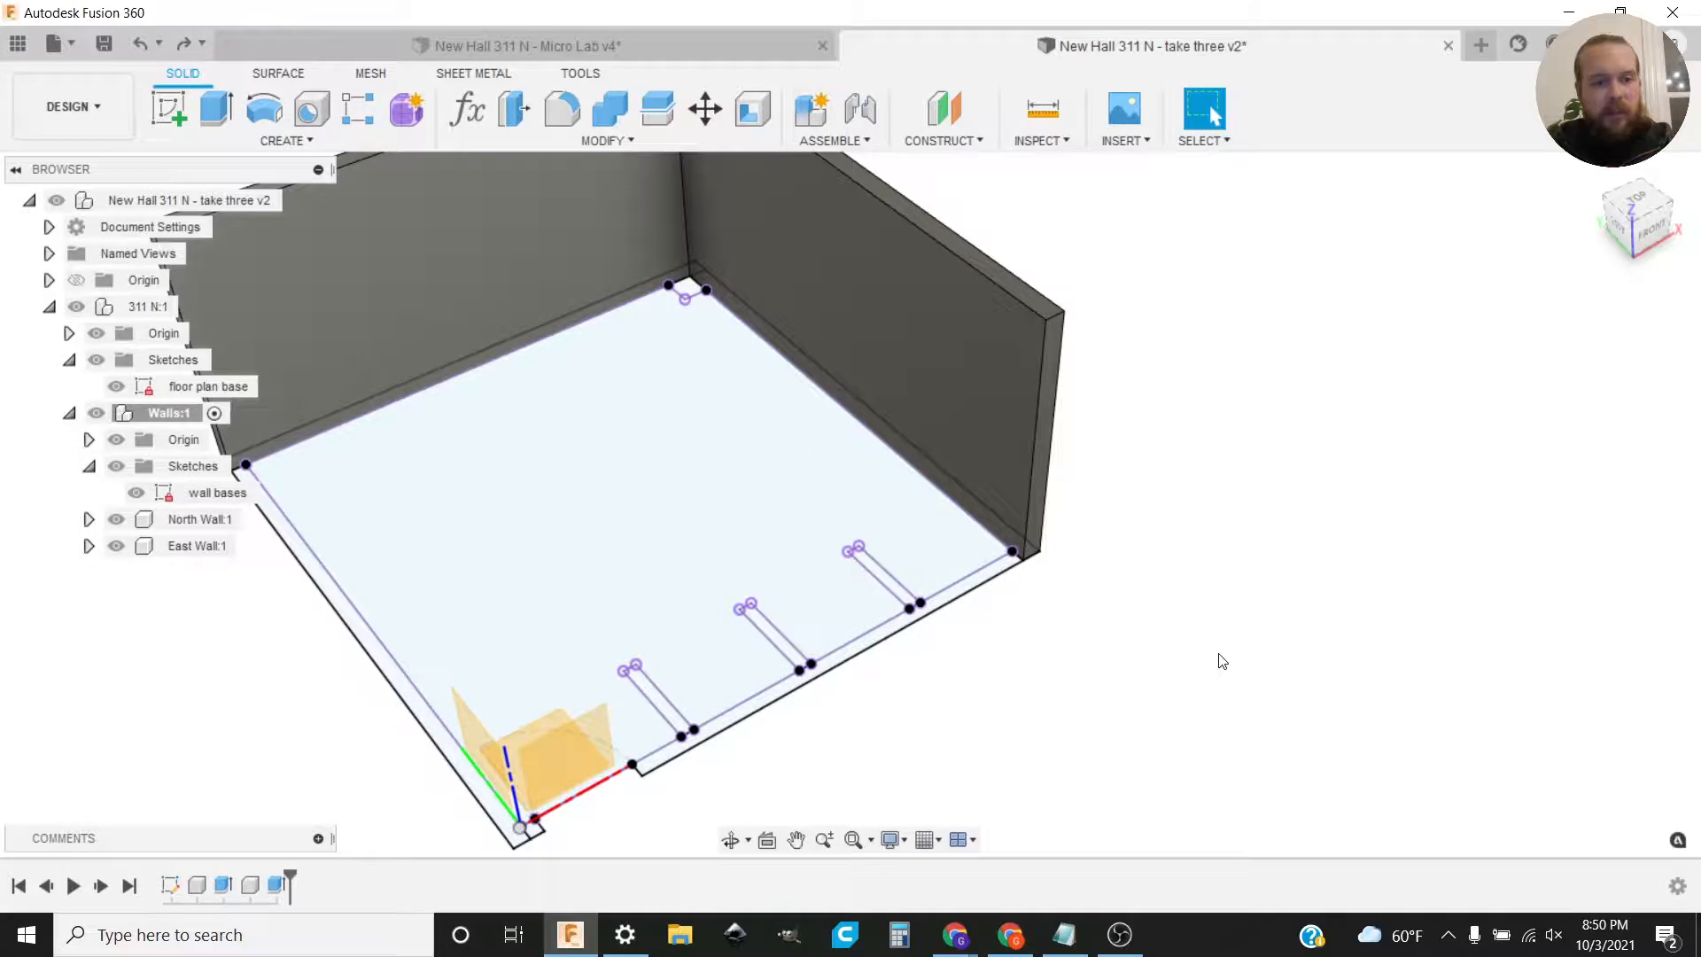
pyautogui.keyDown('shift'); pyautogui.moveTo(1063, 744); pyautogui.dragTo(1074, 710, button='middle'); pyautogui.keyUp('shift')
pyautogui.scroll(1, 951, 692)
pyautogui.press('e')
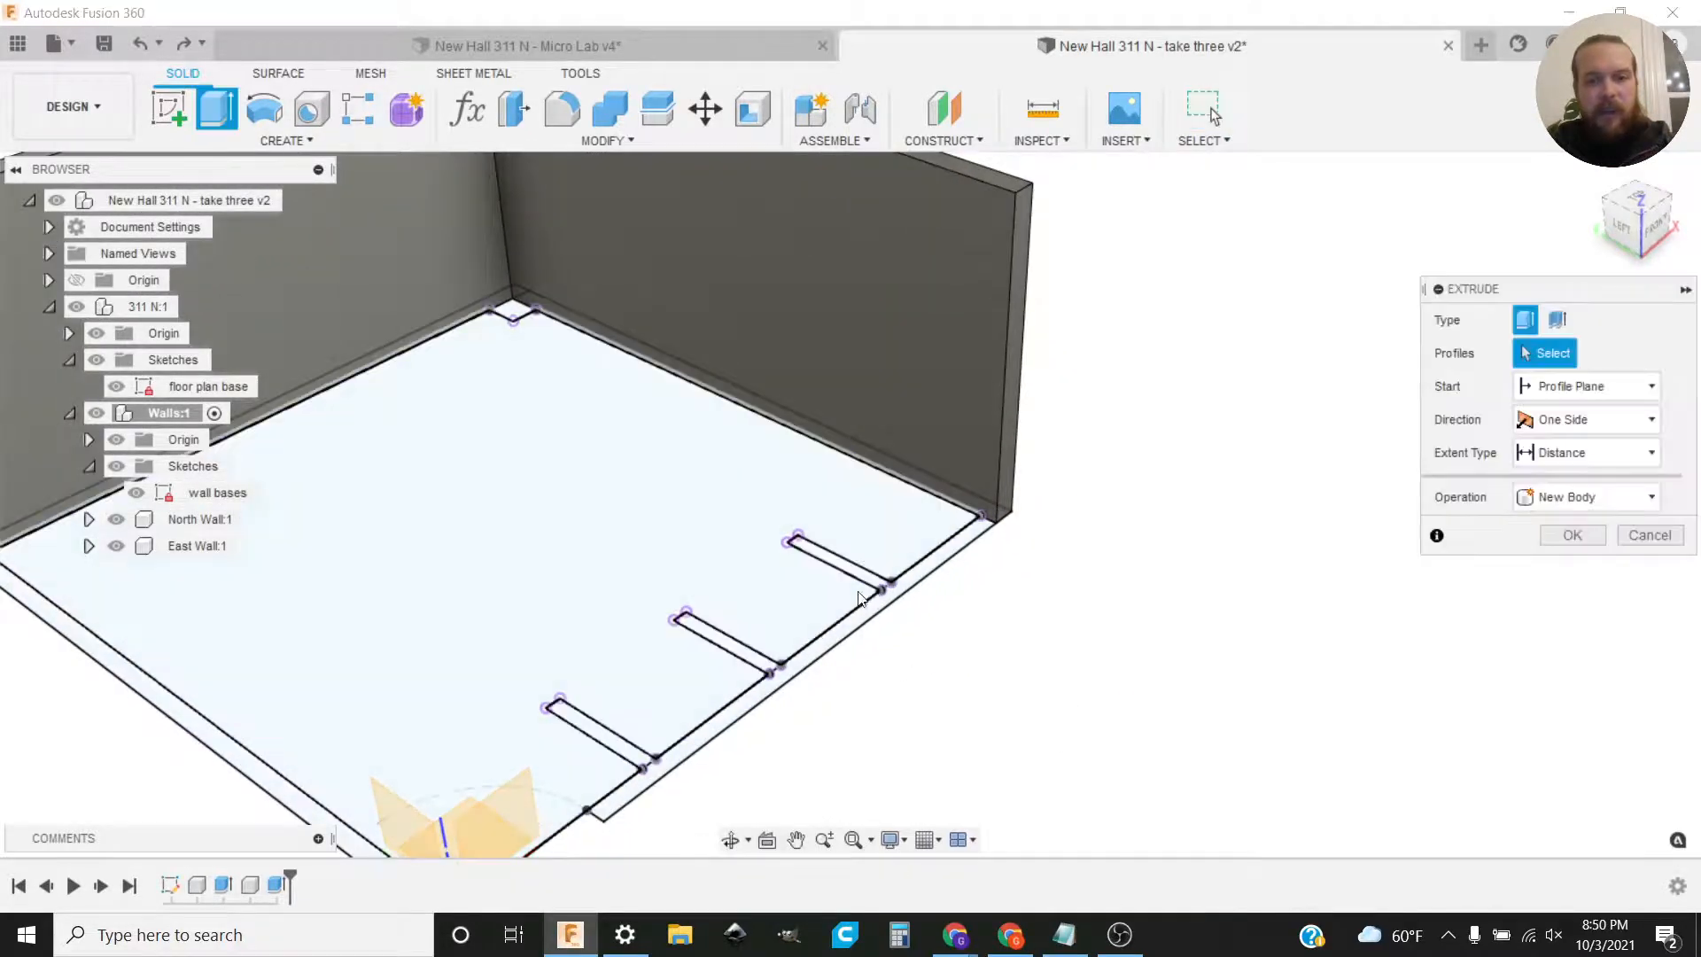
pyautogui.click(839, 573)
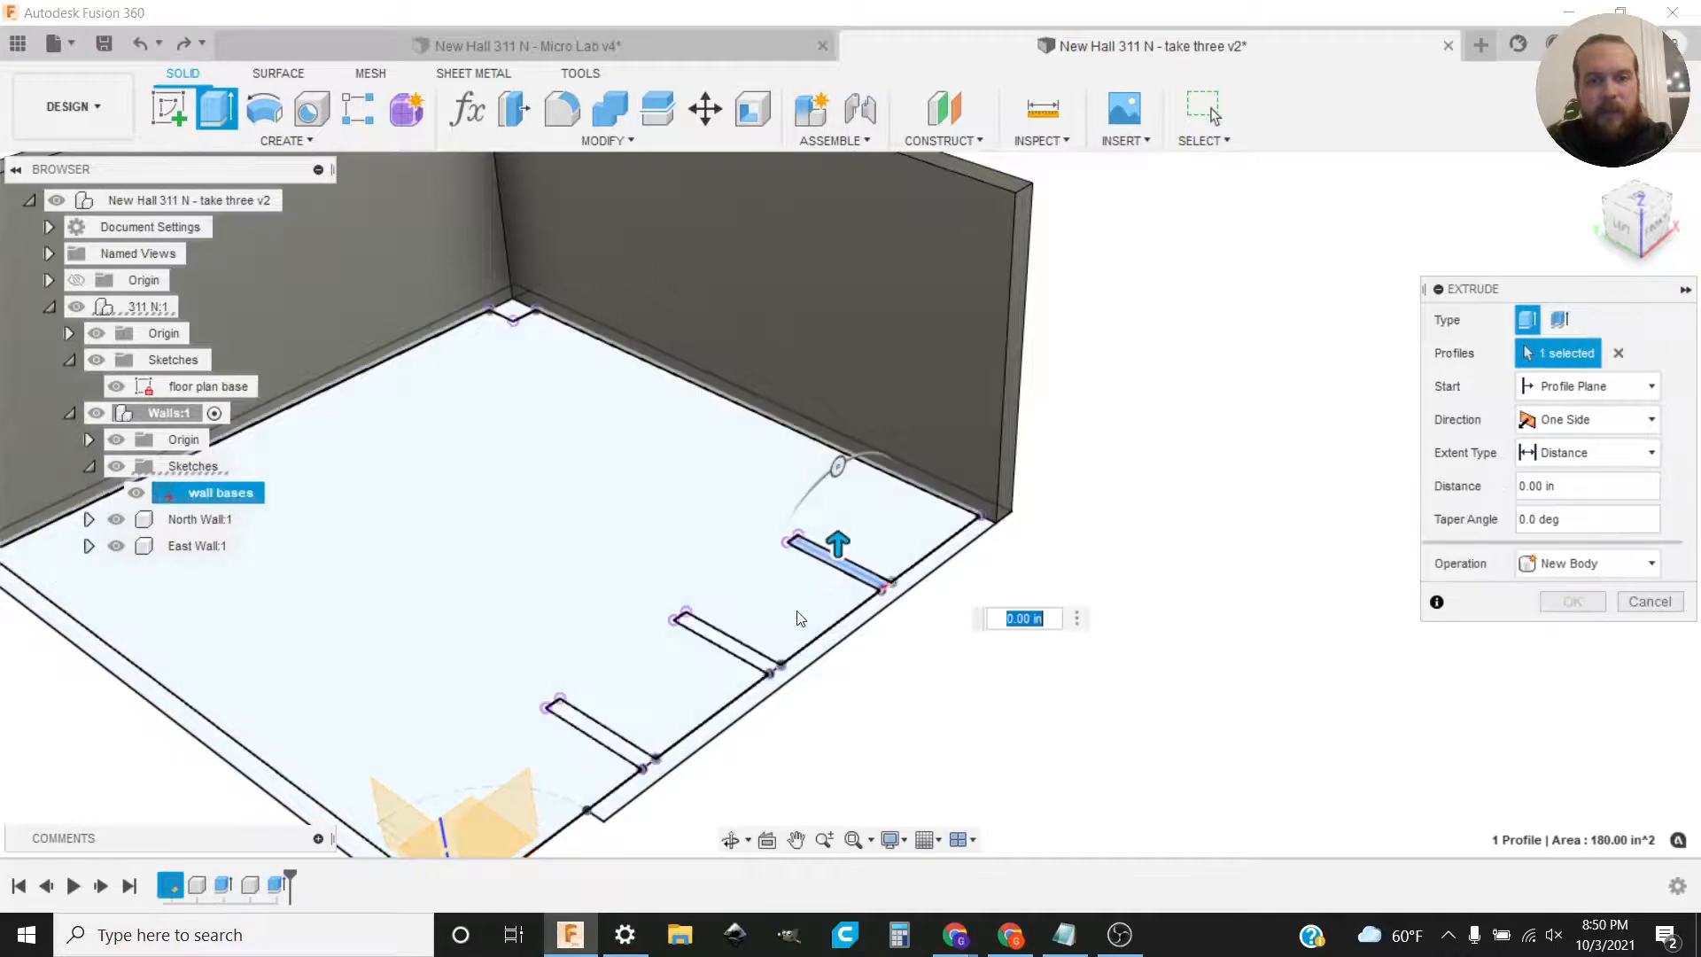
pyautogui.click(743, 651)
pyautogui.click(625, 746)
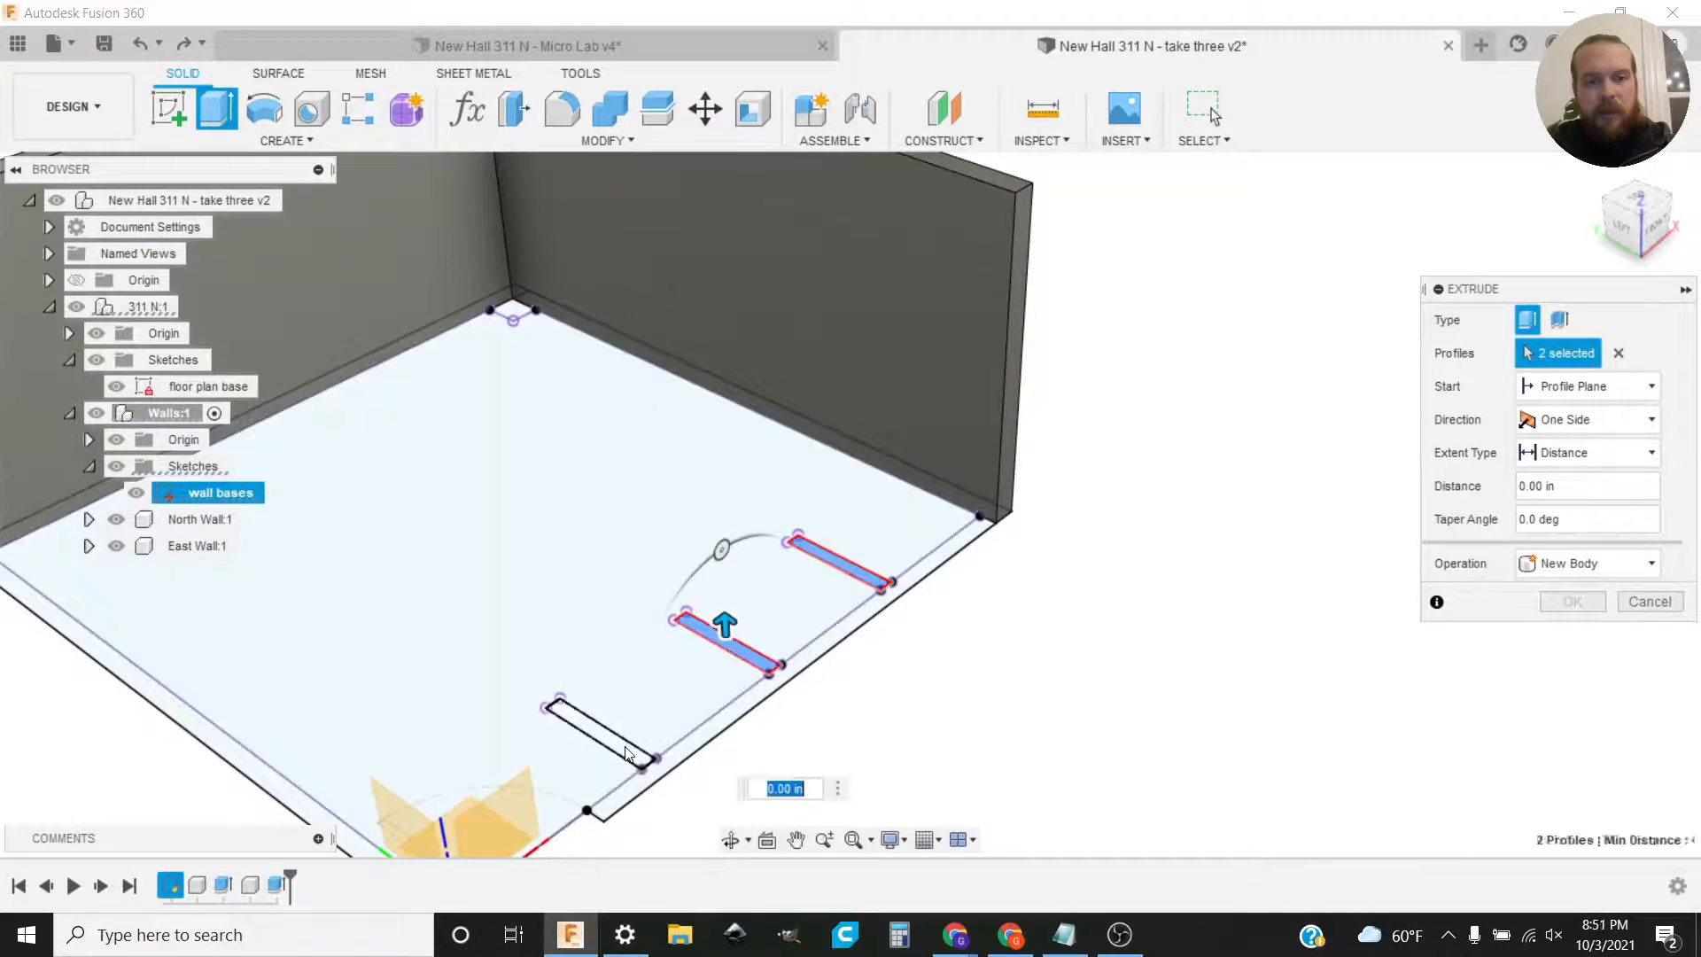
pyautogui.write('closet_ht')
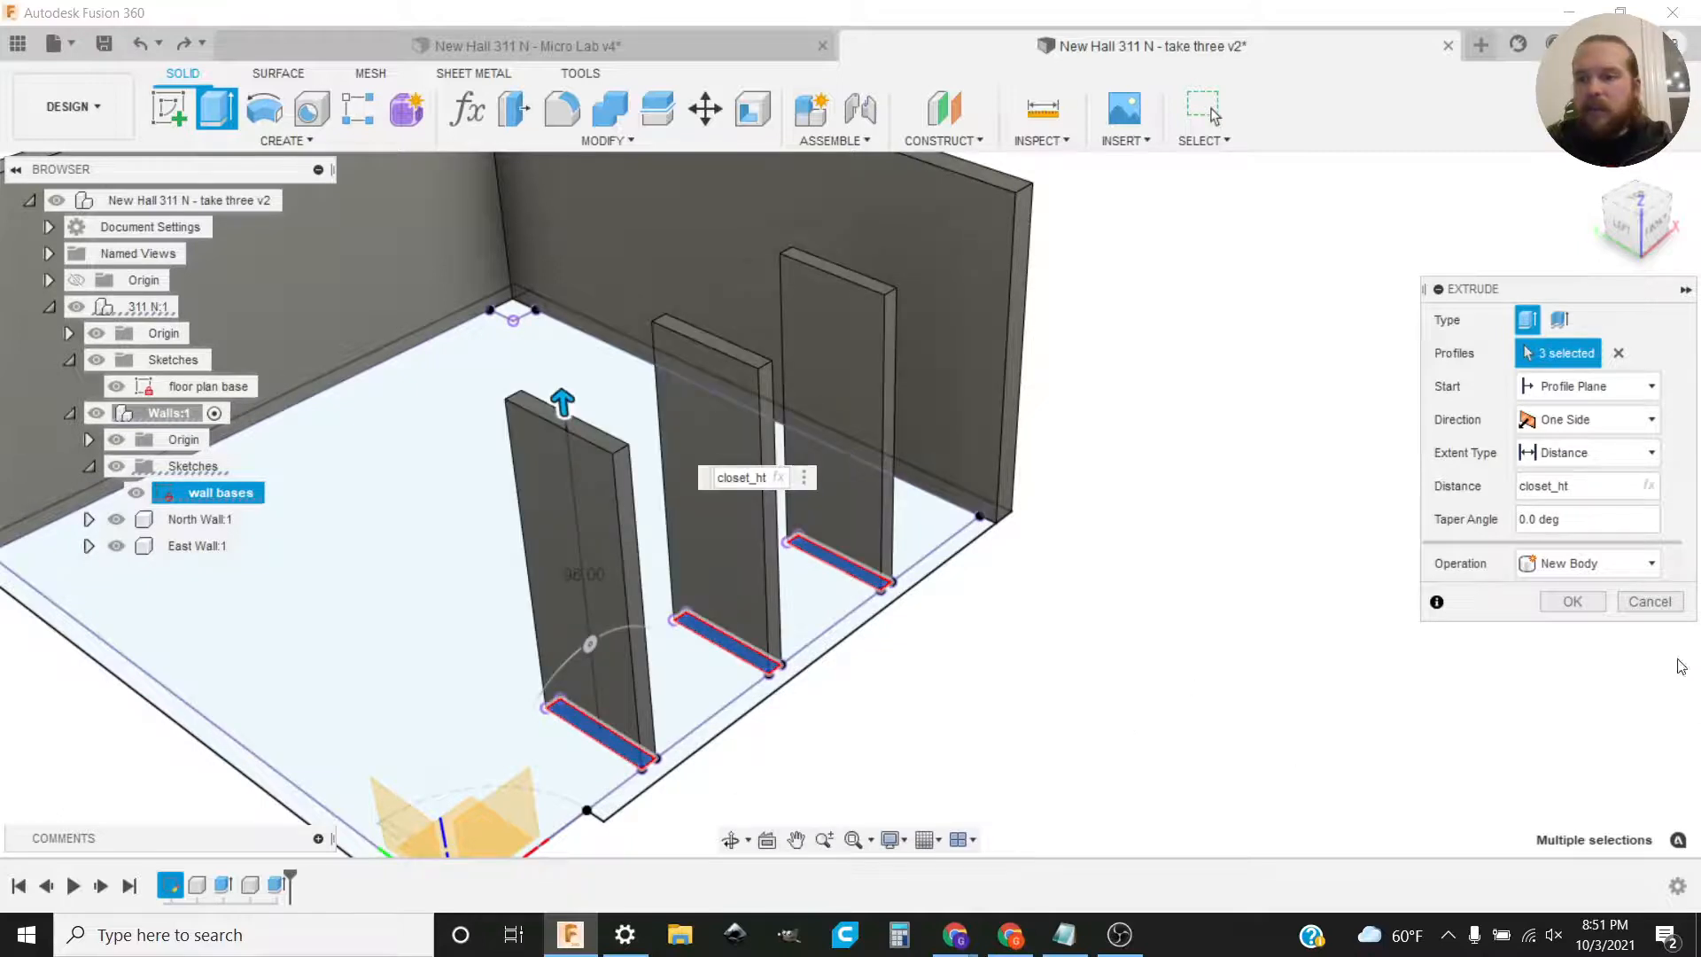
pyautogui.click(1593, 564)
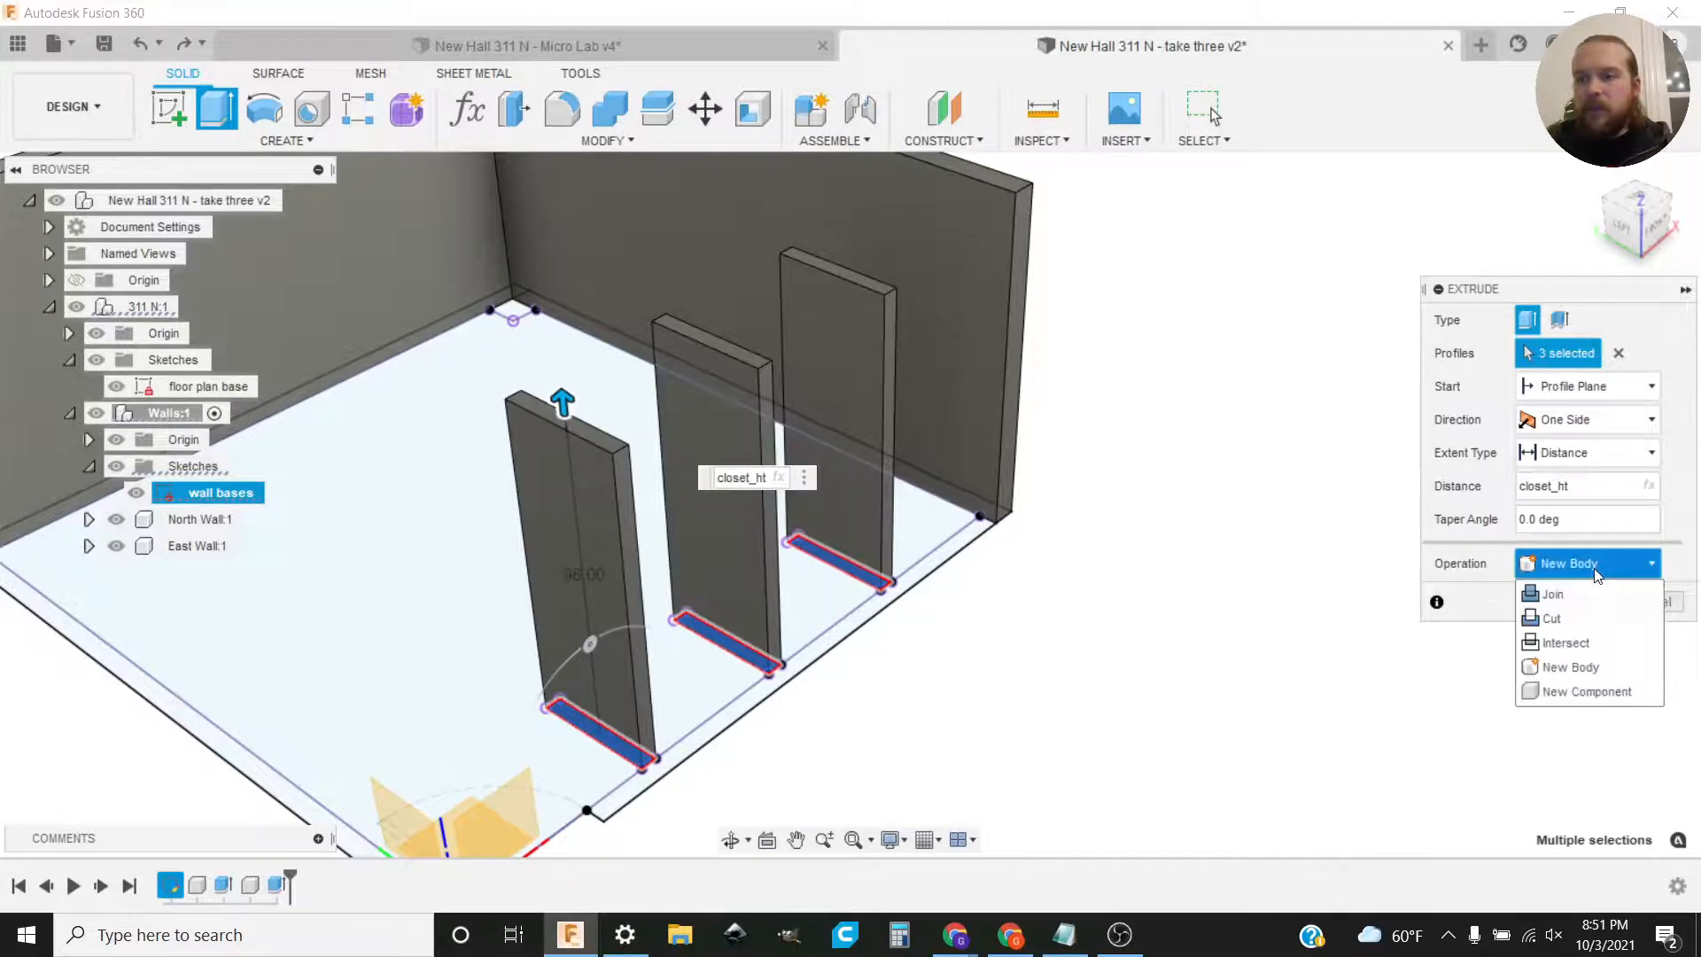
pyautogui.click(1599, 690)
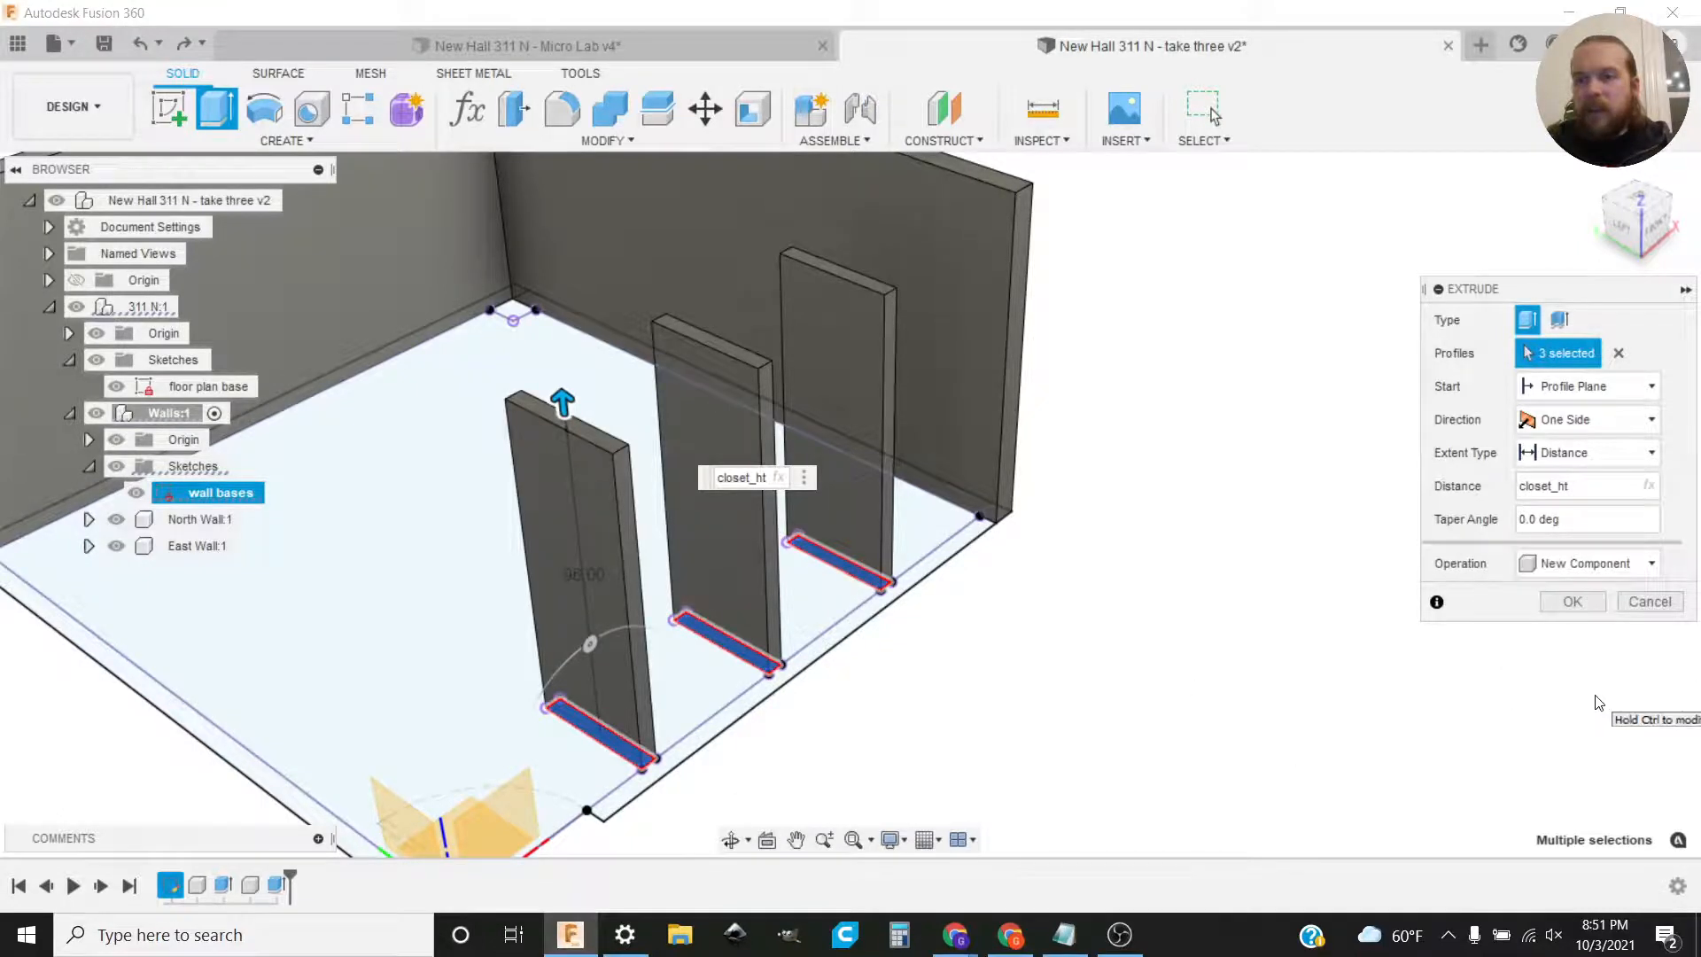
pyautogui.click(1571, 602)
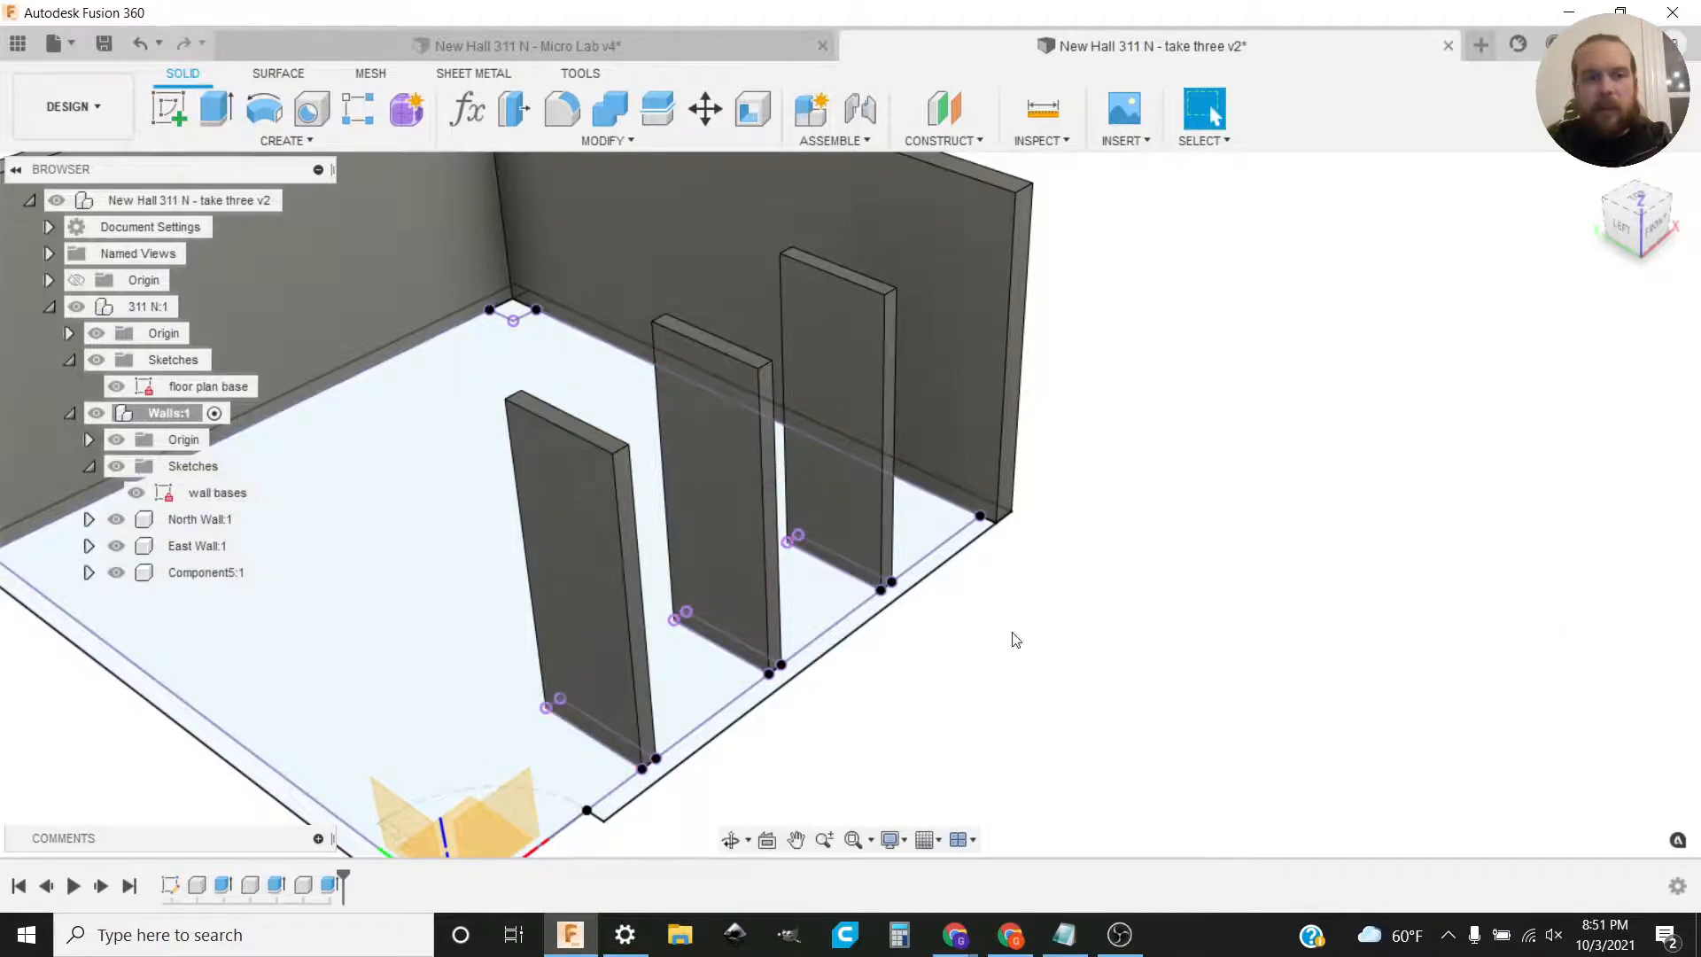
# Step: Rename the new closet partition component as Closet Walls
pyautogui.click(200, 575)
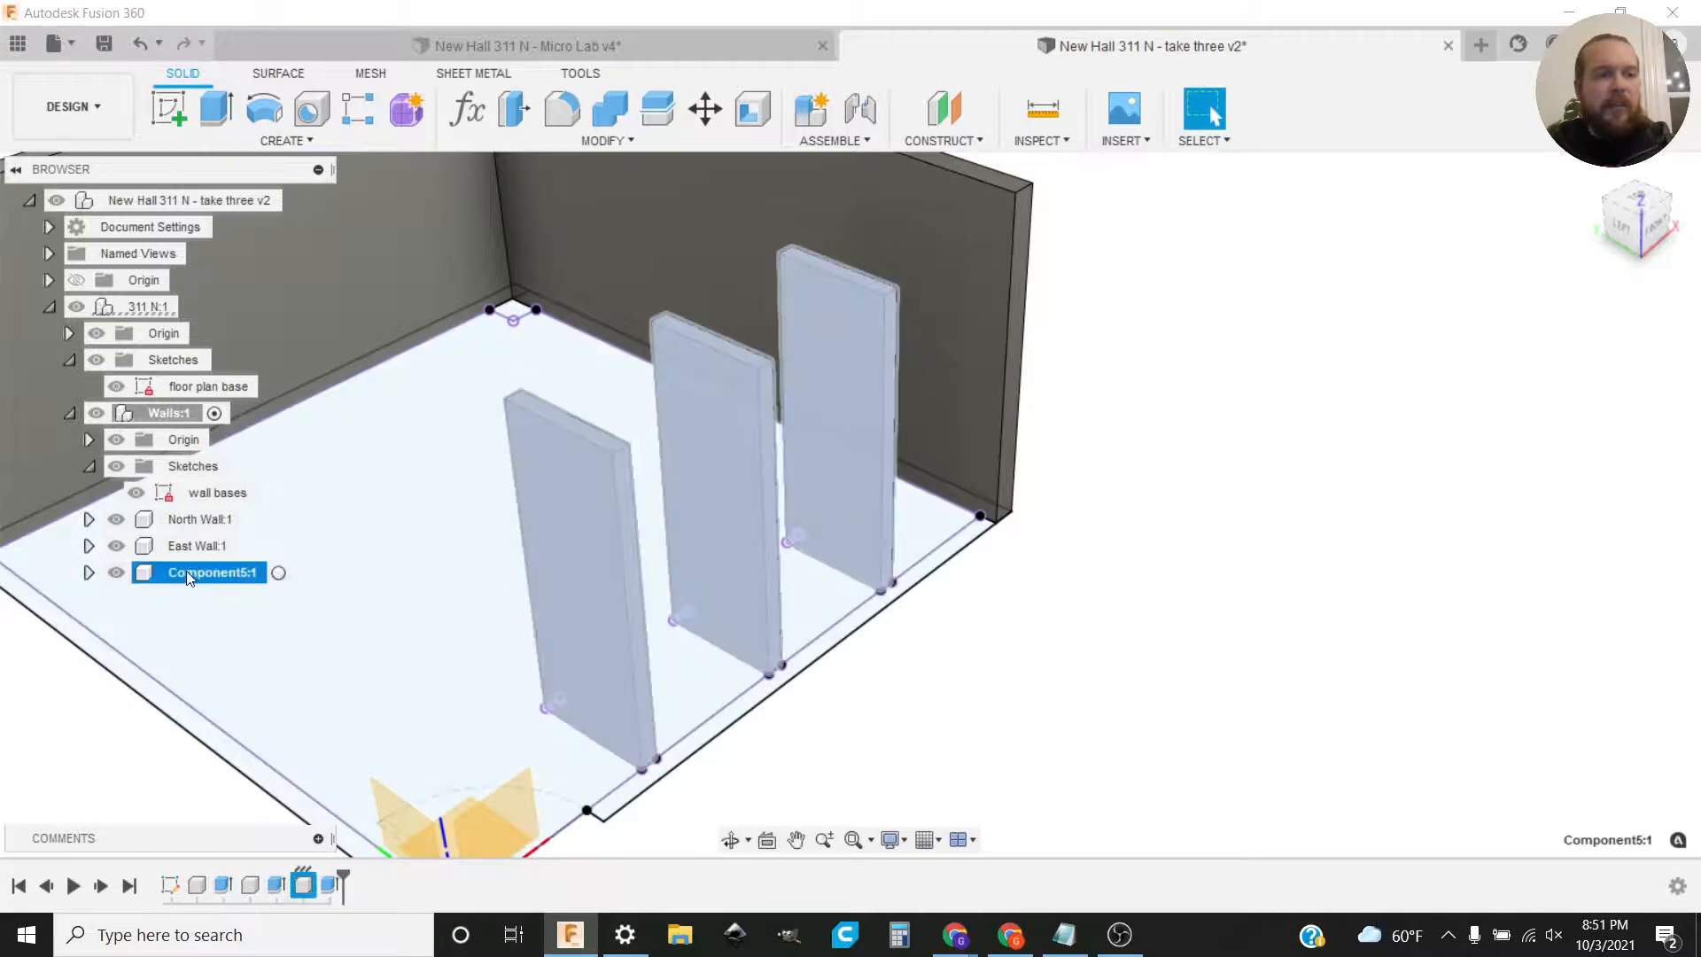
pyautogui.doubleClick(186, 571)
pyautogui.write('Cl')
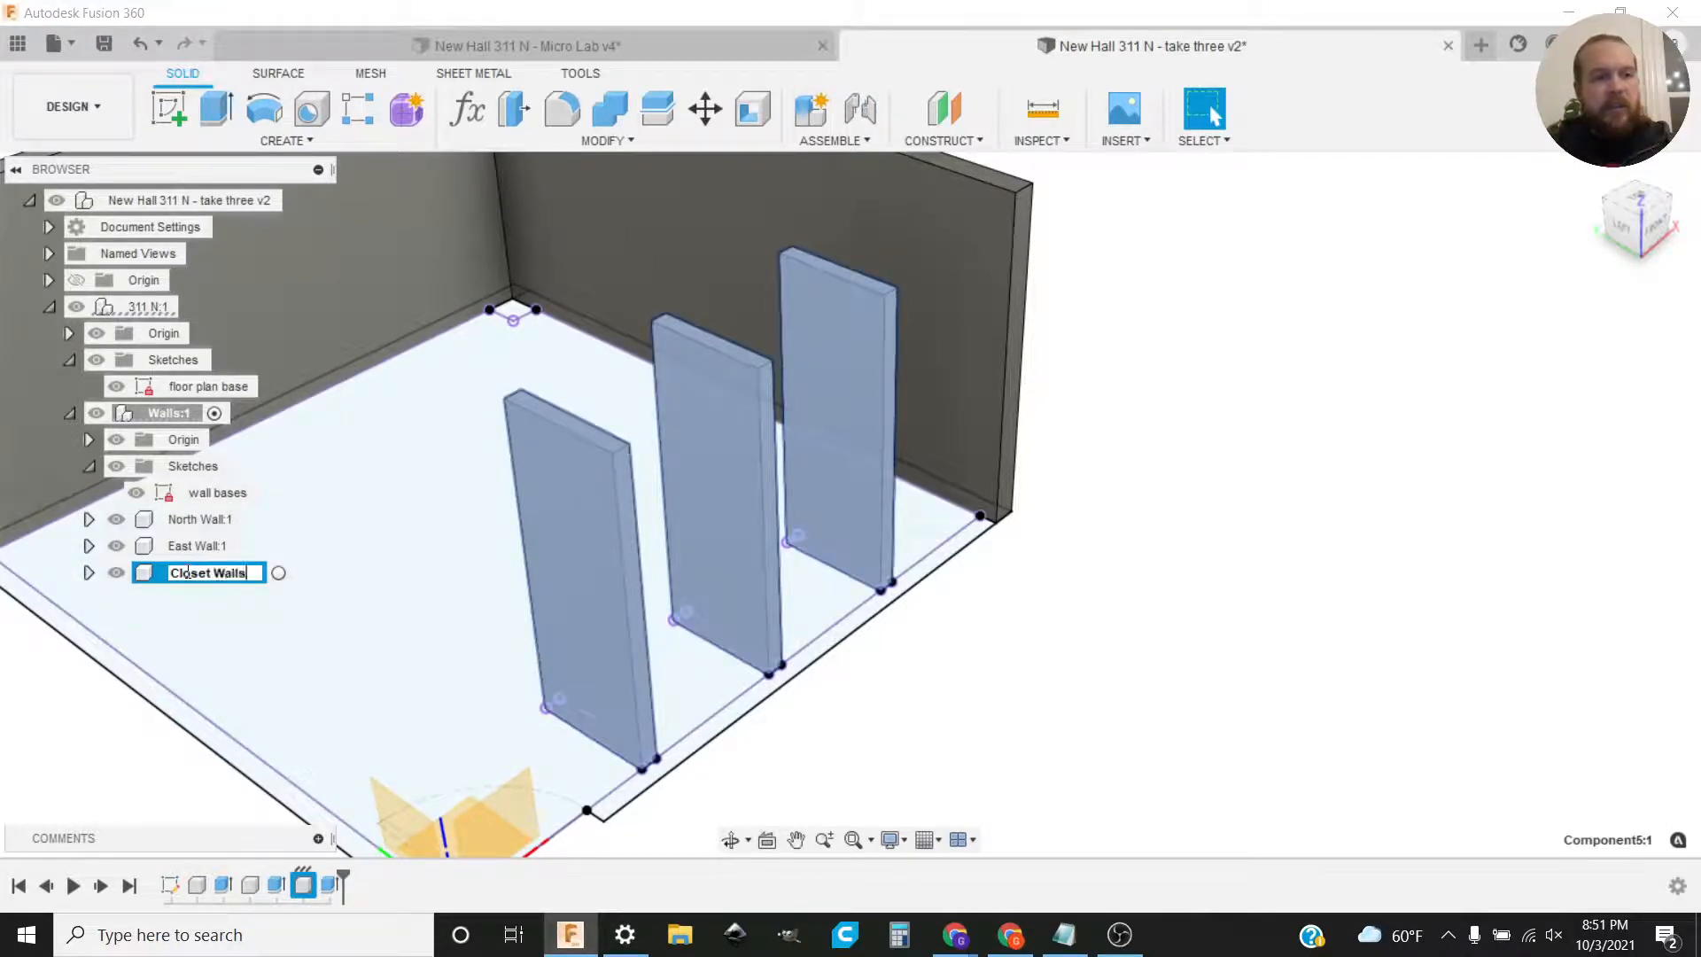
pyautogui.write('oset Walls')
pyautogui.press('Return')
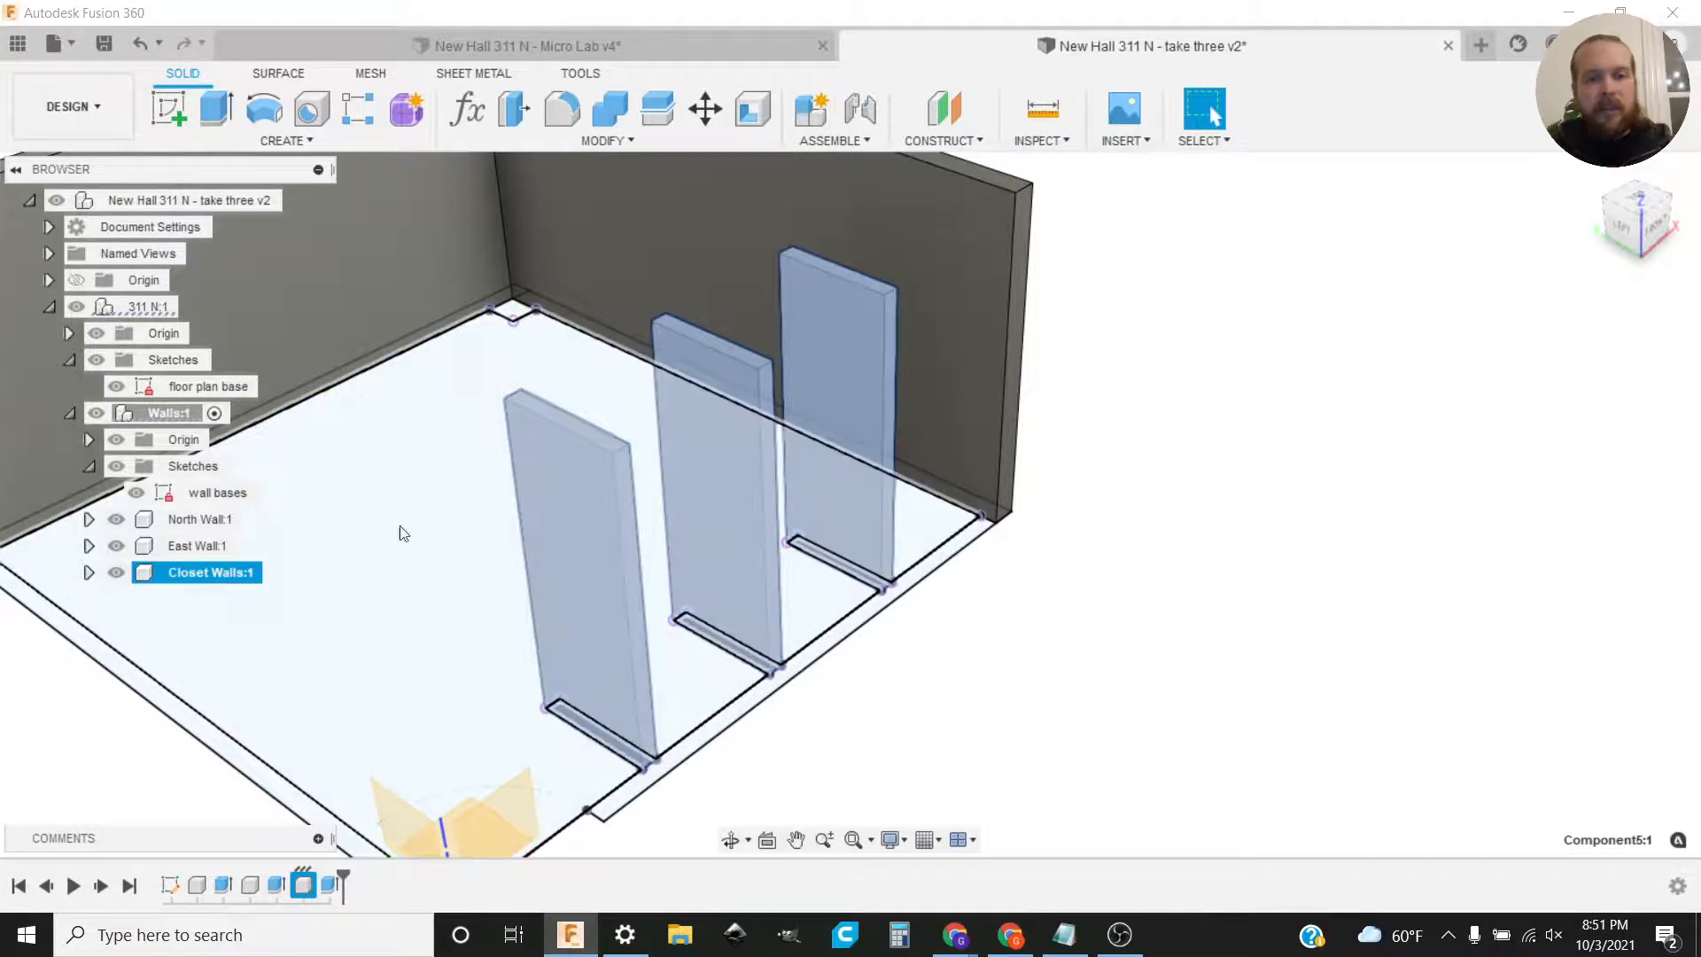
pyautogui.click(1089, 637)
# Step: Extrude the long front wall strip and the small corner profile across the door opening to ceiling_ht as a new component
pyautogui.moveTo(1090, 635); pyautogui.dragTo(1043, 546, button='middle')
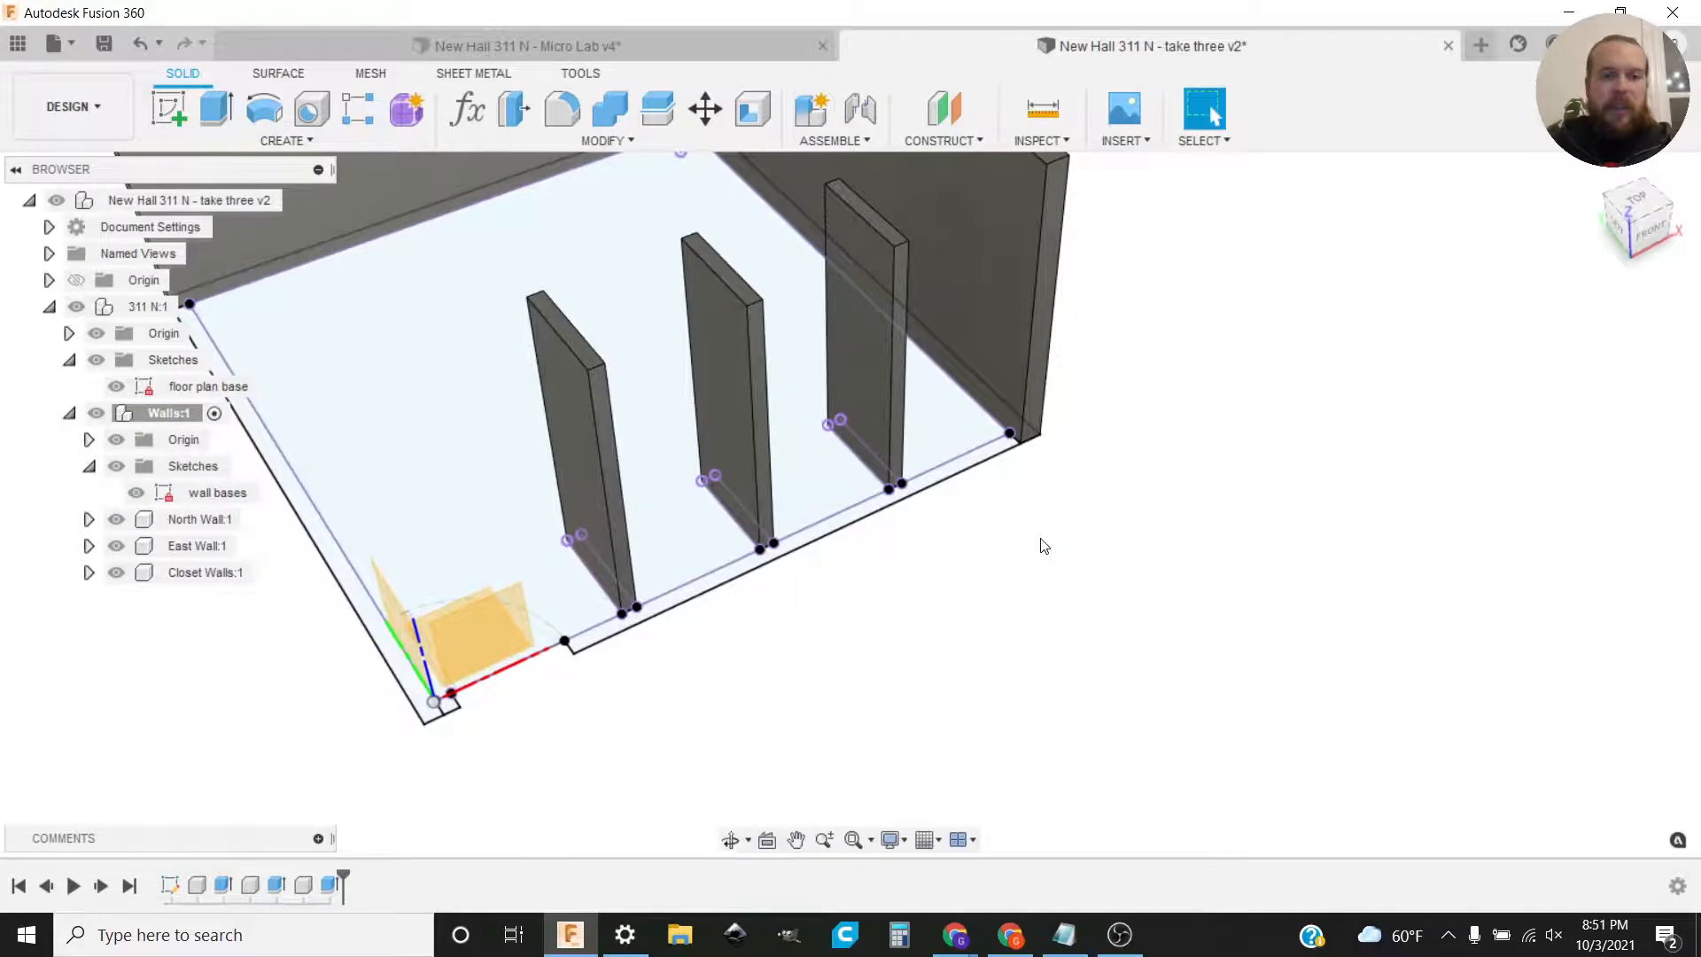
pyautogui.press('e')
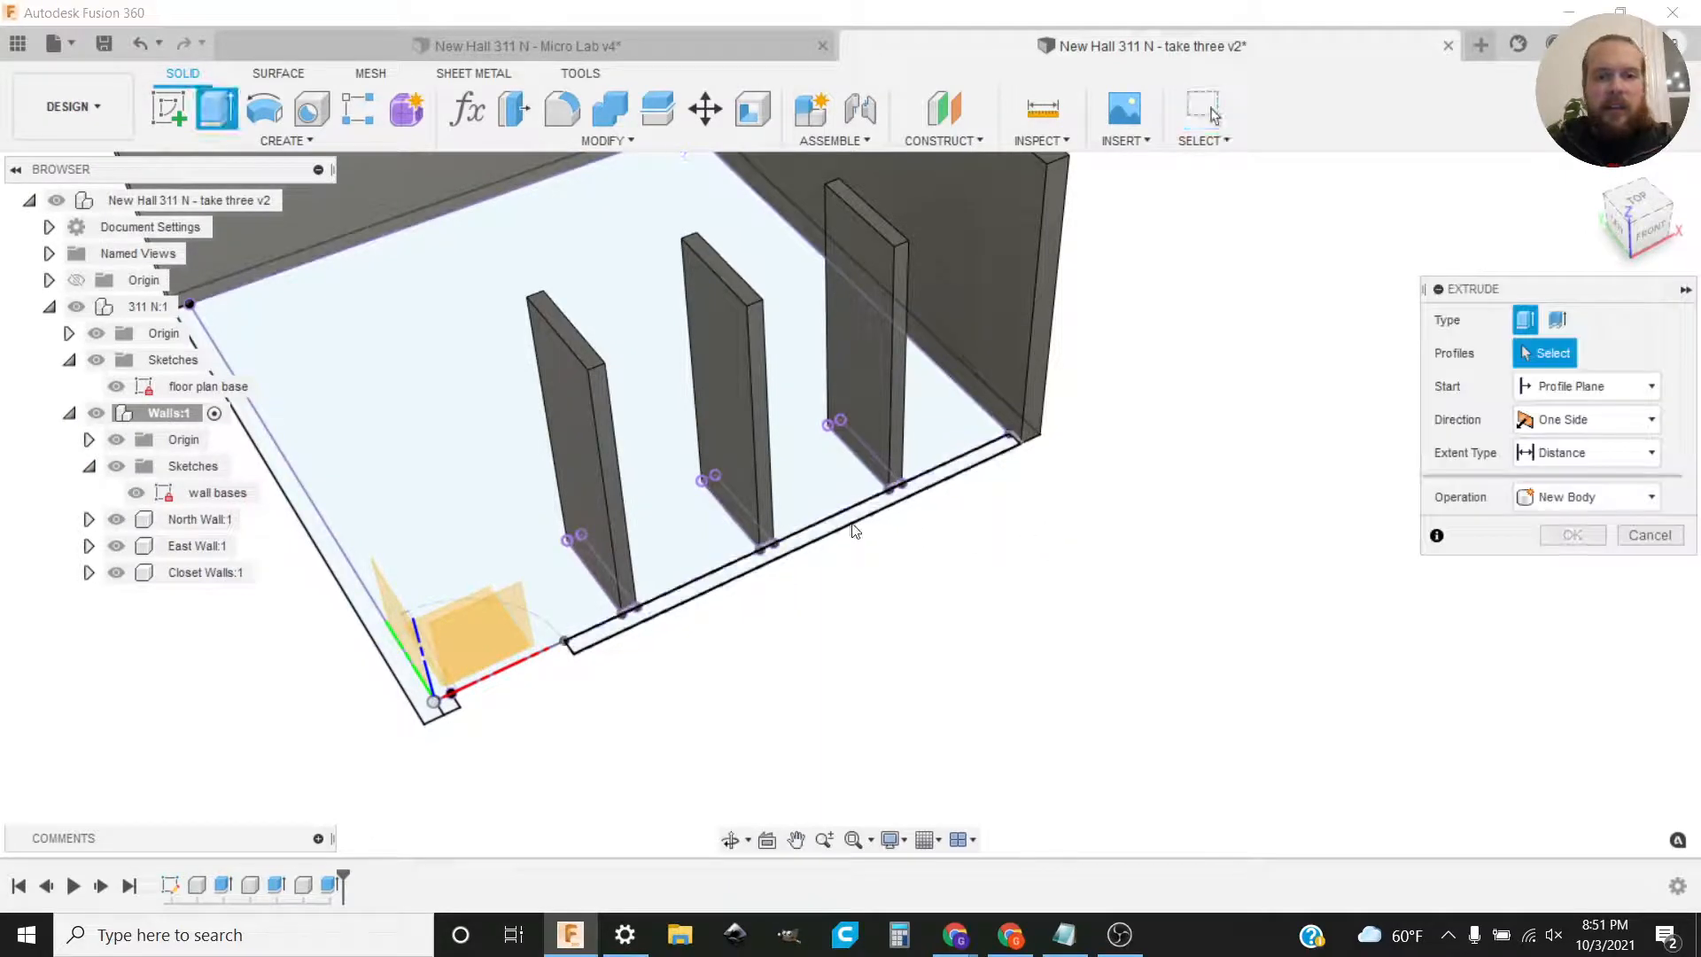
pyautogui.click(849, 529)
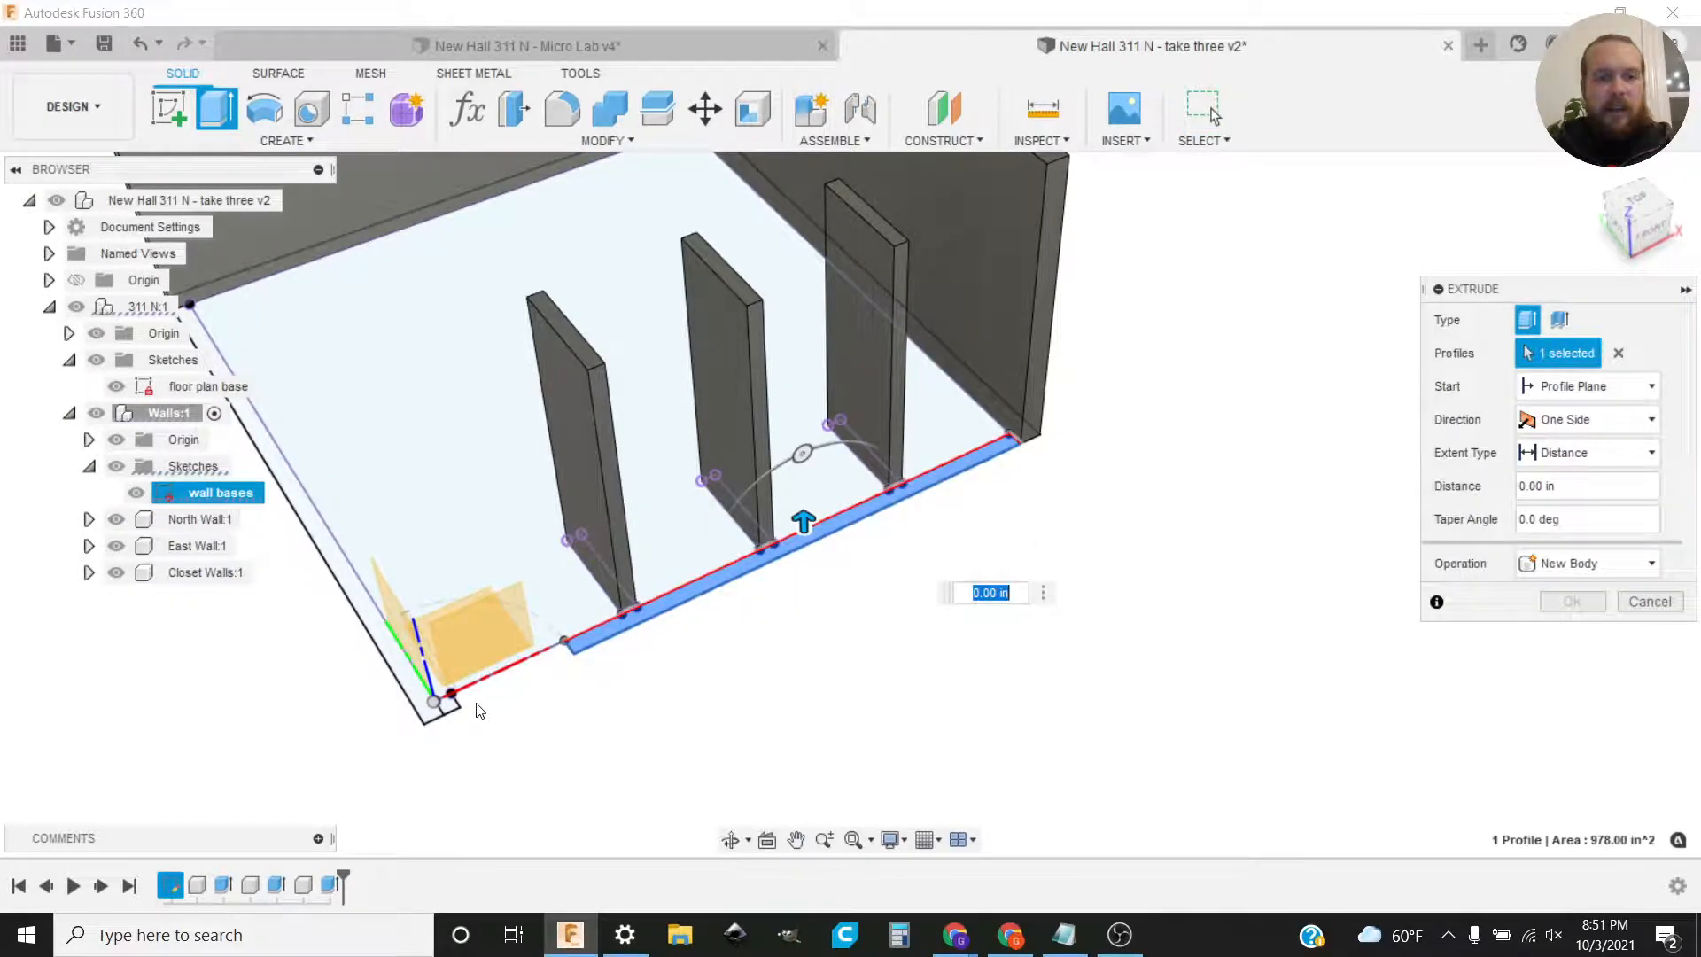
pyautogui.click(449, 706)
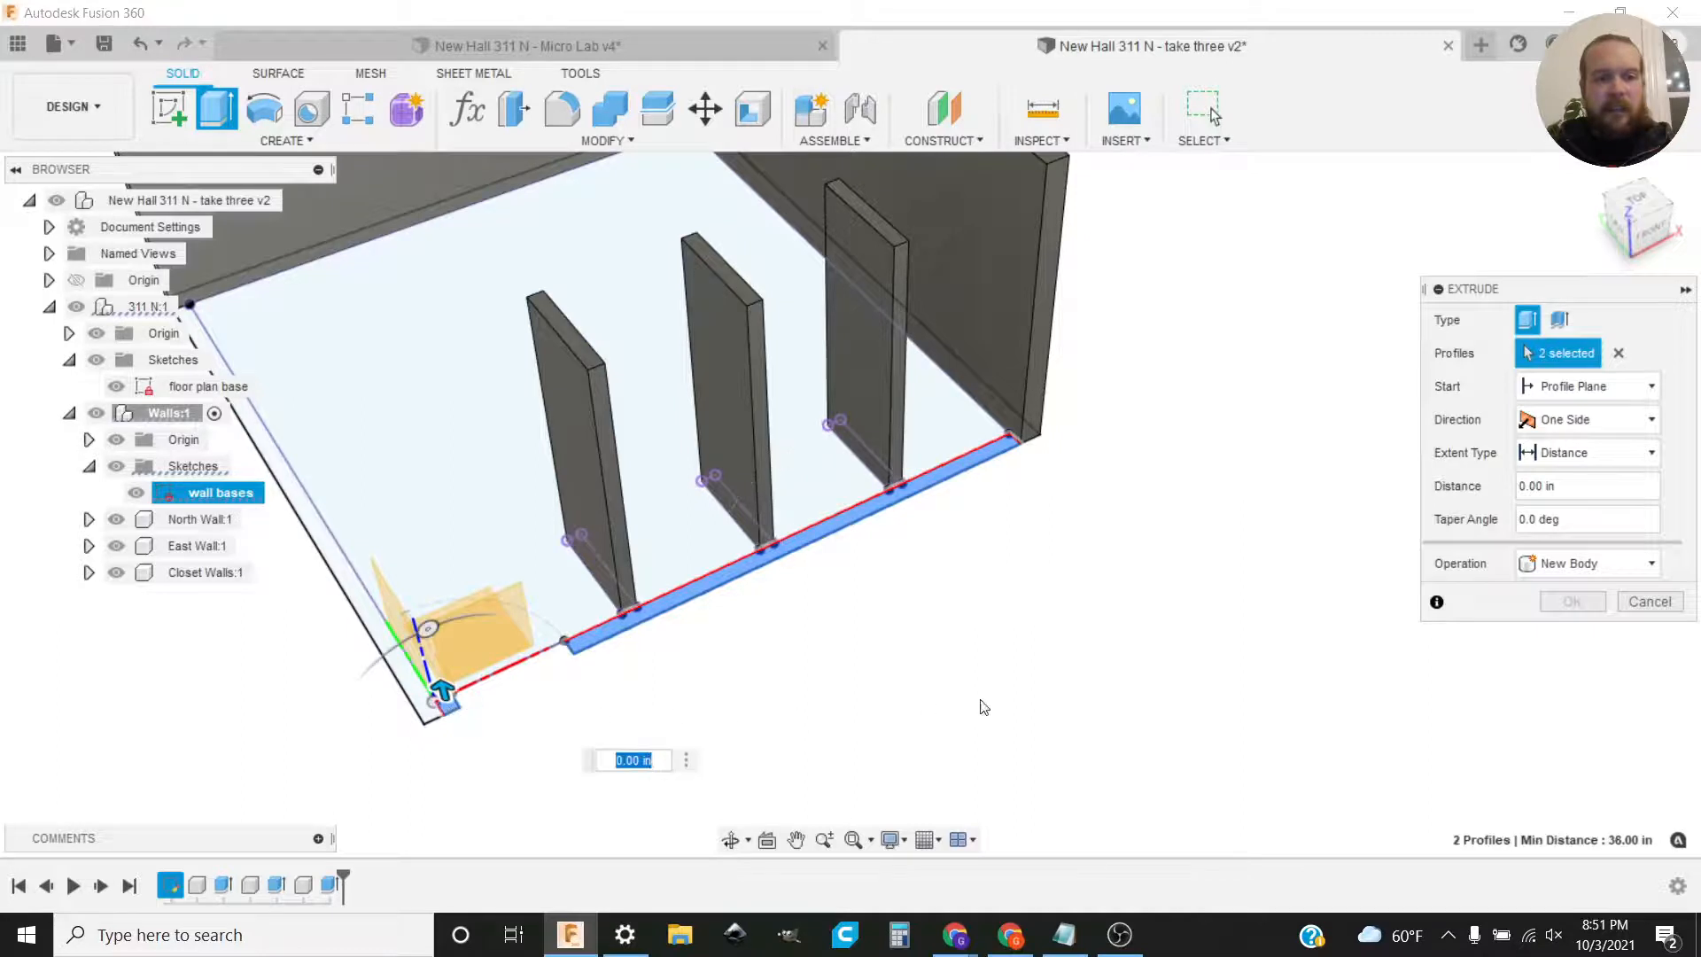
pyautogui.write('ce')
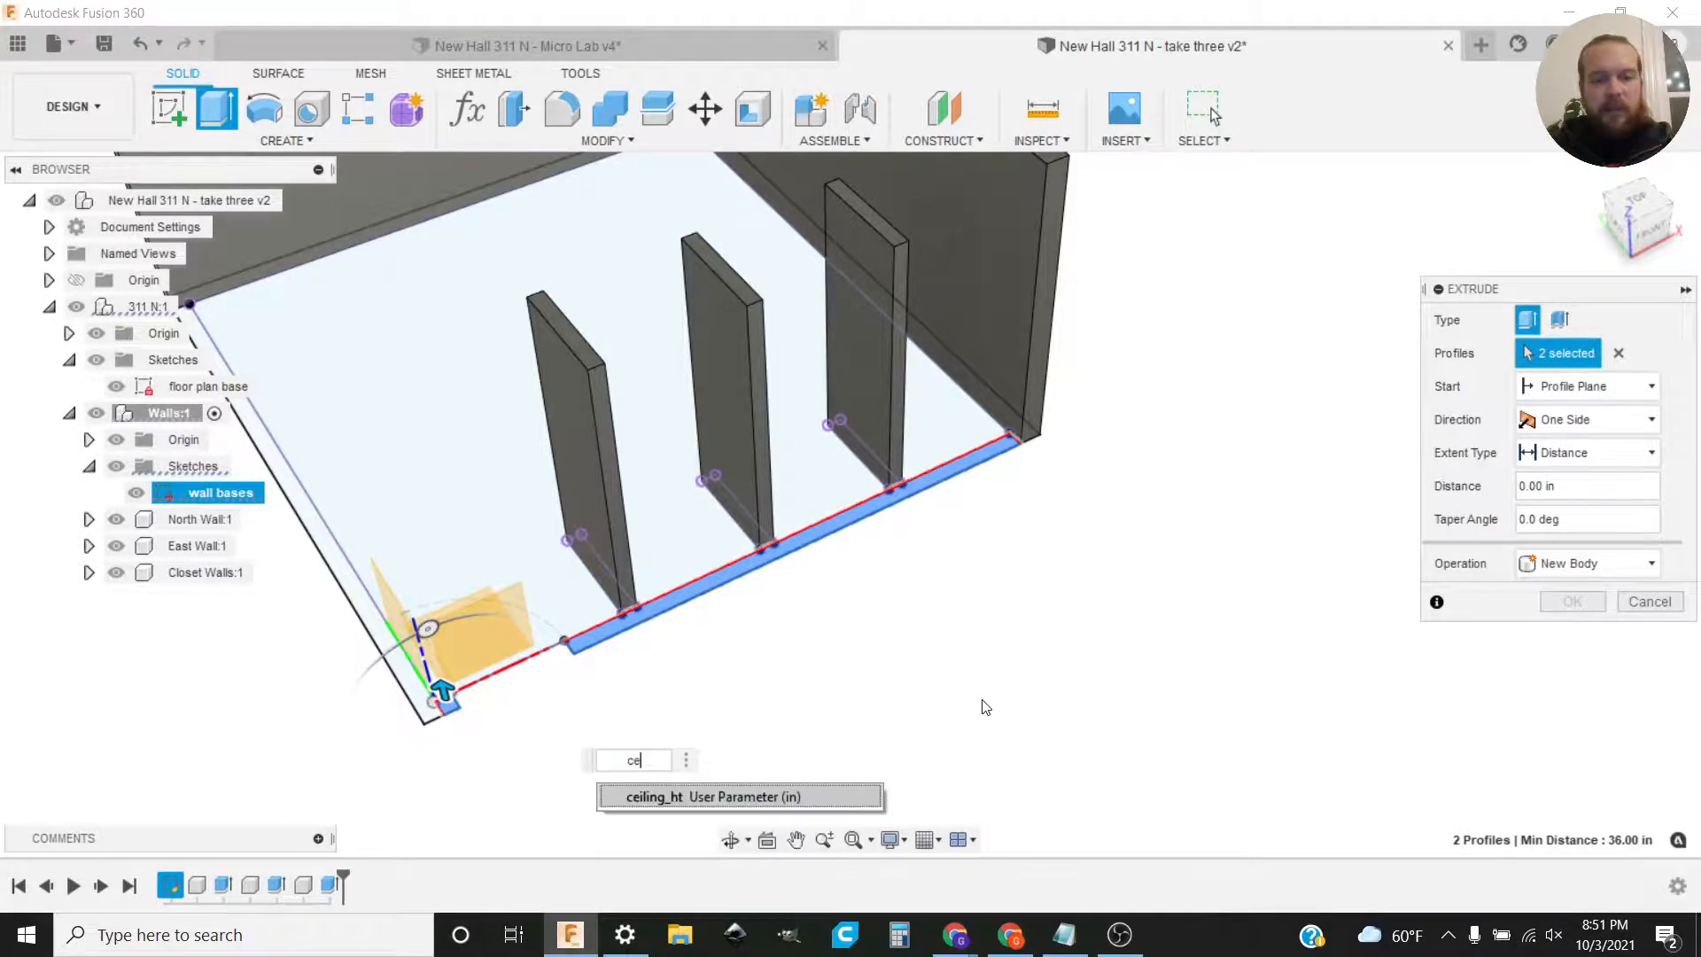
pyautogui.press('Return')
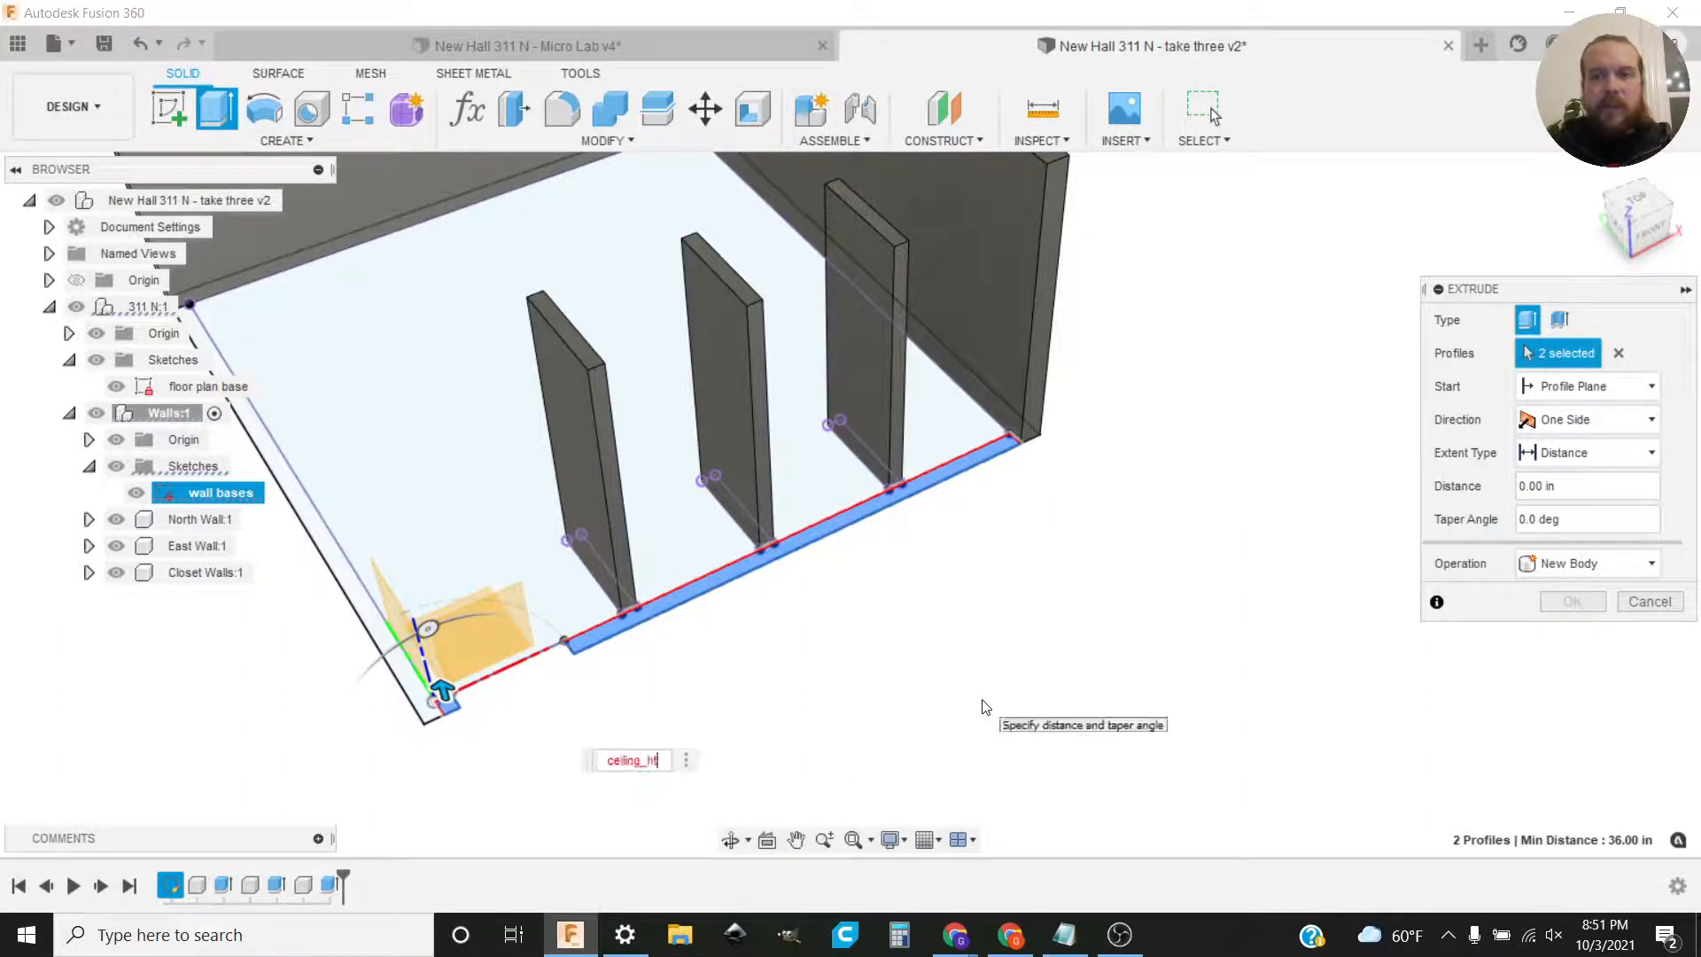
pyautogui.click(1622, 571)
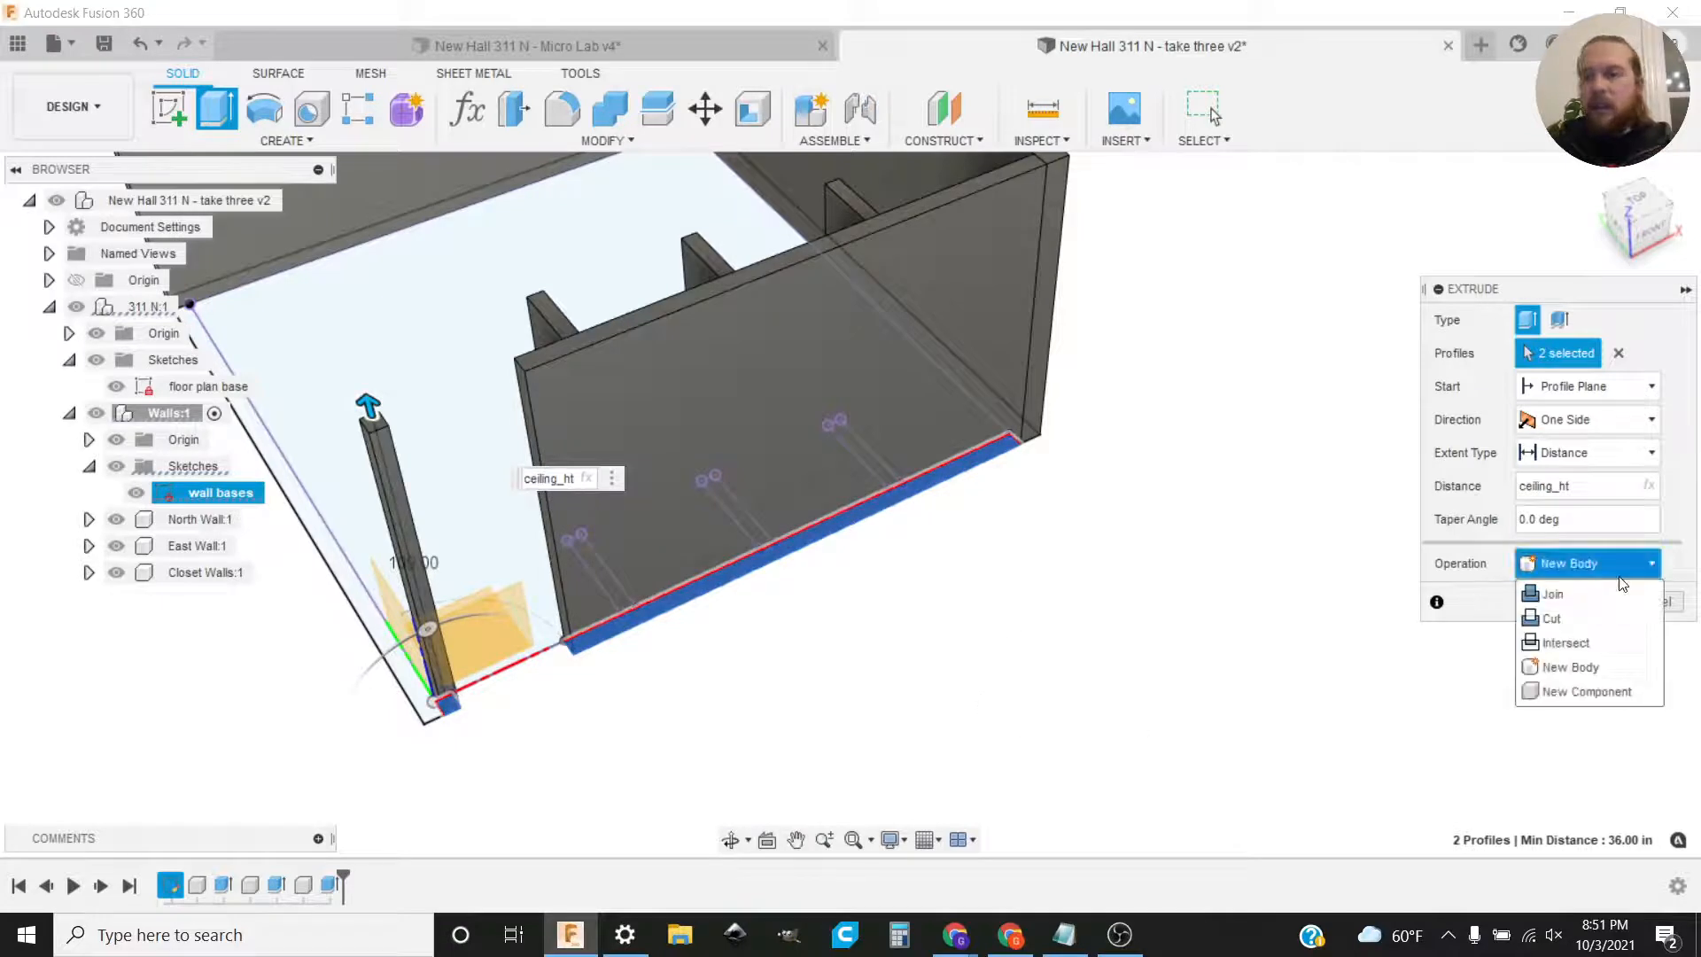
pyautogui.click(1601, 690)
pyautogui.click(1572, 602)
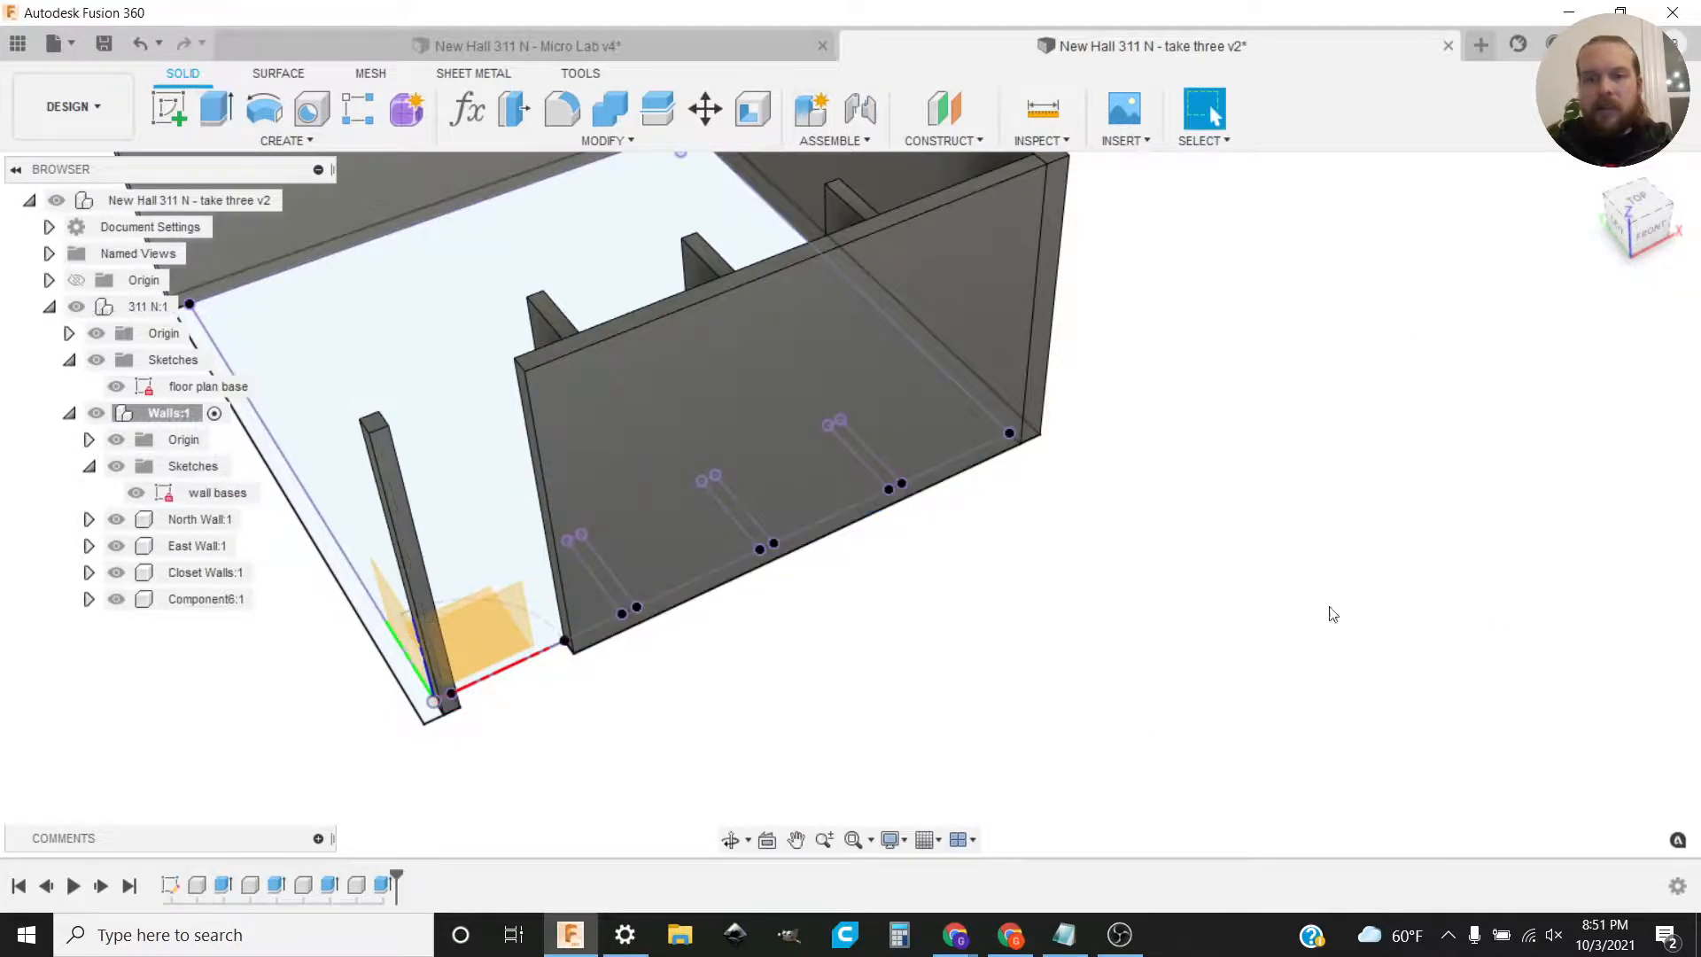
# Step: Rename the new front wall component as South Wall
pyautogui.click(190, 599)
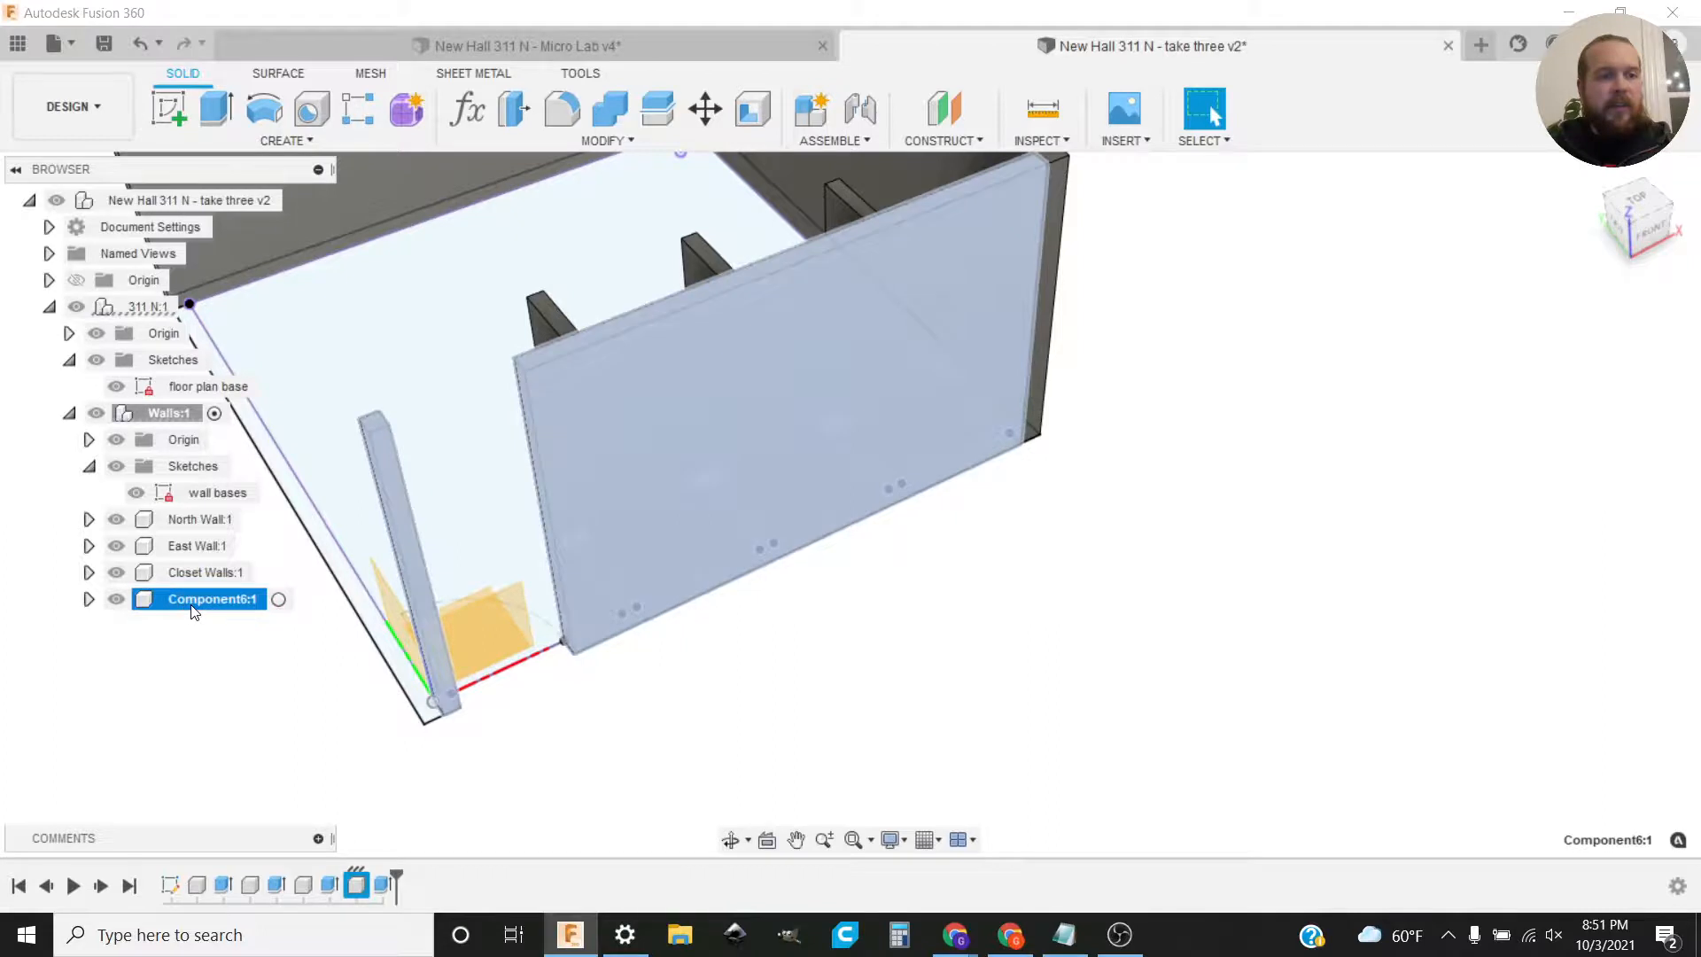
pyautogui.doubleClick(193, 602)
pyautogui.write('Sou')
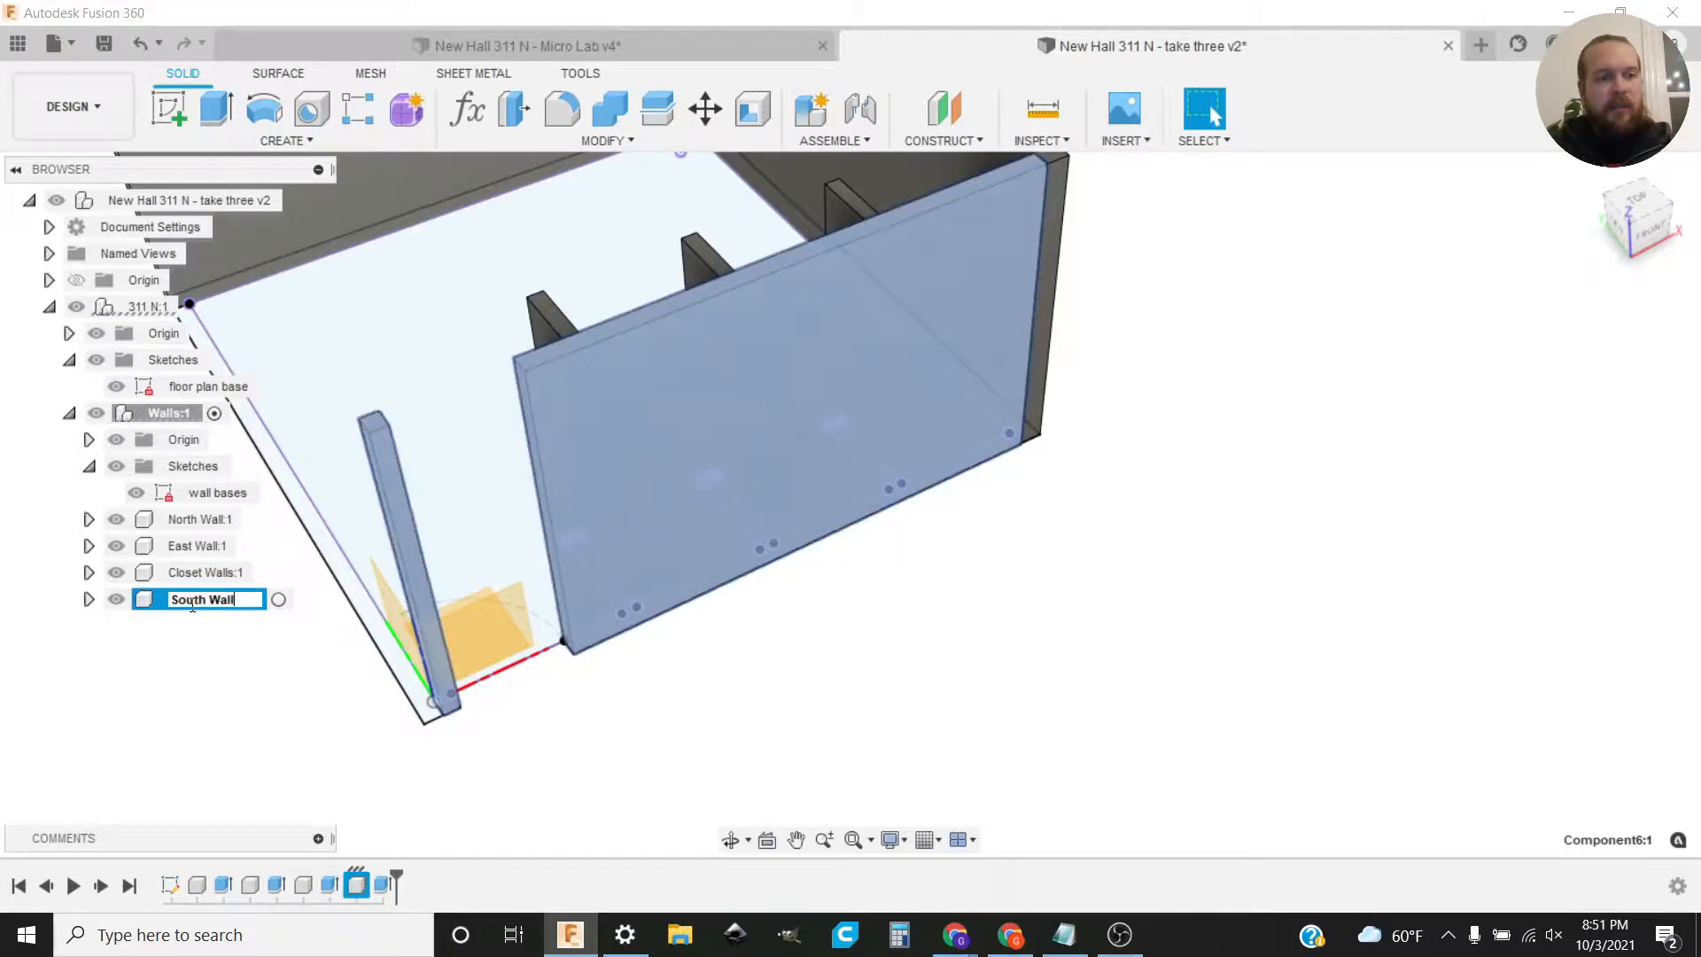
pyautogui.write('th Wall')
pyautogui.press('Return')
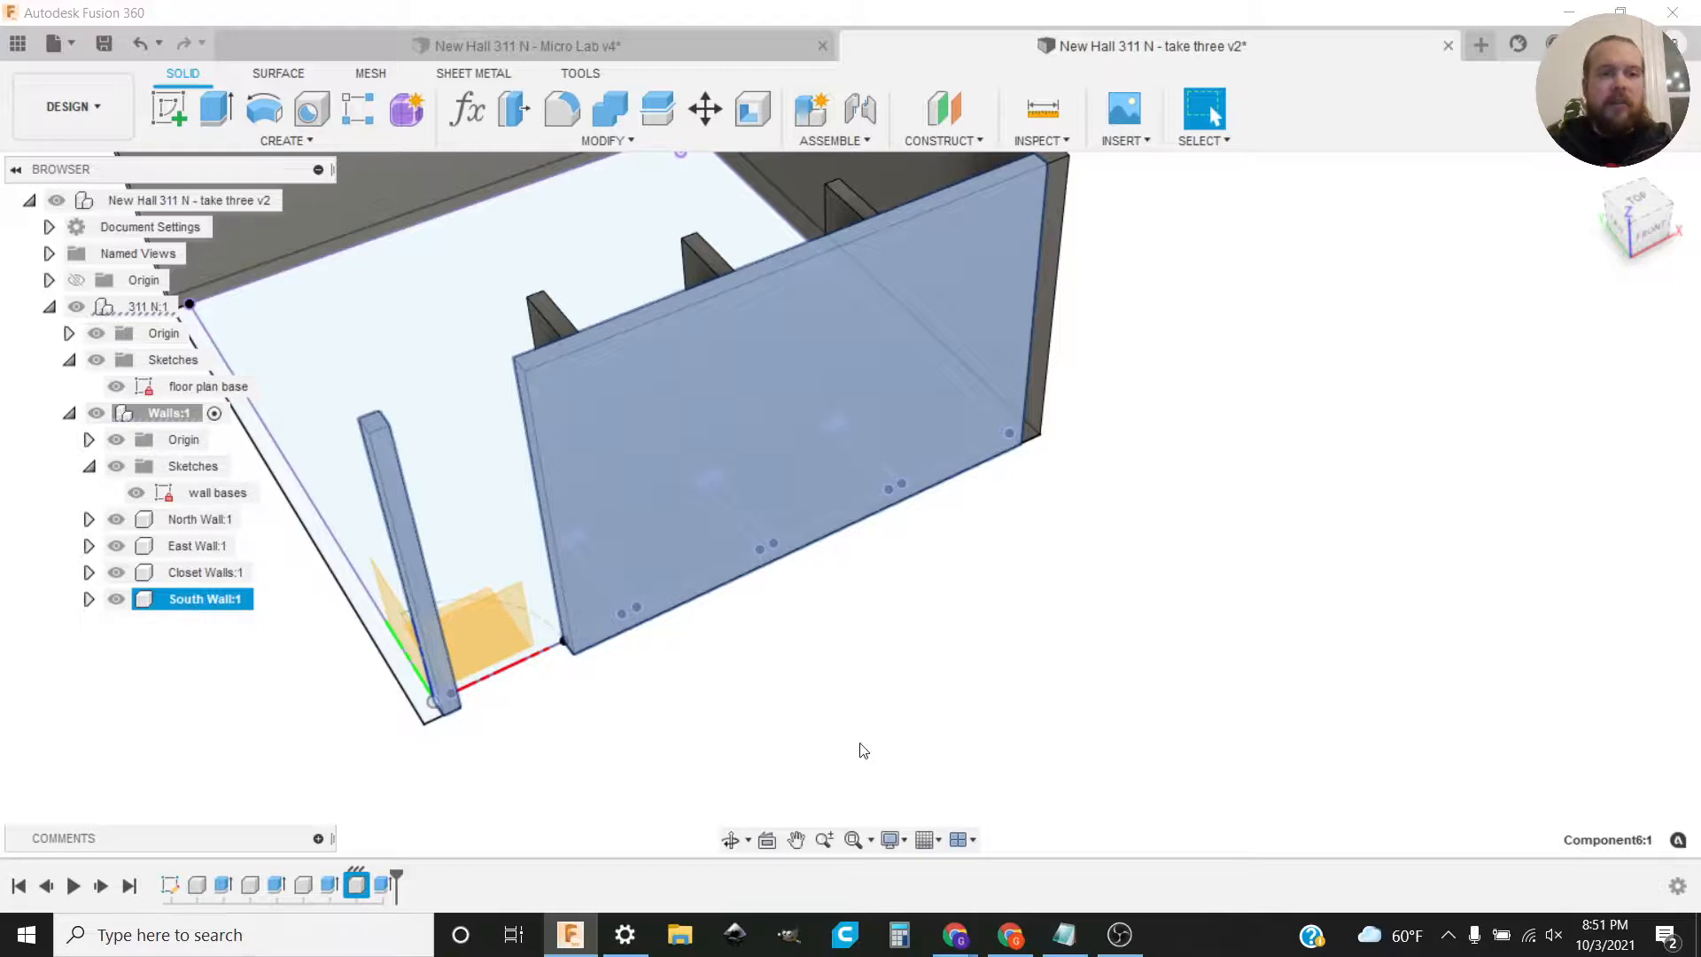
pyautogui.click(859, 748)
# Step: Add a user parameter named door_ht with a value of 84 in
pyautogui.keyDown('shift'); pyautogui.moveTo(1072, 674); pyautogui.dragTo(1053, 623, button='middle'); pyautogui.keyUp('shift')
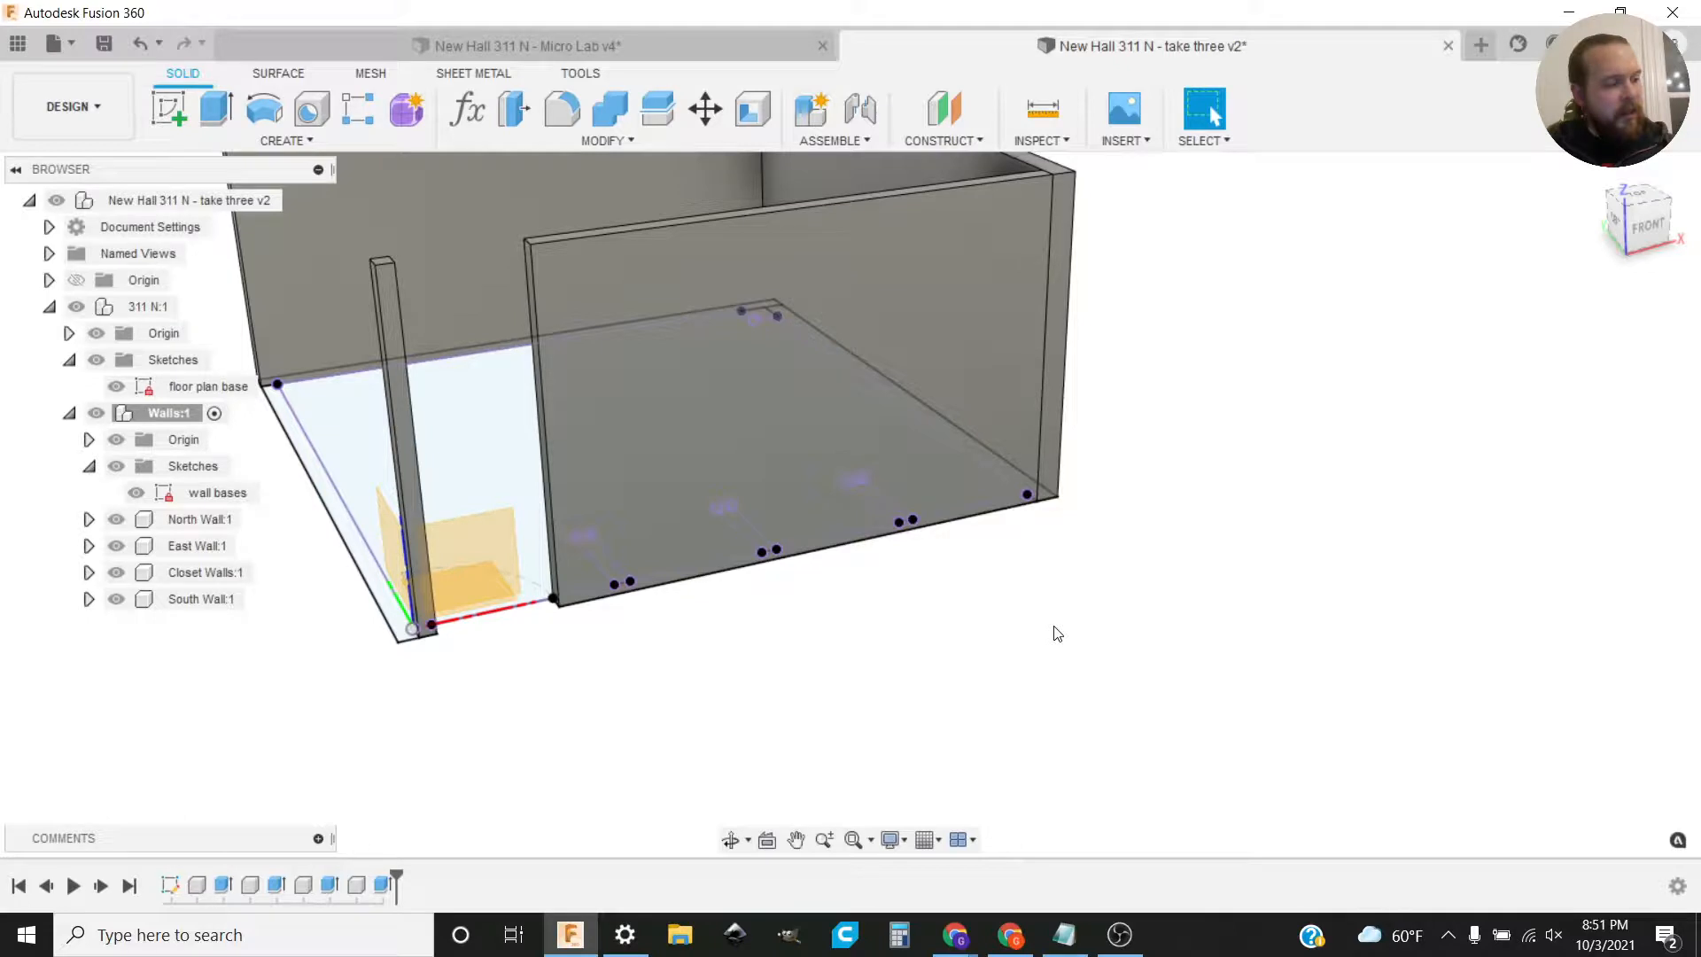
pyautogui.click(467, 111)
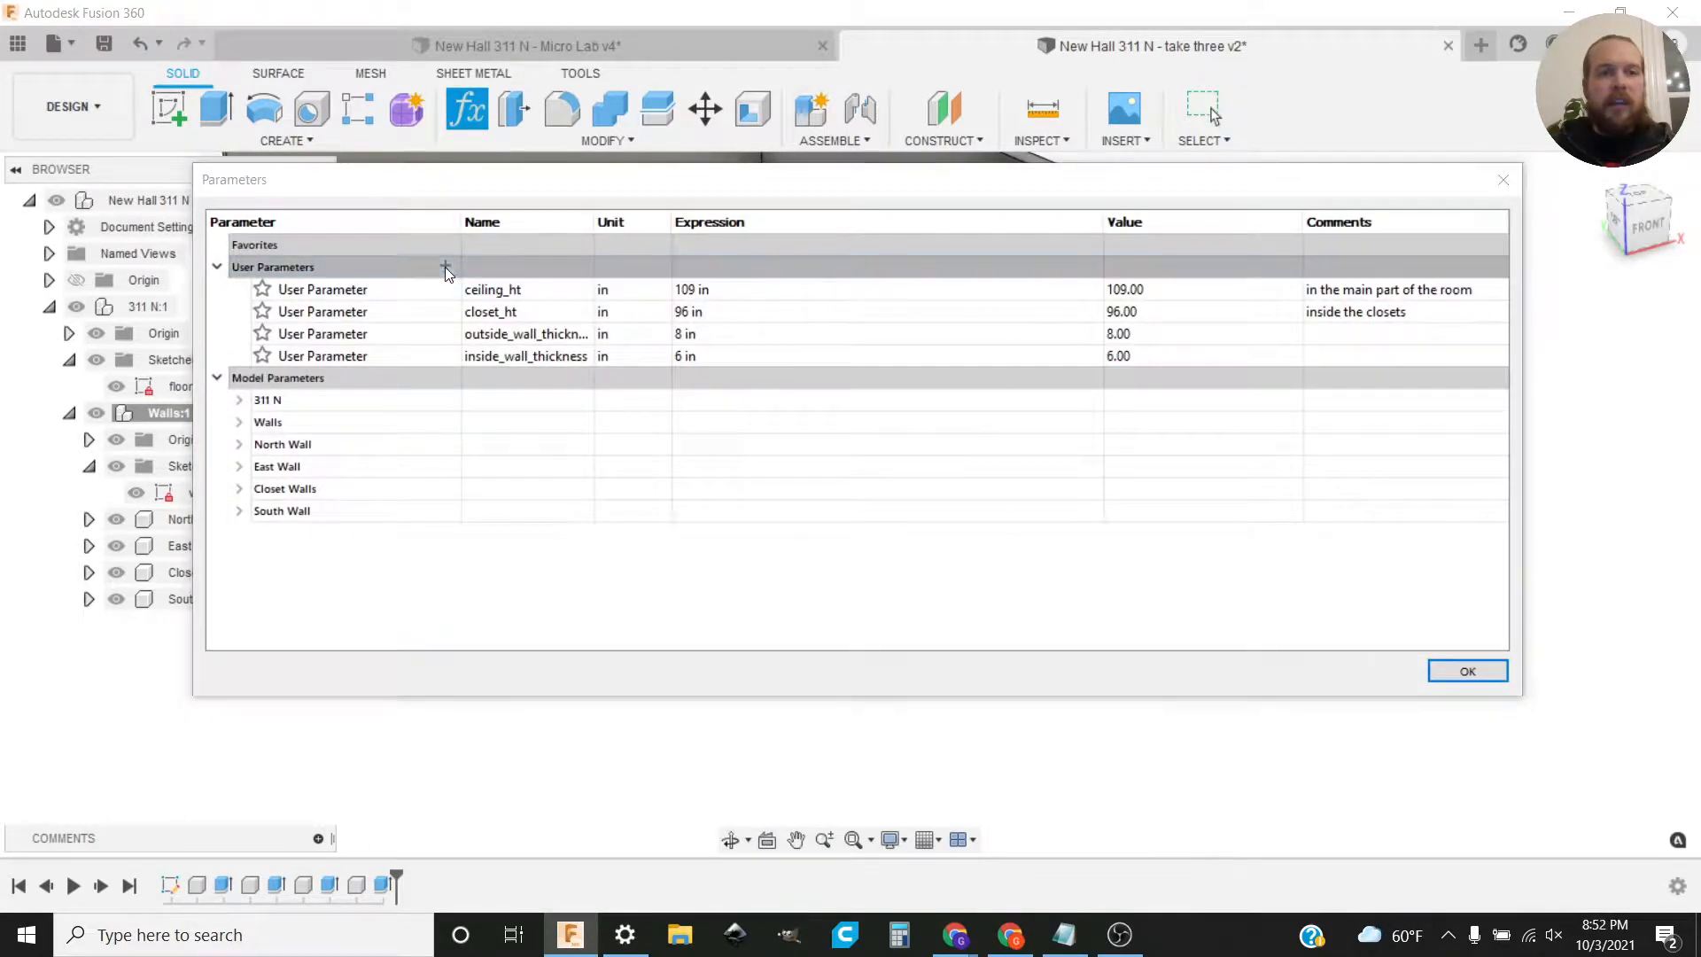
pyautogui.click(445, 267)
pyautogui.write('door_ht')
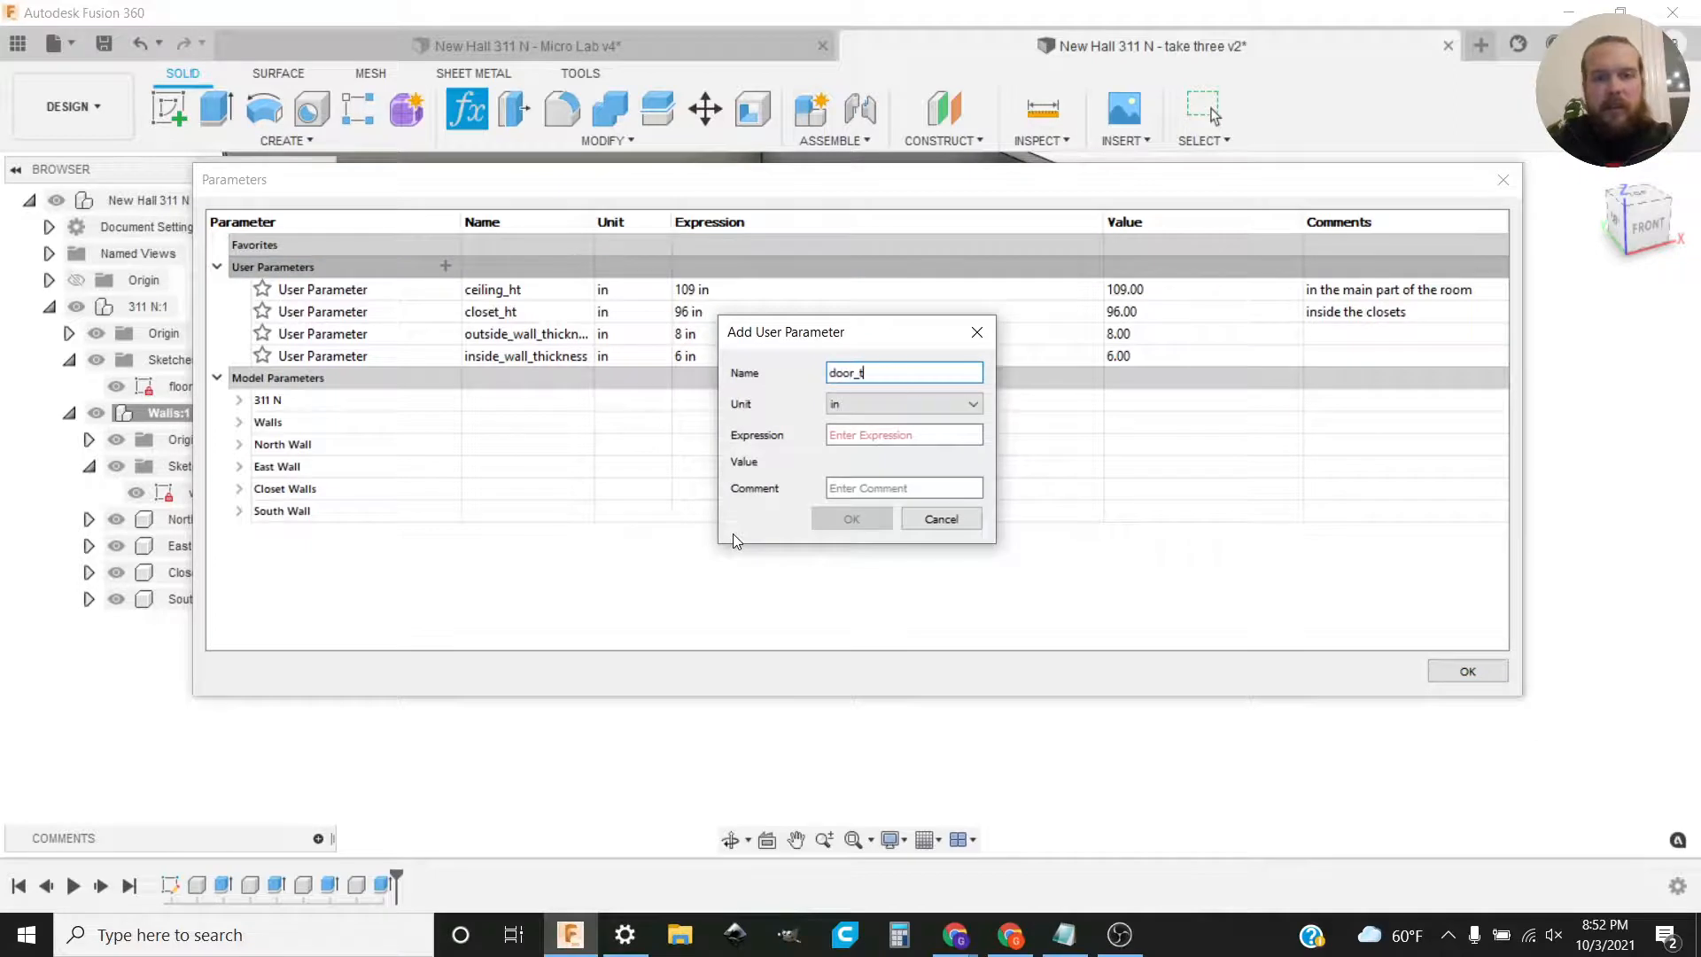
pyautogui.press('Tab')
pyautogui.press('Tab')
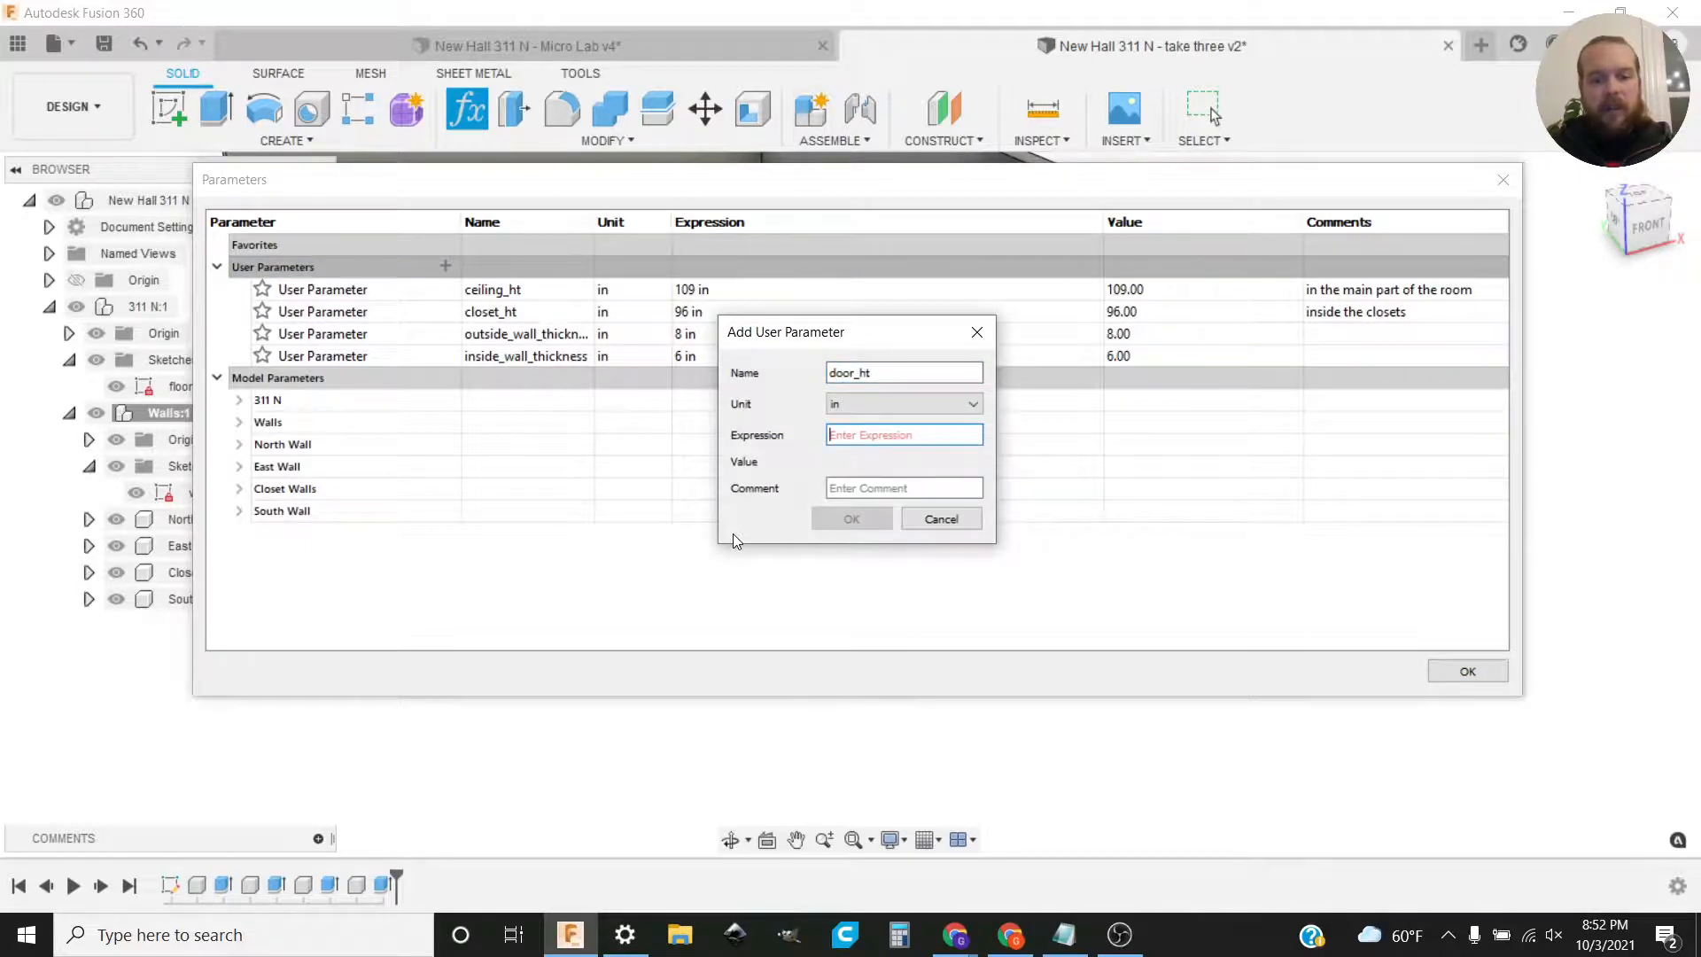
pyautogui.write('84')
pyautogui.press('Return')
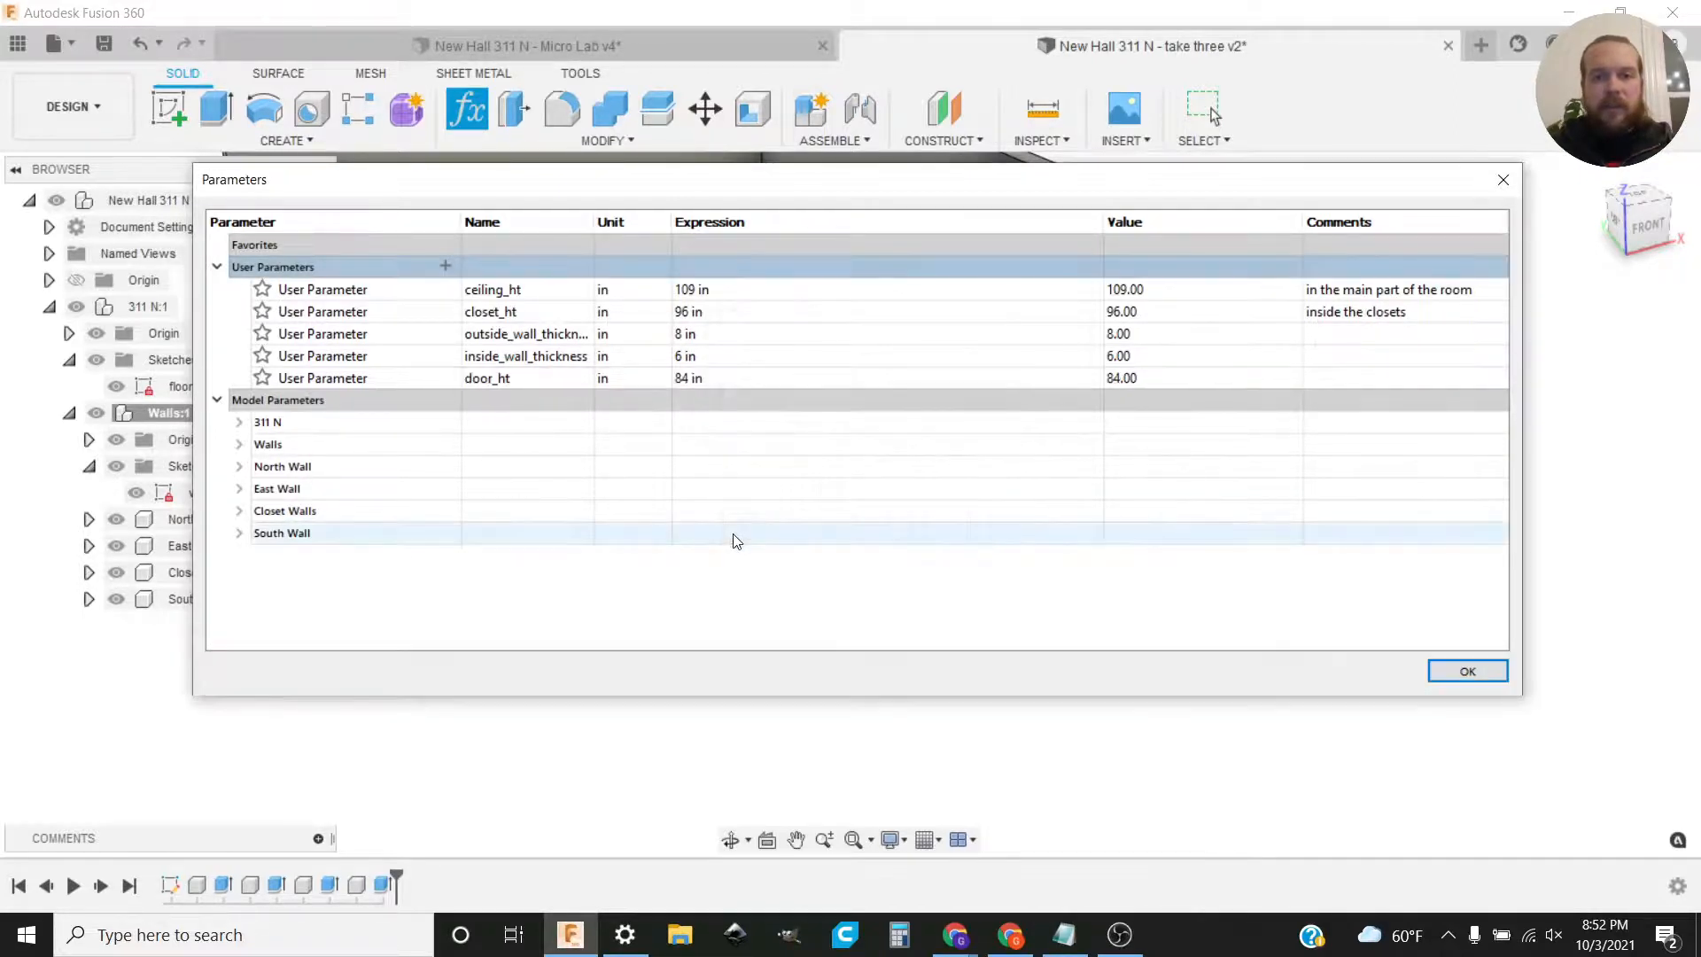
# Step: Close the parameter table and make South Wall the active component
pyautogui.click(1457, 675)
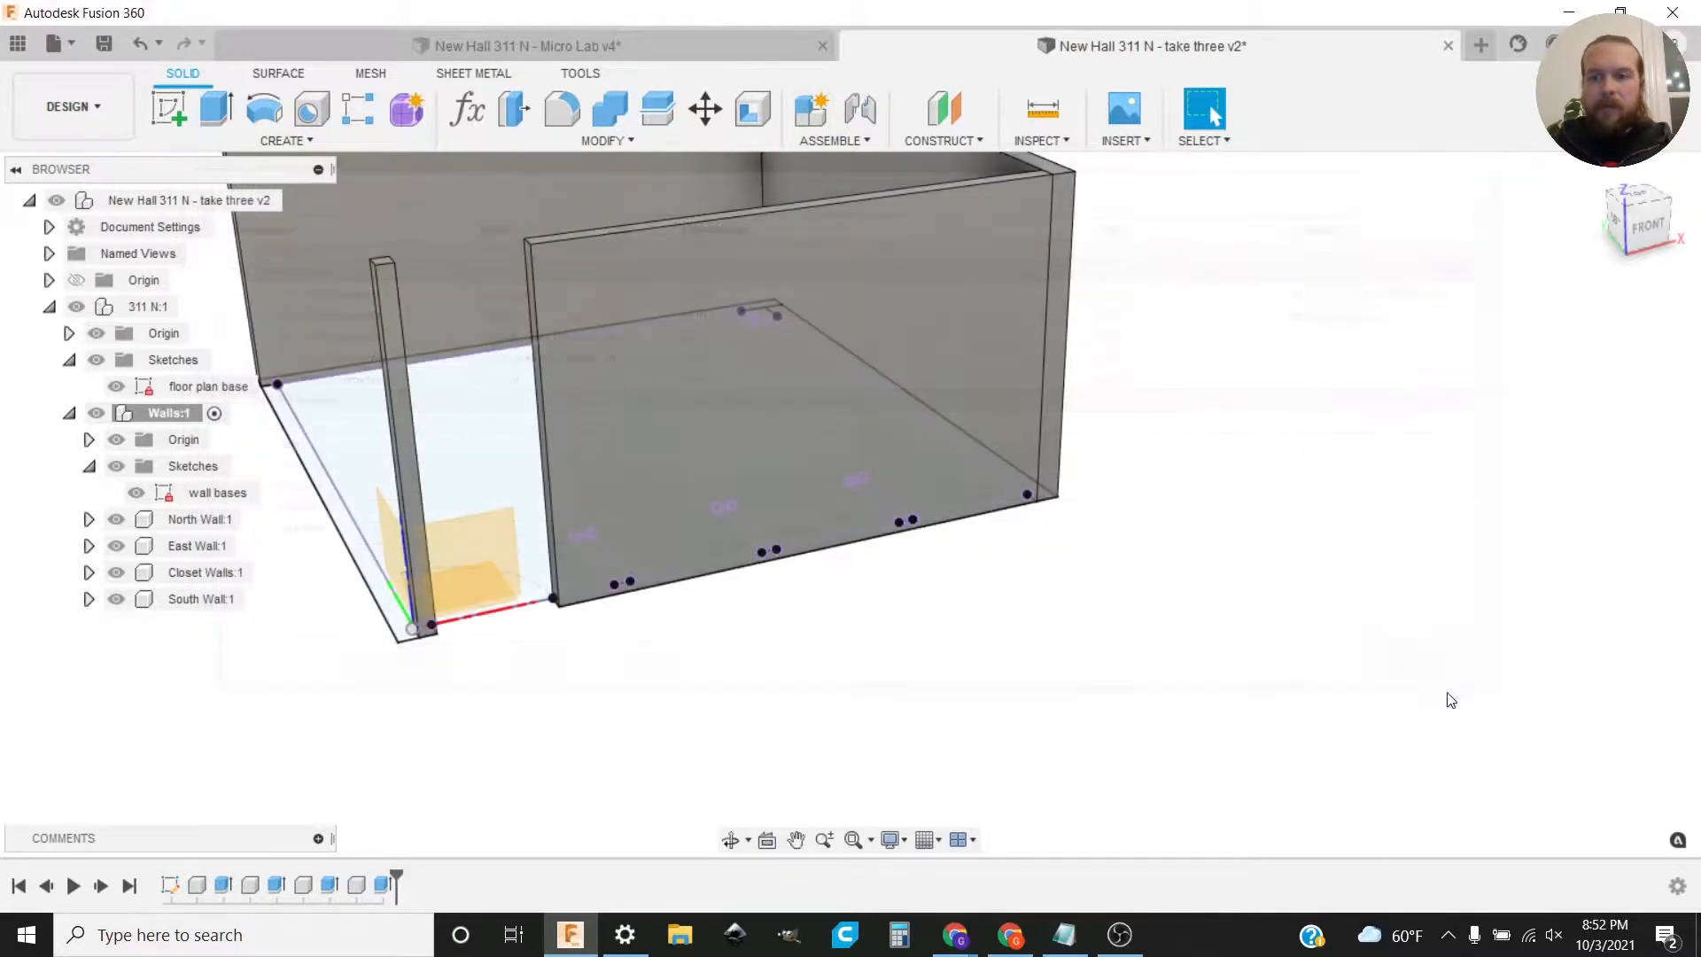
pyautogui.keyDown('shift'); pyautogui.moveTo(915, 756); pyautogui.dragTo(774, 691, button='middle'); pyautogui.keyUp('shift')
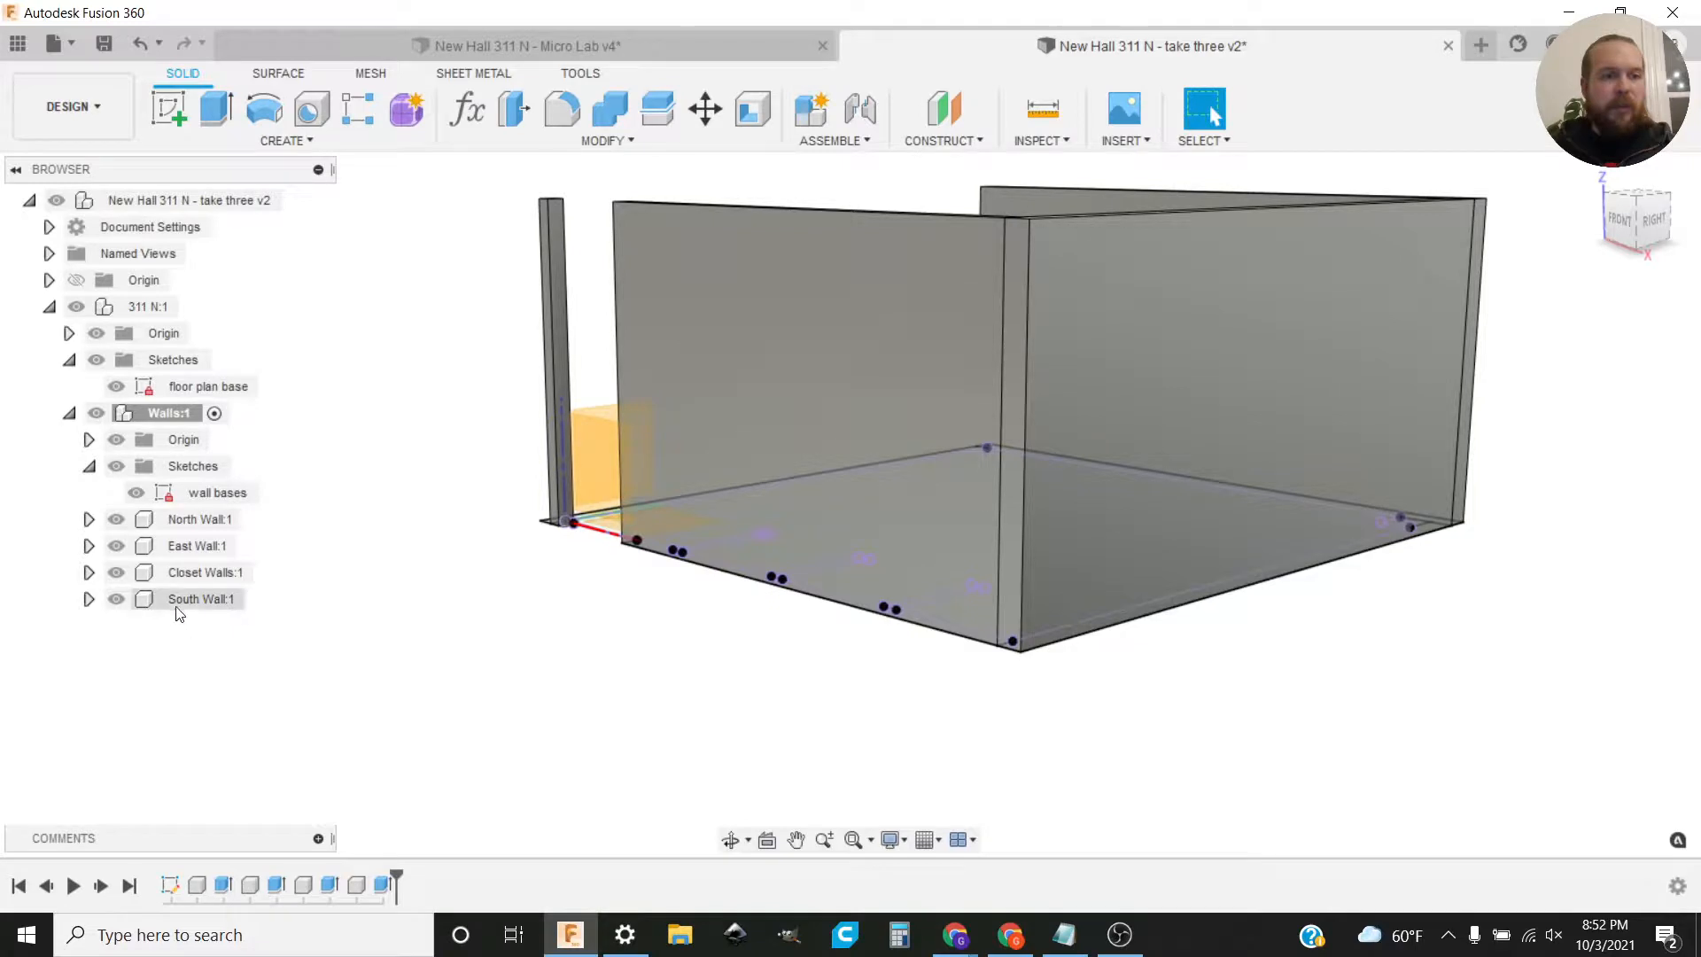
pyautogui.click(239, 602)
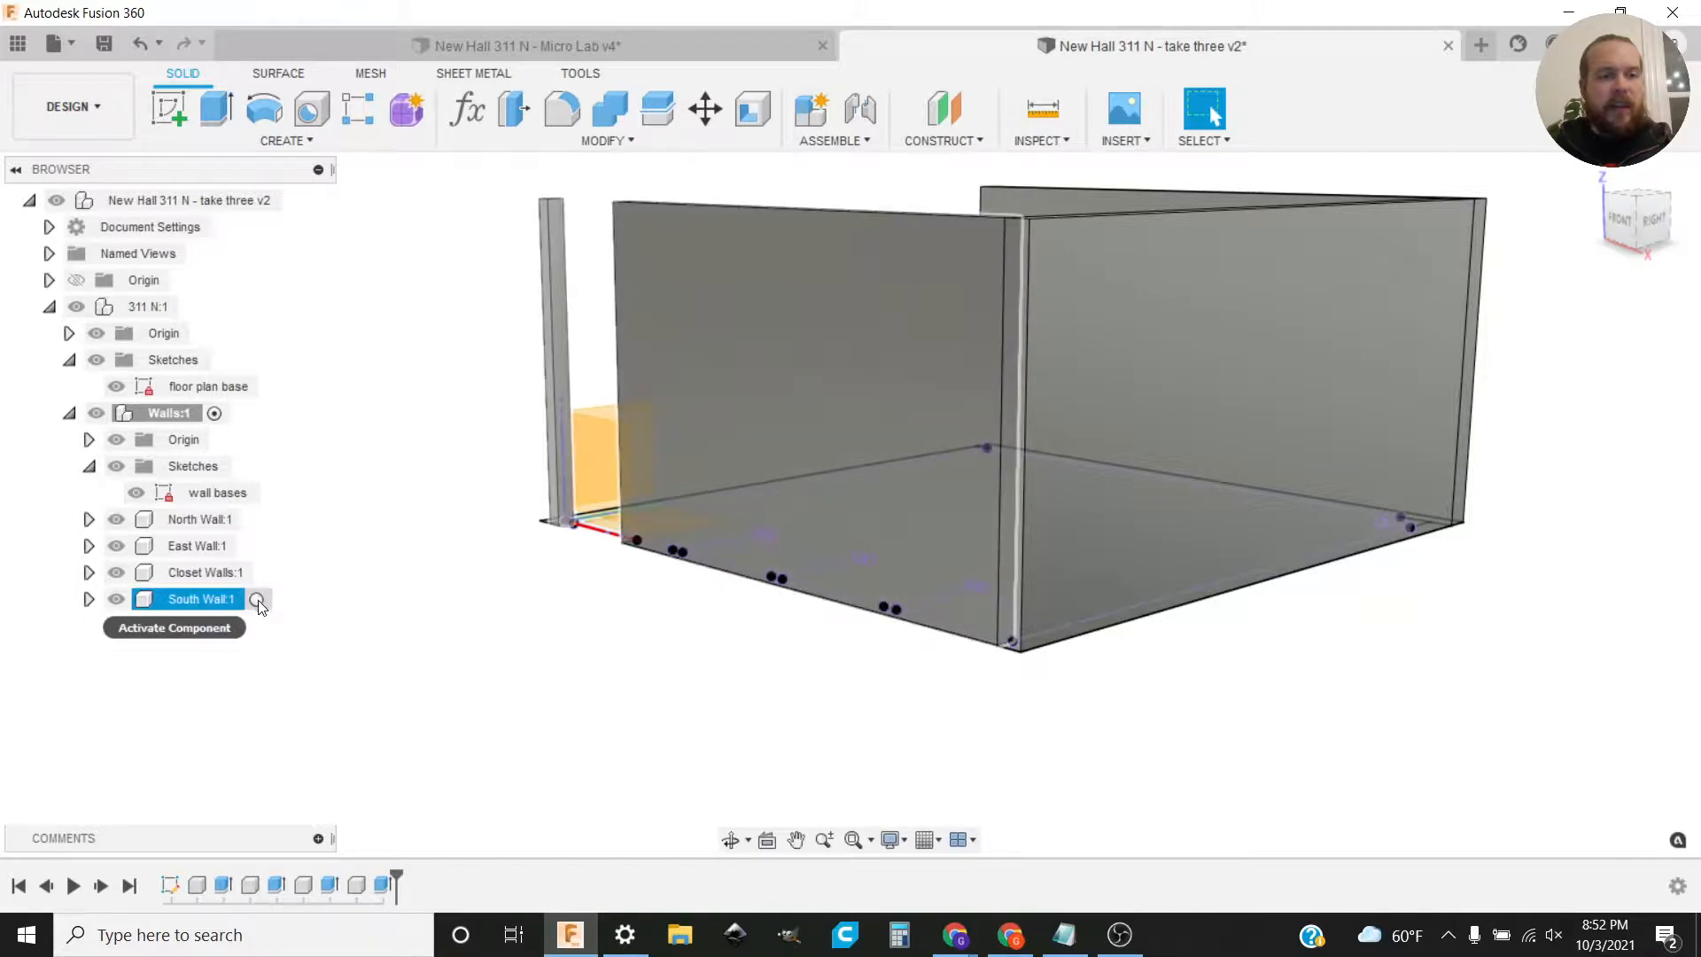
pyautogui.click(257, 600)
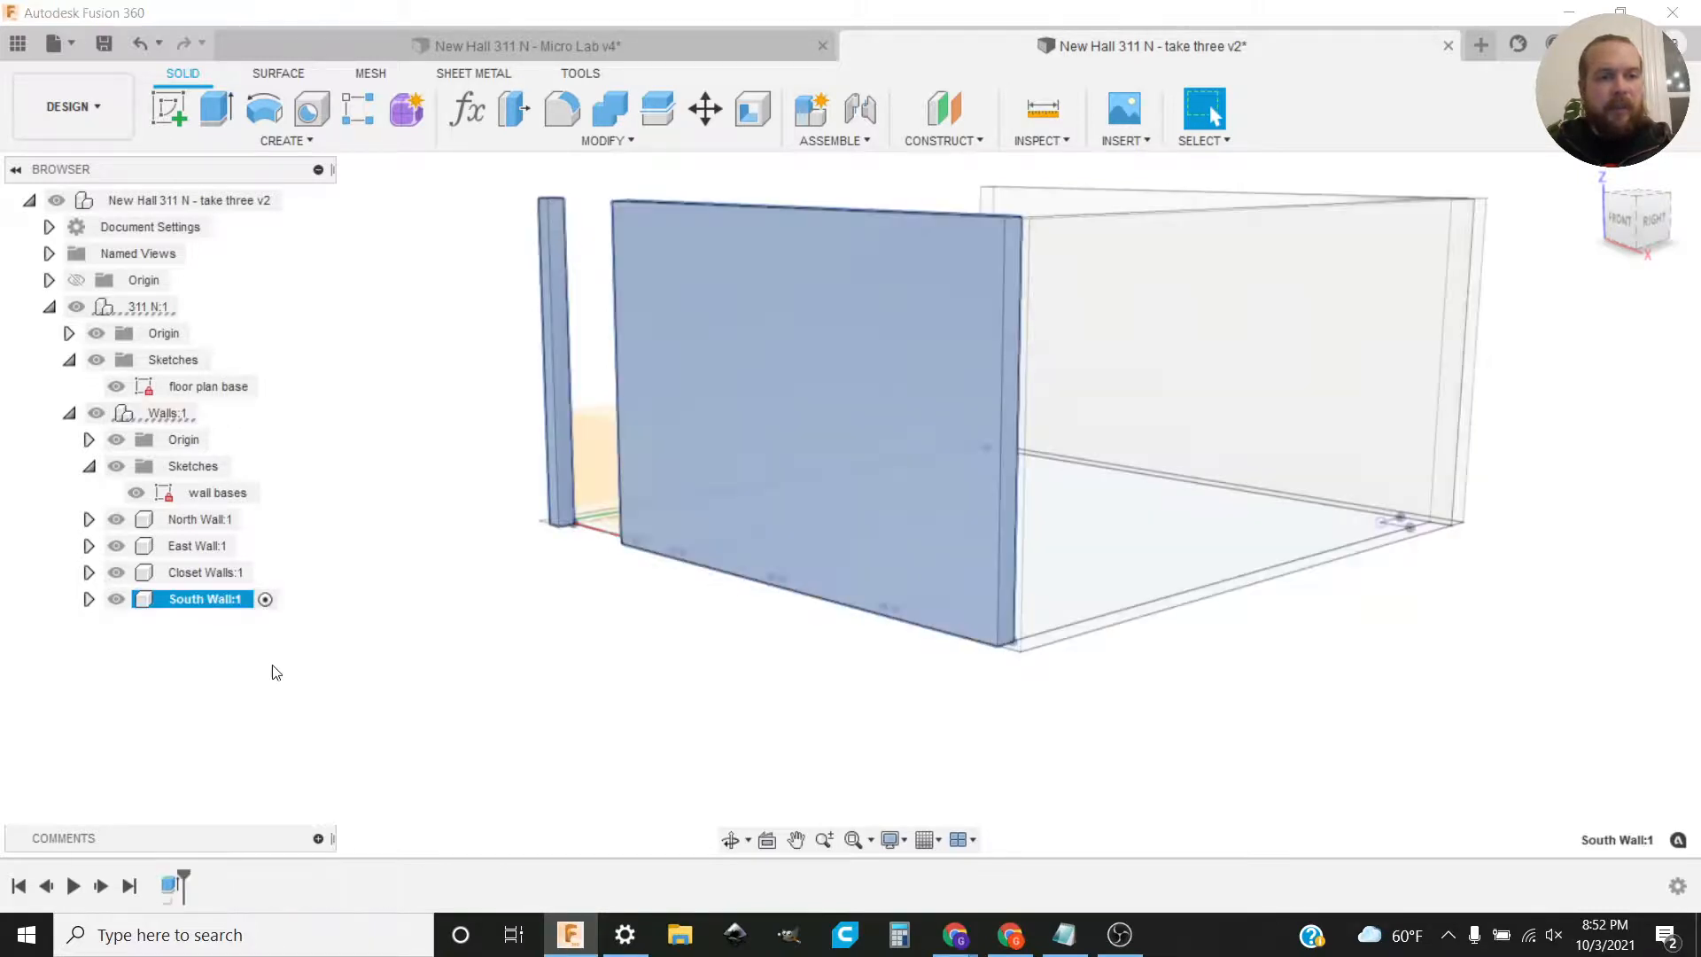
# Step: Start a sketch on the face of South Wall's narrow corner post that looks toward the door opening
pyautogui.keyDown('shift'); pyautogui.moveTo(510, 599); pyautogui.dragTo(1115, 304, button='middle'); pyautogui.keyUp('shift')
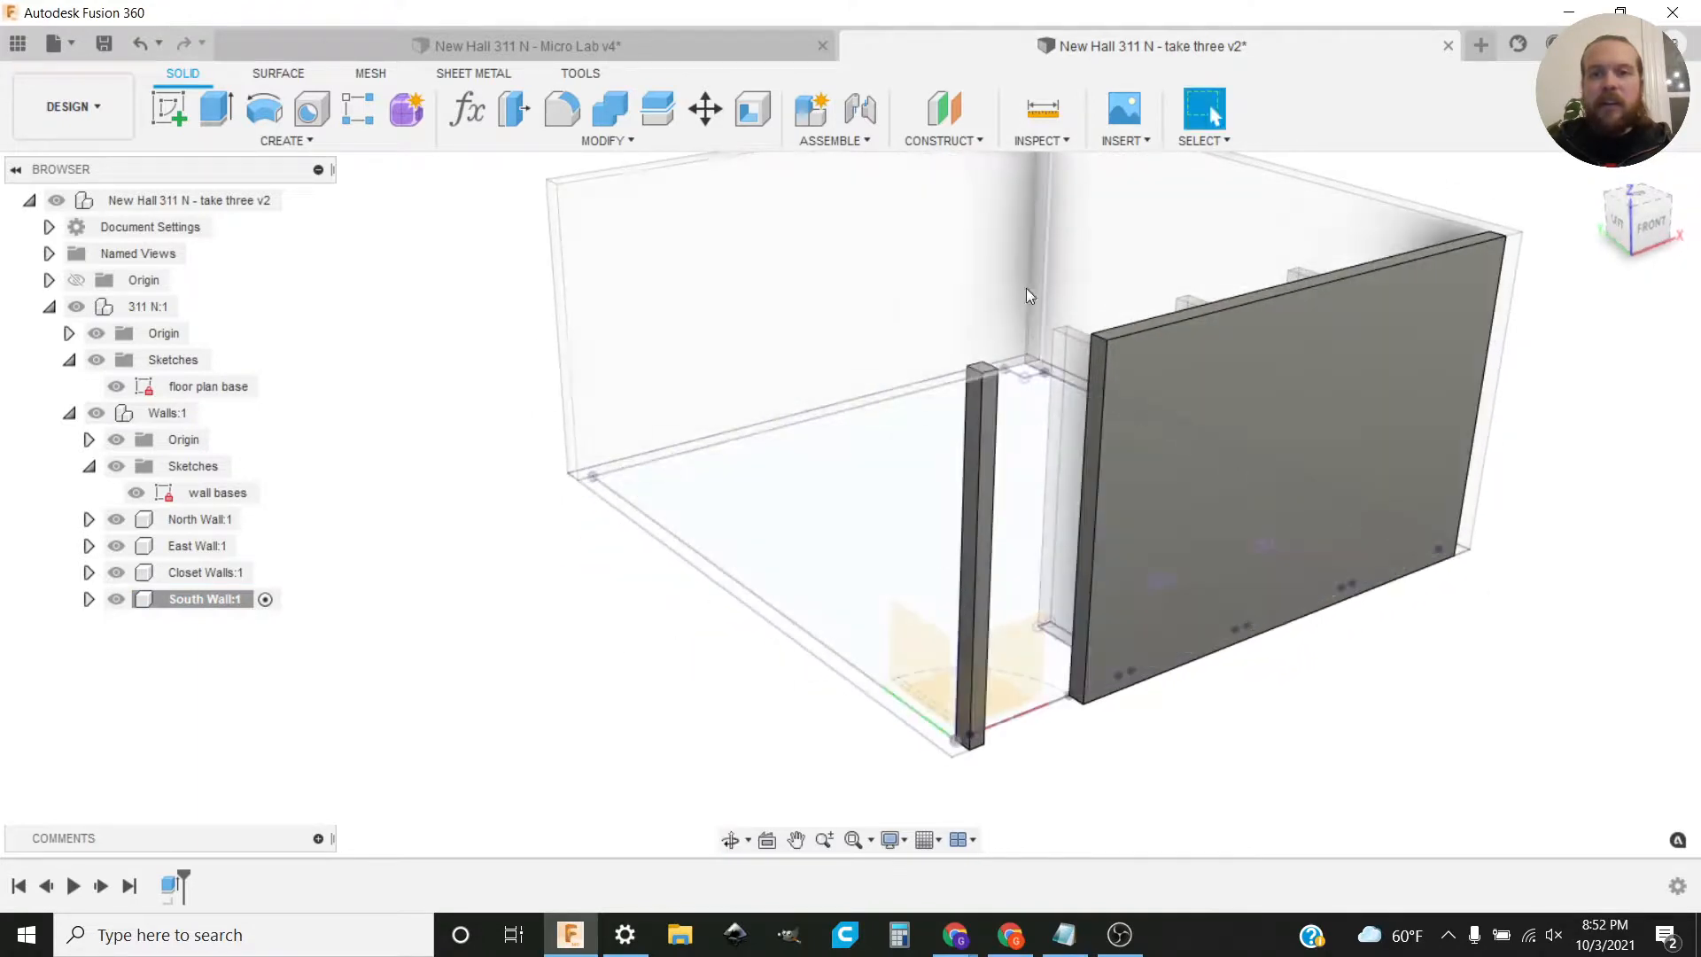
pyautogui.keyDown('shift'); pyautogui.moveTo(883, 308); pyautogui.dragTo(998, 588, button='middle'); pyautogui.keyUp('shift')
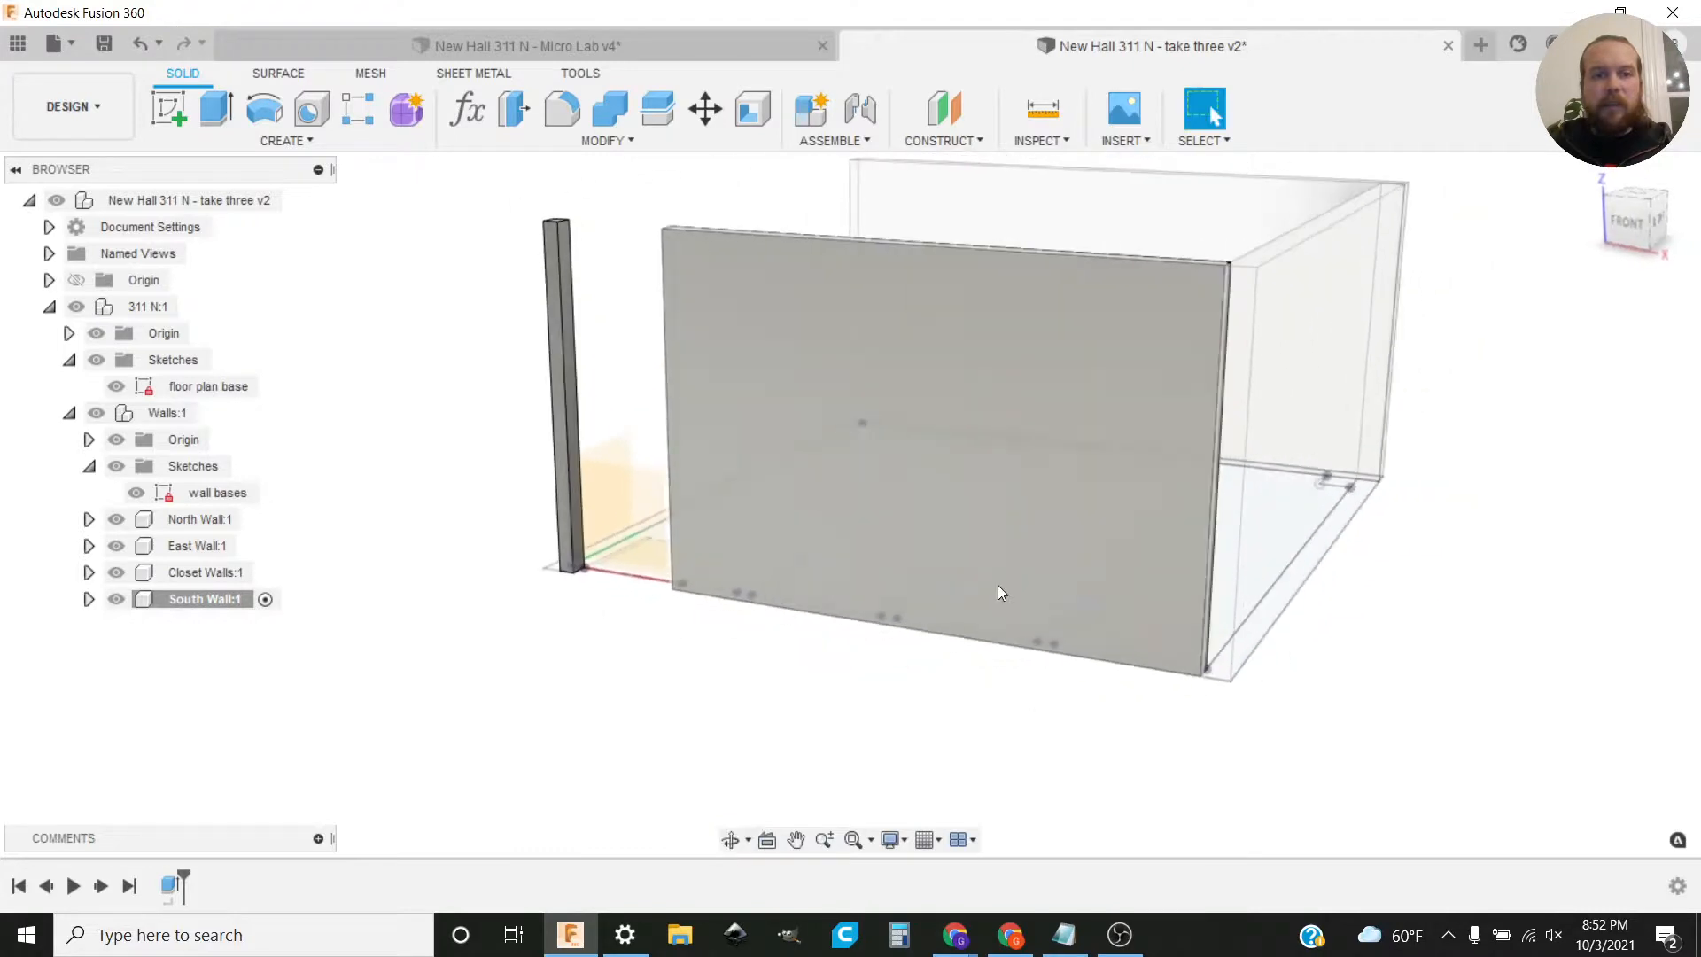
pyautogui.keyDown('shift'); pyautogui.moveTo(930, 650); pyautogui.dragTo(581, 479, button='middle'); pyautogui.keyUp('shift')
pyautogui.scroll(3, 653, 429)
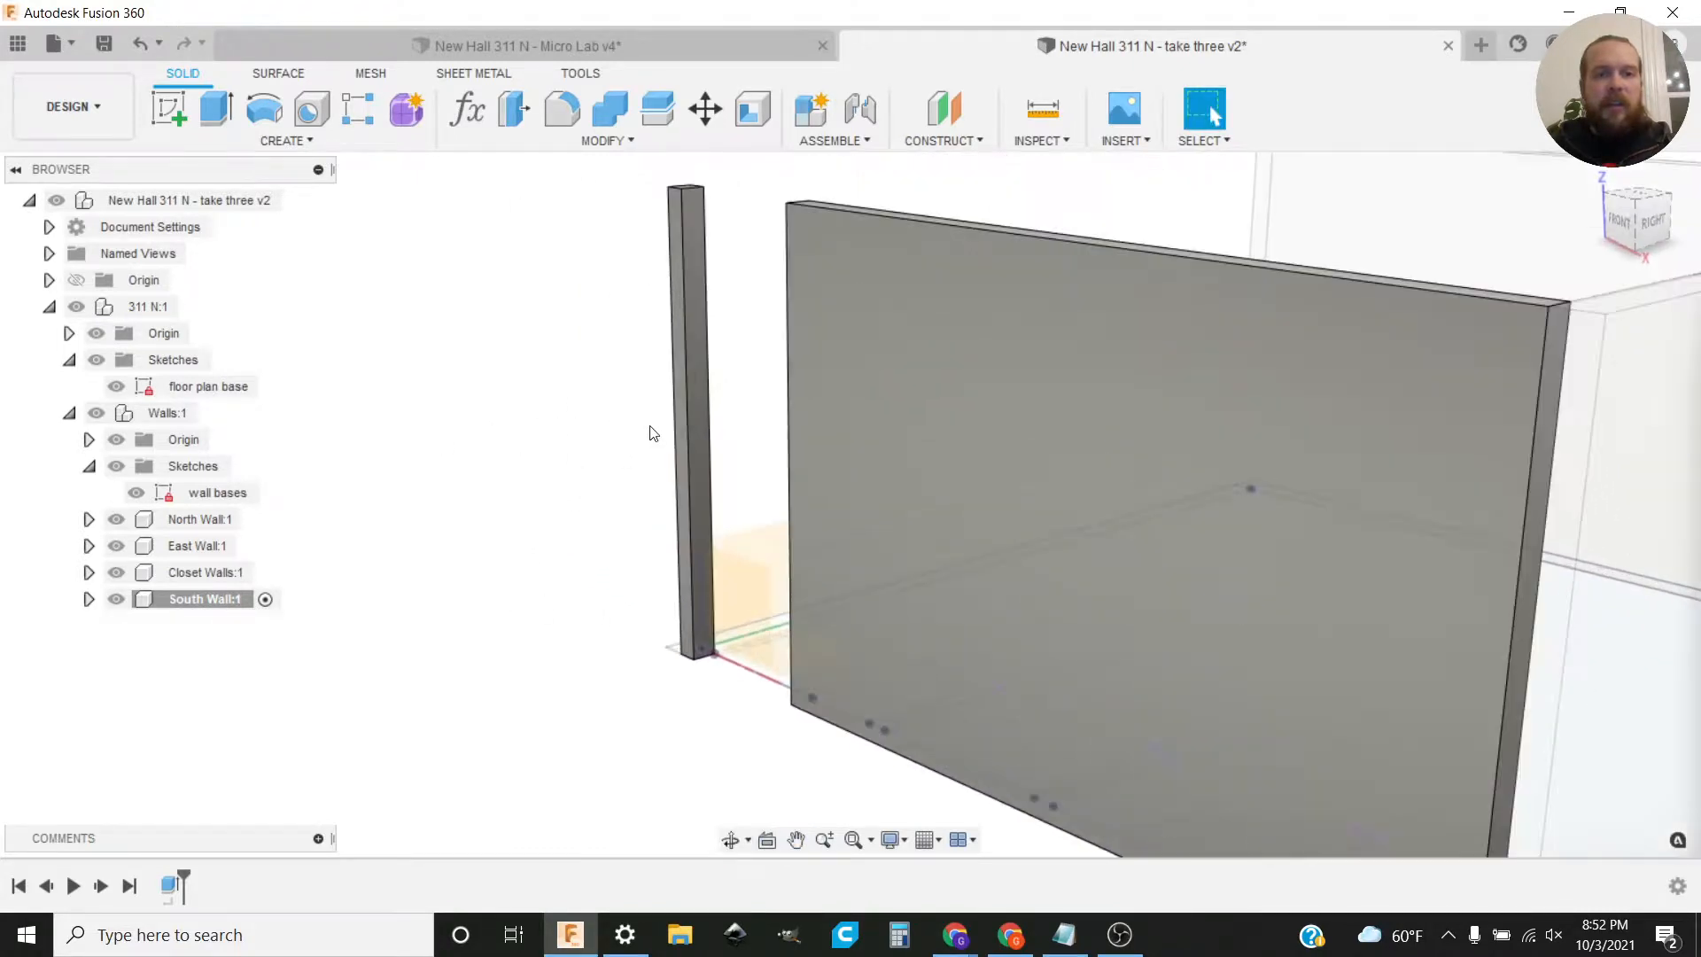
pyautogui.rightClick(697, 342)
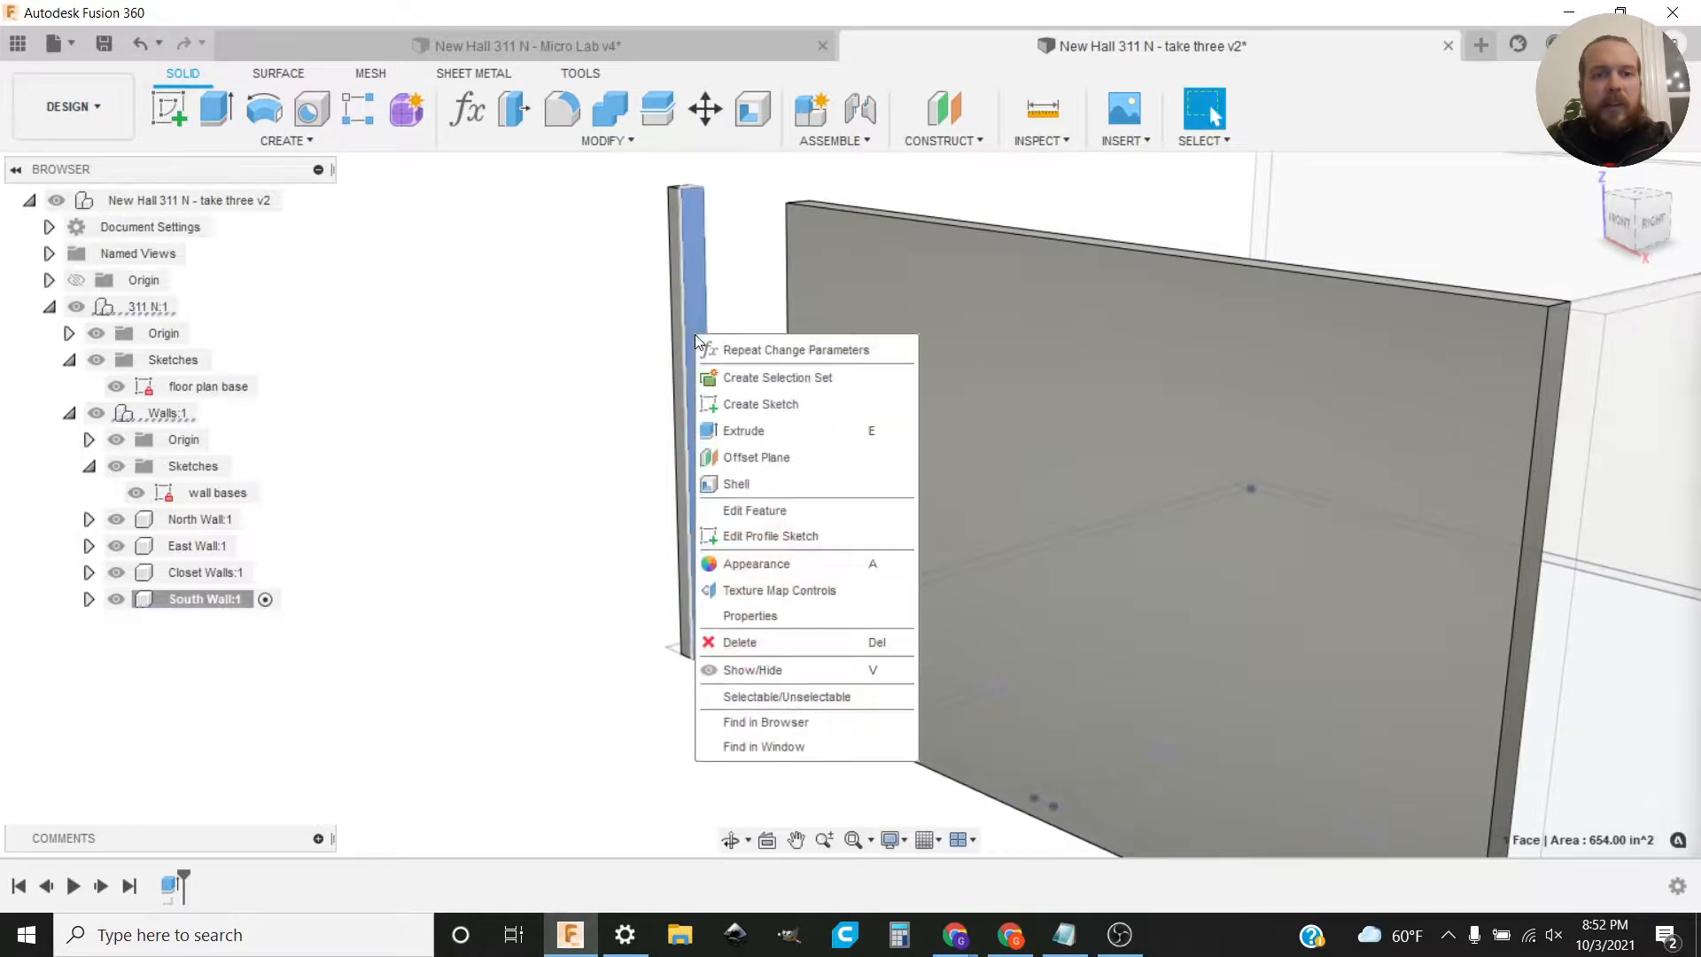
pyautogui.click(721, 401)
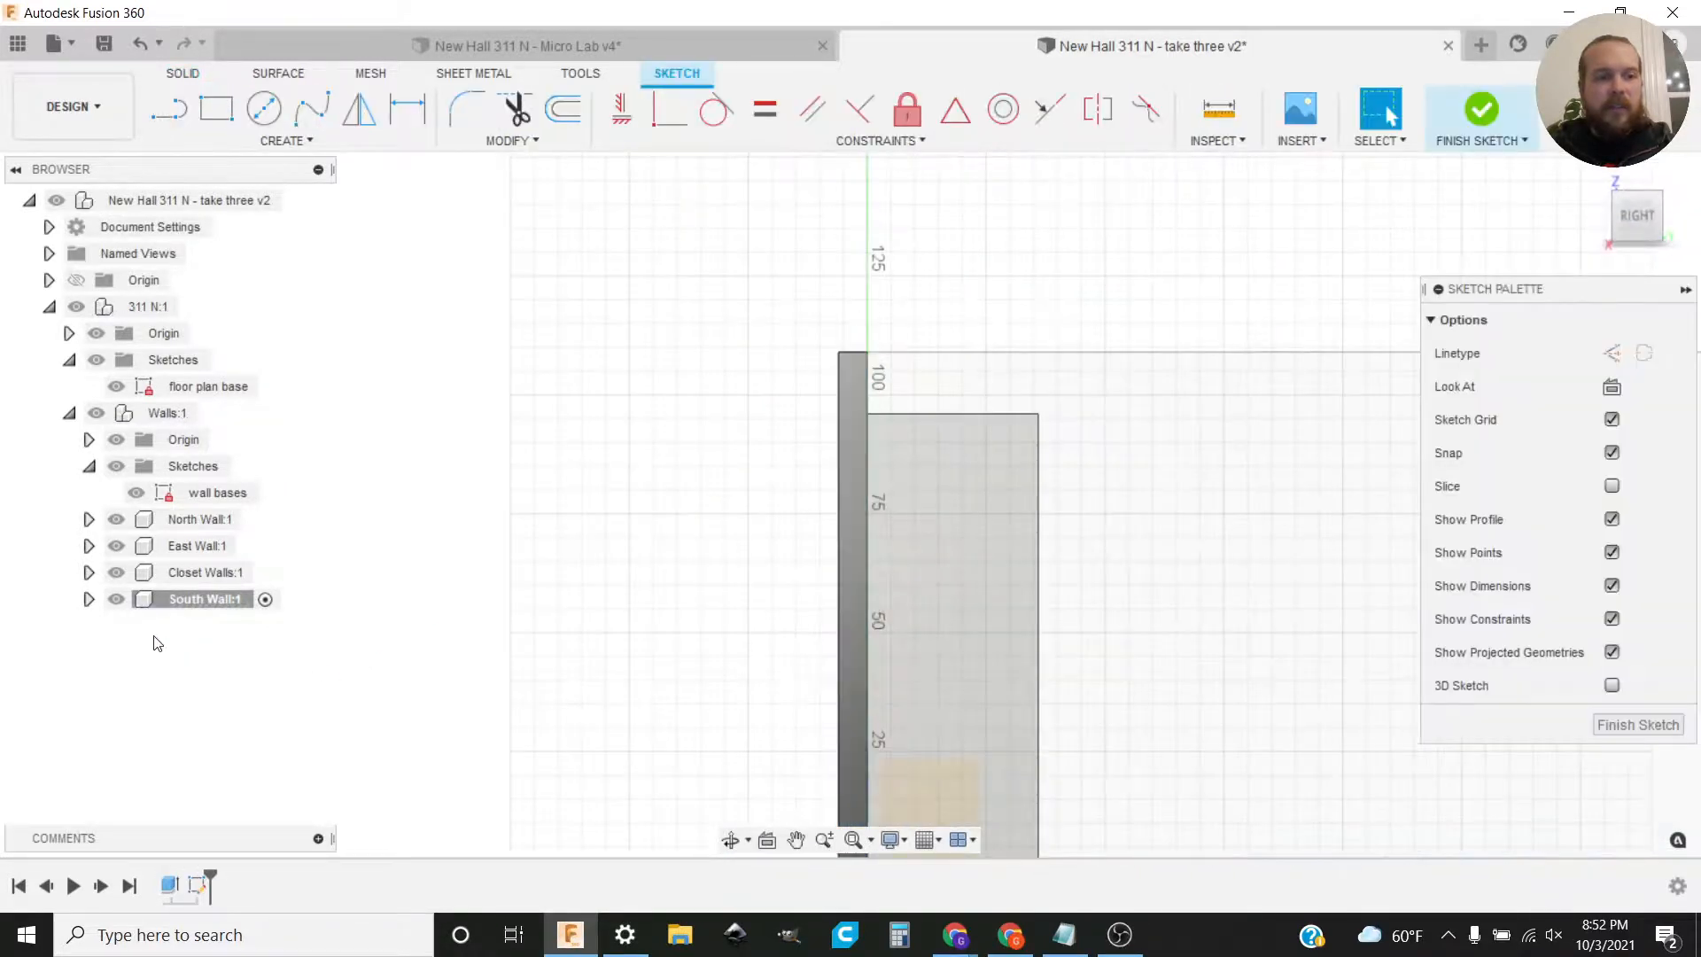
# Step: Hide South Wall's long wall body, keeping the narrow post visible, and face the sketch plane squarely
pyautogui.click(88, 598)
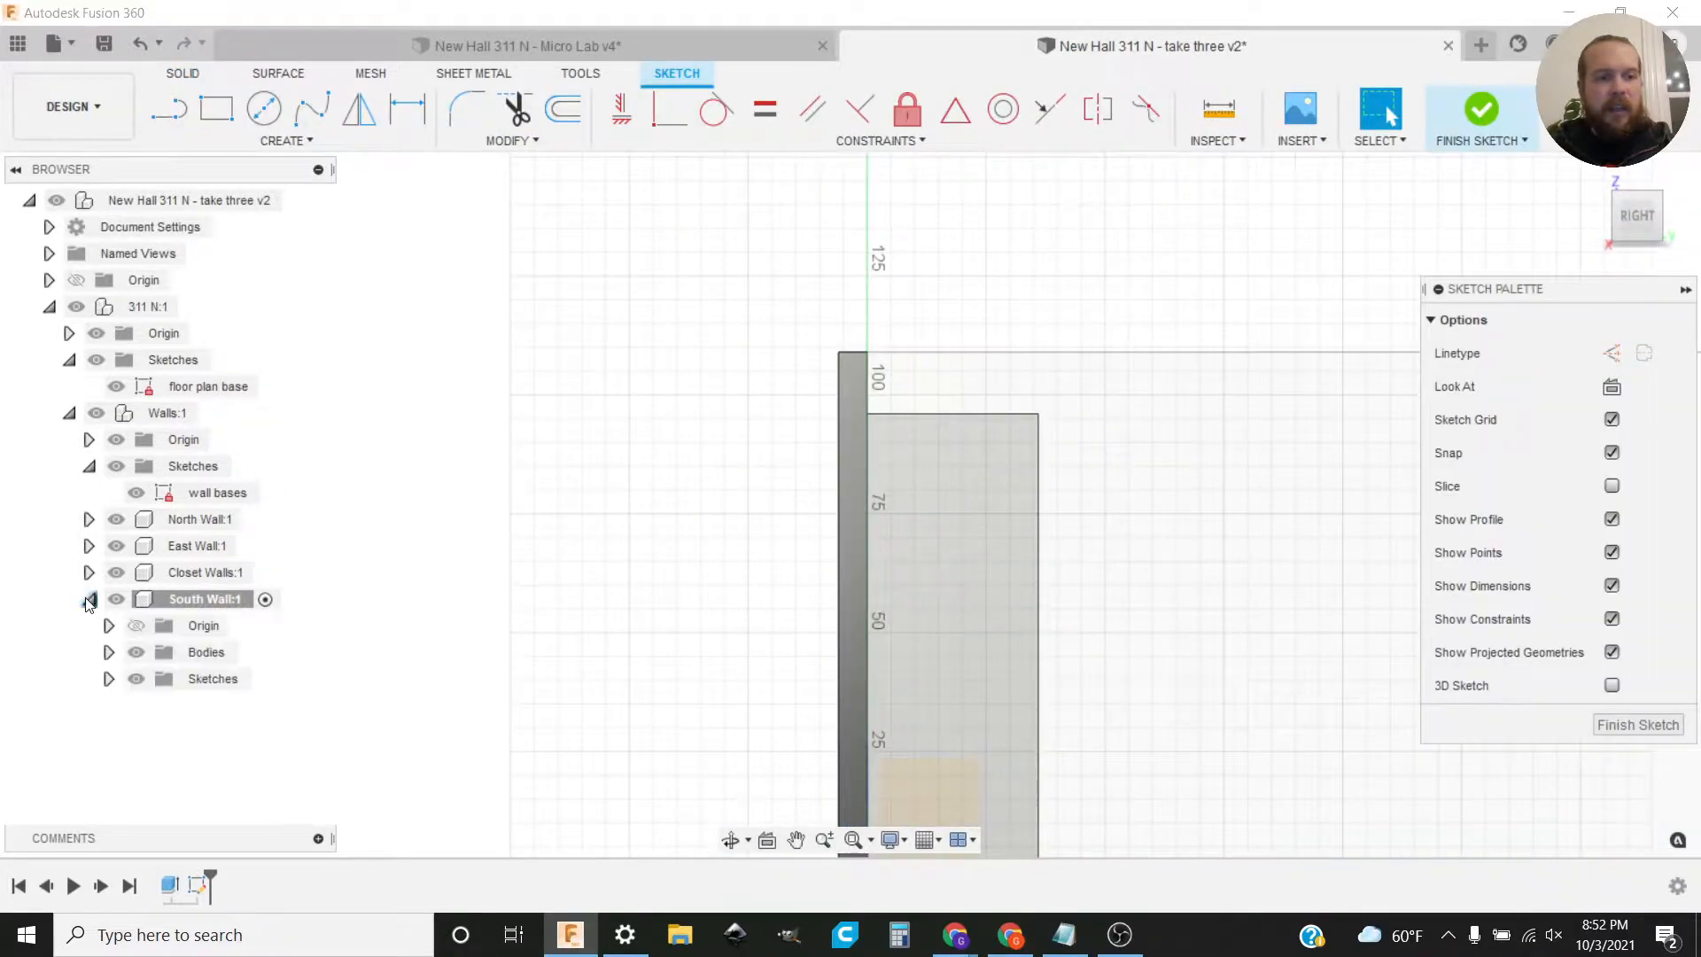
pyautogui.click(109, 653)
pyautogui.click(155, 707)
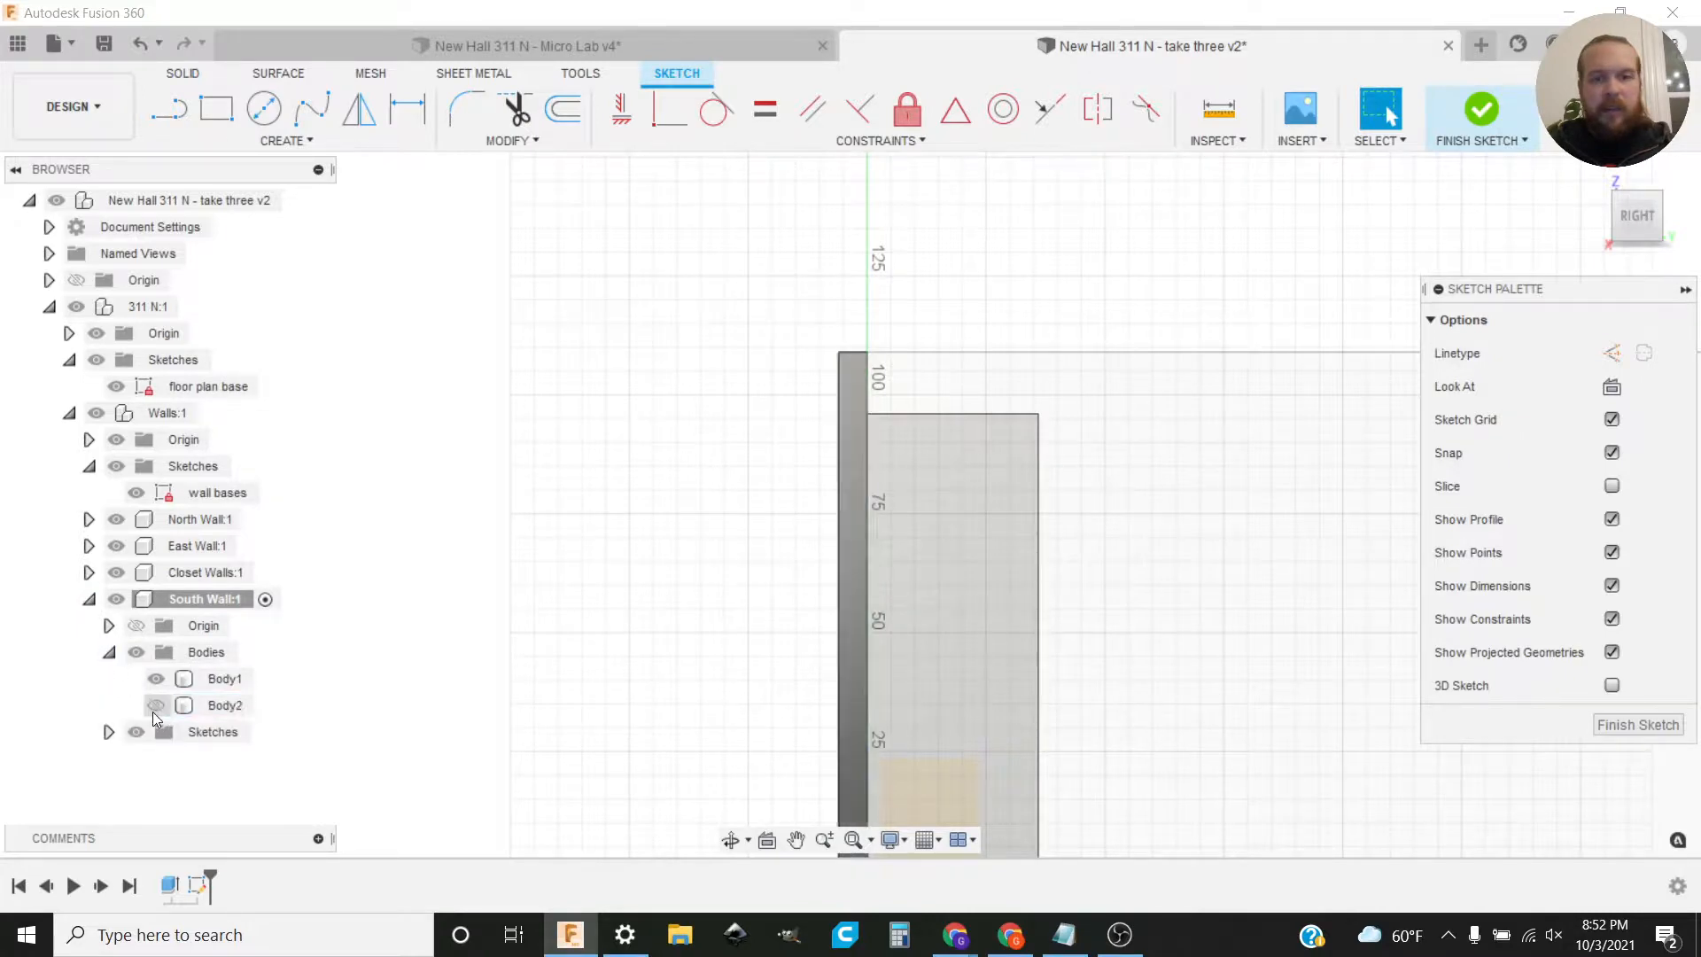
pyautogui.keyDown('shift'); pyautogui.moveTo(465, 634); pyautogui.dragTo(522, 646, button='middle'); pyautogui.keyUp('shift')
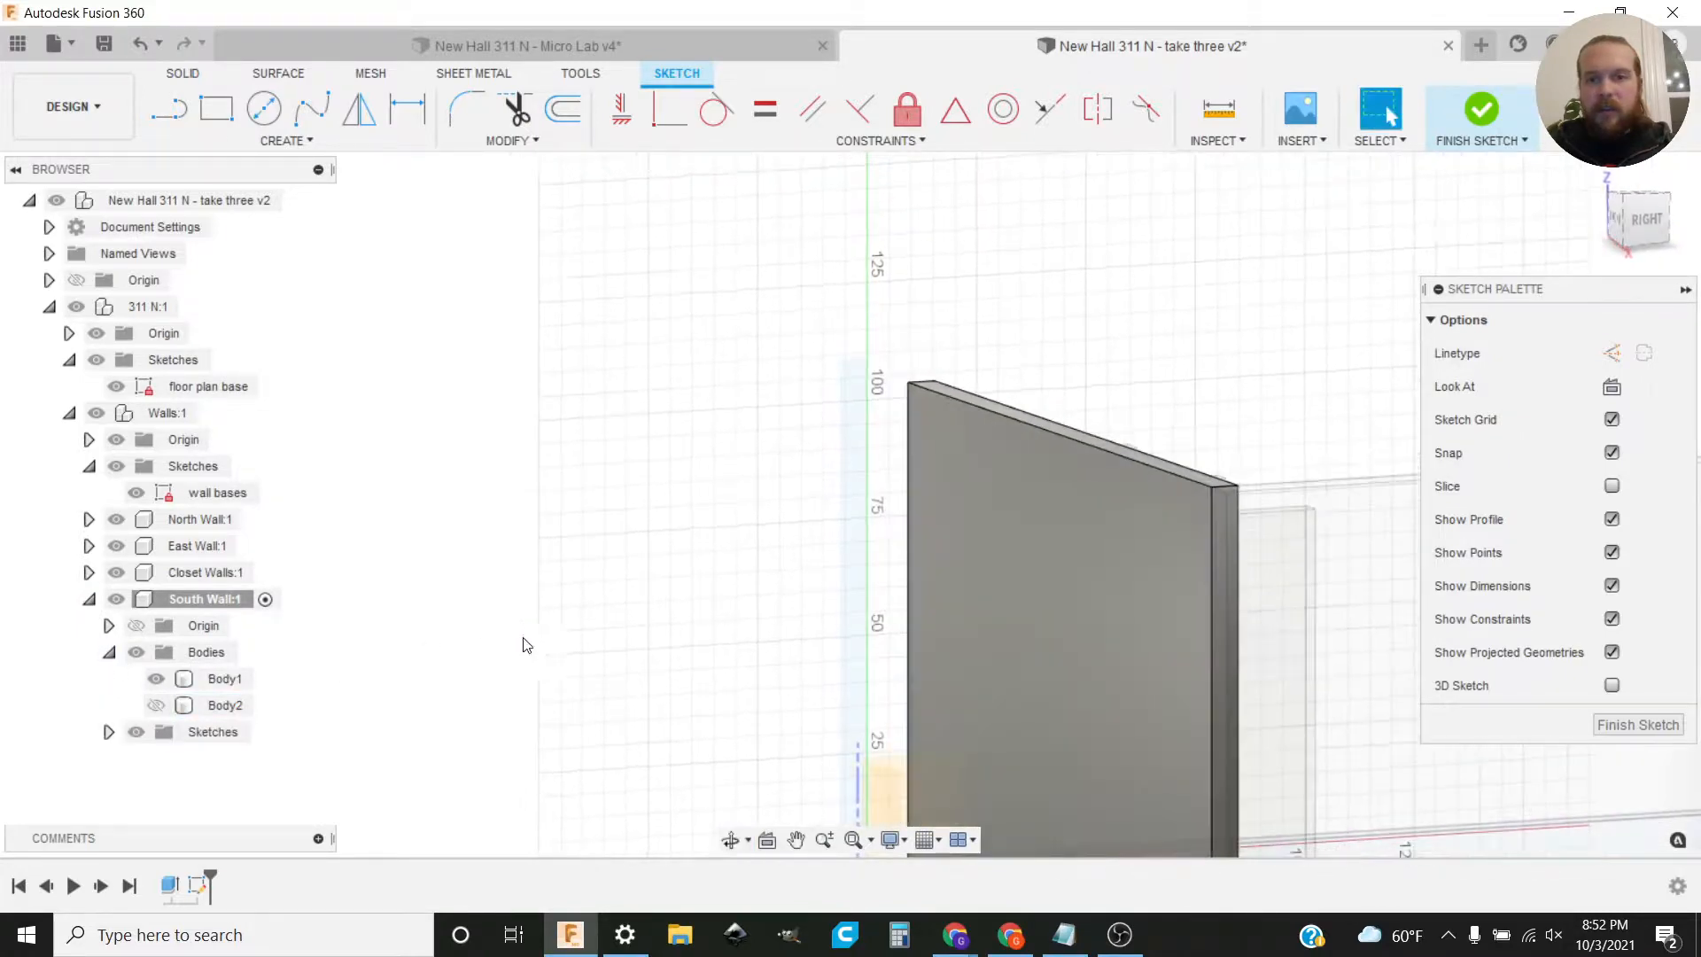
pyautogui.click(156, 706)
pyautogui.click(156, 679)
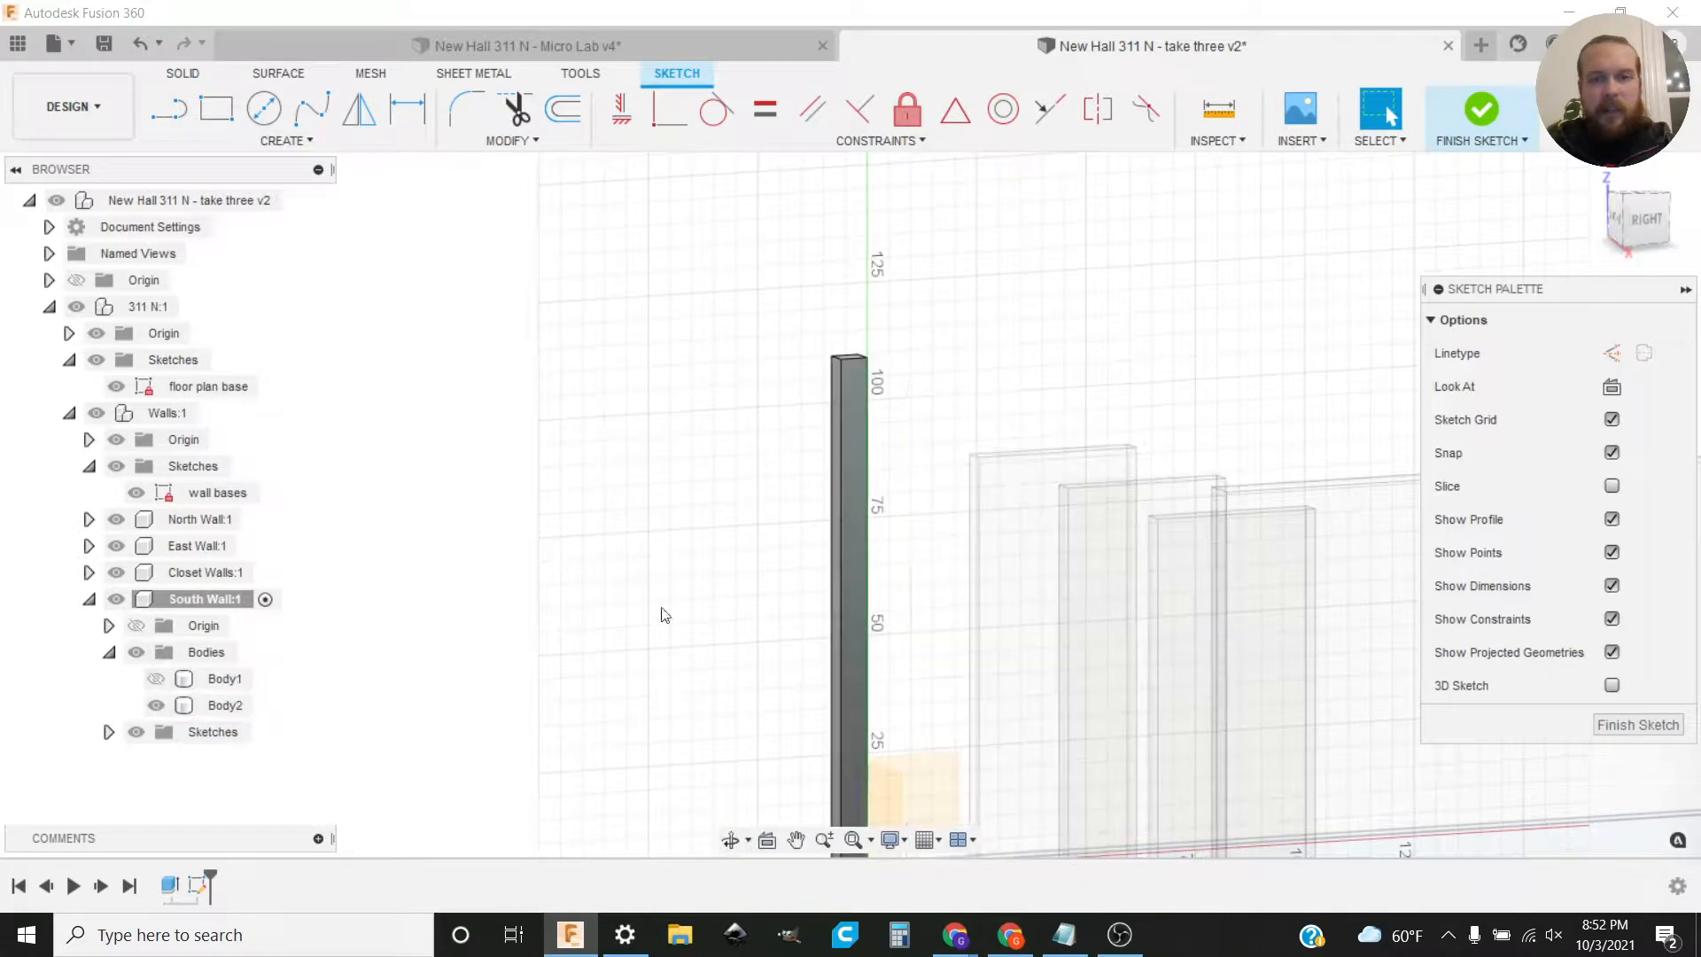
pyautogui.click(1646, 222)
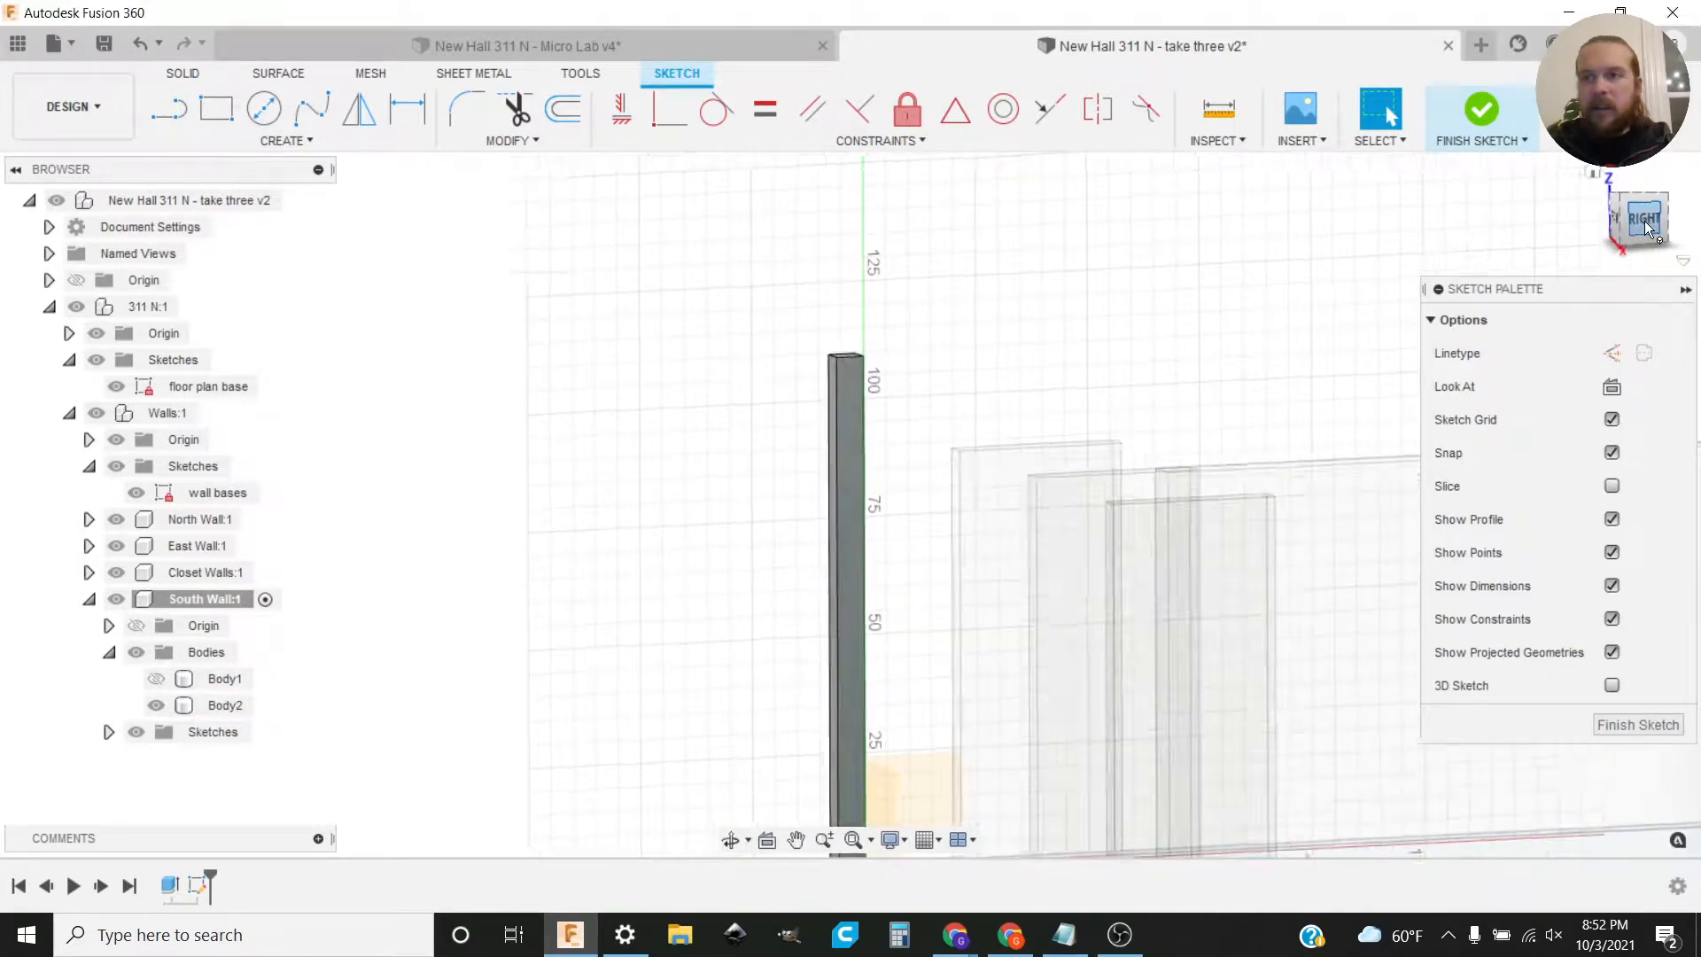
# Step: Draw a 6 in horizontal line across the full width of the post's face, in its upper part
pyautogui.scroll(2, 950, 399)
pyautogui.scroll(-3, 947, 434)
pyautogui.moveTo(948, 453); pyautogui.dragTo(920, 347, button='middle')
pyautogui.press('l')
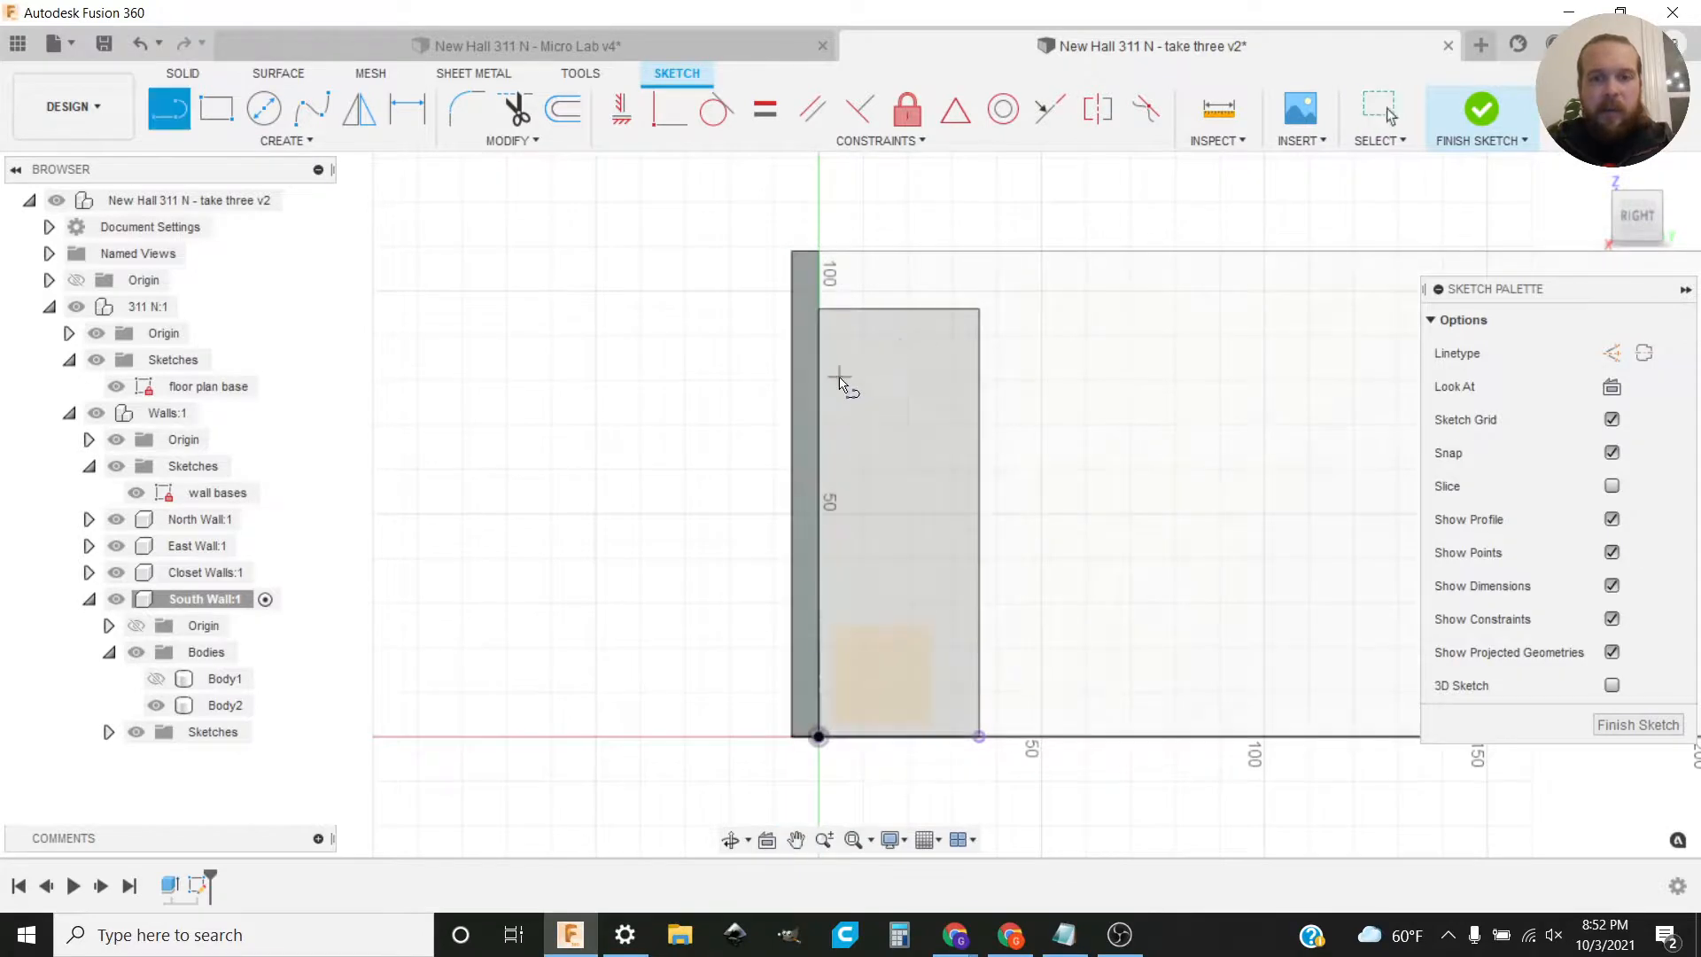
pyautogui.click(792, 377)
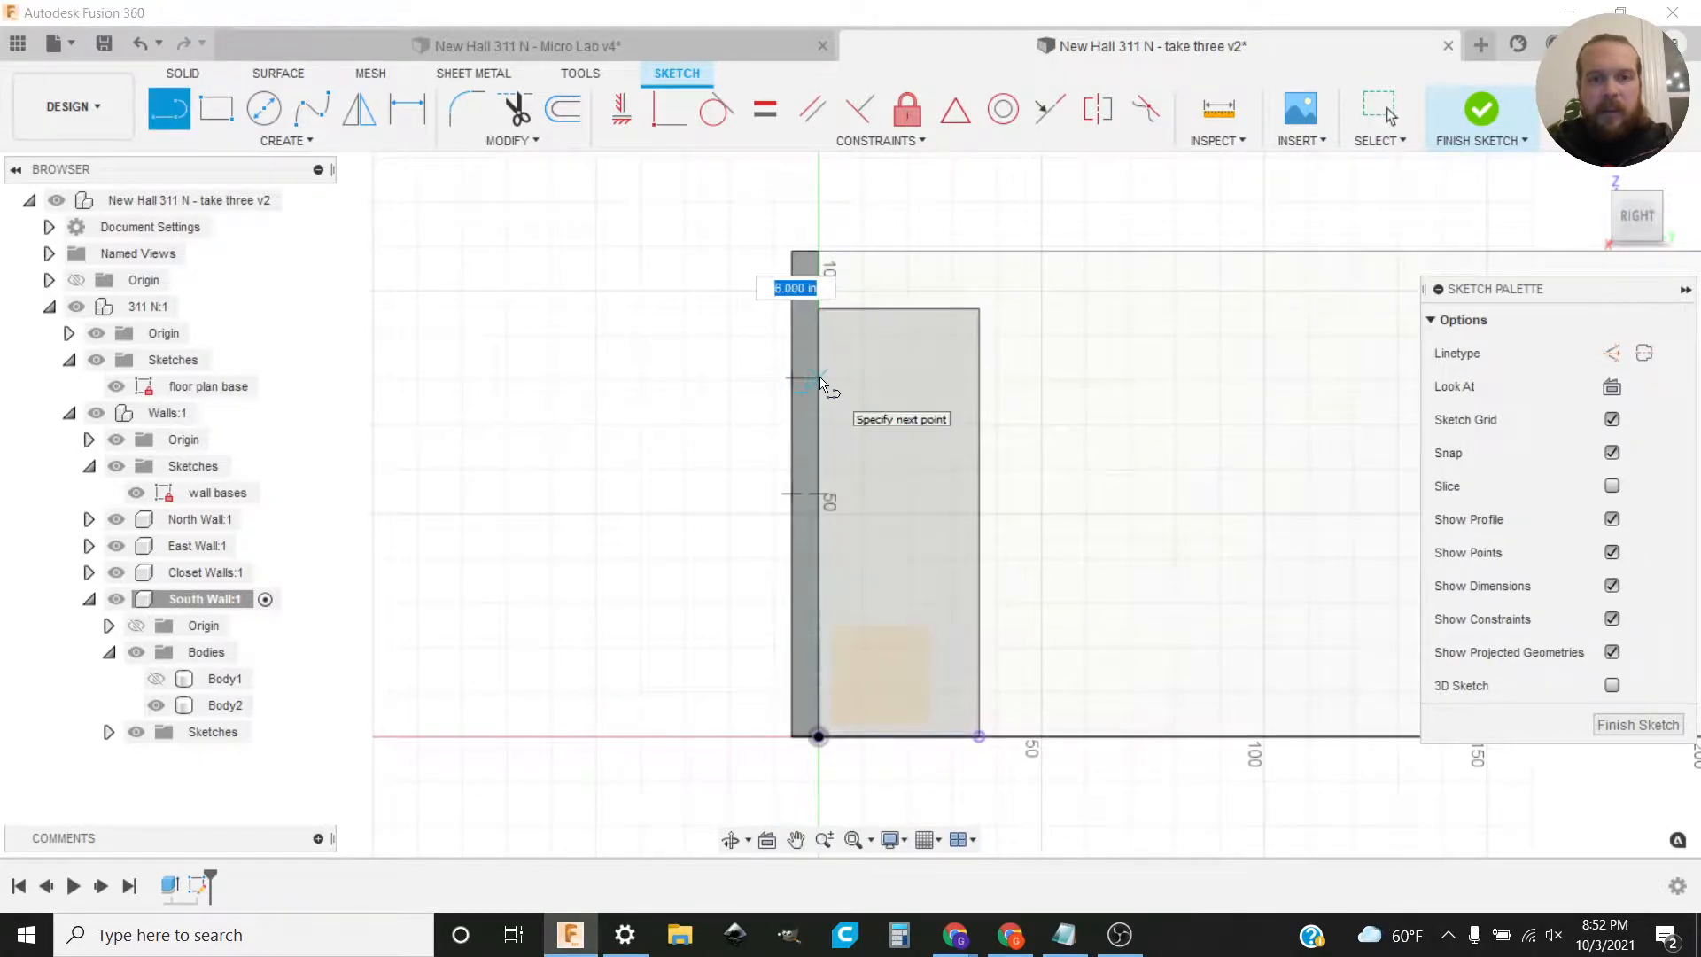
pyautogui.click(819, 378)
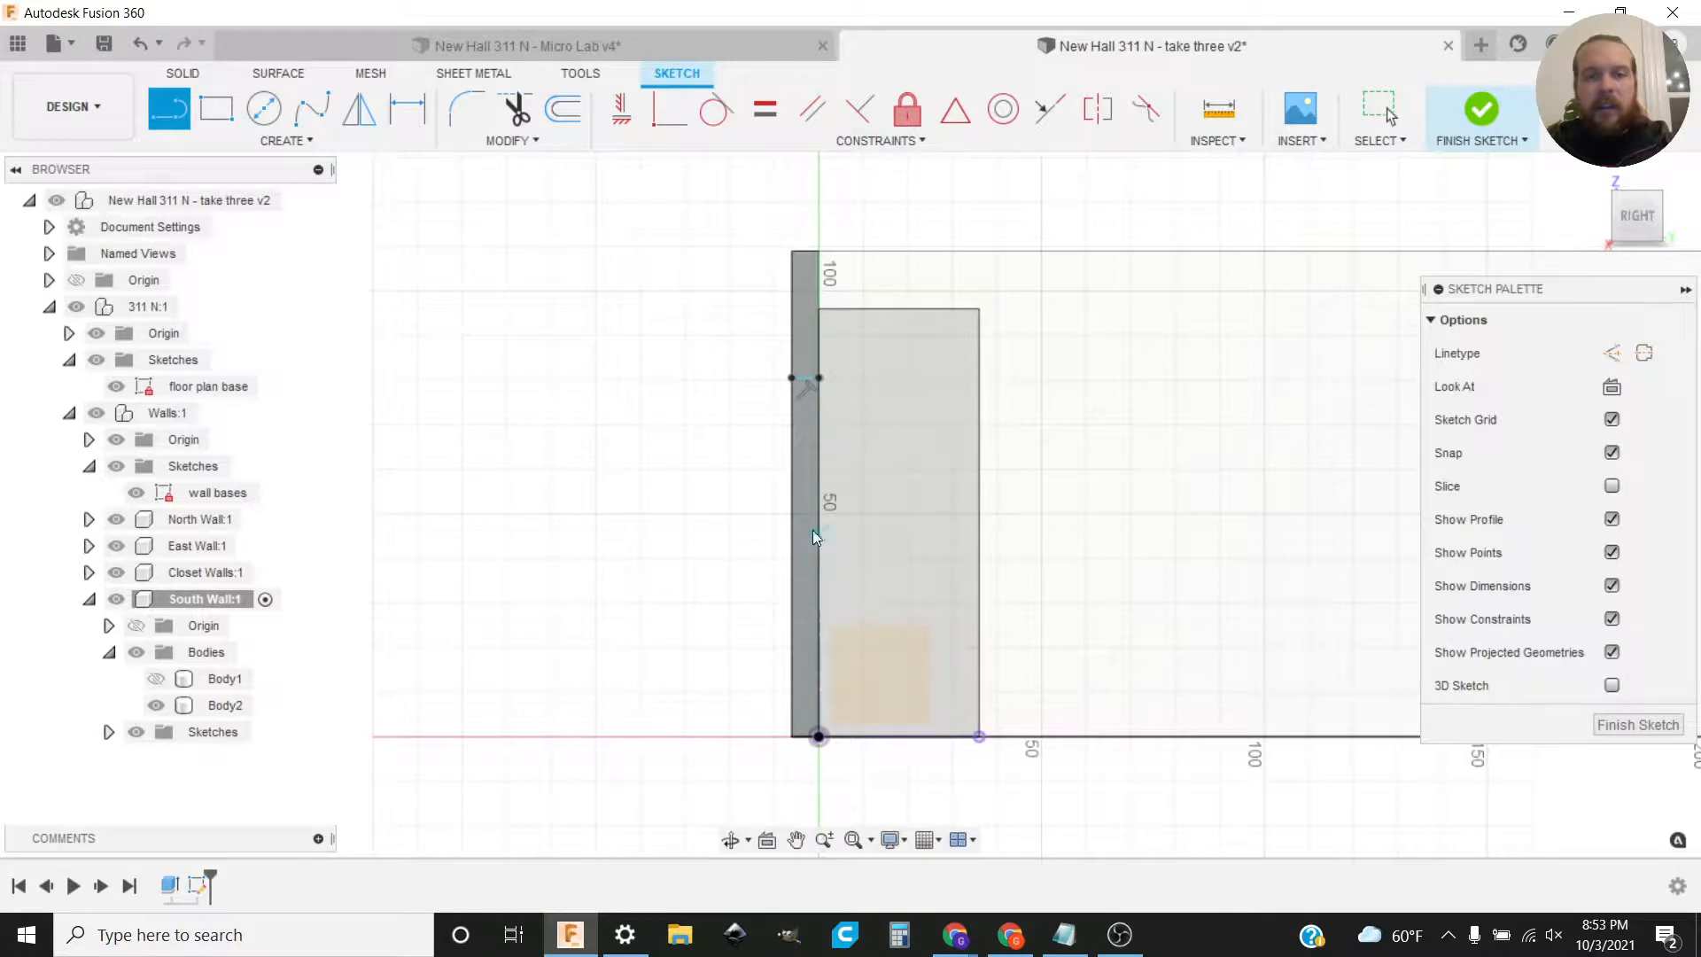
pyautogui.press('Escape')
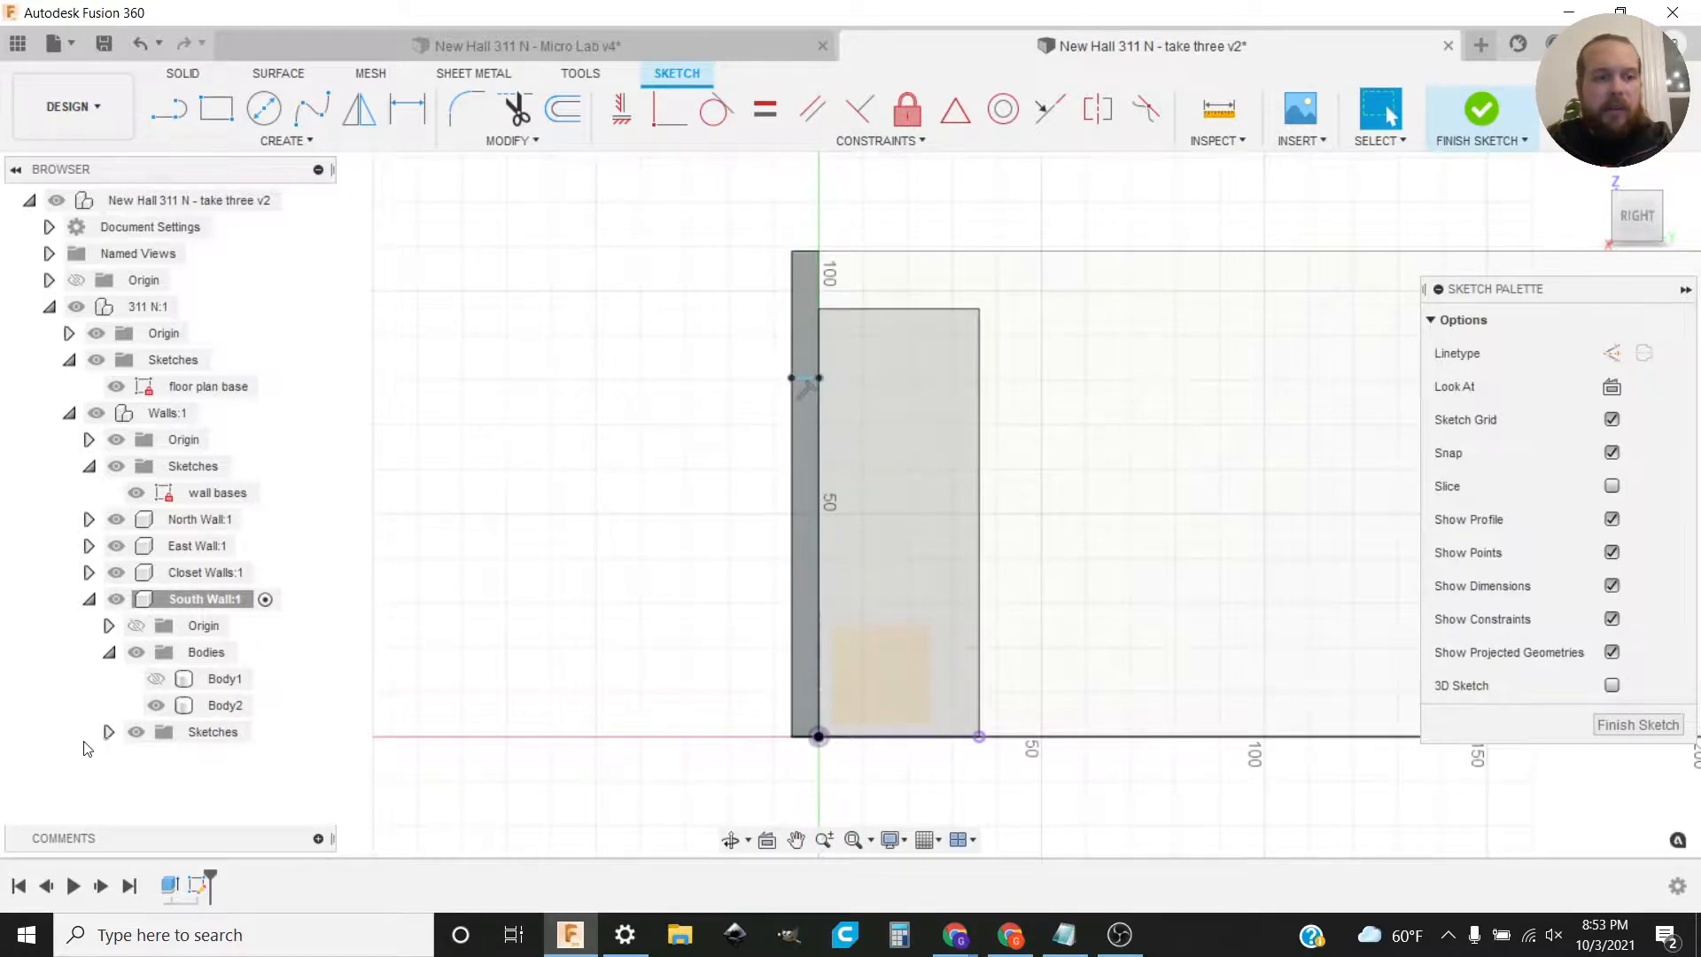
# Step: Rename the new sketch in South Wall as doorway profile
pyautogui.click(108, 732)
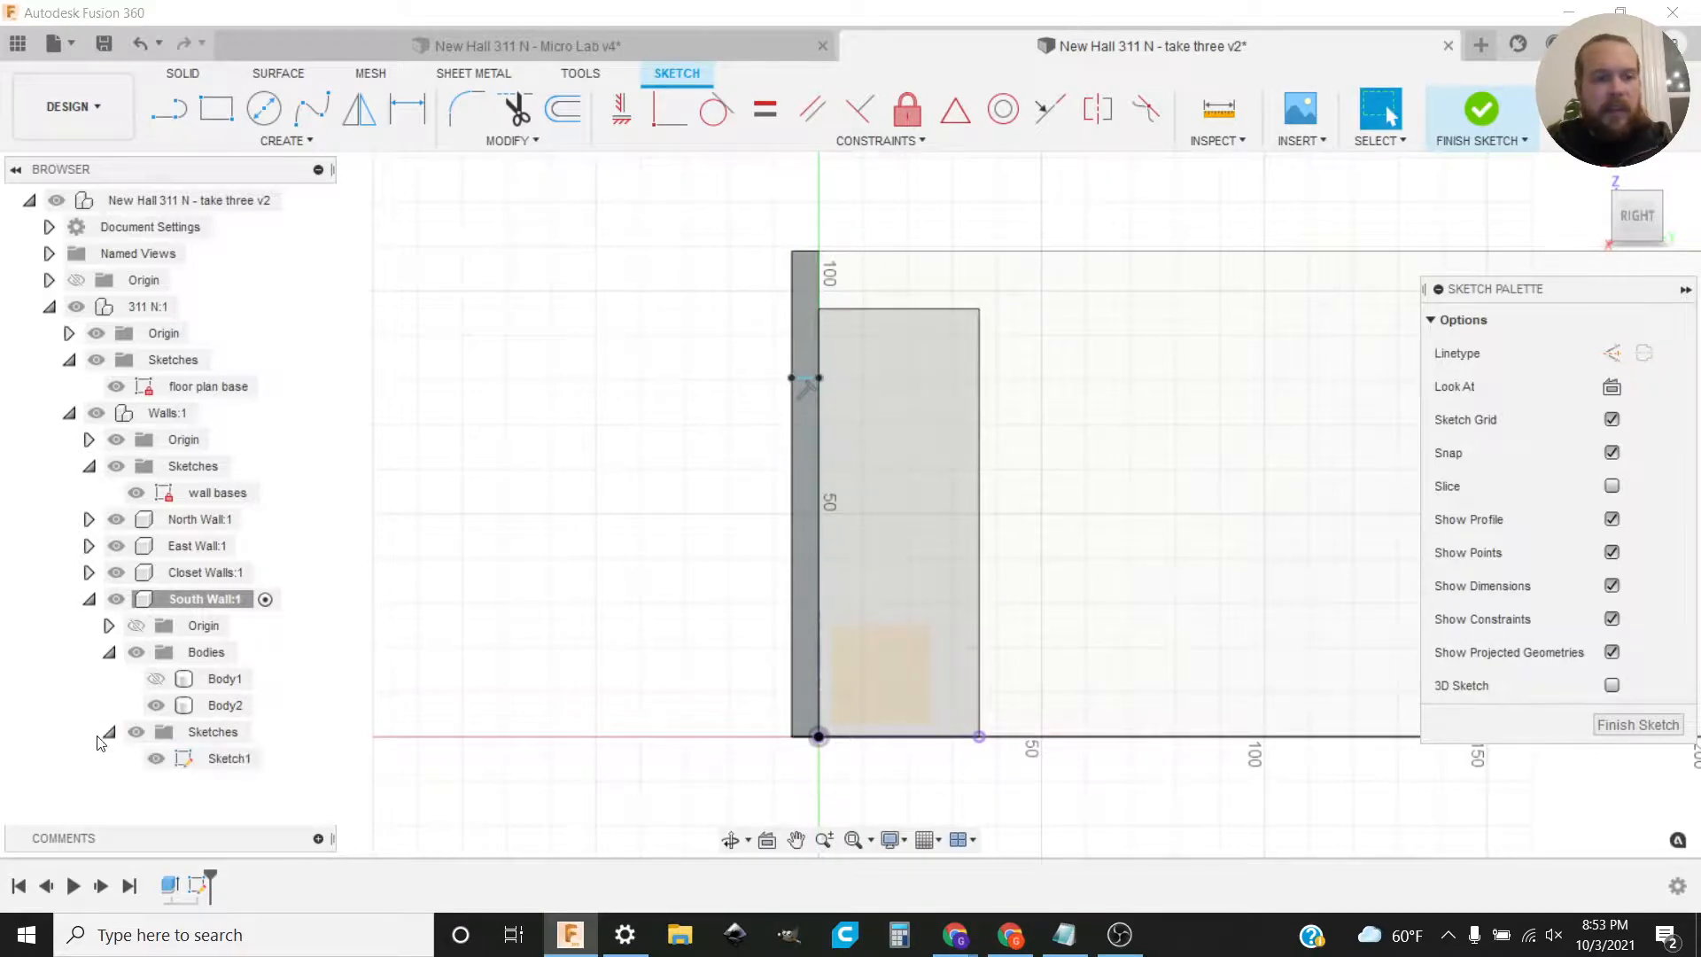
pyautogui.click(217, 763)
pyautogui.doubleClick(221, 762)
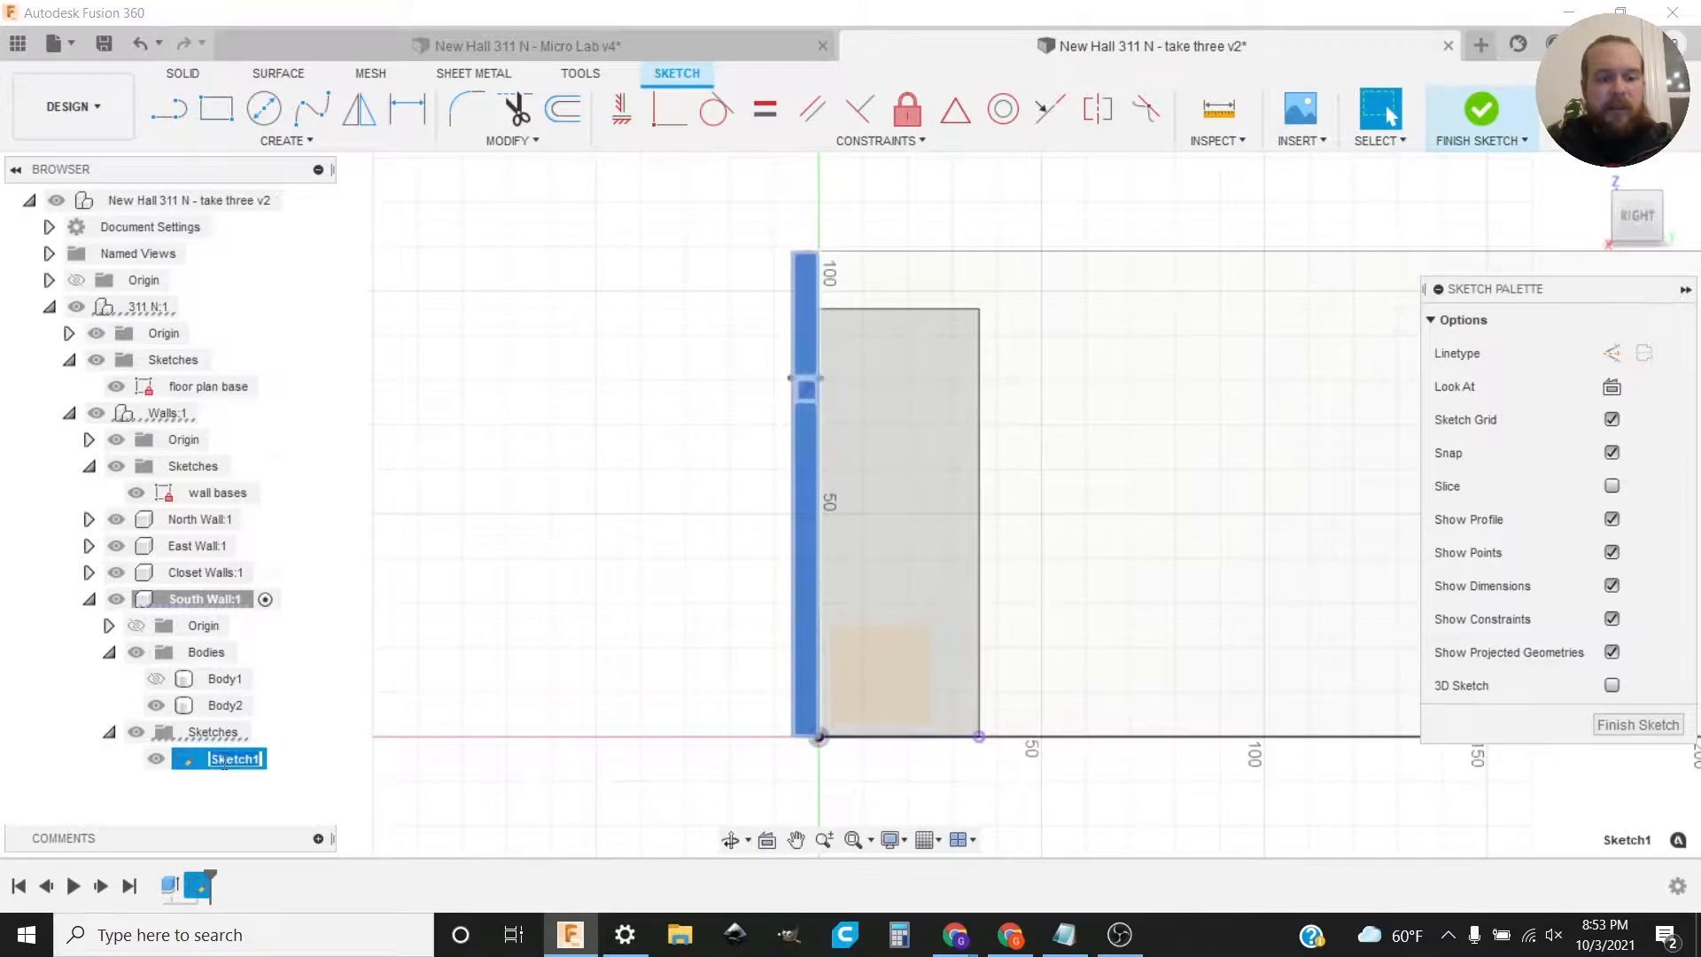
pyautogui.write('doorway profile')
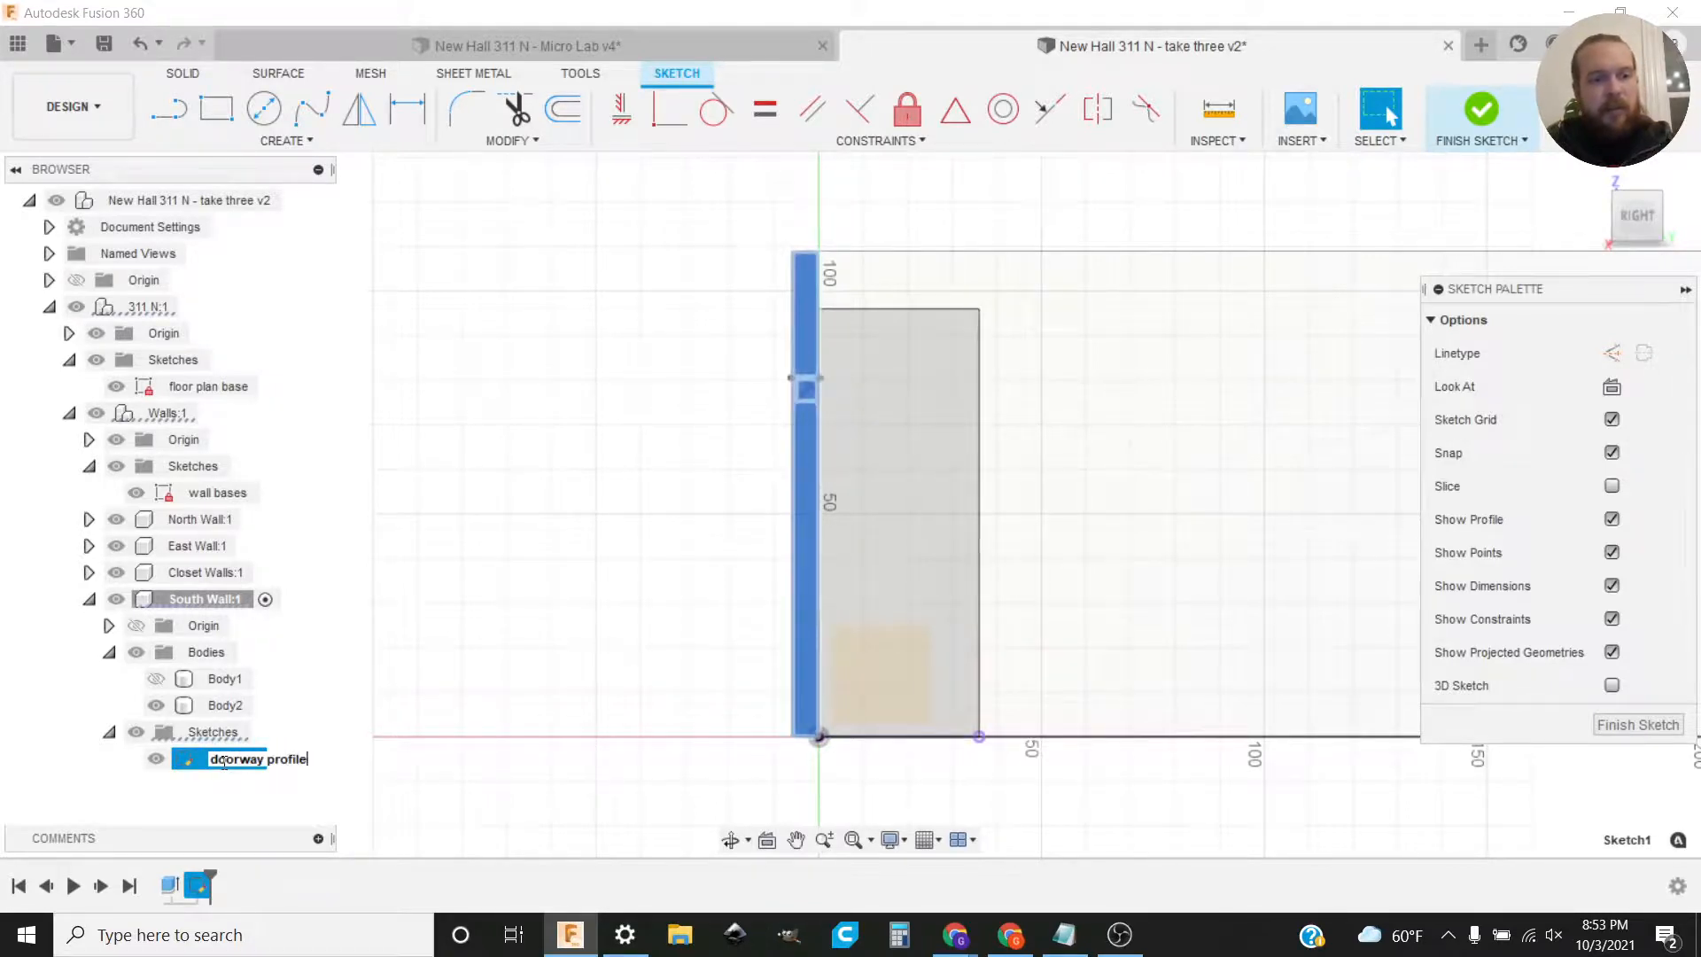
pyautogui.press('Return')
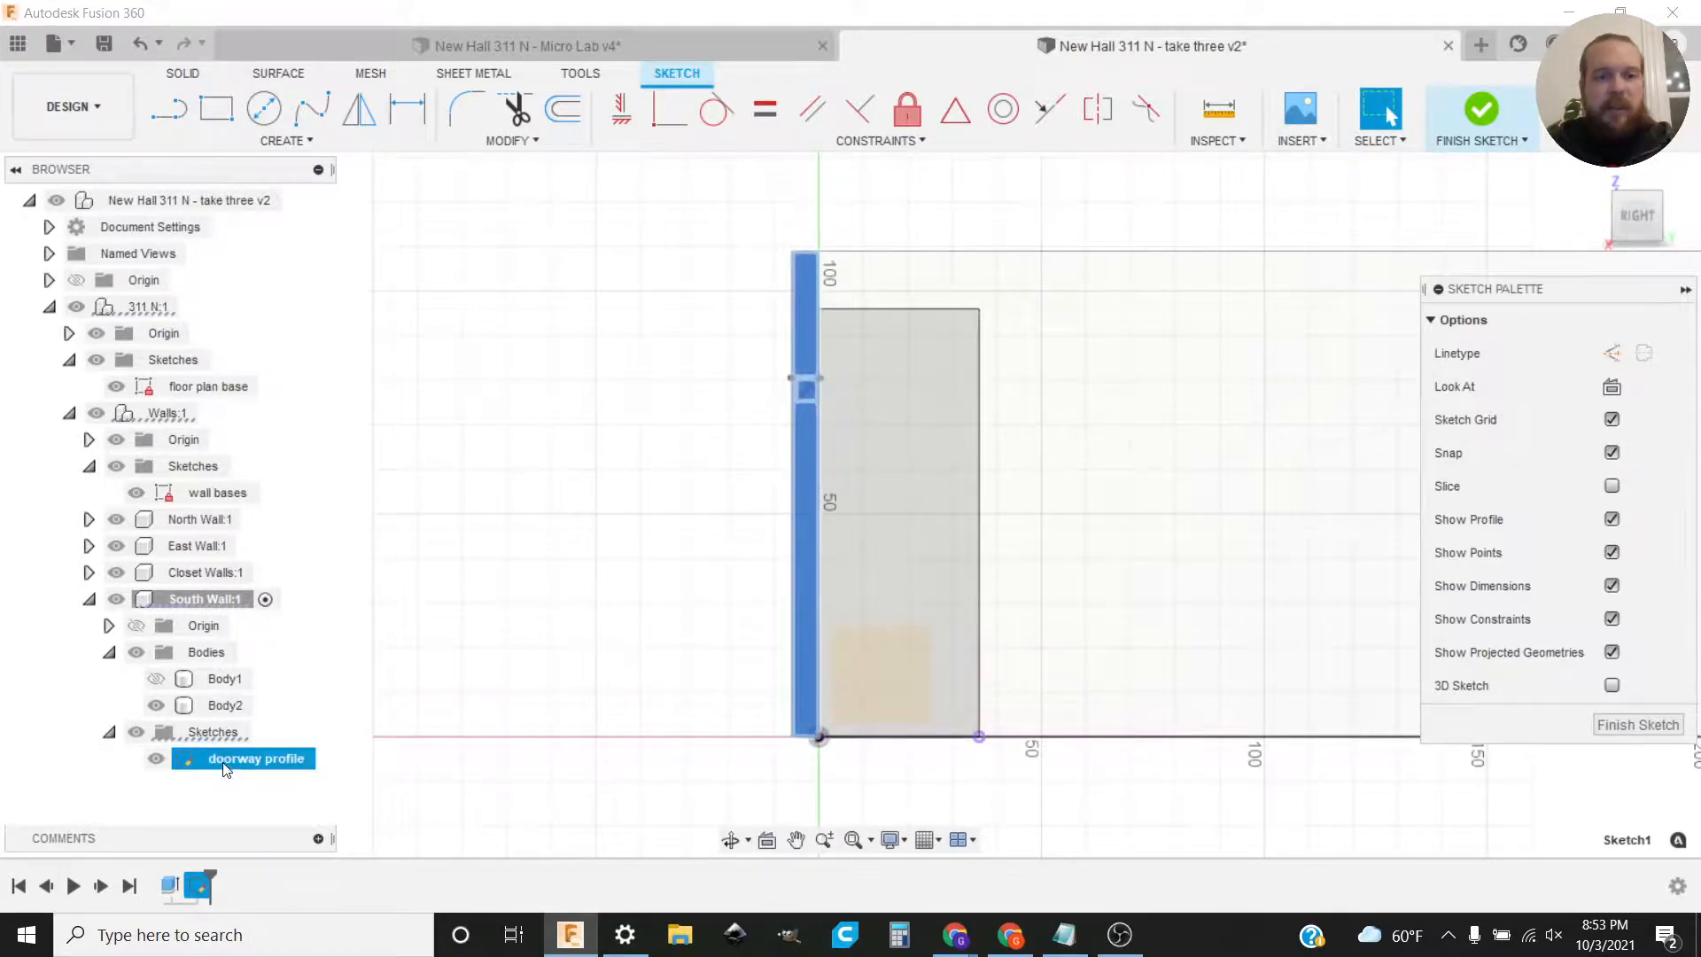
pyautogui.press('Escape')
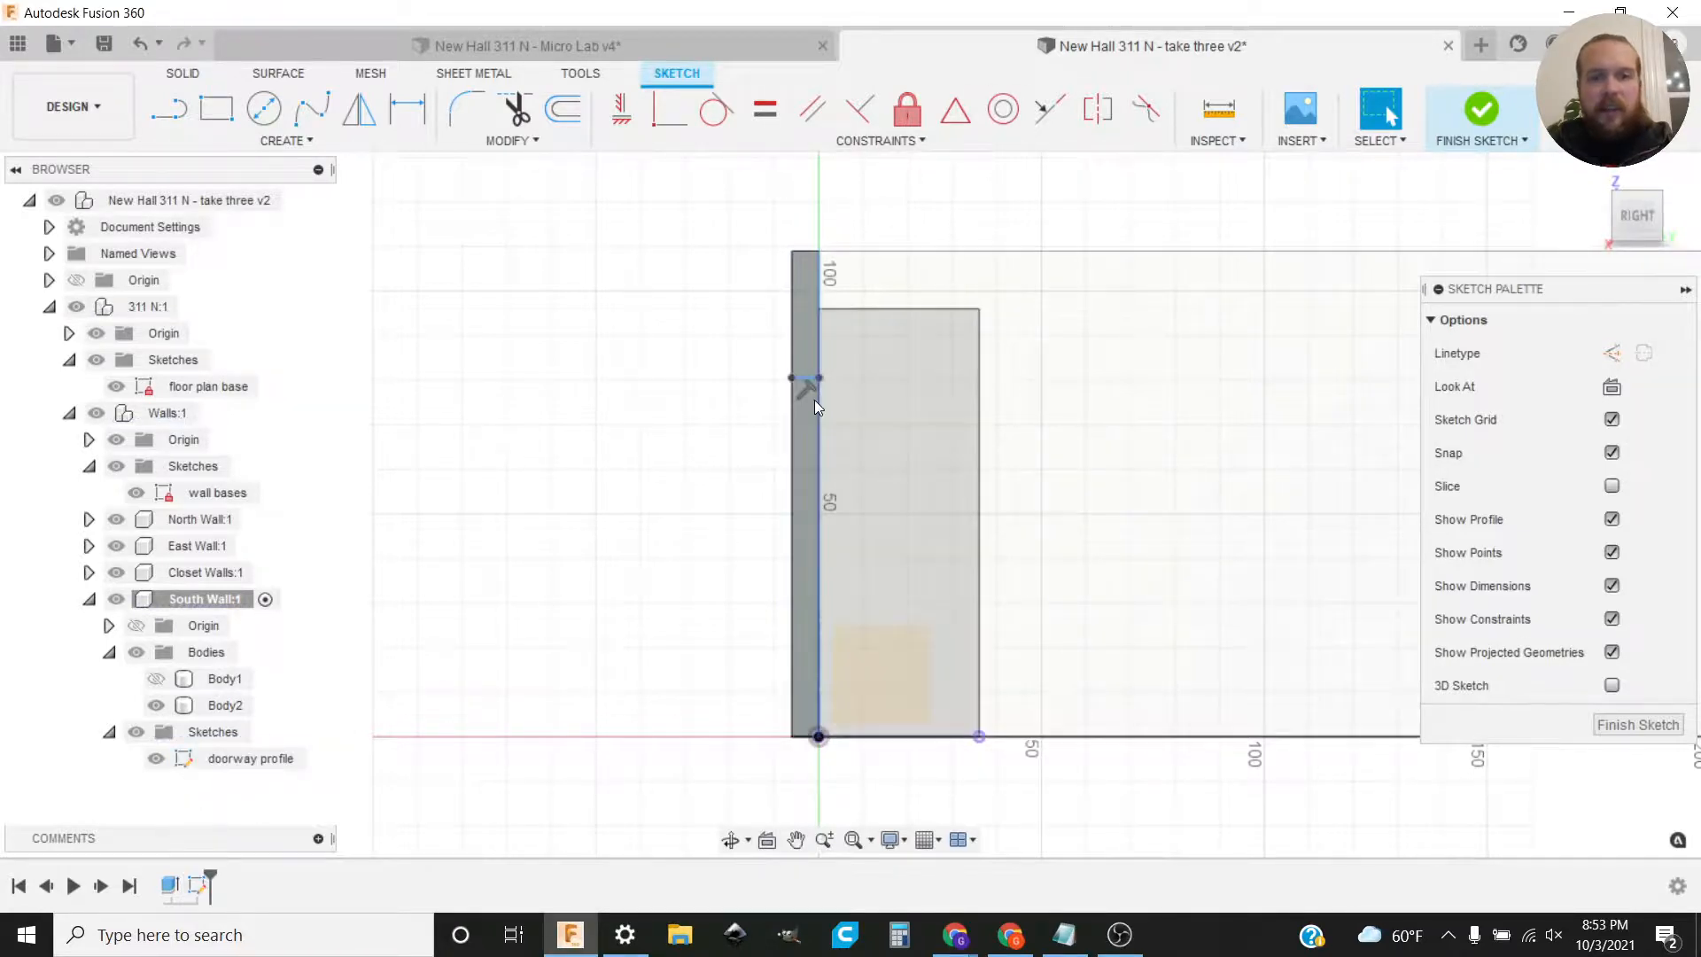
# Step: Move the horizontal line up and down the post, leaving it about 81.8 in above the floor
pyautogui.moveTo(806, 382); pyautogui.dragTo(806, 337)
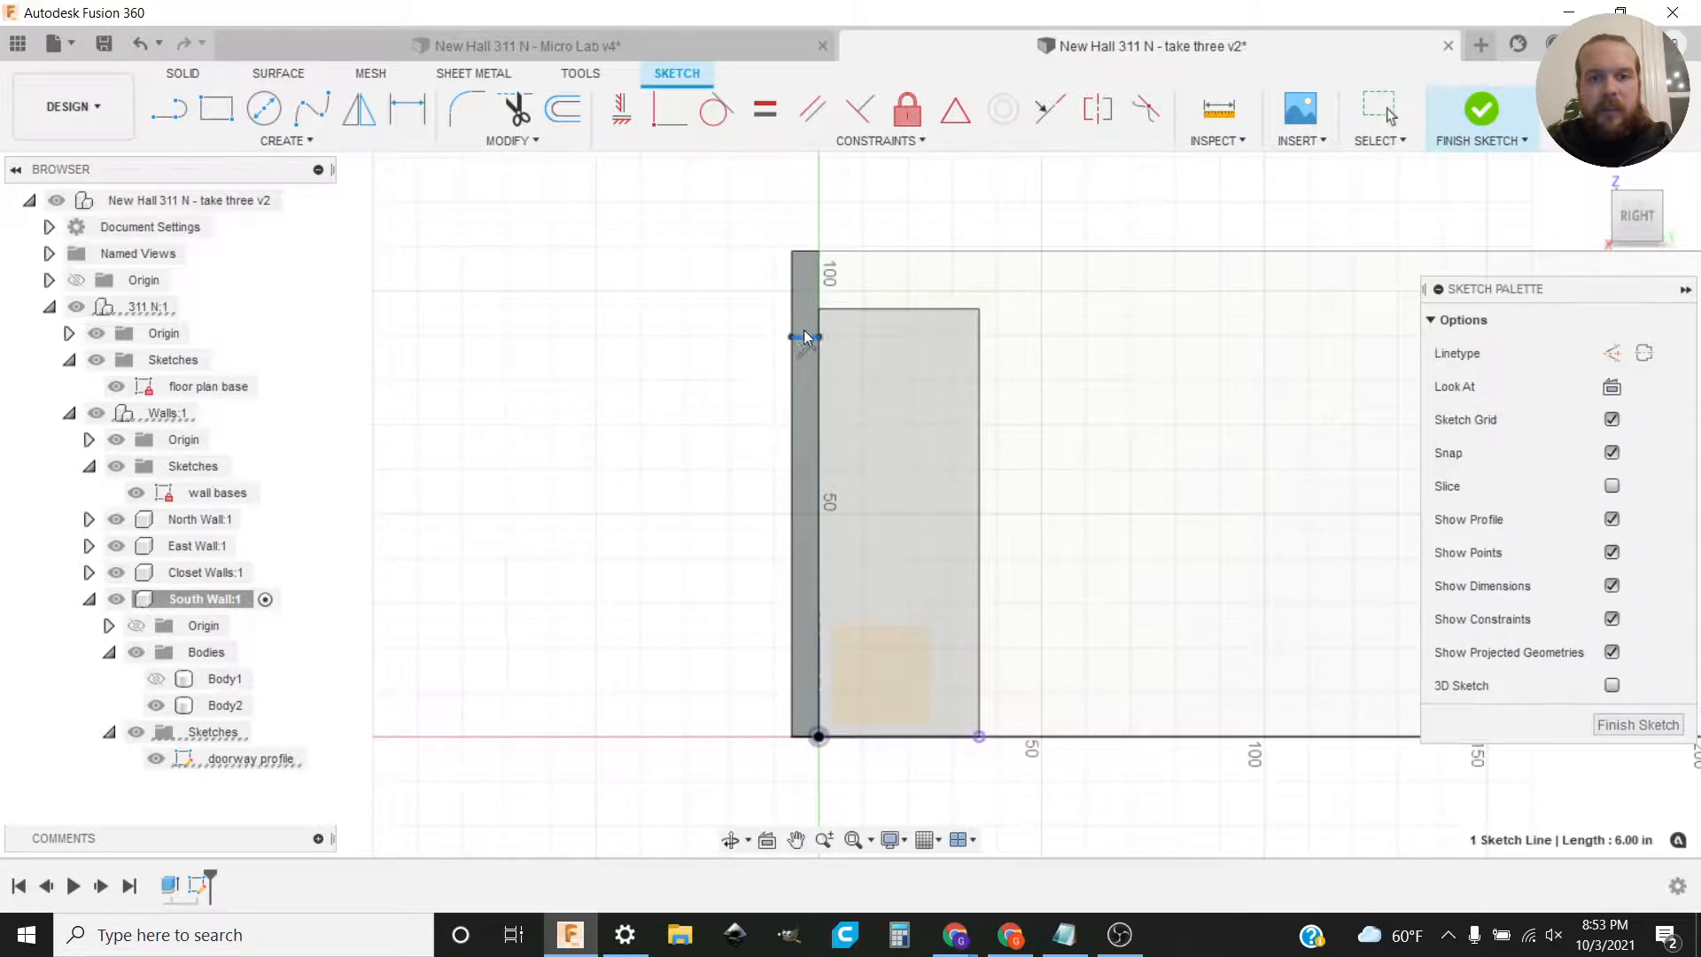
pyautogui.moveTo(806, 485)
pyautogui.mouseDown()
pyautogui.moveTo(806, 360)
pyautogui.moveTo(804, 500)
pyautogui.moveTo(802, 377)
pyautogui.mouseUp()
pyautogui.press('Escape')
pyautogui.press('Escape')
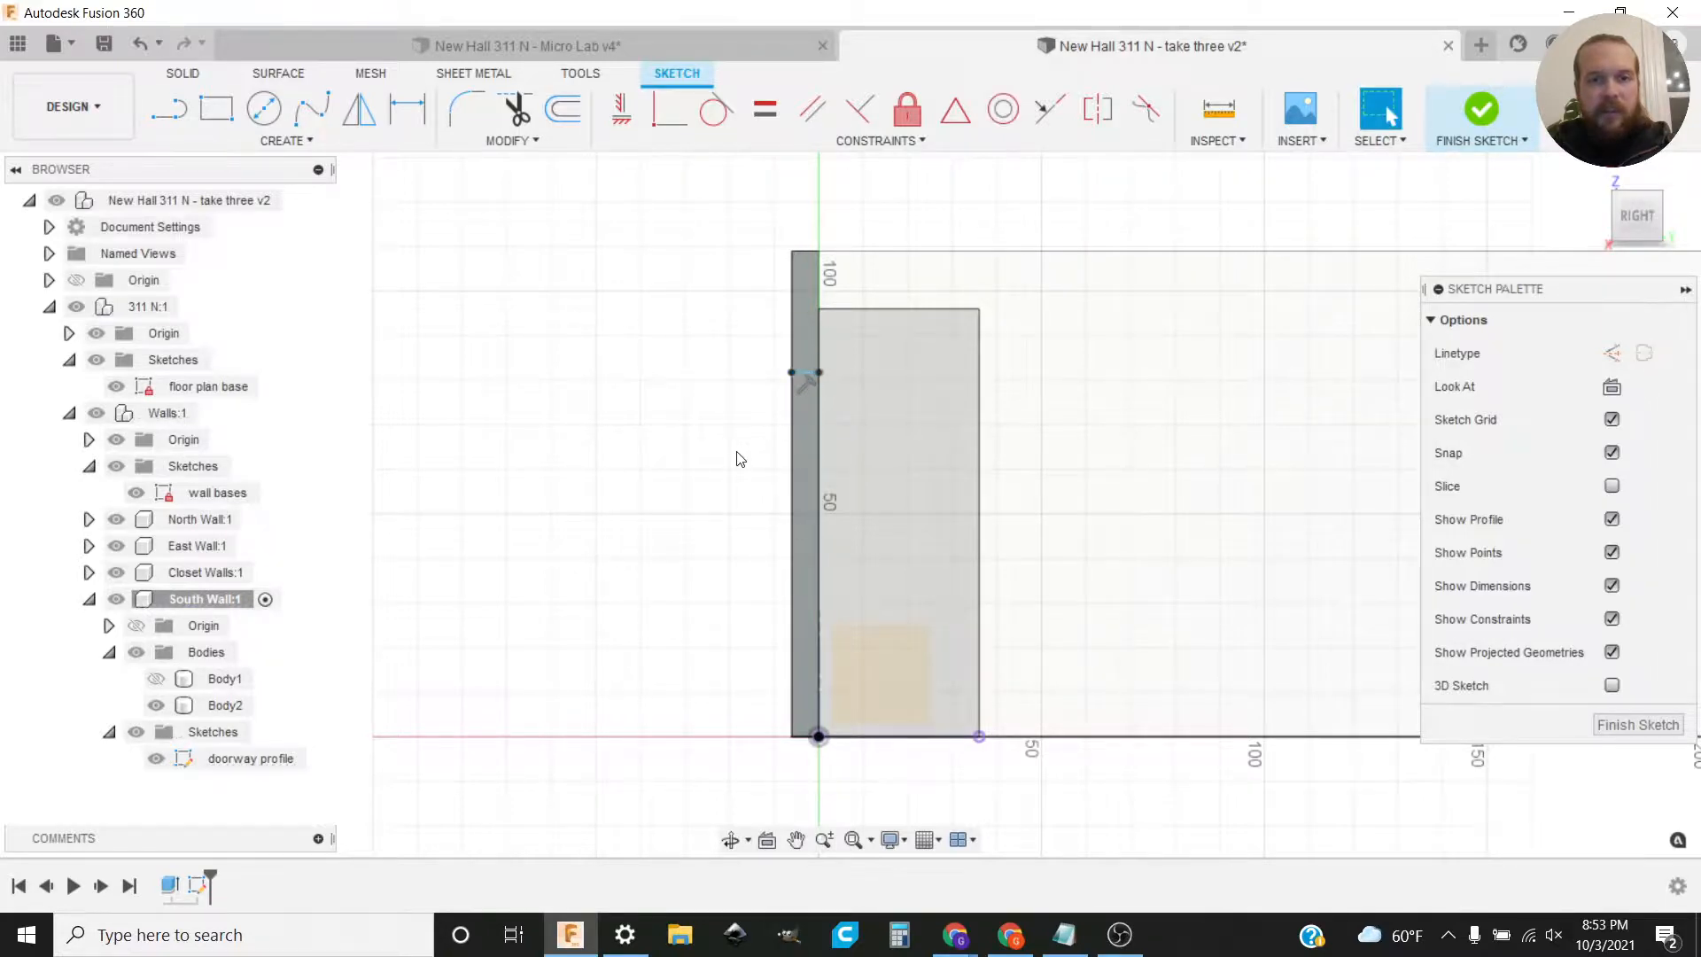
# Step: Dimension the line's height above the post's base point as door_ht and finish the sketch
pyautogui.press('d')
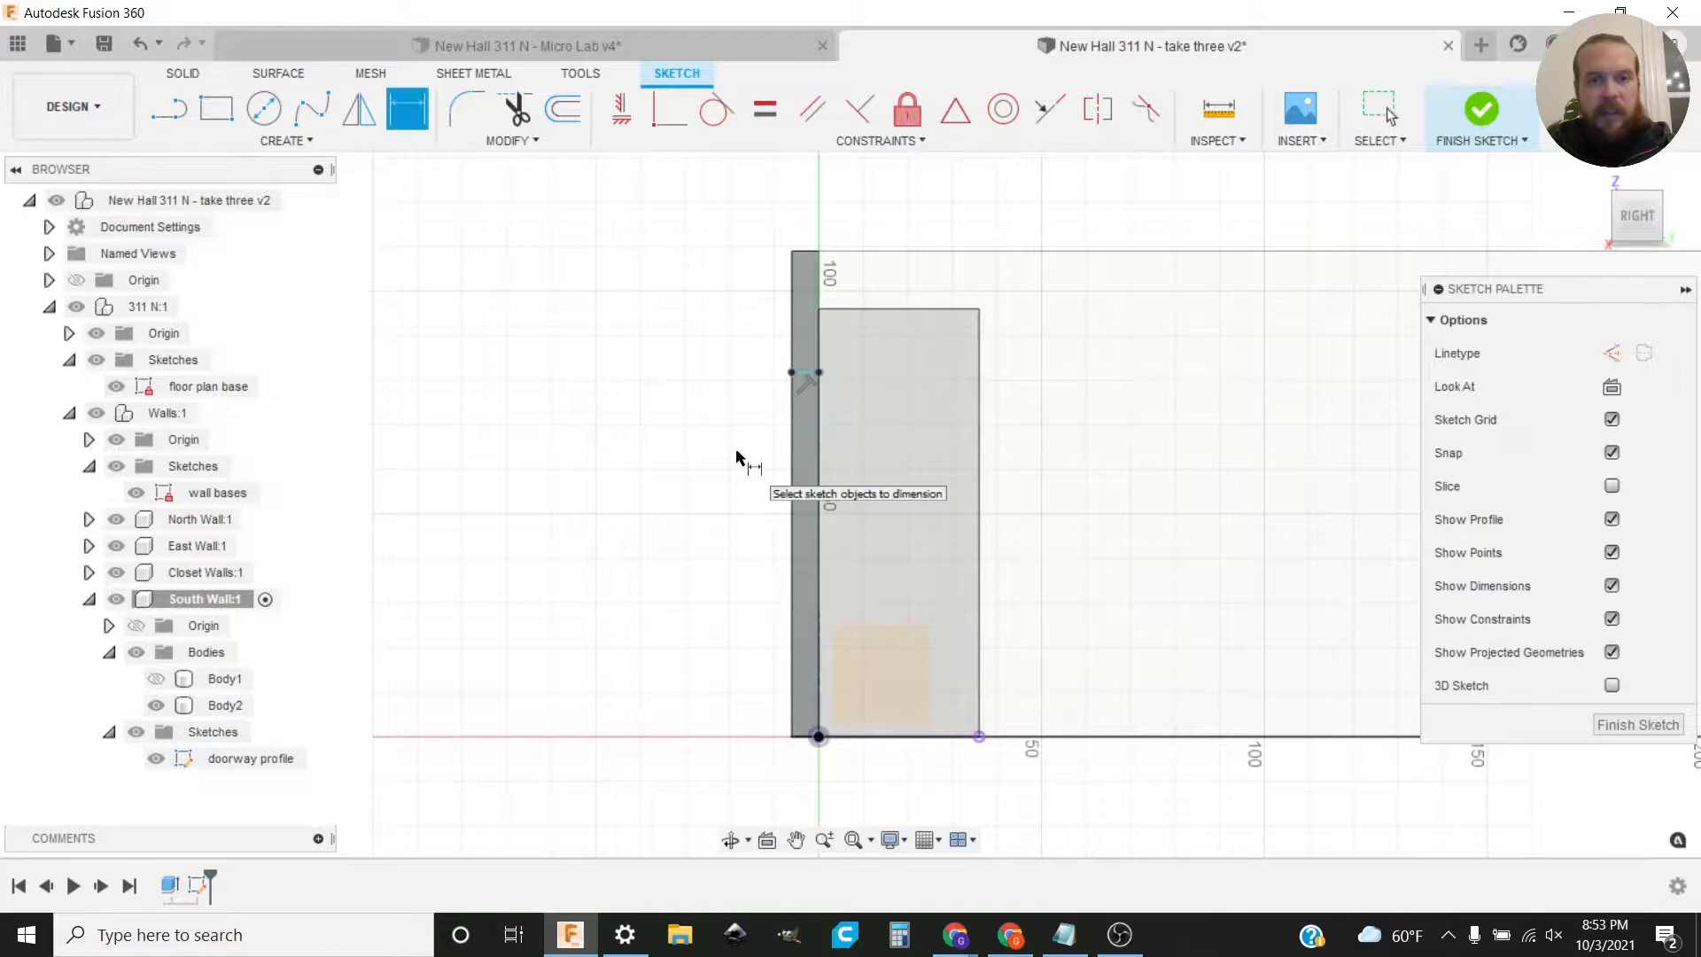
pyautogui.click(820, 372)
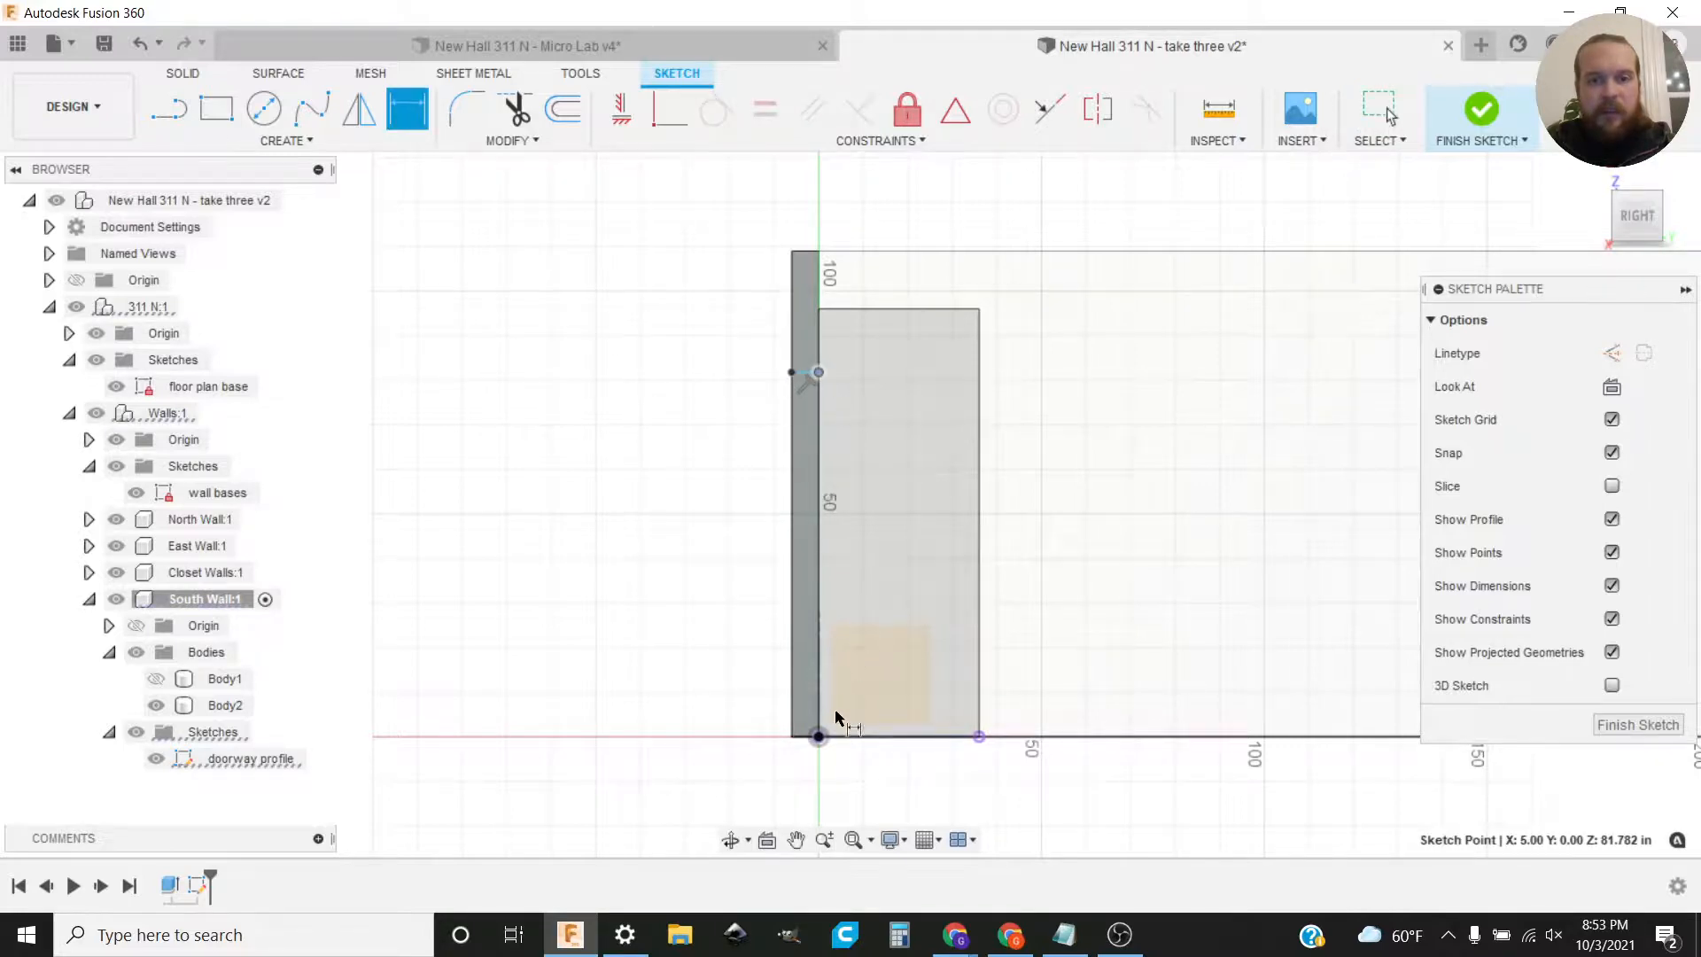
pyautogui.click(817, 736)
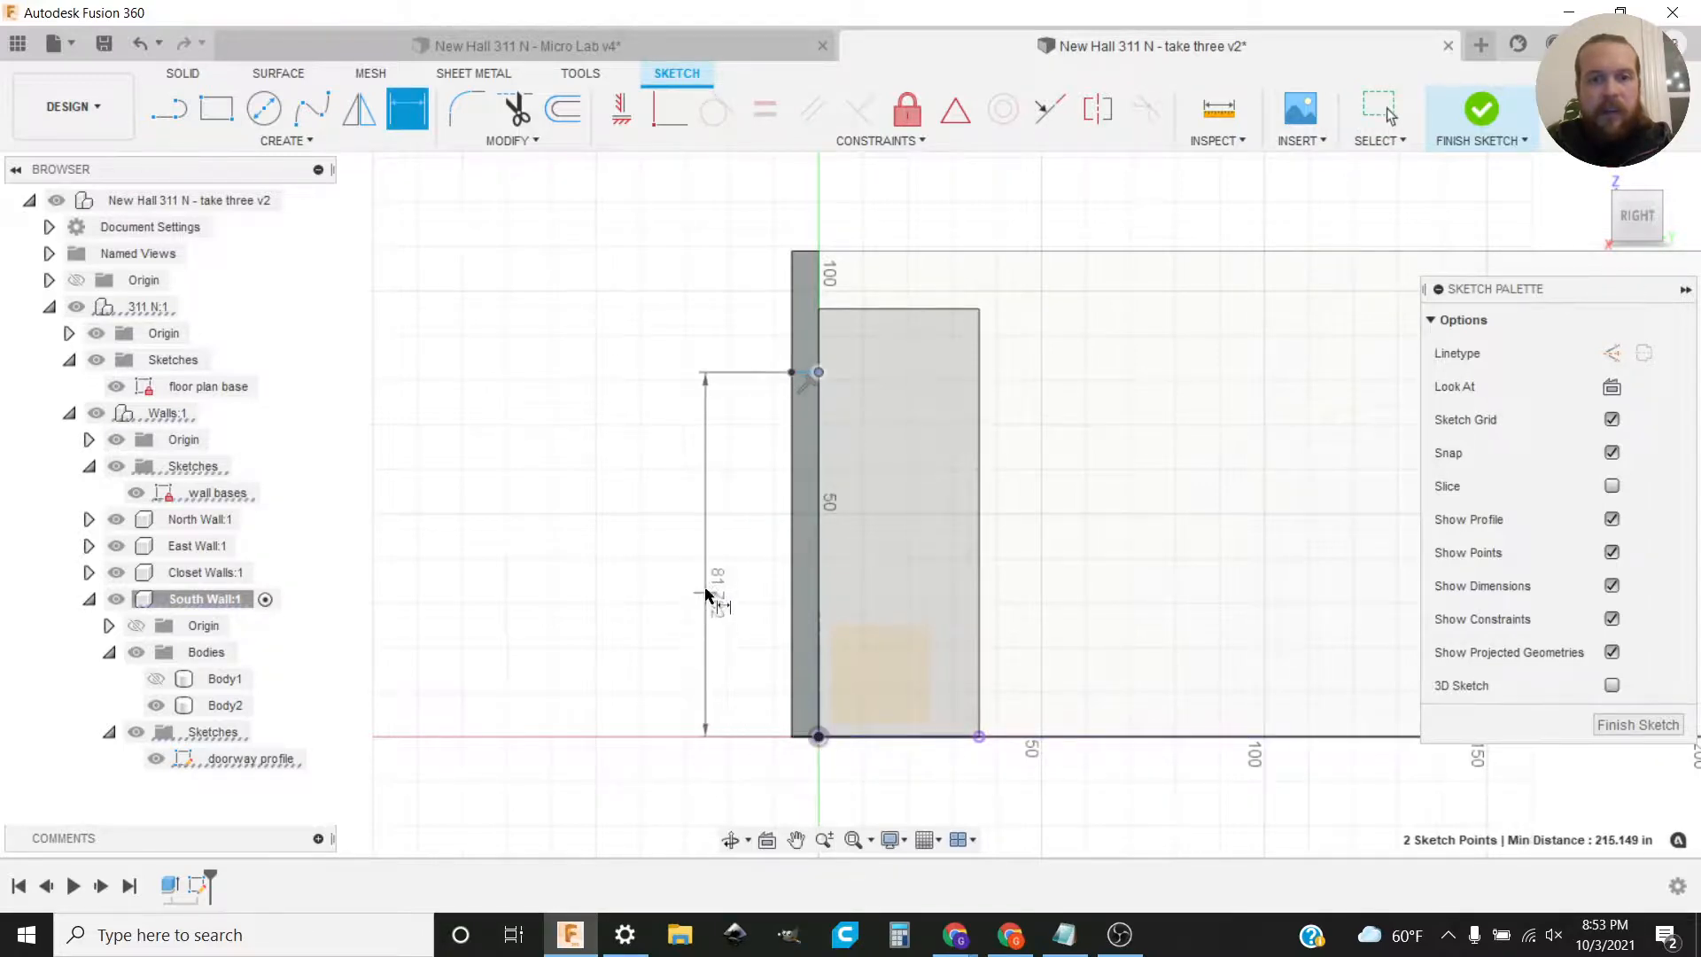
pyautogui.click(701, 517)
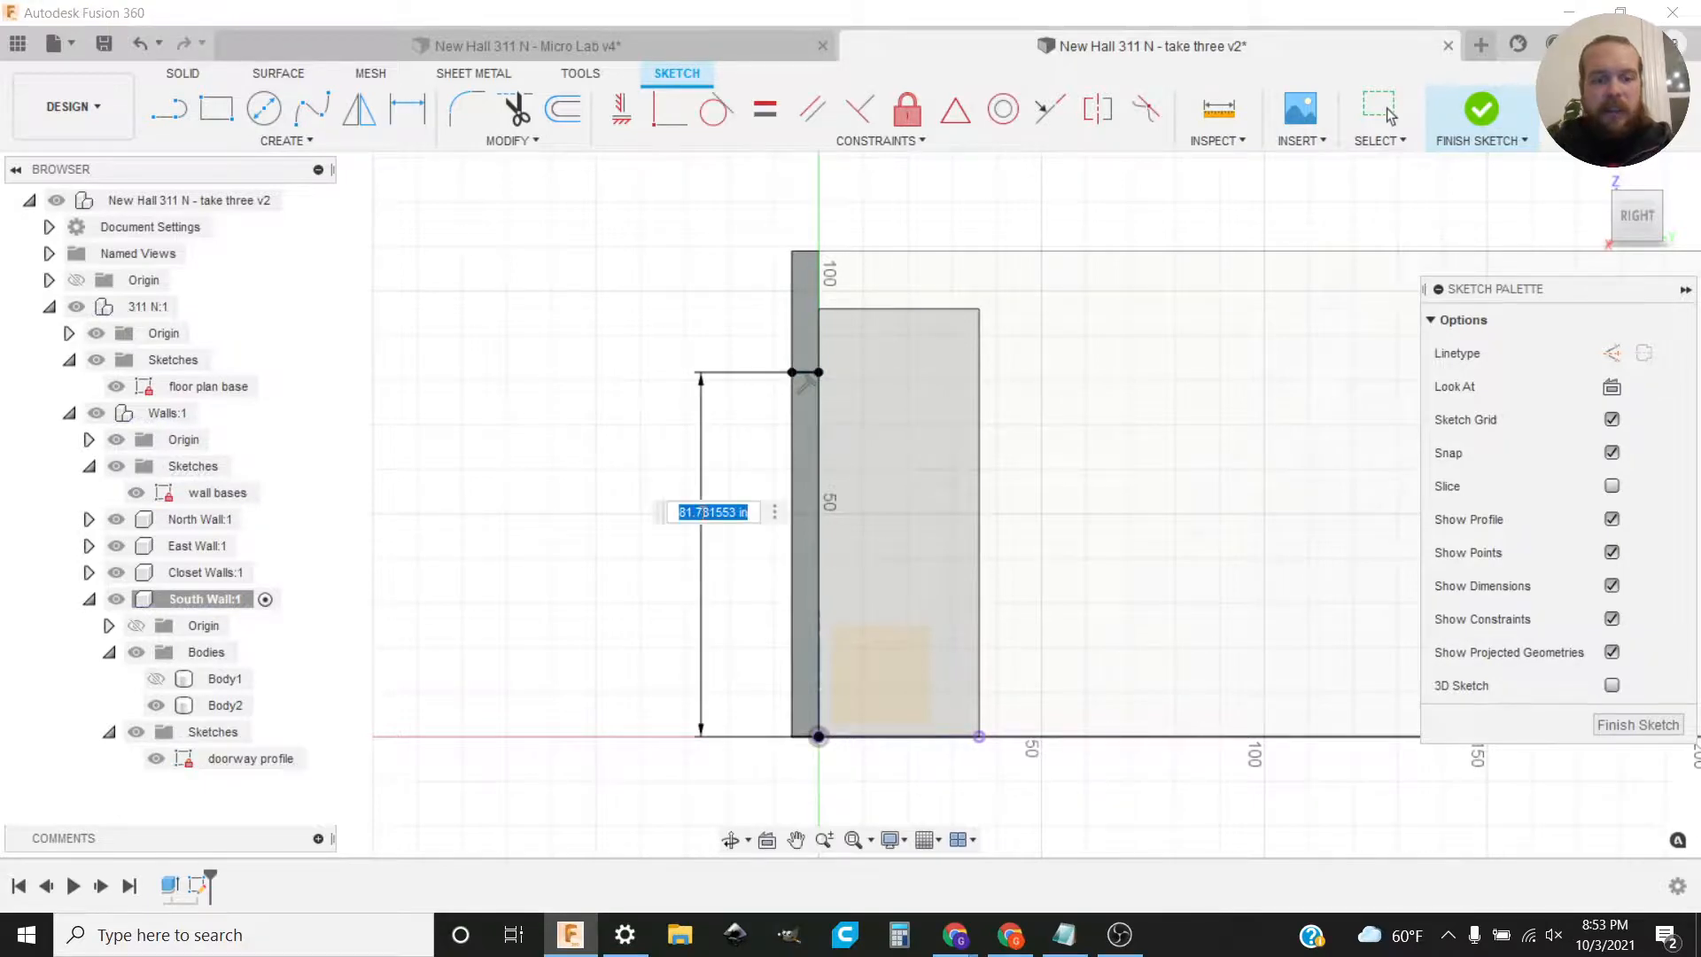
pyautogui.write('door')
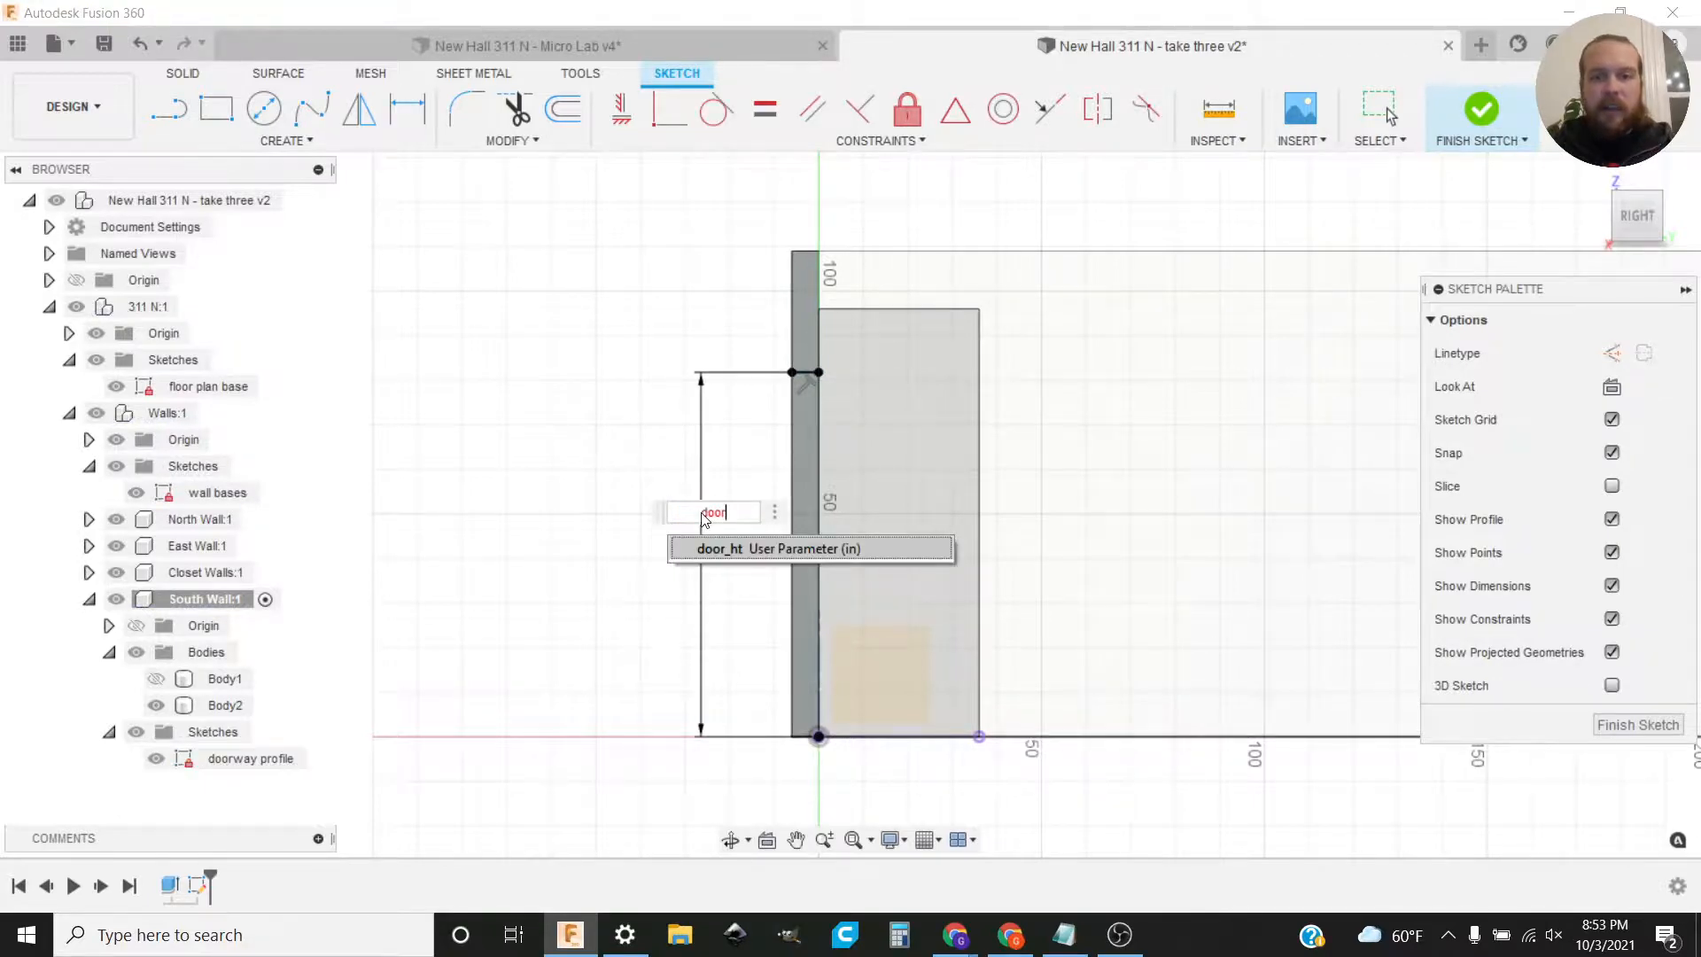
pyautogui.press('Return')
pyautogui.press('Return')
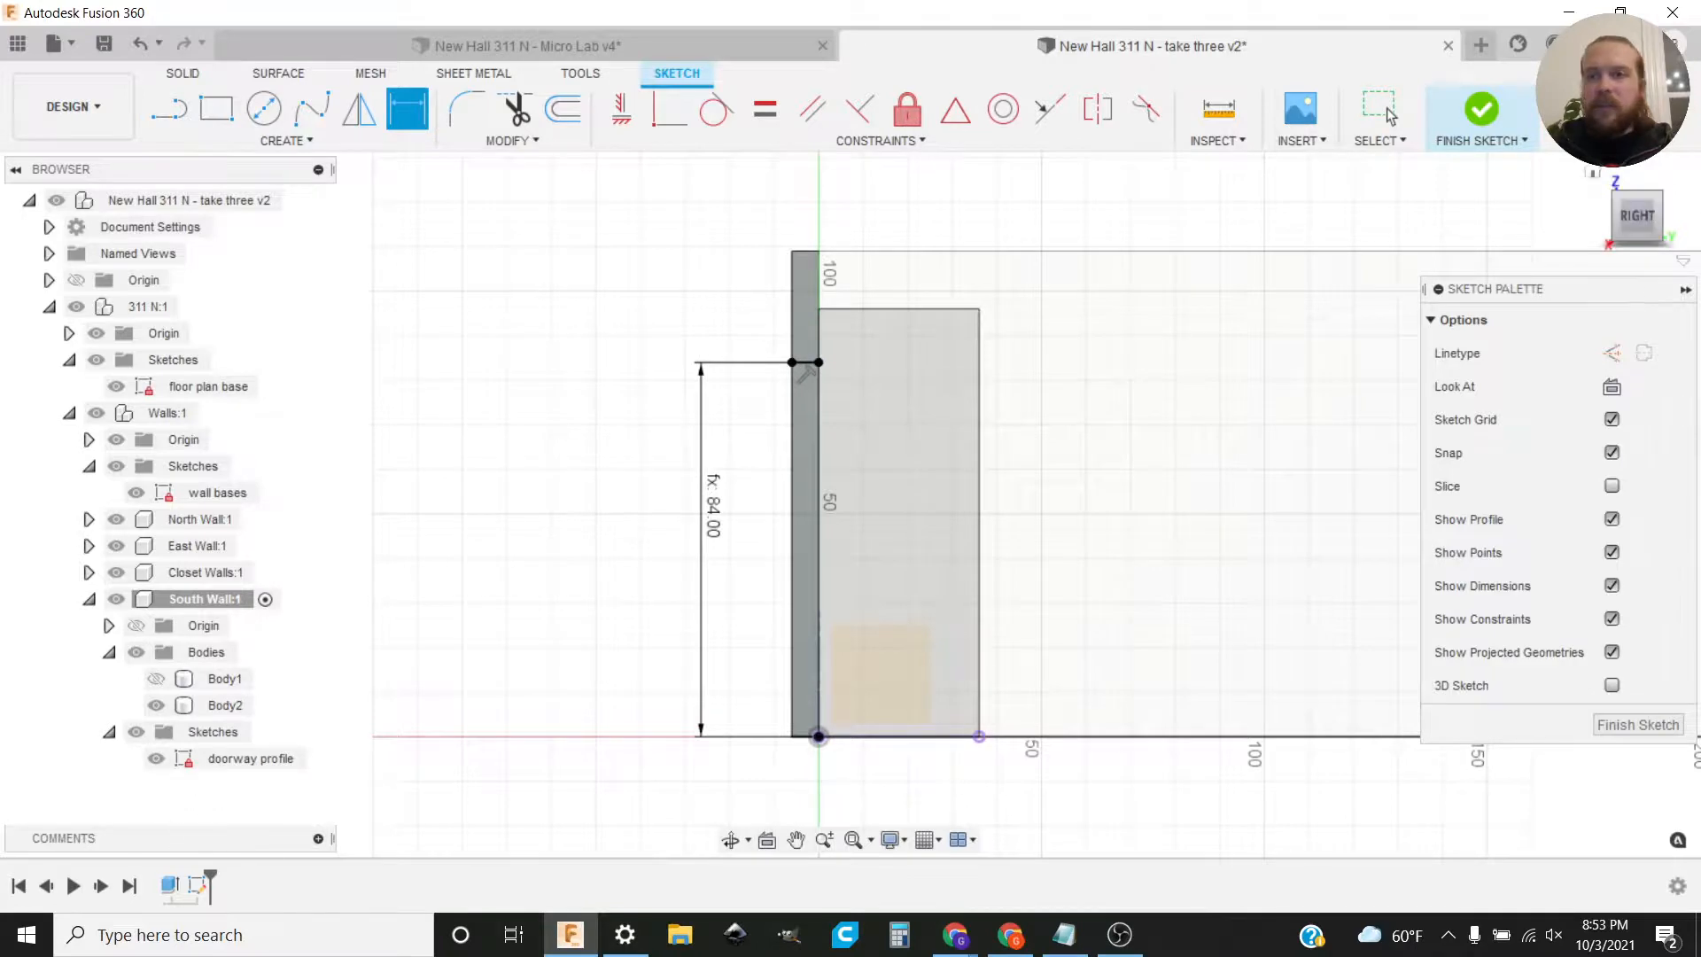
pyautogui.click(1486, 121)
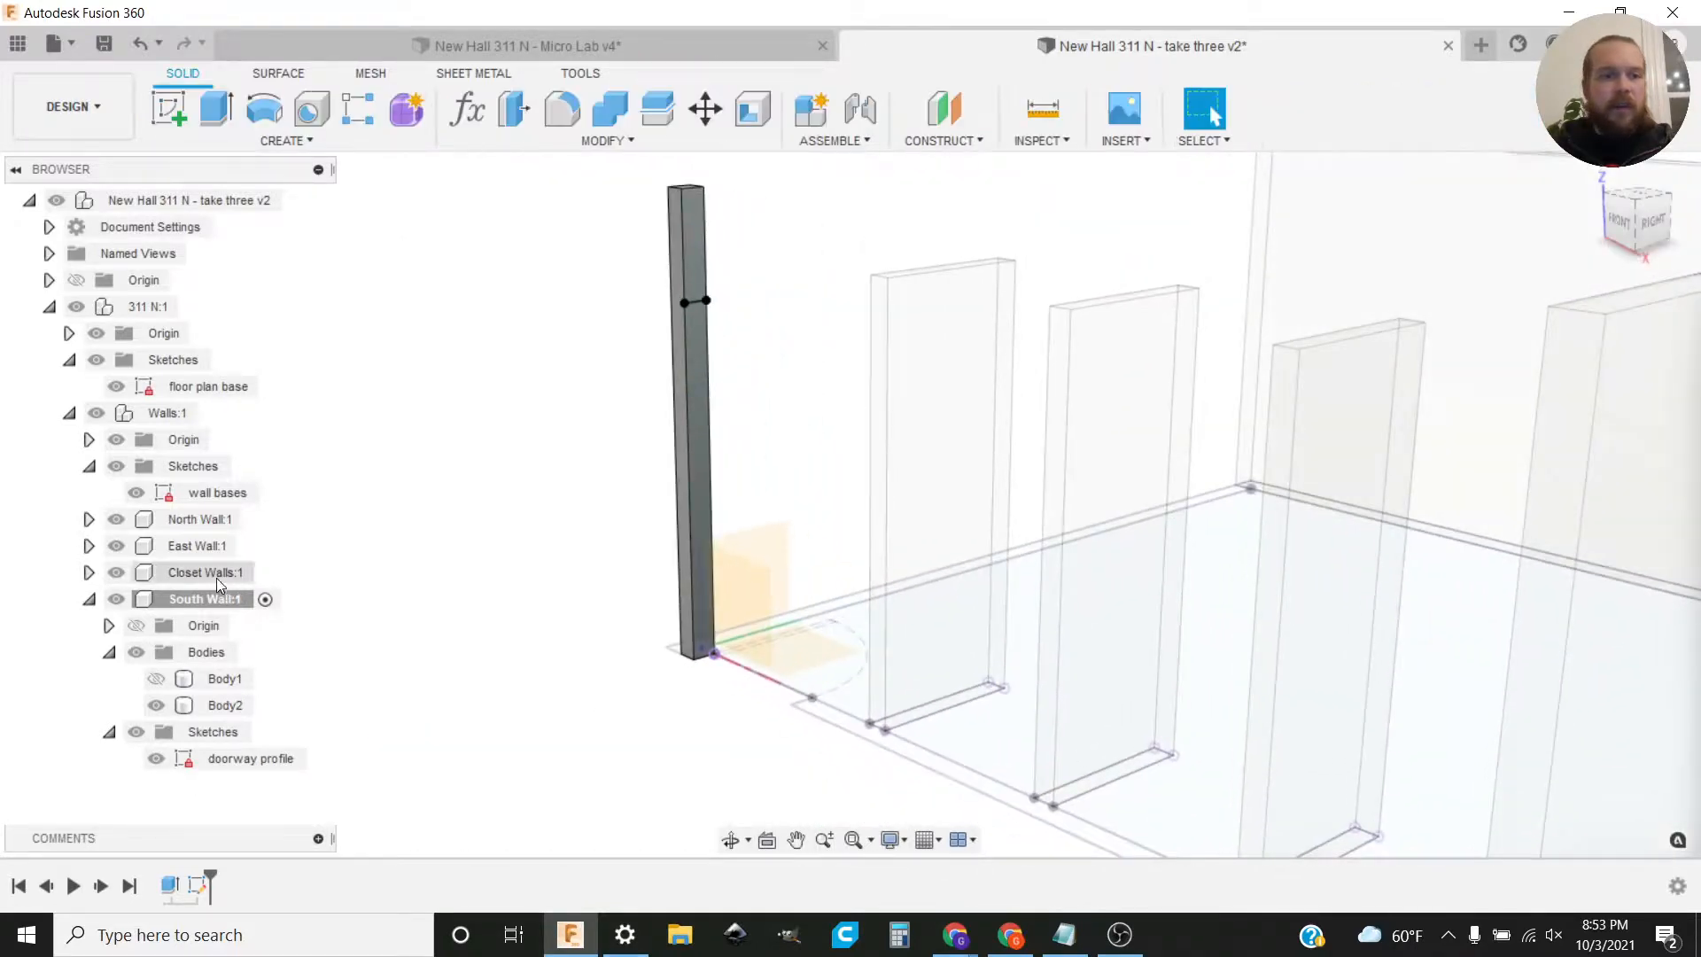
# Step: Show Body1 and extrude the doorway profile's area above the line to the top corner of Body1's doorway edge, joining the bodies
pyautogui.click(156, 679)
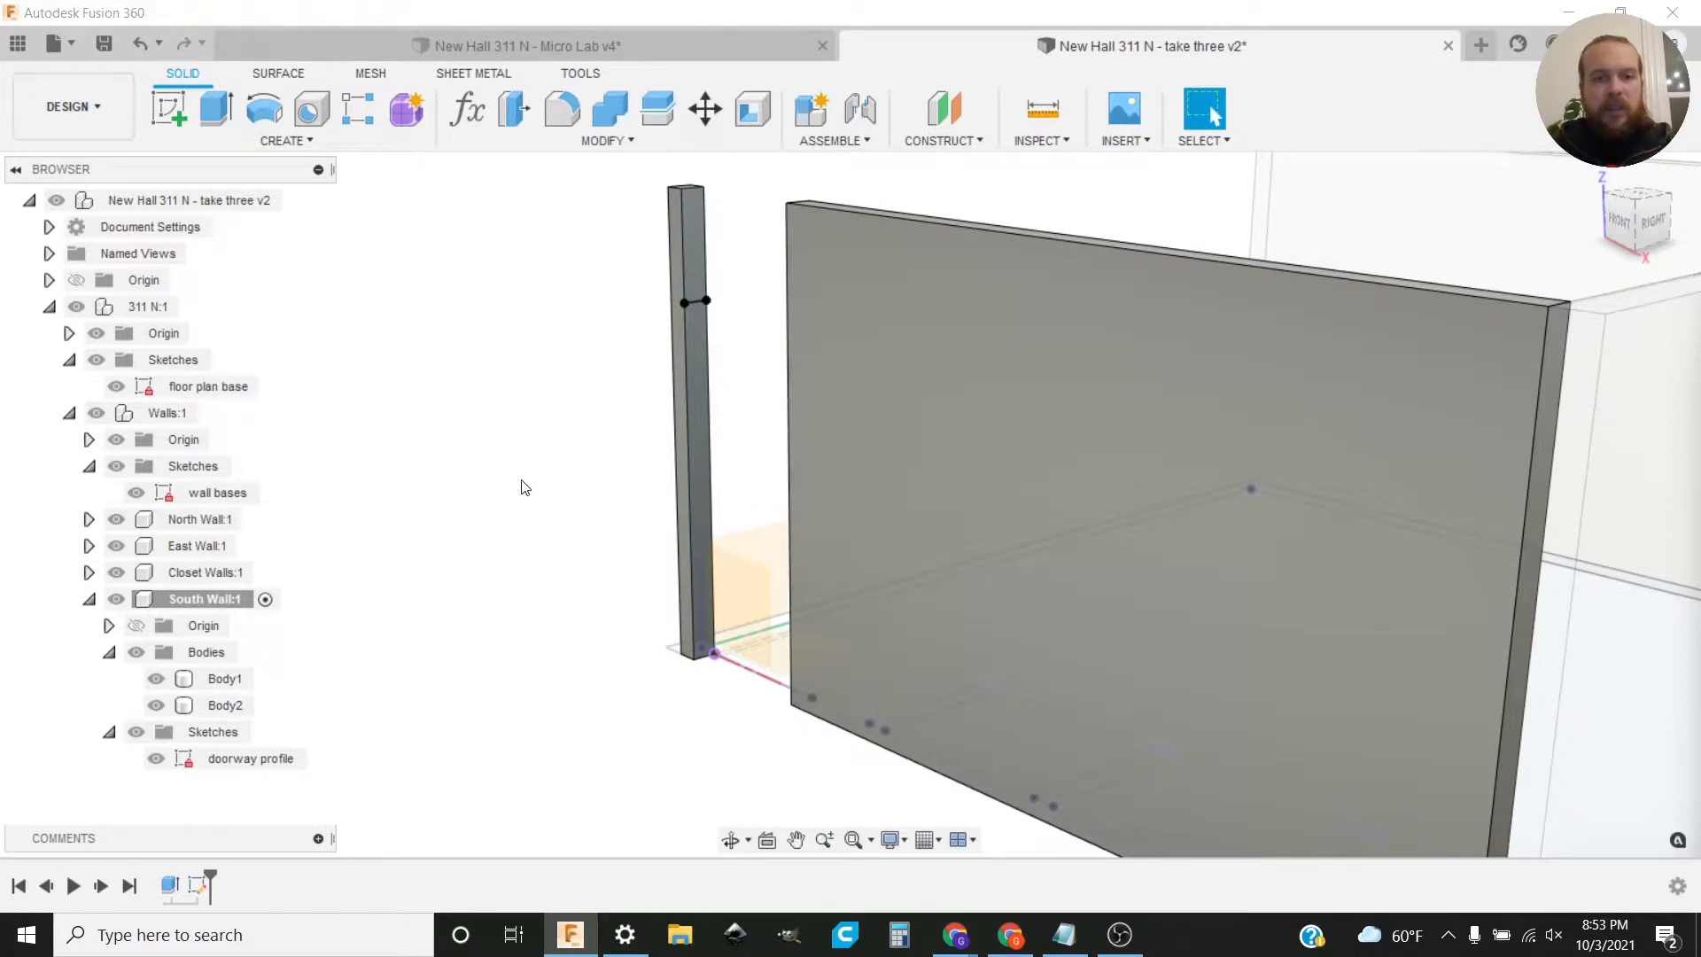
pyautogui.press('e')
pyautogui.click(698, 252)
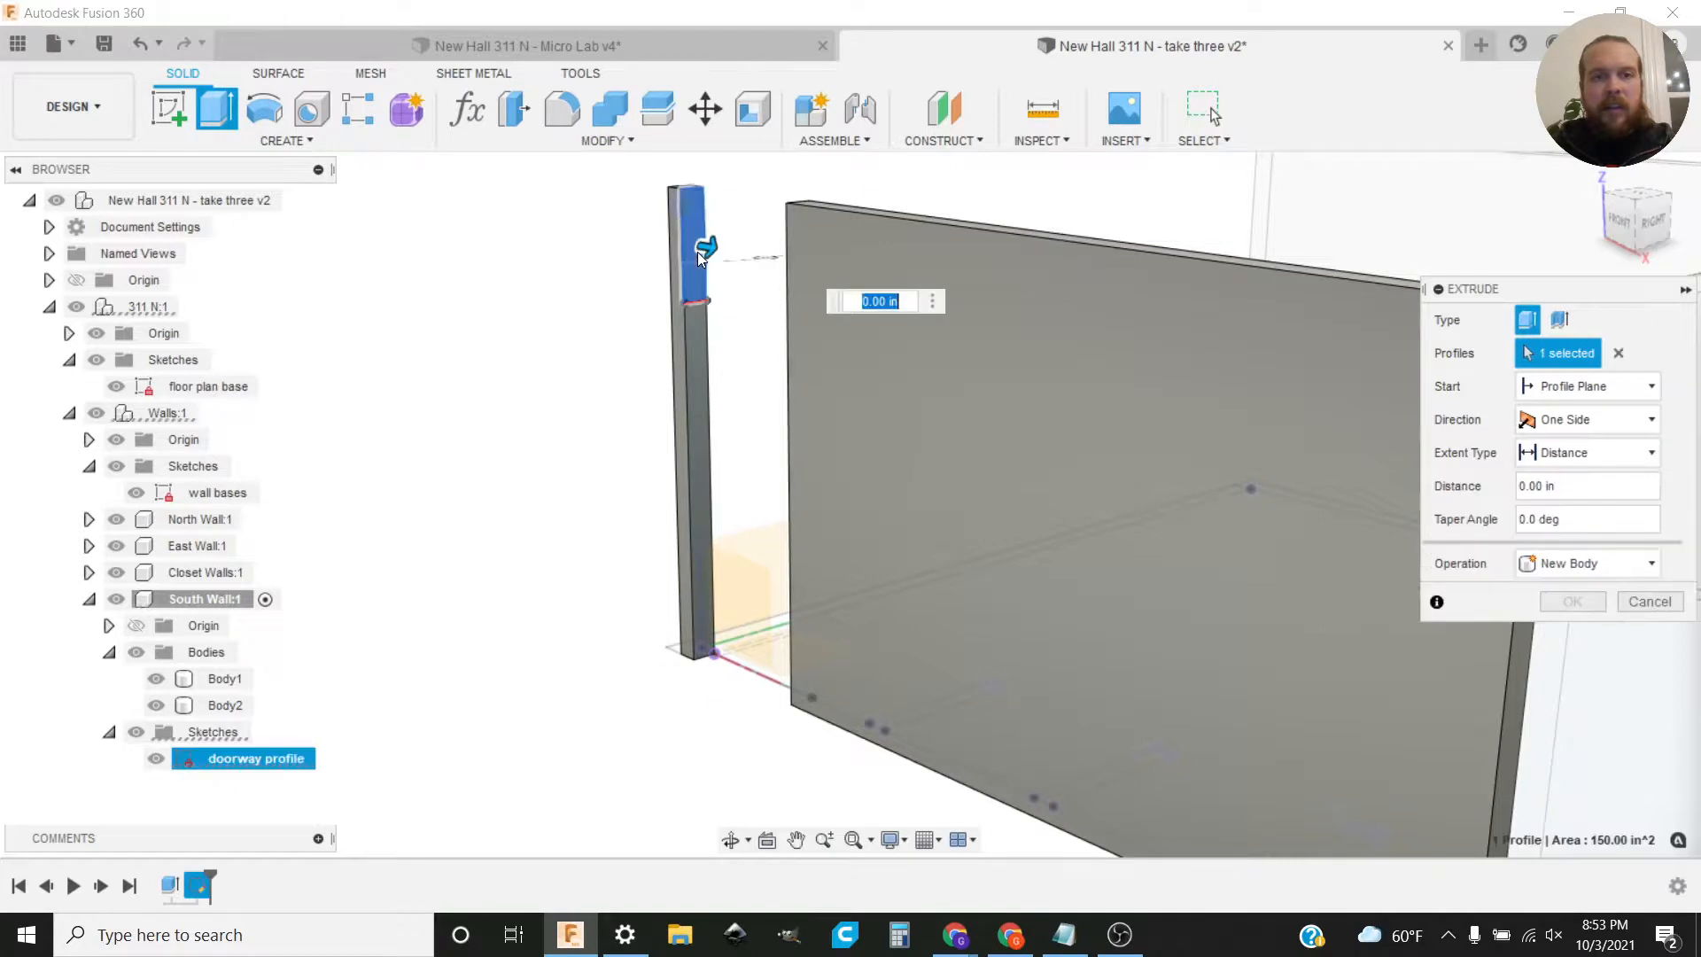
pyautogui.moveTo(698, 251); pyautogui.dragTo(756, 258)
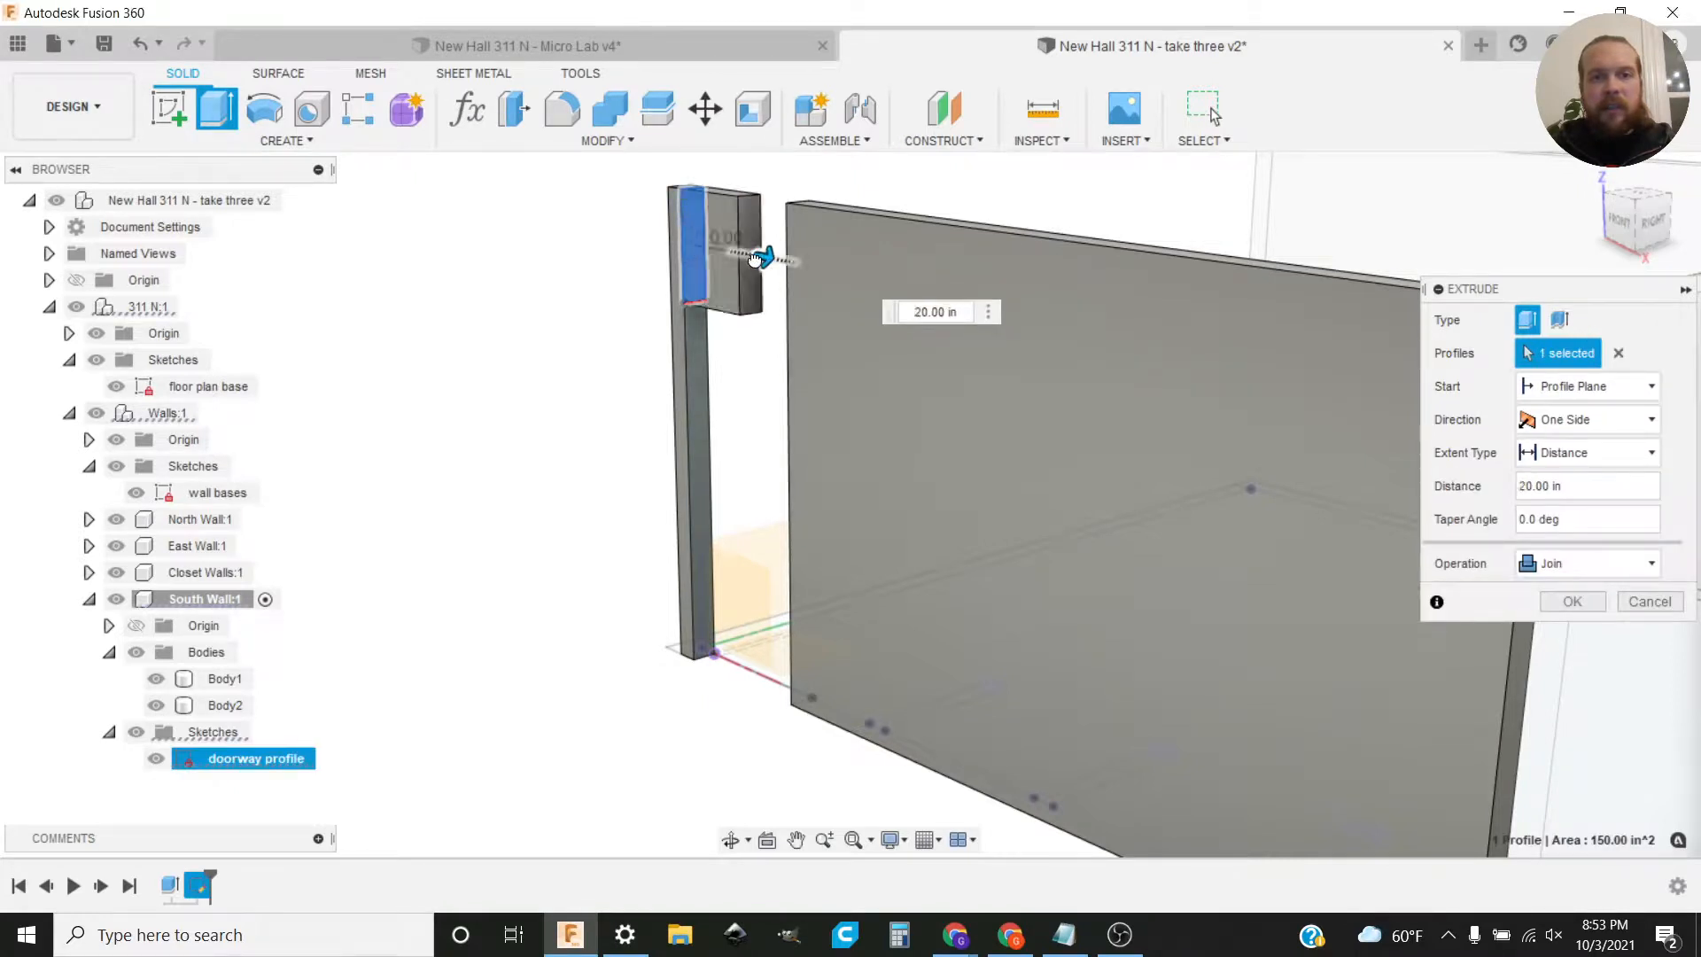
pyautogui.keyDown('shift'); pyautogui.moveTo(927, 597); pyautogui.dragTo(1048, 588, button='middle'); pyautogui.keyUp('shift')
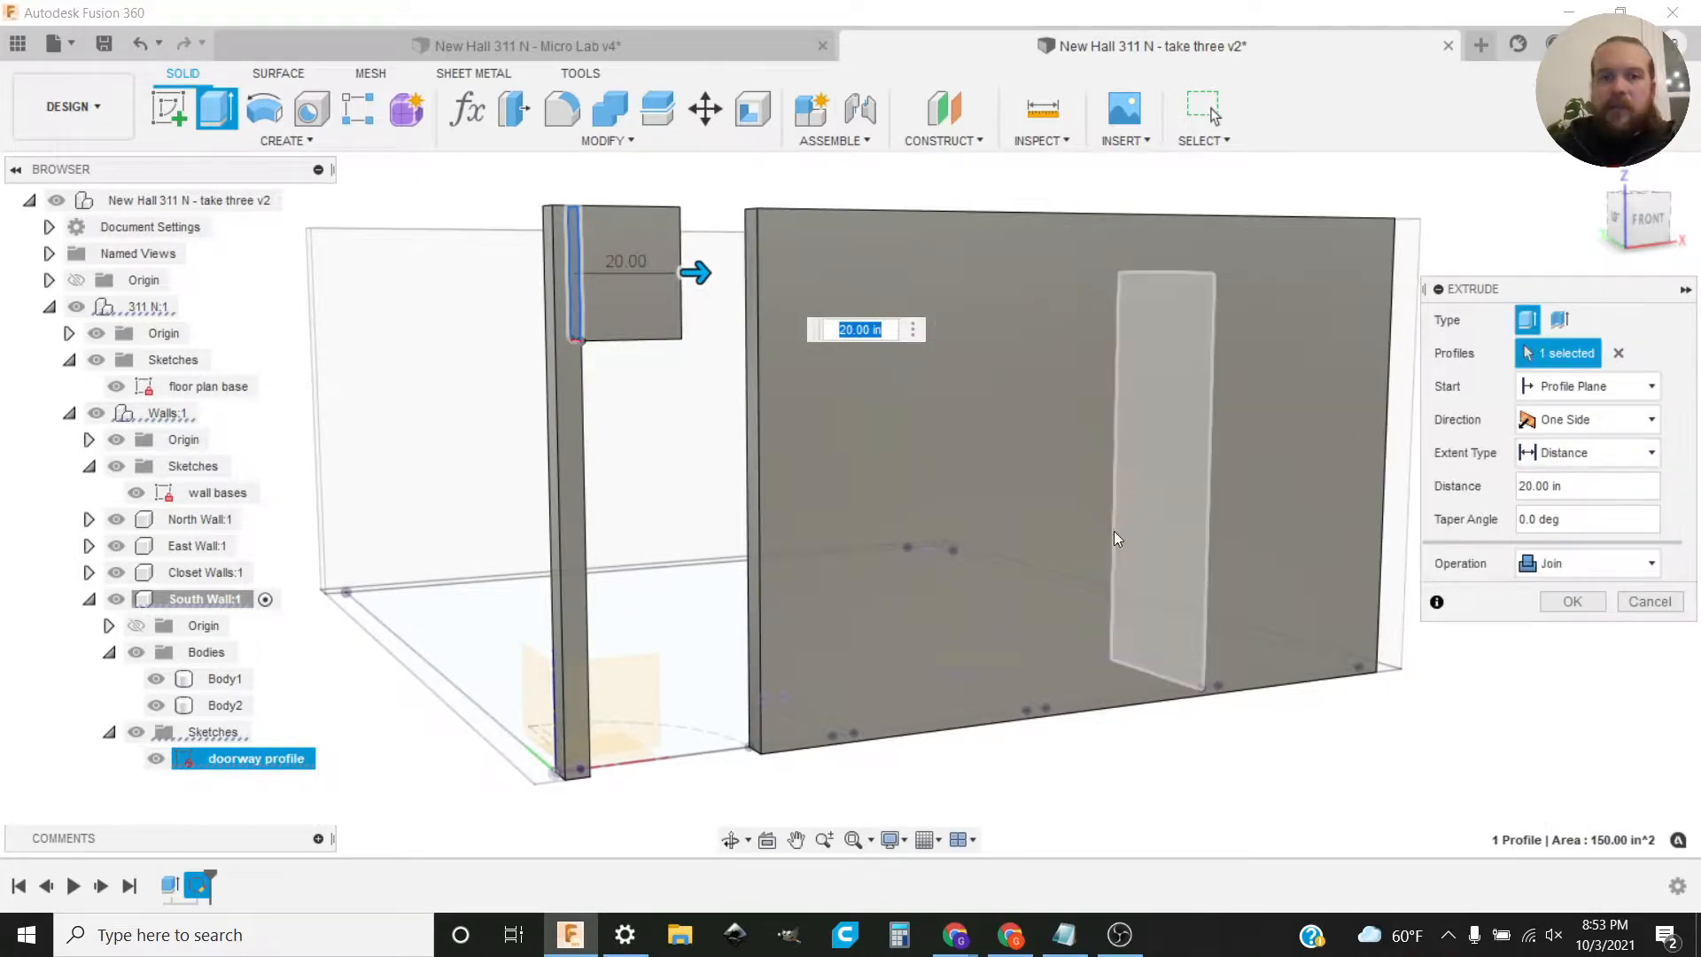
pyautogui.keyDown('shift'); pyautogui.moveTo(1114, 529); pyautogui.dragTo(1088, 567, button='middle'); pyautogui.keyUp('shift')
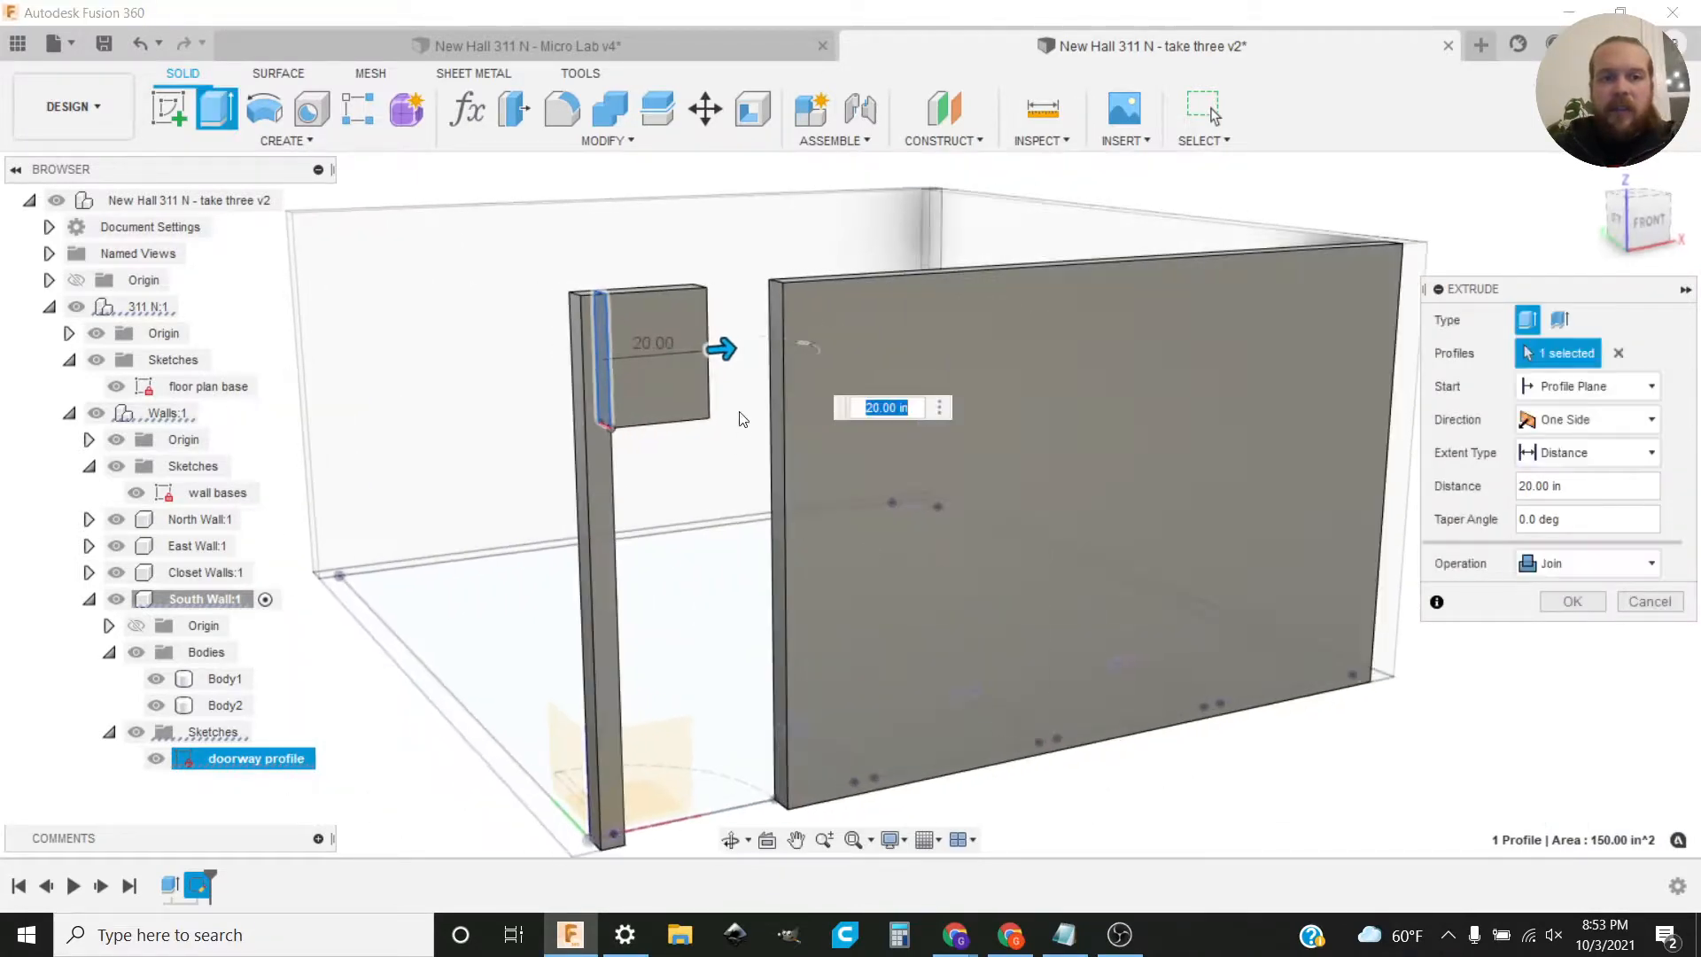
pyautogui.moveTo(724, 348)
pyautogui.mouseDown()
pyautogui.moveTo(949, 331)
pyautogui.moveTo(532, 369)
pyautogui.moveTo(759, 342)
pyautogui.moveTo(725, 370)
pyautogui.mouseUp()
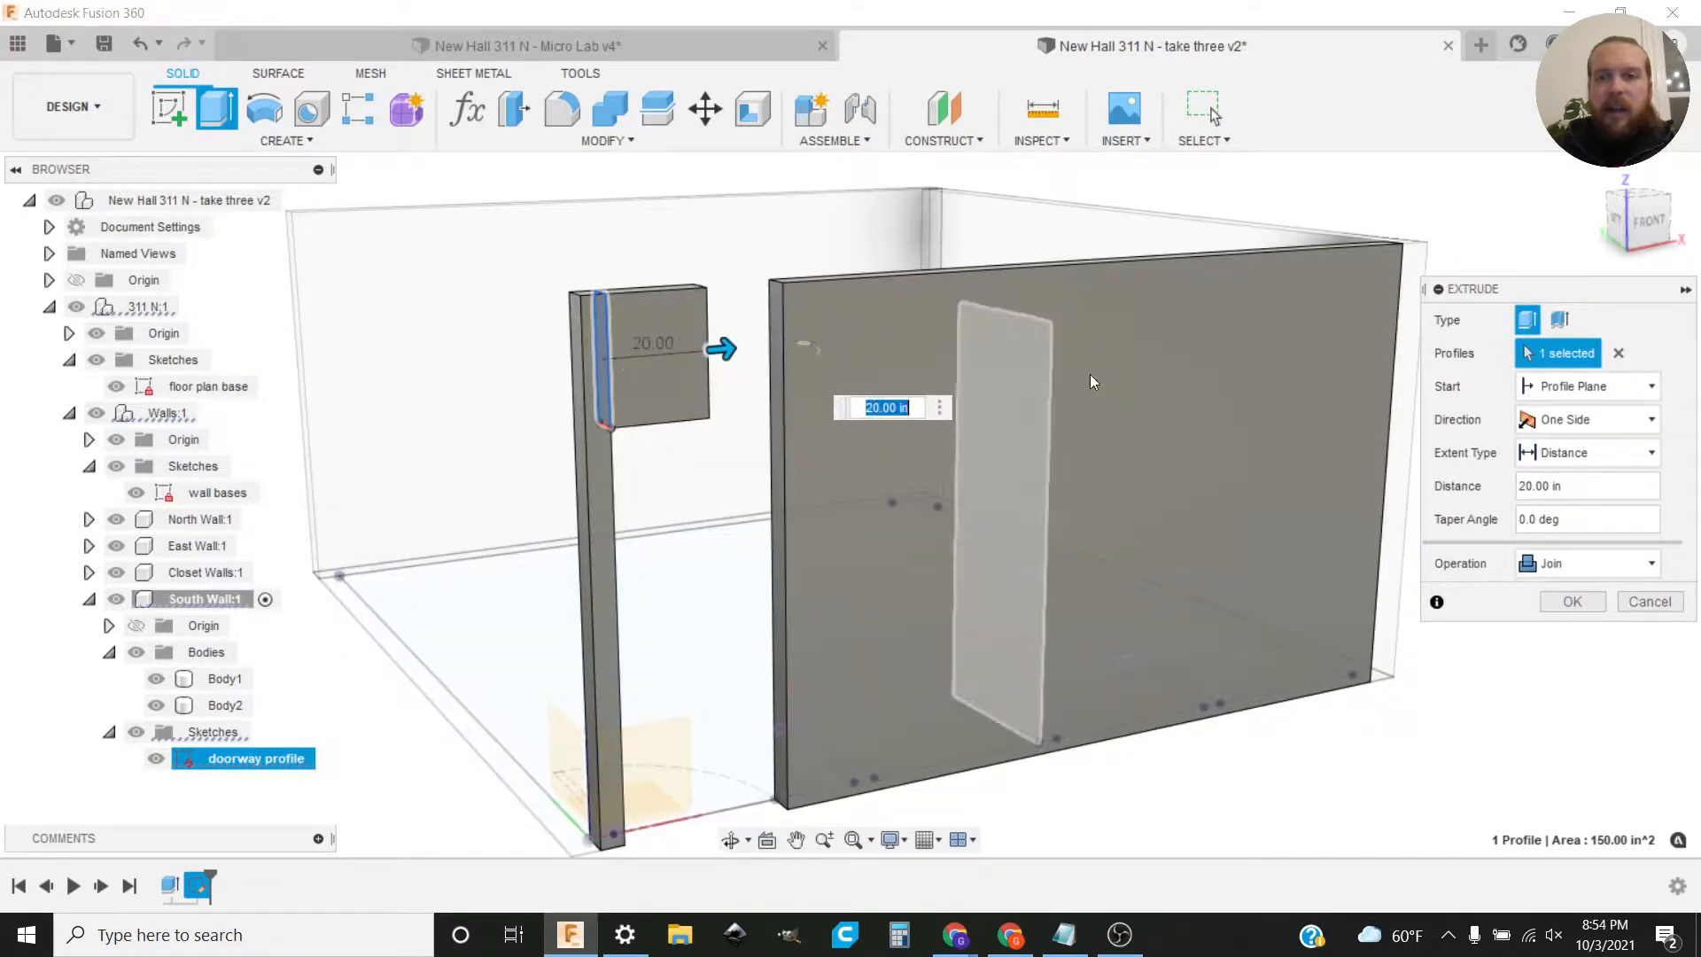
pyautogui.click(1567, 454)
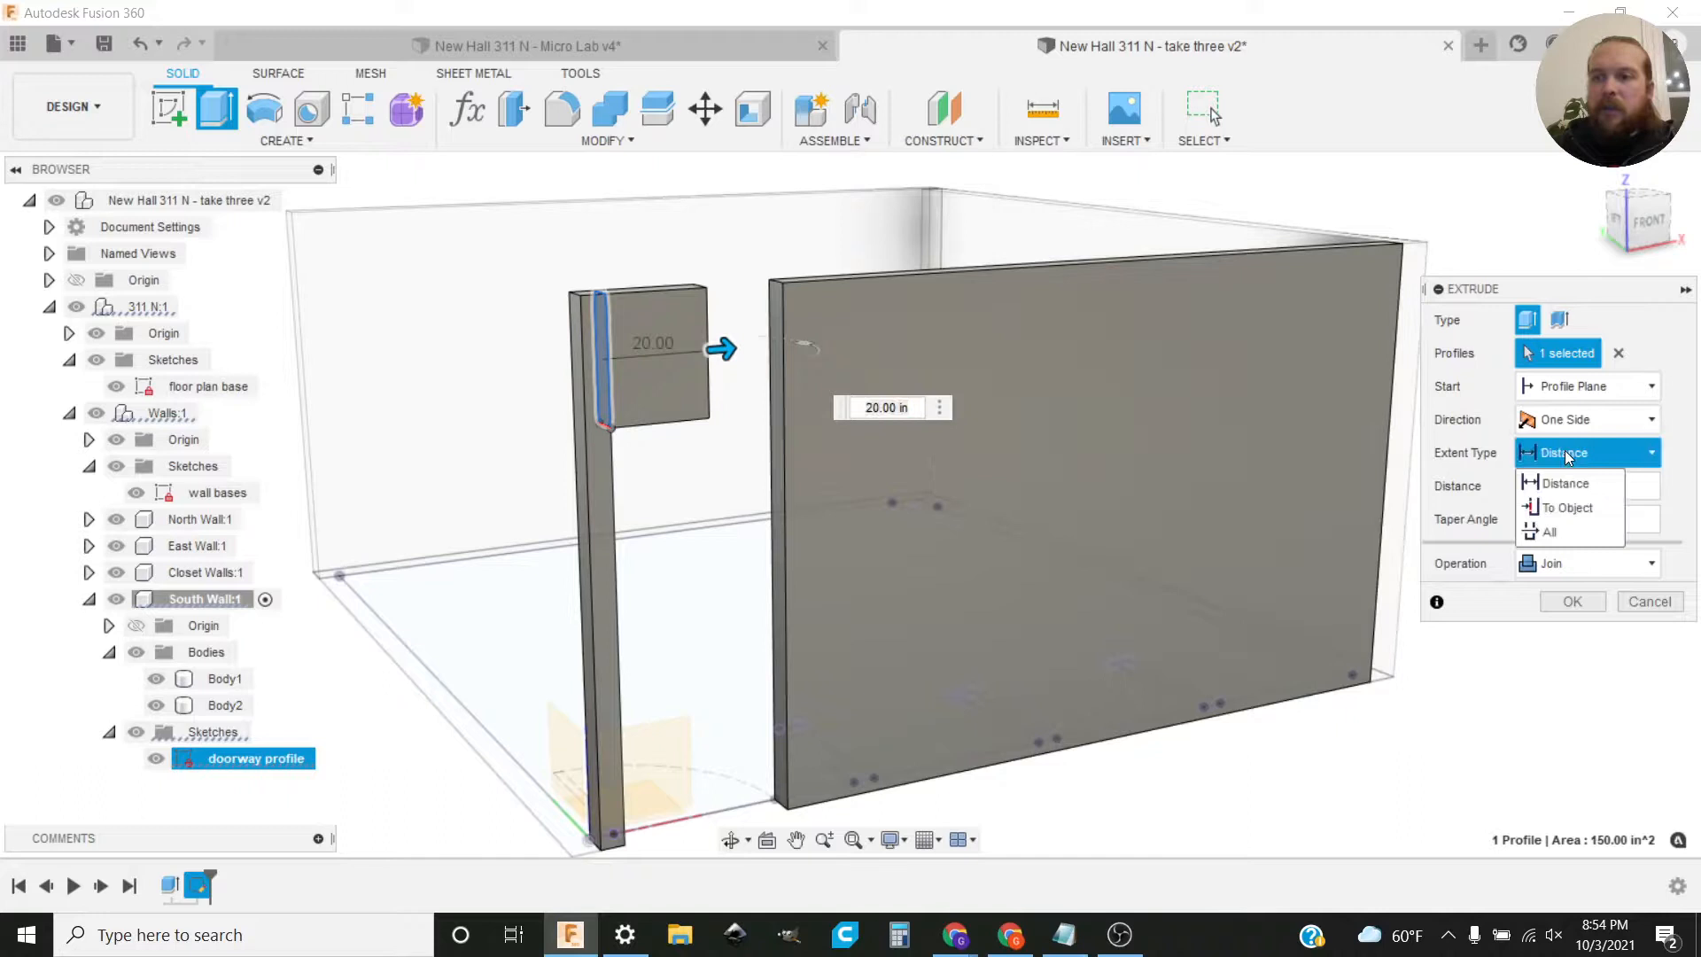
pyautogui.click(1559, 508)
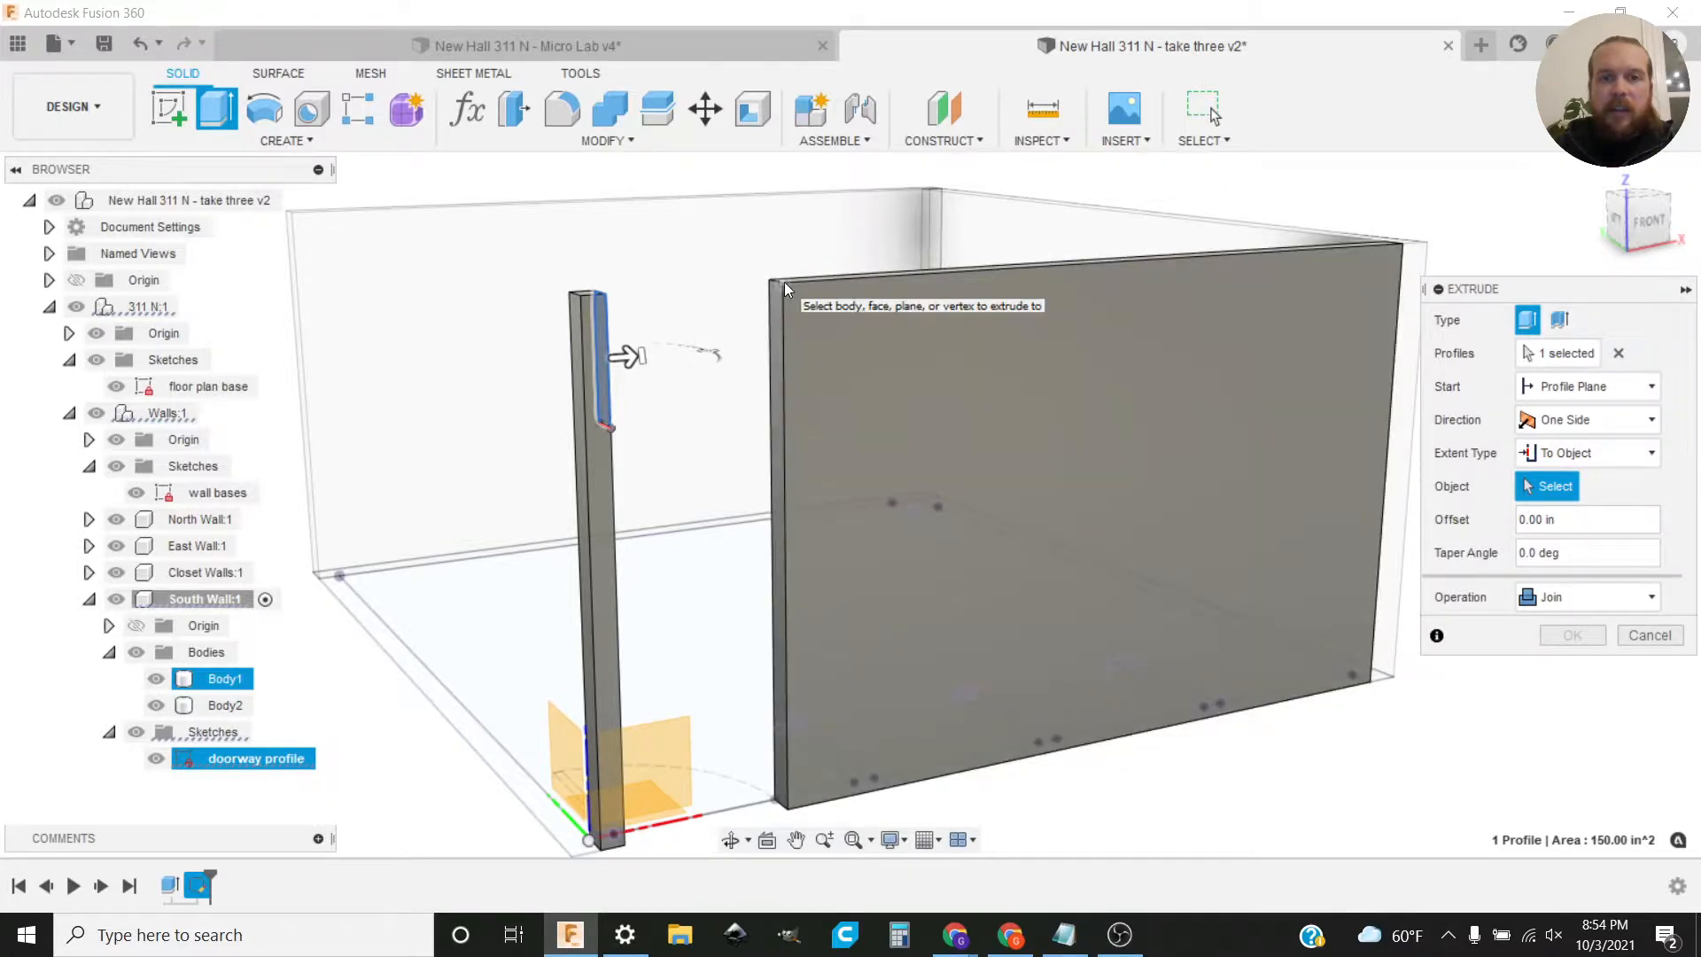
pyautogui.click(784, 282)
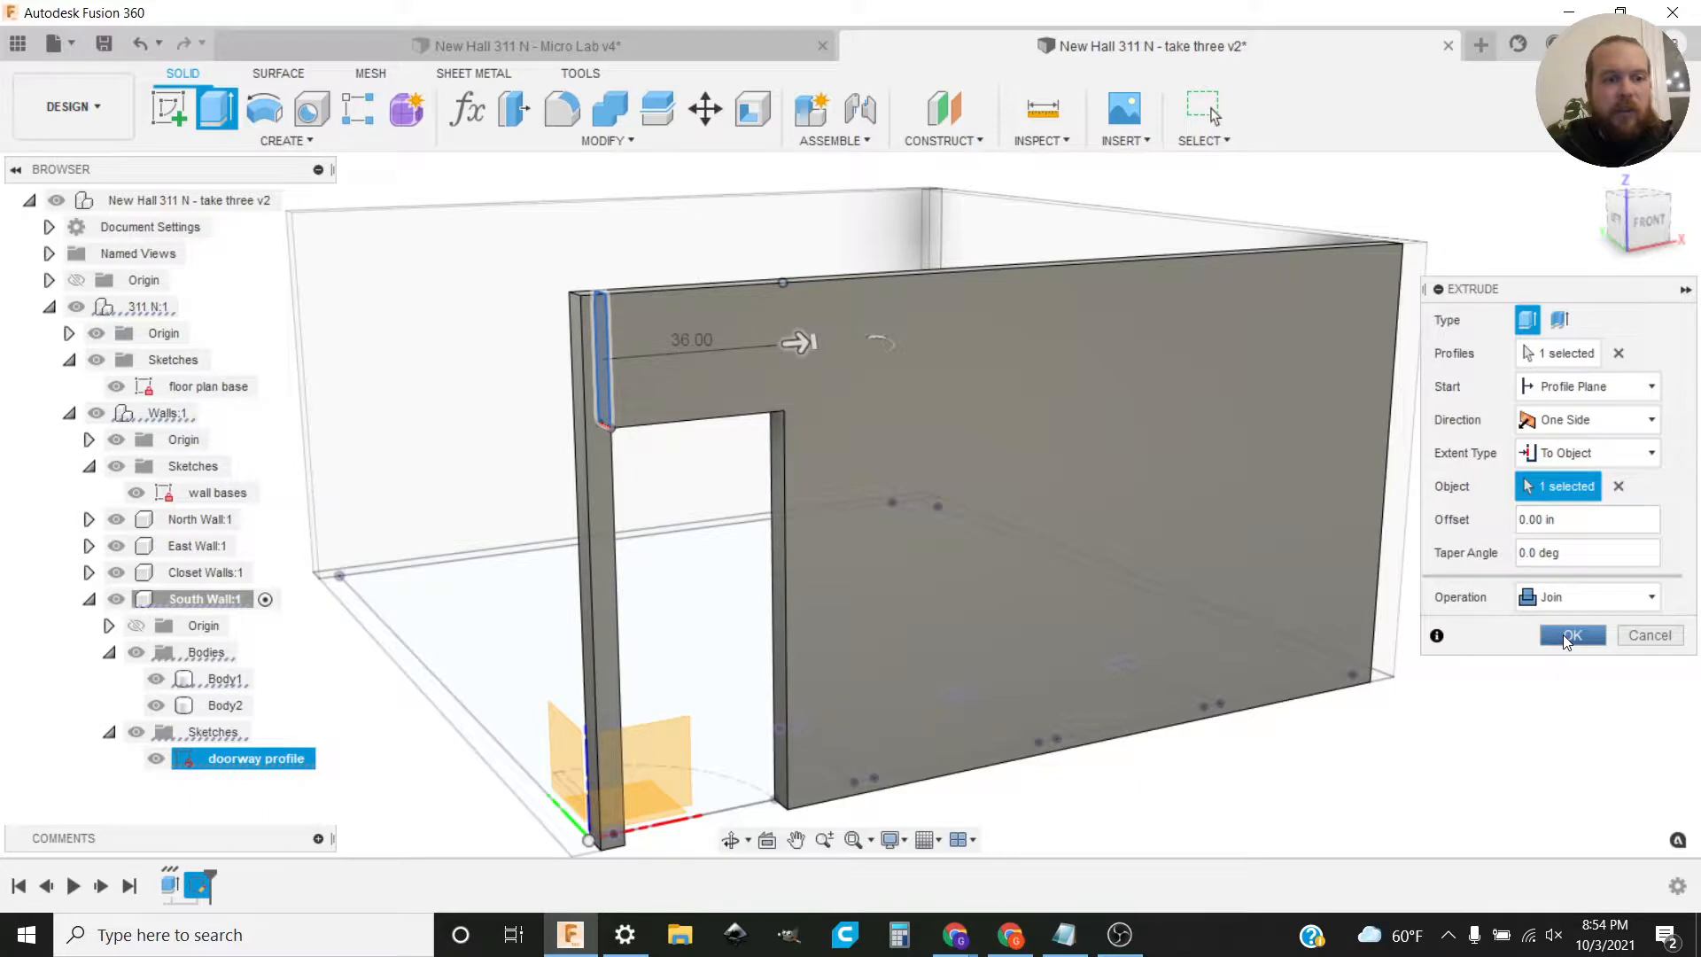
pyautogui.click(1566, 637)
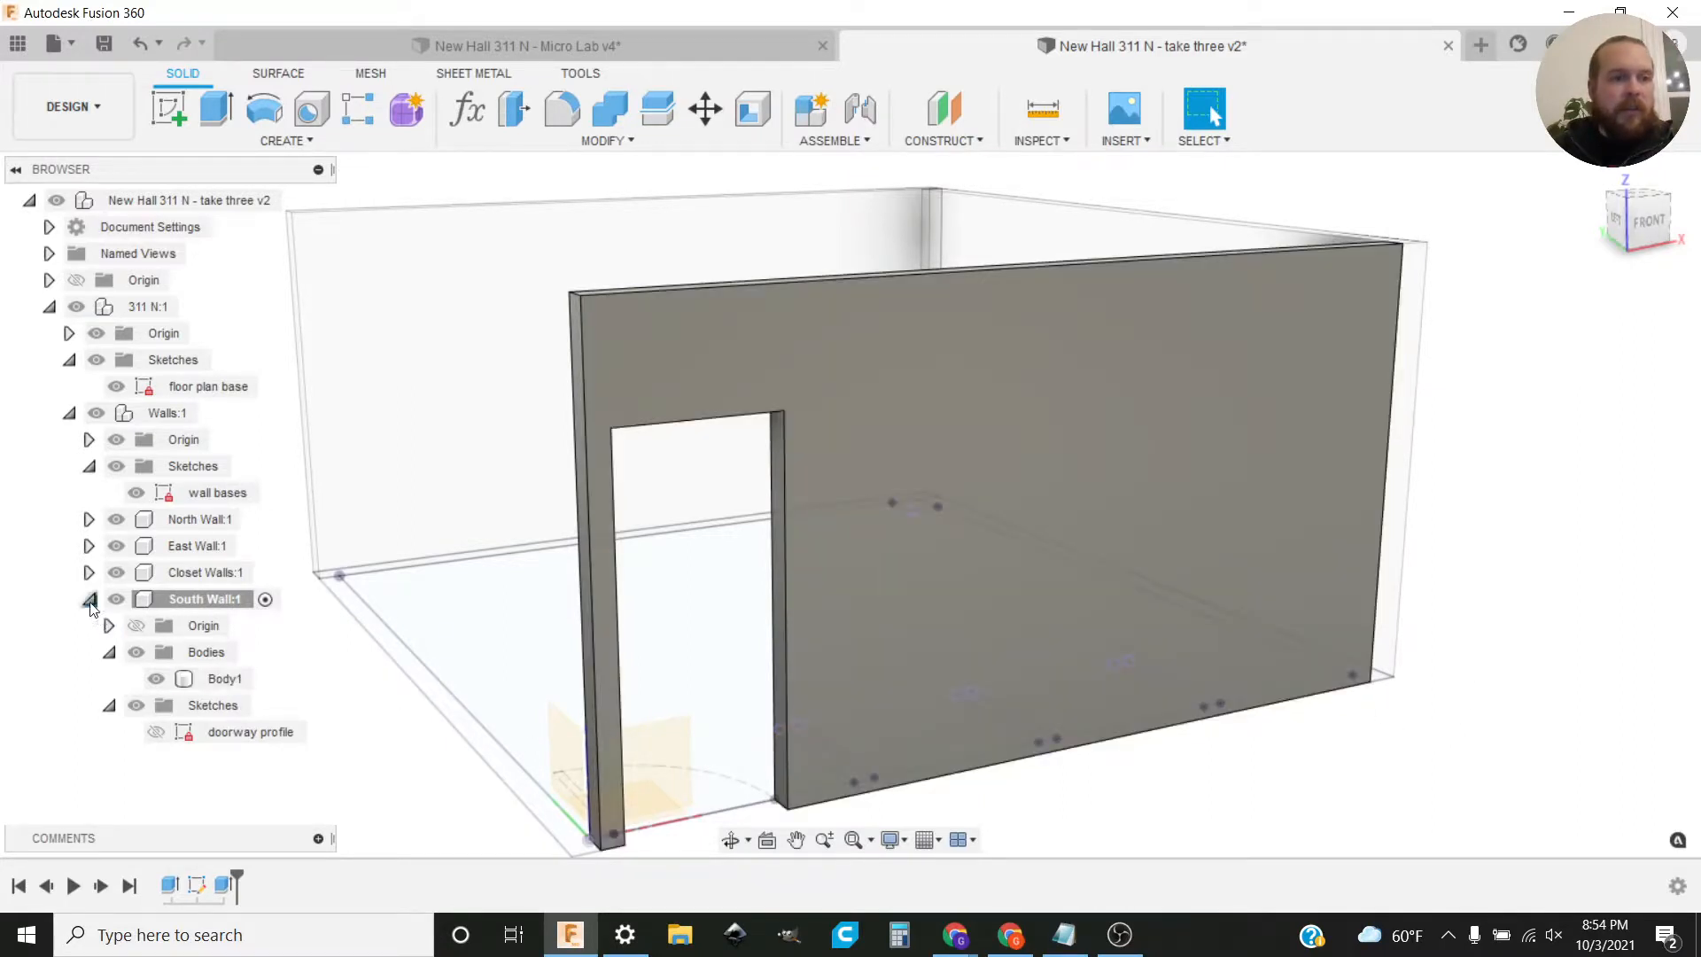
# Step: Collapse South Wall's contents and make the Walls component active
pyautogui.click(91, 602)
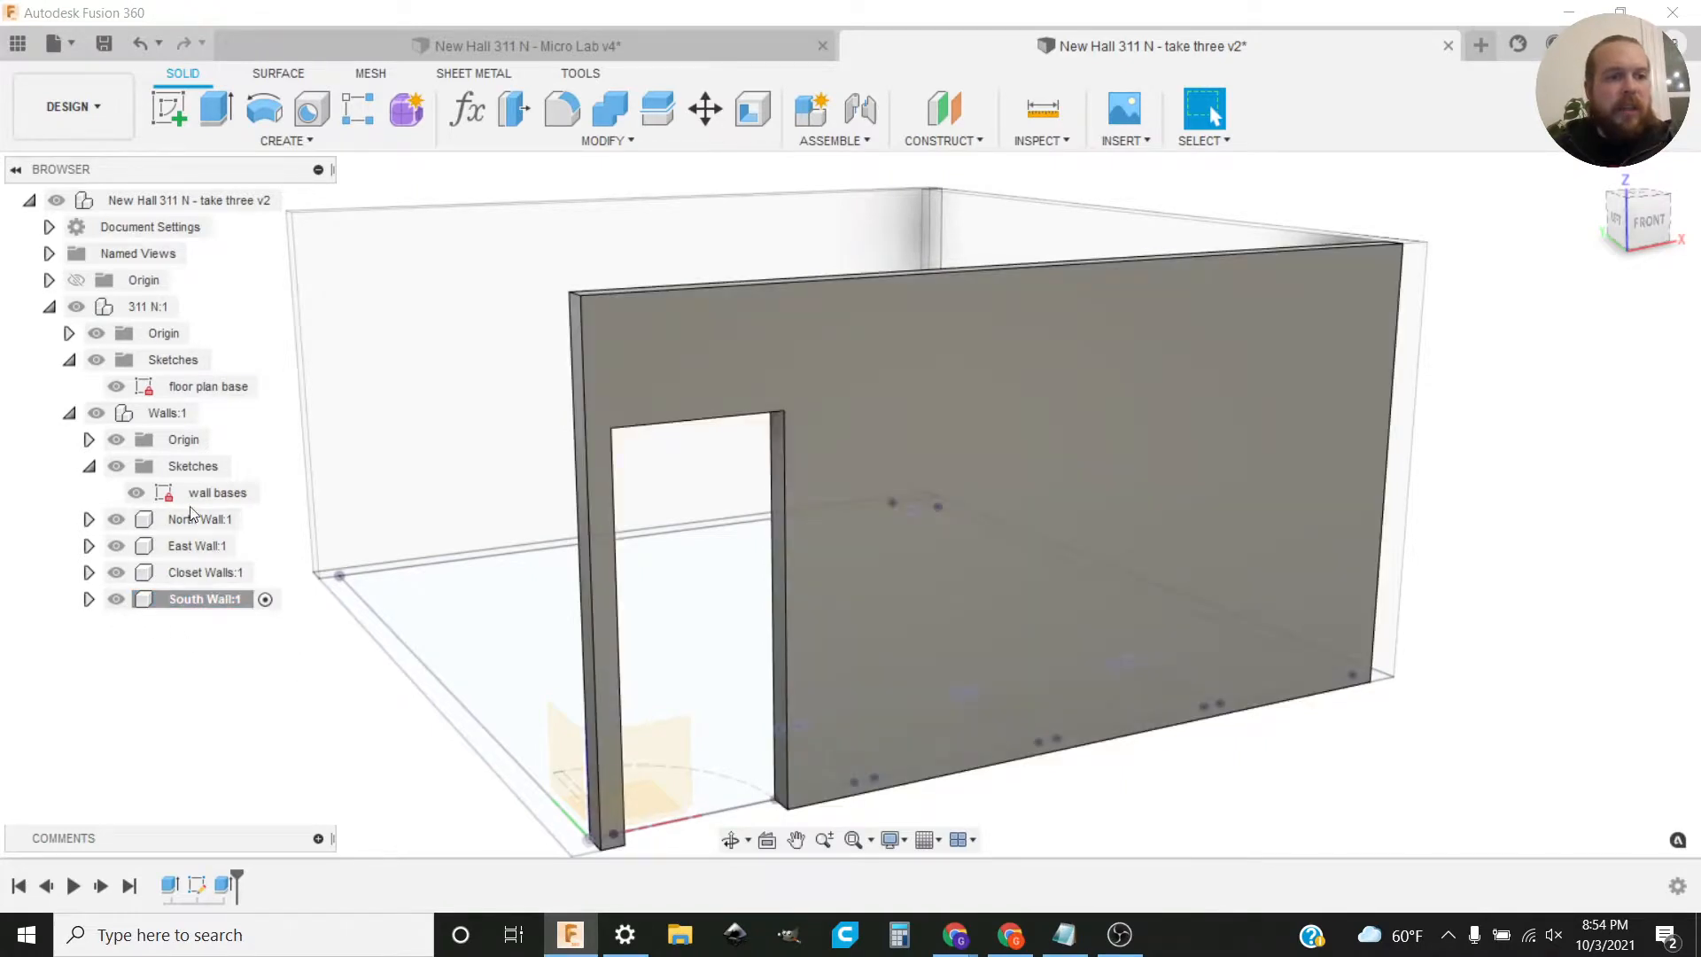
pyautogui.click(177, 411)
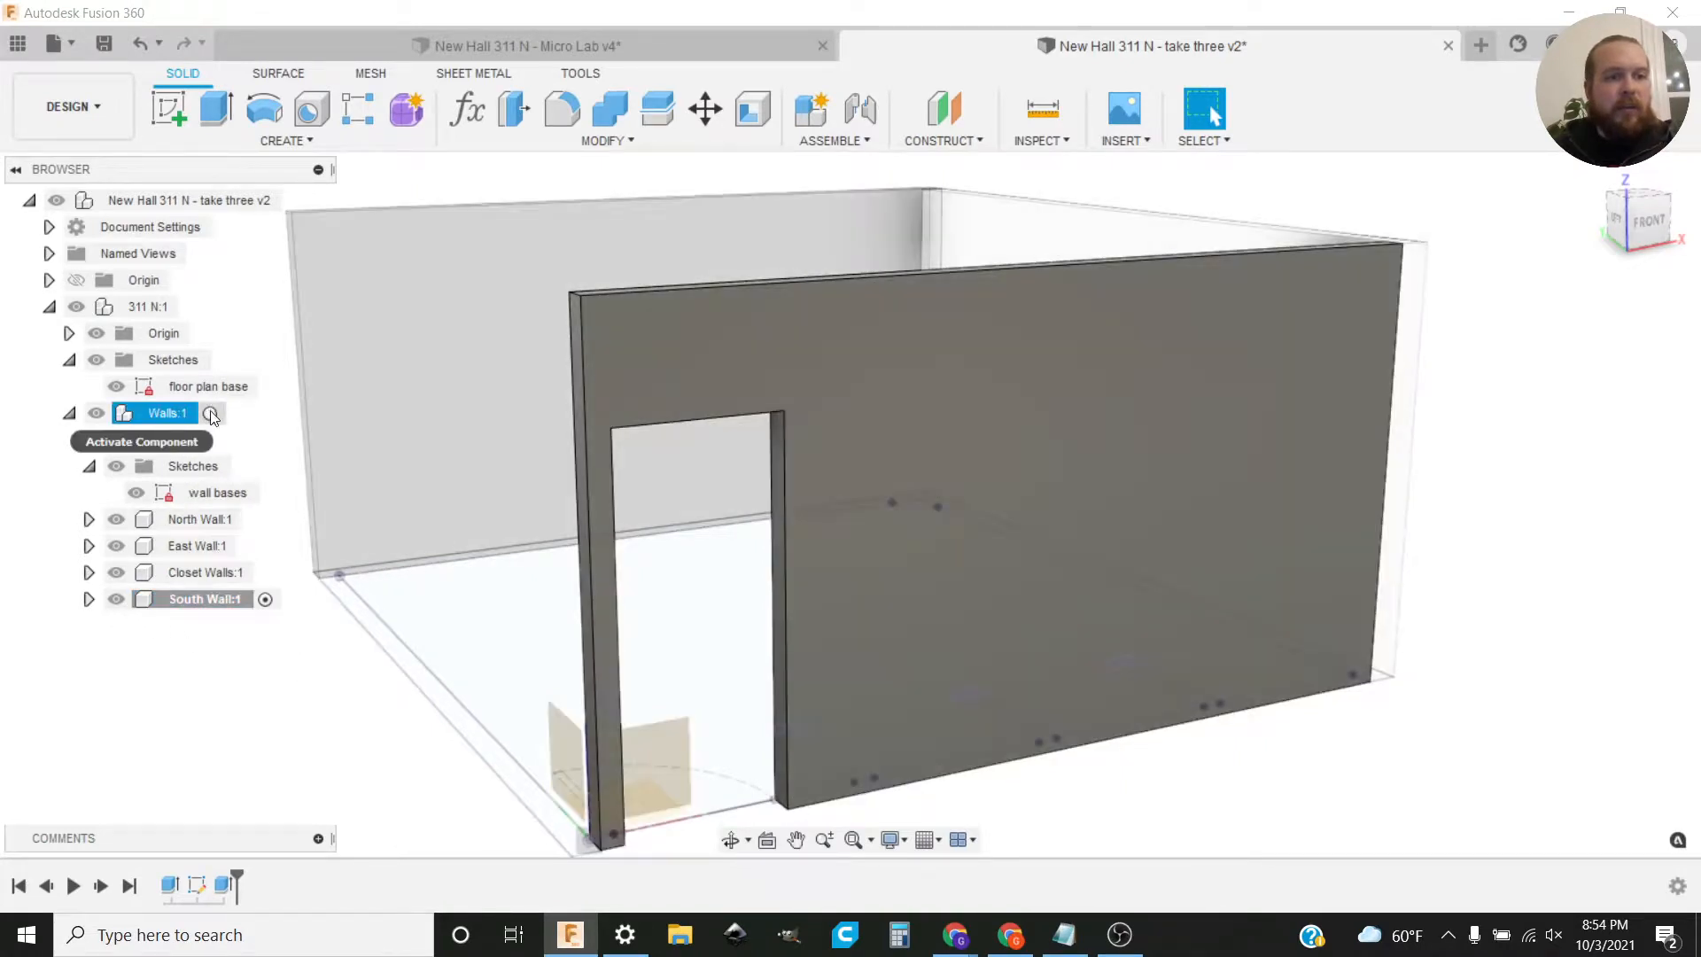
pyautogui.click(213, 415)
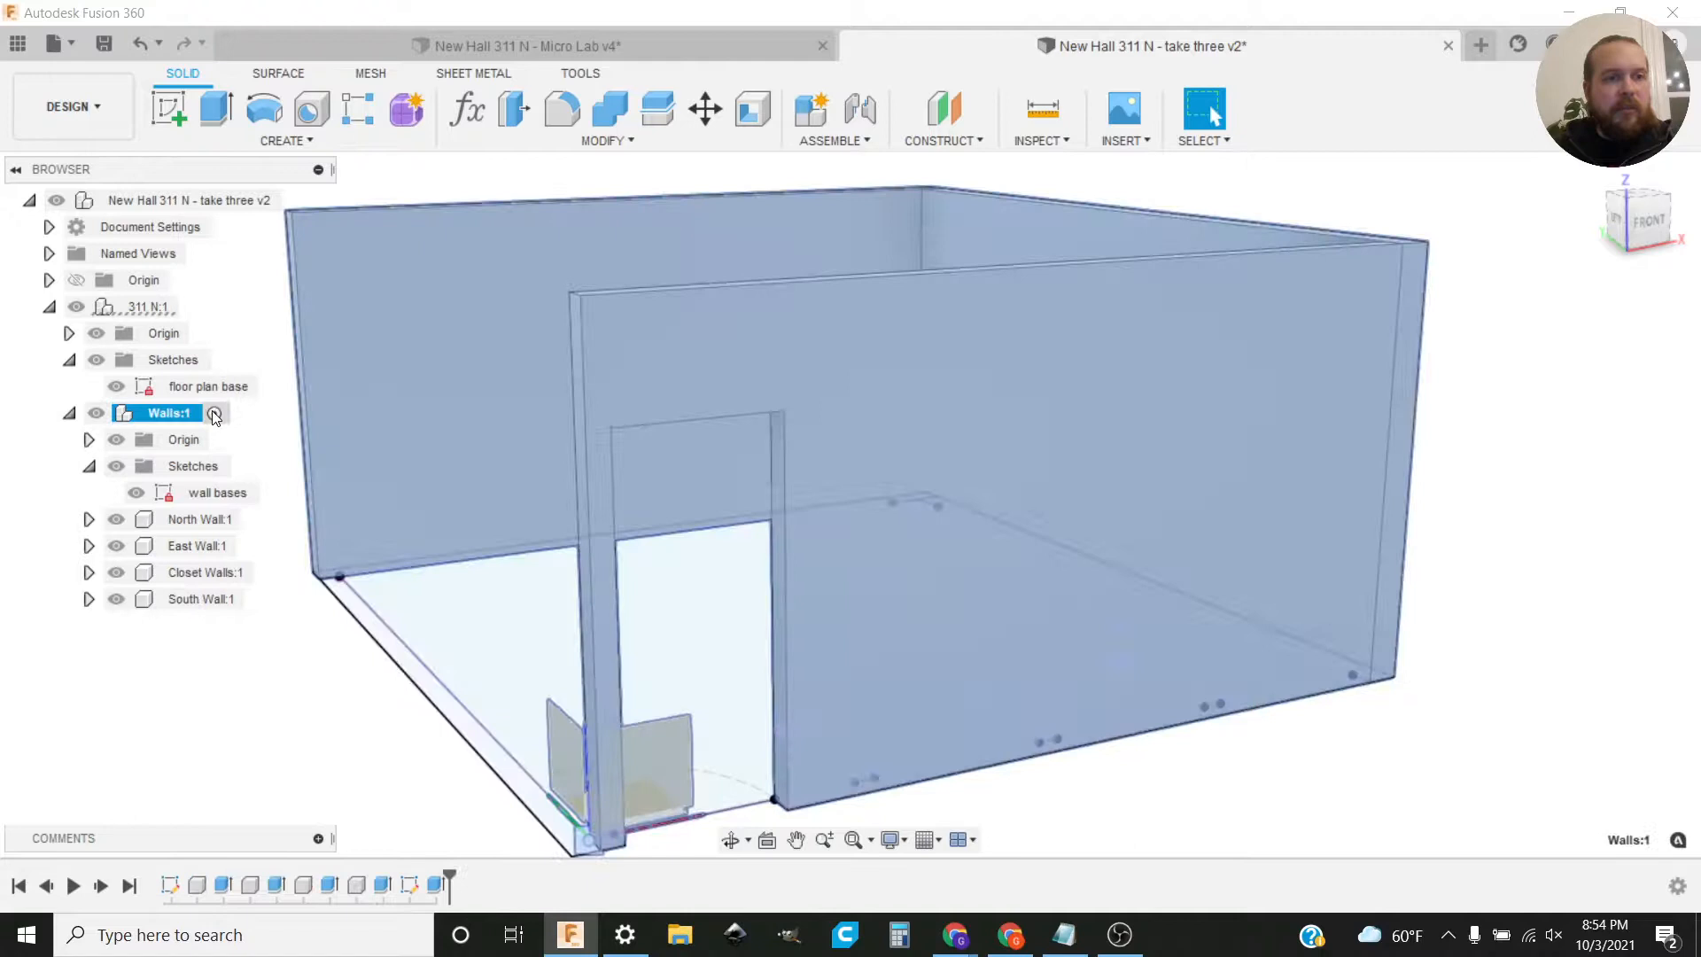
pyautogui.click(363, 733)
pyautogui.moveTo(426, 733)
pyautogui.keyDown('shift'); pyautogui.mouseDown(button='middle')
pyautogui.moveTo(816, 657)
pyautogui.moveTo(1243, 632)
pyautogui.moveTo(1262, 609)
pyautogui.mouseUp(button='middle'); pyautogui.keyUp('shift')
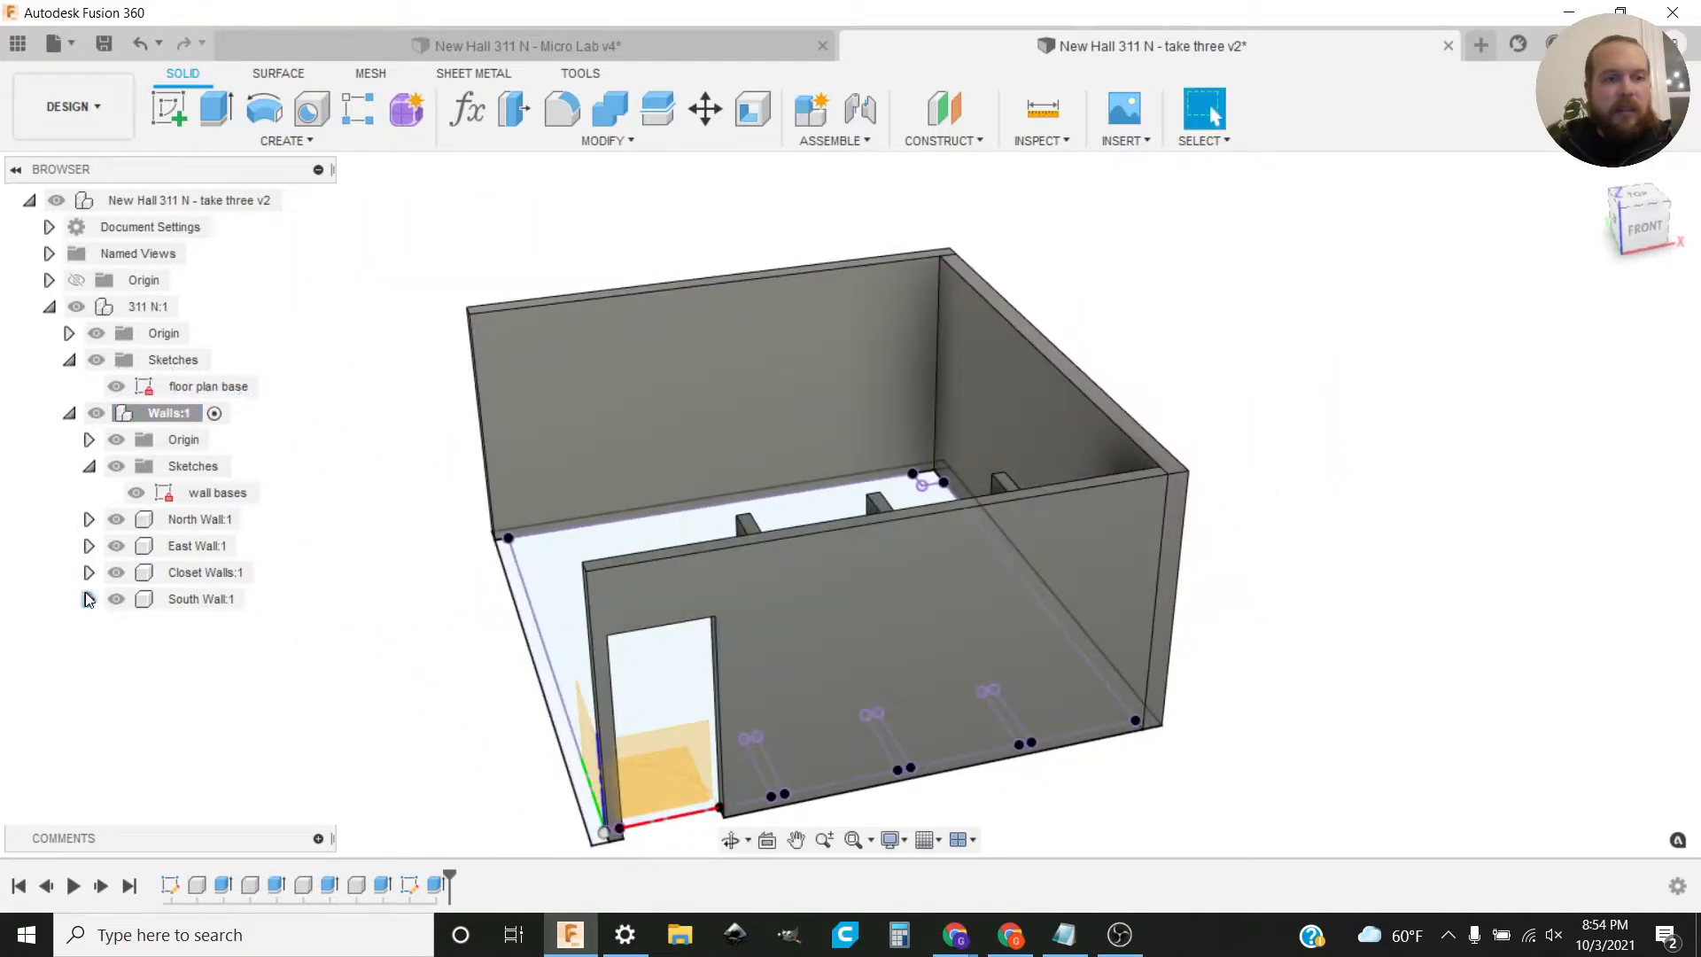
pyautogui.click(114, 600)
pyautogui.click(113, 600)
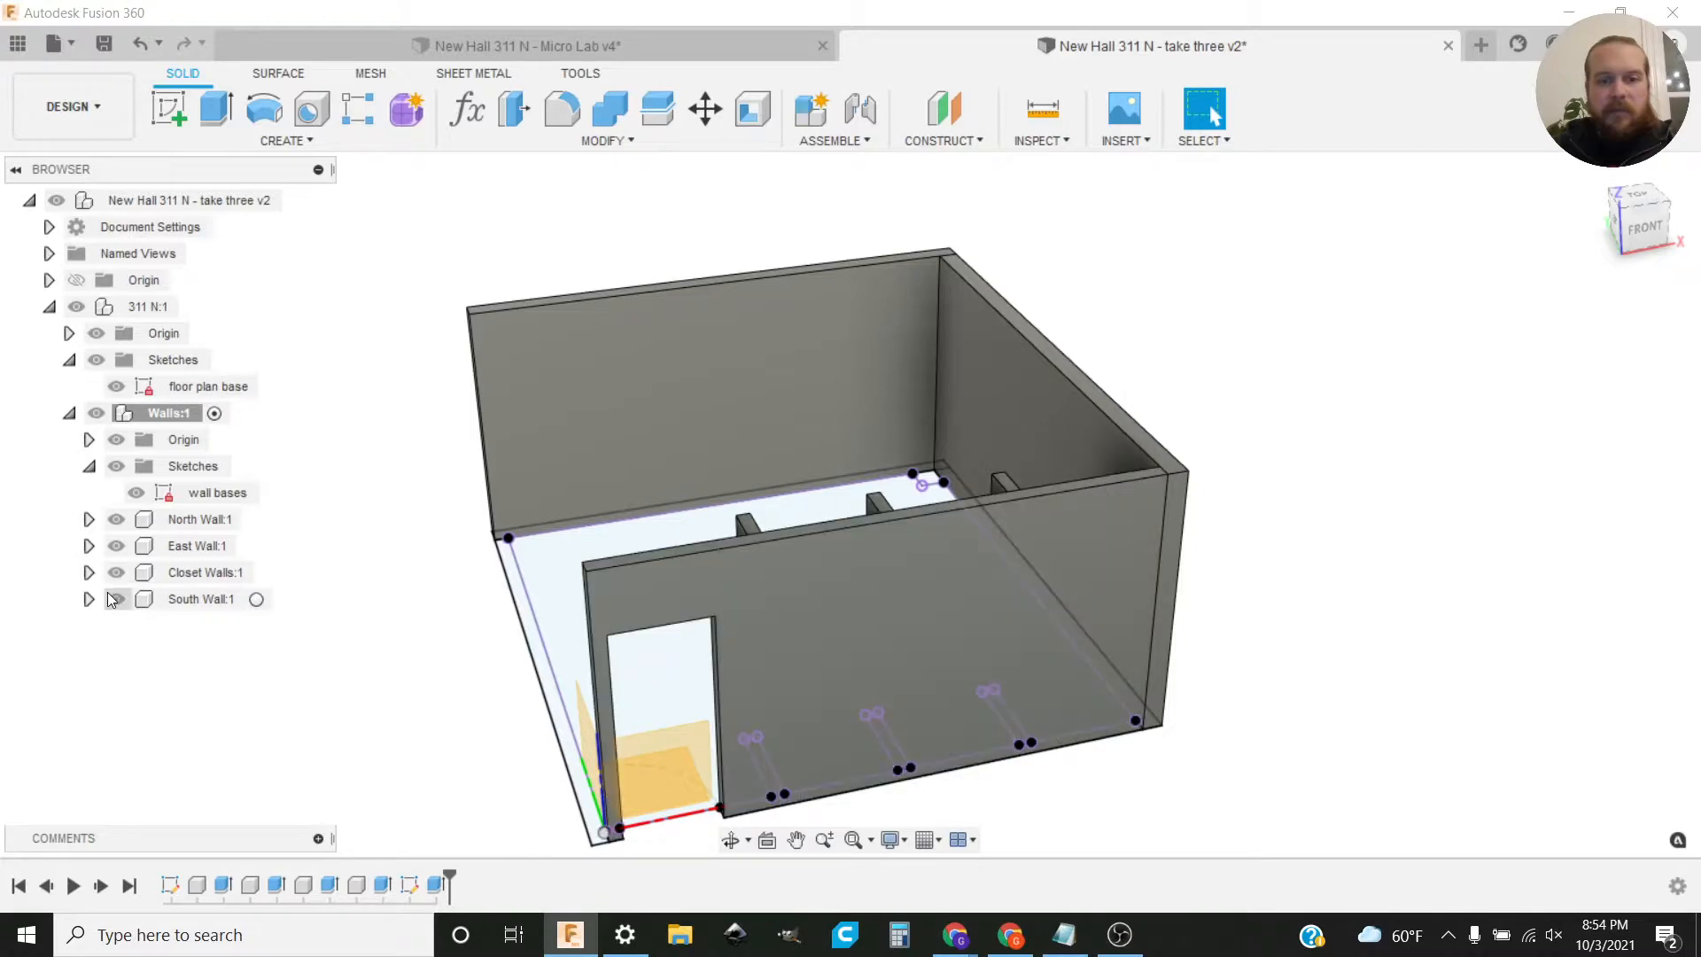
# Step: Extrude the remaining long wall base profile beside the doorway by ceiling_ht as a new component
pyautogui.keyDown('shift'); pyautogui.moveTo(567, 567); pyautogui.dragTo(760, 729, button='middle'); pyautogui.keyUp('shift')
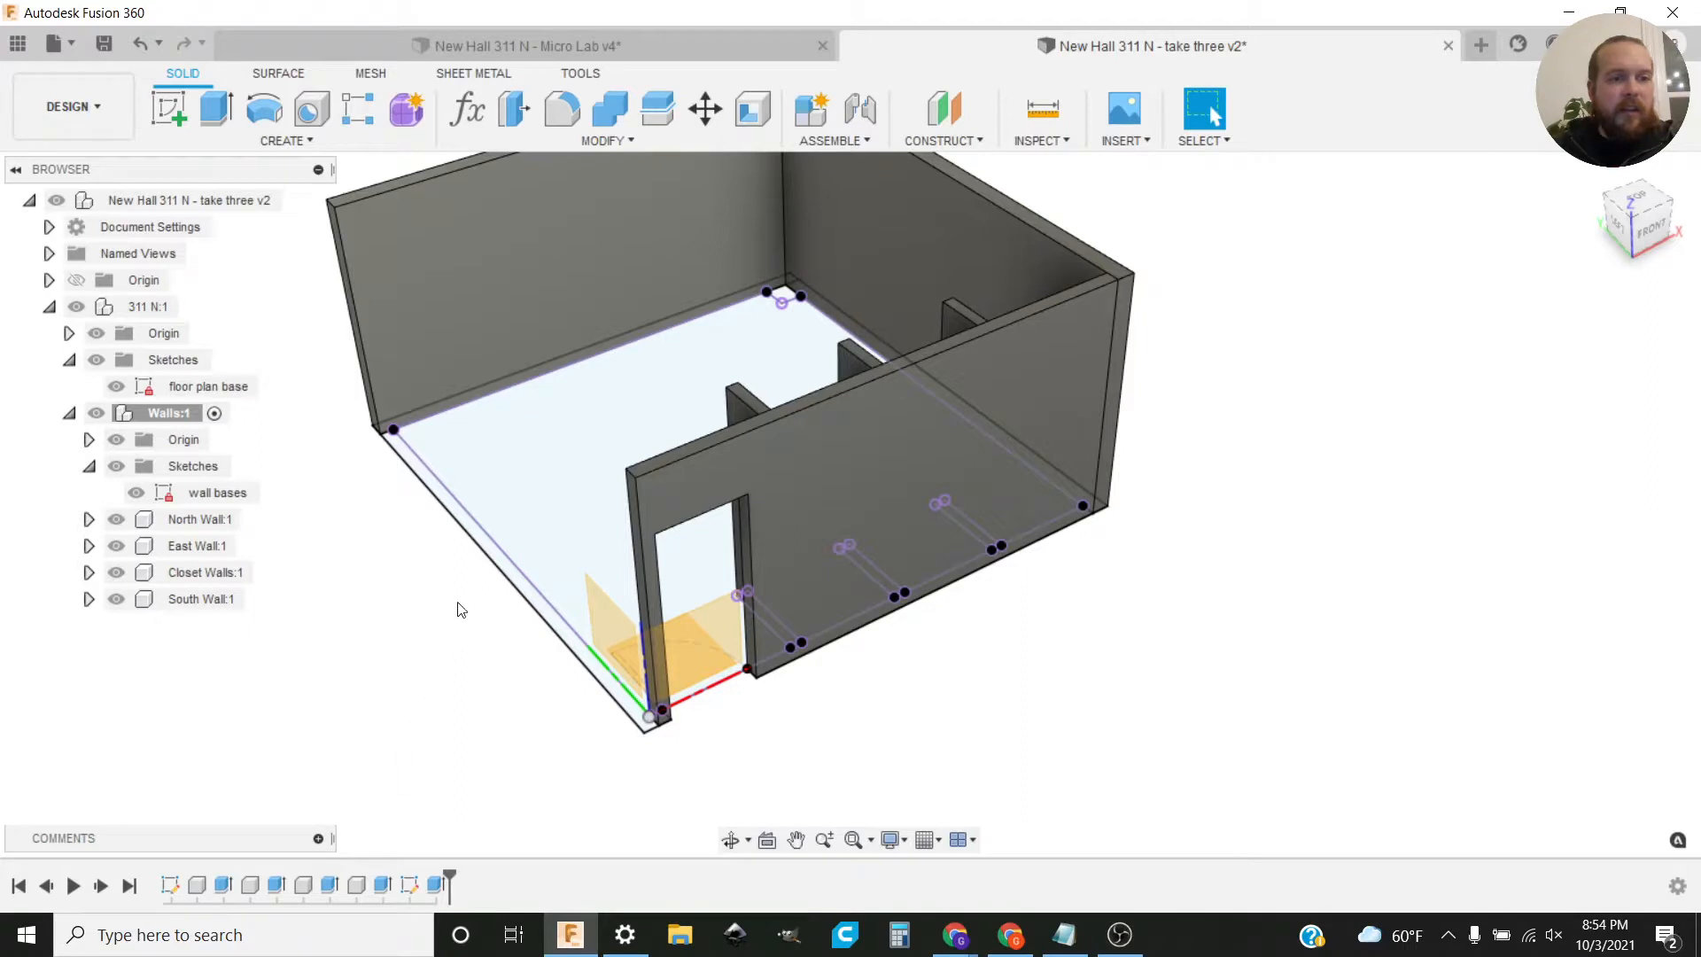
pyautogui.scroll(3, 492, 553)
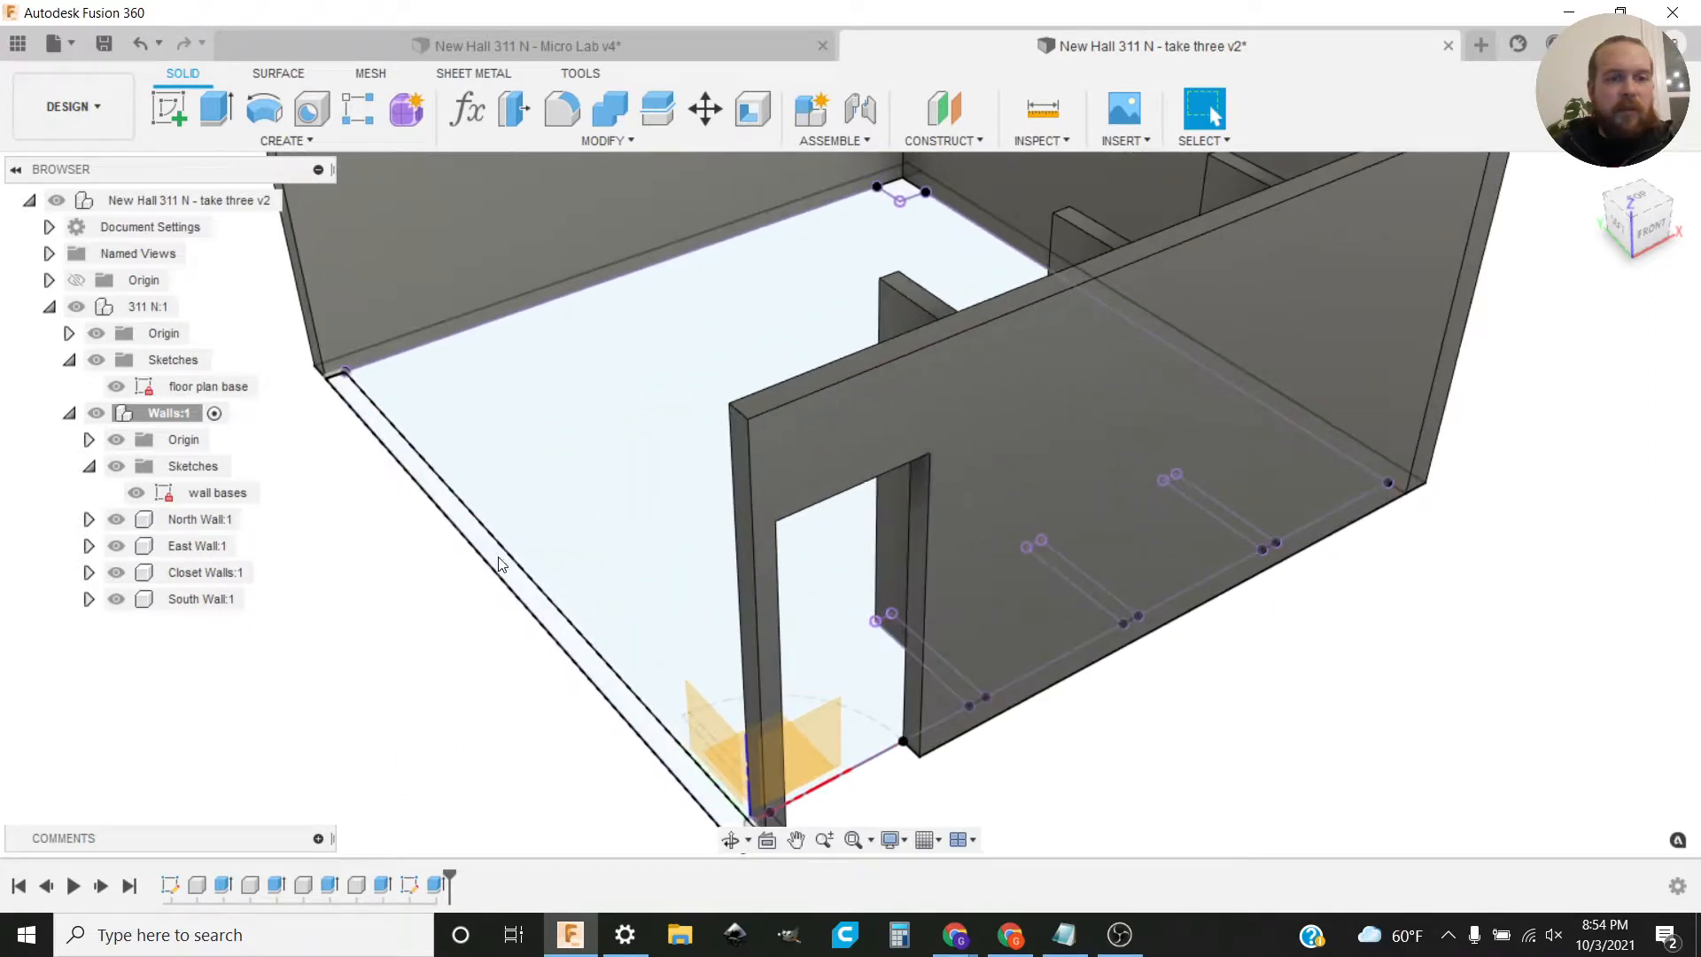
pyautogui.click(505, 576)
pyautogui.scroll(-2, 441, 651)
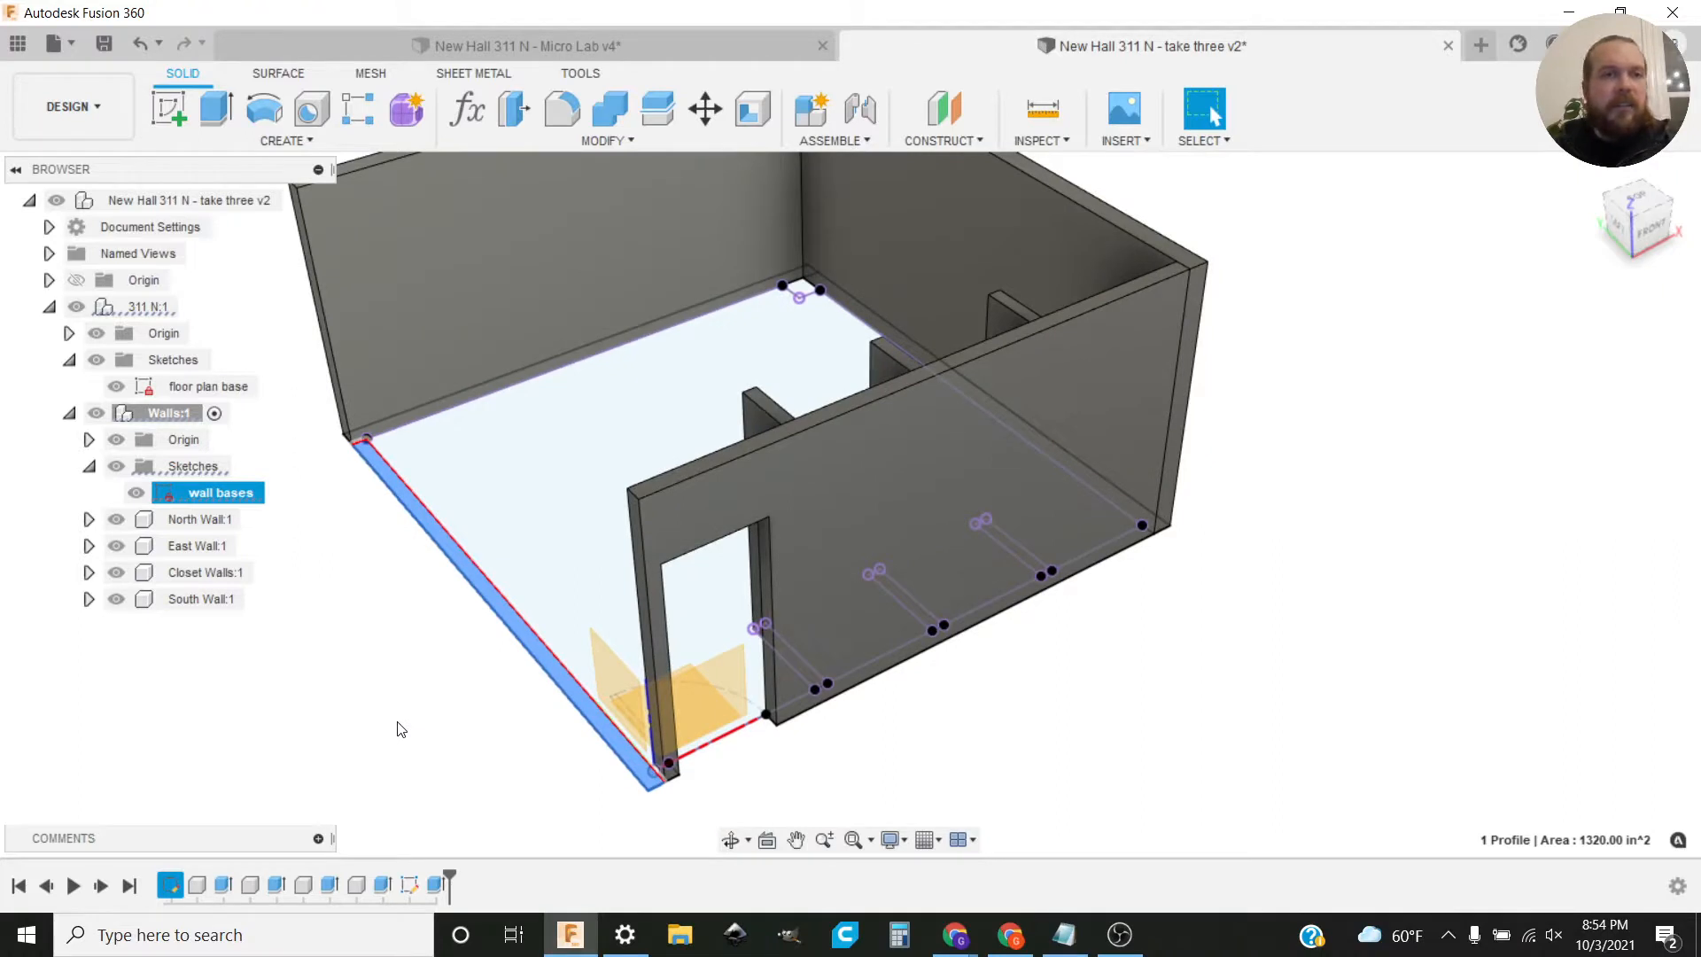
pyautogui.press('e')
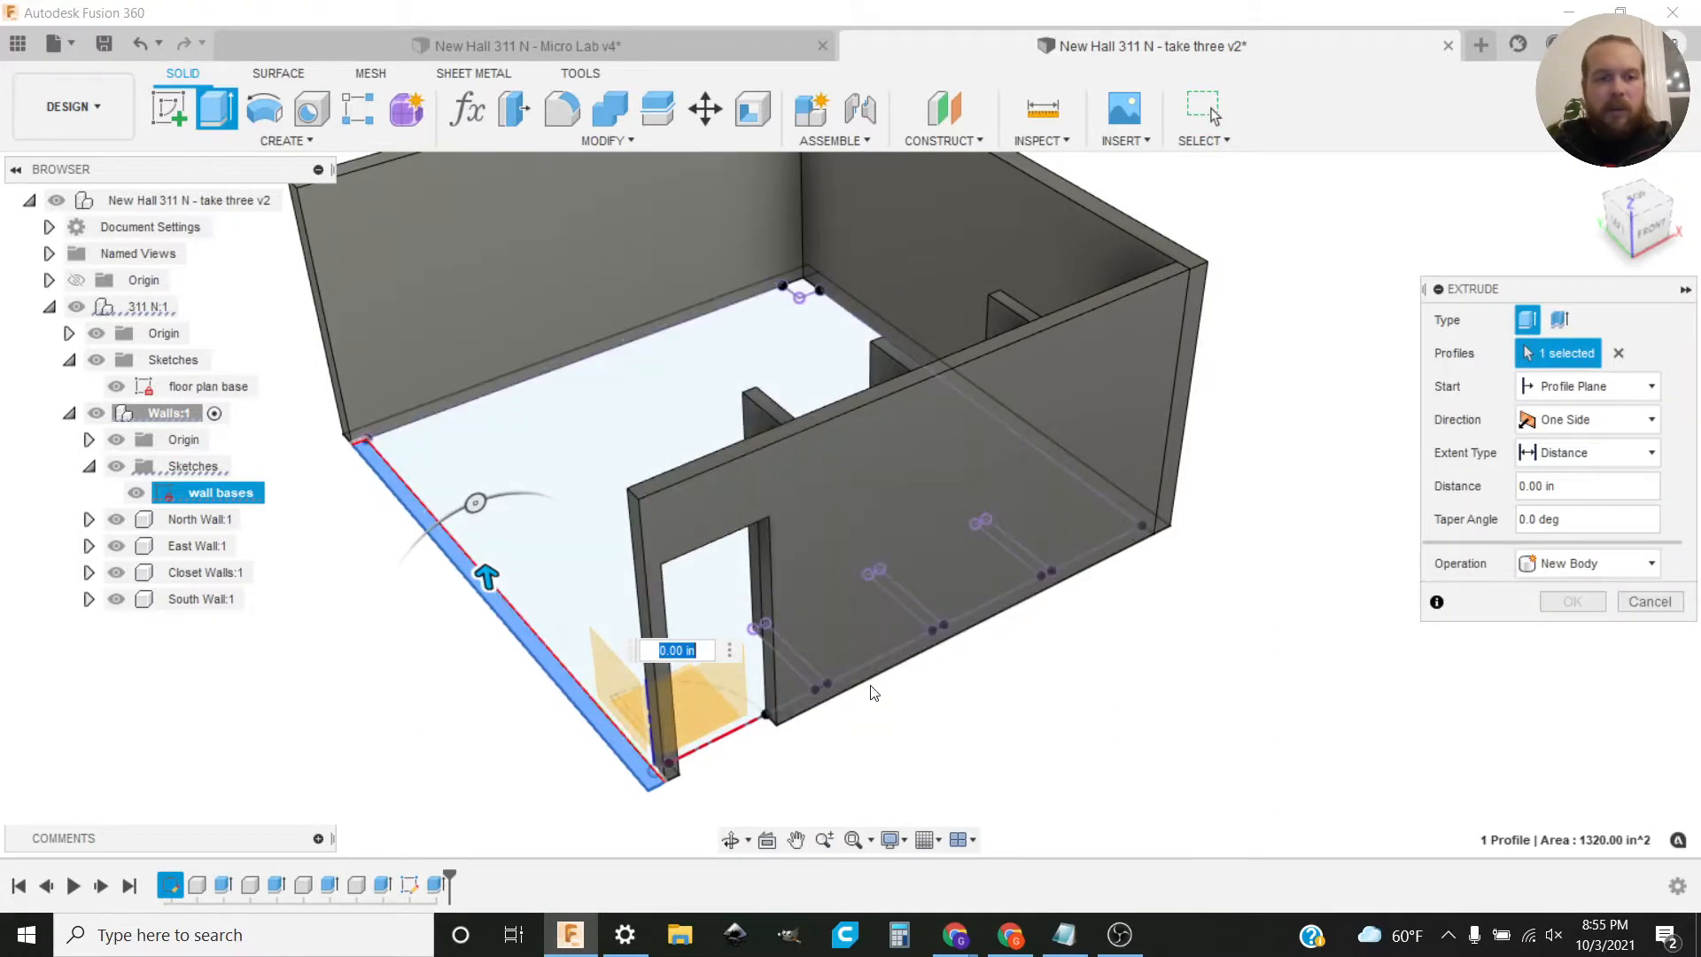
pyautogui.write('ceiling_ht')
pyautogui.press('Return')
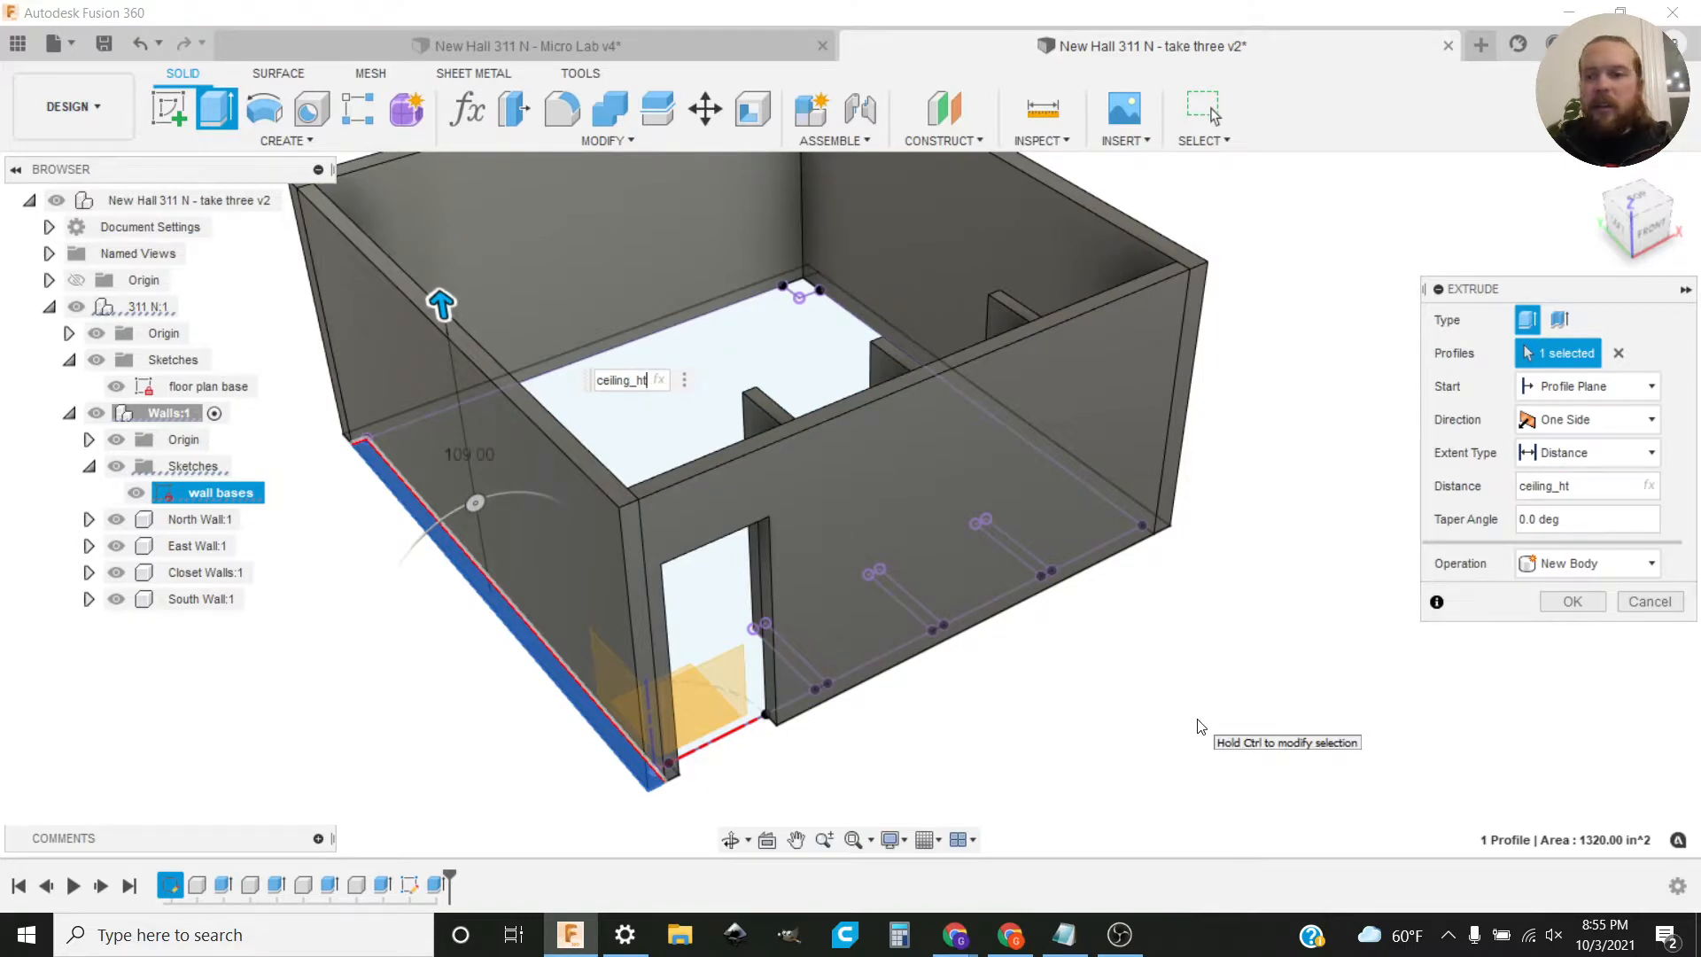
pyautogui.click(1584, 564)
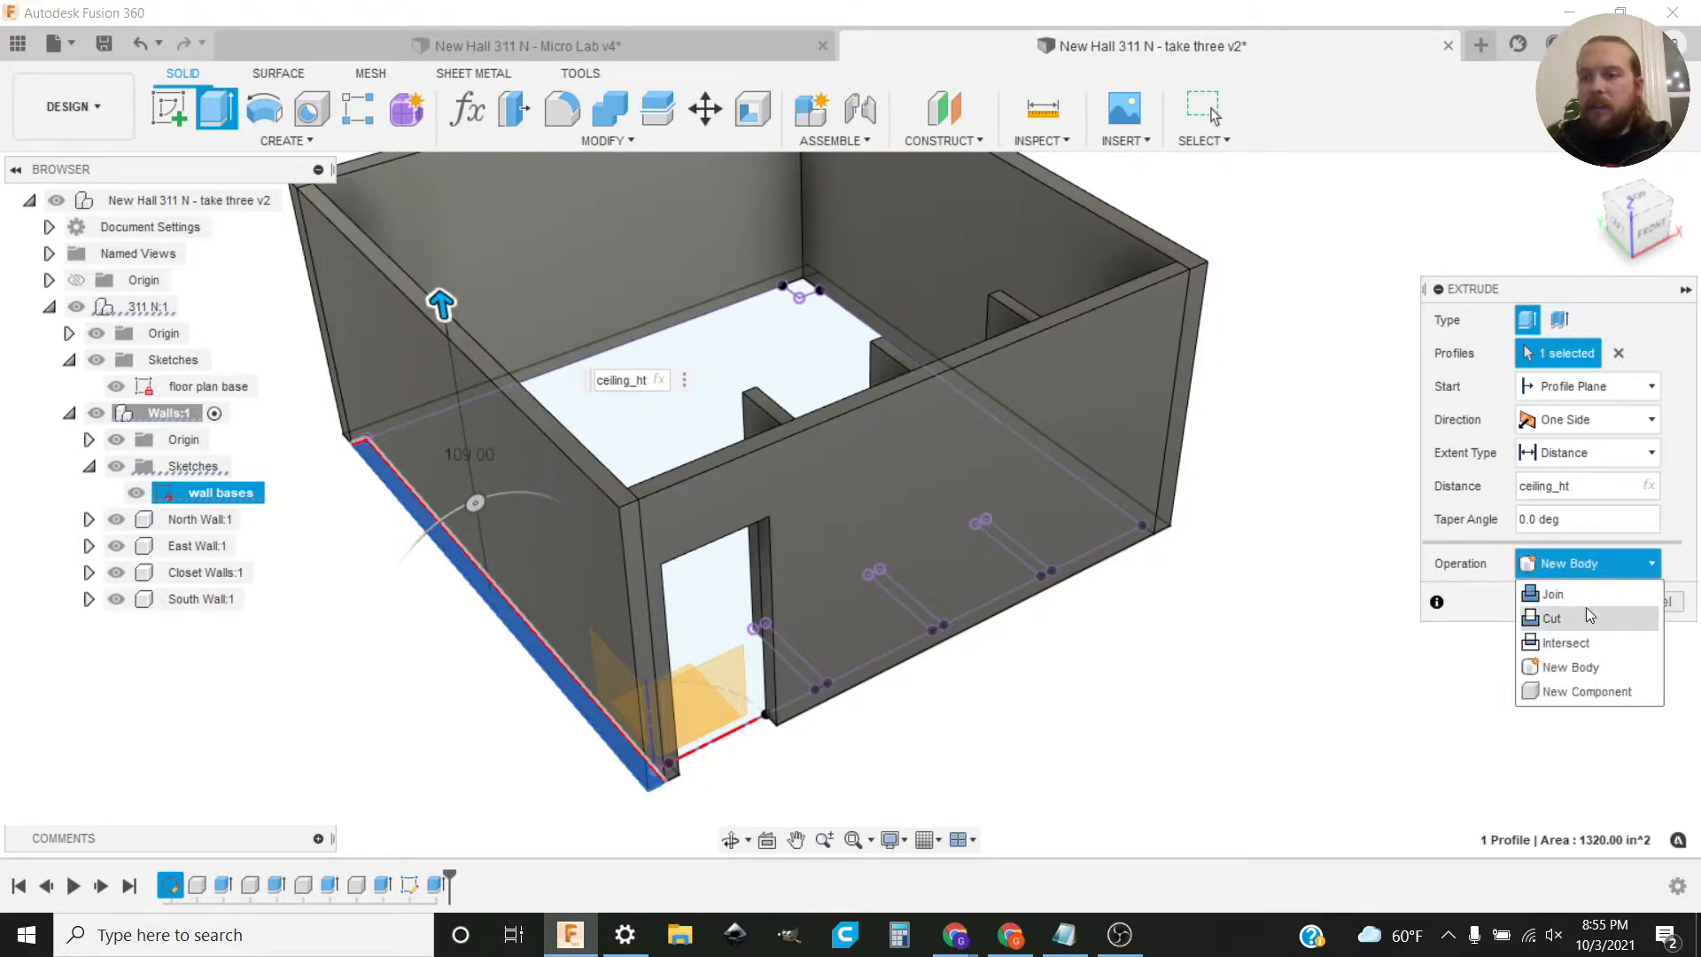
pyautogui.click(1582, 692)
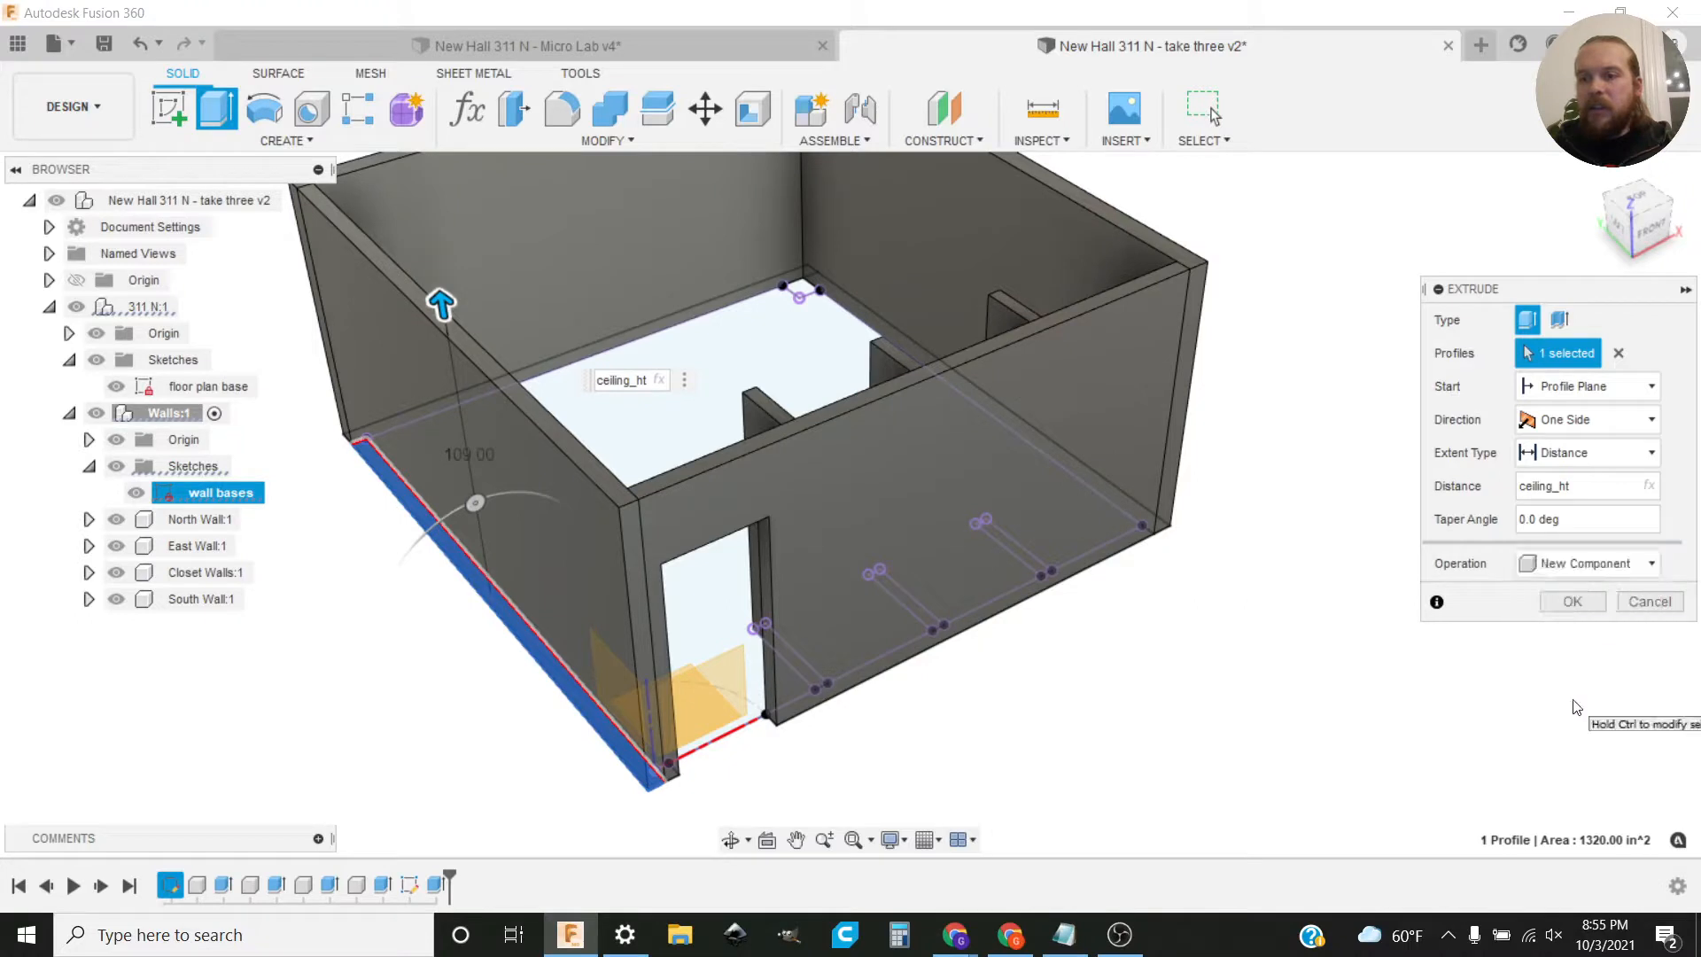
pyautogui.click(1572, 602)
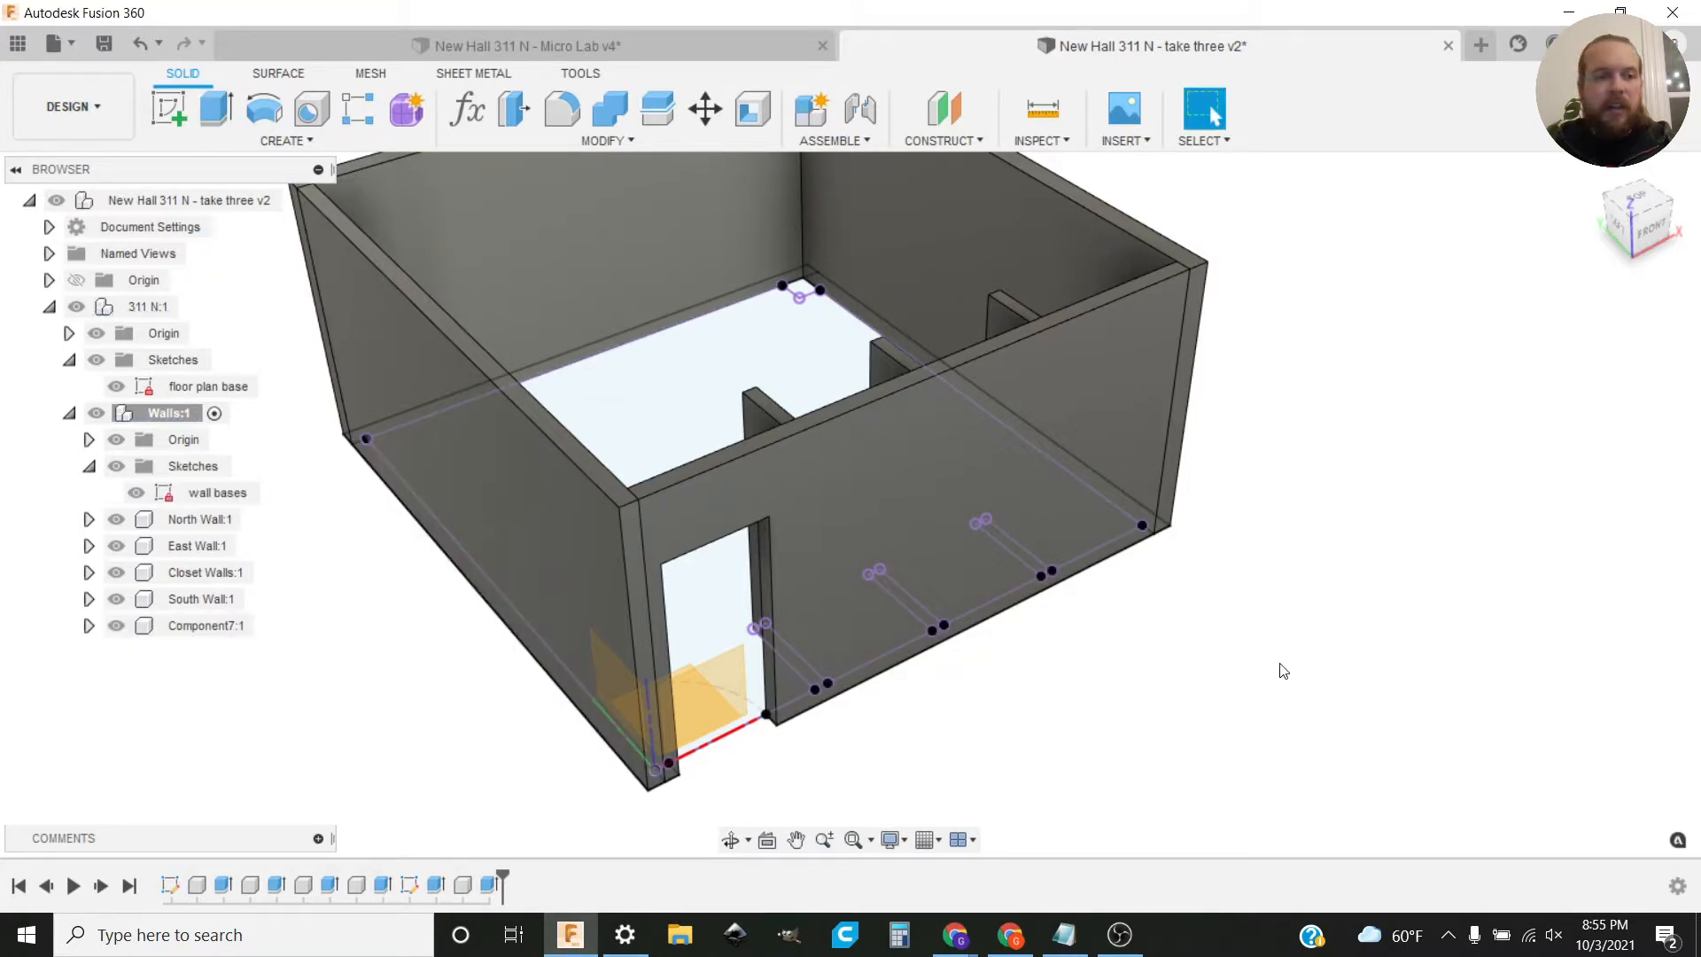
# Step: Rename the newly extruded wall component as West Wall
pyautogui.click(202, 627)
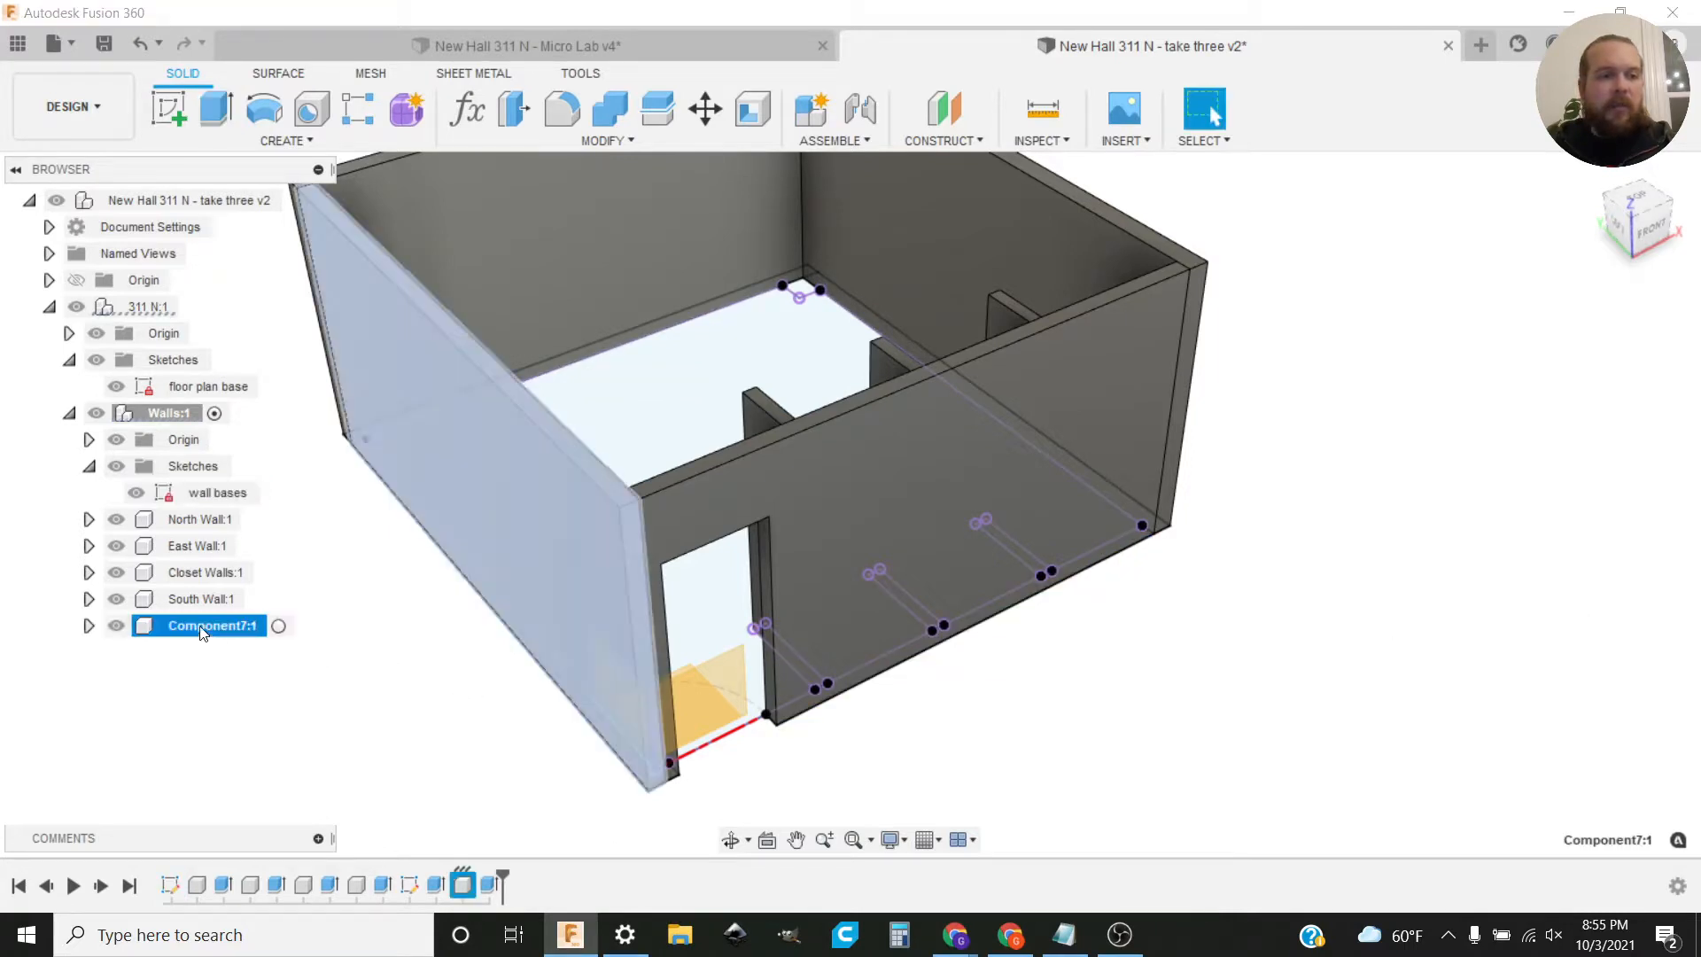
pyautogui.click(200, 626)
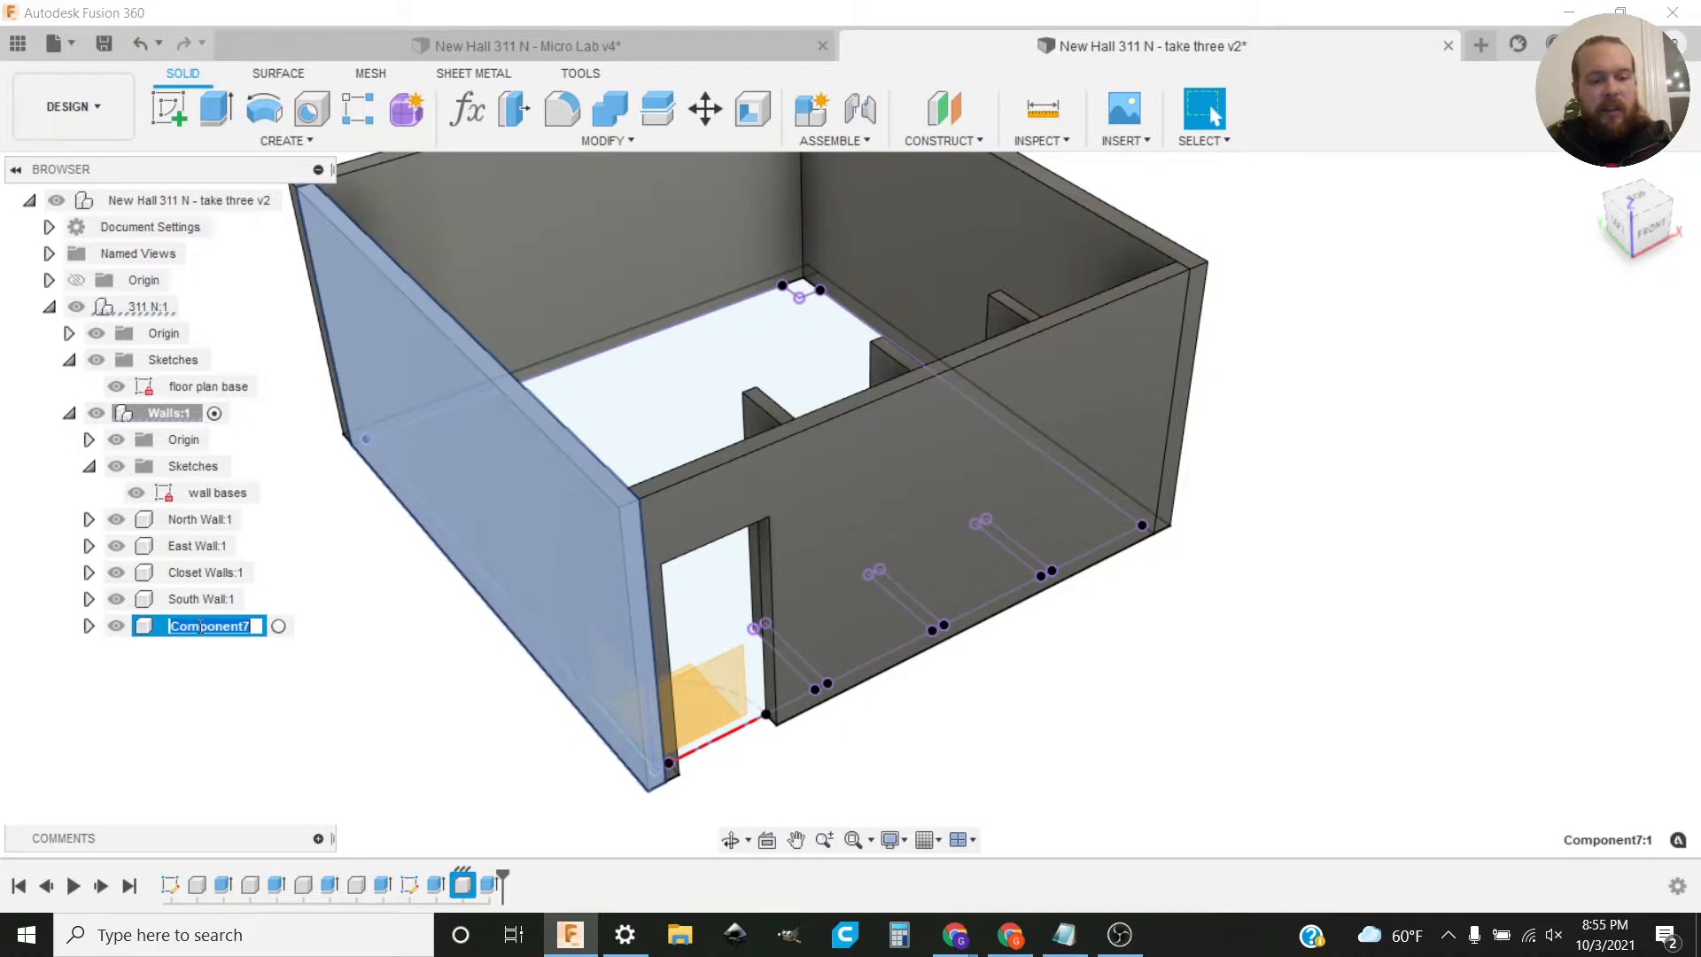
pyautogui.write('West Wal')
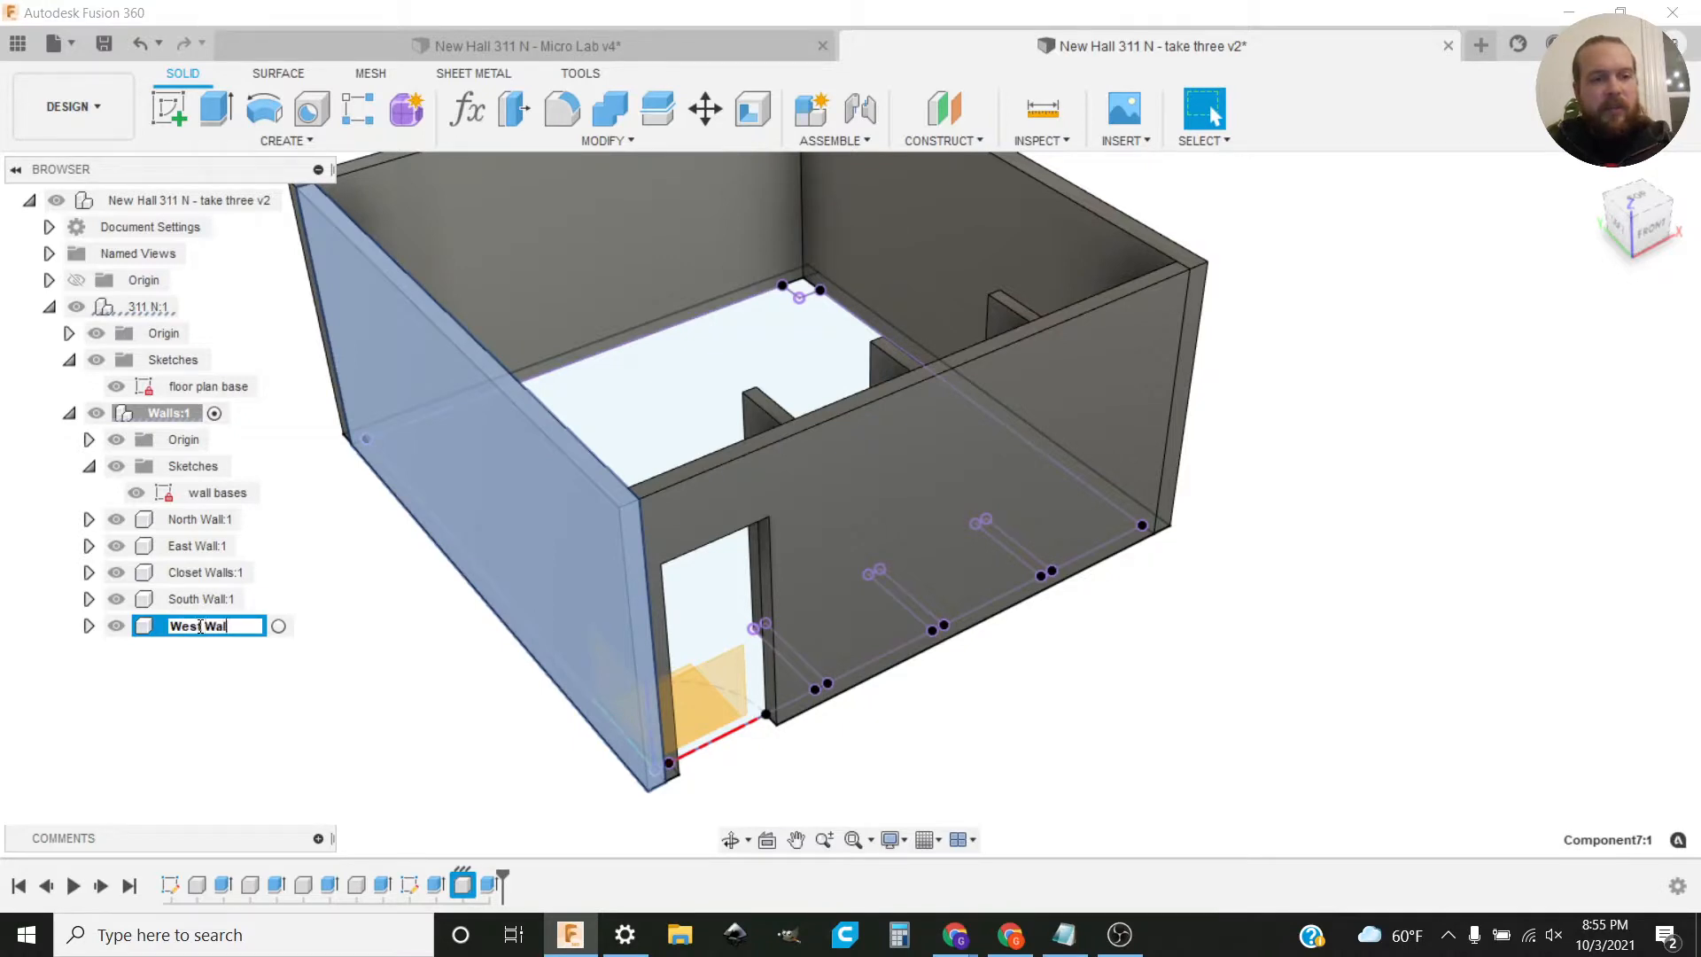
pyautogui.write('l')
pyautogui.press('Return')
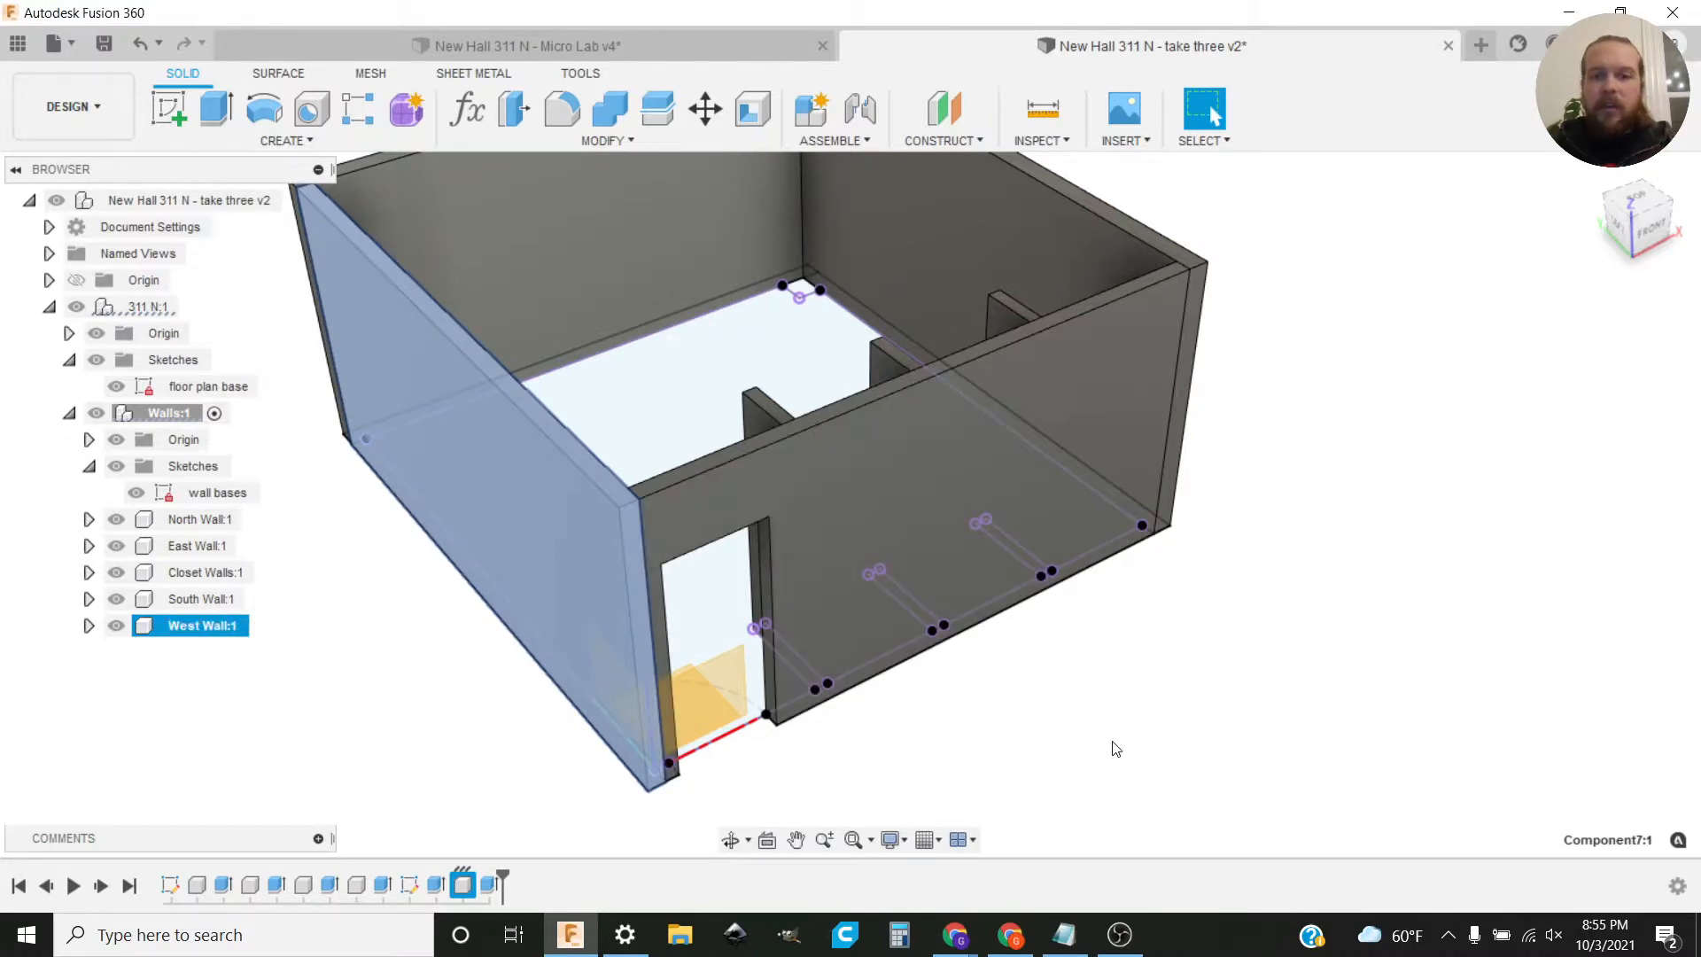
# Step: Hide the wall bases sketch and the origin of the Walls component
pyautogui.keyDown('shift'); pyautogui.moveTo(553, 625); pyautogui.dragTo(900, 715, button='middle'); pyautogui.keyUp('shift')
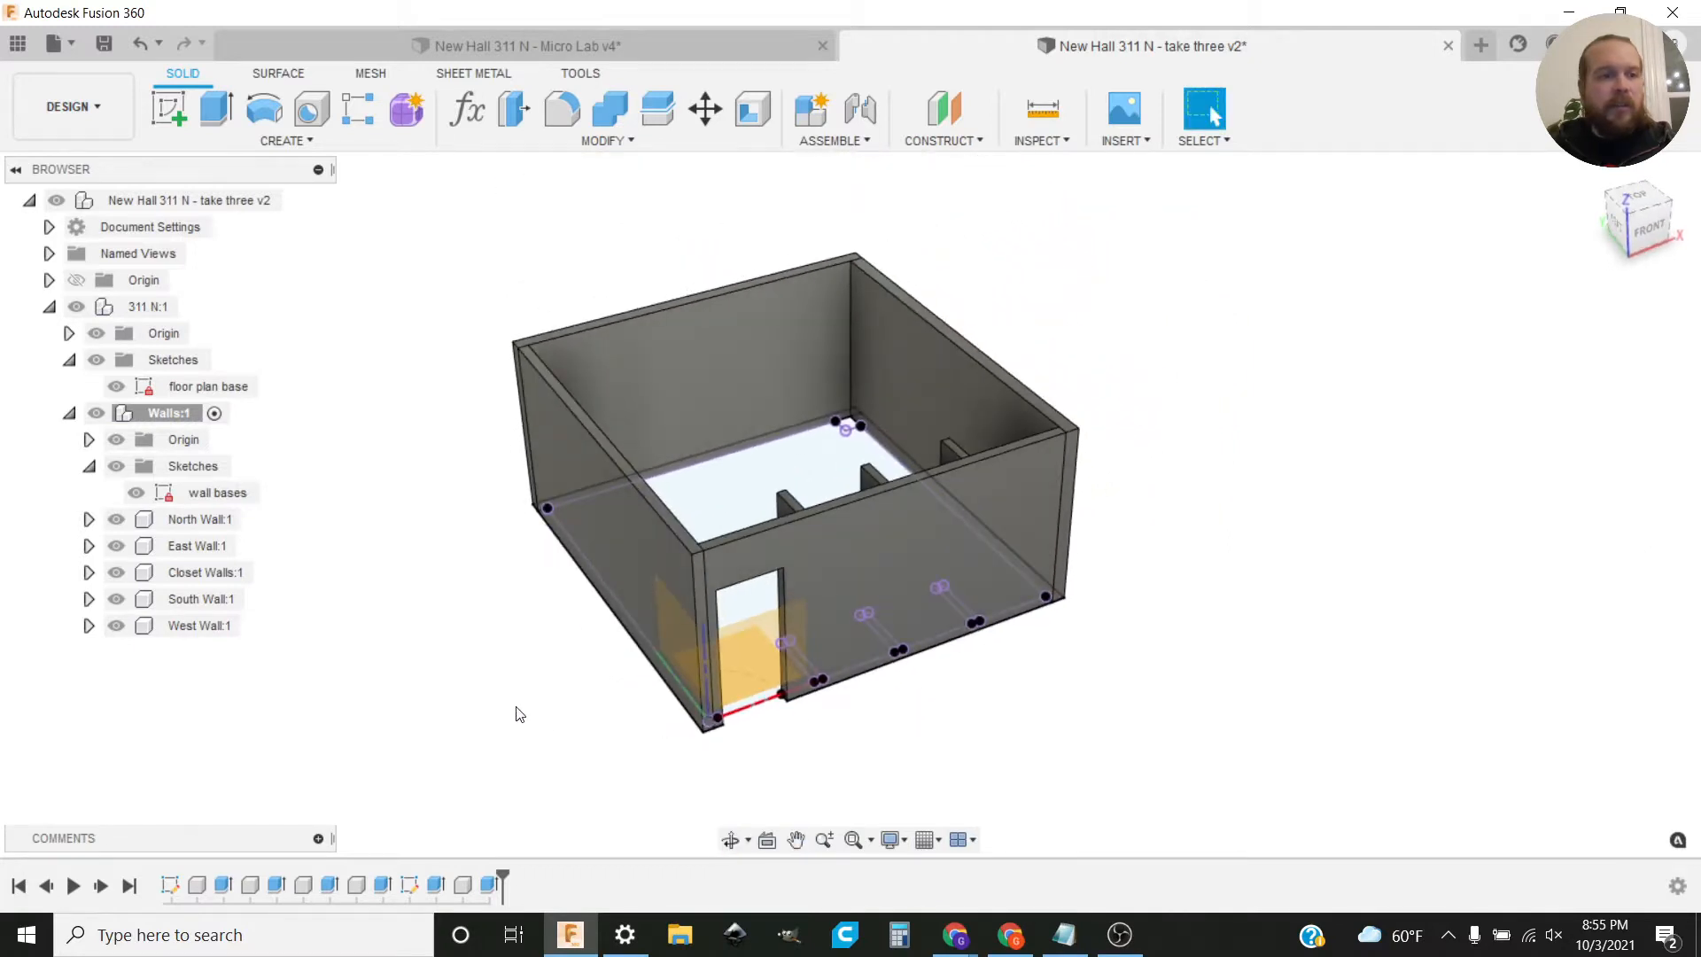
pyautogui.click(135, 492)
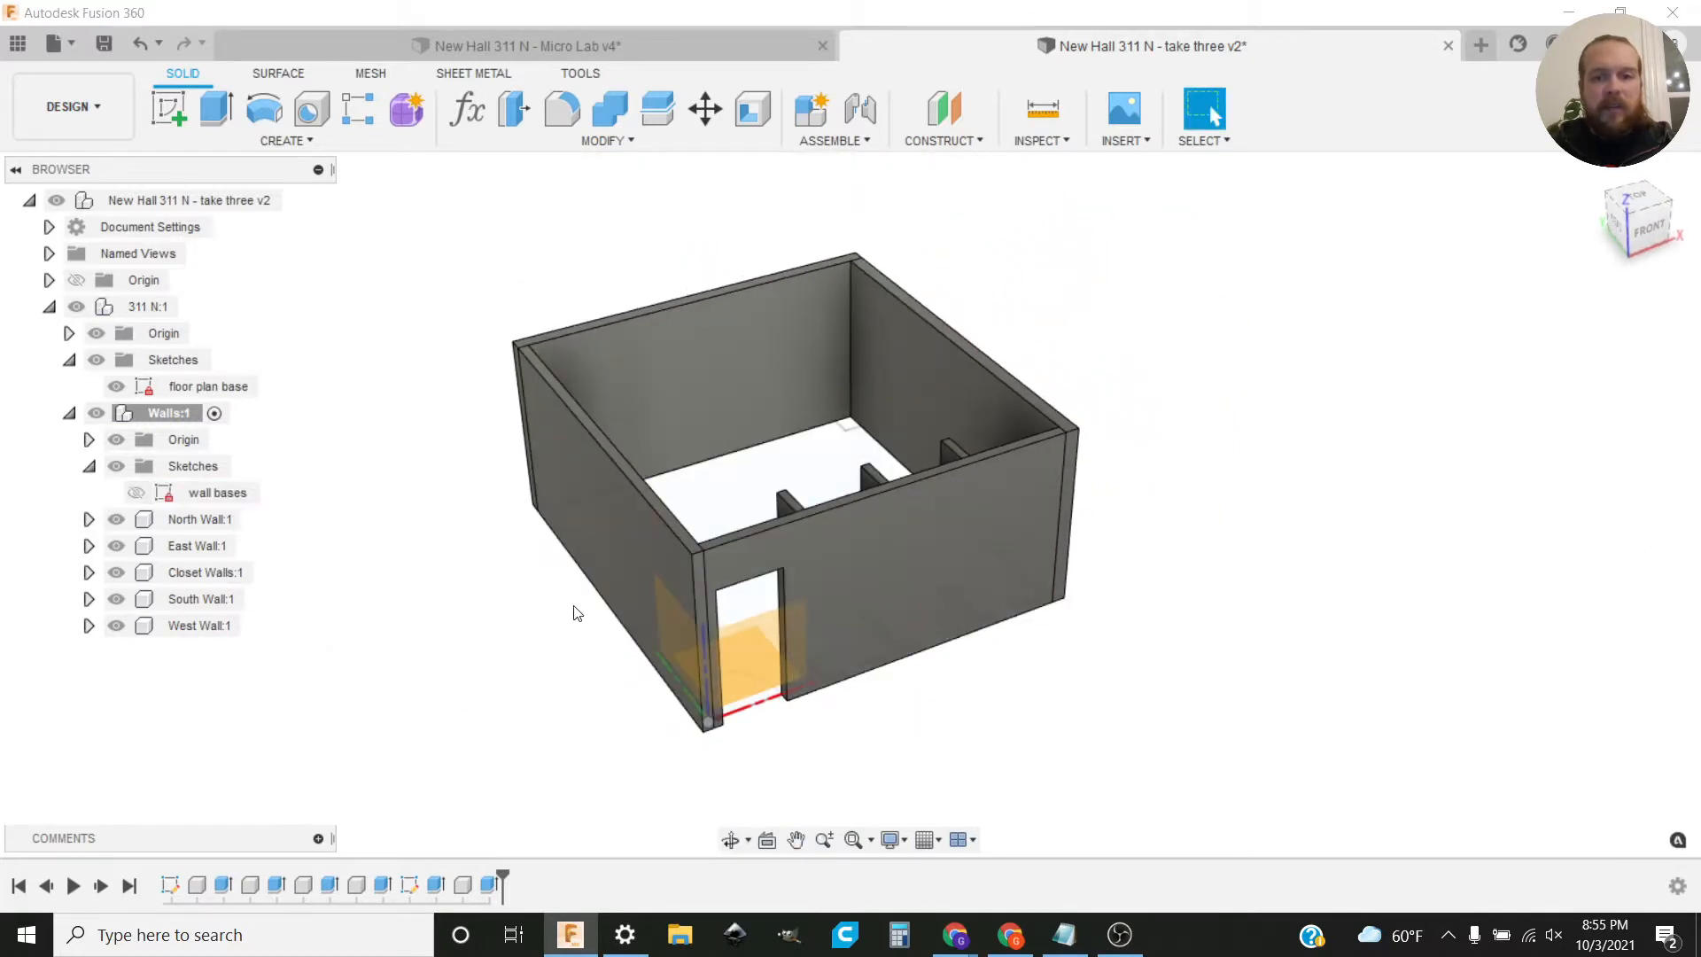
pyautogui.keyDown('shift'); pyautogui.moveTo(576, 613); pyautogui.dragTo(571, 614, button='middle'); pyautogui.keyUp('shift')
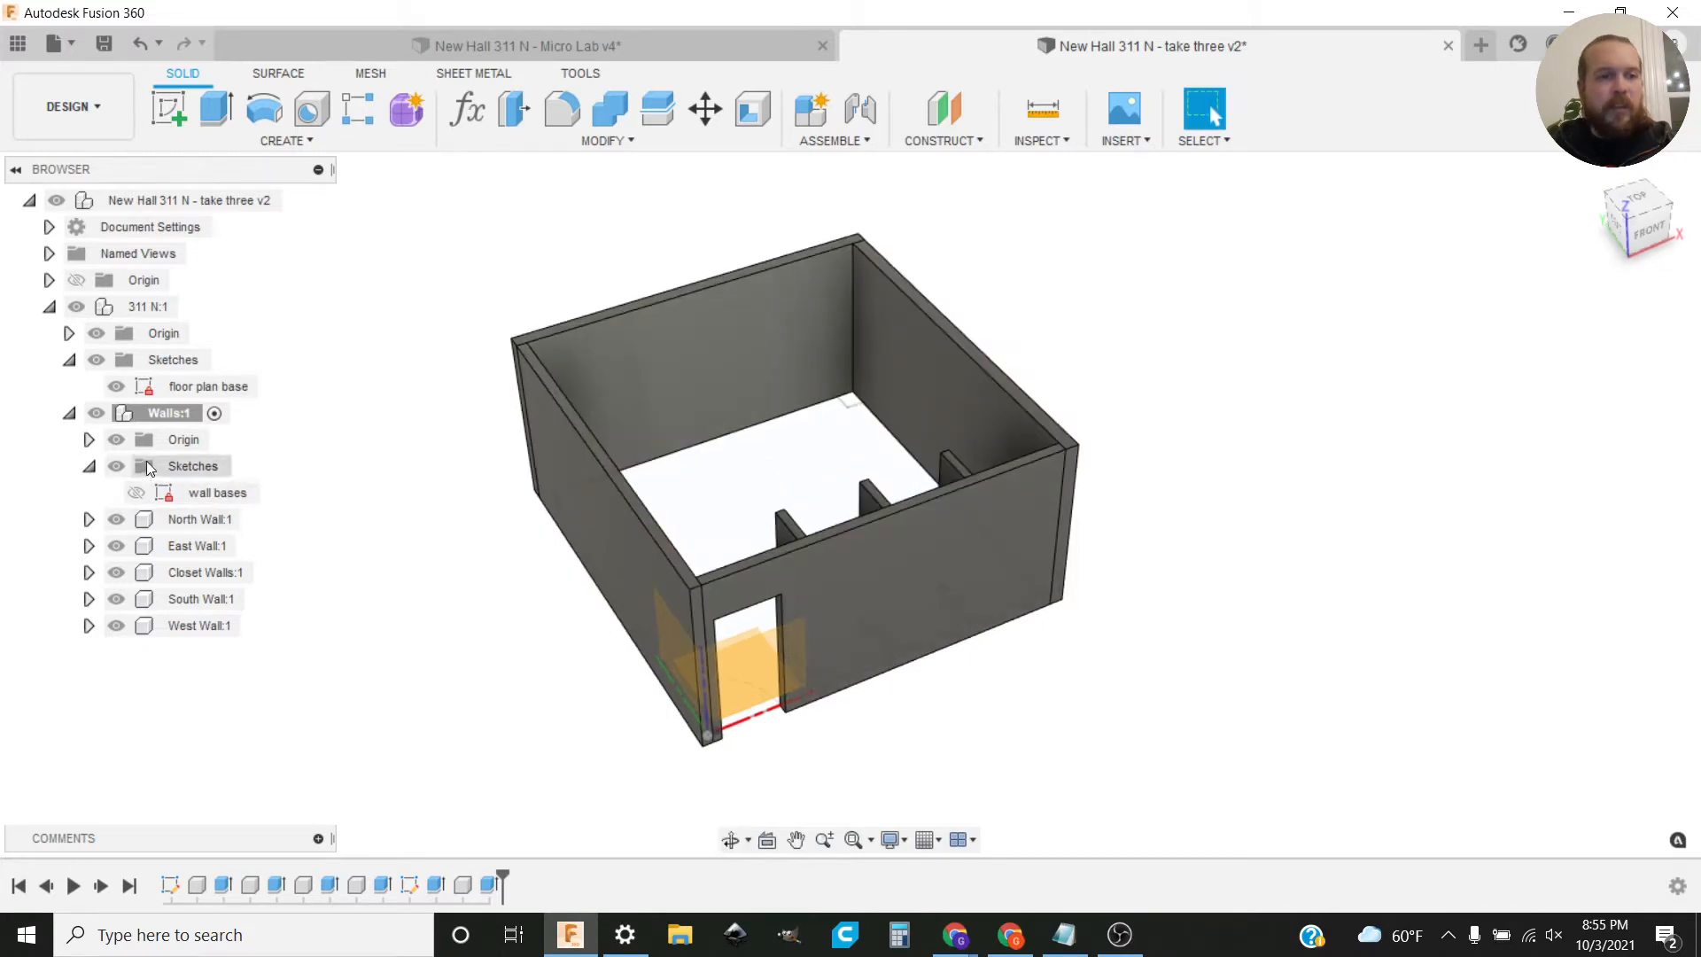
pyautogui.click(118, 440)
pyautogui.keyDown('shift'); pyautogui.moveTo(1038, 694); pyautogui.dragTo(1435, 665, button='middle'); pyautogui.keyUp('shift')
pyautogui.keyDown('shift'); pyautogui.moveTo(1127, 666); pyautogui.dragTo(1331, 672, button='middle'); pyautogui.keyUp('shift')
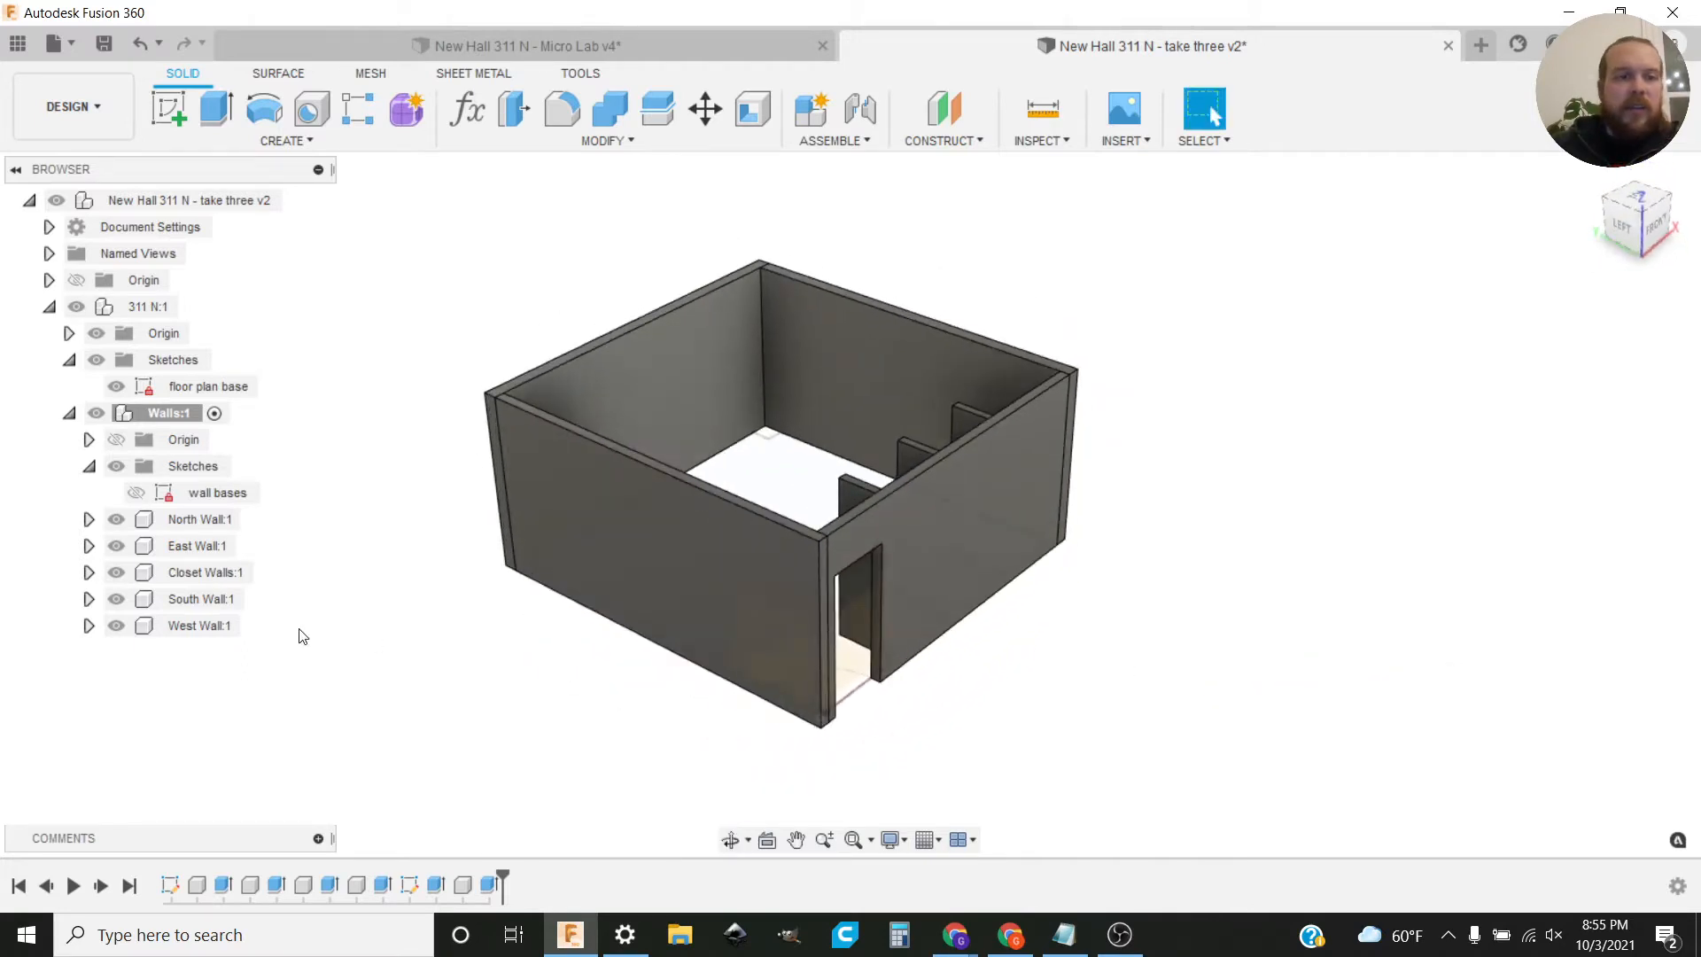
# Step: Check the separate wall components by hiding East Wall, Closet Walls and South Wall and showing them again
pyautogui.click(116, 546)
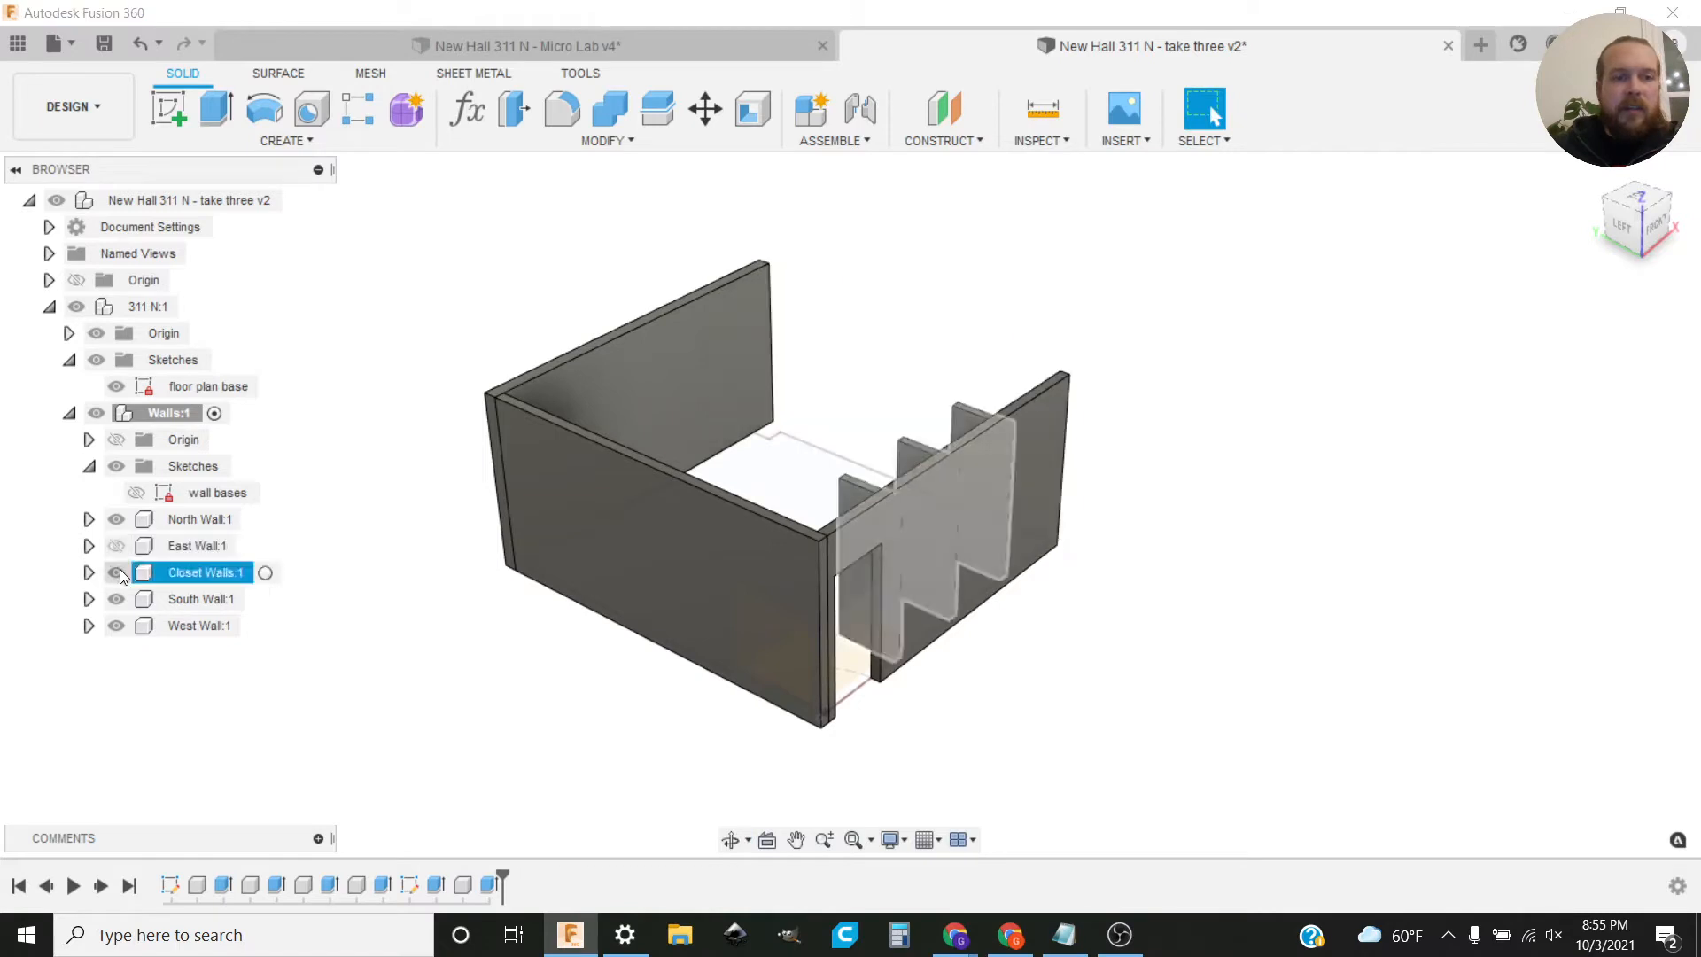
pyautogui.click(118, 572)
pyautogui.click(114, 597)
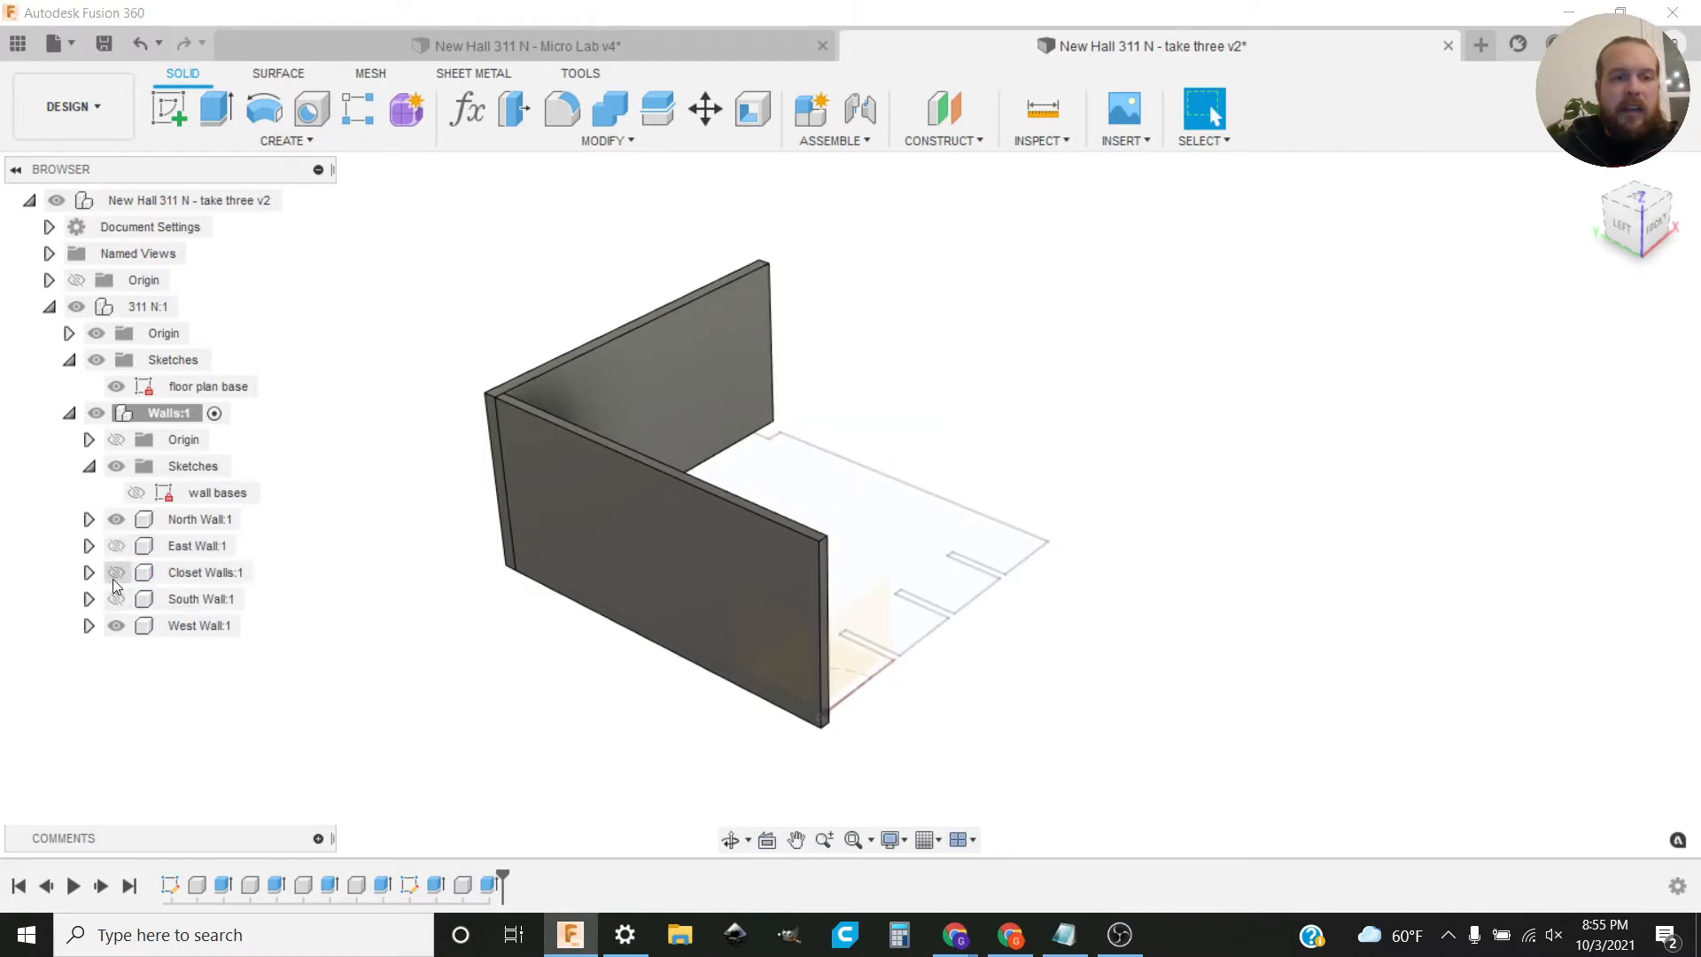
pyautogui.click(115, 573)
pyautogui.click(115, 545)
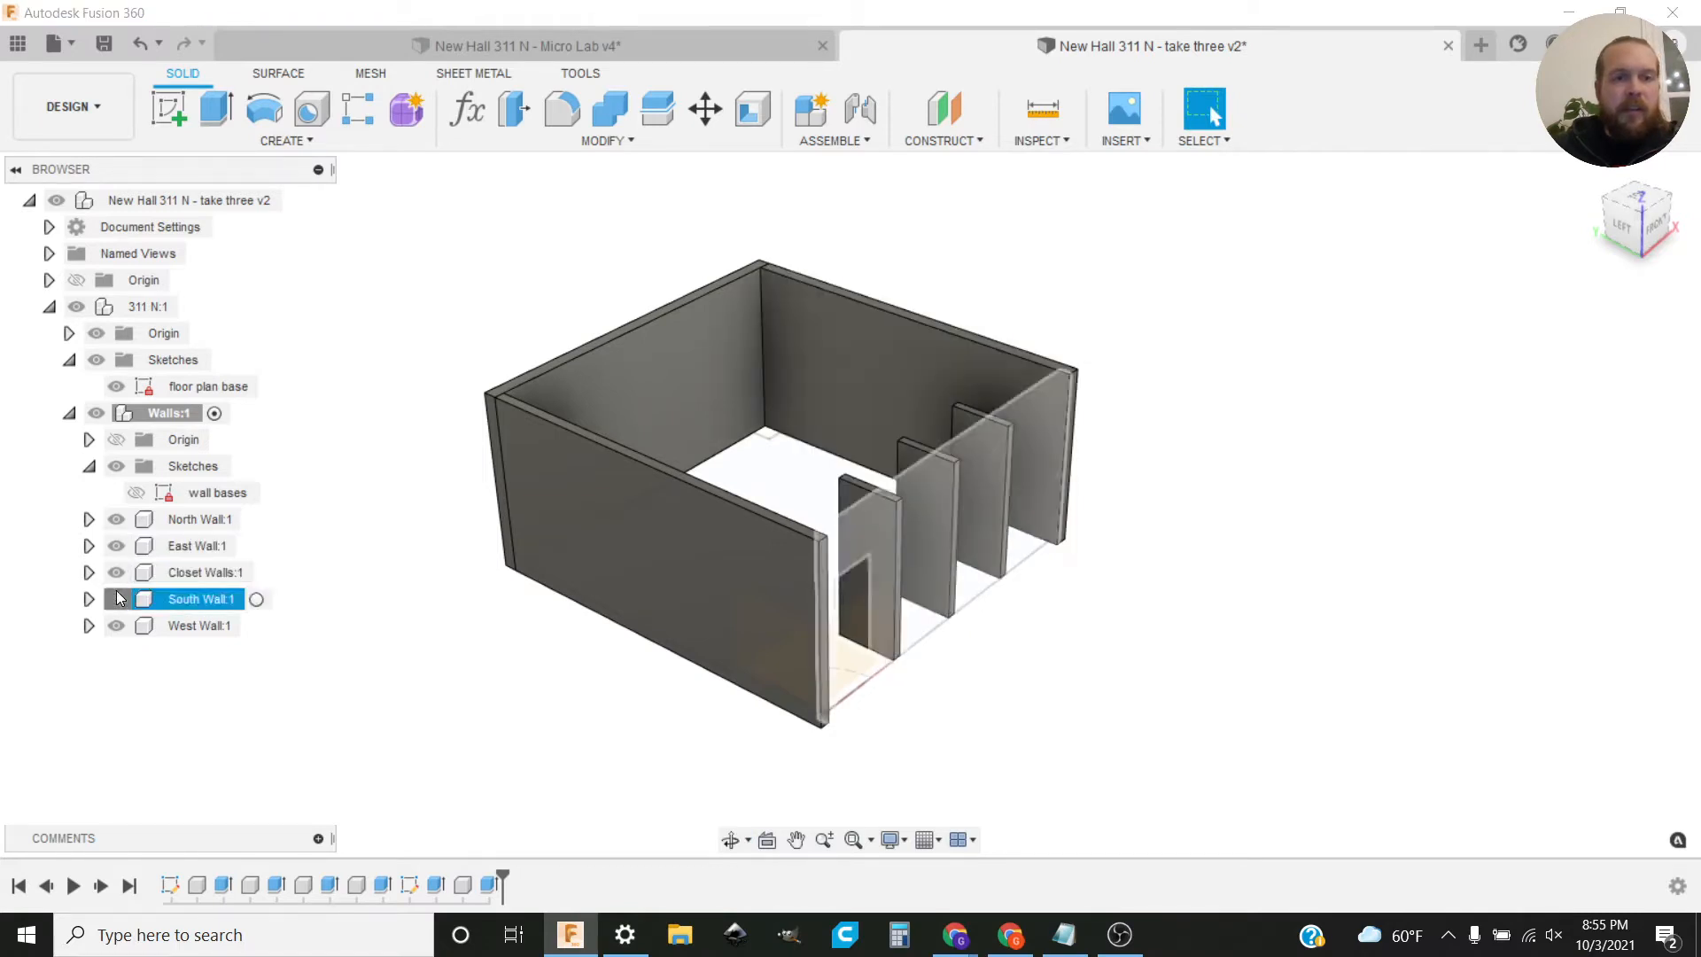
pyautogui.click(116, 599)
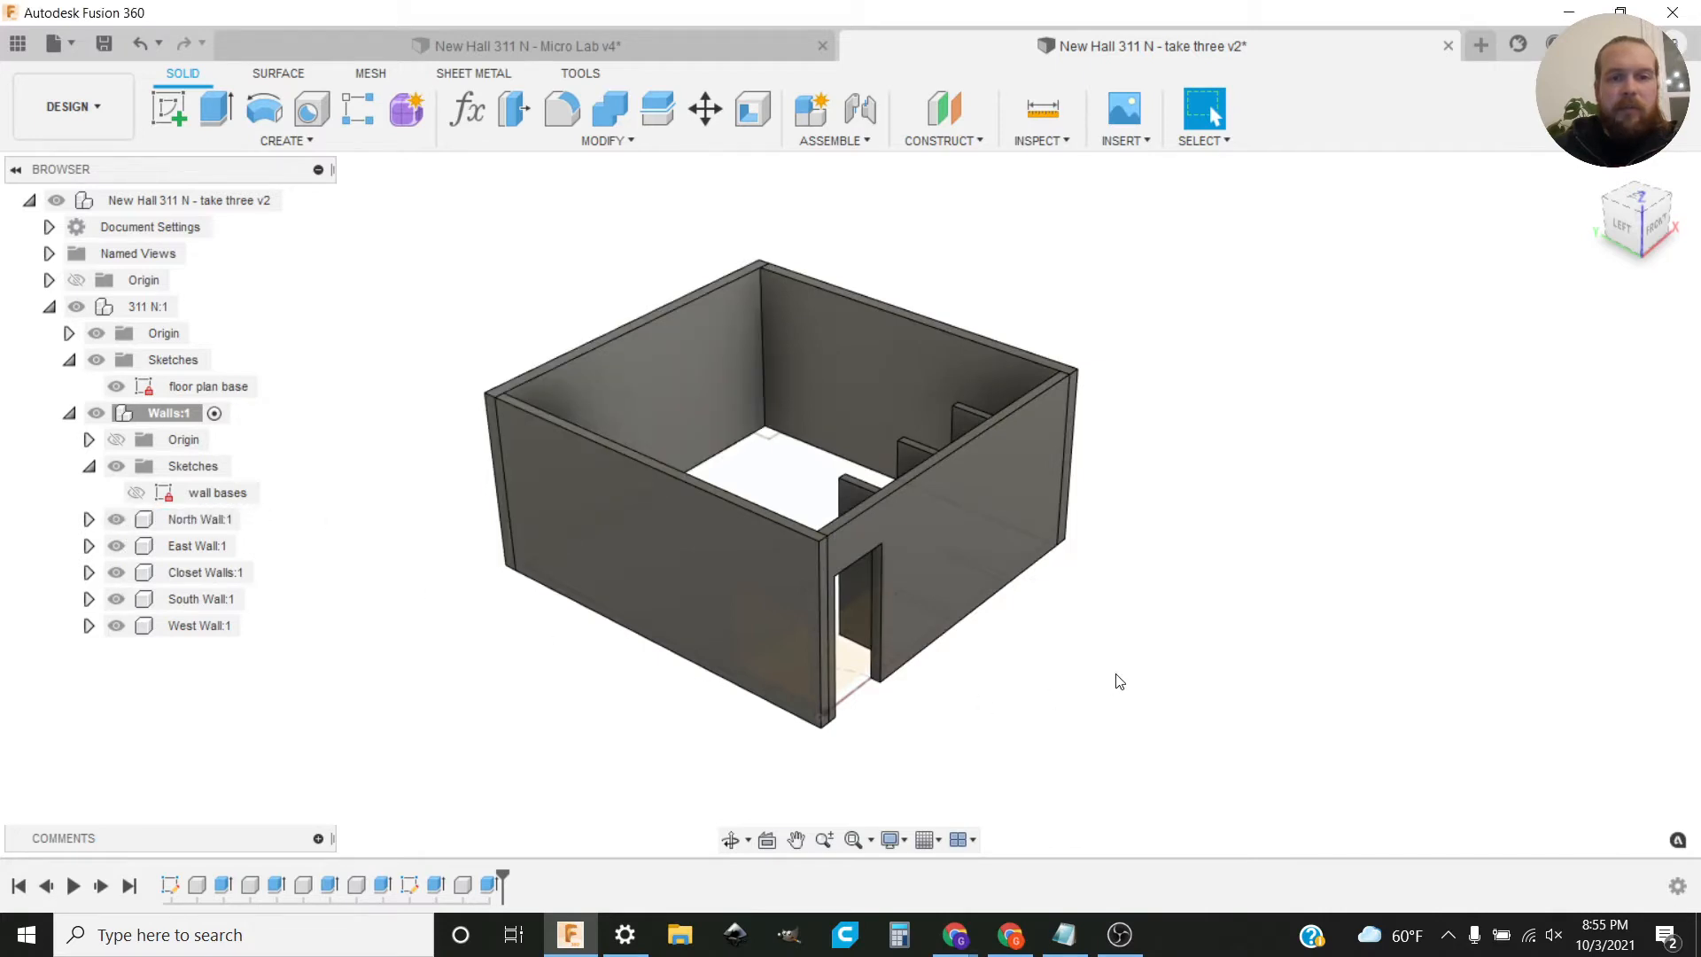
# Step: Switch to the New Hall 311 N - Micro Lab v4 design and examine the closet walls' notches and the tall panel on East Wall
pyautogui.moveTo(1119, 681)
pyautogui.keyDown('shift'); pyautogui.mouseDown(button='middle')
pyautogui.moveTo(873, 641)
pyautogui.moveTo(869, 702)
pyautogui.moveTo(1169, 676)
pyautogui.moveTo(1108, 676)
pyautogui.moveTo(1125, 685)
pyautogui.mouseUp(button='middle'); pyautogui.keyUp('shift')
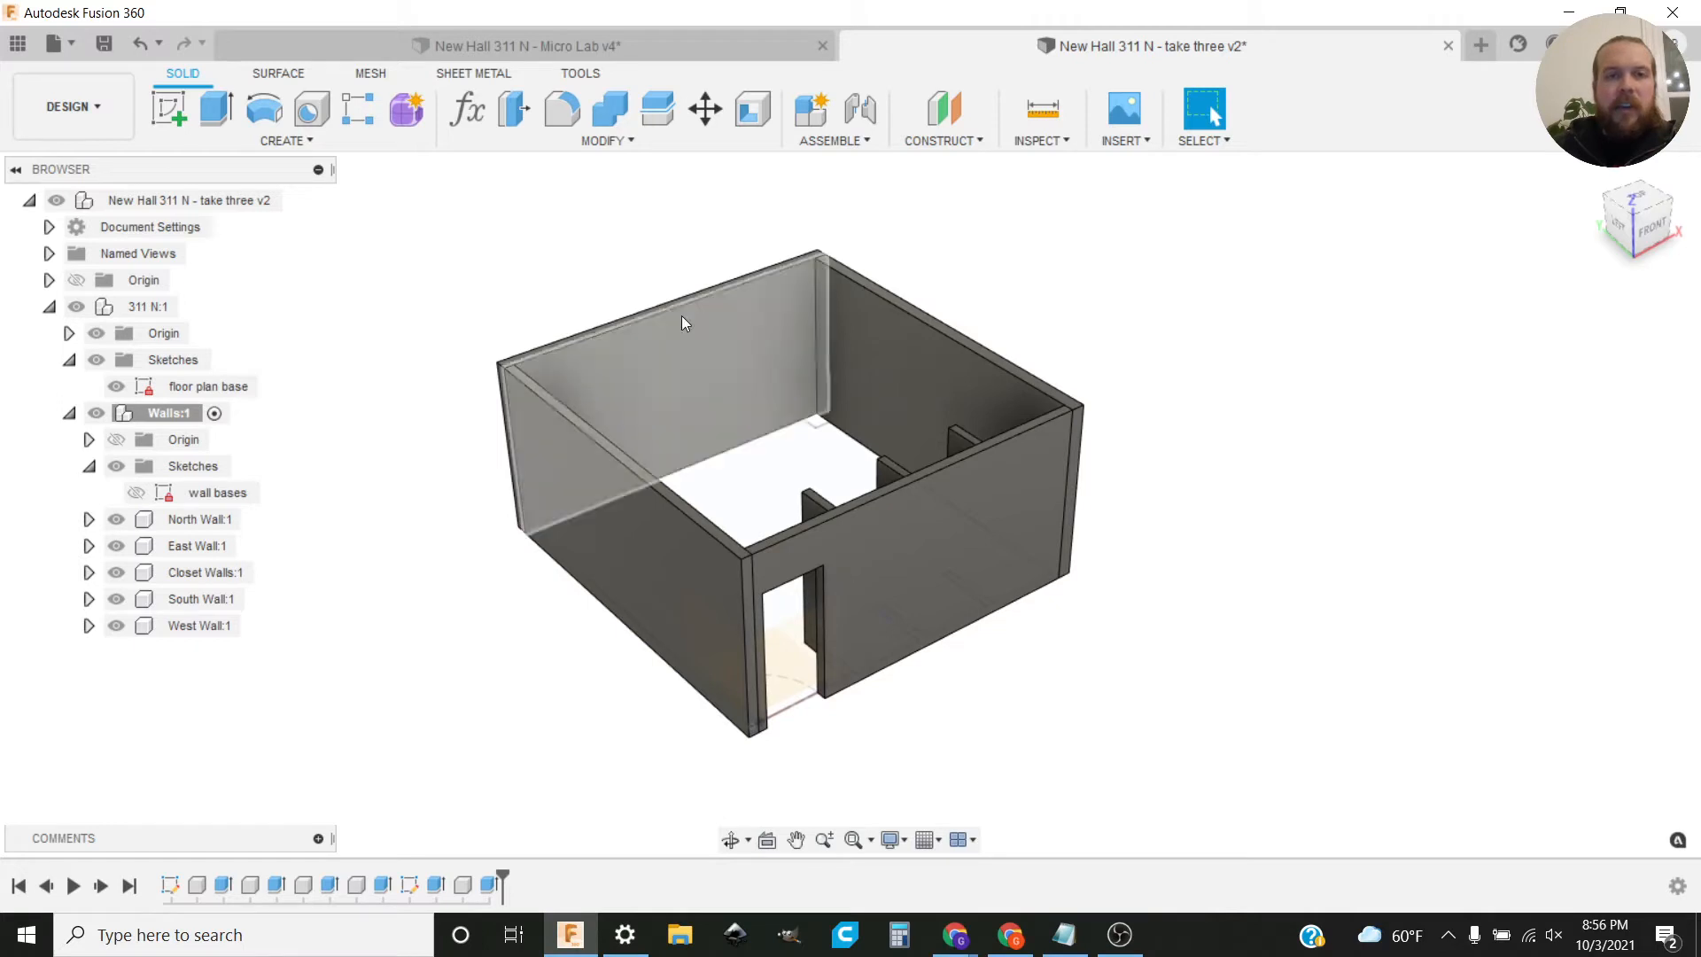
pyautogui.click(496, 50)
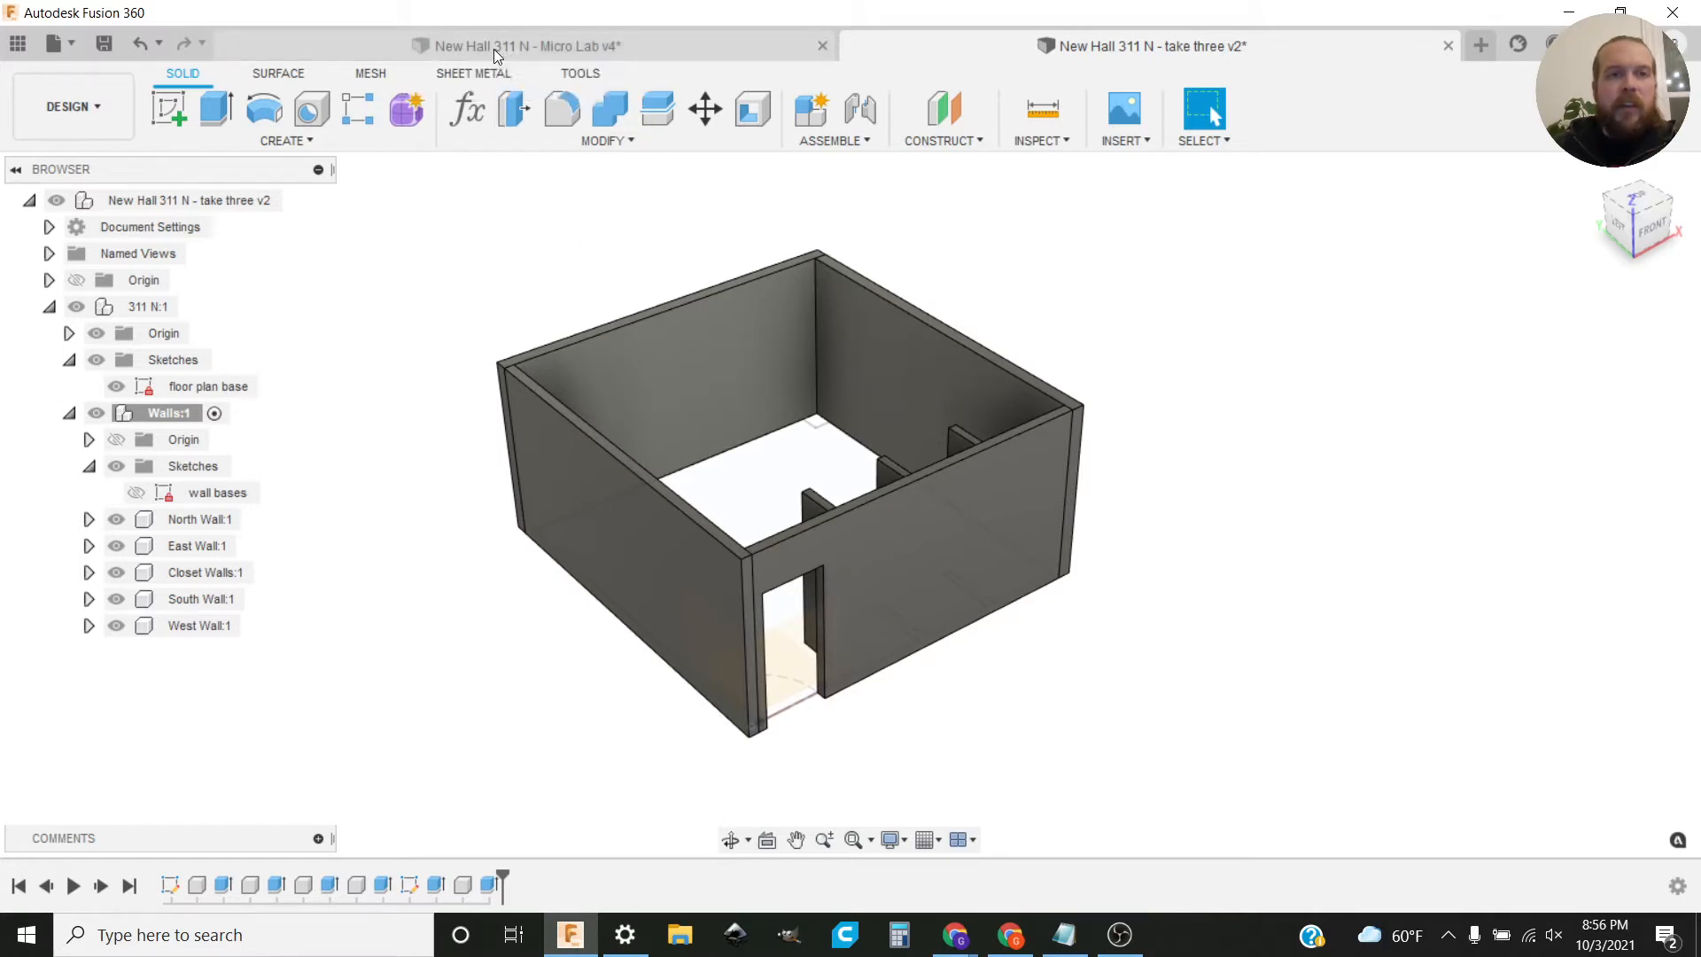
pyautogui.keyDown('shift'); pyautogui.moveTo(748, 473); pyautogui.dragTo(948, 408, button='middle'); pyautogui.keyUp('shift')
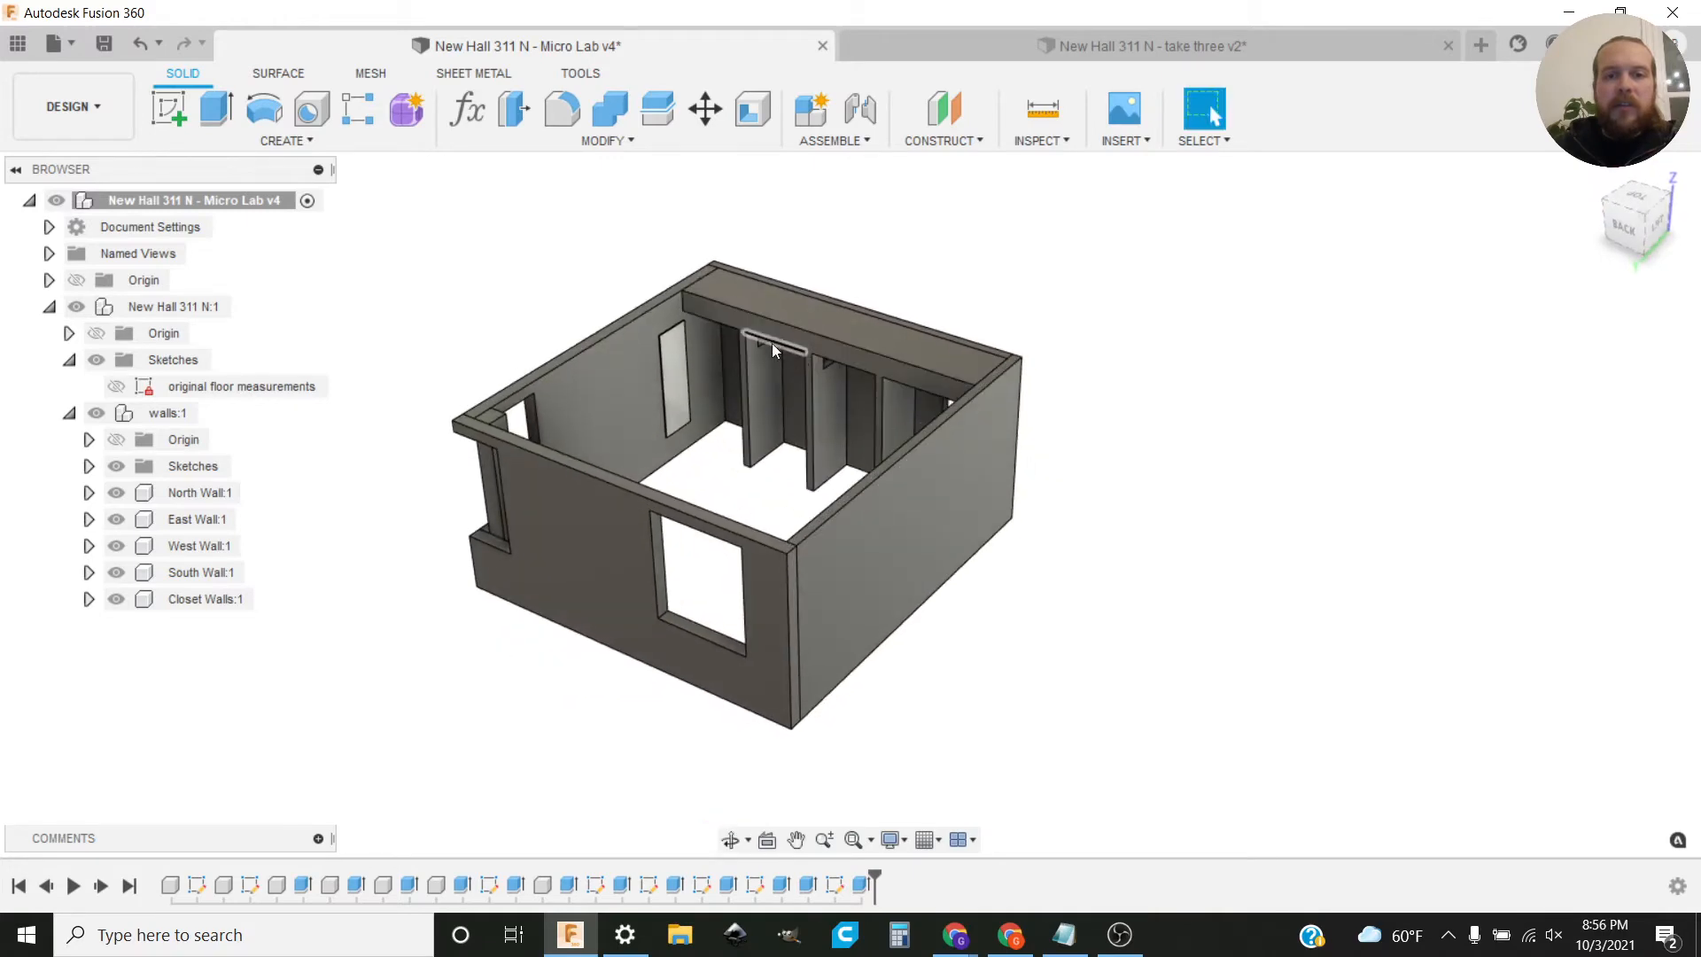
pyautogui.scroll(5, 854, 440)
pyautogui.keyDown('shift'); pyautogui.moveTo(874, 464); pyautogui.dragTo(890, 429, button='middle'); pyautogui.keyUp('shift')
pyautogui.click(843, 434)
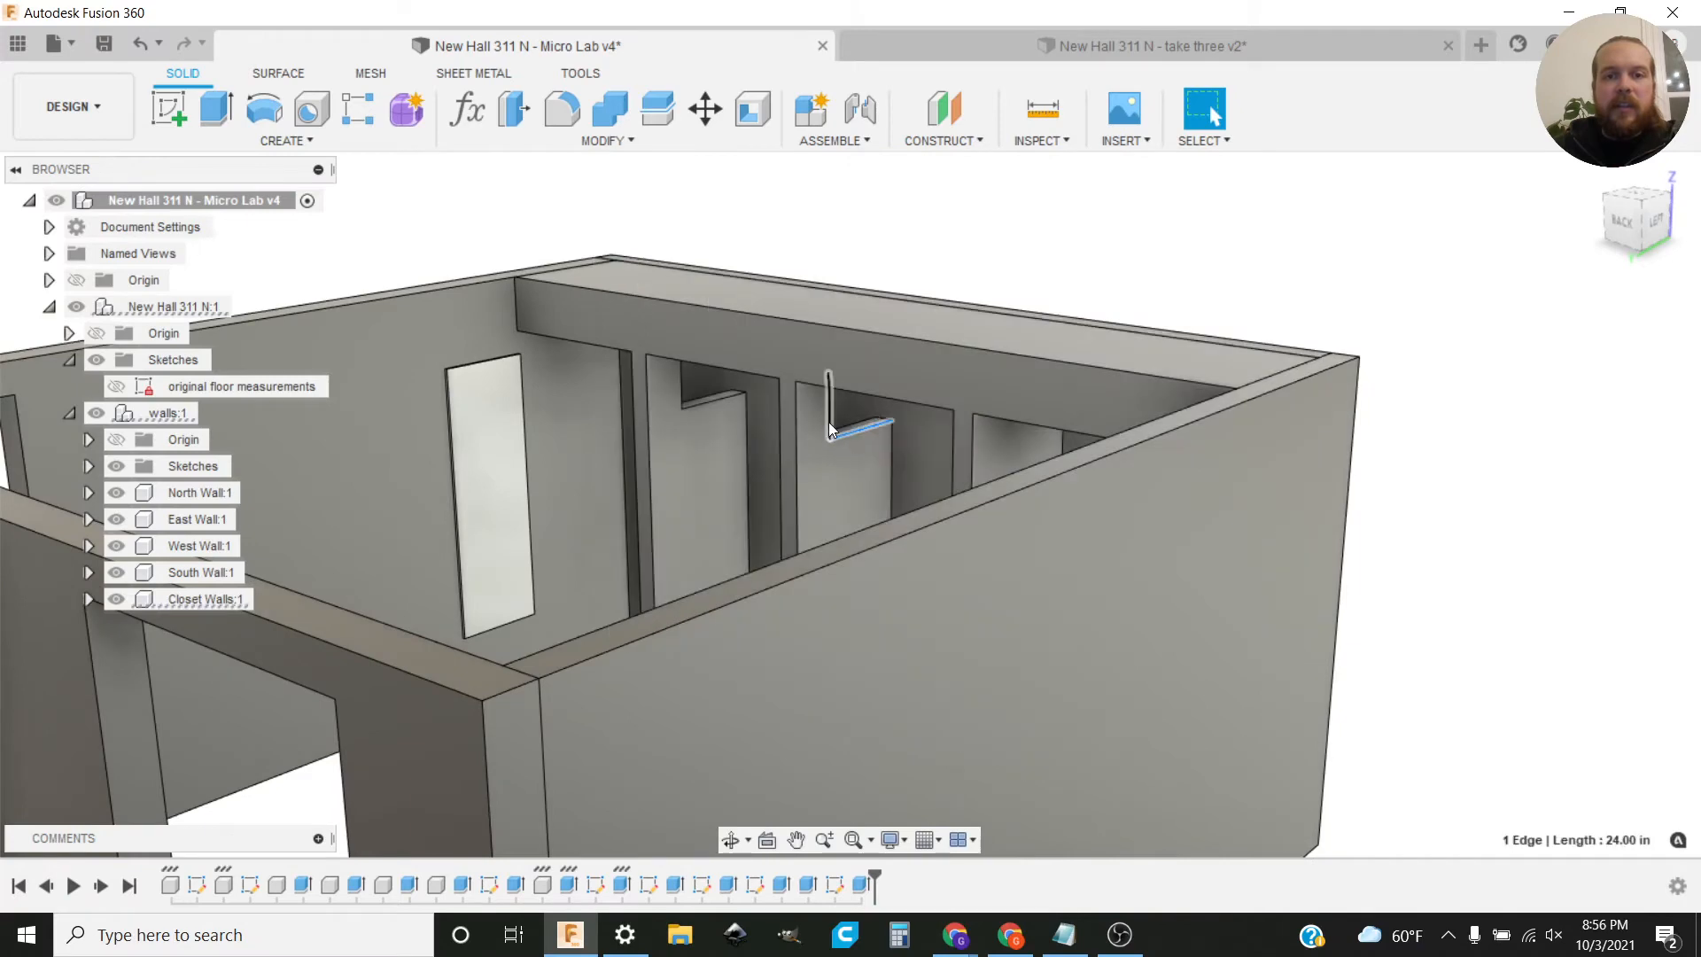
pyautogui.click(826, 420)
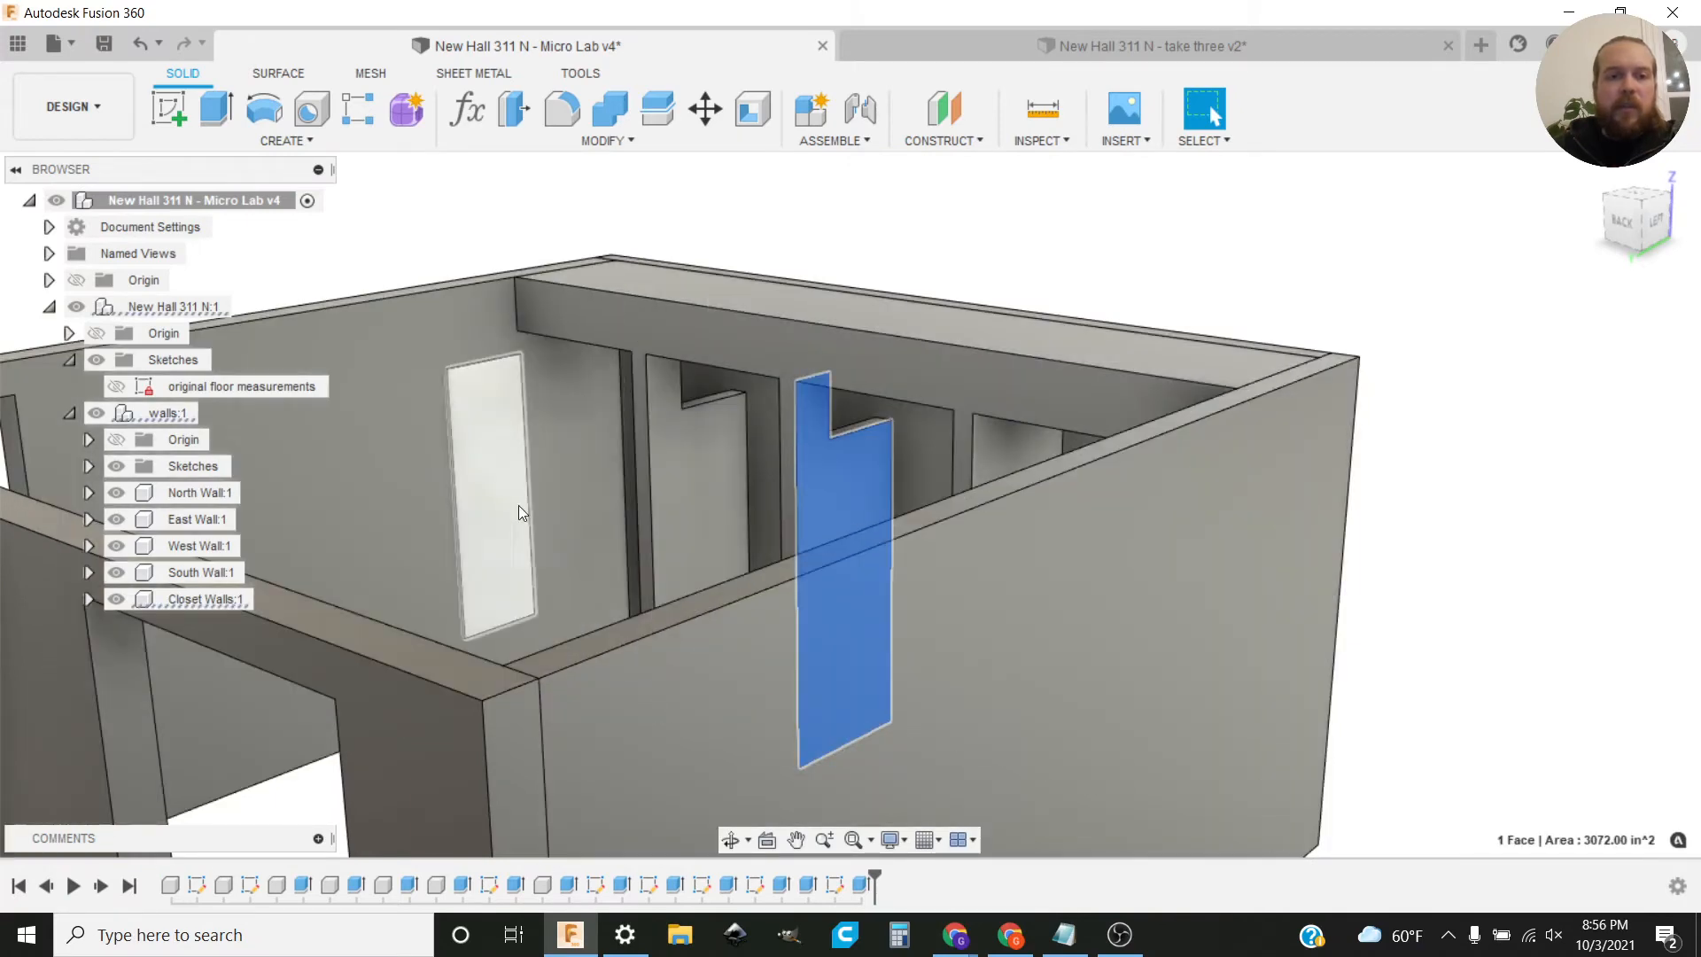
pyautogui.click(492, 482)
pyautogui.scroll(-5, 961, 531)
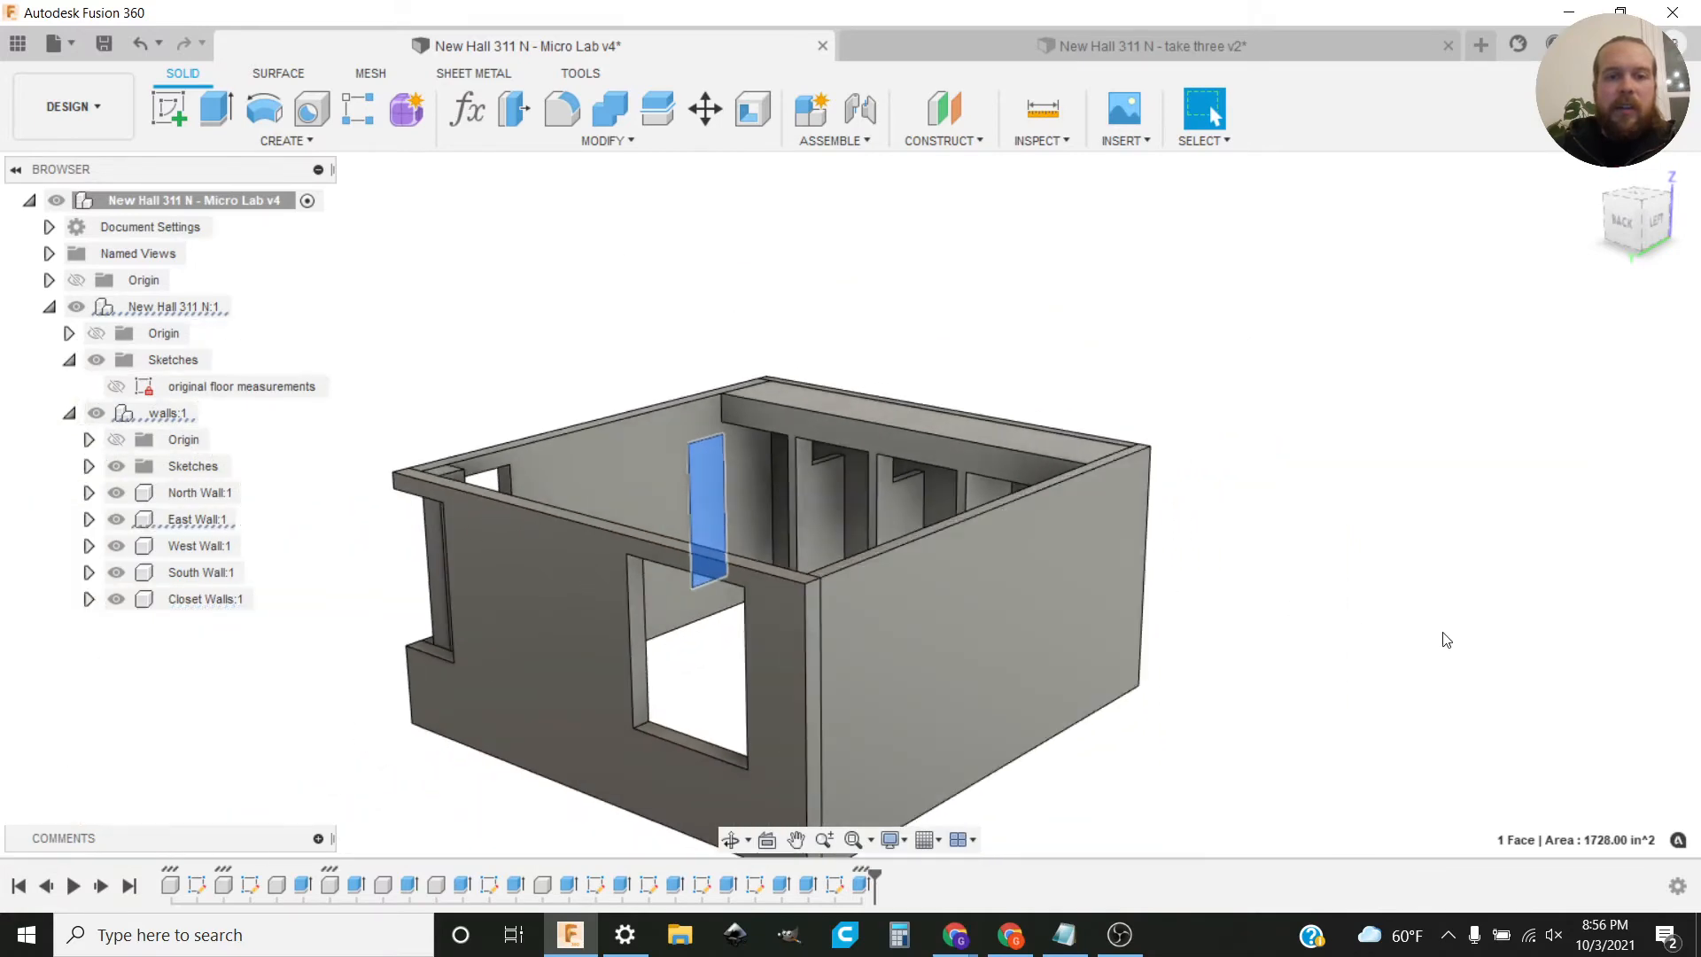
# Step: Inspect the Micro Lab room's corner column and window openings, and return to the New Hall 311 N - take three v2 design
pyautogui.keyDown('shift'); pyautogui.moveTo(964, 530); pyautogui.dragTo(865, 406, button='middle'); pyautogui.keyUp('shift')
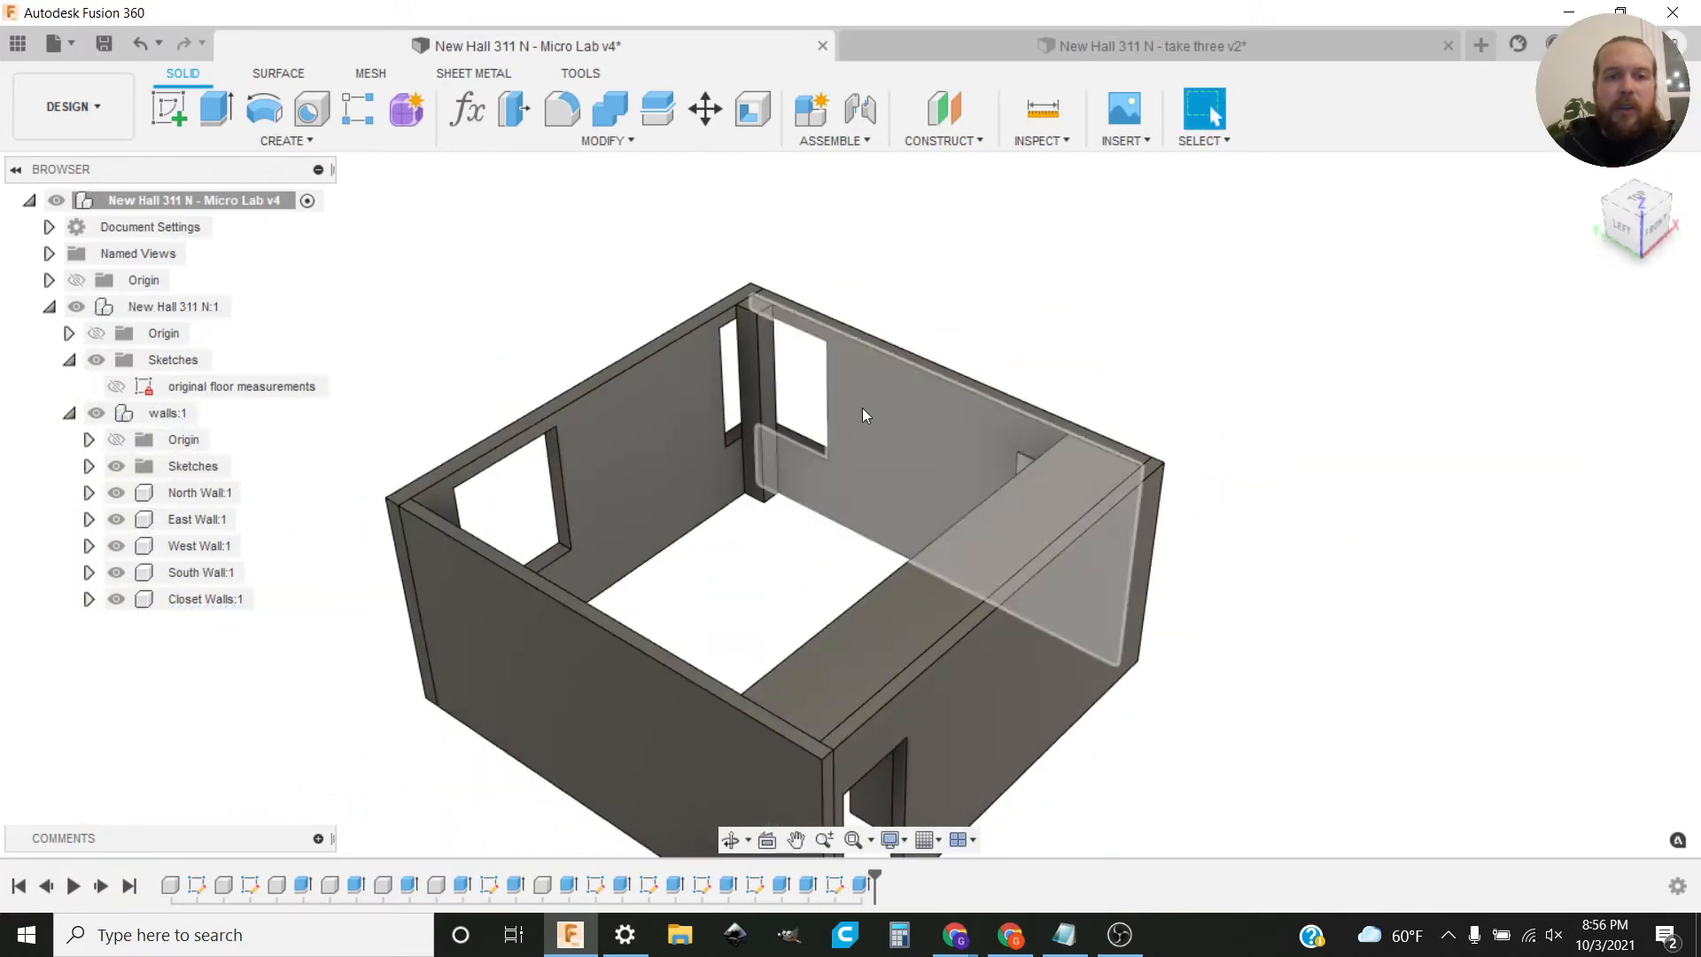
pyautogui.doubleClick(762, 365)
pyautogui.click(779, 377)
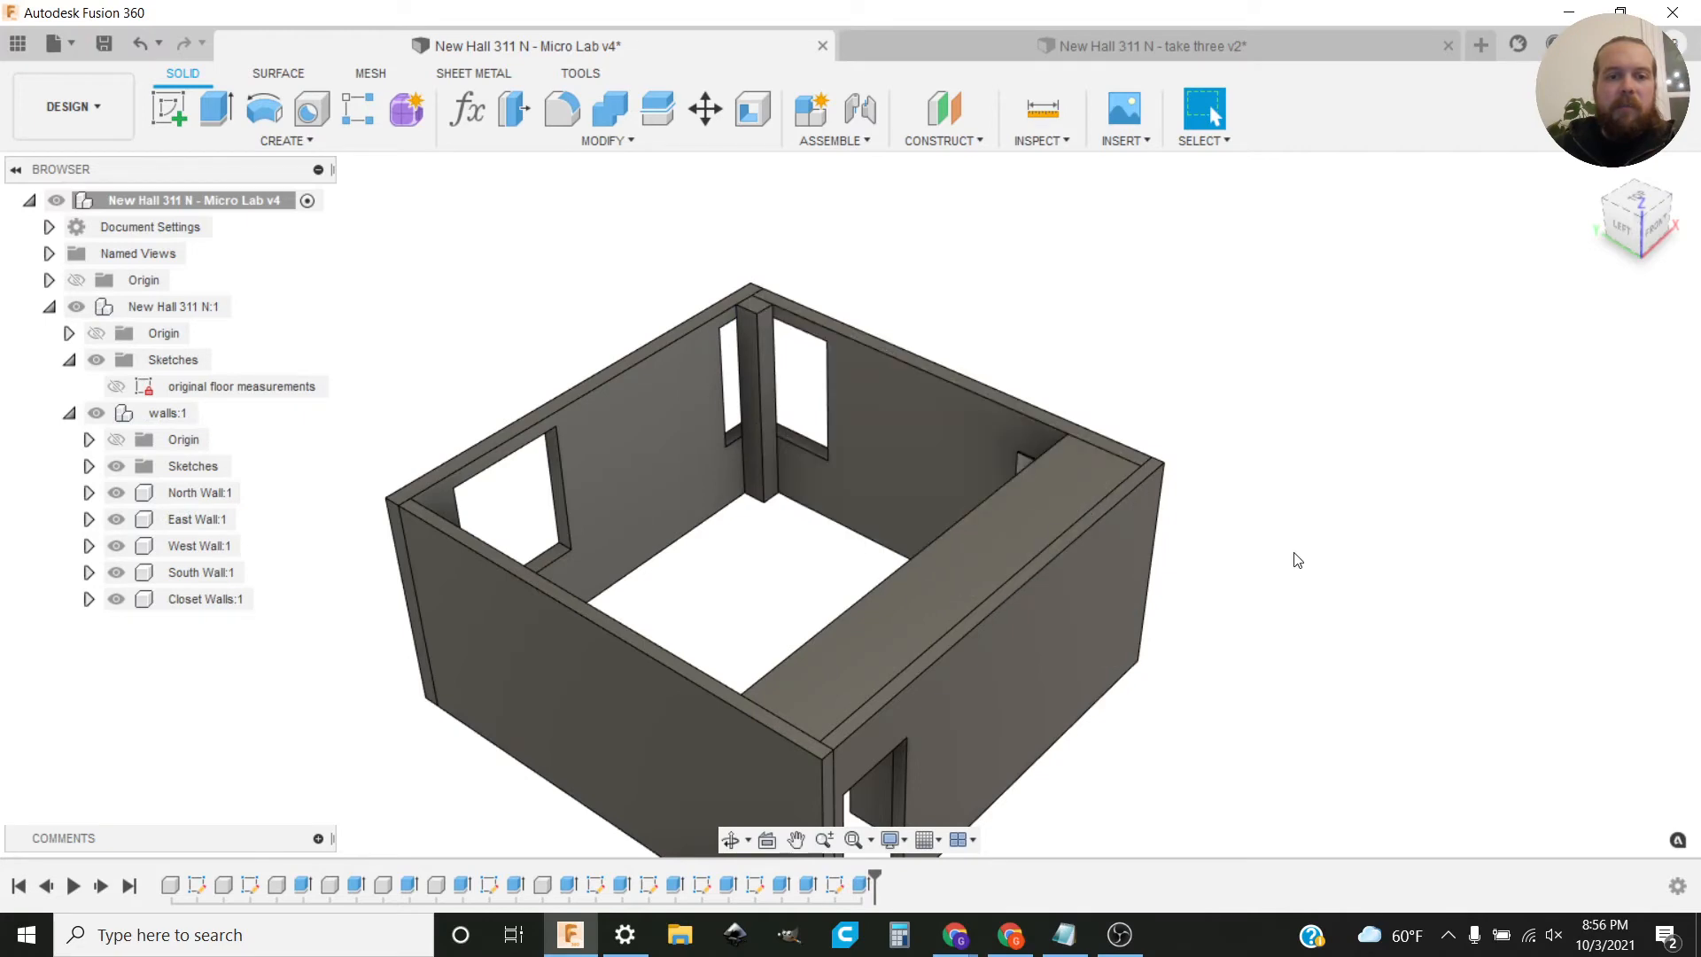
pyautogui.keyDown('shift'); pyautogui.moveTo(1297, 560); pyautogui.dragTo(1018, 496, button='middle'); pyautogui.keyUp('shift')
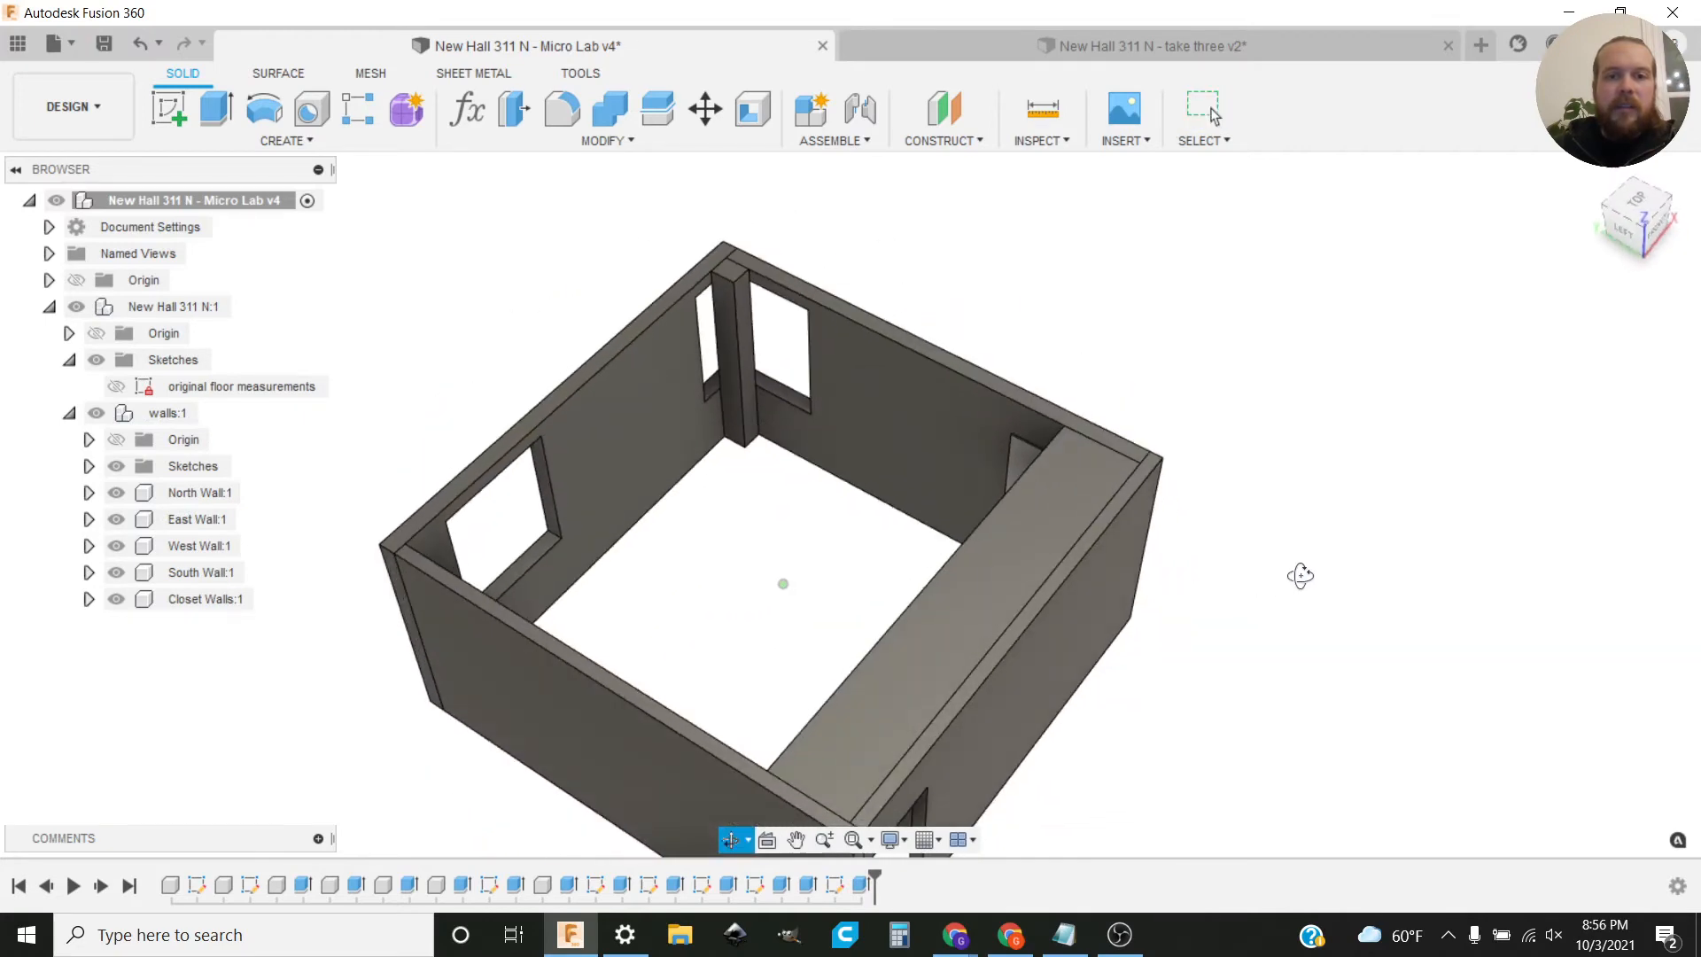
pyautogui.click(1086, 50)
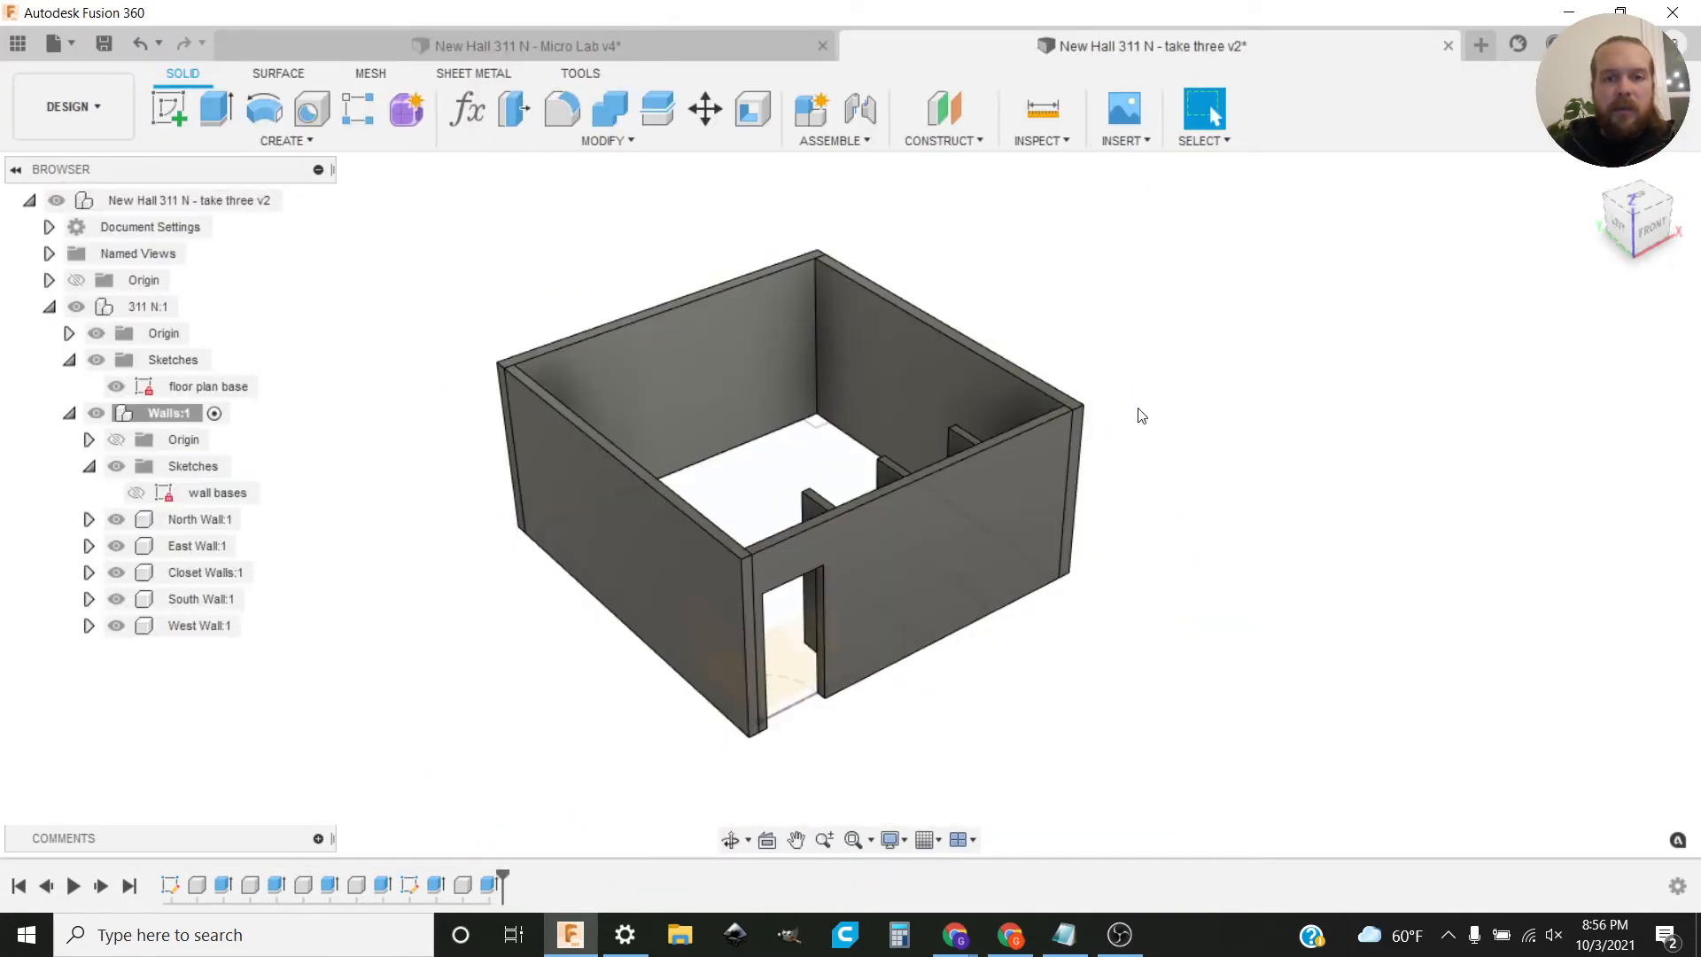
pyautogui.keyDown('shift'); pyautogui.moveTo(1161, 593); pyautogui.dragTo(1195, 626, button='middle'); pyautogui.keyUp('shift')
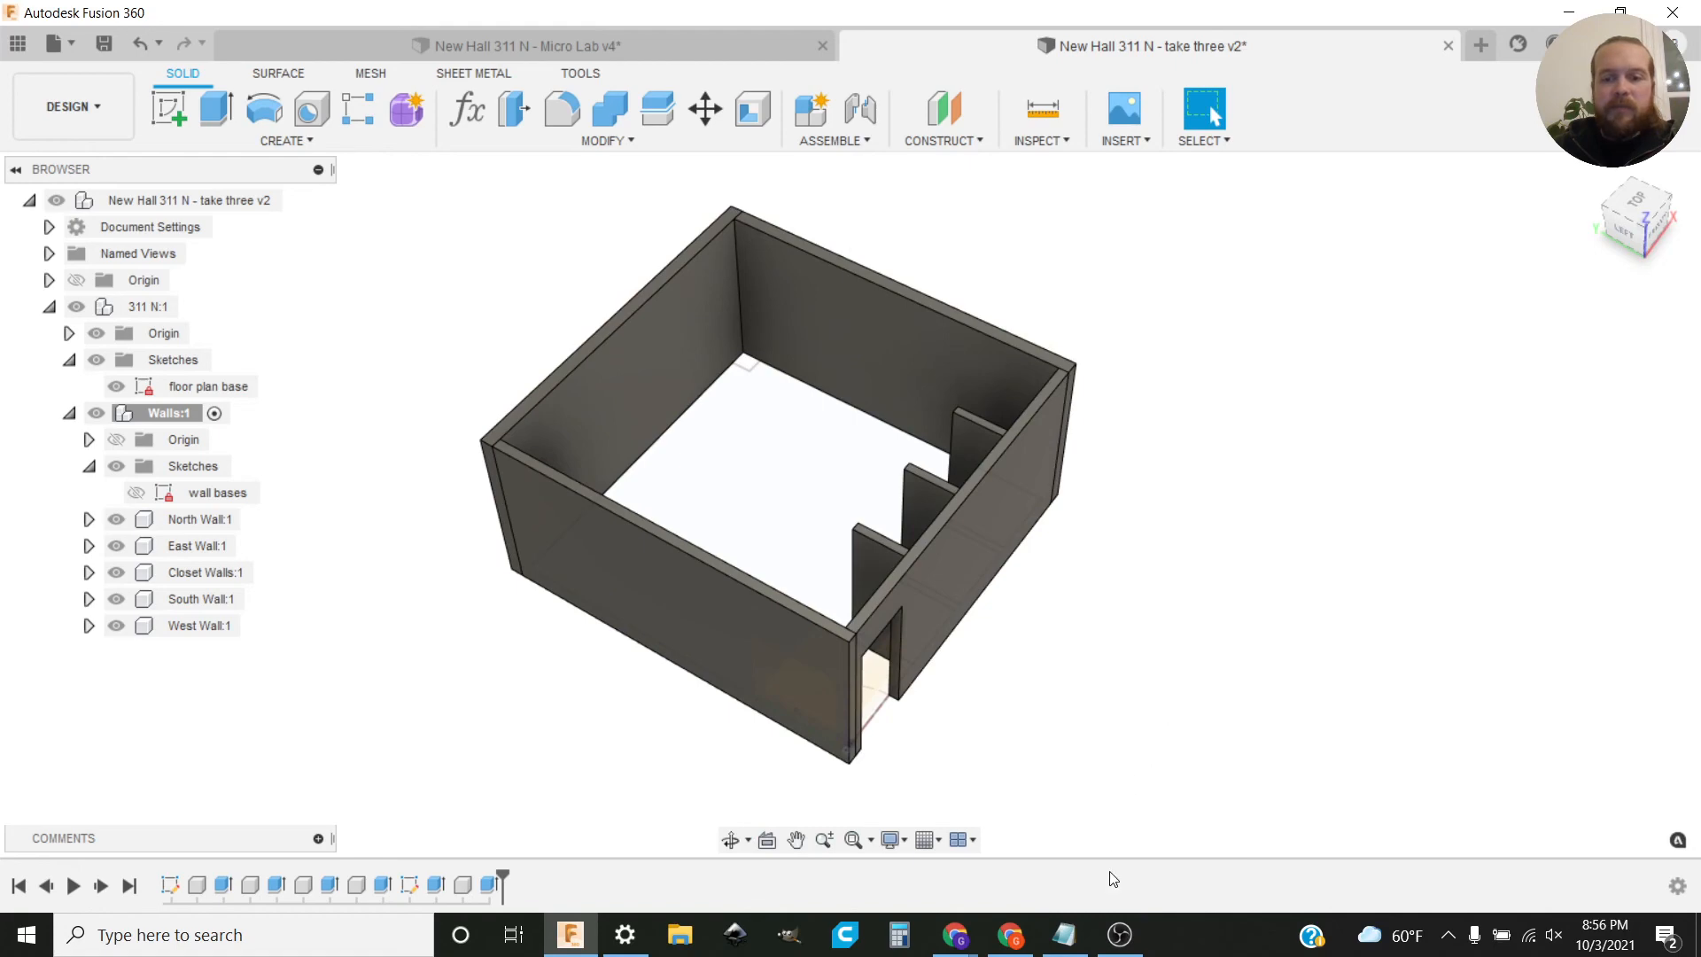
pyautogui.click(1118, 935)
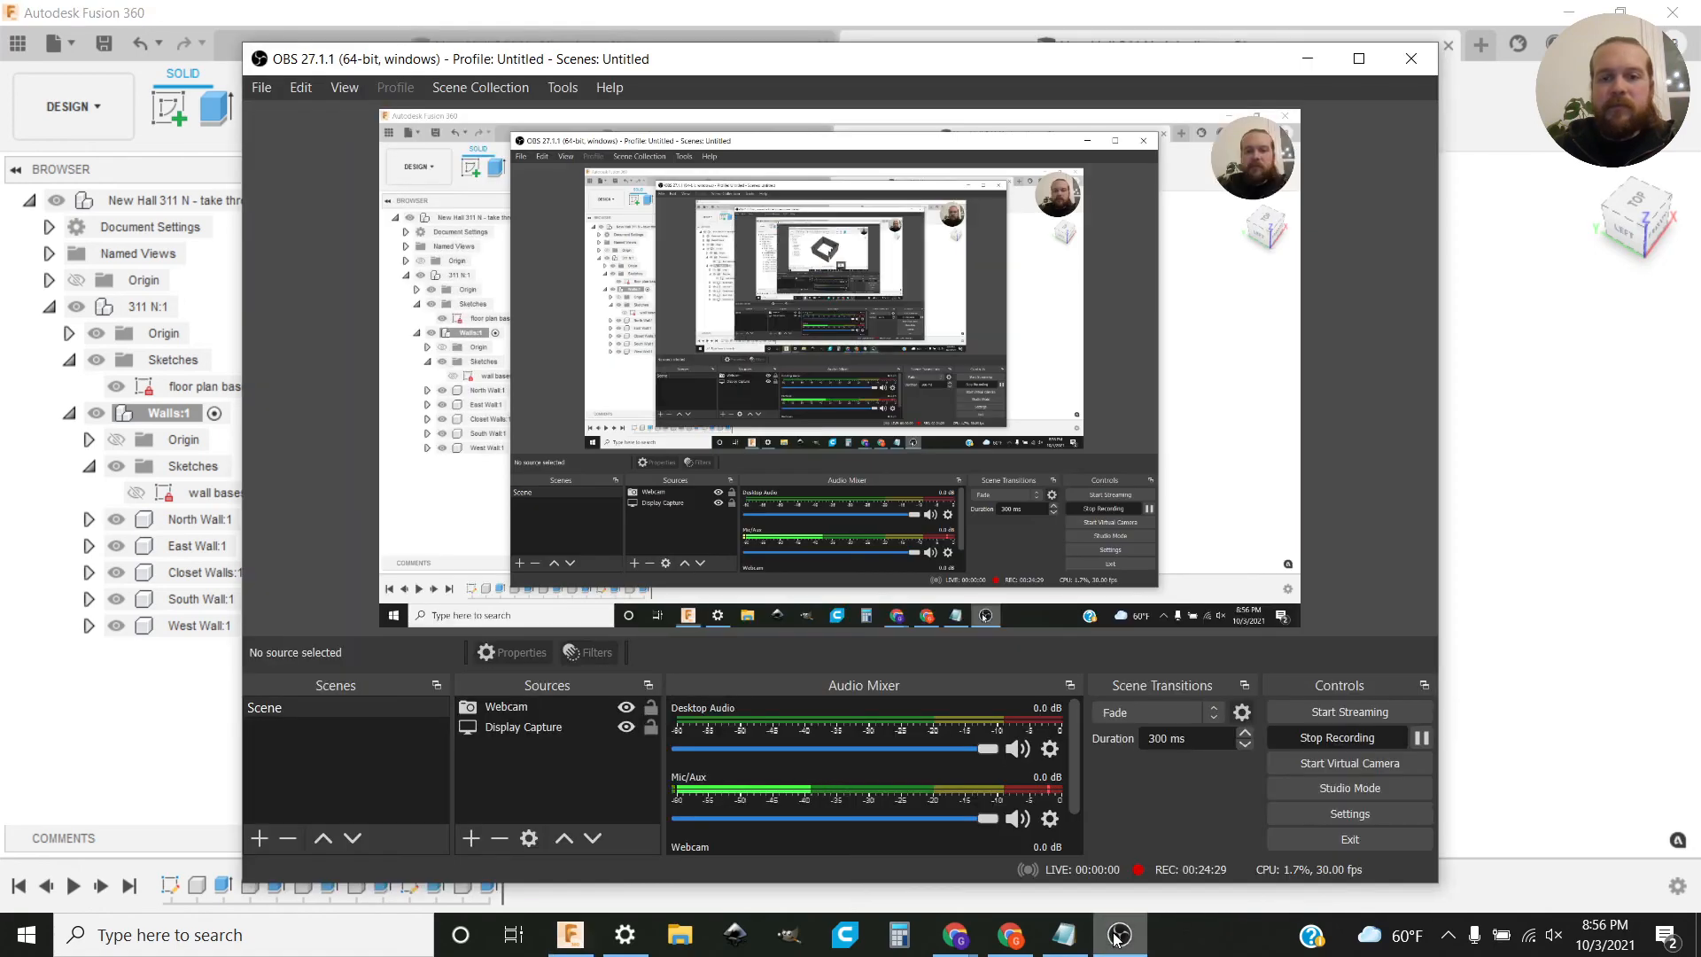